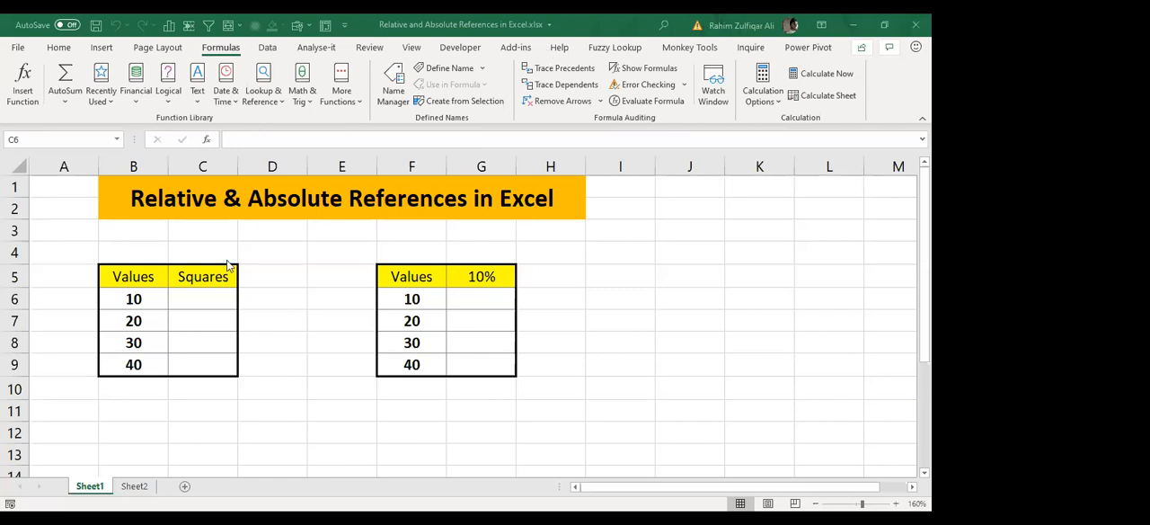
{"action": "left_click", "coordinate": [233, 231]}
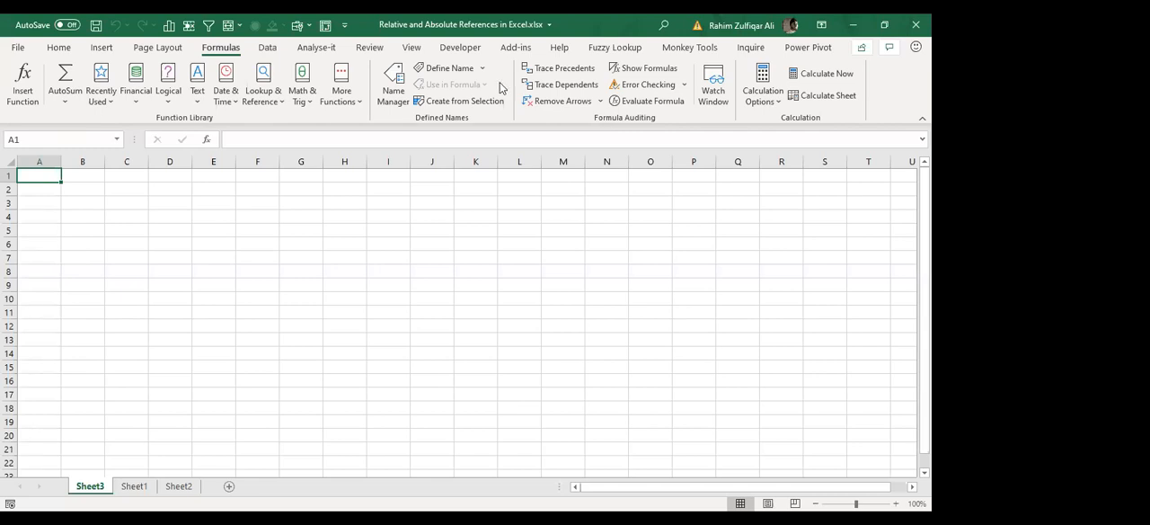
{"action": "key", "text": "alt+Tab"}
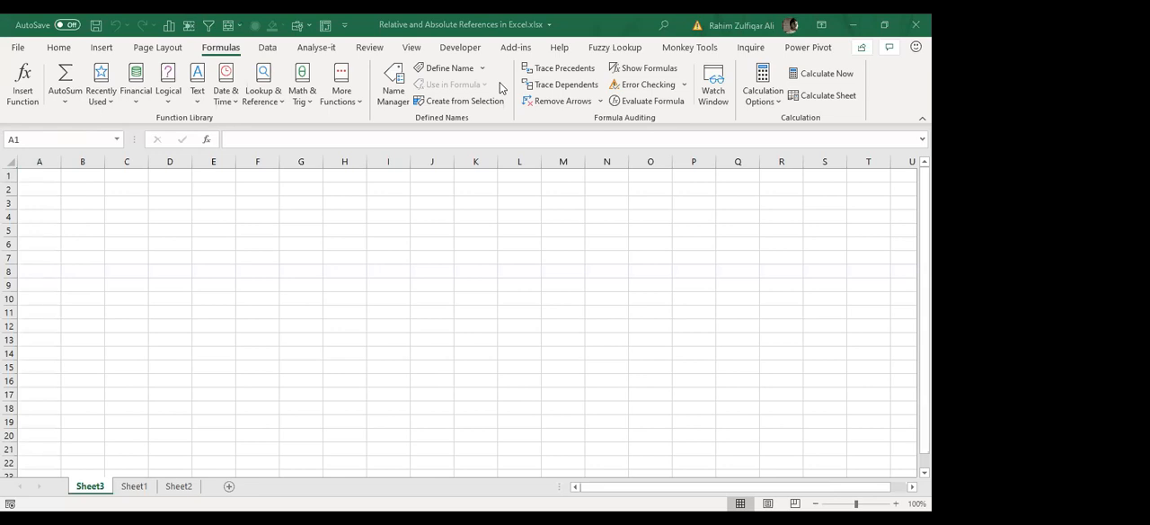
{"action": "left_click", "coordinate": [58, 47]}
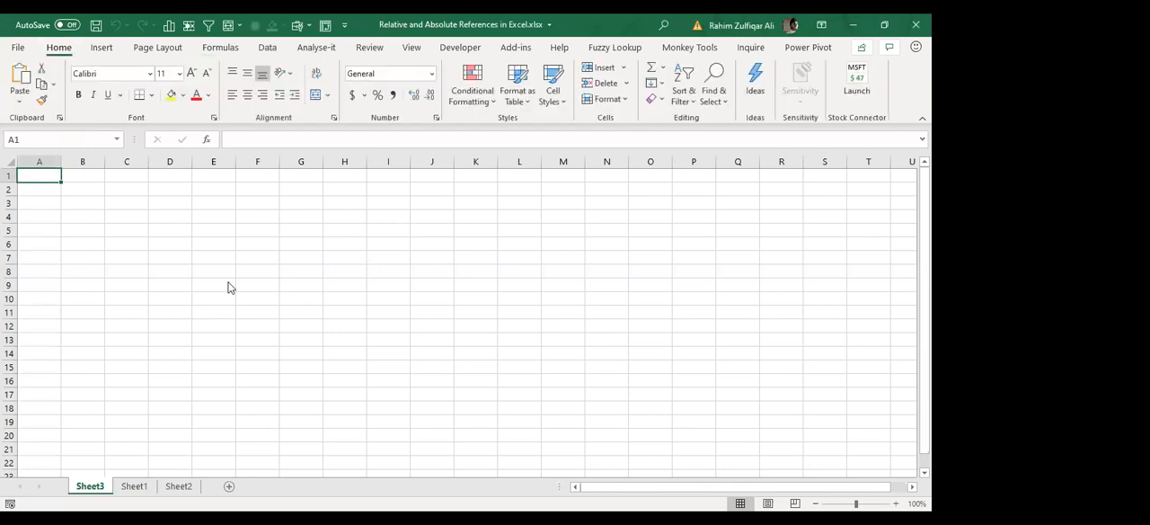
{"action": "left_click", "coordinate": [171, 231]}
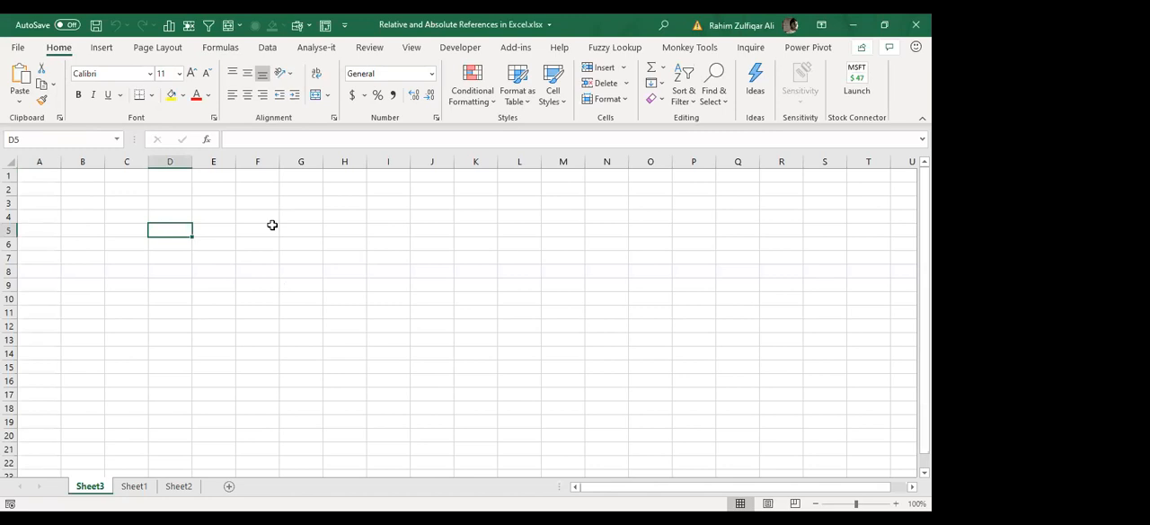
Step: Enter "QAT - Quick access toolbar" in cell A1 of Sheet3
{"action": "left_click", "coordinate": [44, 178]}
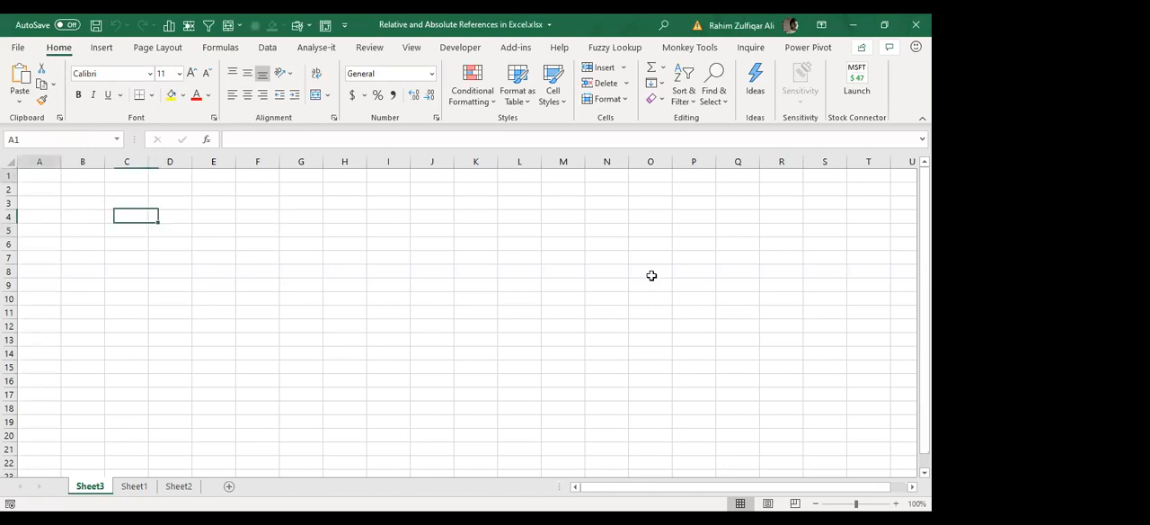
{"action": "left_click", "coordinate": [896, 503]}
{"action": "scroll", "coordinate": [491, 344], "scroll_direction": "up", "scroll_amount": 9}
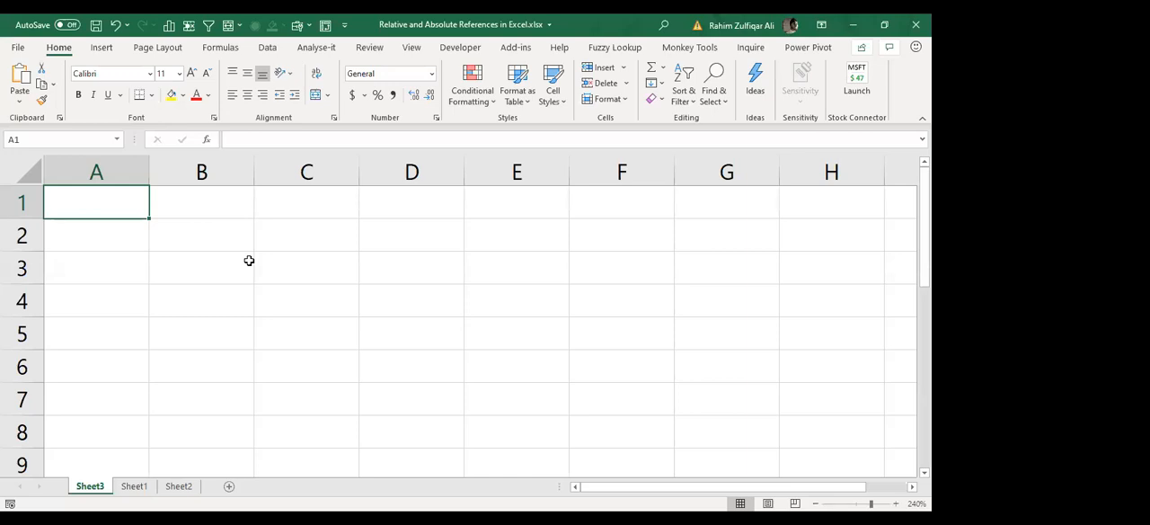
{"action": "type", "text": "QAT -"}
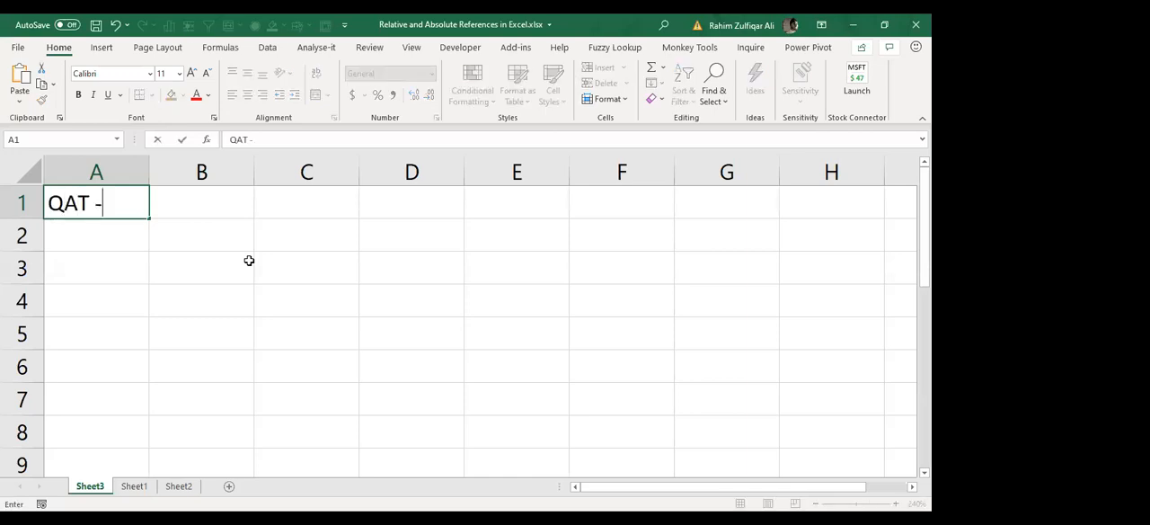
{"action": "type", "text": " Quick access toolba"}
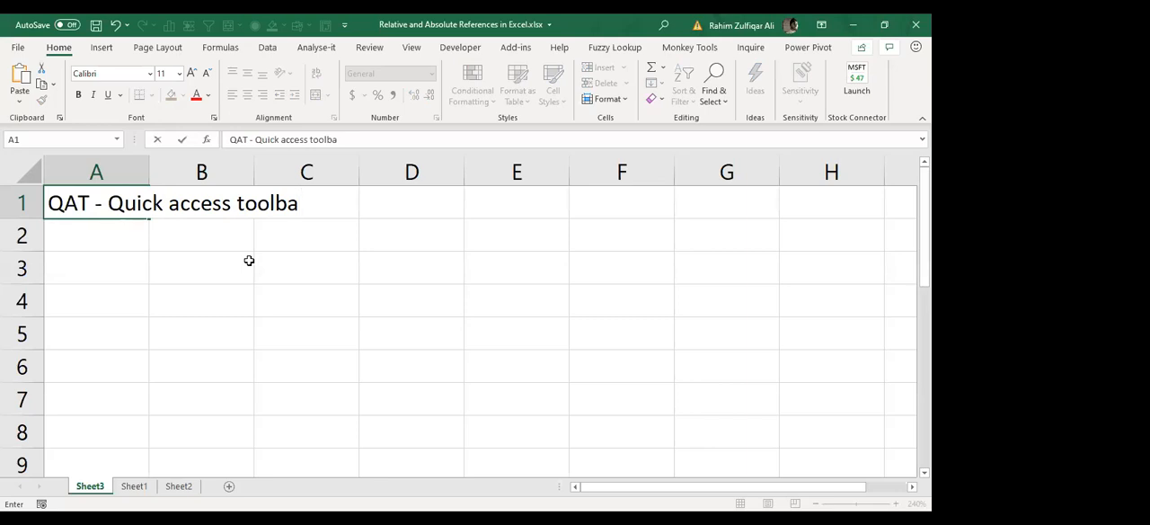
{"action": "type", "text": "r"}
{"action": "key", "text": "Return"}
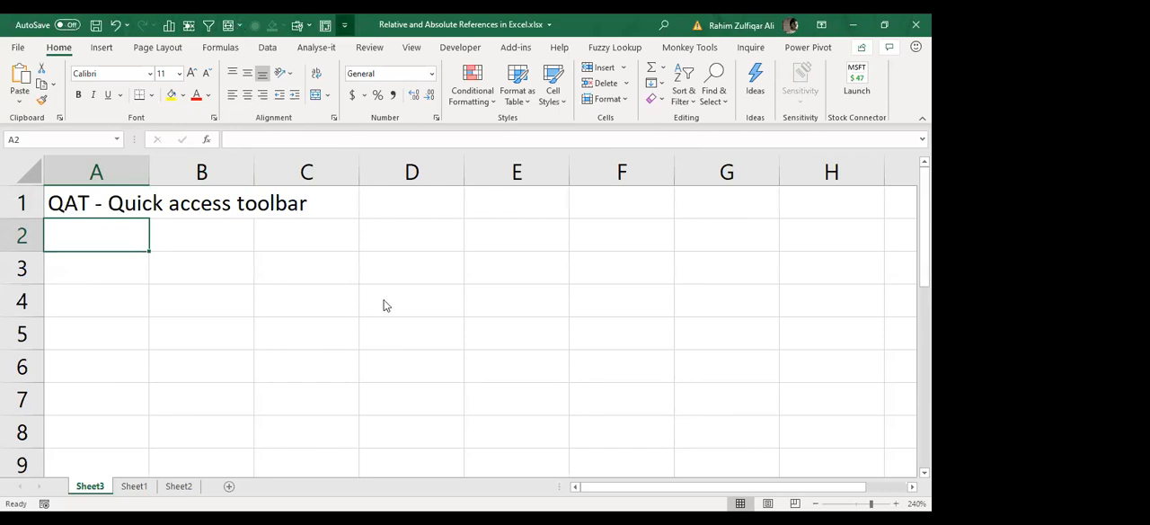
Step: Examine the Quick Access Toolbar customization options and the Analyse-it, Fuzzy Lookup, Monkey Tools, Inquire, Insert and Home command sets
{"action": "left_click", "coordinate": [344, 25]}
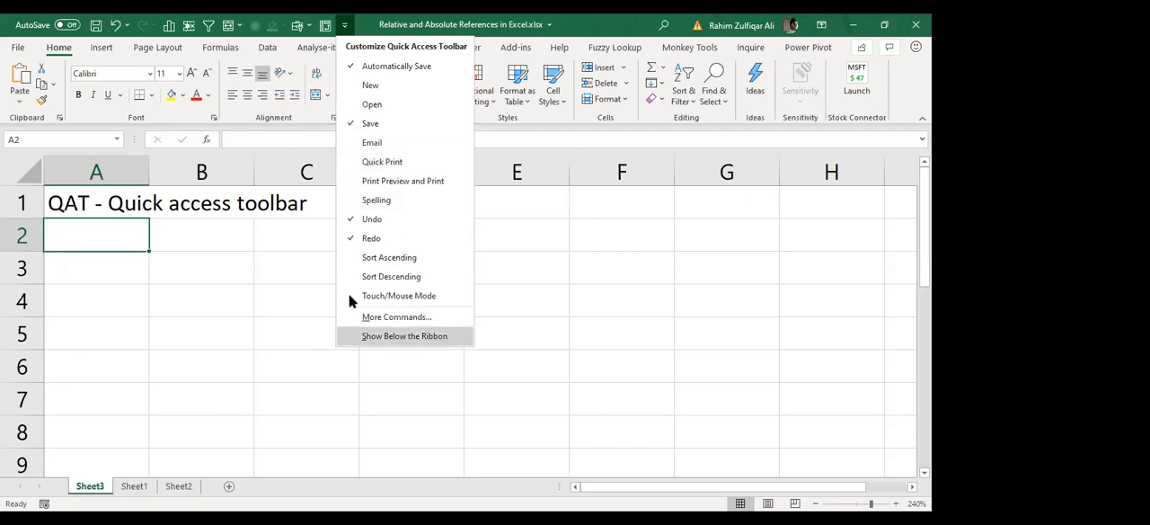
{"action": "left_click", "coordinate": [216, 237]}
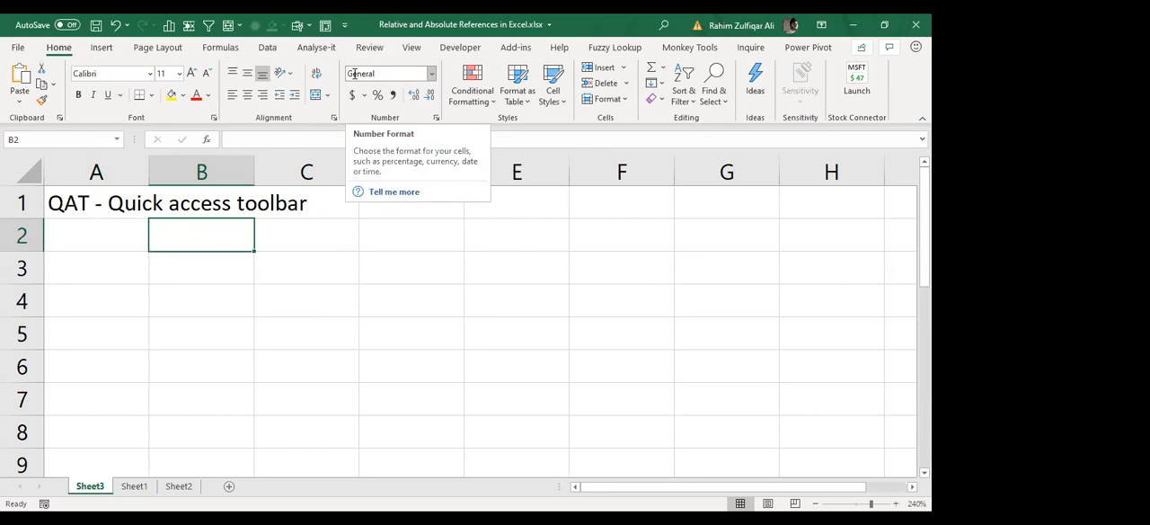
{"action": "left_click", "coordinate": [316, 49]}
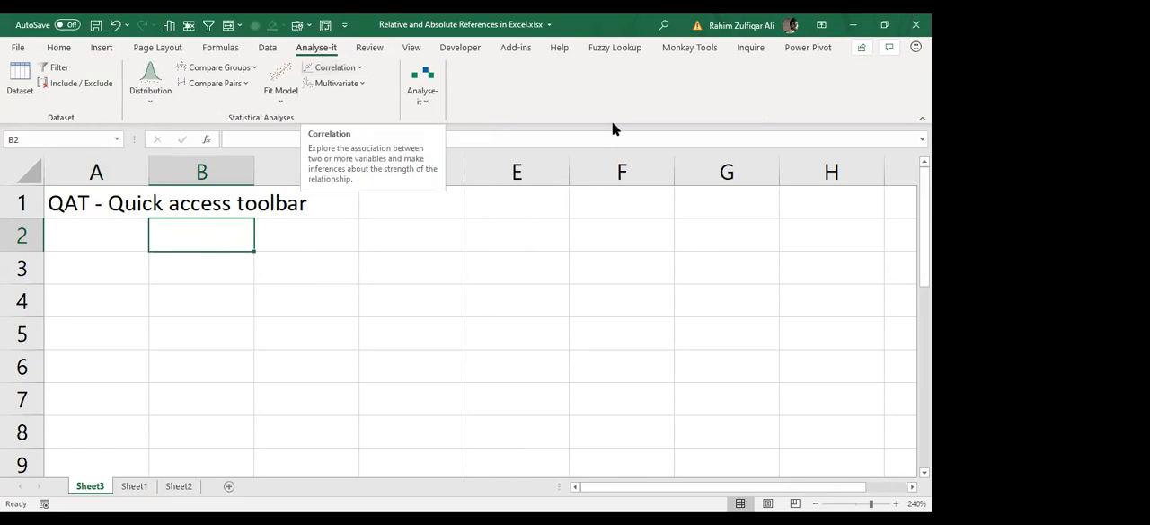
{"action": "left_click", "coordinate": [614, 47]}
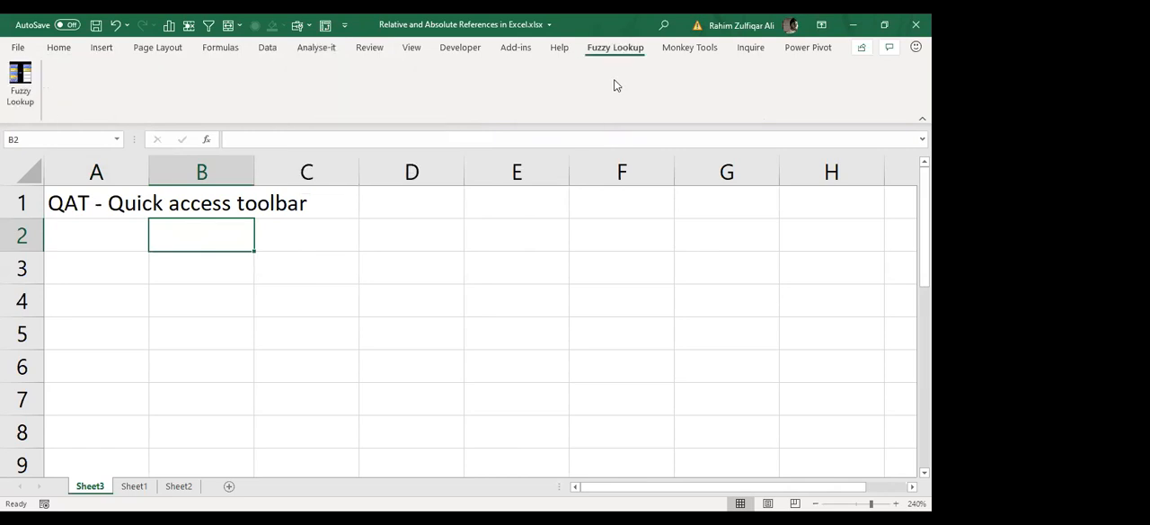
{"action": "left_click", "coordinate": [687, 48]}
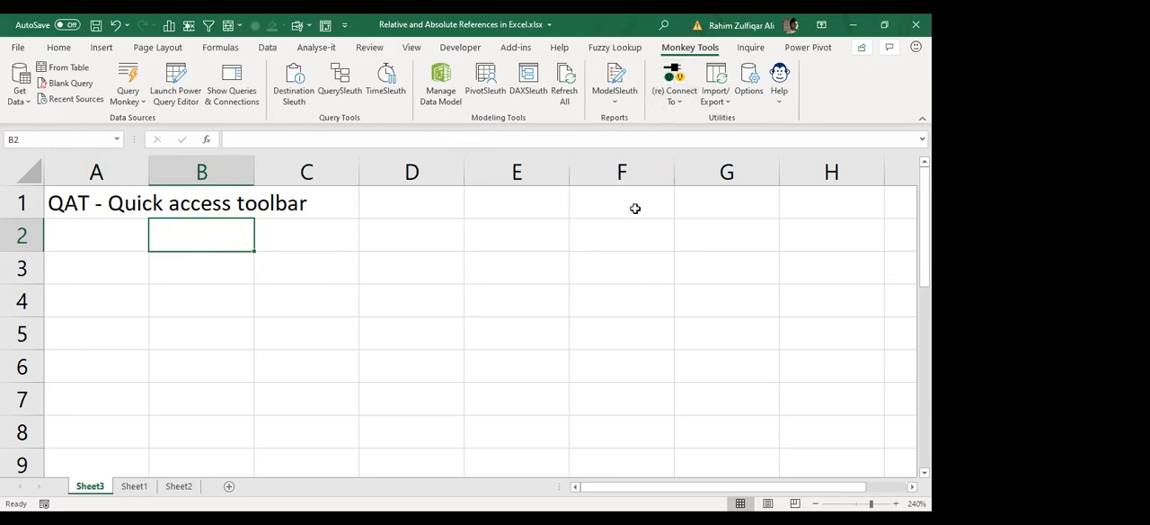
{"action": "key", "text": "Up"}
{"action": "key", "text": "Left"}
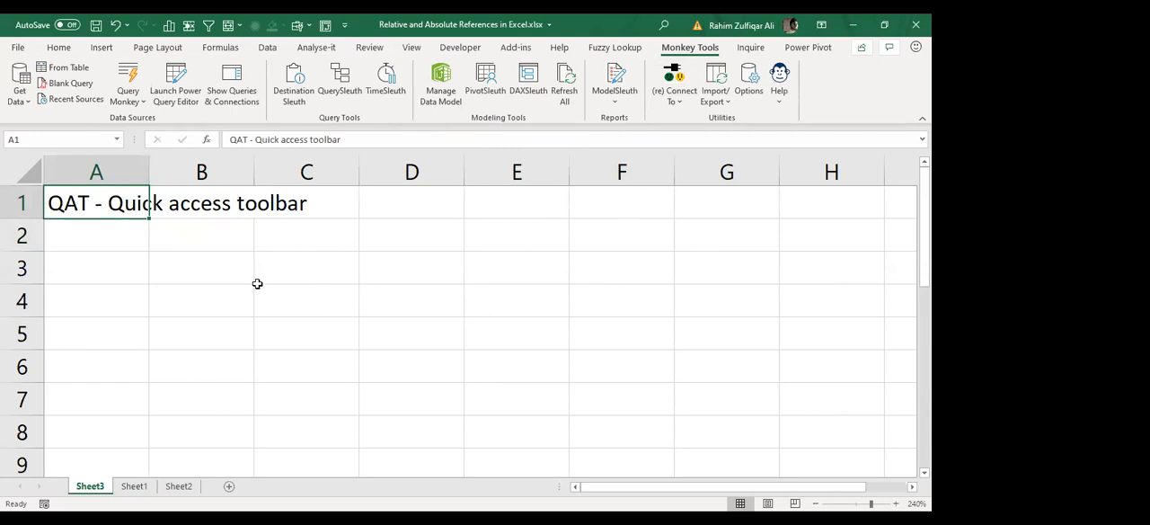
{"action": "left_click", "coordinate": [333, 280]}
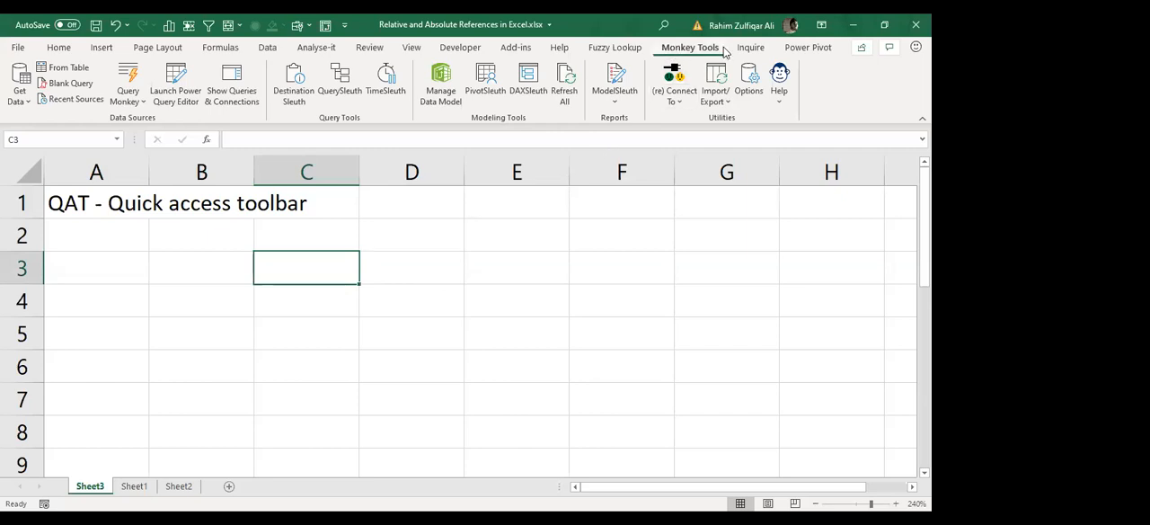
{"action": "left_click", "coordinate": [752, 50]}
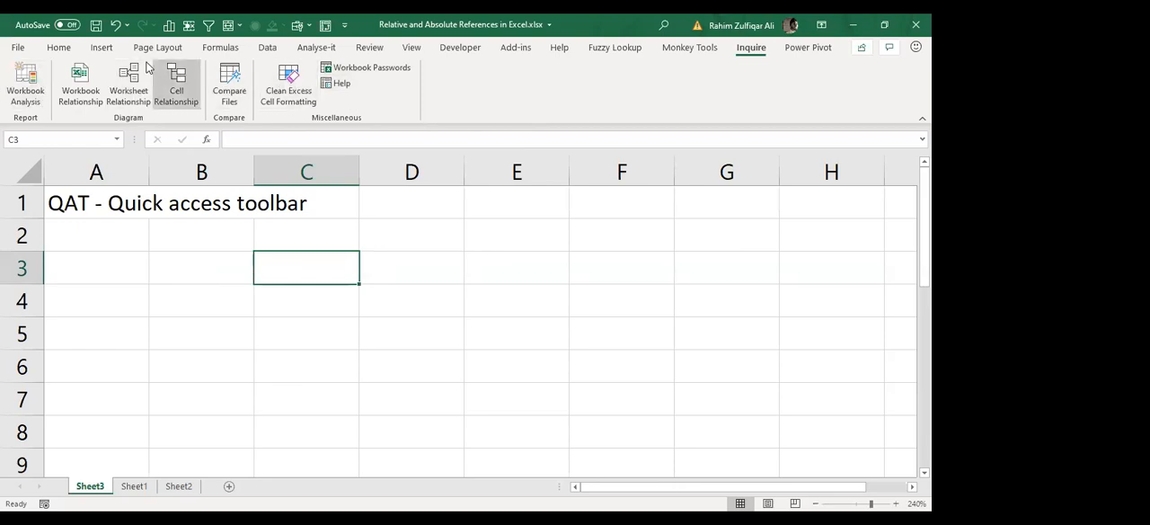
{"action": "left_click", "coordinate": [98, 49]}
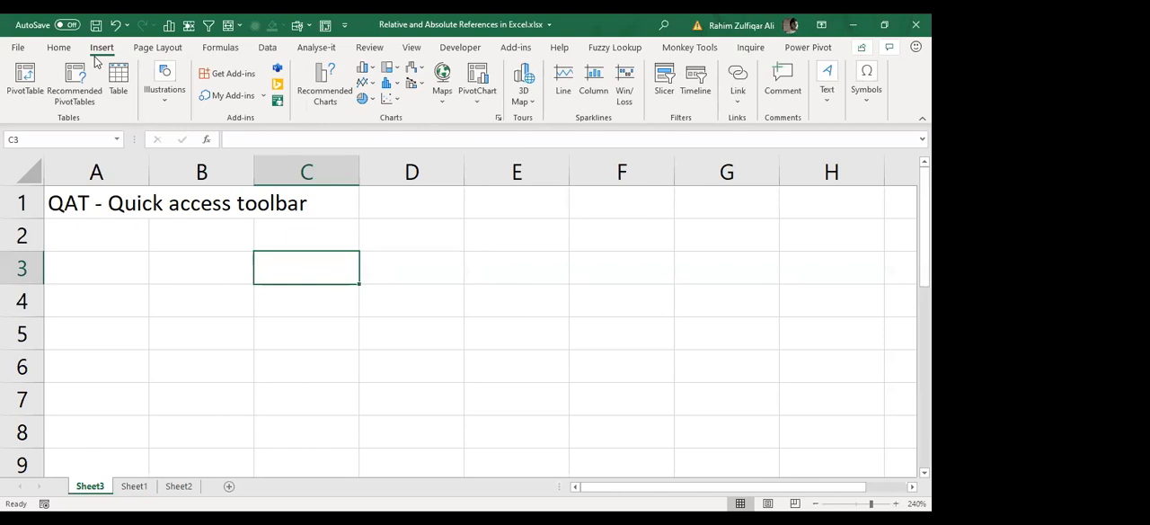
{"action": "left_click", "coordinate": [70, 49]}
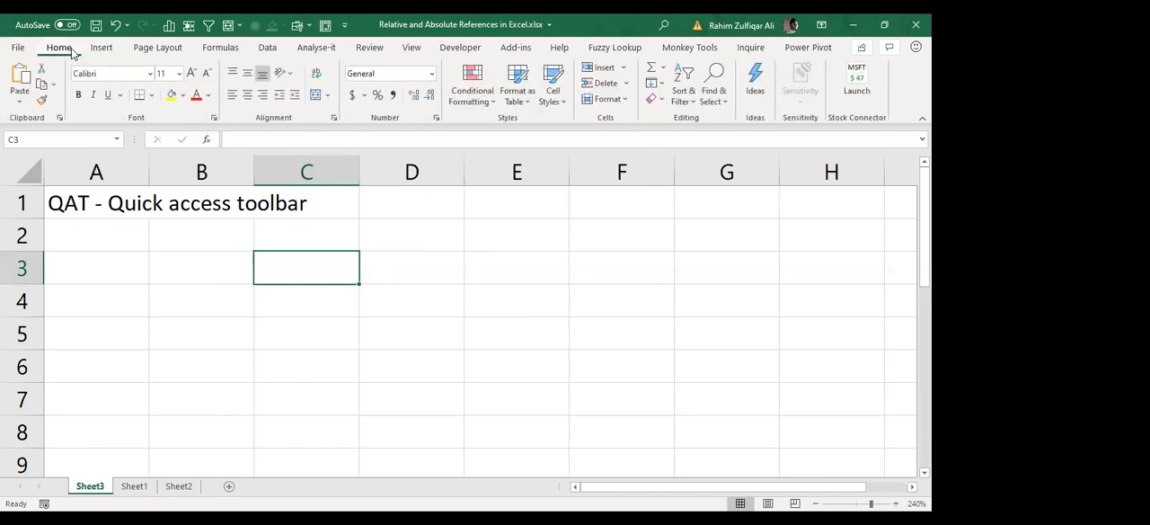
{"action": "left_click", "coordinate": [119, 240]}
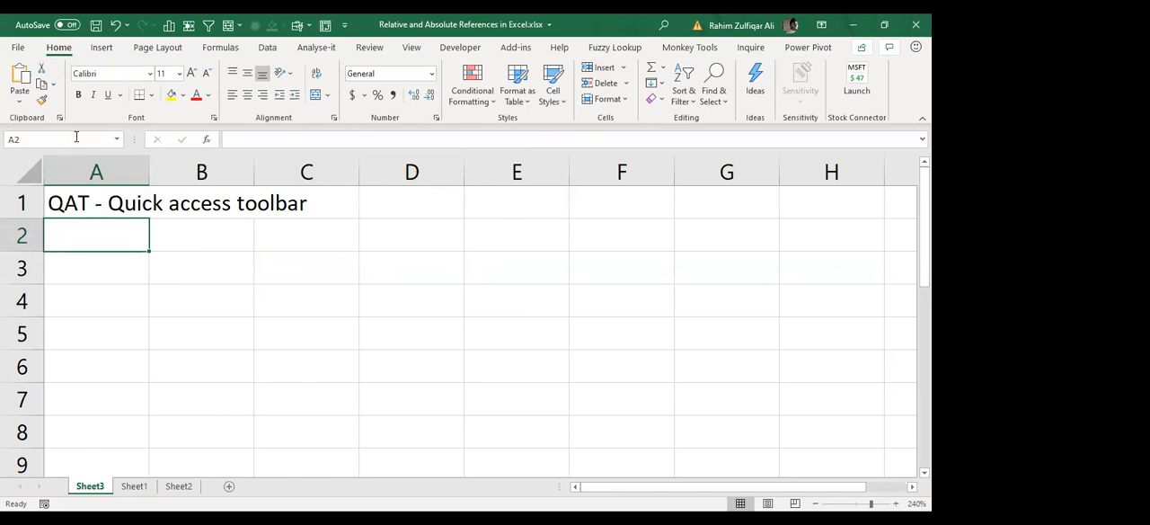
{"action": "left_click", "coordinate": [246, 137]}
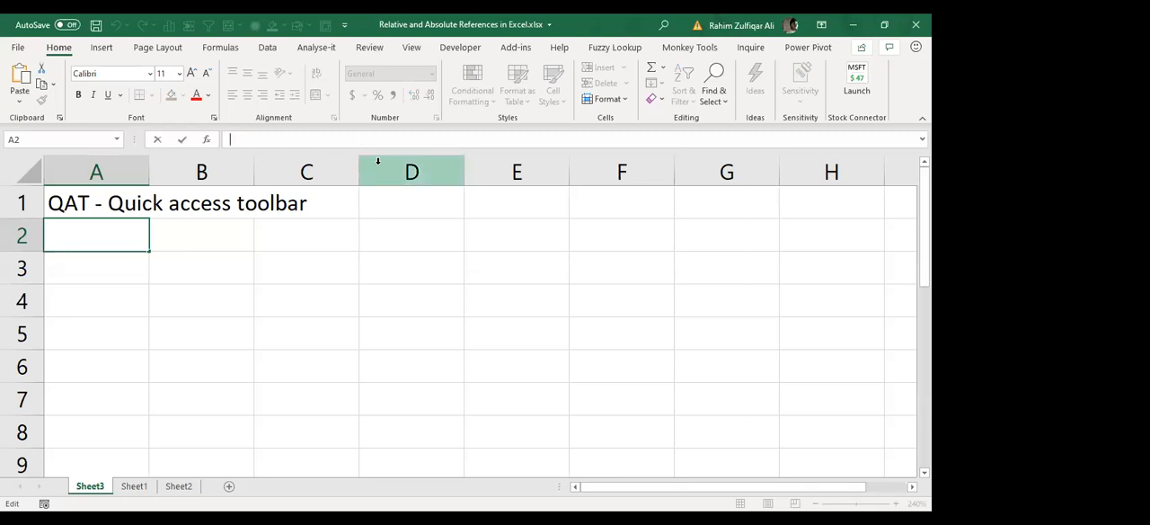
{"action": "left_click", "coordinate": [371, 235]}
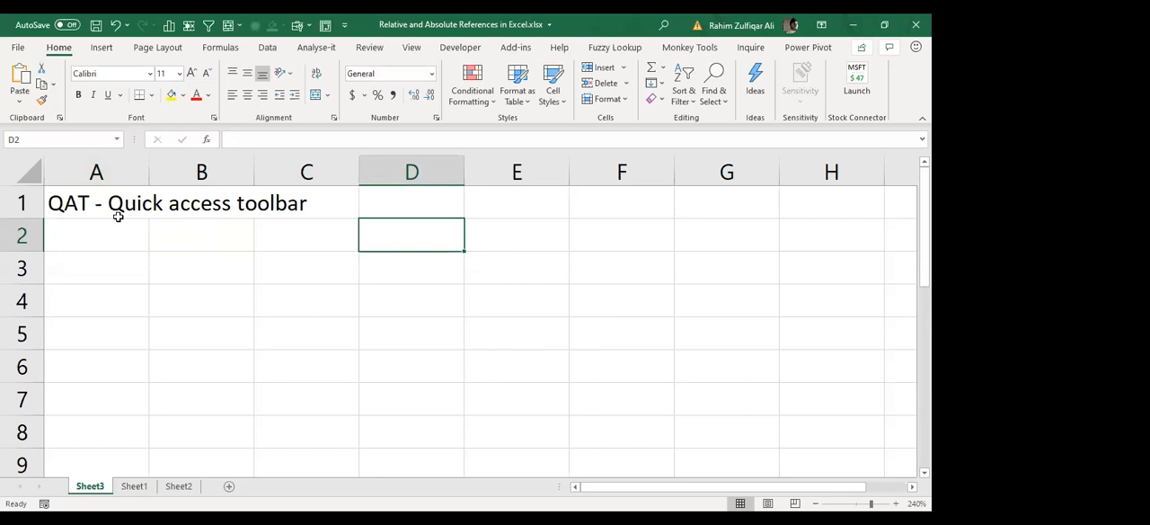
{"action": "left_click", "coordinate": [20, 175]}
{"action": "left_click", "coordinate": [220, 233]}
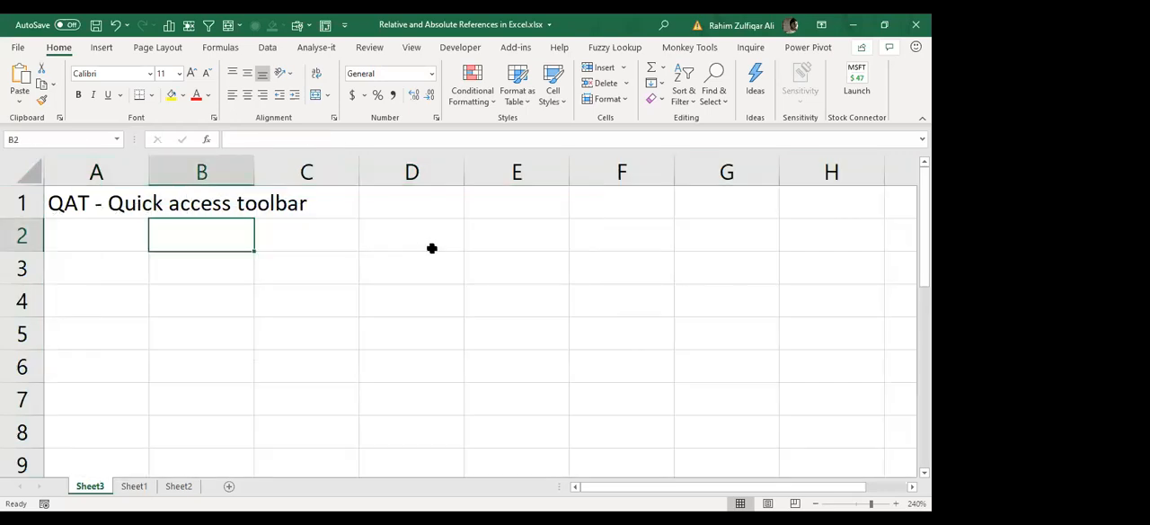
Step: Enter "Columns" in cell D2 and "Rows" in cell D3
{"action": "left_click", "coordinate": [430, 248]}
{"action": "type", "text": "Columns"}
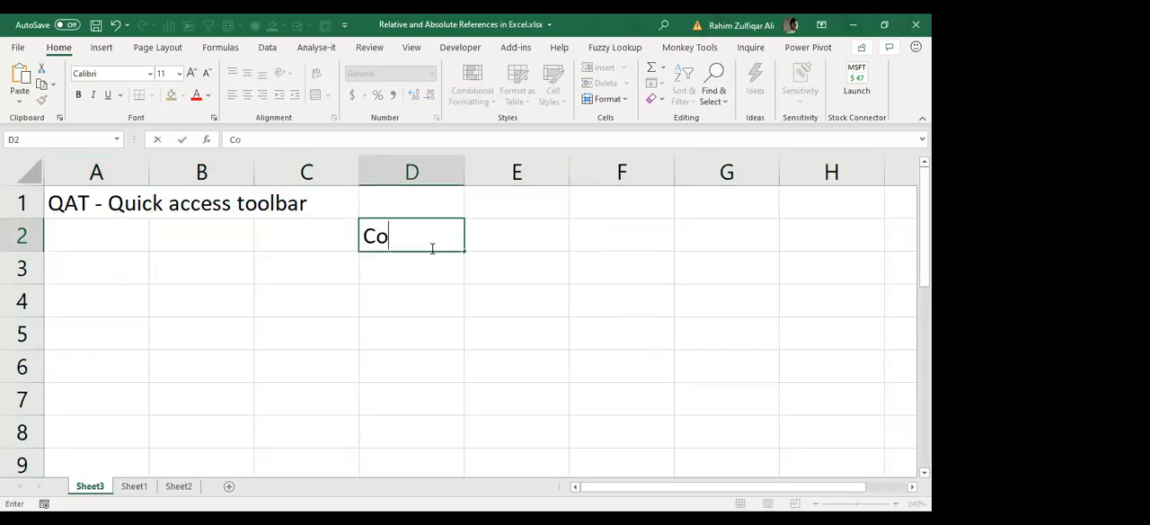
{"action": "key", "text": "Return"}
{"action": "type", "text": "Rows"}
{"action": "key", "text": "Return"}
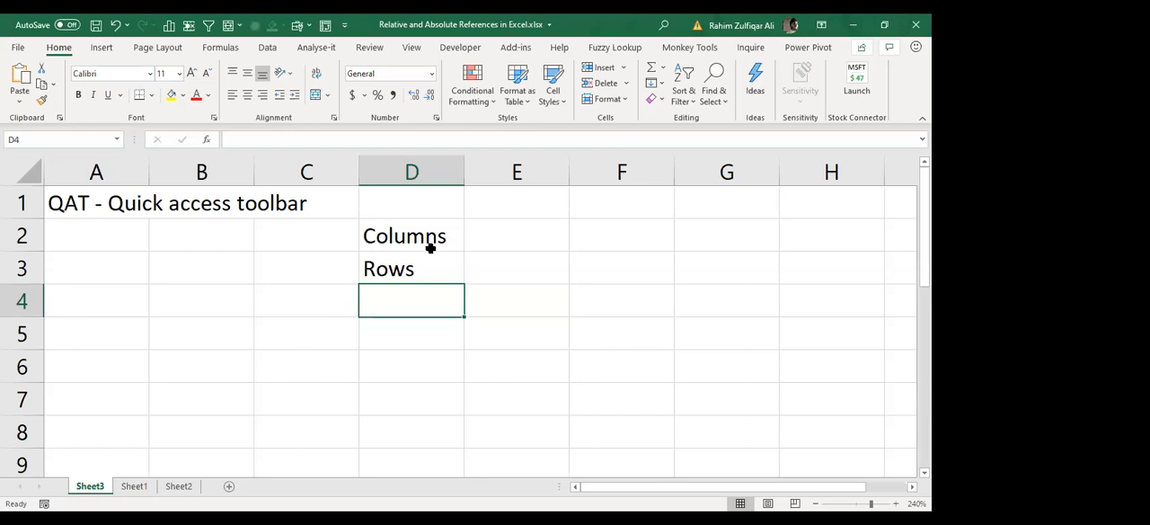
{"action": "type", "text": "`"}
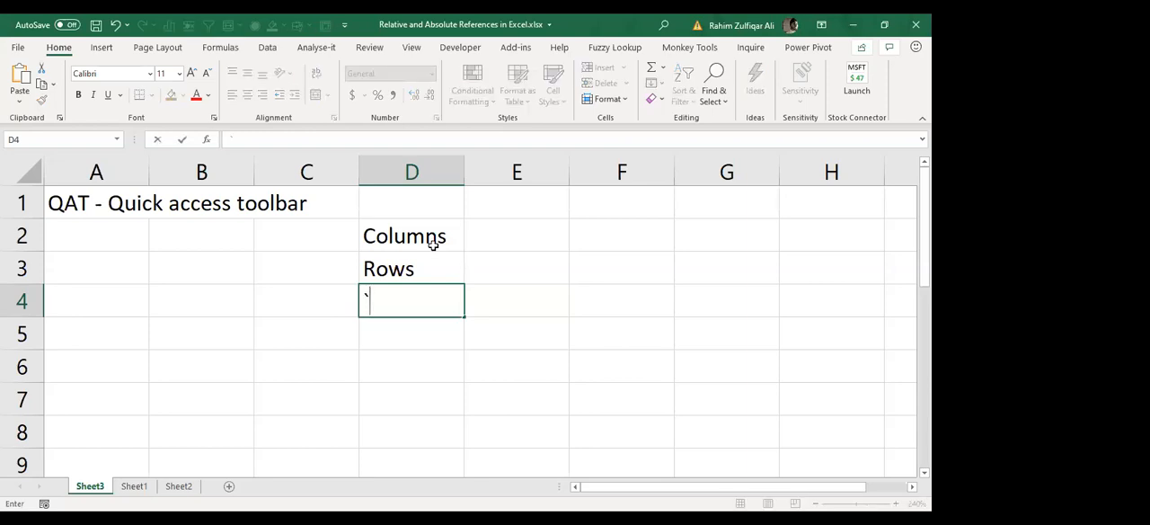
{"action": "key", "text": "Escape"}
{"action": "left_click", "coordinate": [434, 241]}
{"action": "left_click", "coordinate": [437, 270]}
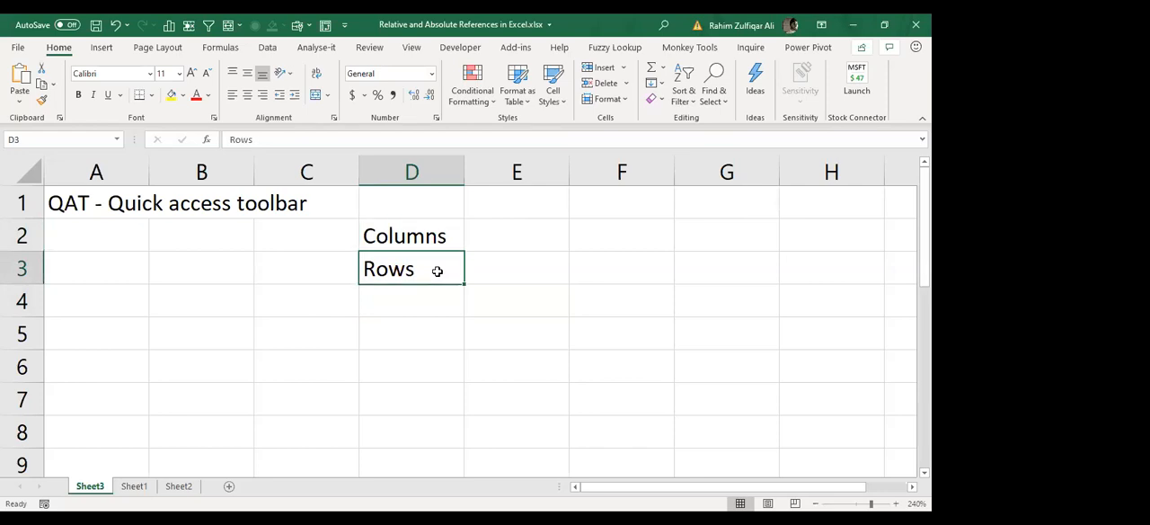
{"action": "key", "text": "Up"}
{"action": "key", "text": "Down"}
{"action": "key", "text": "Up"}
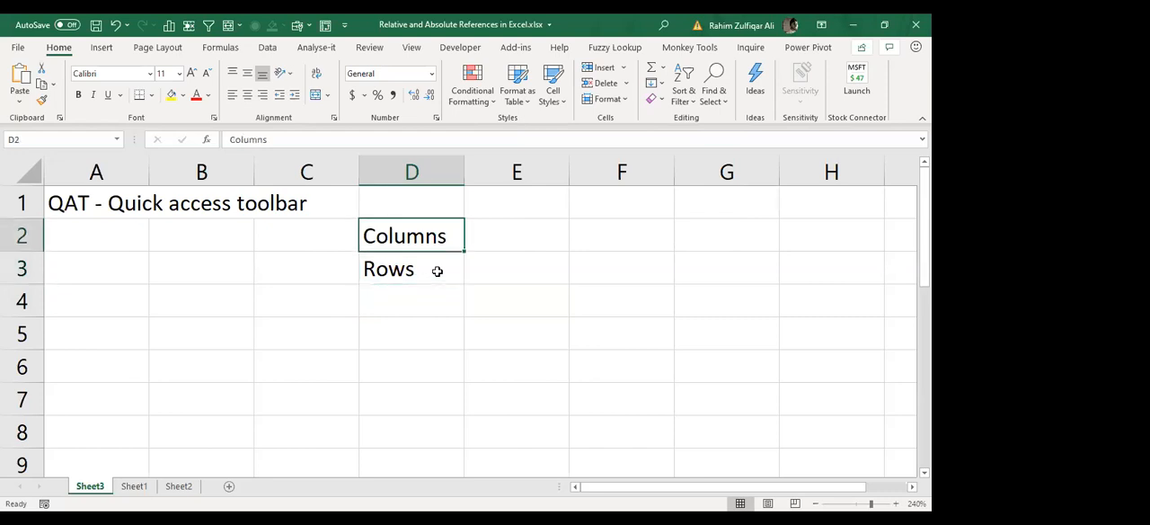
{"action": "key", "text": "Down"}
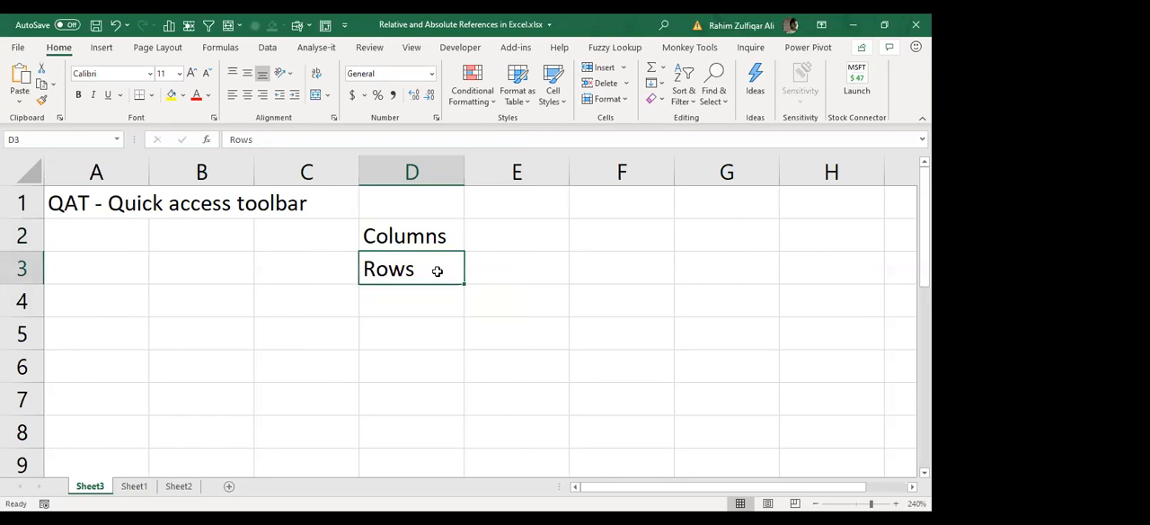
Step: Enter "Cell" in cell E2, beside the Columns entry
{"action": "key", "text": "Up"}
{"action": "key", "text": "Right"}
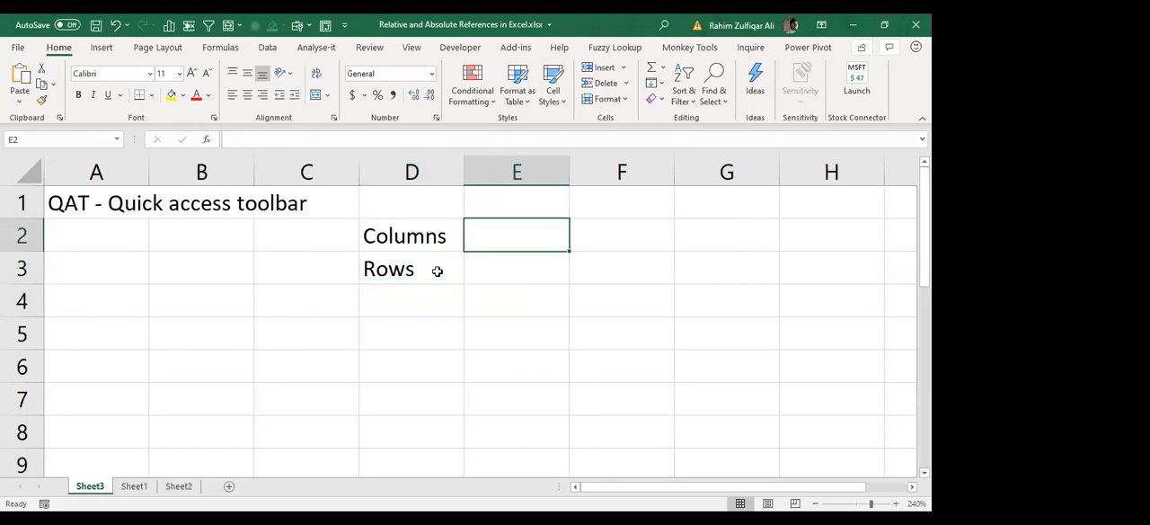
{"action": "type", "text": "Cell"}
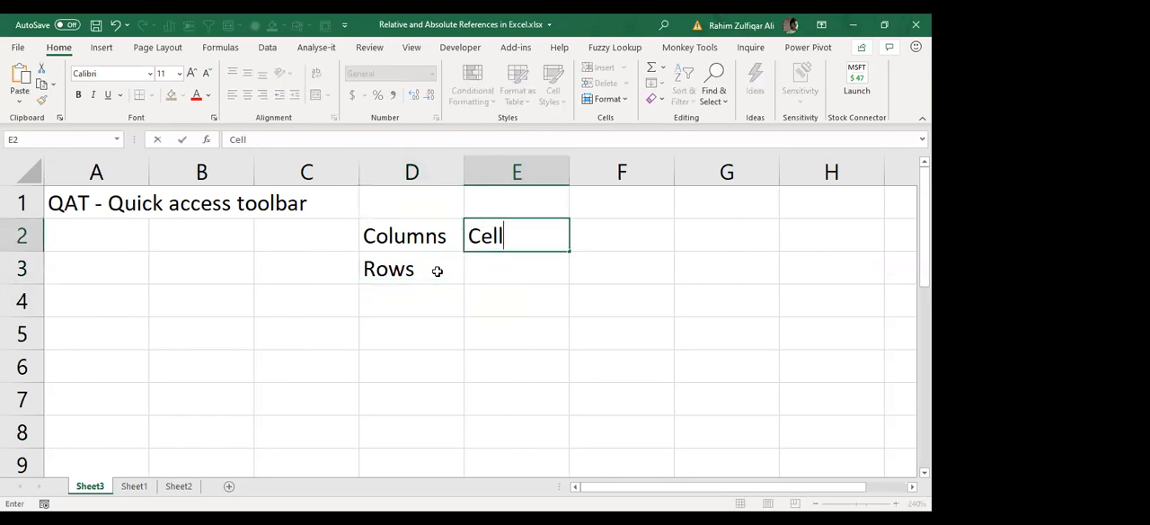
{"action": "key", "text": "Return"}
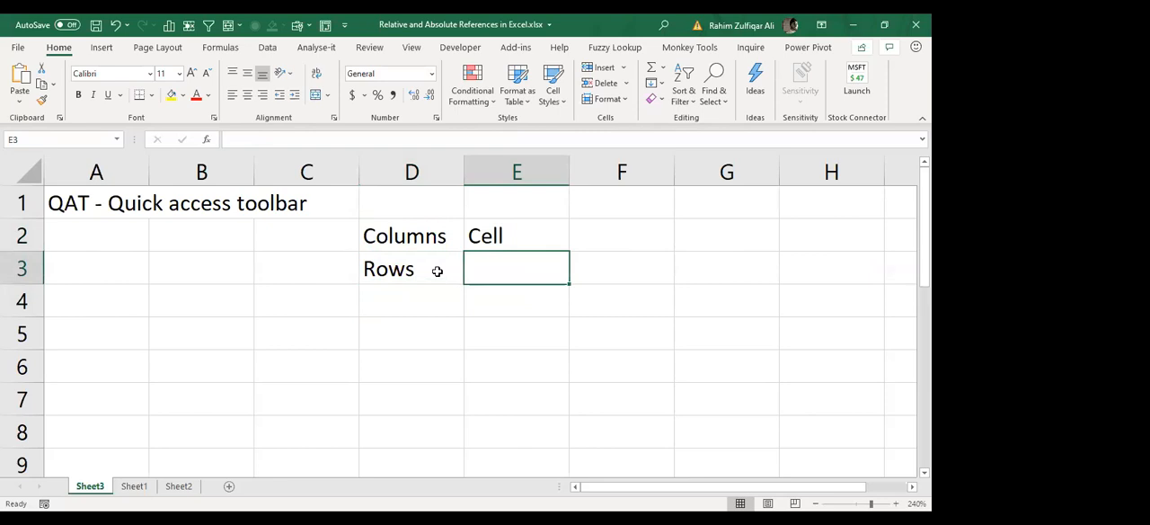
{"action": "key", "text": "Left"}
{"action": "key", "text": "Left"}
{"action": "key", "text": "Left"}
{"action": "key", "text": "Down"}
{"action": "key", "text": "Right"}
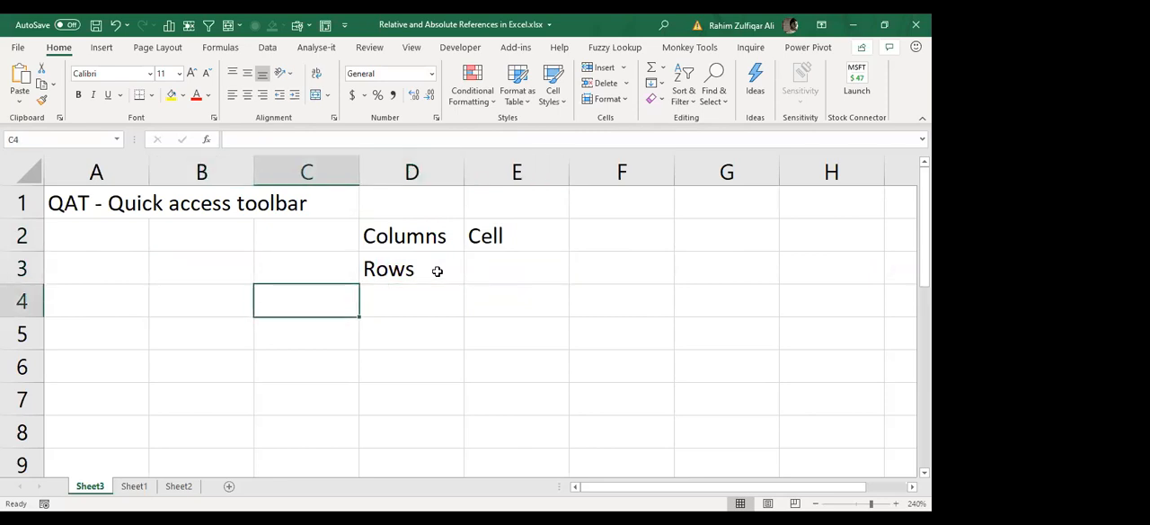
{"action": "key", "text": "Up"}
{"action": "key", "text": "Up"}
{"action": "key", "text": "Right"}
{"action": "key", "text": "Right"}
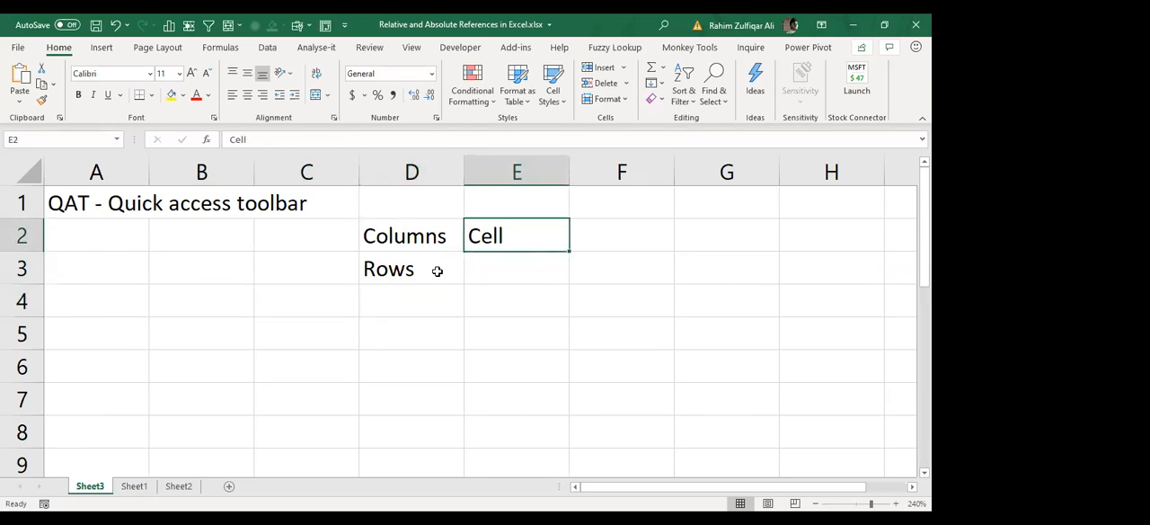
Step: Clear "Cell" from cell E2 and enter the heading "One Worksheet" in cell D1
{"action": "key", "text": "Up"}
{"action": "key", "text": "Left"}
{"action": "type", "text": "One Work"}
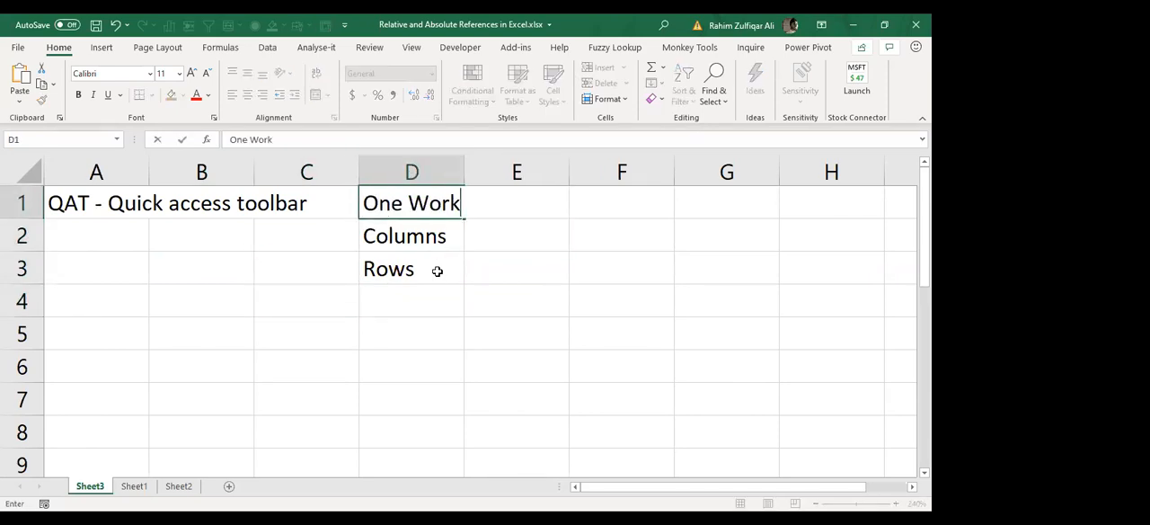
{"action": "type", "text": "sheet"}
{"action": "key", "text": "Return"}
Step: Enter 16384 in cell E2 as the column count and the column range "A - XFD" in cell F2
{"action": "key", "text": "Right"}
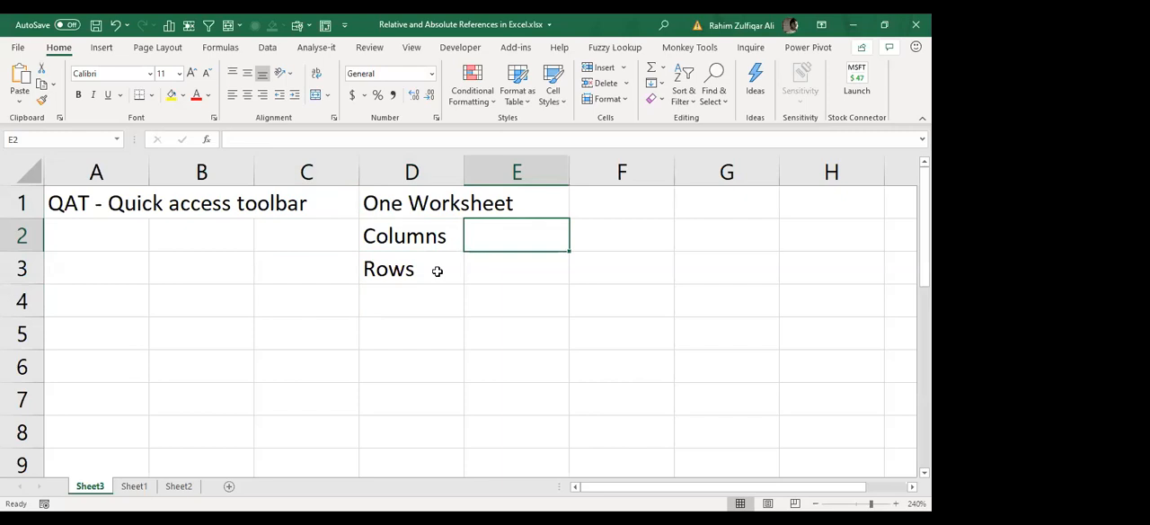
{"action": "type", "text": "16384"}
{"action": "key", "text": "Return"}
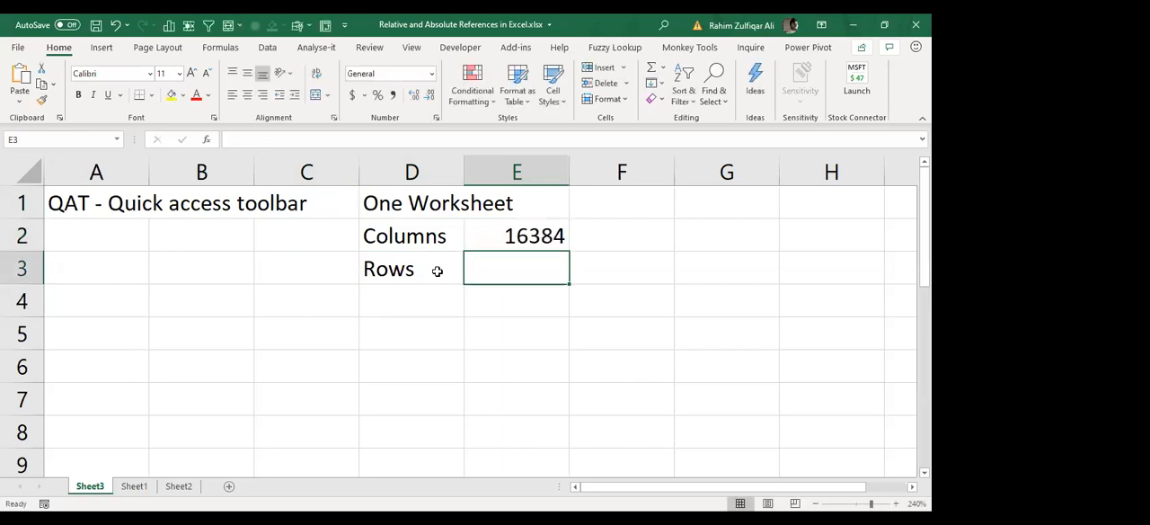
{"action": "key", "text": "Up"}
{"action": "key", "text": "Right"}
{"action": "type", "text": "A -"}
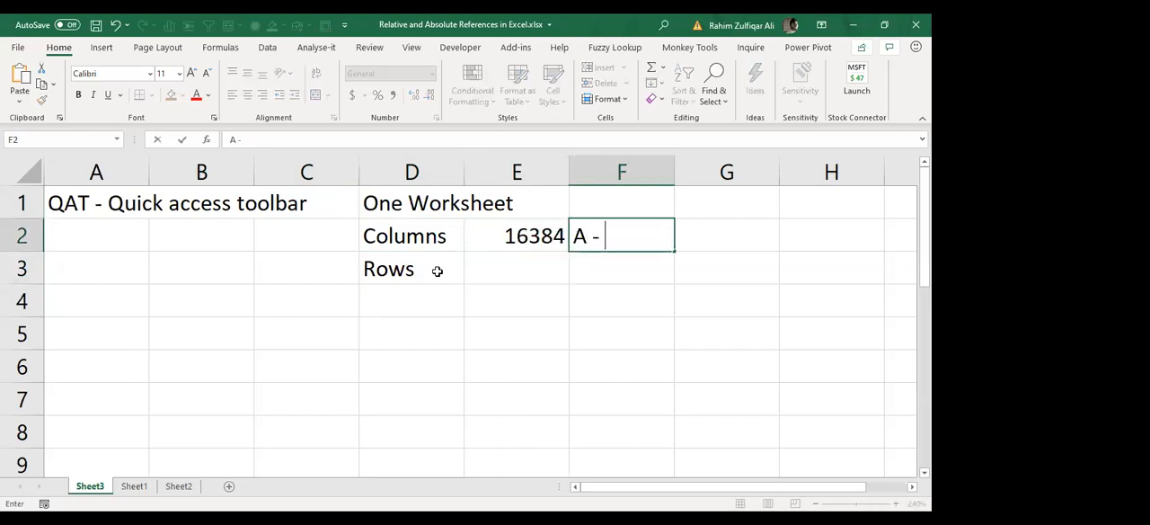
{"action": "type", "text": " XFD"}
{"action": "key", "text": "Return"}
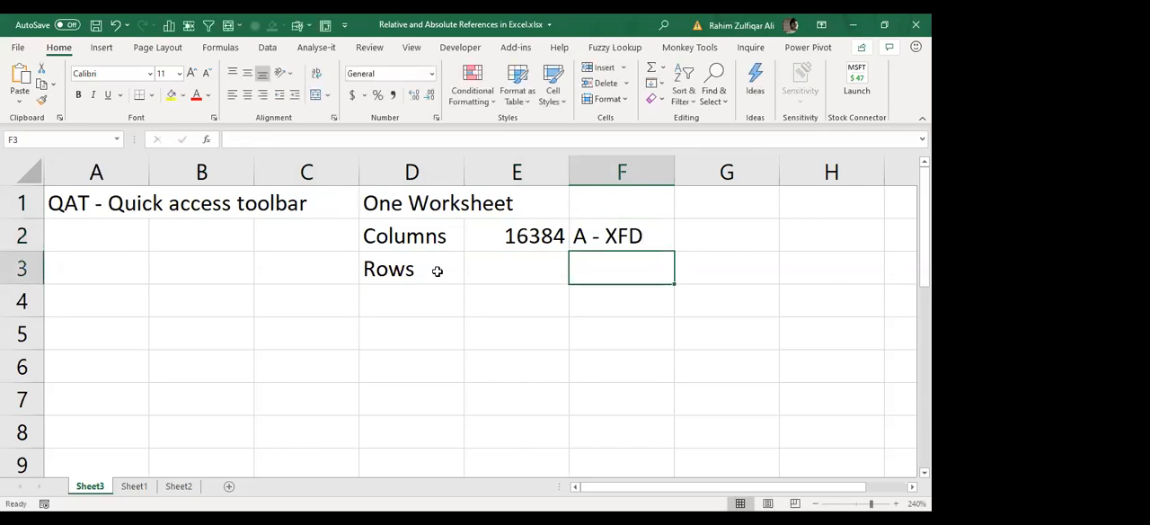
Step: Enter "1 million rows" in cell E3, beside the Rows label
{"action": "left_click", "coordinate": [437, 271]}
{"action": "key", "text": "Right"}
{"action": "type", "text": "1 mi"}
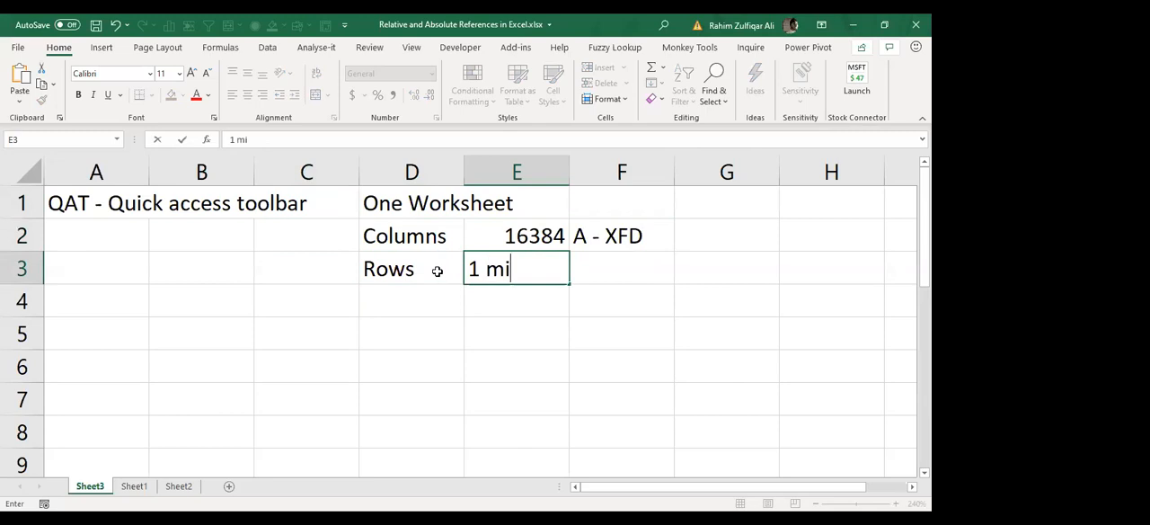
{"action": "type", "text": "llion rows"}
{"action": "key", "text": "Return"}
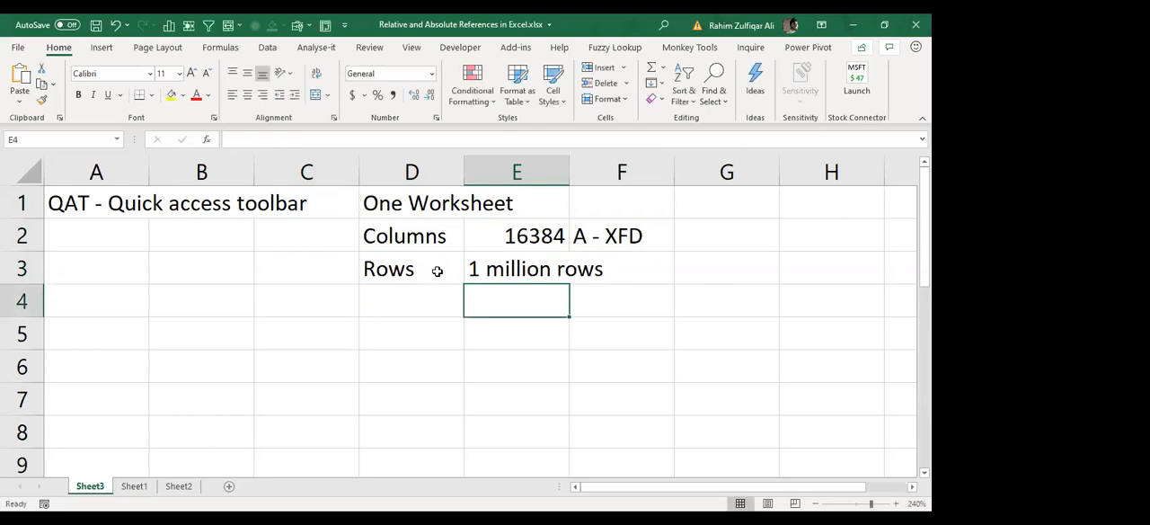
Step: Make the "One Worksheet" heading in cell D1 bold
{"action": "key", "text": "Up"}
{"action": "key", "text": "Up"}
{"action": "key", "text": "Up"}
{"action": "key", "text": "Left"}
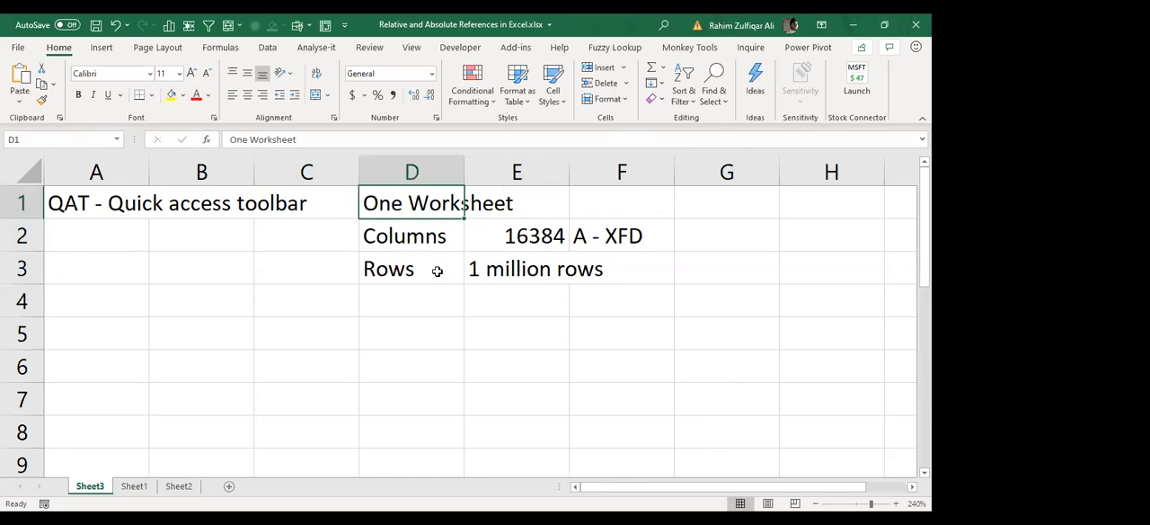
{"action": "key", "text": "ctrl+b"}
Step: Examine the worksheet's last row and last column, and return to cell A1
{"action": "key", "text": "Right"}
{"action": "key", "text": "Right"}
{"action": "key", "text": "Down"}
{"action": "key", "text": "Down"}
{"action": "key", "text": "Left"}
{"action": "key", "text": "Left"}
{"action": "key", "text": "Left"}
{"action": "key", "text": "Left"}
{"action": "key", "text": "Left"}
{"action": "key", "text": "ctrl+Down"}
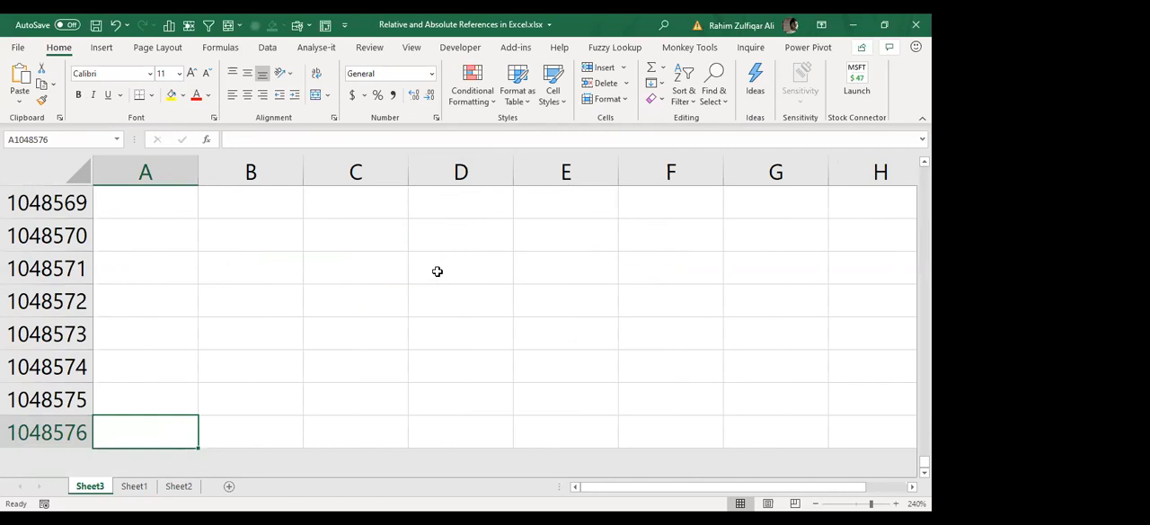
{"action": "key", "text": "ctrl+Right"}
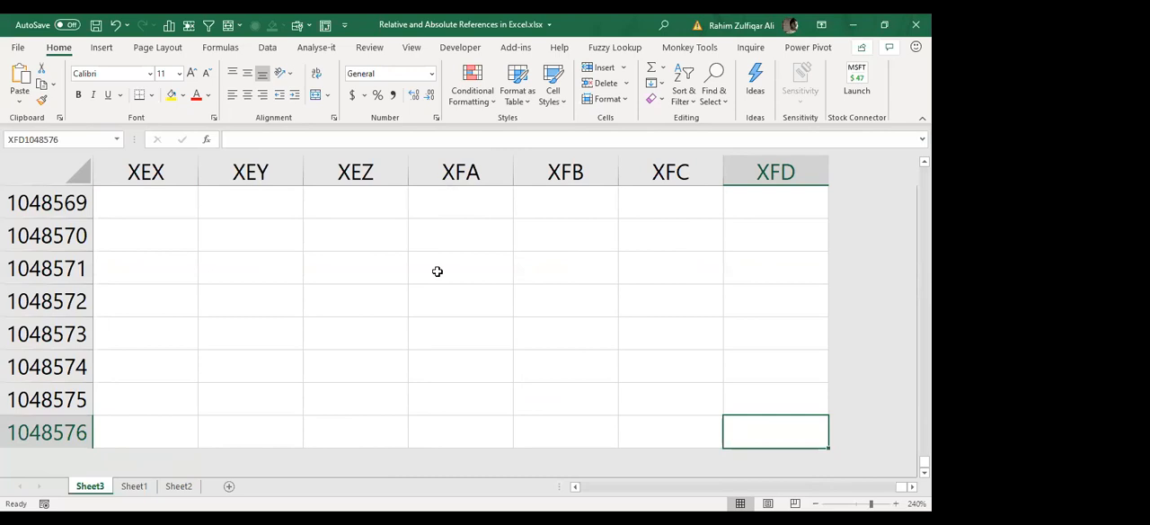
{"action": "key", "text": "ctrl+Home"}
Step: Enter "Cell" in cell D4 and "17 billions" in cell E4
{"action": "key", "text": "Right"}
{"action": "key", "text": "Right"}
{"action": "key", "text": "Right"}
{"action": "key", "text": "Right"}
{"action": "key", "text": "Down"}
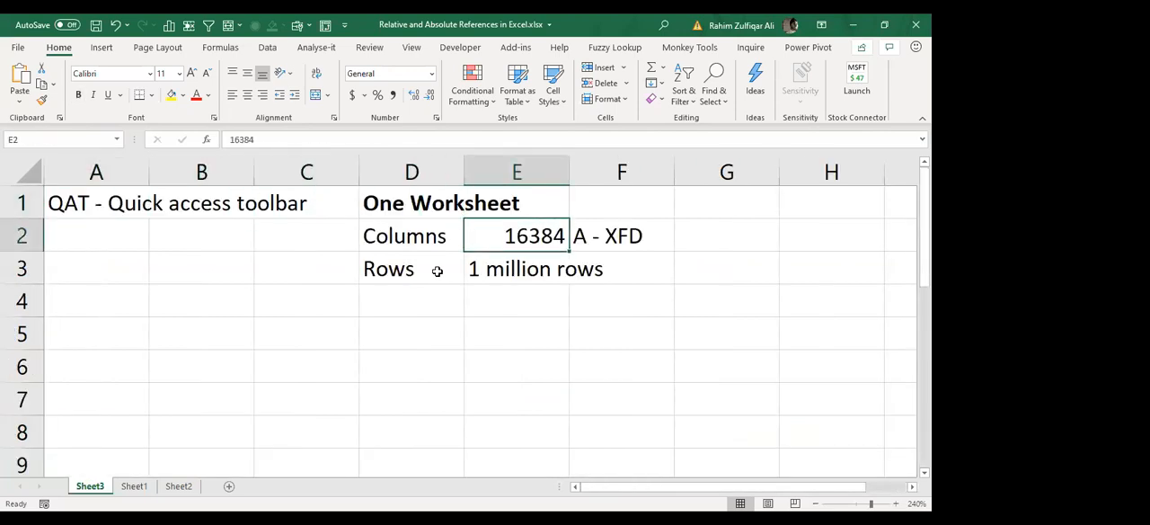
{"action": "key", "text": "Down"}
{"action": "key", "text": "Left"}
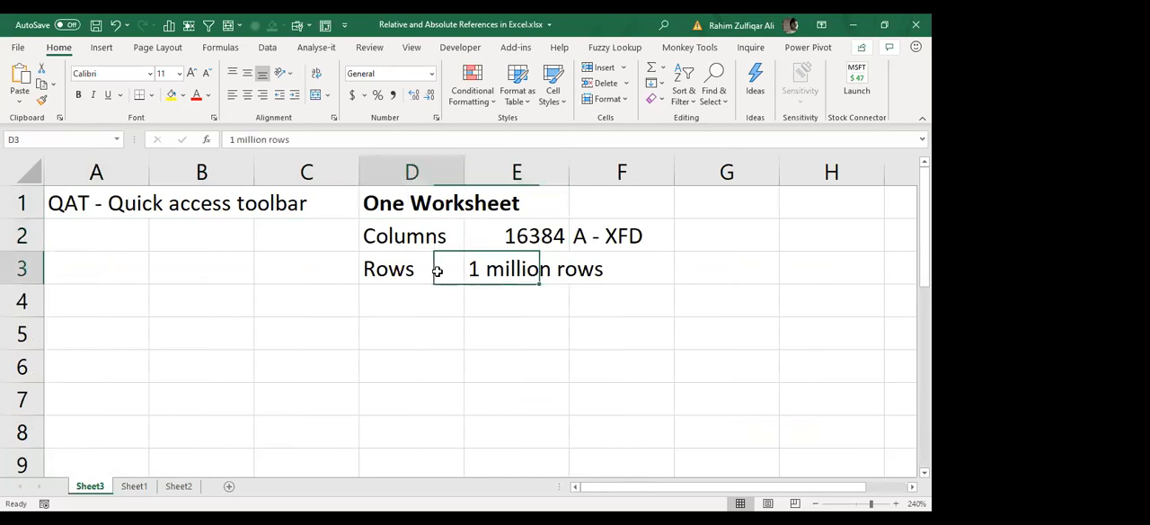
{"action": "key", "text": "Down"}
{"action": "key", "text": "Right"}
{"action": "key", "text": "Up"}
{"action": "key", "text": "Down"}
{"action": "key", "text": "Left"}
{"action": "type", "text": "Cell"}
{"action": "key", "text": "Tab"}
{"action": "type", "text": "17 b"}
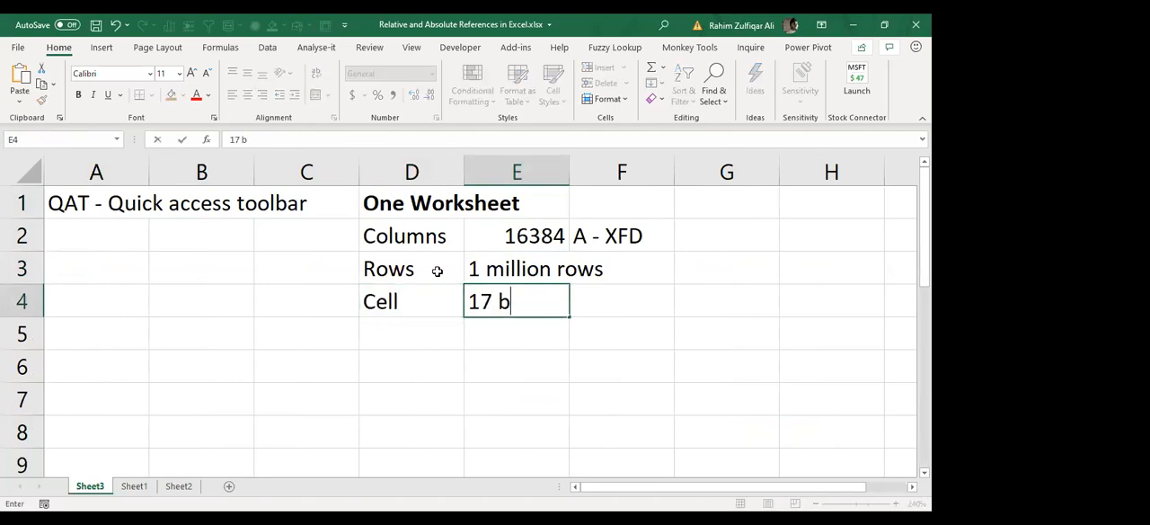
{"action": "type", "text": "illions"}
{"action": "key", "text": "Return"}
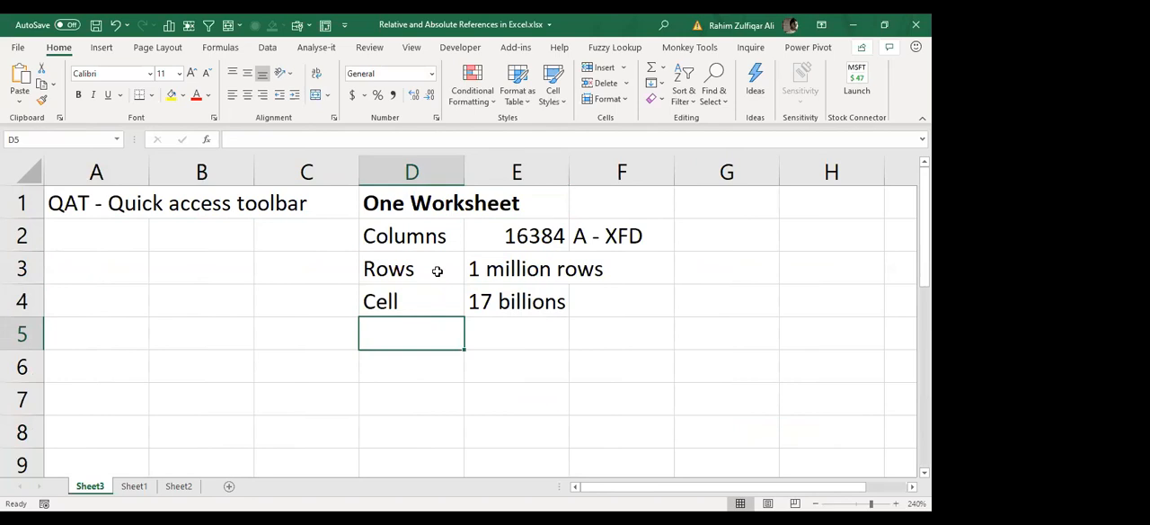
Step: Enter the heading "Cell references" in cell H2
{"action": "scroll", "coordinate": [438, 271], "scroll_direction": "right", "scroll_amount": 5}
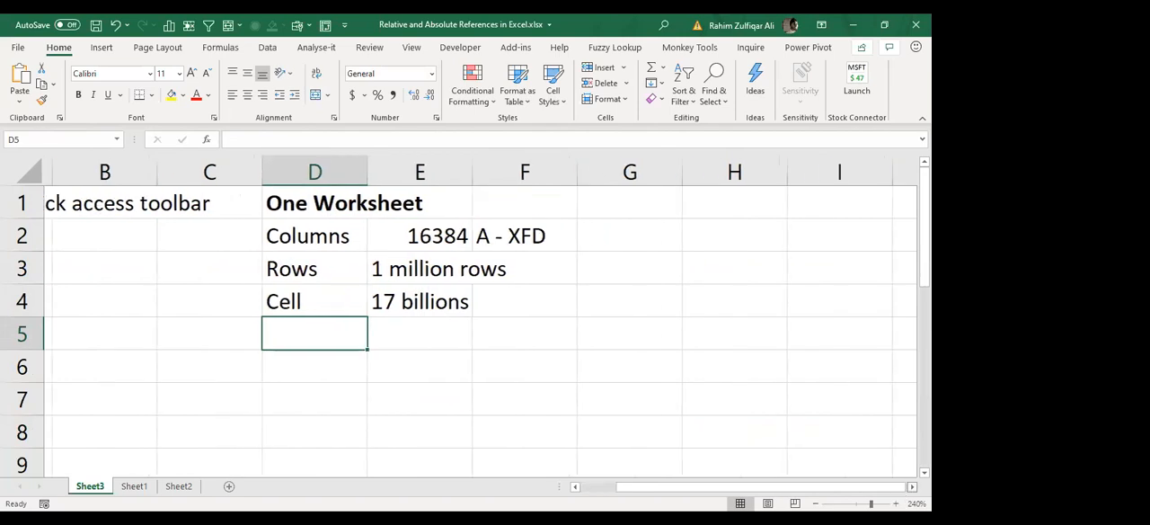
{"action": "left_click", "coordinate": [248, 234]}
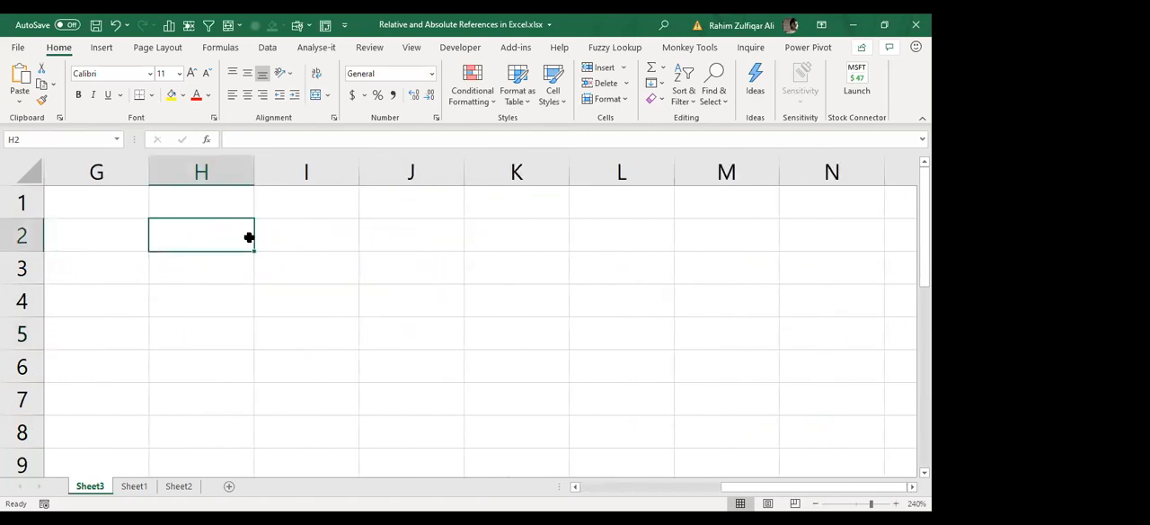
{"action": "type", "text": "Cell ref"}
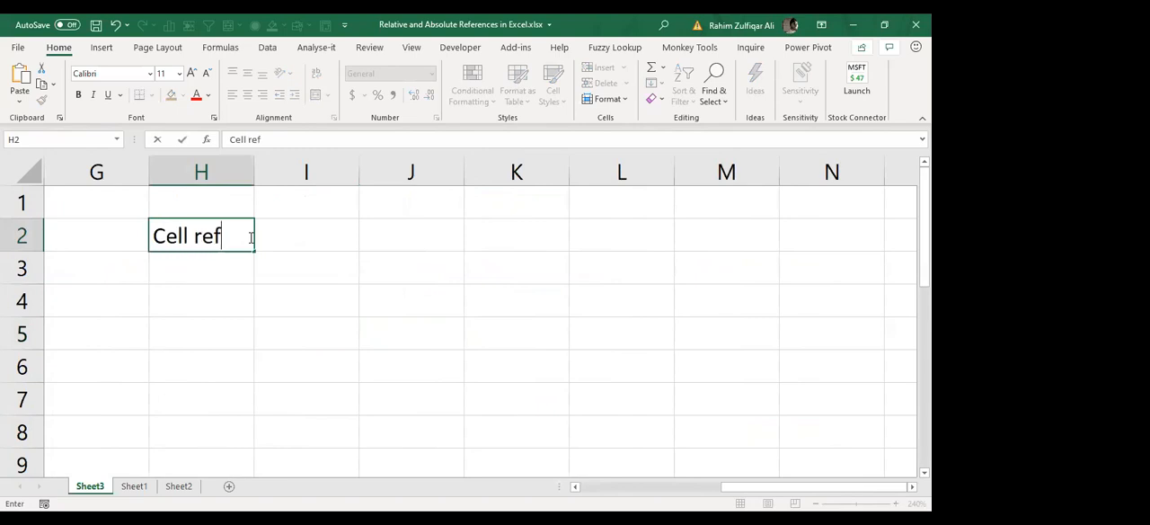
{"action": "type", "text": "erences"}
{"action": "key", "text": "Return"}
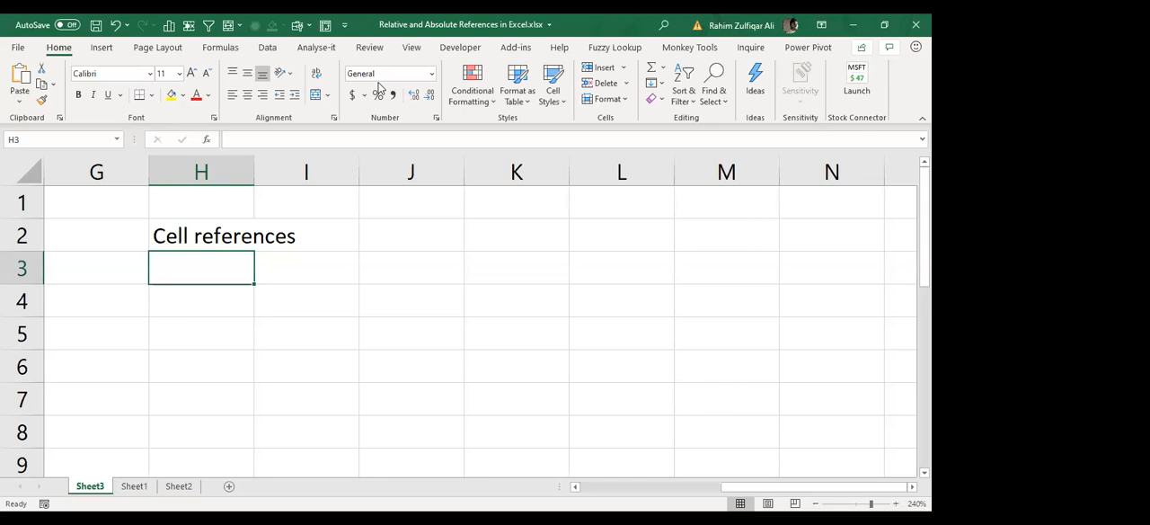
Step: AutoFit the width of column H to the "Cell references" heading
{"action": "left_click", "coordinate": [495, 80]}
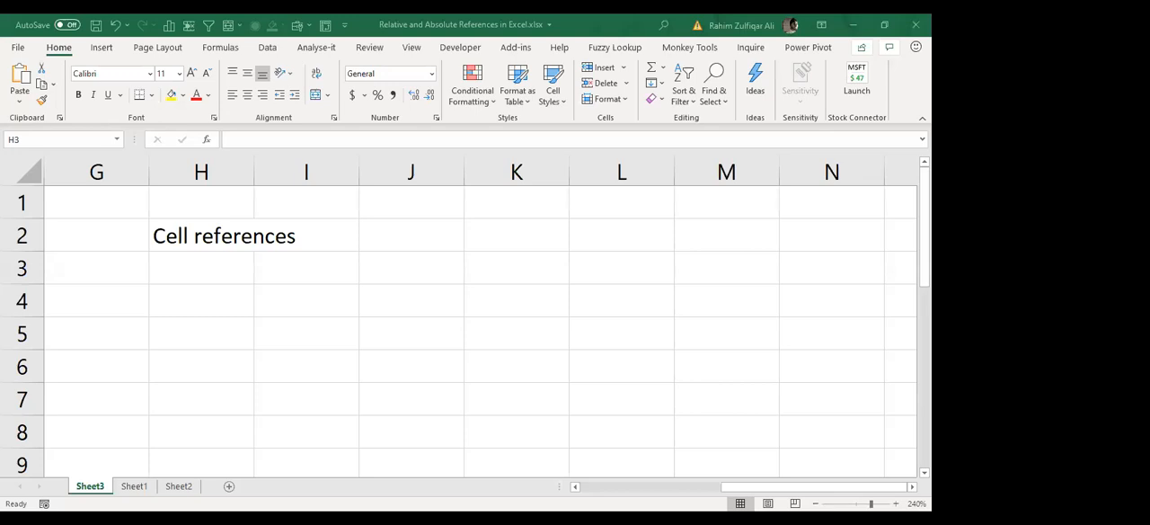
{"action": "key", "text": "Up"}
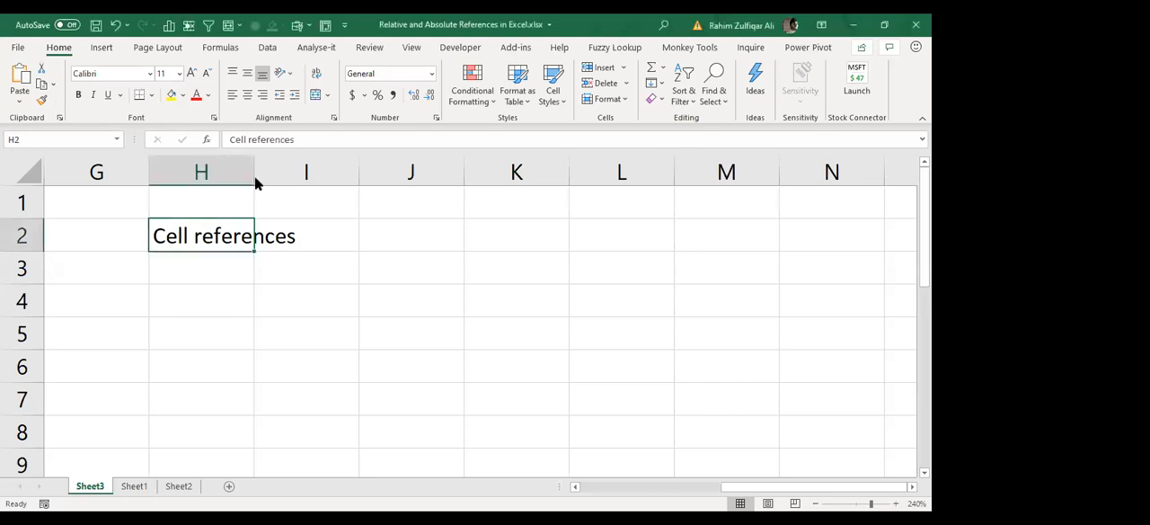
{"action": "key", "text": "alt+h"}
{"action": "key", "text": "o"}
{"action": "key", "text": "i"}
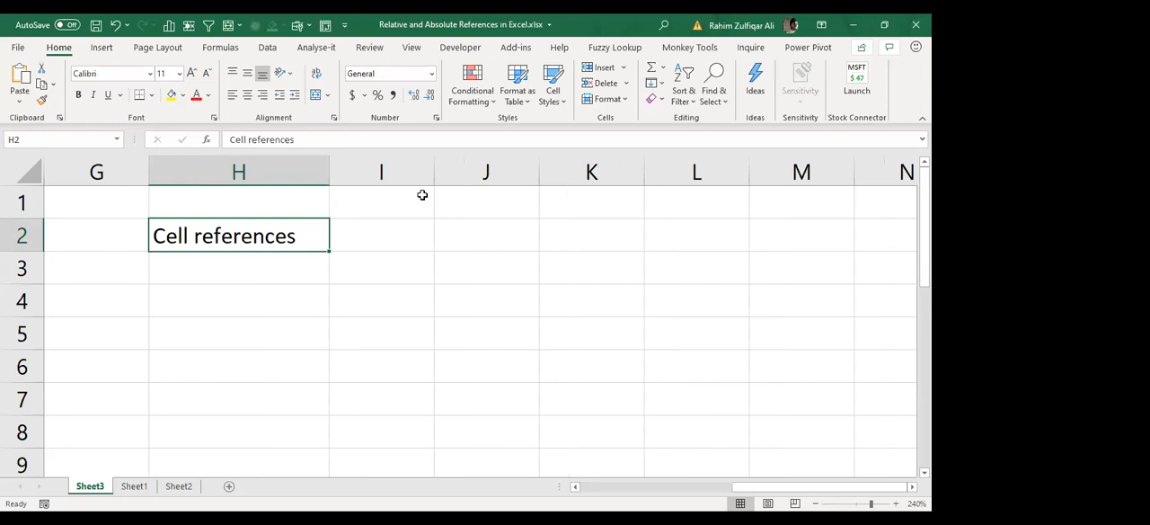
{"action": "key", "text": "alt+h"}
{"action": "key", "text": "t"}
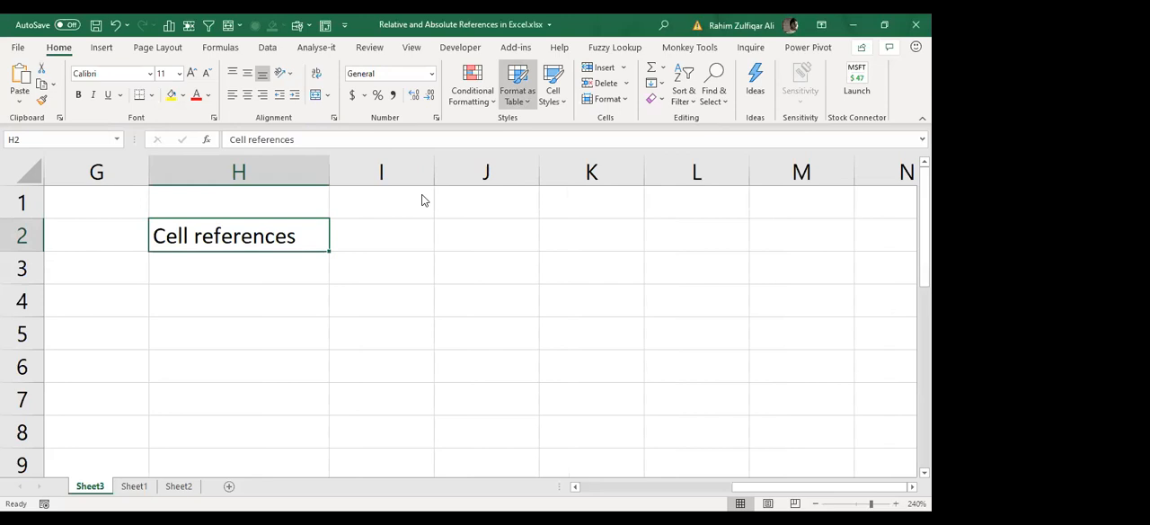
{"action": "left_click", "coordinate": [425, 199]}
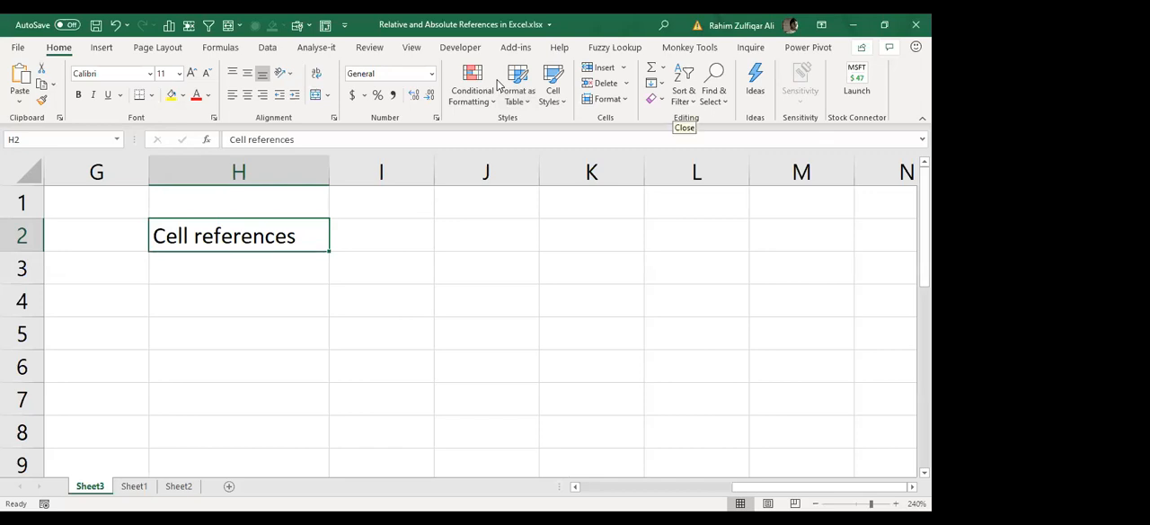
Step: Enter the heading "Example" in cell I2, beside the "Cell references" heading
{"action": "left_click", "coordinate": [214, 273]}
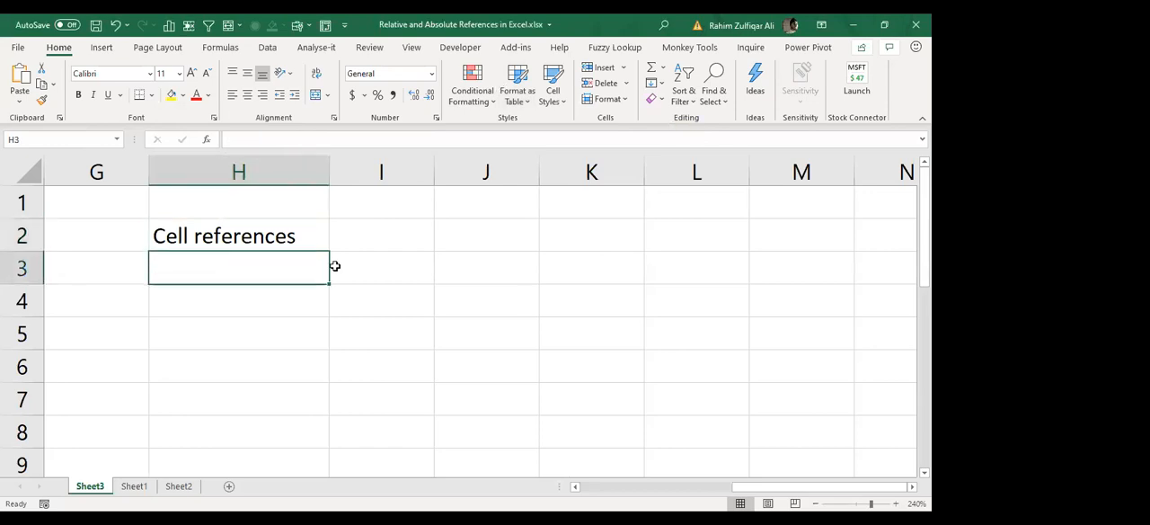
{"action": "key", "text": "Up"}
{"action": "key", "text": "Right"}
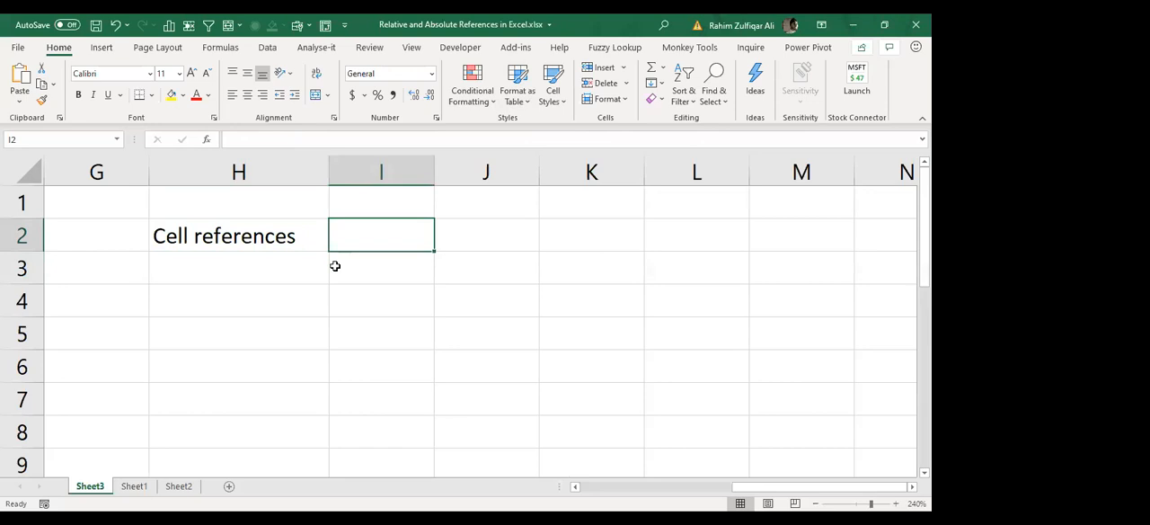
{"action": "type", "text": "Example"}
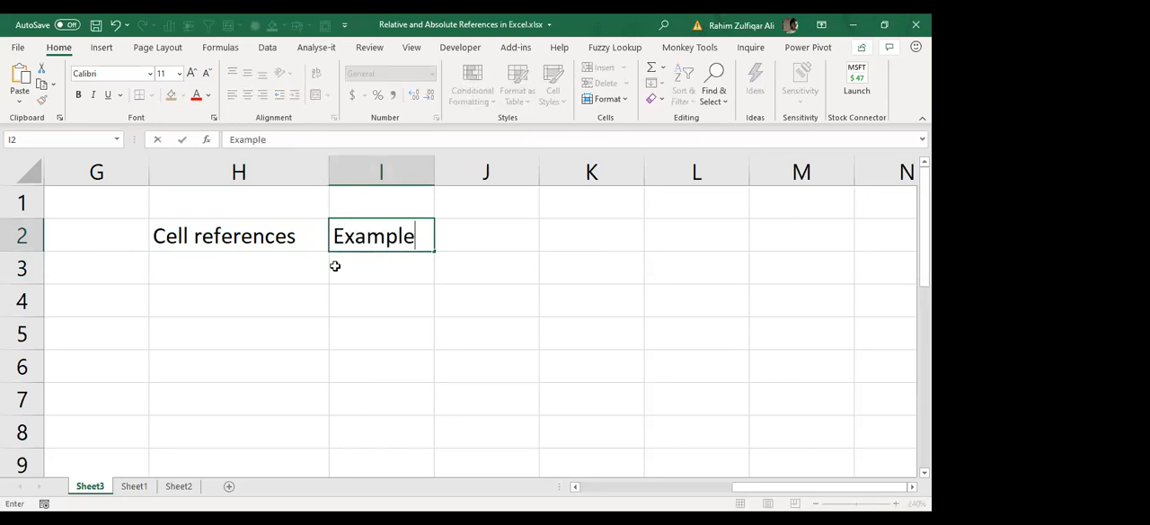
{"action": "key", "text": "Return"}
Step: Make the headings in cells H2 and I2 bold
{"action": "key", "text": "Up"}
{"action": "key", "text": "Left"}
{"action": "key", "text": "shift+Right"}
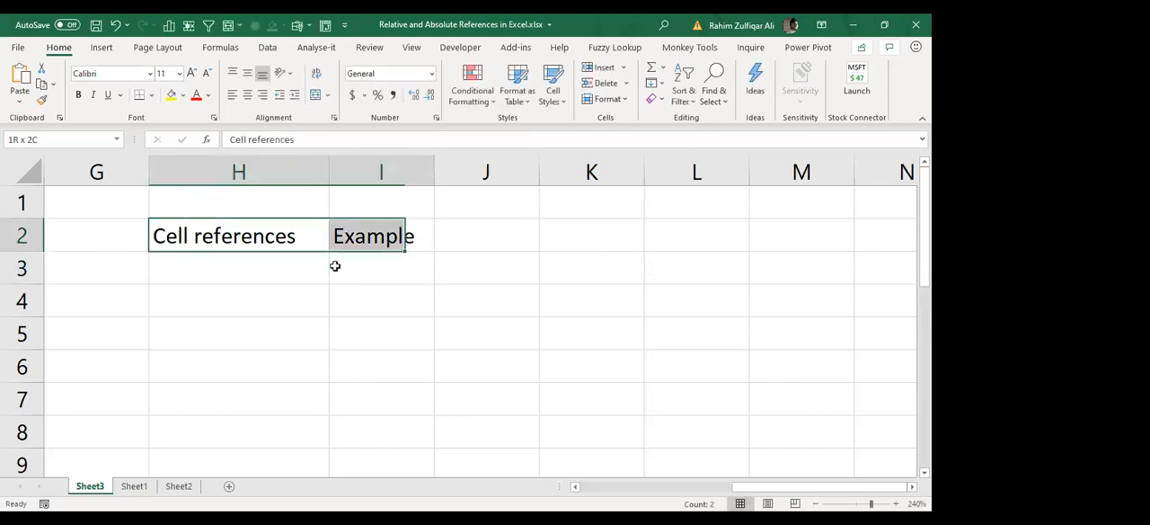
{"action": "key", "text": "ctrl+b"}
{"action": "key", "text": "Down"}
{"action": "key", "text": "Down"}
{"action": "key", "text": "Down"}
{"action": "key", "text": "Down"}
{"action": "key", "text": "Down"}
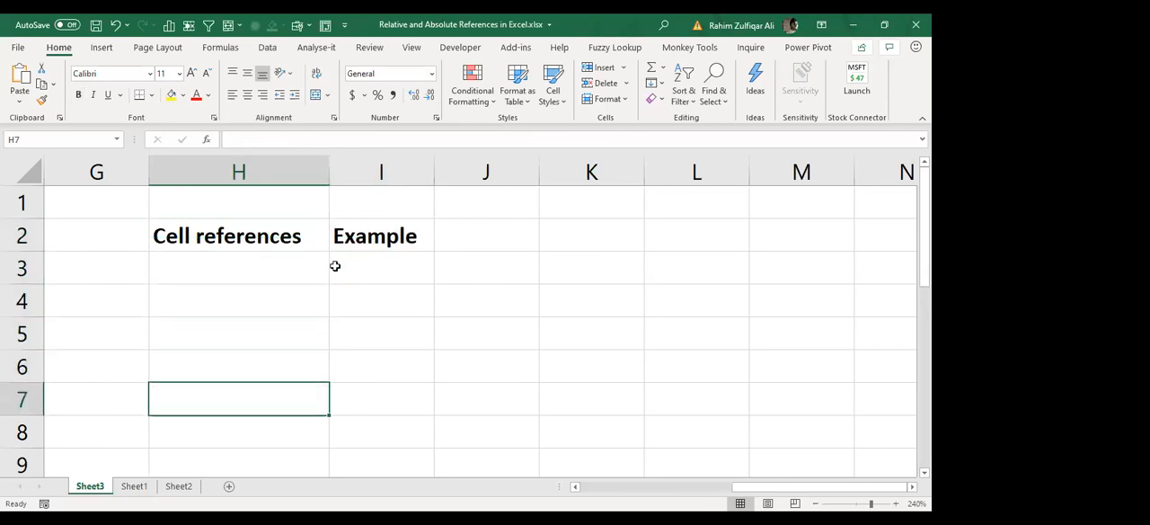
{"action": "key", "text": "Down"}
{"action": "key", "text": "Down"}
{"action": "key", "text": "Down"}
{"action": "key", "text": "Up"}
{"action": "key", "text": "Up"}
{"action": "key", "text": "Up"}
{"action": "key", "text": "Up"}
{"action": "key", "text": "Up"}
{"action": "key", "text": "Up"}
{"action": "key", "text": "Up"}
{"action": "key", "text": "Up"}
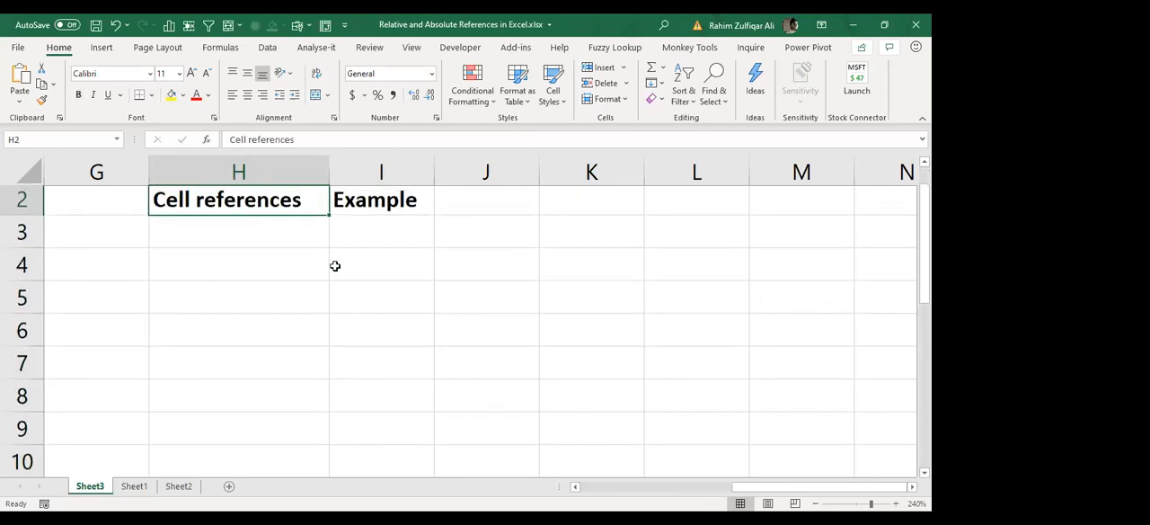
{"action": "key", "text": "Up"}
Step: Enter "1. Relative" in cell H3, under the "Cell references" heading
{"action": "key", "text": "Down"}
{"action": "key", "text": "Down"}
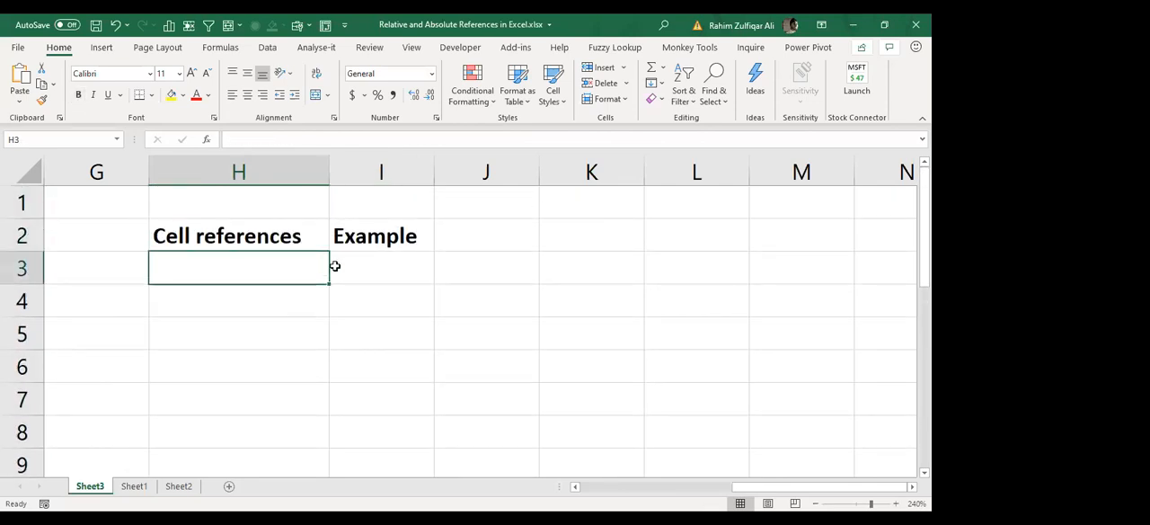
{"action": "type", "text": "1. Relative"}
{"action": "key", "text": "Return"}
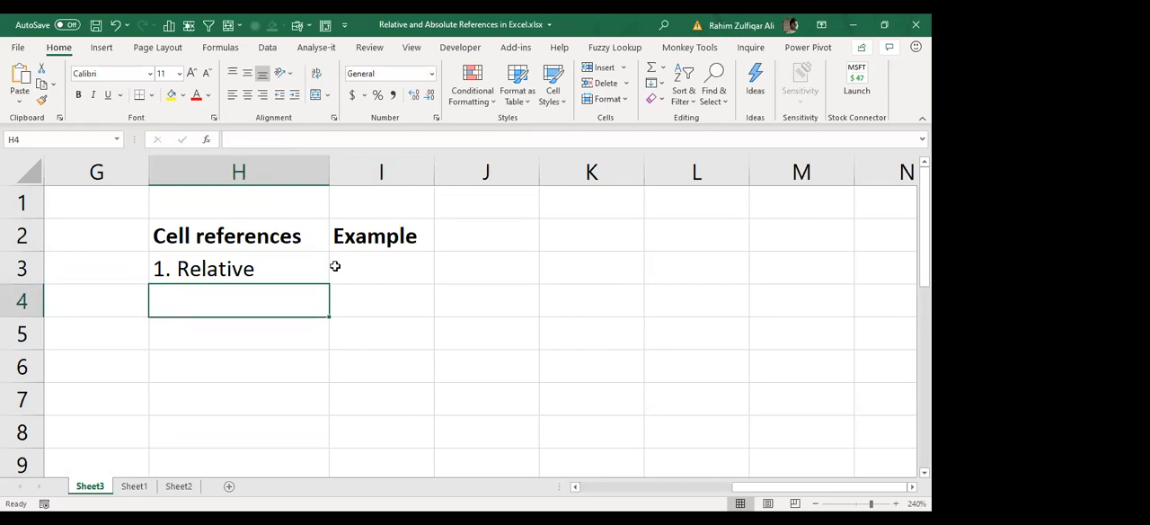
Step: Collapse the ribbon and enter "2. Absolute" in cell H4
{"action": "double_click", "coordinate": [59, 48]}
{"action": "type", "text": "2. Absolute"}
{"action": "key", "text": "Return"}
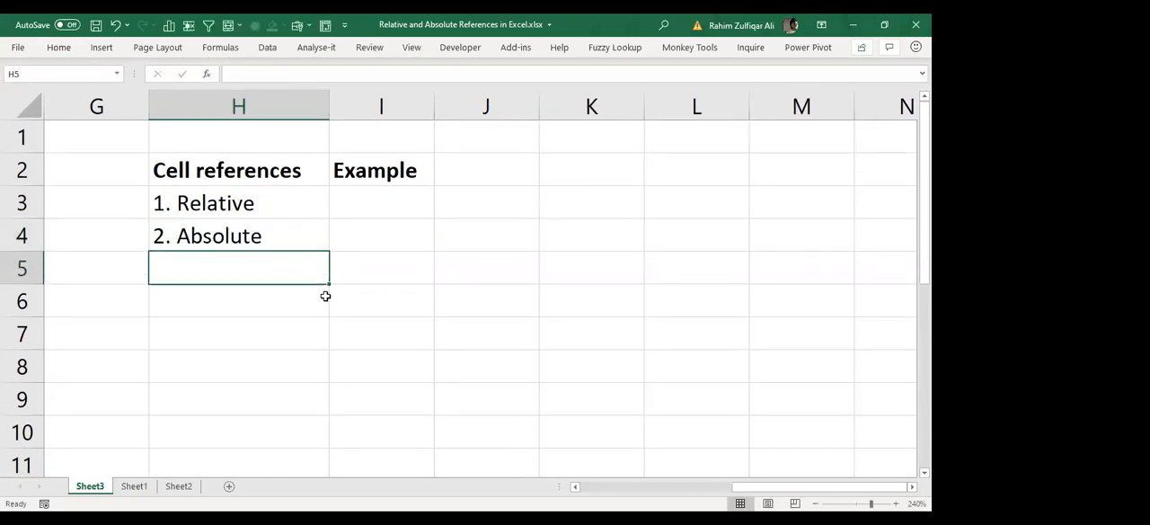
Step: Enter "3. Mixed" in cell H5 and "4. 3D" in cell H6
{"action": "type", "text": "3. Mixed"}
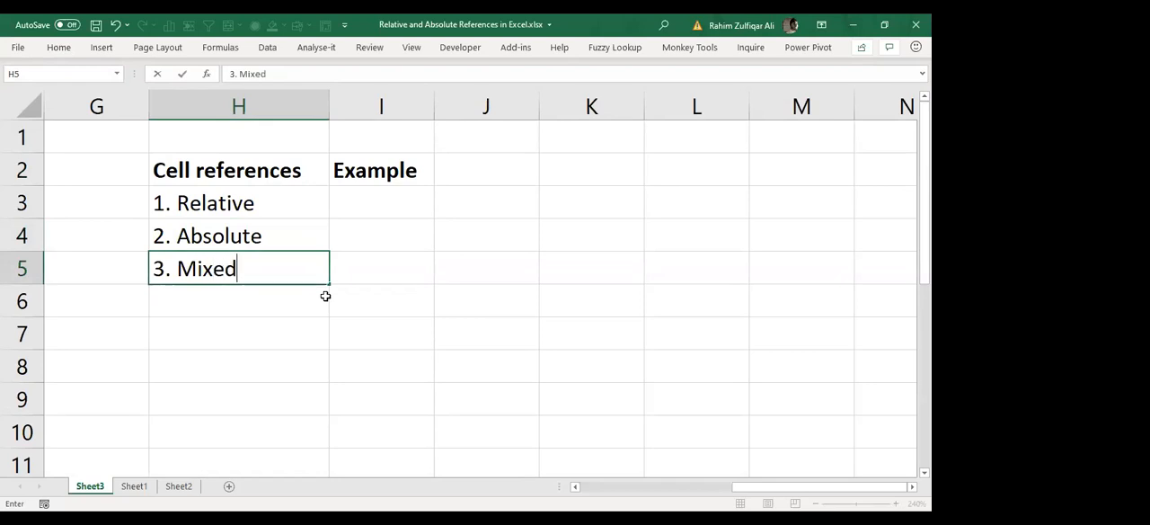
{"action": "key", "text": "Return"}
{"action": "type", "text": "4. "}
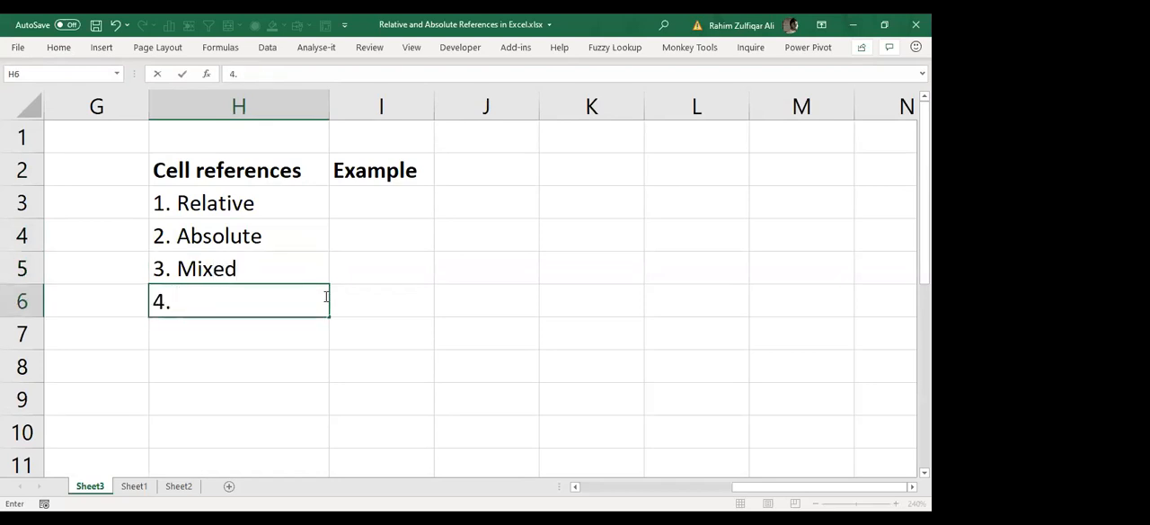
{"action": "type", "text": "3D"}
{"action": "key", "text": "Return"}
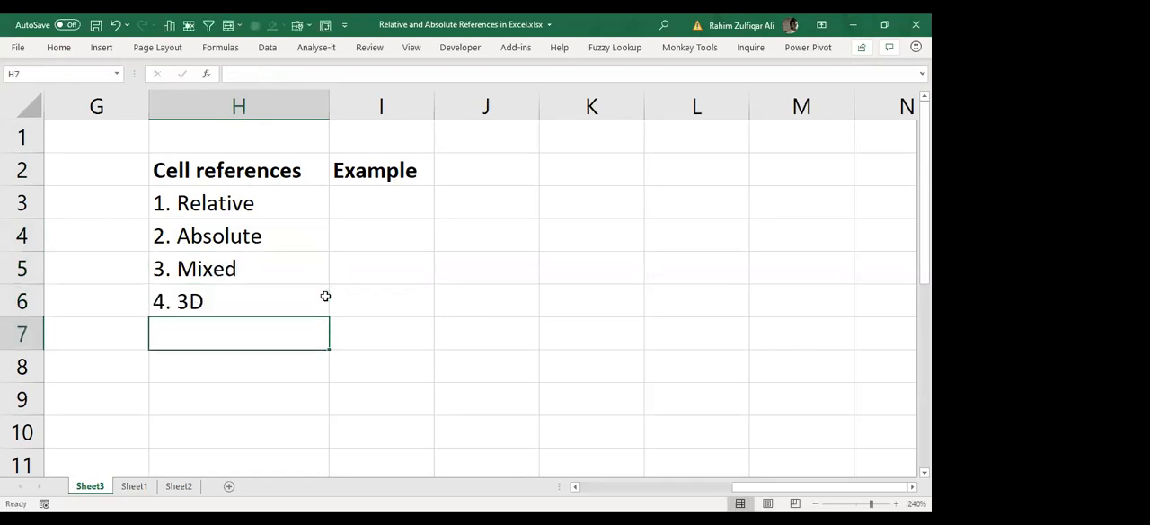
Step: Enter "5. Structured References" in cell H7
{"action": "type", "text": "5."}
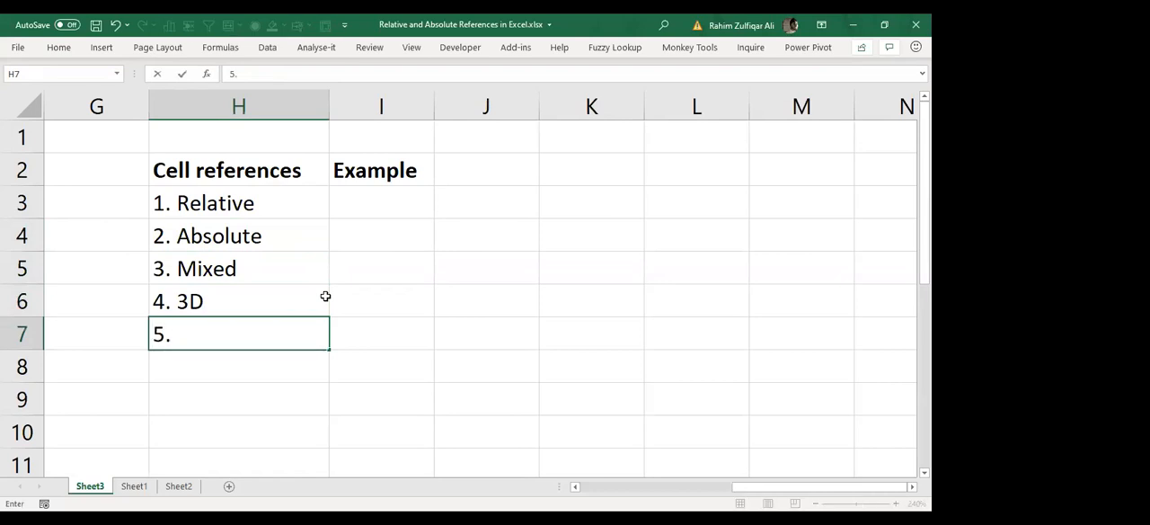
{"action": "type", "text": " Structur "}
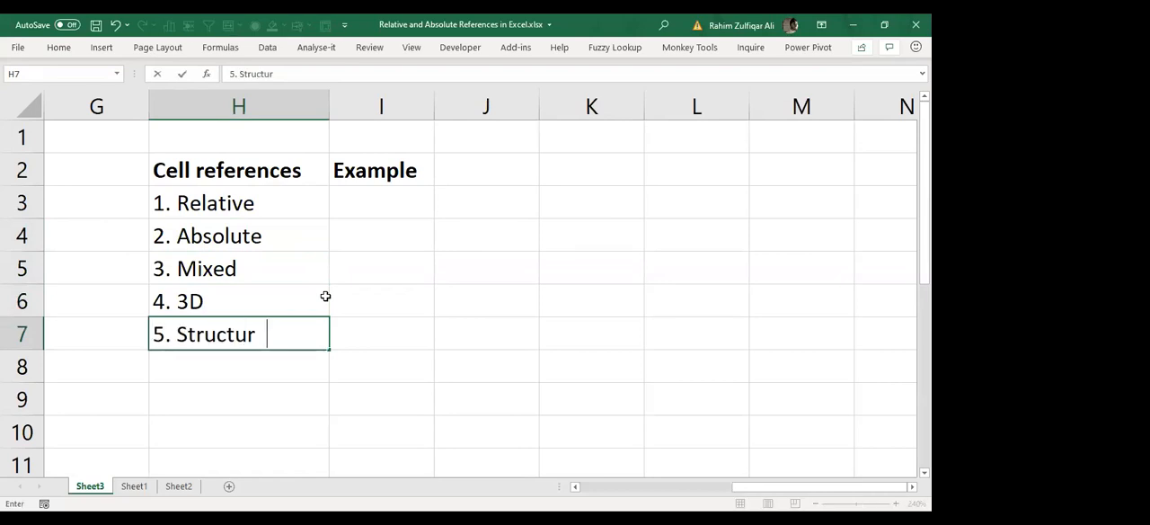
{"action": "type", "text": "ed References"}
{"action": "key", "text": "Return"}
Step: Enter "6. External cell references" in cell H8
{"action": "type", "text": "6. Extern"}
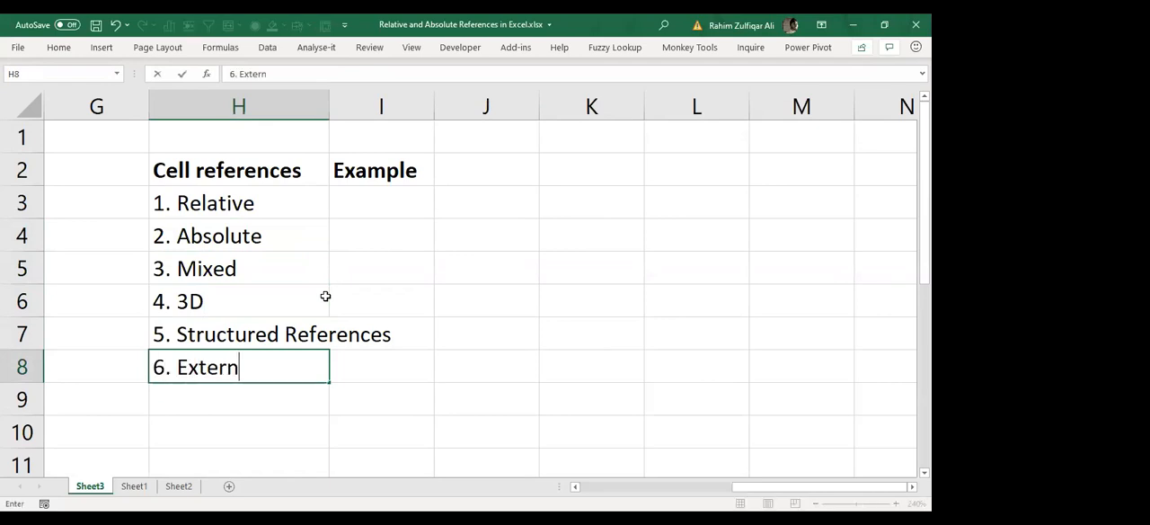
{"action": "type", "text": "al cell referenfce"}
{"action": "key", "text": "BackSpace"}
{"action": "key", "text": "BackSpace"}
{"action": "key", "text": "BackSpace"}
{"action": "type", "text": "ces"}
{"action": "key", "text": "Return"}
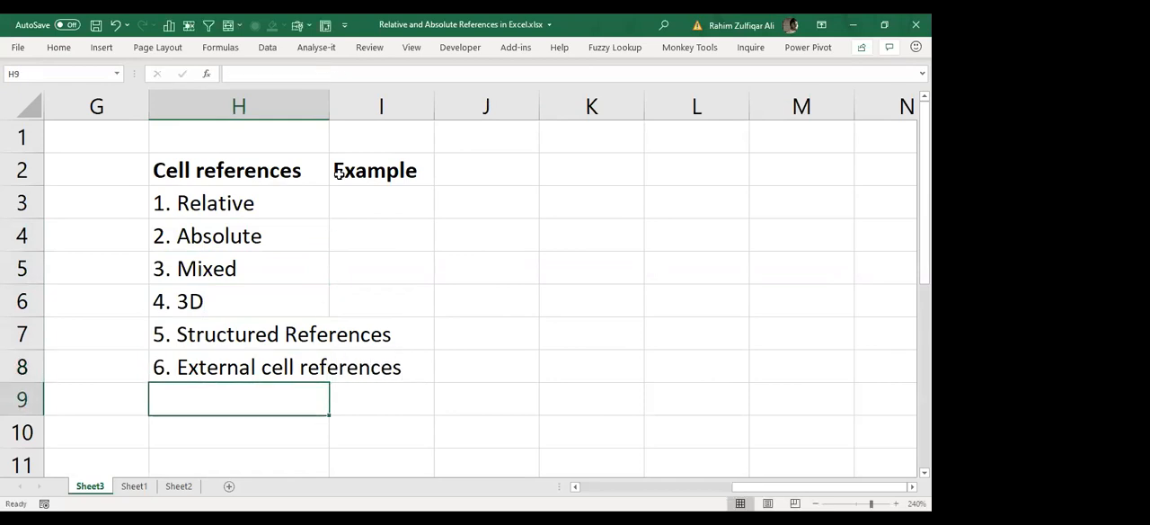
Step: Auto-fit column H to its contents and widen column I to make room for the examples
{"action": "double_click", "coordinate": [326, 112]}
{"action": "left_click", "coordinate": [450, 204]}
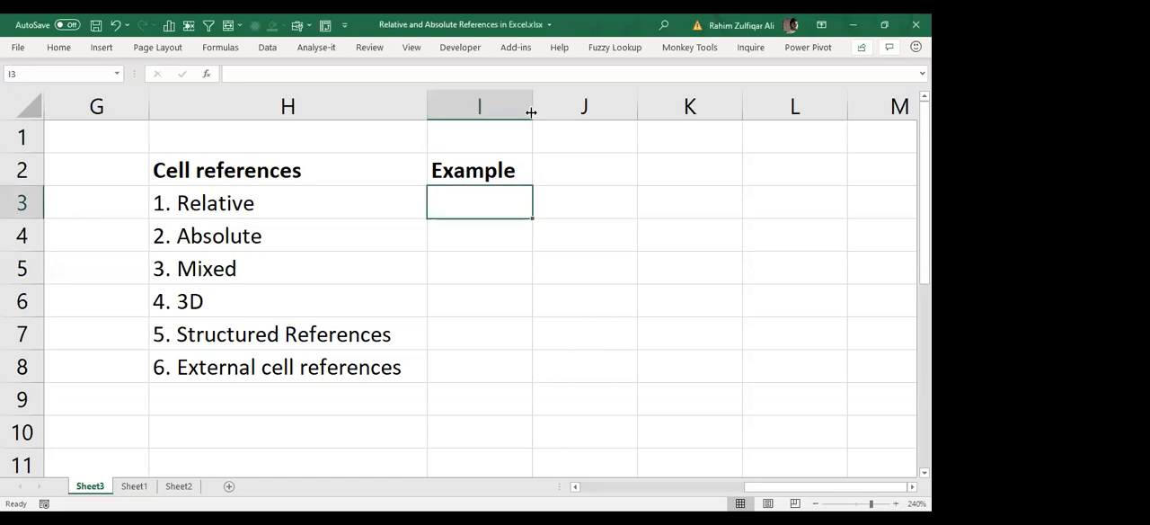
{"action": "left_click_drag", "start_coordinate": [531, 112], "coordinate": [612, 112]}
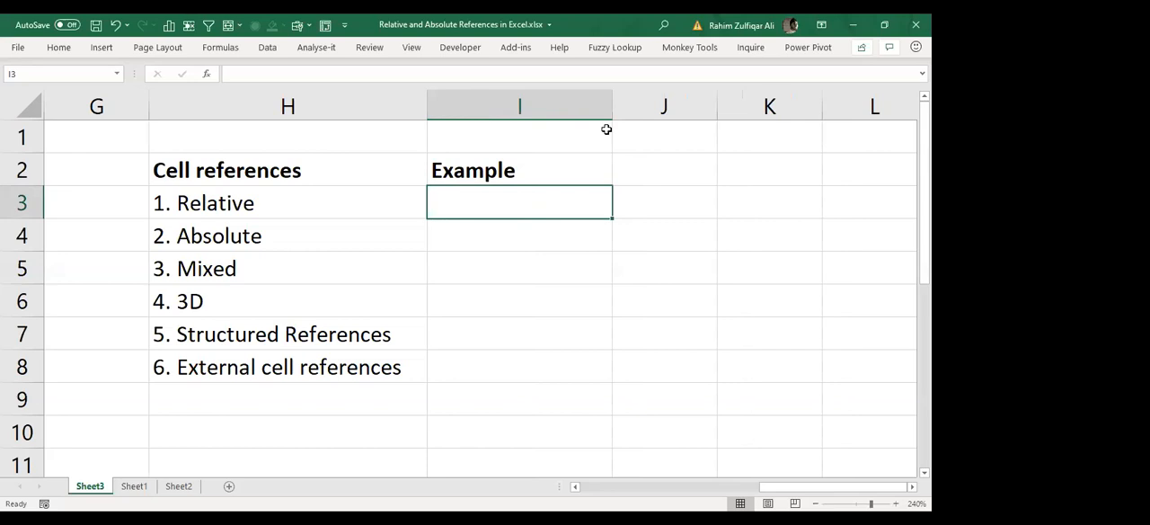
Step: Enter the example A1 for Relative in cell I3 and $A$1 for Absolute in cell I4
{"action": "type", "text": "A1"}
{"action": "key", "text": "Return"}
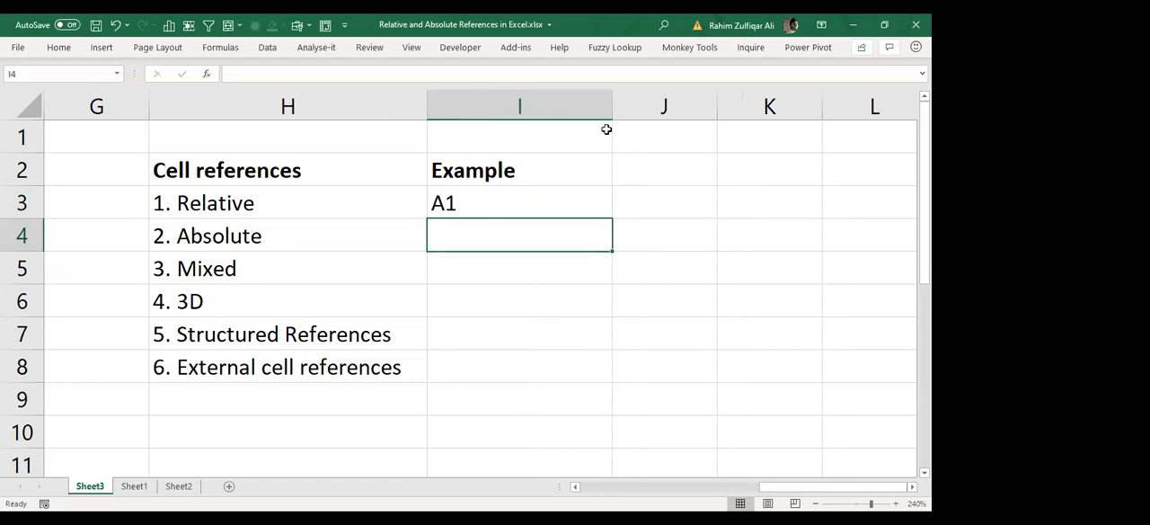
{"action": "type", "text": "$A$1"}
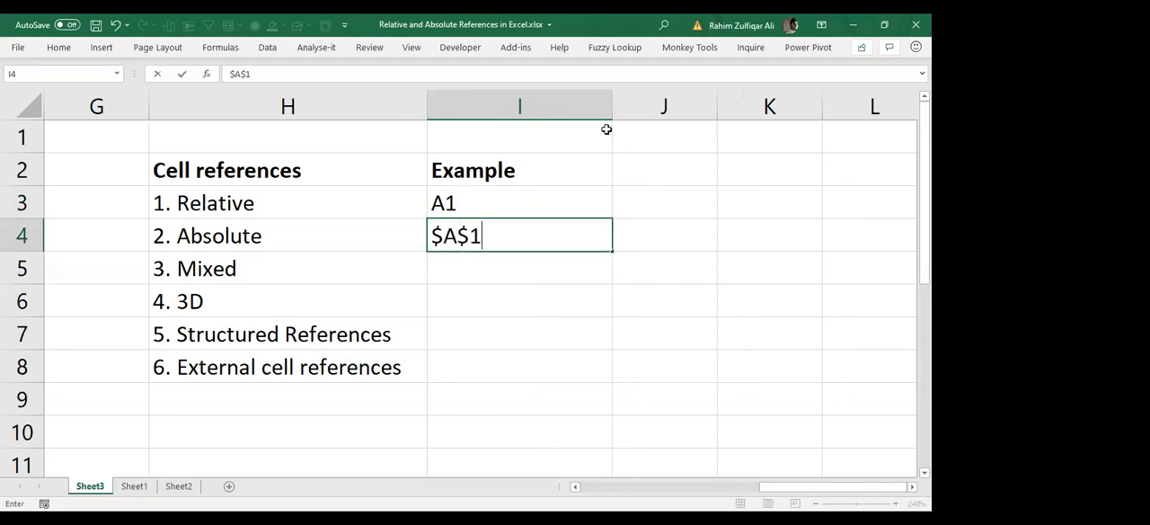
{"action": "key", "text": "Return"}
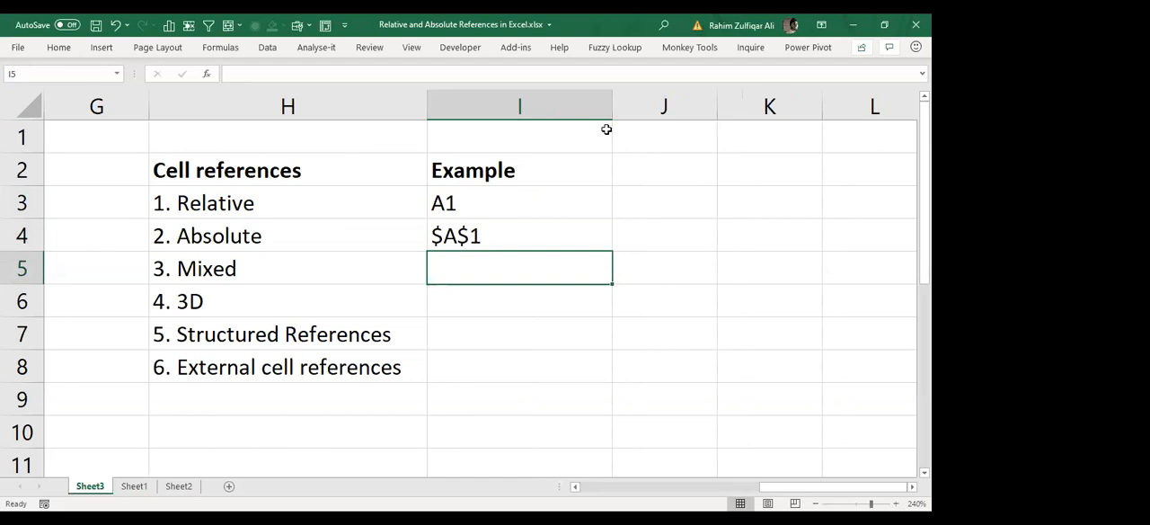
Step: Enter "$A1 / A$1" in cell I5 as the example of mixed references
{"action": "key", "text": "Up"}
{"action": "key", "text": "Left"}
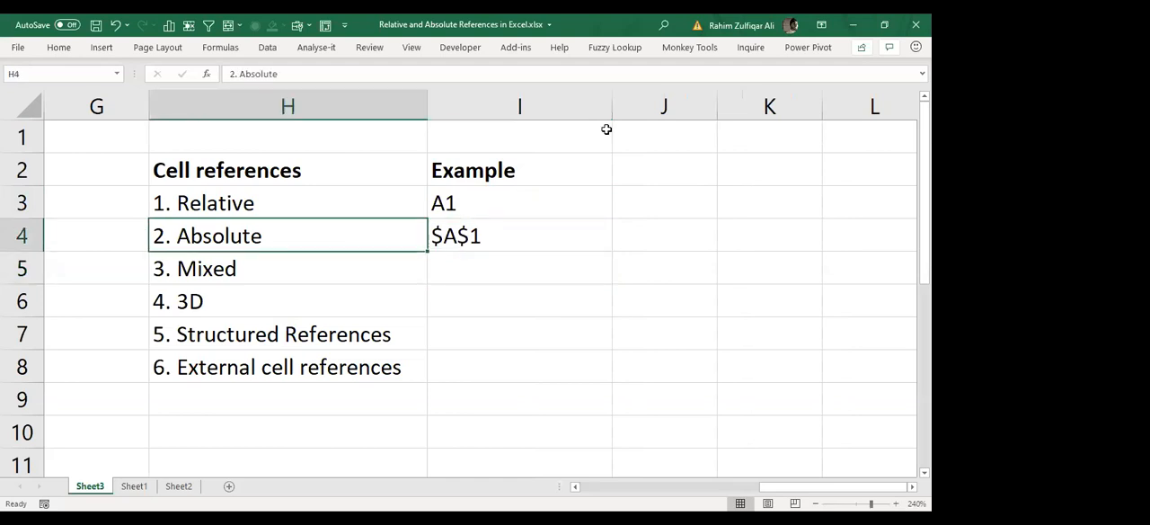
{"action": "key", "text": "Right"}
{"action": "key", "text": "Down"}
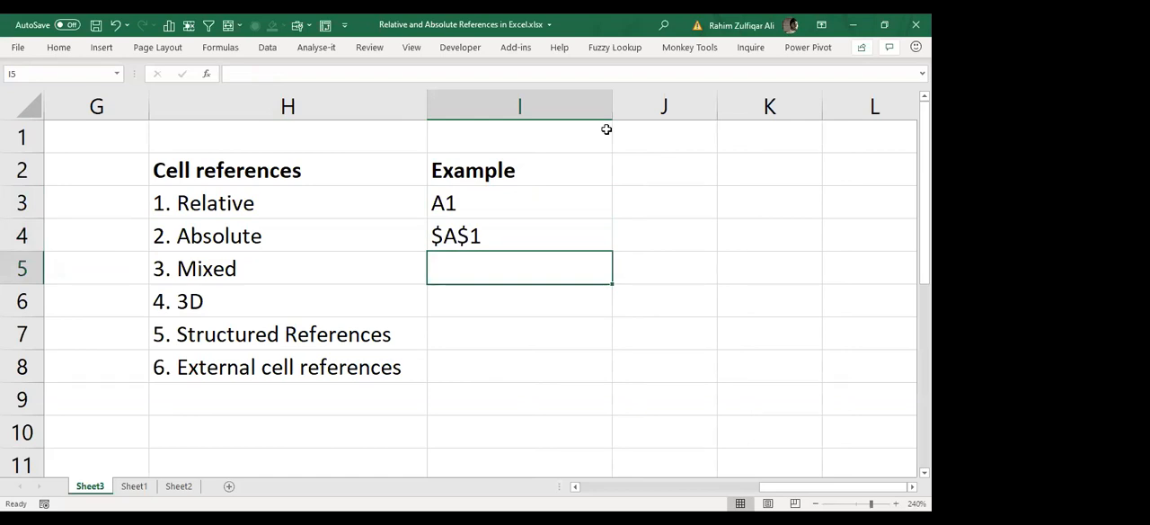
{"action": "type", "text": "$a"}
{"action": "key", "text": "BackSpace"}
{"action": "type", "text": "a1"}
{"action": "key", "text": "BackSpace"}
{"action": "key", "text": "BackSpace"}
{"action": "type", "text": "A1 / "}
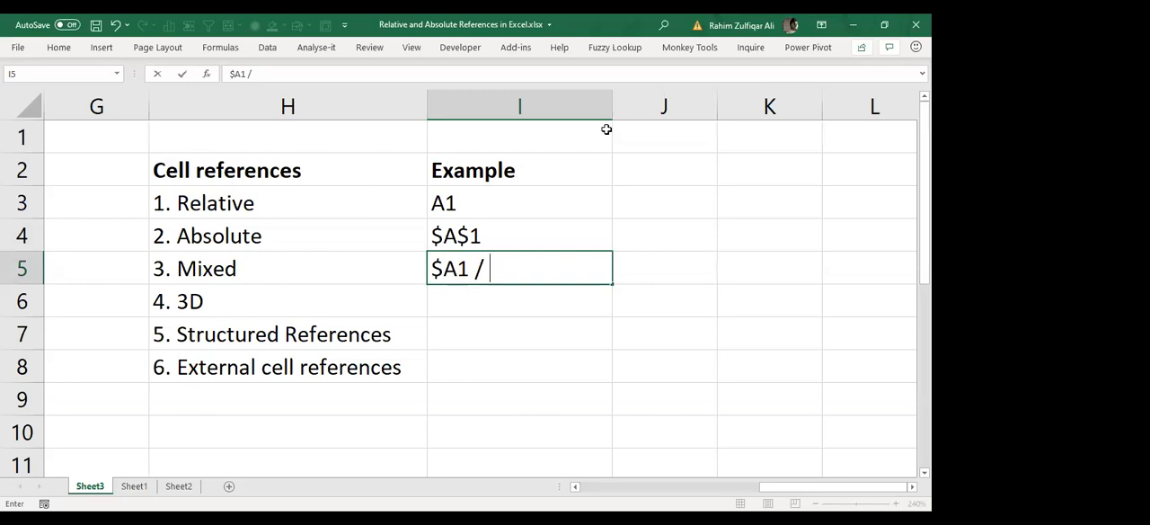
{"action": "type", "text": "A$1"}
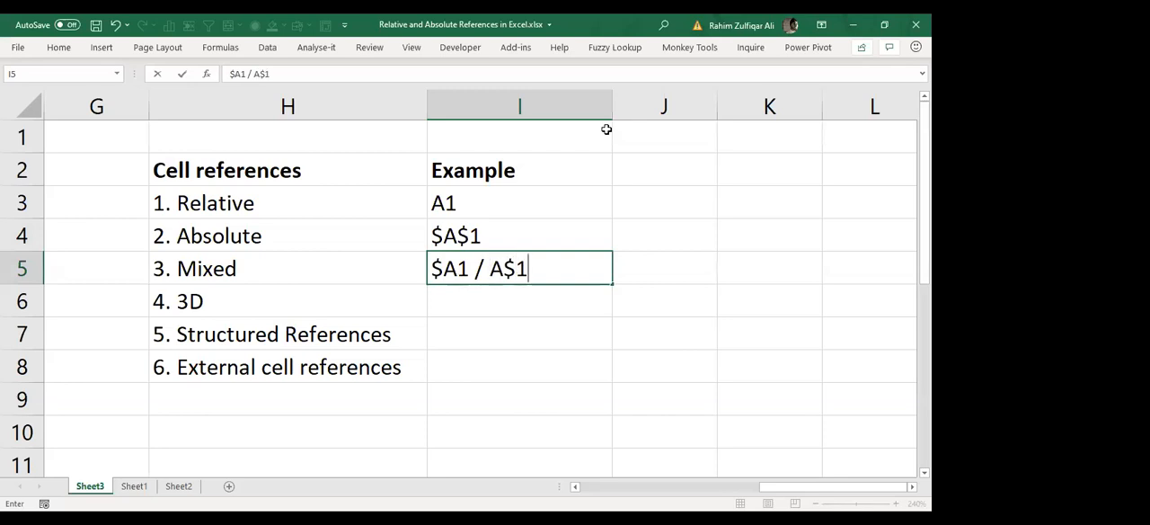
{"action": "key", "text": "Return"}
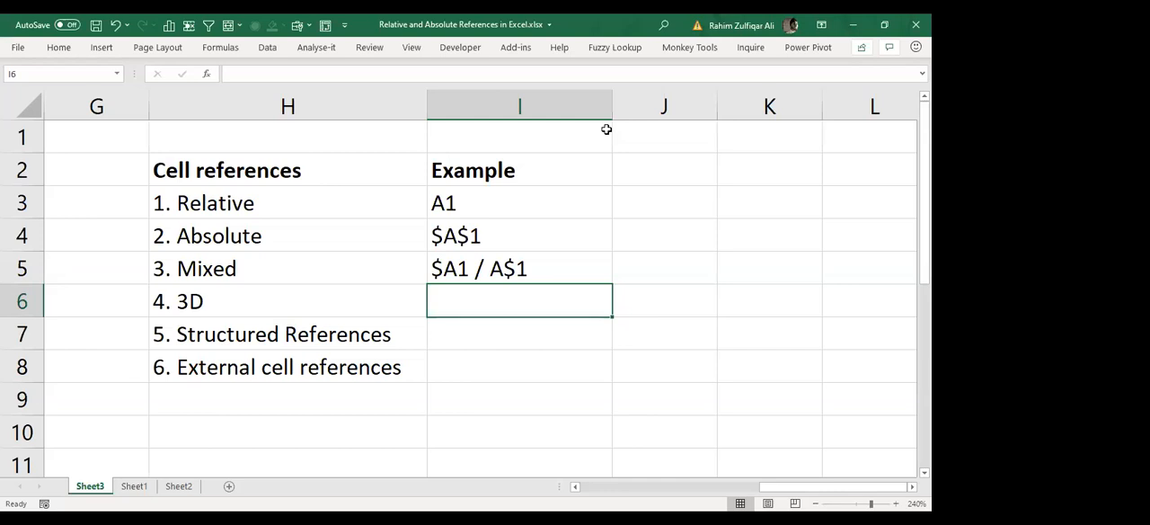
Step: Enter a formula in cell I6 that refers to cell J3 on Sheet1
{"action": "type", "text": "="}
{"action": "key", "text": "ctrl+Page_Down"}
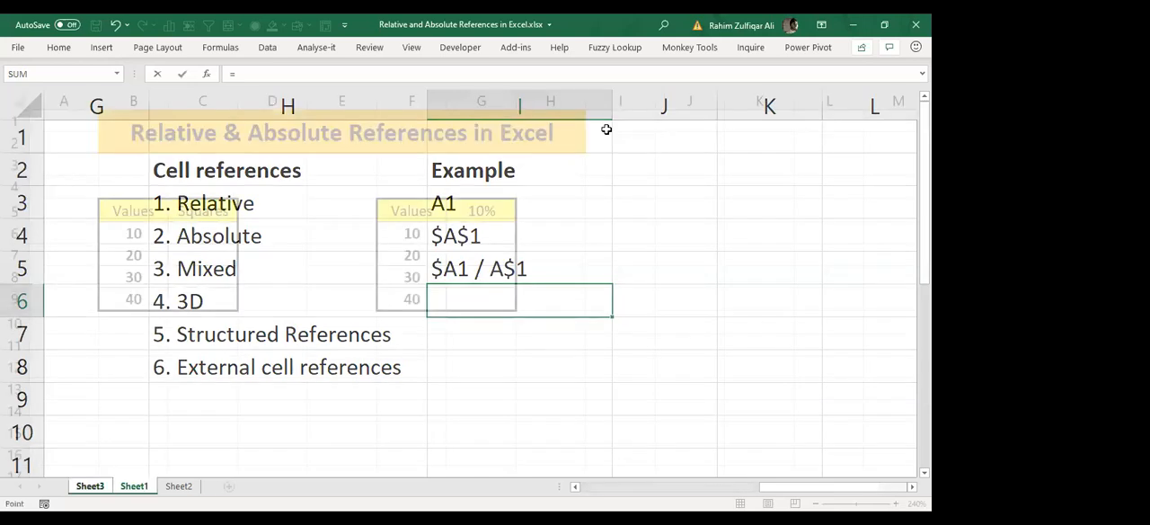
{"action": "key", "text": "Down"}
{"action": "key", "text": "Down"}
{"action": "key", "text": "ctrl+Return"}
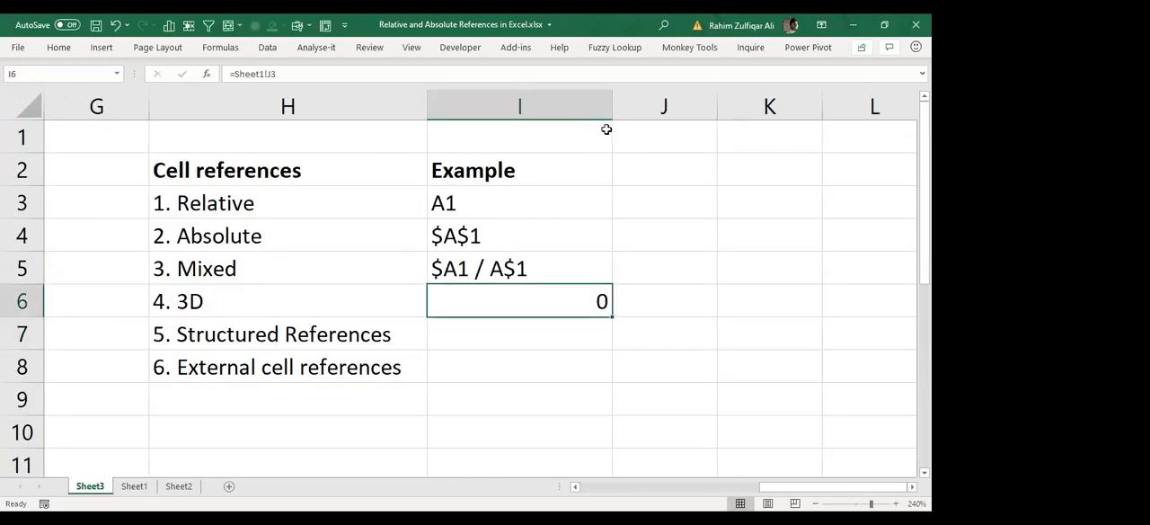
Step: Add a leading space to the formula in cell I6 so that it is stored as the text =Sheet1!J3
{"action": "key", "text": "F2"}
{"action": "key", "text": "ctrl+Left"}
{"action": "key", "text": "ctrl+Left"}
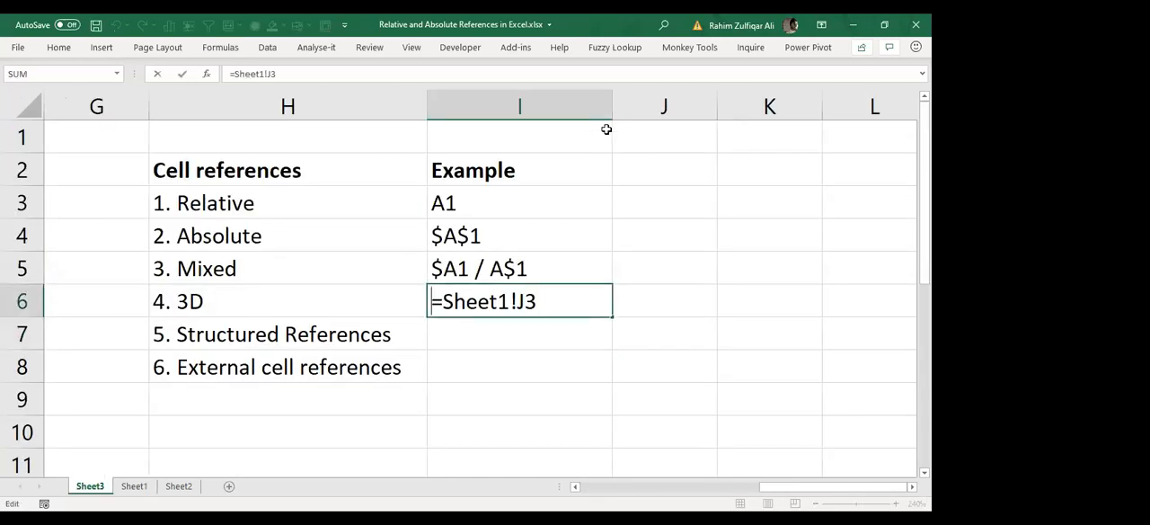
{"action": "key", "text": "Return"}
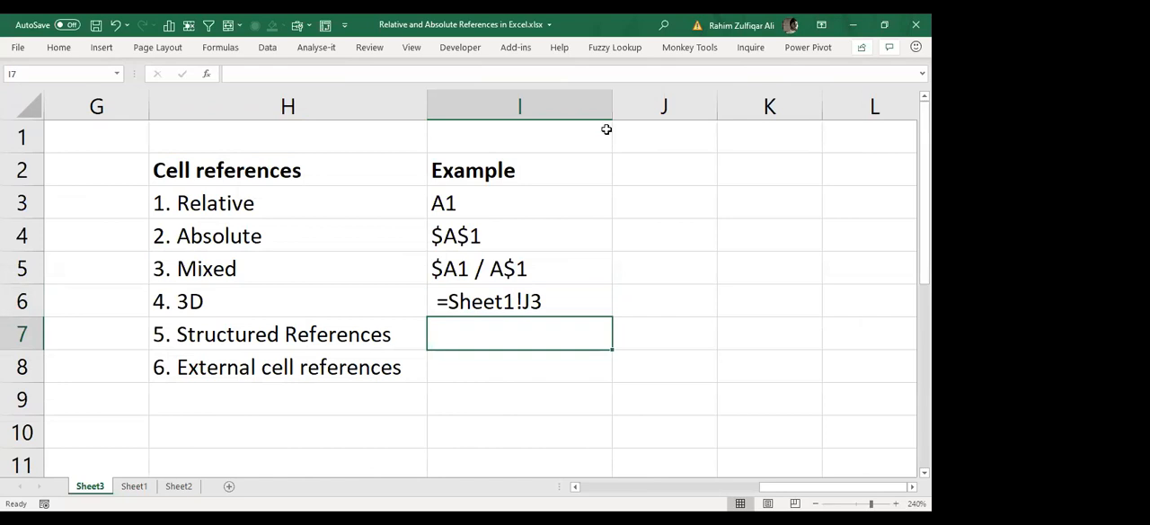
{"action": "key", "text": "Up"}
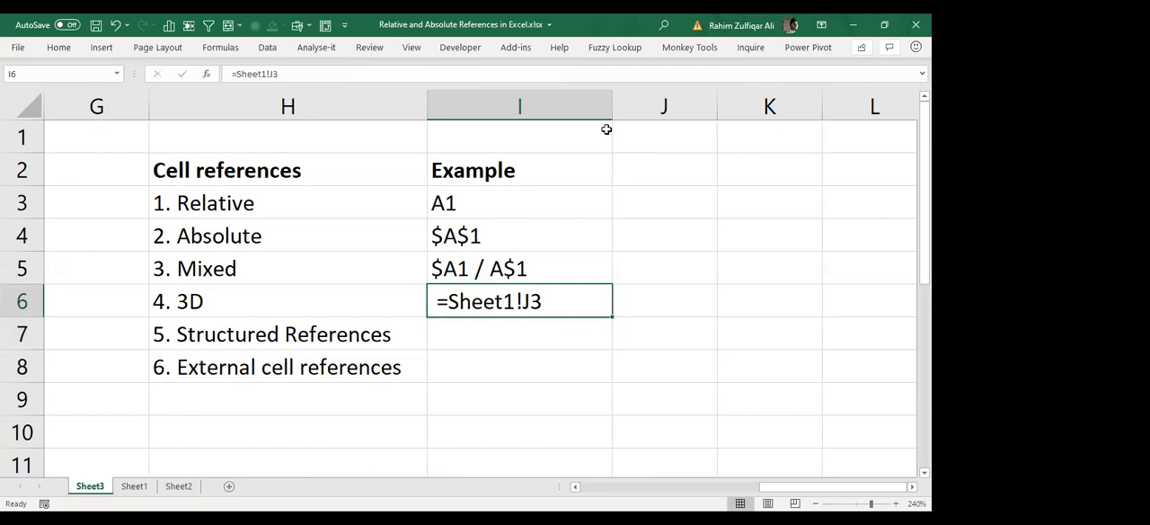
{"action": "key", "text": "Down"}
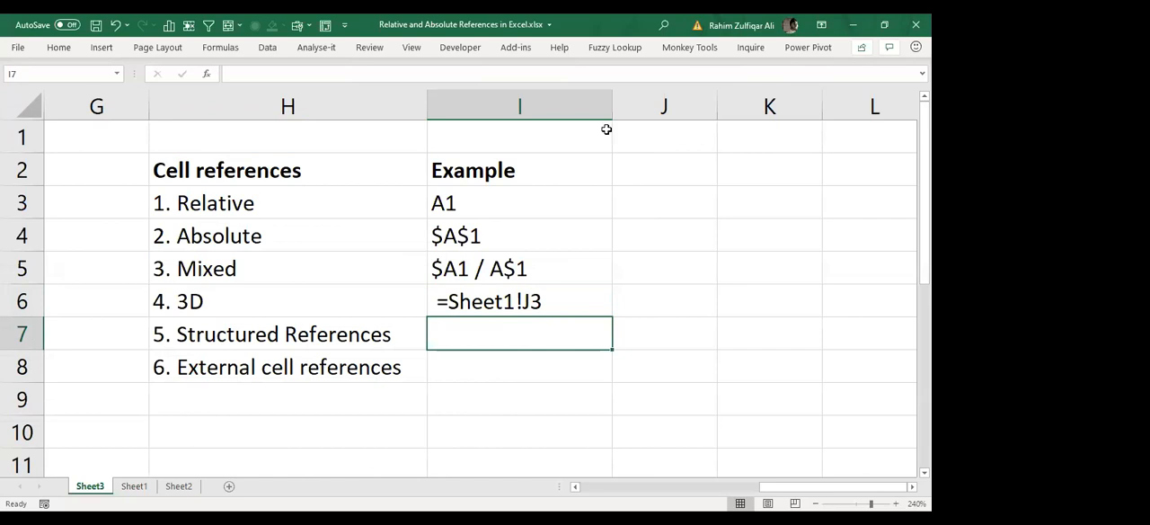
Step: Enter =Table[Column] as text with a leading space in cell I7, as the structured reference example
{"action": "type", "text": "="}
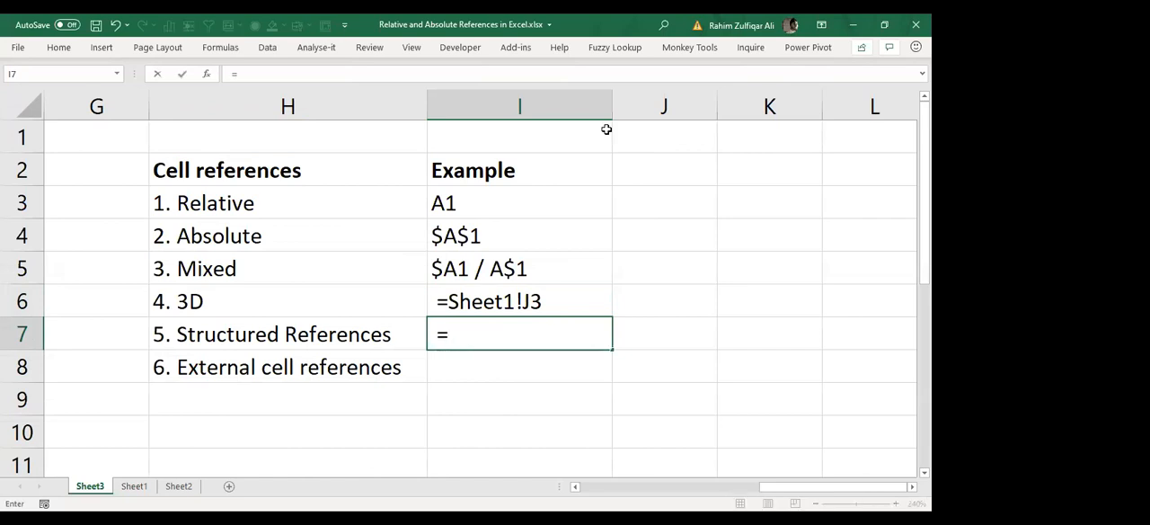
{"action": "type", "text": "tABLE"}
{"action": "key", "text": "BackSpace"}
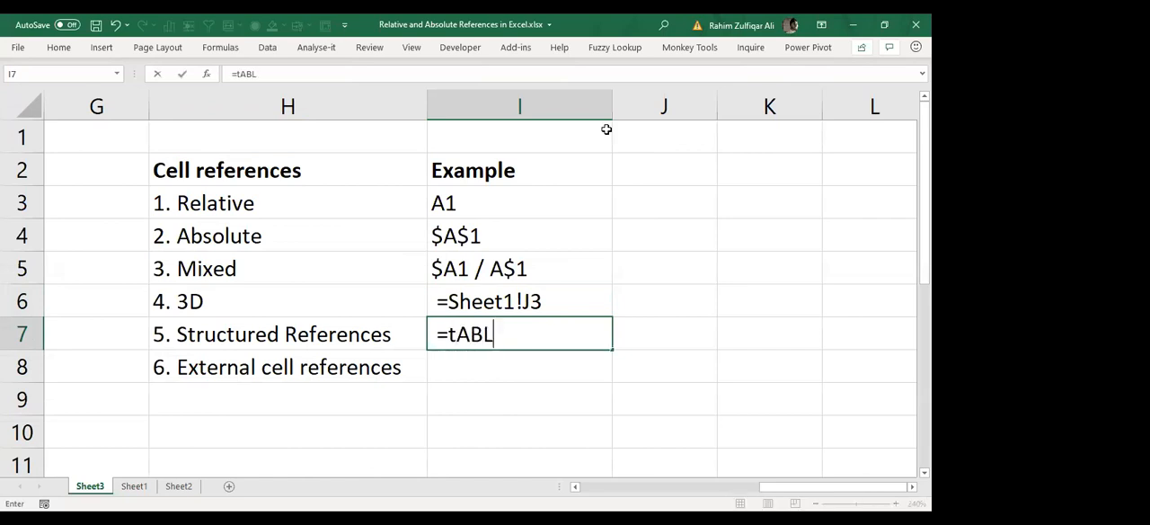
{"action": "key", "text": "BackSpace"}
{"action": "key", "text": "BackSpace"}
{"action": "key", "text": "BackSpace"}
{"action": "key", "text": "BackSpace"}
{"action": "type", "text": "Table[Column]"}
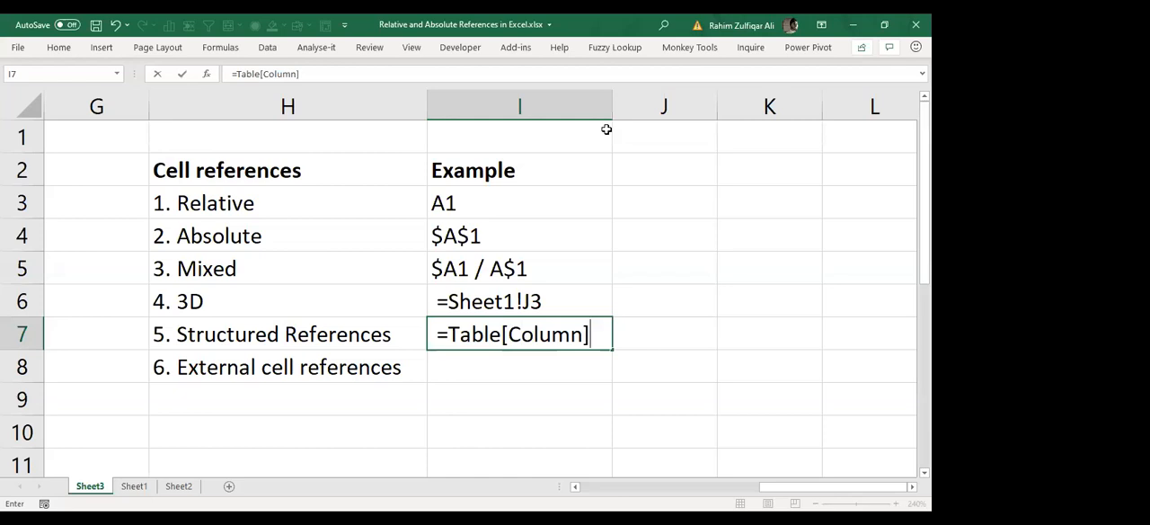
{"action": "key", "text": "Return"}
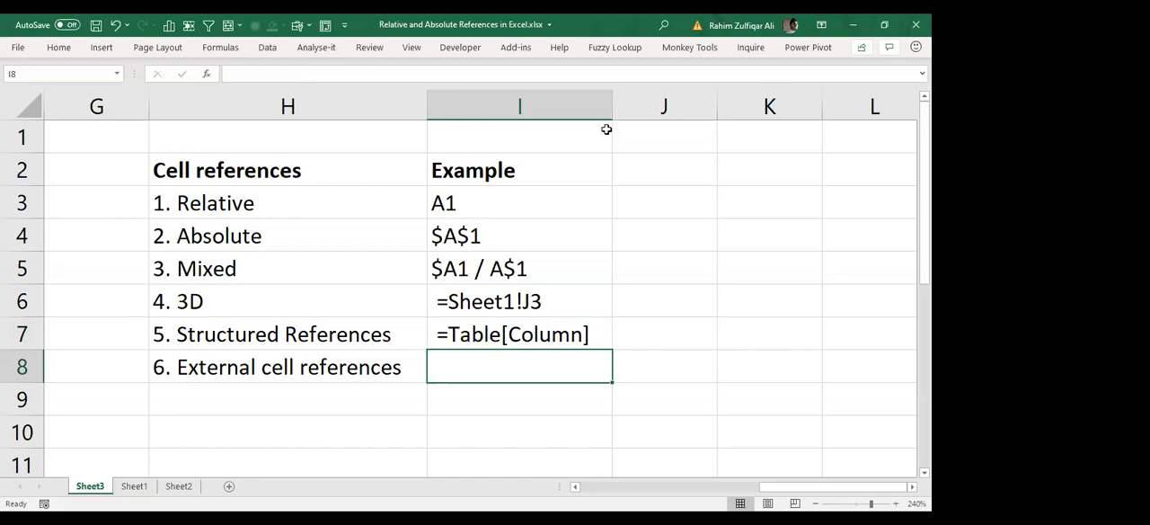
Step: Enter "Business Intelligence Addins" in cell K3
{"action": "key", "text": "Up"}
{"action": "key", "text": "Up"}
{"action": "key", "text": "Up"}
{"action": "key", "text": "Up"}
{"action": "key", "text": "Up"}
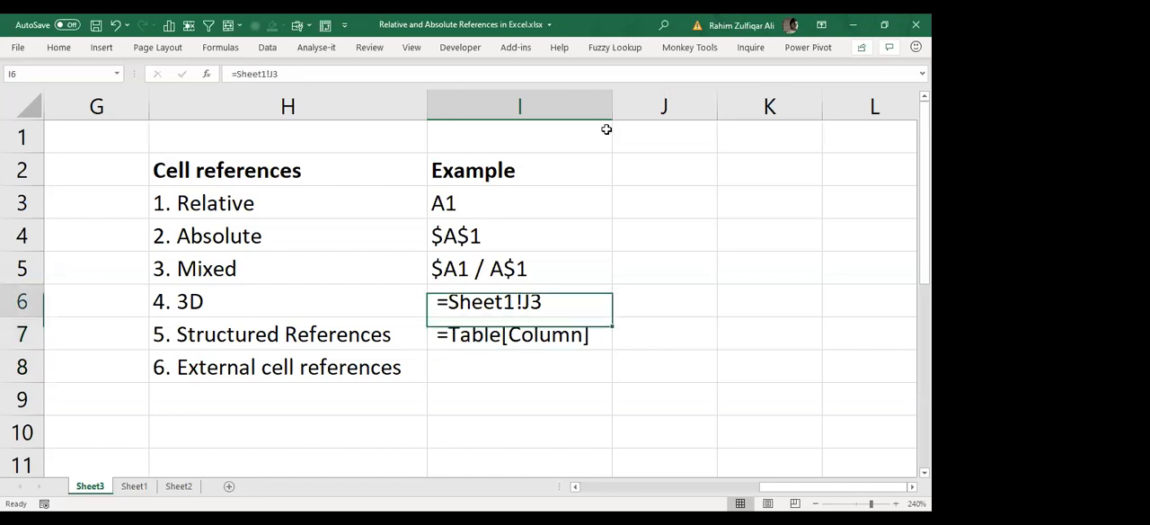
{"action": "key", "text": "Right"}
{"action": "key", "text": "Right"}
{"action": "key", "text": "Right"}
{"action": "key", "text": "Right"}
{"action": "key", "text": "Left"}
{"action": "key", "text": "Left"}
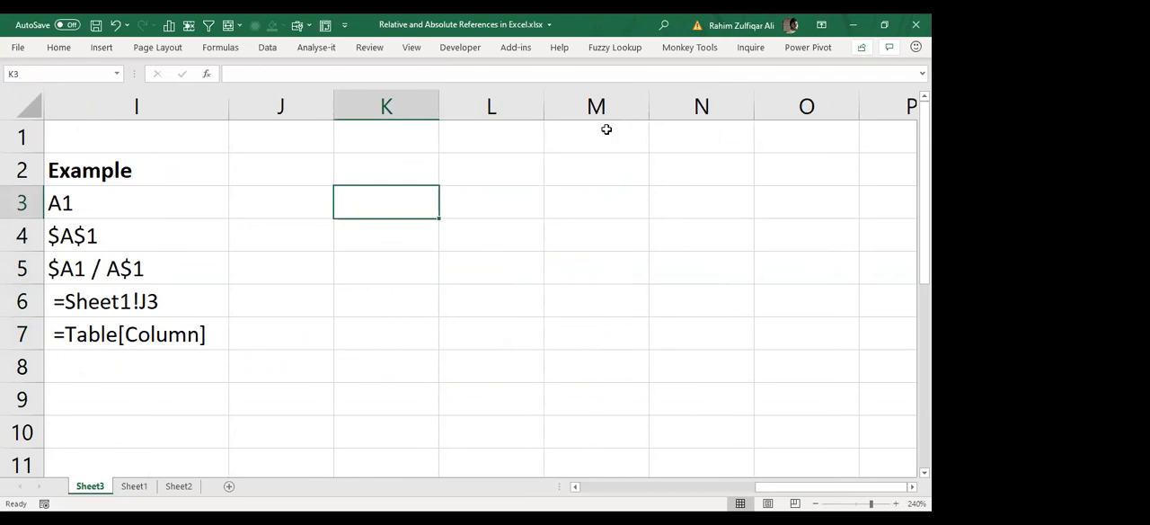
{"action": "type", "text": "Business In"}
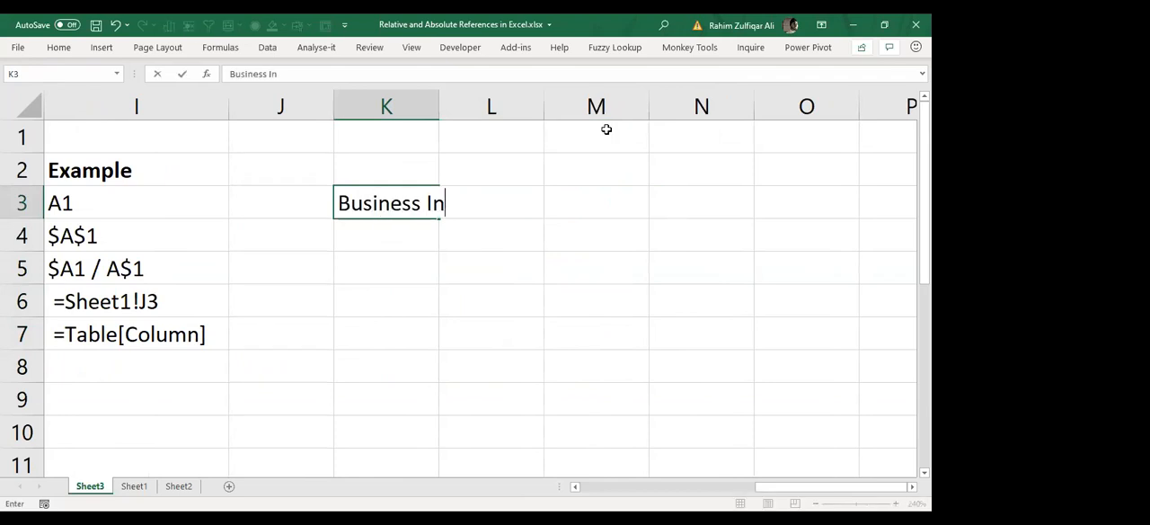
{"action": "type", "text": "telligence"}
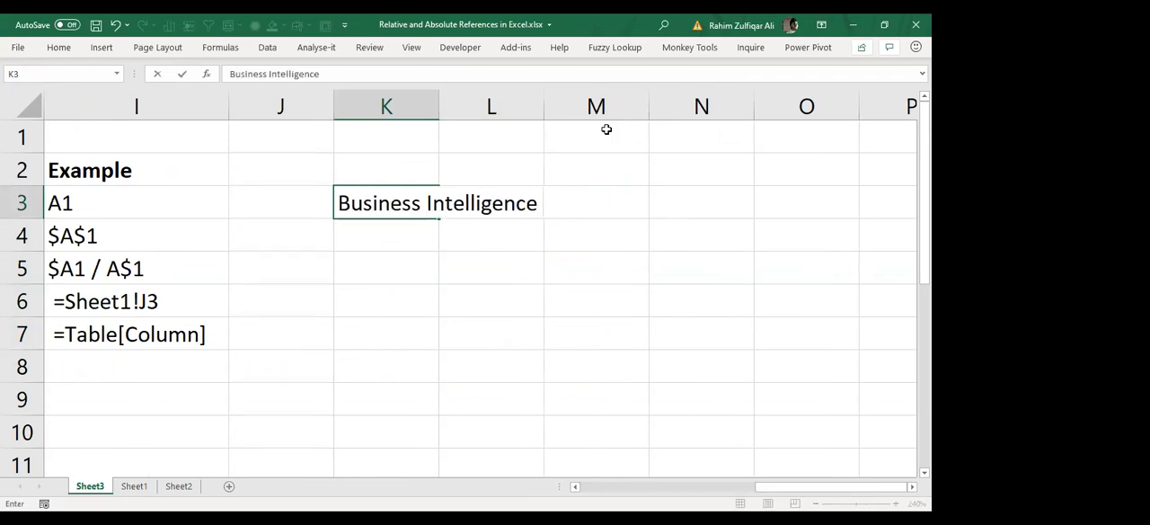
{"action": "type", "text": " Addins"}
{"action": "key", "text": "Return"}
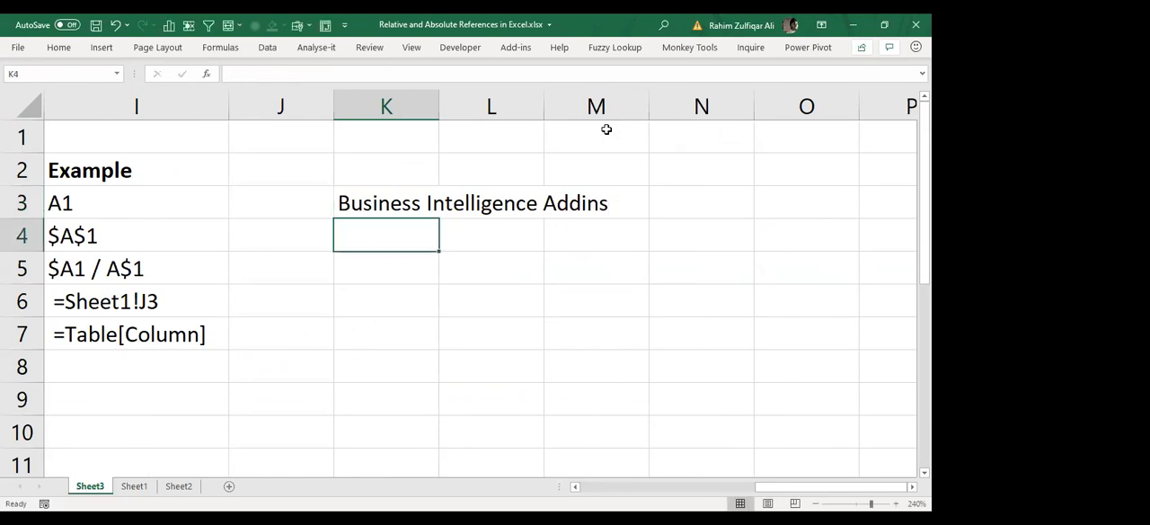
Step: List "POWER QUERY" in cell K4 and "POWER PIVOT" in cell K5 under the add-ins heading
{"action": "type", "text": "POWER QUERY"}
{"action": "key", "text": "Return"}
{"action": "type", "text": "POWER"}
{"action": "key", "text": "BackSpace"}
{"action": "key", "text": "BackSpace"}
{"action": "key", "text": "BackSpace"}
{"action": "type", "text": "OWER "}
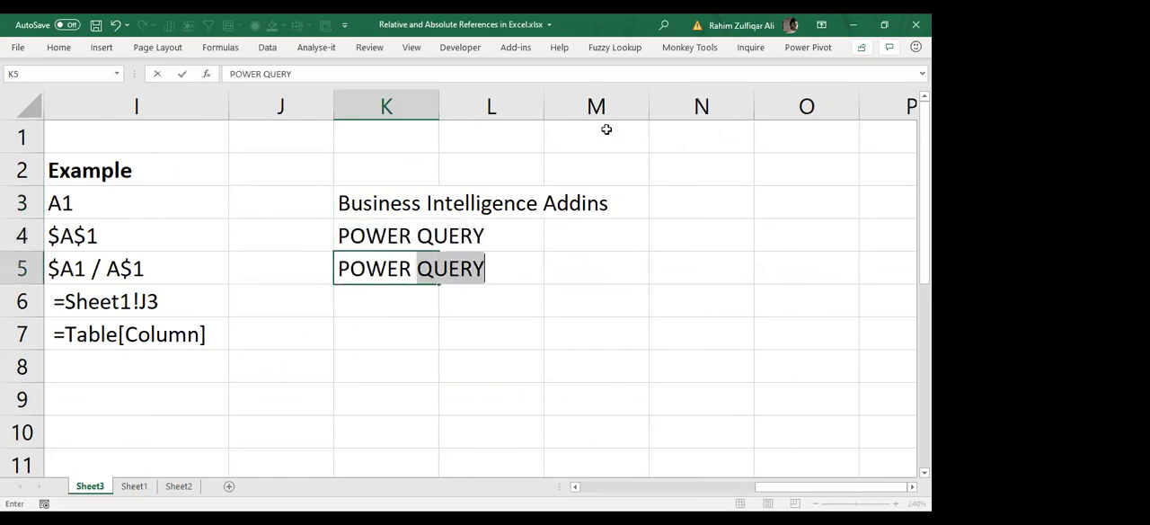
{"action": "type", "text": "PIVOT"}
{"action": "key", "text": "Return"}
Step: Link cell I8 to cell B1 on Sheet1 of a new blank workbook with =[Book2]Sheet1!$B$1
{"action": "key", "text": "Left"}
{"action": "key", "text": "Left"}
{"action": "key", "text": "Left"}
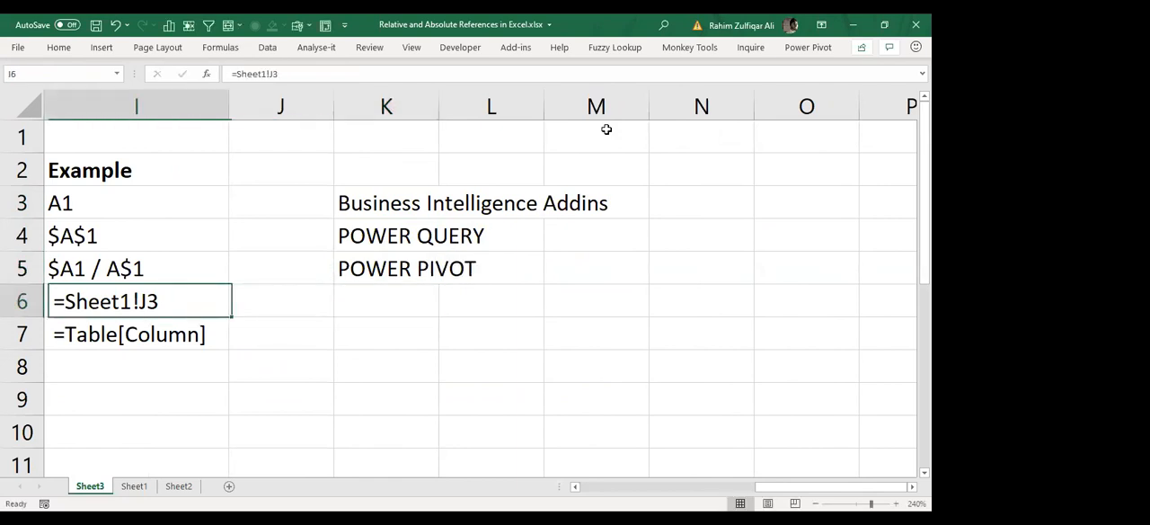
{"action": "key", "text": "Left"}
{"action": "key", "text": "Down"}
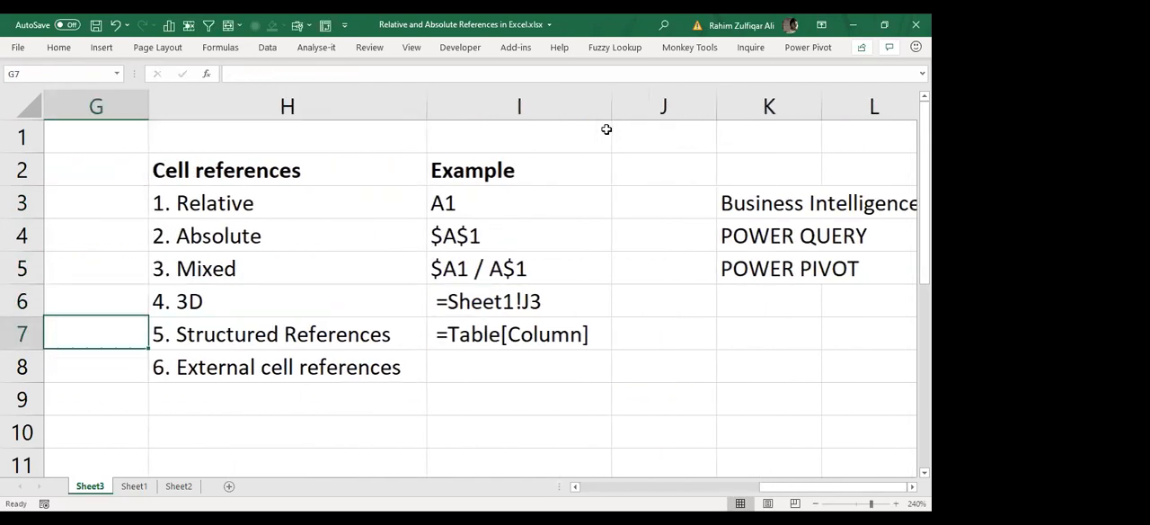
{"action": "key", "text": "Right"}
{"action": "key", "text": "Right"}
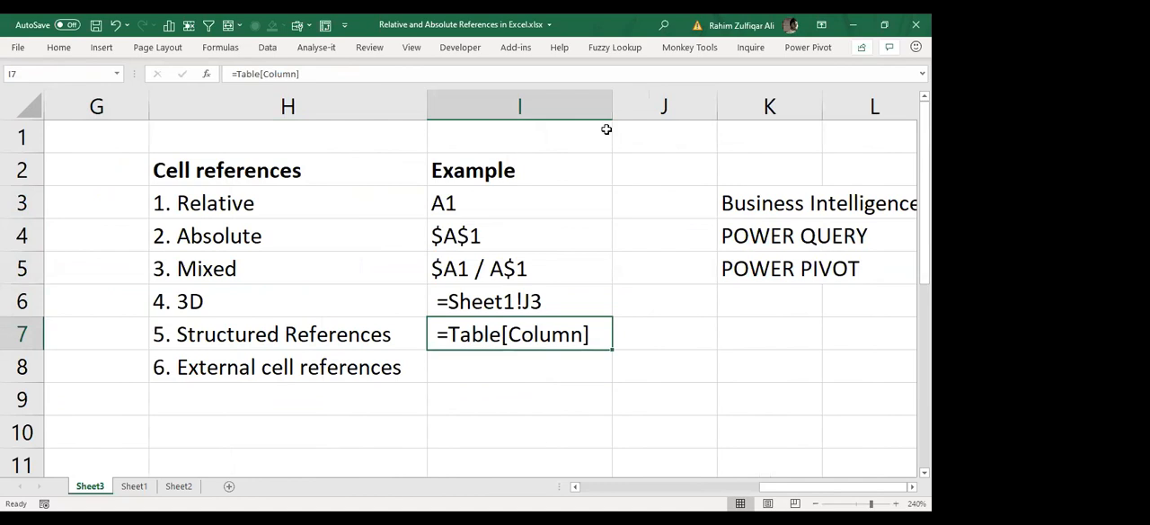
{"action": "key", "text": "Down"}
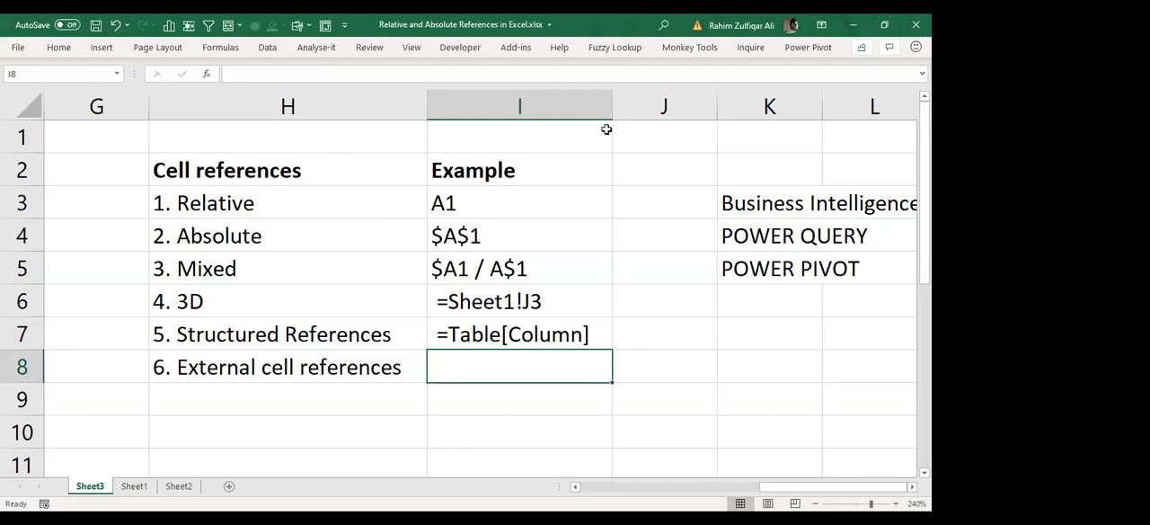
{"action": "key", "text": "Left"}
{"action": "key", "text": "Right"}
{"action": "key", "text": "ctrl+n"}
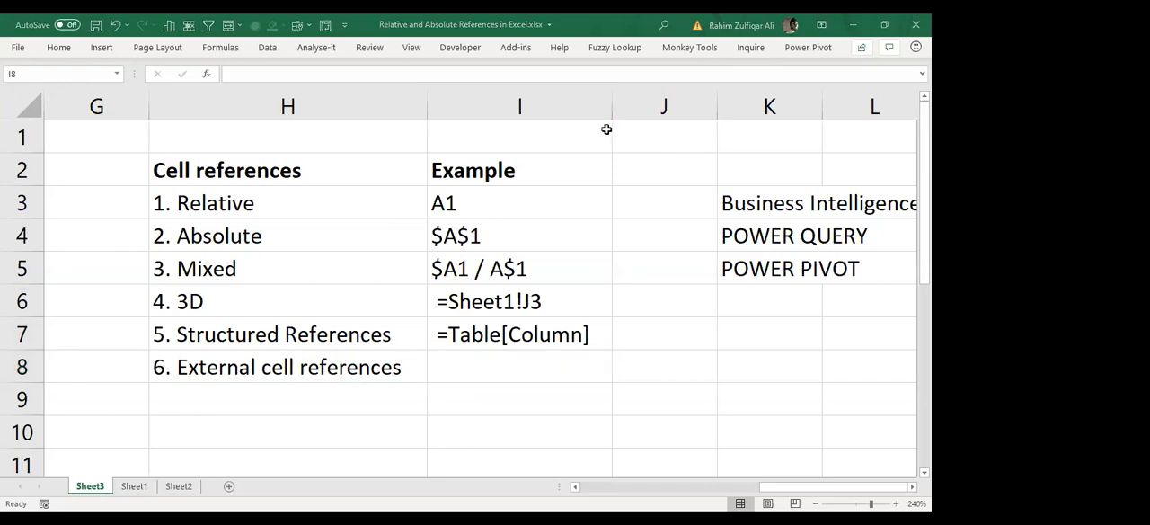
{"action": "type", "text": "="}
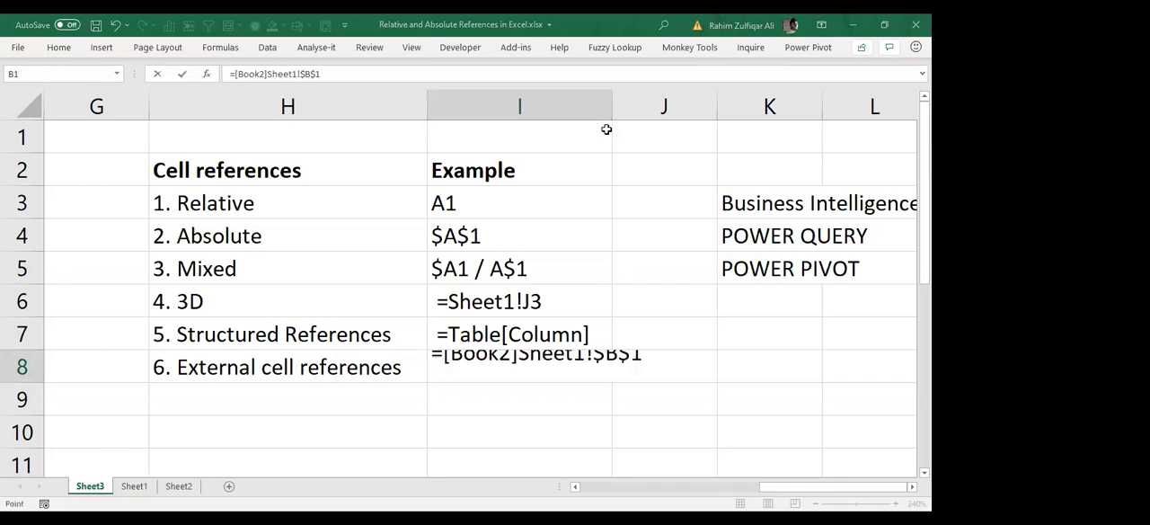
{"action": "key", "text": "Return"}
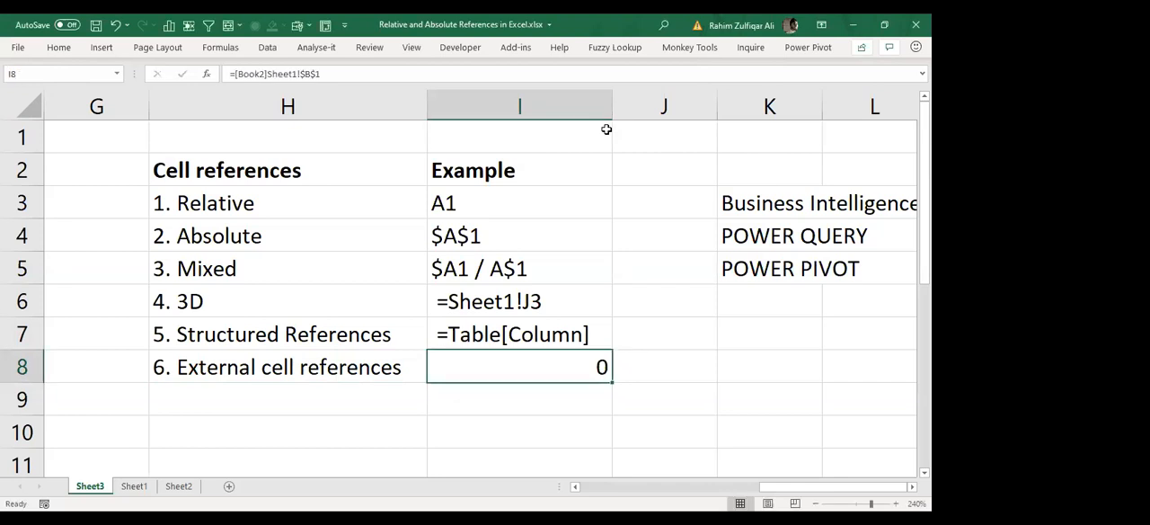
Step: Add a leading space to the formula in cell I8 so that it is stored as the text =[Book2]Sheet1!$B$1
{"action": "key", "text": "F2"}
{"action": "key", "text": "ctrl+Left"}
{"action": "key", "text": "ctrl+Left"}
{"action": "key", "text": "ctrl+Left"}
{"action": "key", "text": "ctrl+Left"}
{"action": "key", "text": "ctrl+Left"}
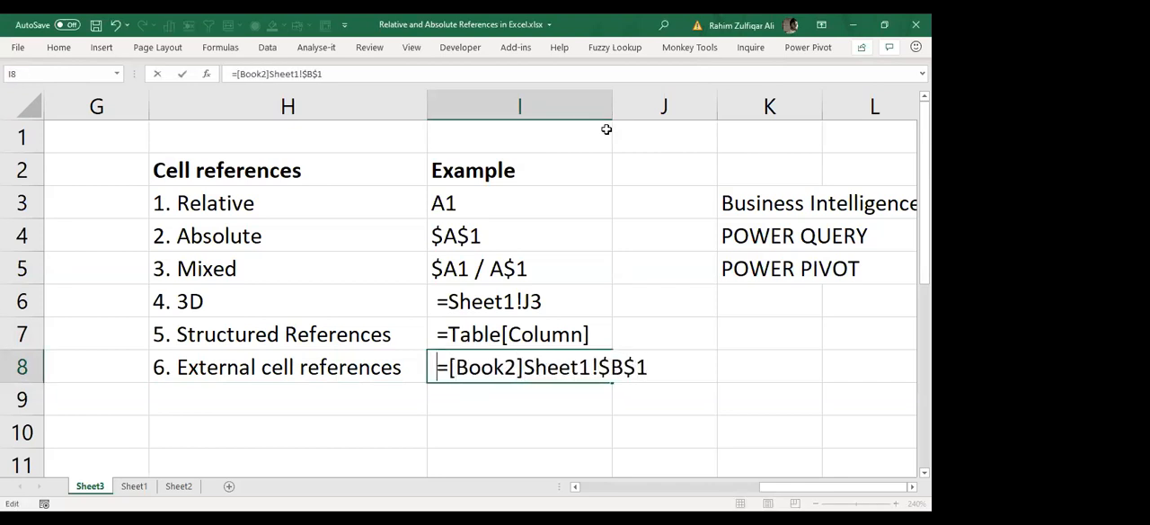
{"action": "key", "text": "Return"}
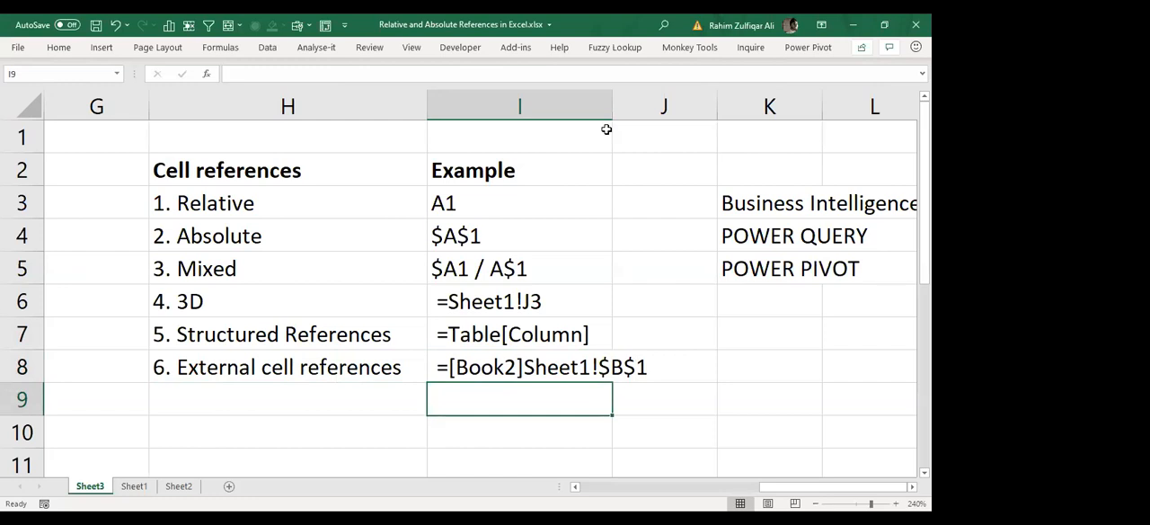
Step: Widen column I to fit its longest cell reference example
{"action": "key", "text": "Up"}
{"action": "key", "text": "Up"}
{"action": "key", "text": "Up"}
{"action": "key", "text": "Up"}
{"action": "key", "text": "Up"}
{"action": "key", "text": "Up"}
{"action": "key", "text": "Up"}
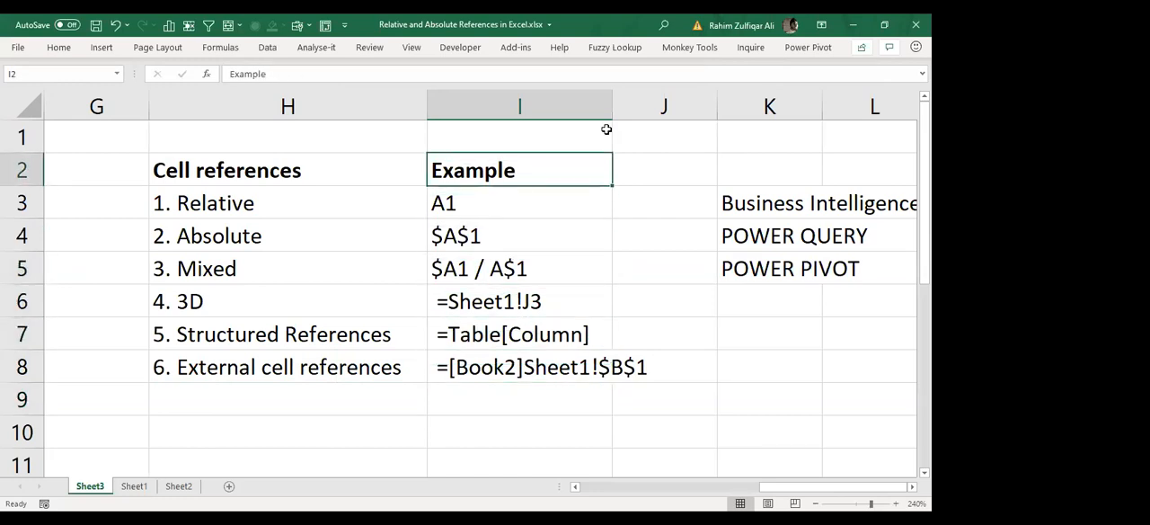
{"action": "double_click", "coordinate": [613, 109]}
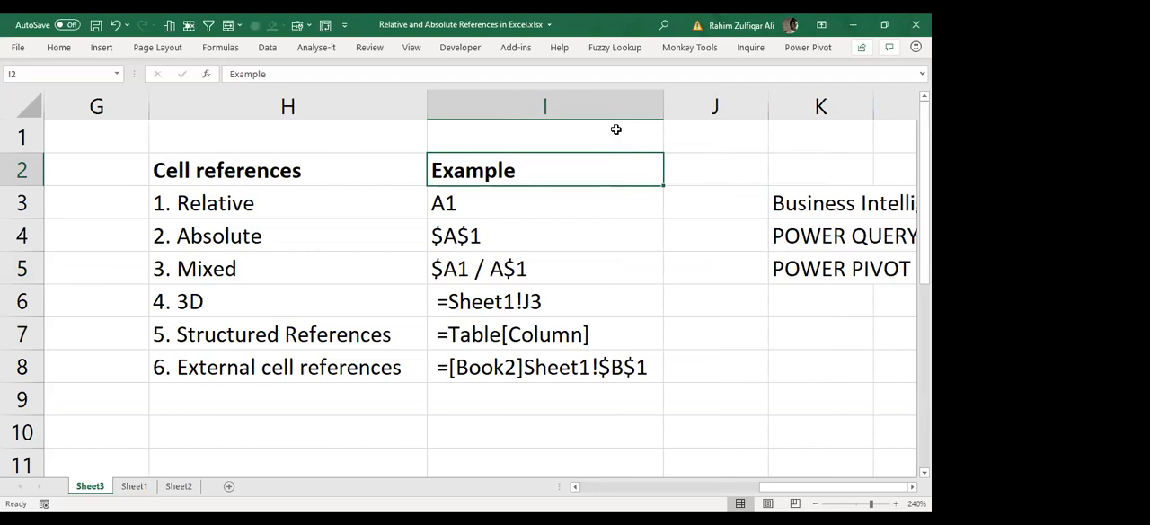
Step: Review the six cell reference types in column H against their examples in column I
{"action": "key", "text": "Left"}
{"action": "key", "text": "Down"}
{"action": "key", "text": "Down"}
{"action": "key", "text": "Right"}
{"action": "key", "text": "Up"}
{"action": "key", "text": "Down"}
{"action": "key", "text": "Down"}
{"action": "key", "text": "Down"}
{"action": "key", "text": "Down"}
{"action": "key", "text": "Down"}
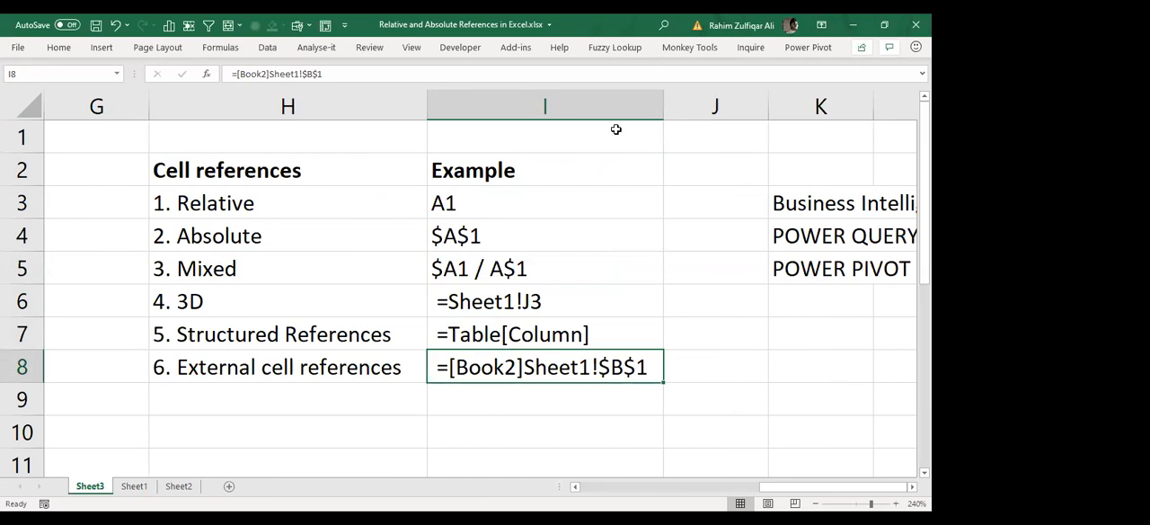
{"action": "key", "text": "Up"}
{"action": "key", "text": "Up"}
{"action": "key", "text": "Up"}
{"action": "key", "text": "Up"}
{"action": "key", "text": "Up"}
{"action": "key", "text": "Up"}
{"action": "key", "text": "Left"}
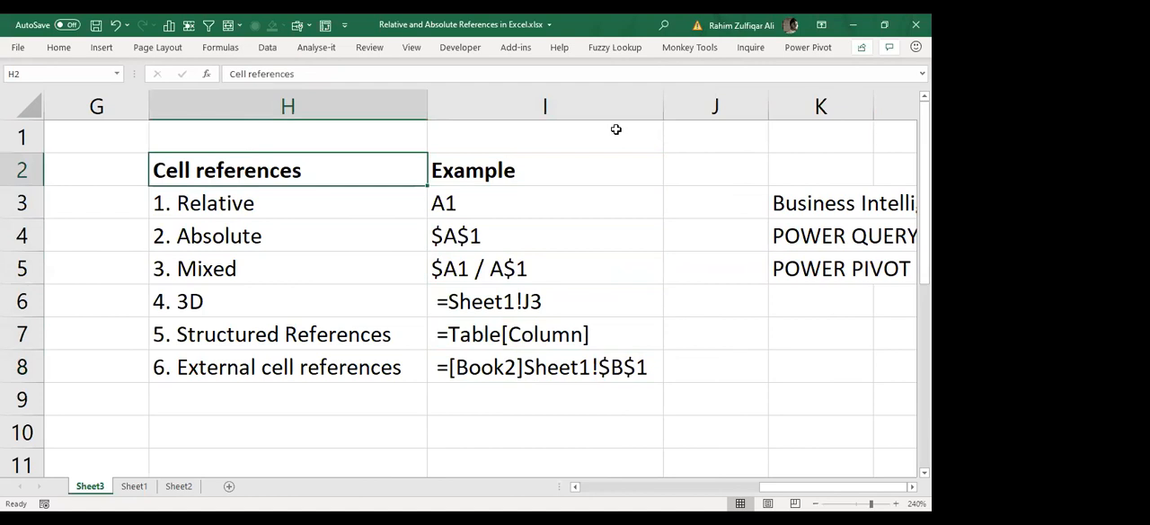
{"action": "key", "text": "Right"}
{"action": "key", "text": "Down"}
{"action": "key", "text": "Down"}
{"action": "key", "text": "Down"}
{"action": "key", "text": "Down"}
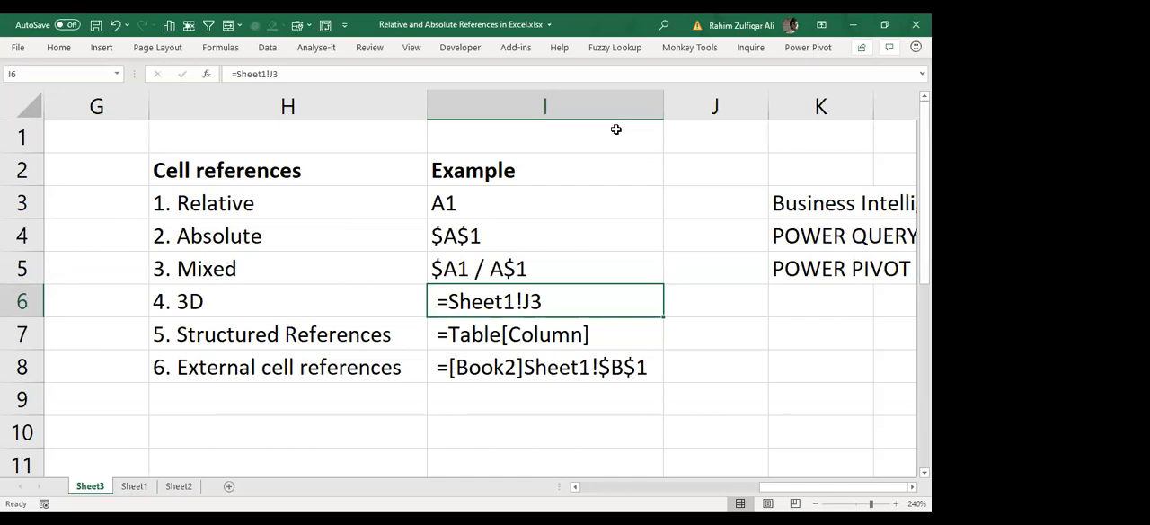
{"action": "key", "text": "Up"}
{"action": "key", "text": "Up"}
{"action": "key", "text": "Up"}
{"action": "key", "text": "Up"}
{"action": "key", "text": "Left"}
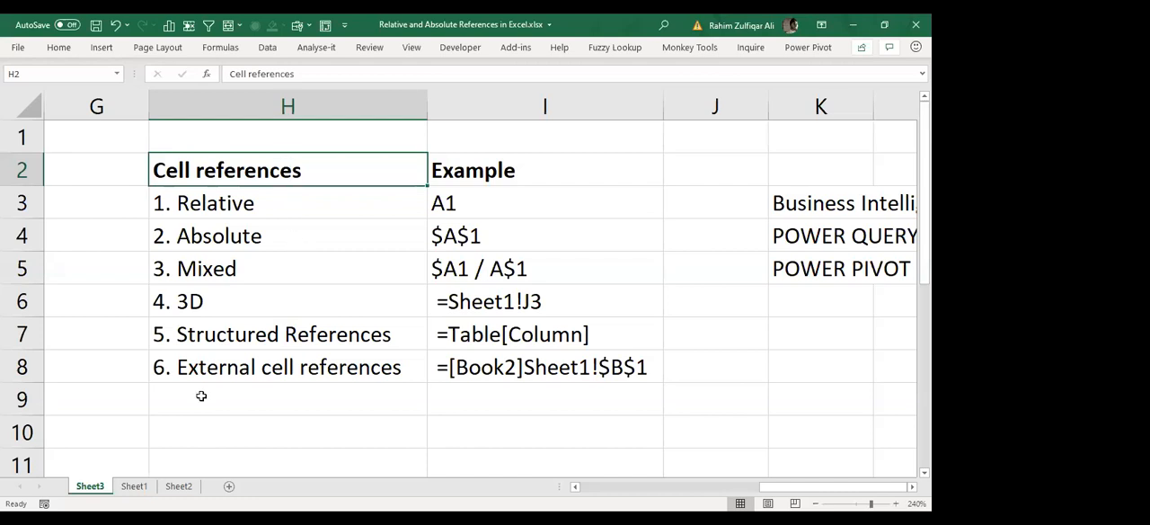
{"action": "left_click", "coordinate": [328, 254]}
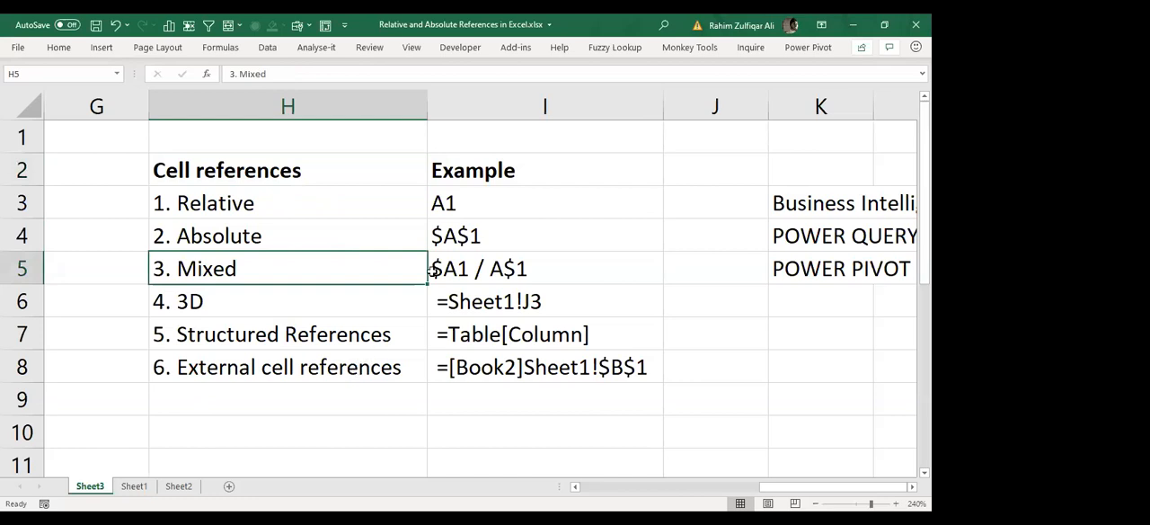
{"action": "left_click", "coordinate": [410, 225]}
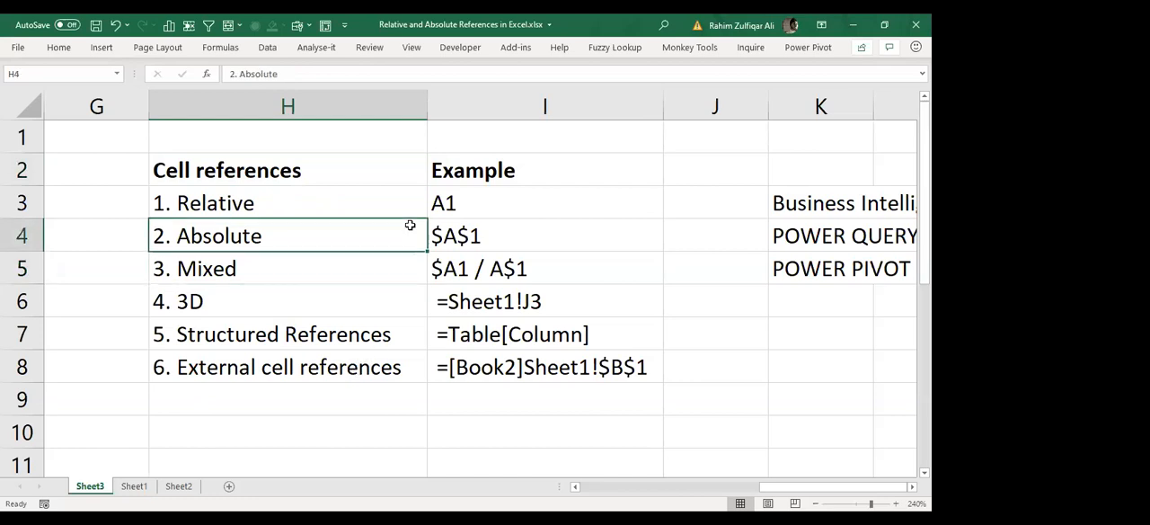
Step: Enter "Formula" in cell B6 and "Function" in cell B7
{"action": "key", "text": "Left"}
{"action": "key", "text": "Left"}
{"action": "key", "text": "Left"}
{"action": "key", "text": "Left"}
{"action": "key", "text": "Left"}
{"action": "key", "text": "Left"}
{"action": "key", "text": "Left"}
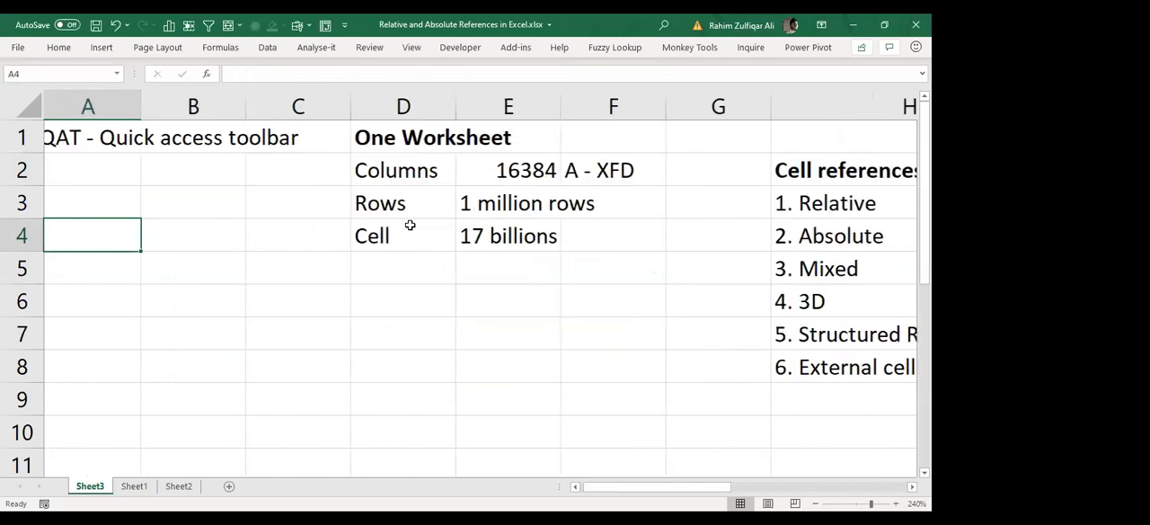
{"action": "key", "text": "Right"}
{"action": "key", "text": "Right"}
{"action": "key", "text": "Right"}
{"action": "key", "text": "Down"}
{"action": "key", "text": "Down"}
{"action": "key", "text": "Left"}
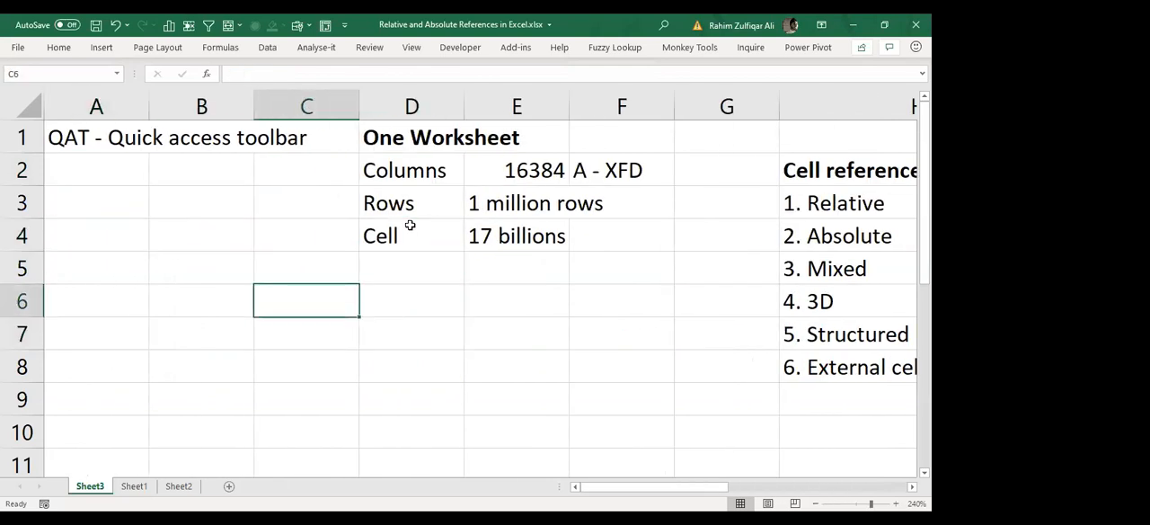
{"action": "key", "text": "Left"}
{"action": "type", "text": "fORMULA"}
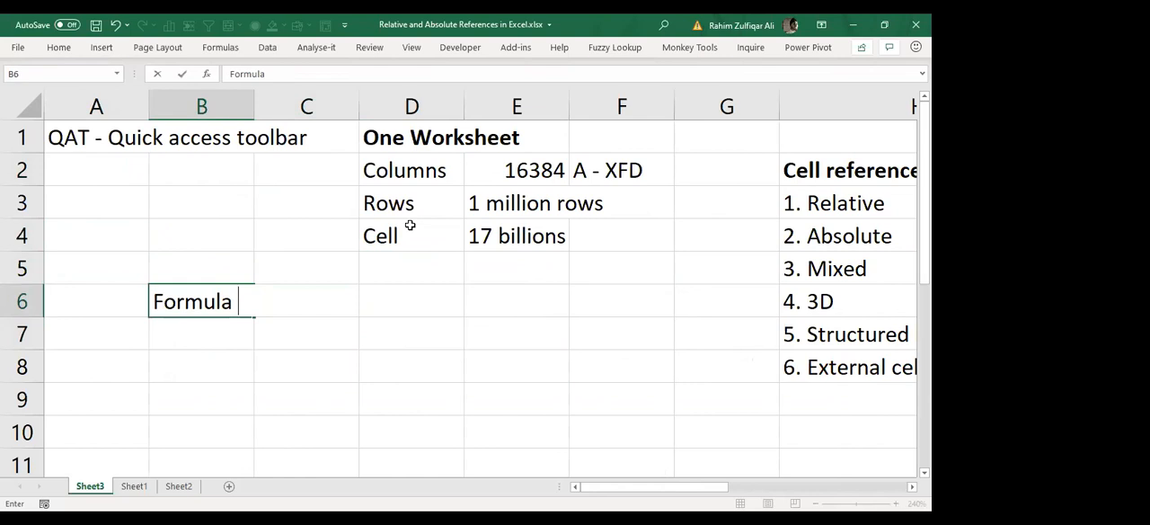
{"action": "key", "text": "Return"}
{"action": "type", "text": "Function"}
{"action": "key", "text": "Return"}
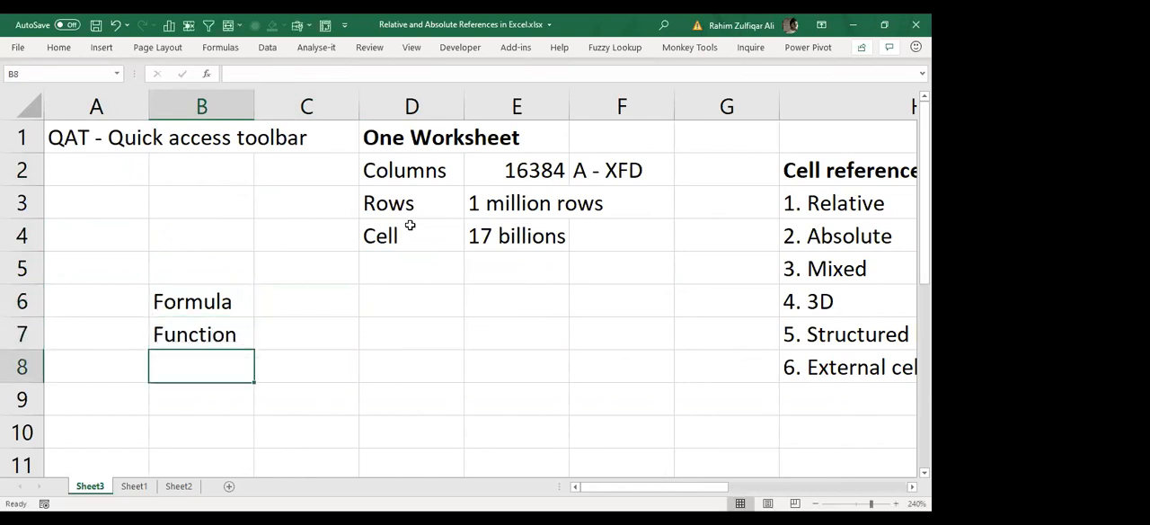
{"action": "key", "text": "Up"}
{"action": "key", "text": "Up"}
{"action": "key", "text": "Down"}
{"action": "key", "text": "Up"}
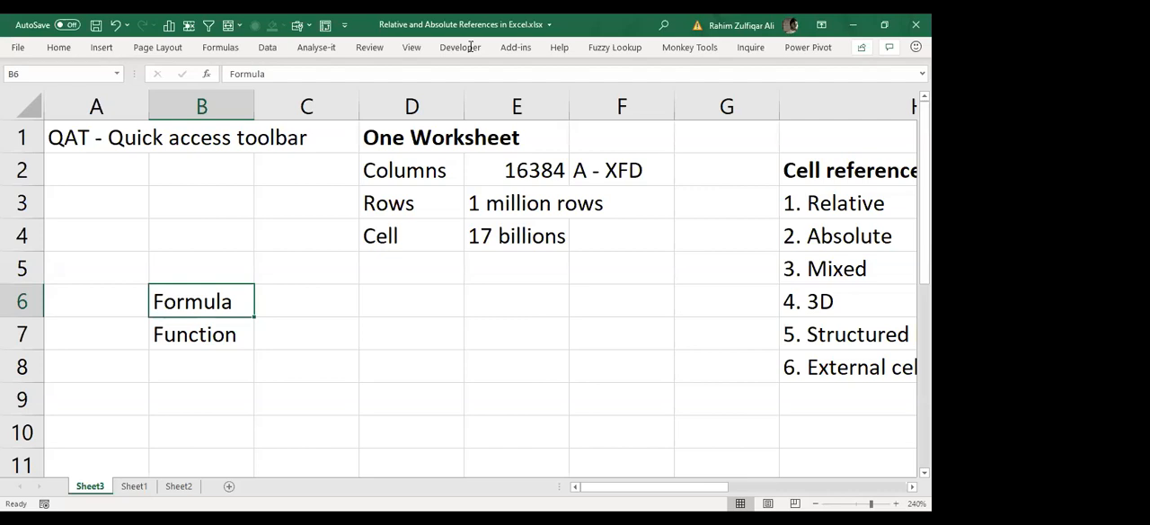
{"action": "key", "text": "ctrl+n"}
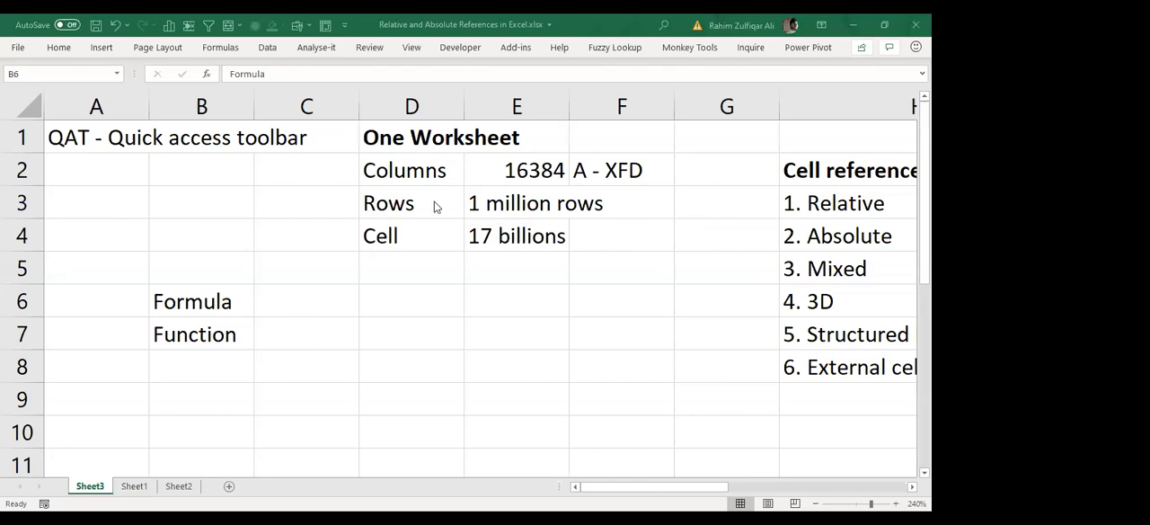
Step: Enter the sample numbers 30 in cell C6 and 20 in cell C7
{"action": "left_click", "coordinate": [323, 286]}
{"action": "left_click", "coordinate": [321, 305]}
{"action": "key", "text": "Left"}
{"action": "key", "text": "Right"}
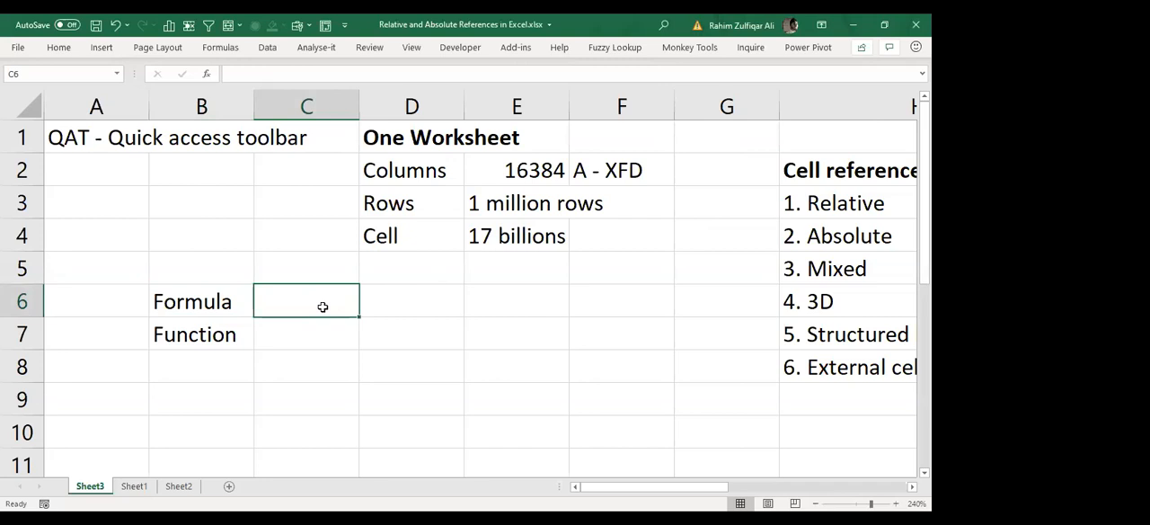
{"action": "type", "text": "30"}
{"action": "key", "text": "Return"}
{"action": "type", "text": "20"}
{"action": "key", "text": "Return"}
{"action": "key", "text": "Up"}
{"action": "key", "text": "Up"}
{"action": "key", "text": "Down"}
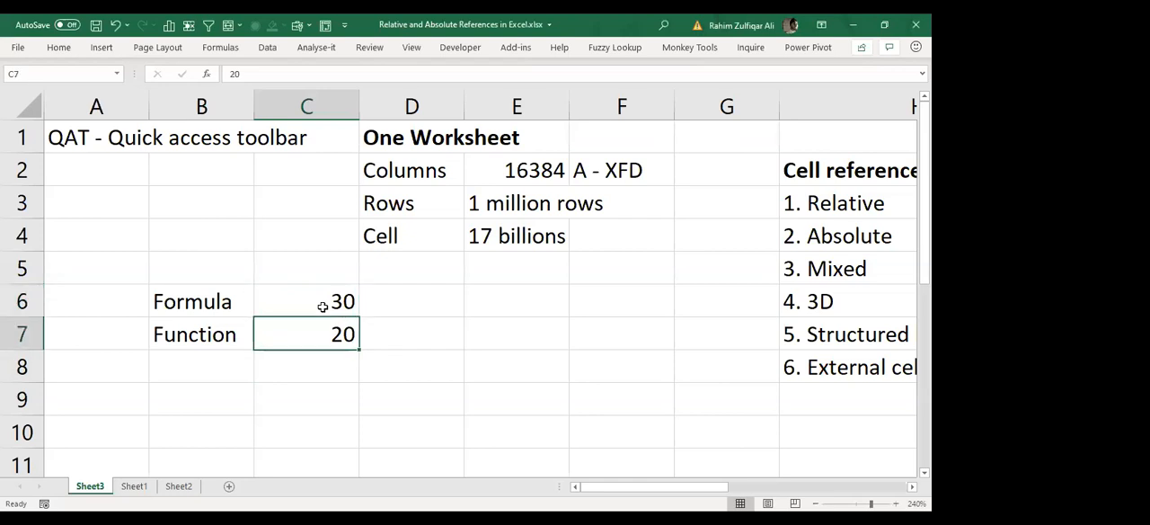
{"action": "key", "text": "Down"}
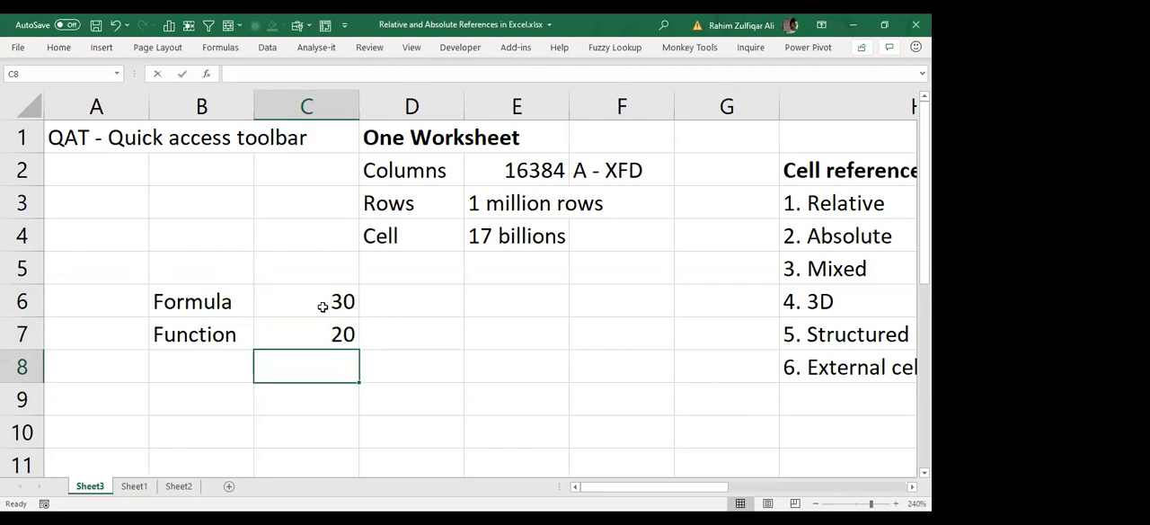
{"action": "type", "text": "="}
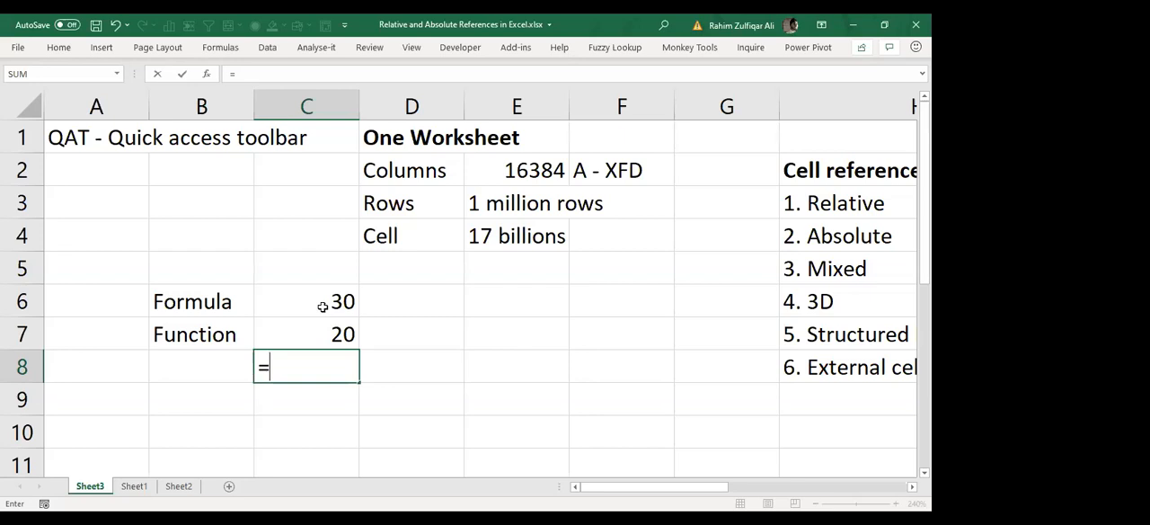
{"action": "key", "text": "BackSpace"}
{"action": "type", "text": "@"}
{"action": "key", "text": "BackSpace"}
{"action": "type", "text": "+"}
{"action": "key", "text": "BackSpace"}
{"action": "type", "text": "+"}
{"action": "key", "text": "Escape"}
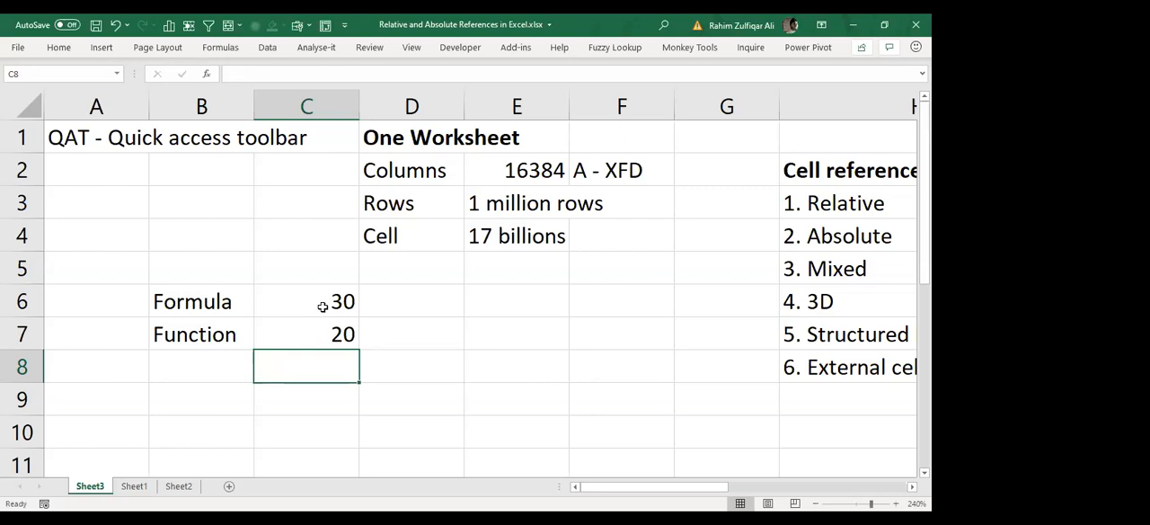
Step: Add the two numbers in cell C8 with the formula =C6+C7
{"action": "type", "text": "="}
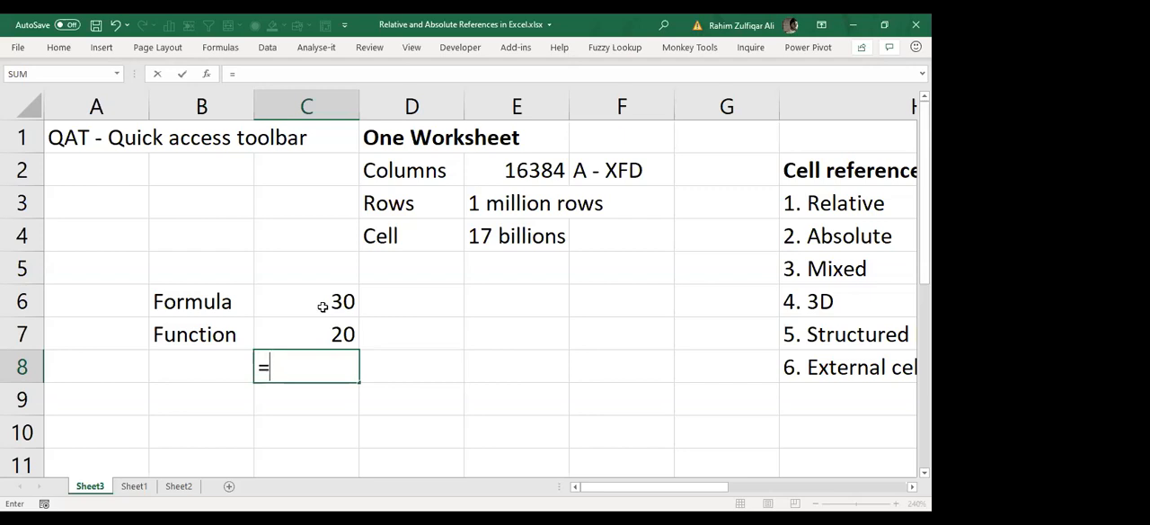
{"action": "left_click", "coordinate": [322, 306]}
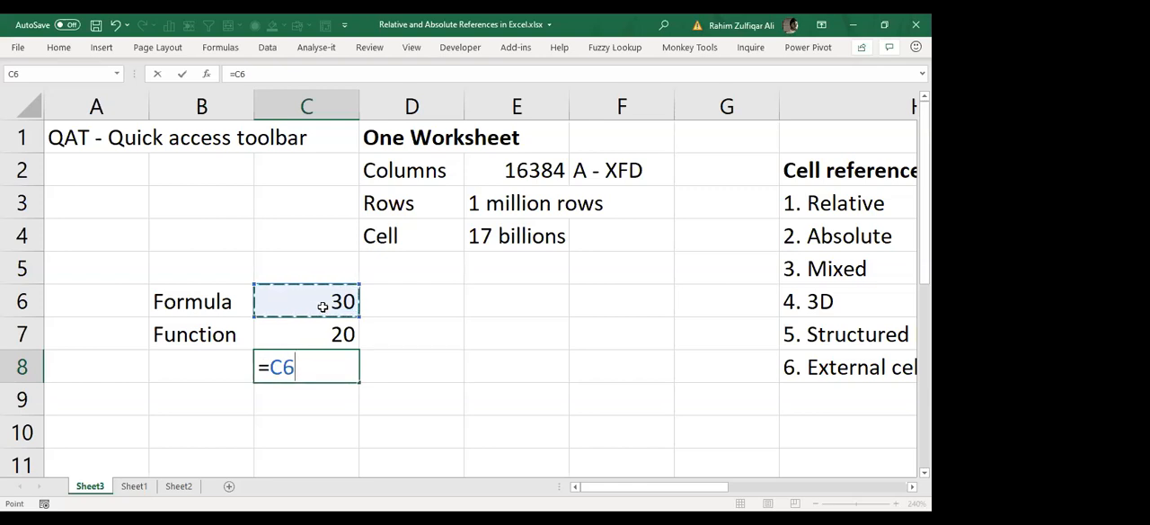
{"action": "type", "text": "+"}
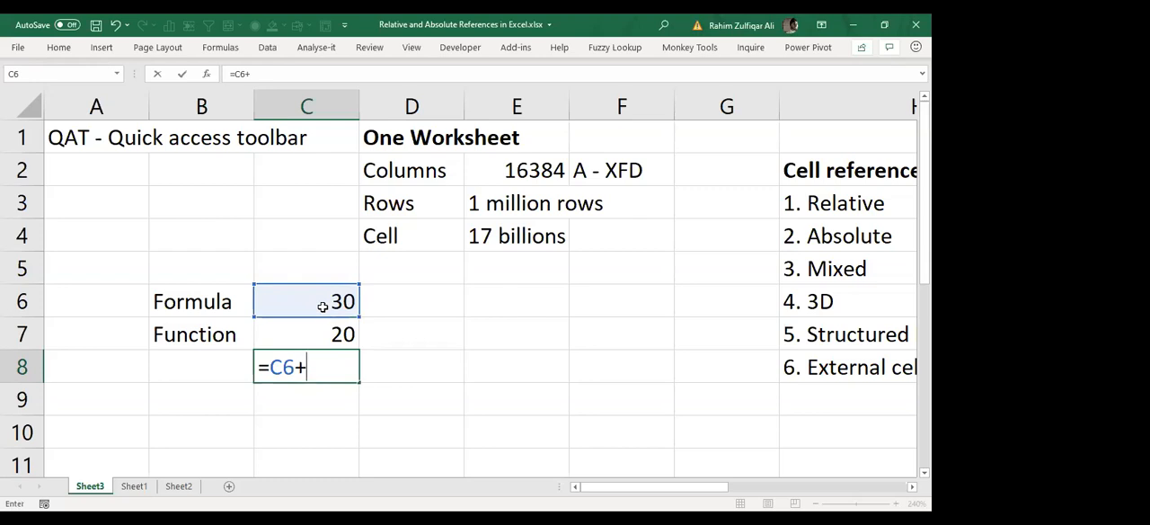
{"action": "key", "text": "Up"}
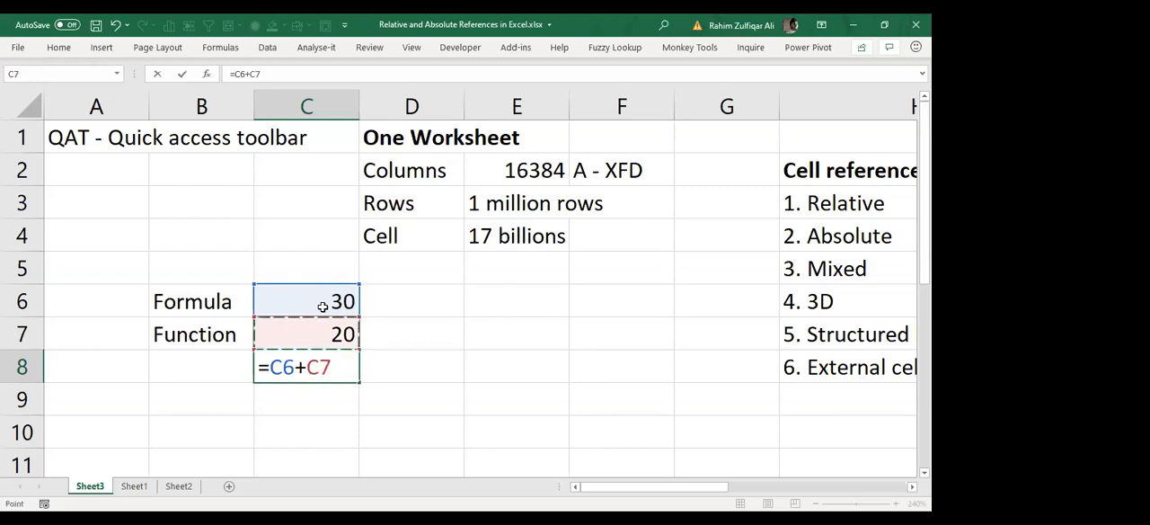
{"action": "key", "text": "Return"}
{"action": "key", "text": "Up"}
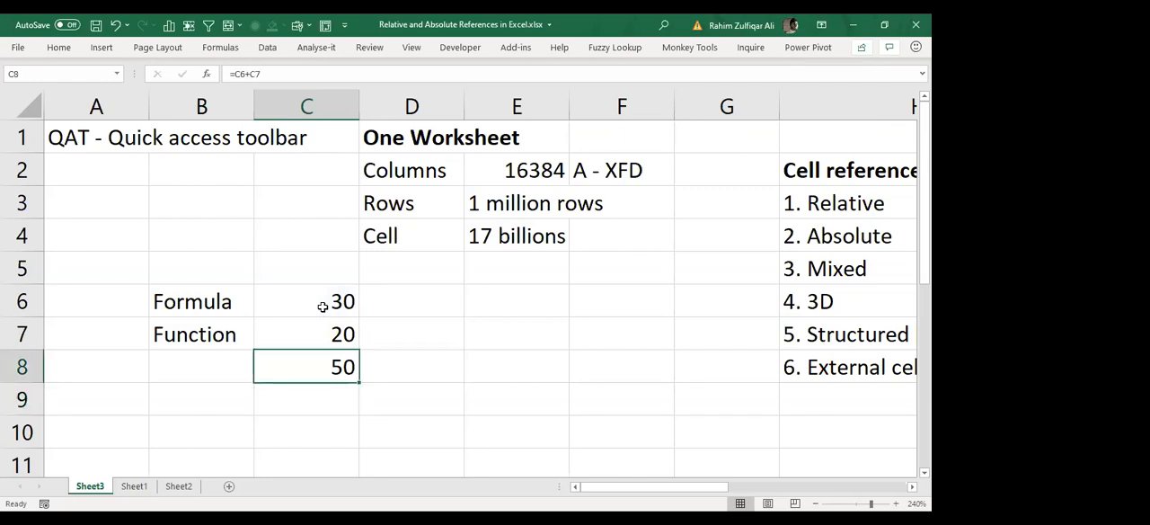
Step: Enter a second set of sample numbers, 30 in cell E6 and 20 in cell E7
{"action": "key", "text": "Right"}
{"action": "key", "text": "Right"}
{"action": "key", "text": "Up"}
{"action": "key", "text": "Up"}
{"action": "type", "text": "30"}
{"action": "key", "text": "Return"}
{"action": "type", "text": "20"}
{"action": "key", "text": "Return"}
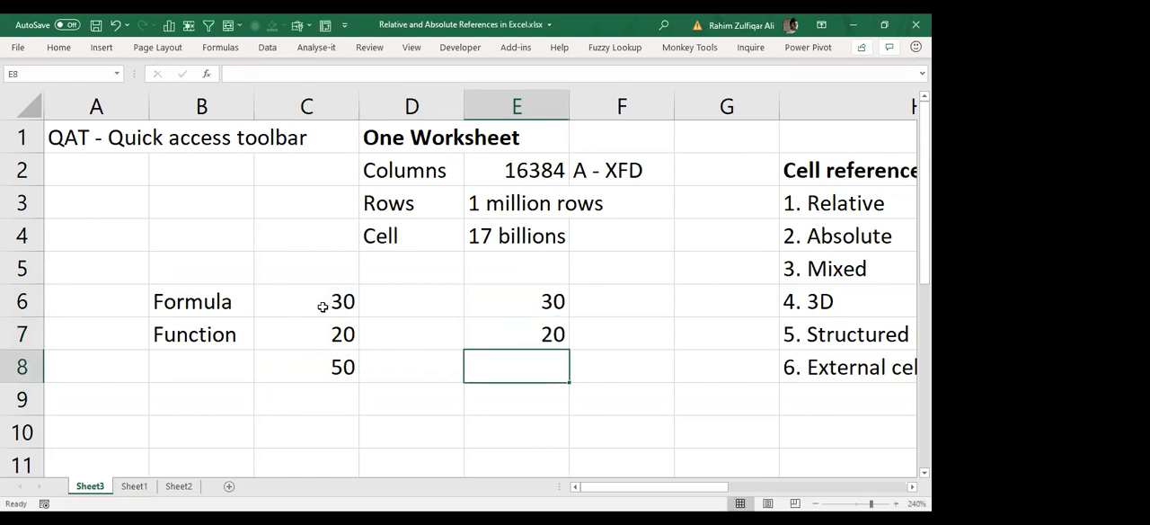
Step: Add the numbers in E6 and E7 in cell E8 with the function =SUM(E6:E7)
{"action": "type", "text": "="}
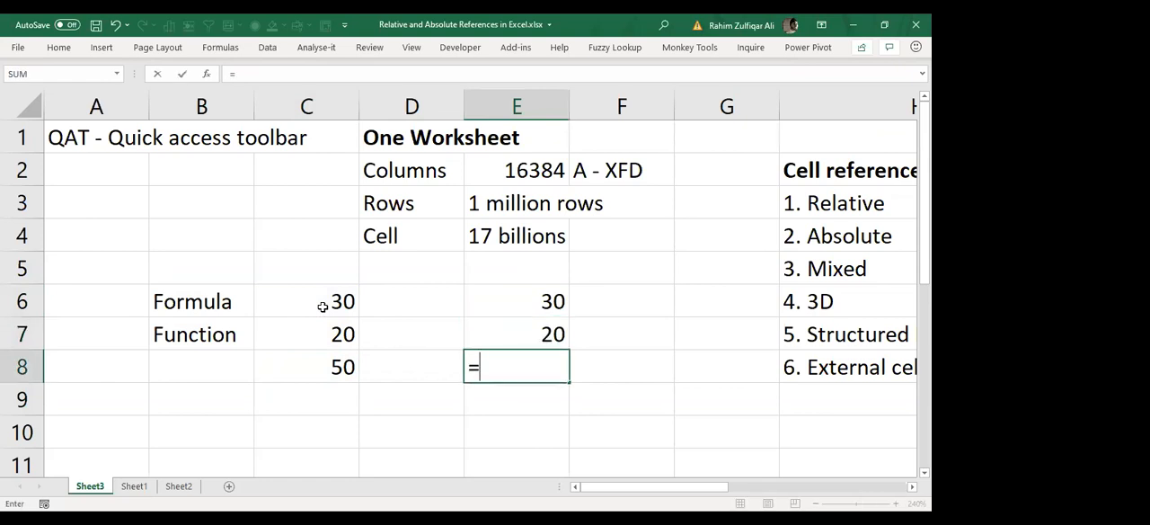
{"action": "type", "text": "sum"}
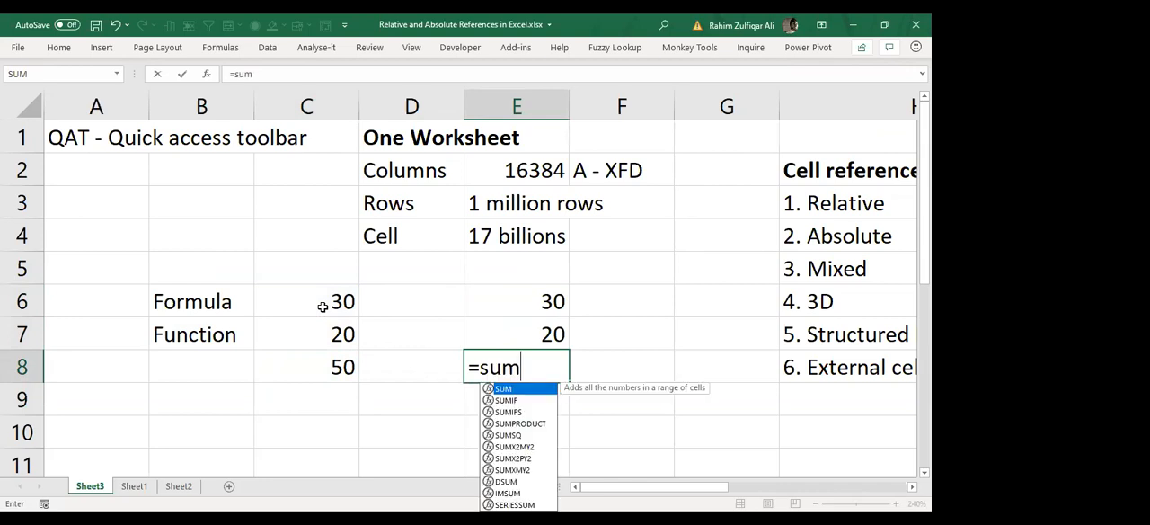
{"action": "key", "text": "Tab"}
{"action": "key", "text": "Up"}
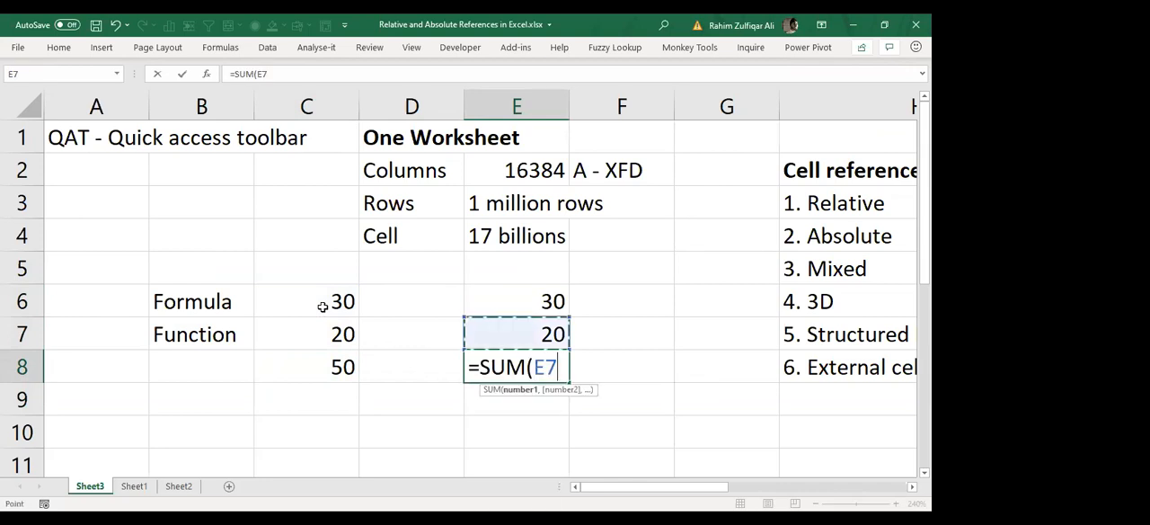
{"action": "key", "text": "shift+Up"}
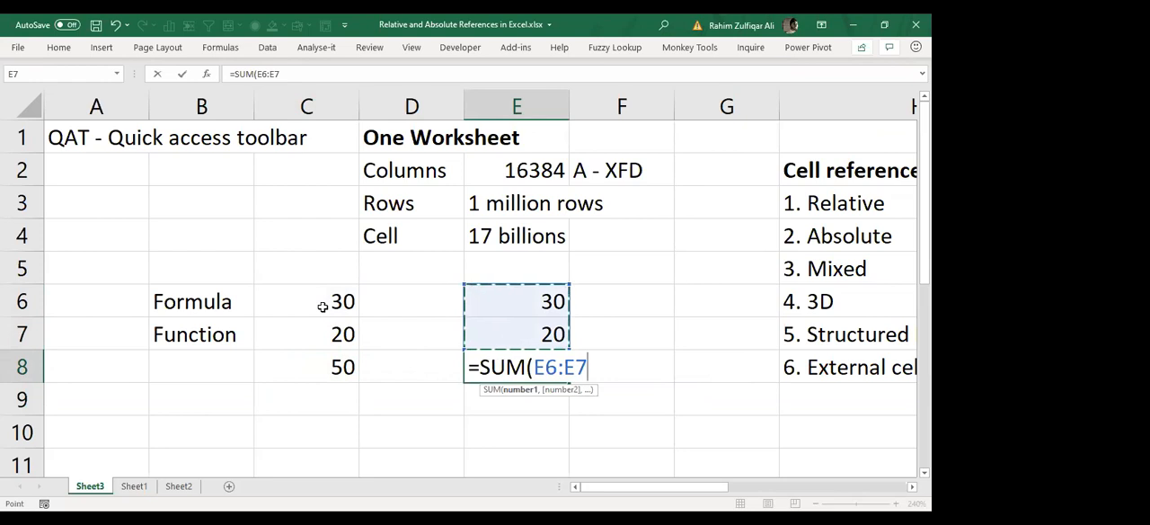
{"action": "type", "text": ")"}
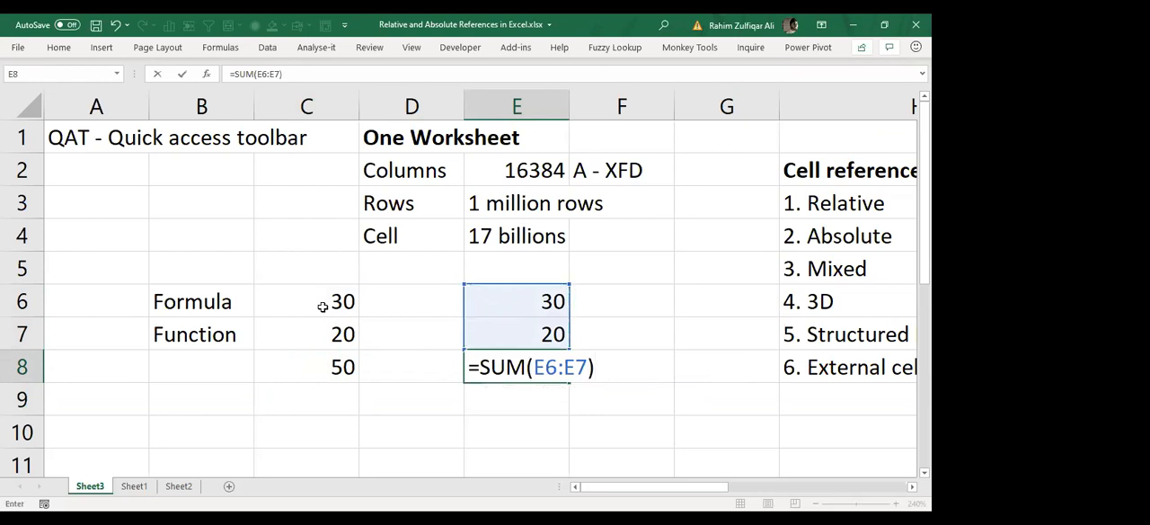
{"action": "key", "text": "Return"}
{"action": "key", "text": "Up"}
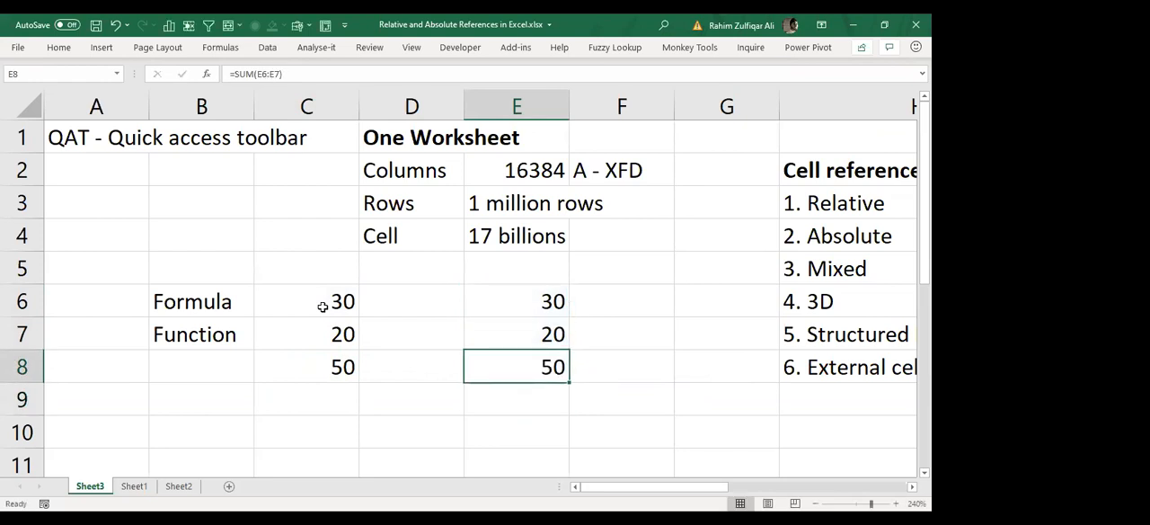
Step: Open the addition formula in cell C8 to examine its cell references, keeping it as it is
{"action": "key", "text": "Left"}
{"action": "key", "text": "Left"}
{"action": "type", "text": "=C6+C7"}
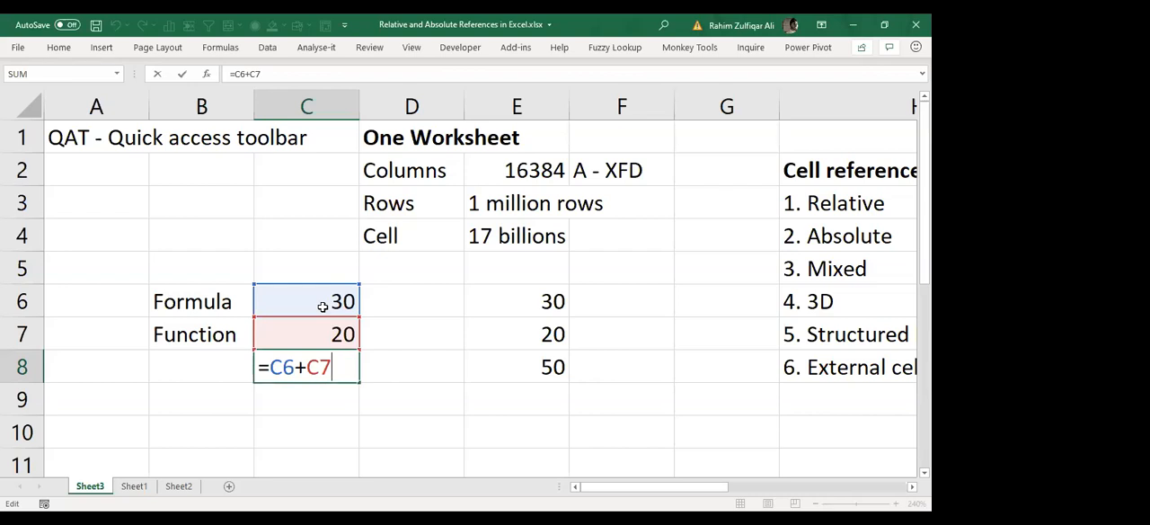
{"action": "key", "text": "Return"}
Step: Enter the note "Formula - User Made" in cell B9
{"action": "key", "text": "Left"}
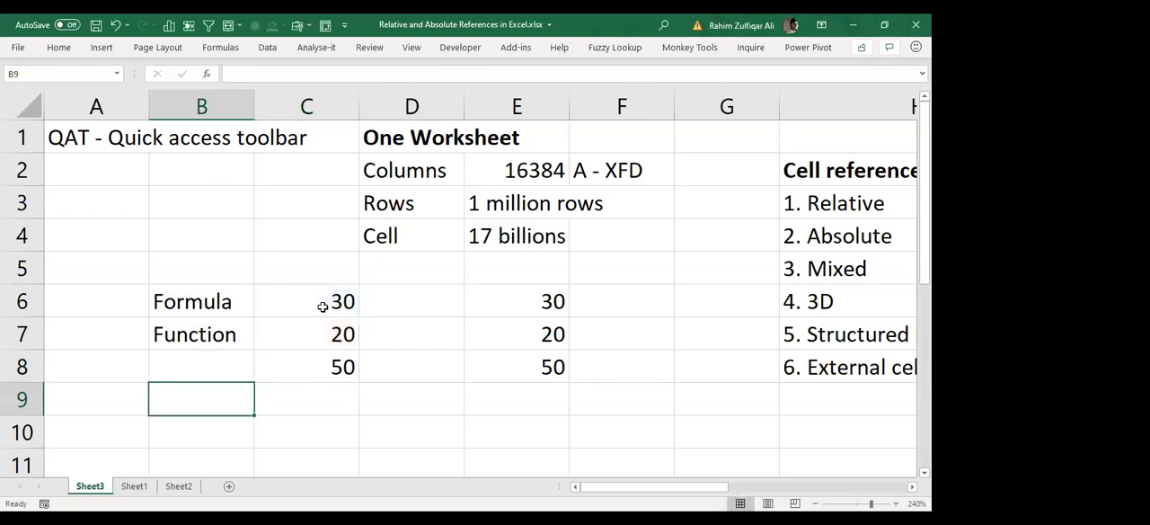
{"action": "type", "text": "Fior"}
{"action": "key", "text": "BackSpace"}
{"action": "key", "text": "BackSpace"}
{"action": "key", "text": "BackSpace"}
{"action": "type", "text": "ormua"}
{"action": "key", "text": "BackSpace"}
{"action": "key", "text": "BackSpace"}
{"action": "type", "text": "ula - Us"}
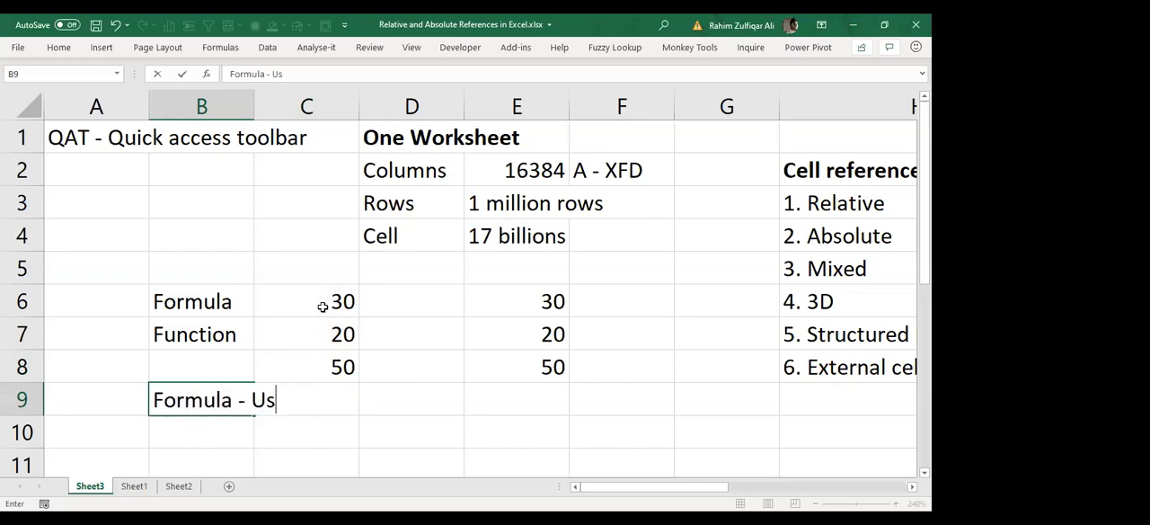
{"action": "type", "text": "er Made"}
{"action": "key", "text": "Return"}
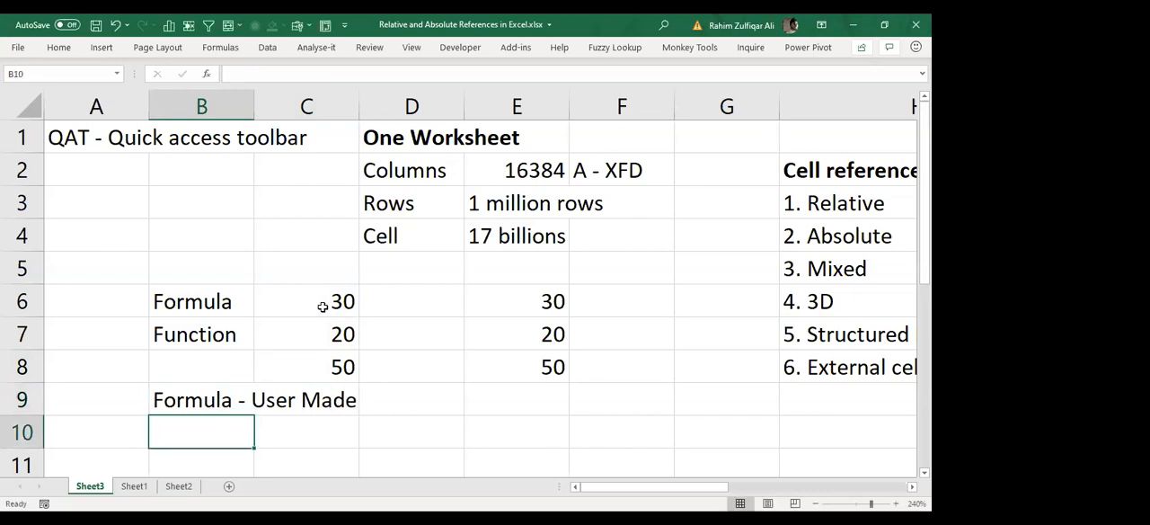
Step: Enter the note "Function - Builtin - Set of instructions" in cell B10
{"action": "type", "text": "Function "}
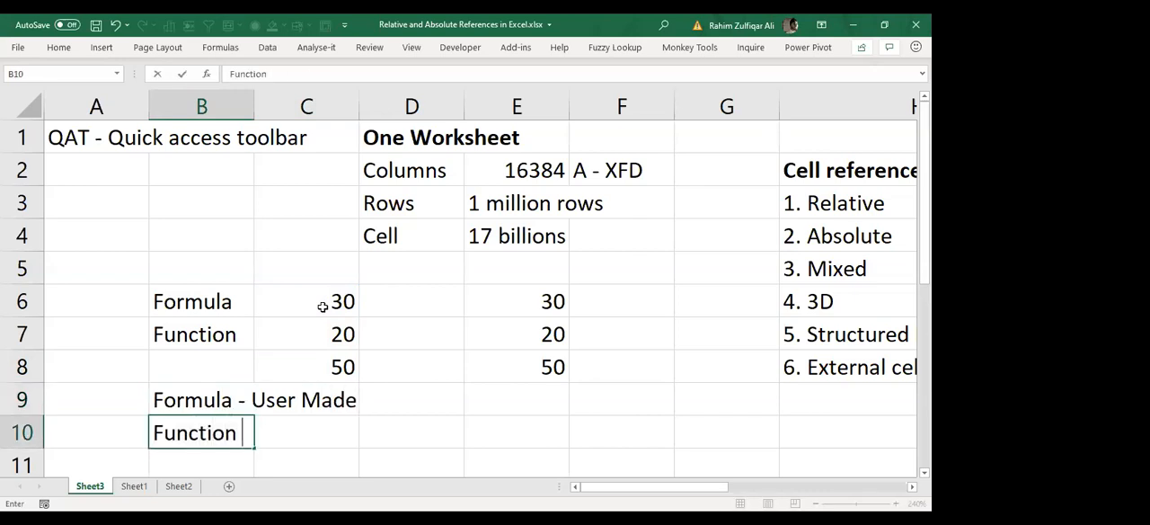
{"action": "type", "text": "- Built"}
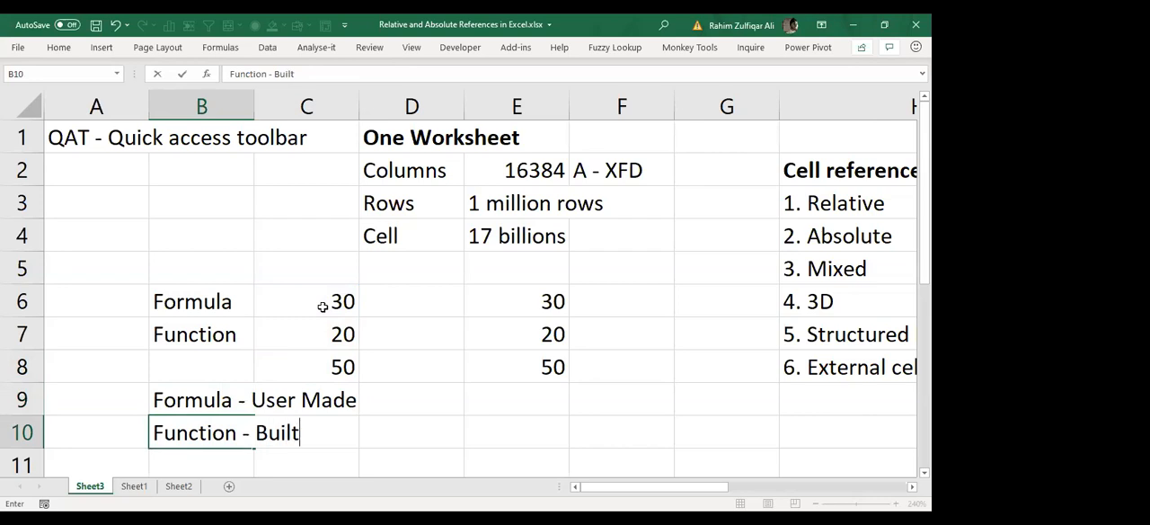
{"action": "type", "text": "in - Set of instruc"}
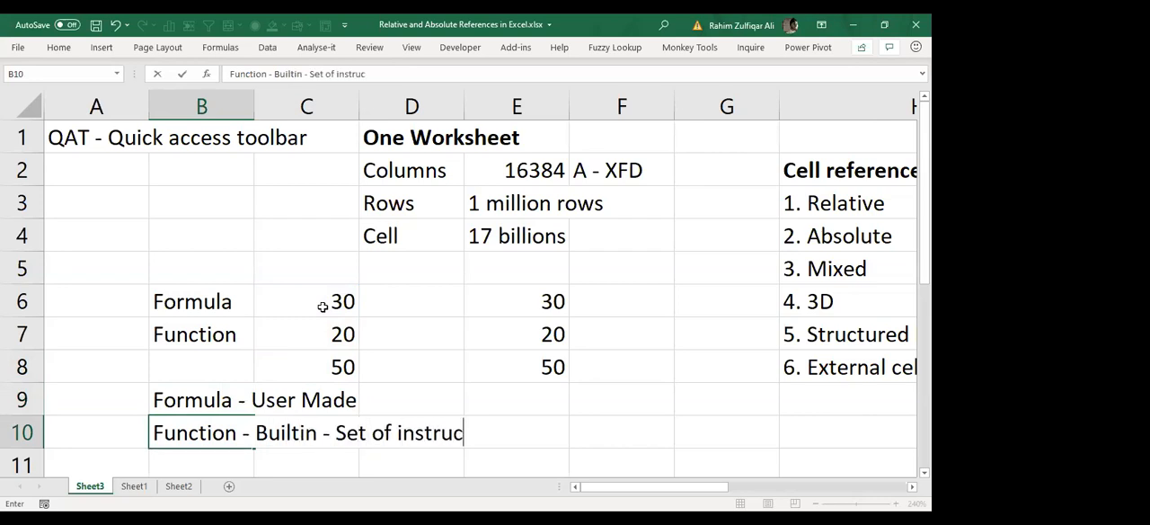
{"action": "type", "text": "tions"}
{"action": "key", "text": "Return"}
Step: Format the two definition notes in cells B9 and B10 as bold and italic
{"action": "key", "text": "Up"}
{"action": "key", "text": "Up"}
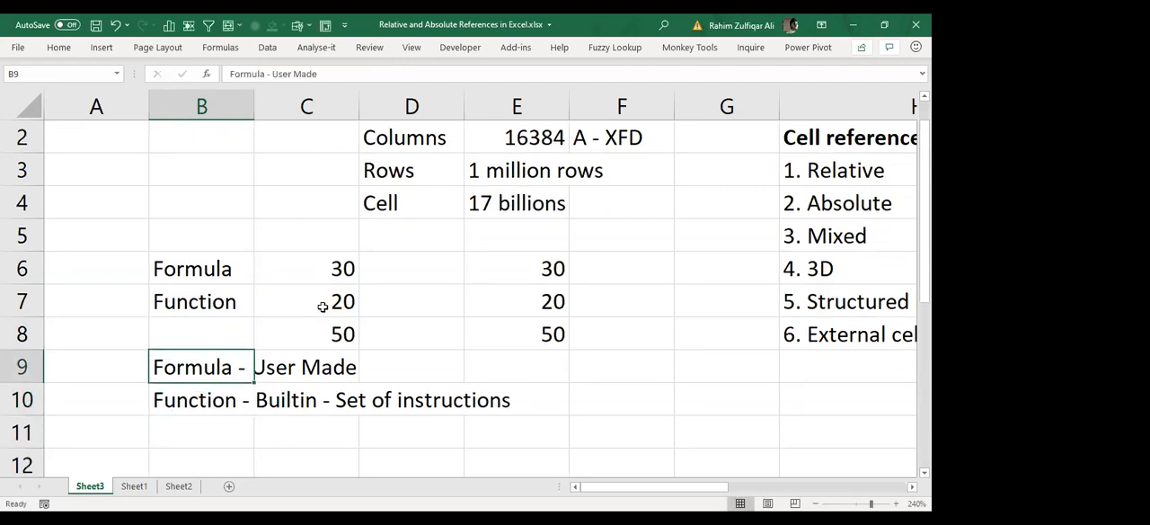
{"action": "key", "text": "shift+Down"}
{"action": "key", "text": "ctrl+b"}
{"action": "key", "text": "ctrl+i"}
Step: Review the user-made formula in cell C8 and the cells it refers to
{"action": "key", "text": "Up"}
{"action": "key", "text": "Up"}
{"action": "key", "text": "Up"}
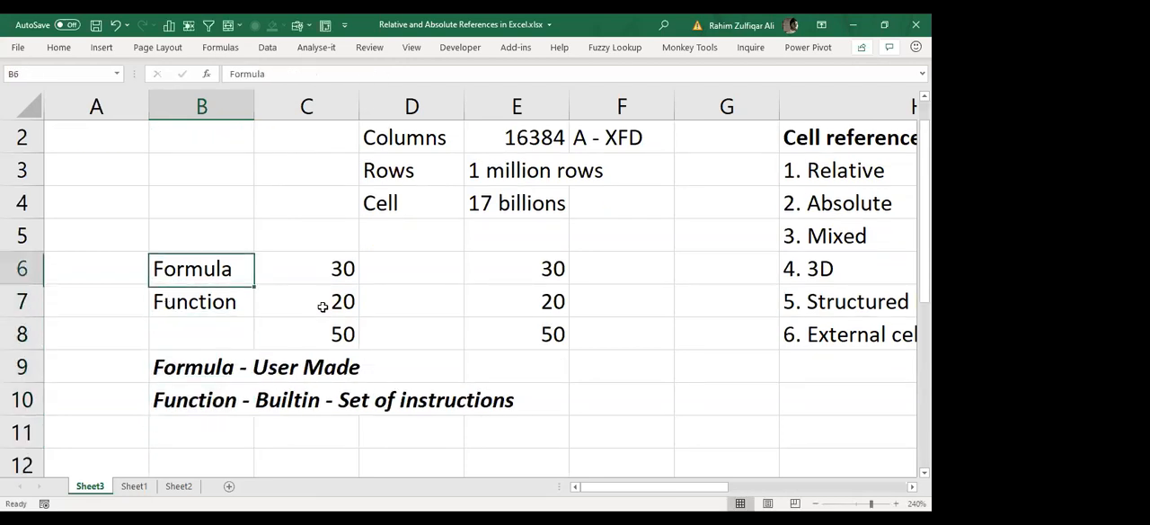
{"action": "key", "text": "Down"}
{"action": "key", "text": "Right"}
{"action": "key", "text": "Right"}
{"action": "key", "text": "Right"}
{"action": "key", "text": "Down"}
{"action": "key", "text": "Left"}
{"action": "key", "text": "Left"}
{"action": "key", "text": "F2"}
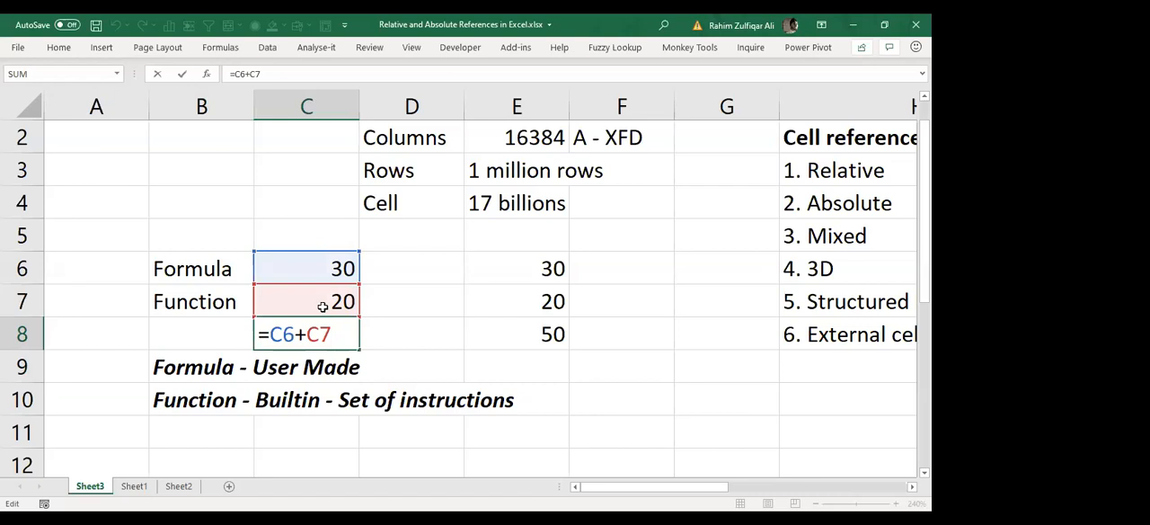
{"action": "key", "text": "Return"}
Step: Review the built-in SUM function in cell E8 and the range it refers to
{"action": "key", "text": "Up"}
{"action": "key", "text": "Right"}
{"action": "key", "text": "Right"}
{"action": "key", "text": "F2"}
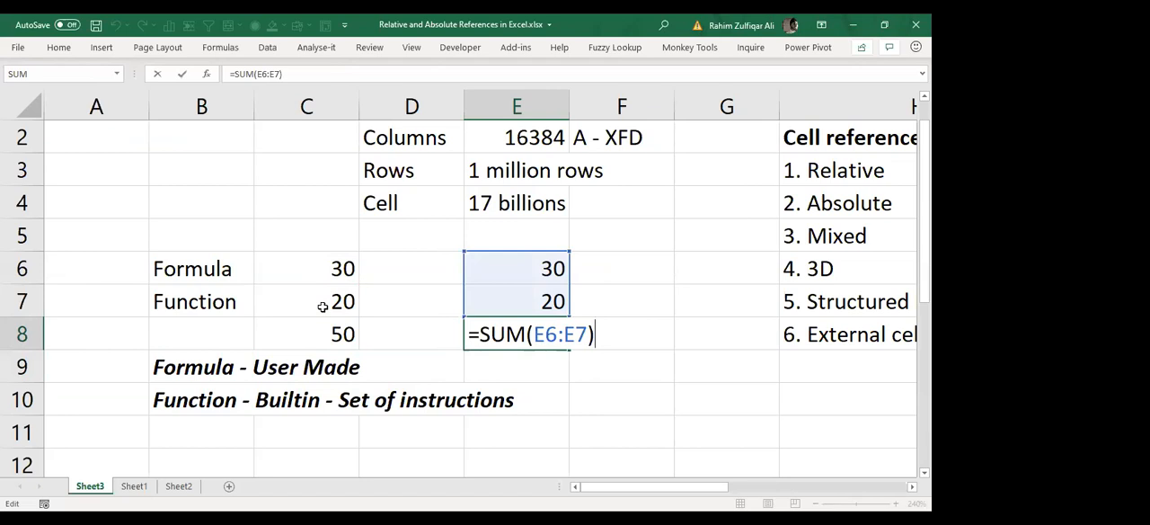
{"action": "key", "text": "Return"}
Step: Enter the note "500+ functions" in cell B11, below the function definition
{"action": "key", "text": "Left"}
{"action": "key", "text": "Left"}
{"action": "key", "text": "Down"}
{"action": "key", "text": "Down"}
{"action": "key", "text": "Left"}
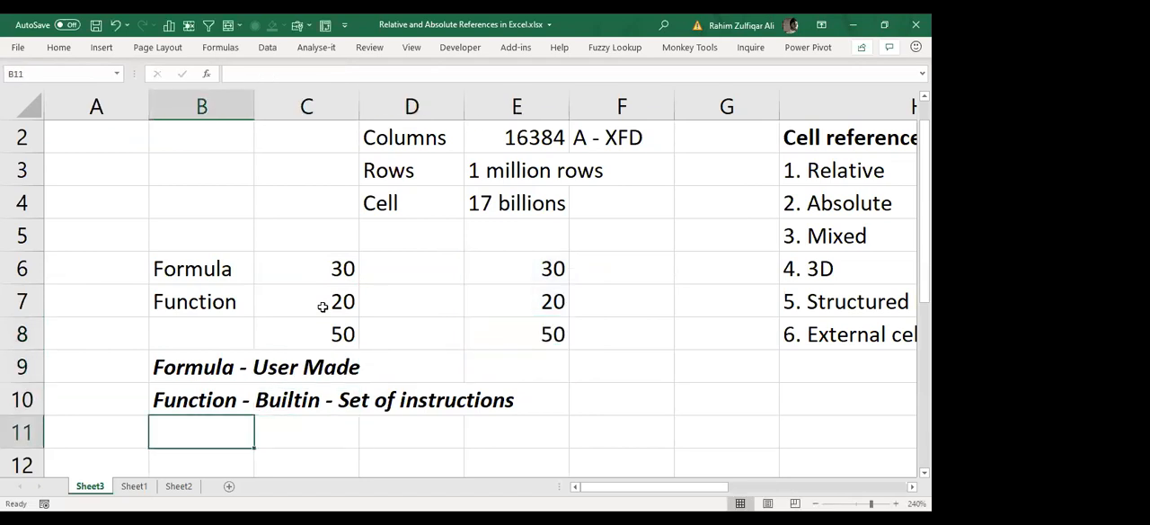
{"action": "type", "text": "500"}
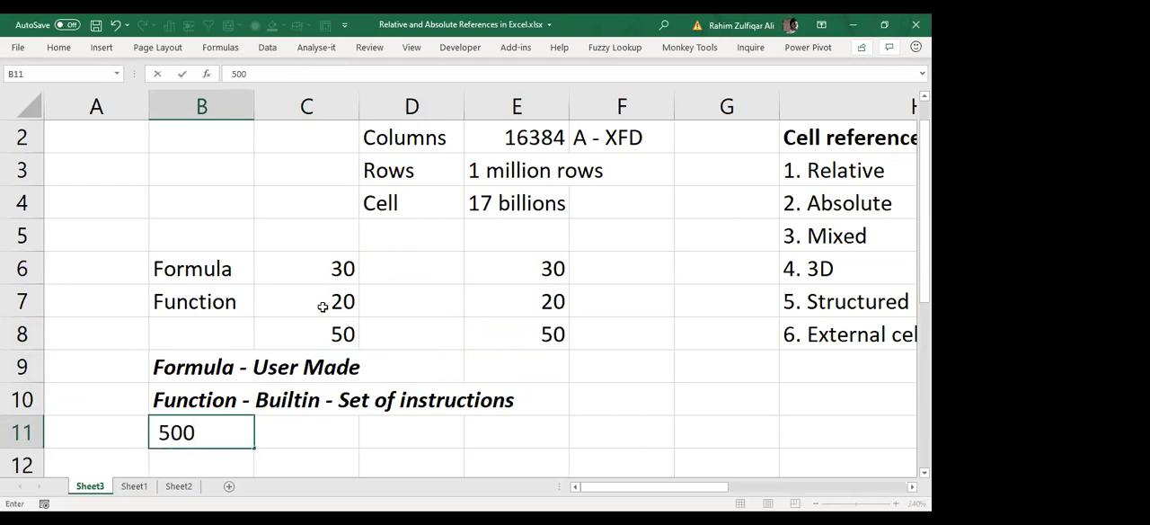
{"action": "type", "text": "+ functi"}
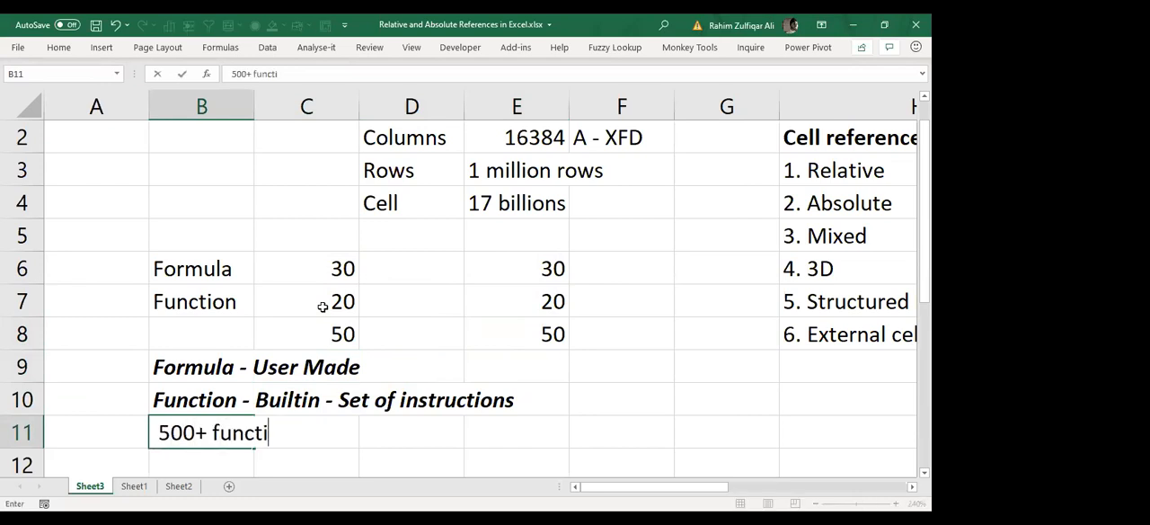
{"action": "type", "text": "ons"}
{"action": "key", "text": "Return"}
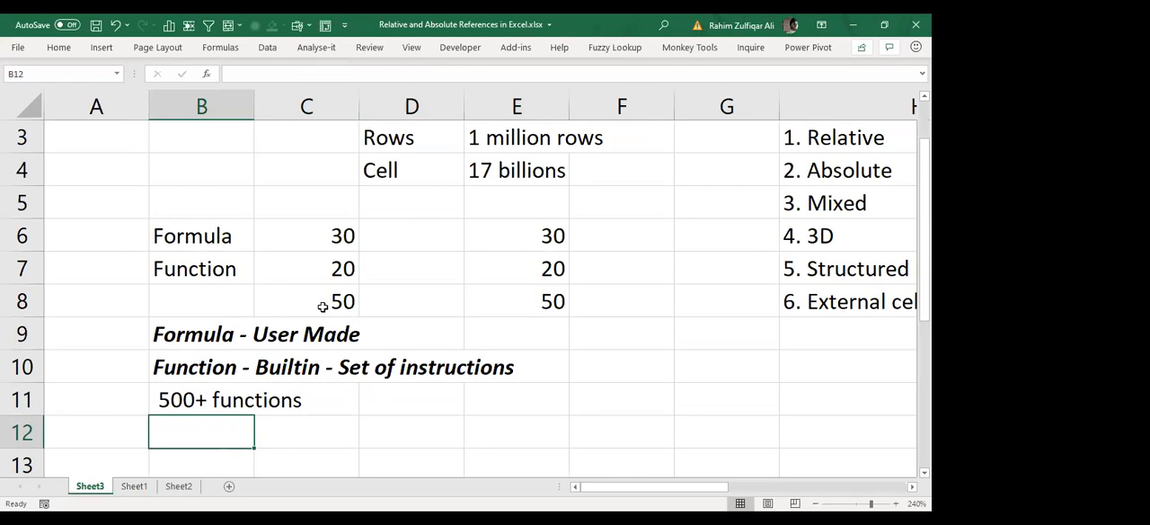
Step: Enter the question "Q: how to become advance excel user?" in cell B12
{"action": "scroll", "coordinate": [323, 306], "scroll_direction": "down", "scroll_amount": 2}
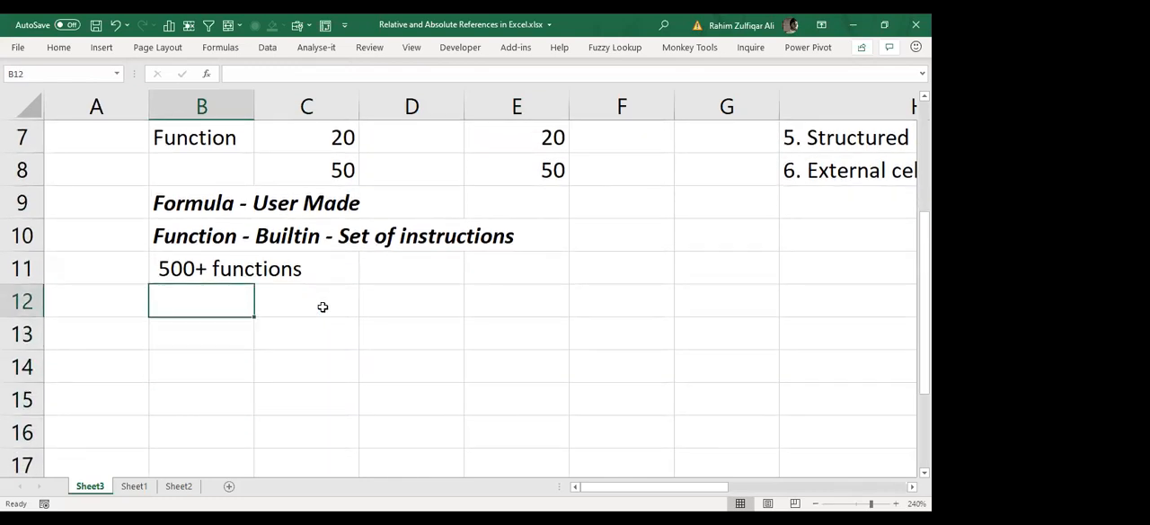
{"action": "type", "text": "Q: "}
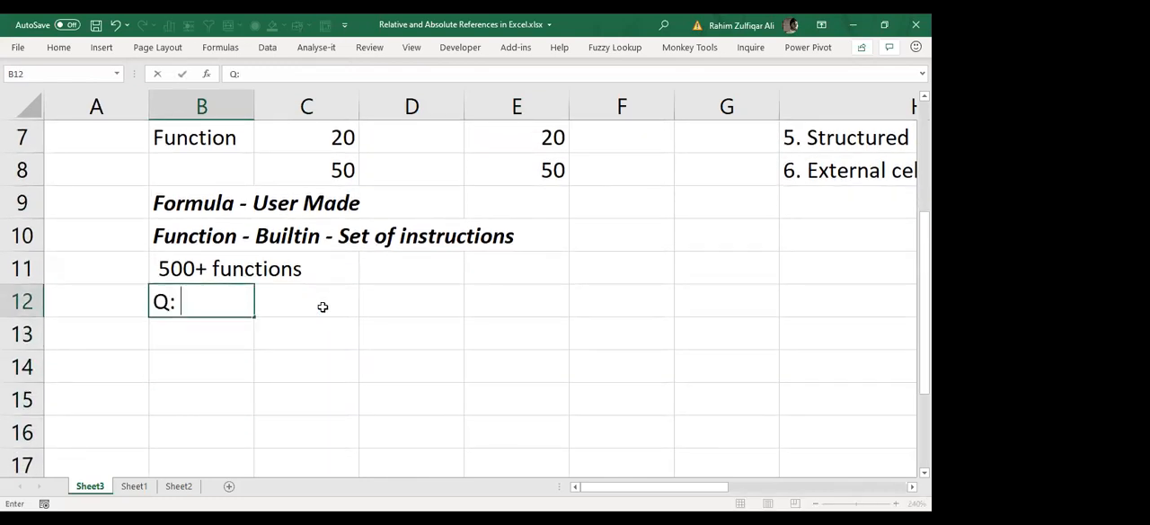
{"action": "type", "text": "how to become ad"}
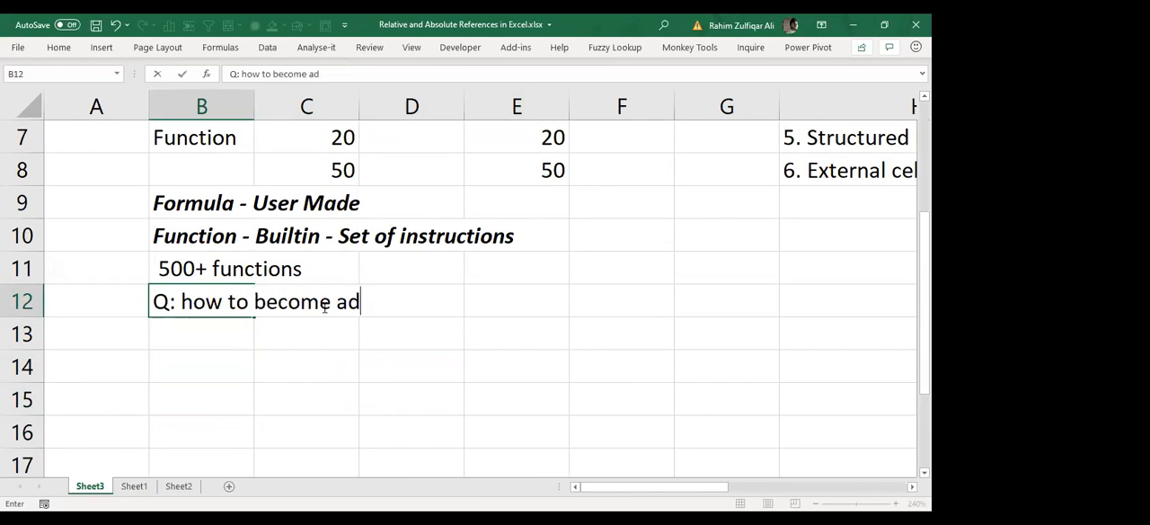
{"action": "type", "text": "vance excel user?"}
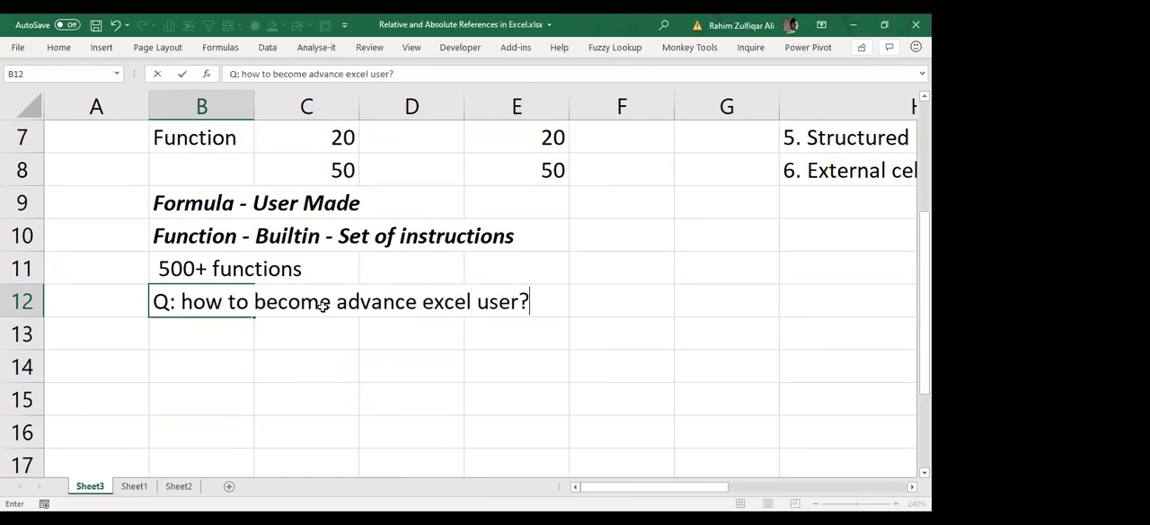
{"action": "key", "text": "Return"}
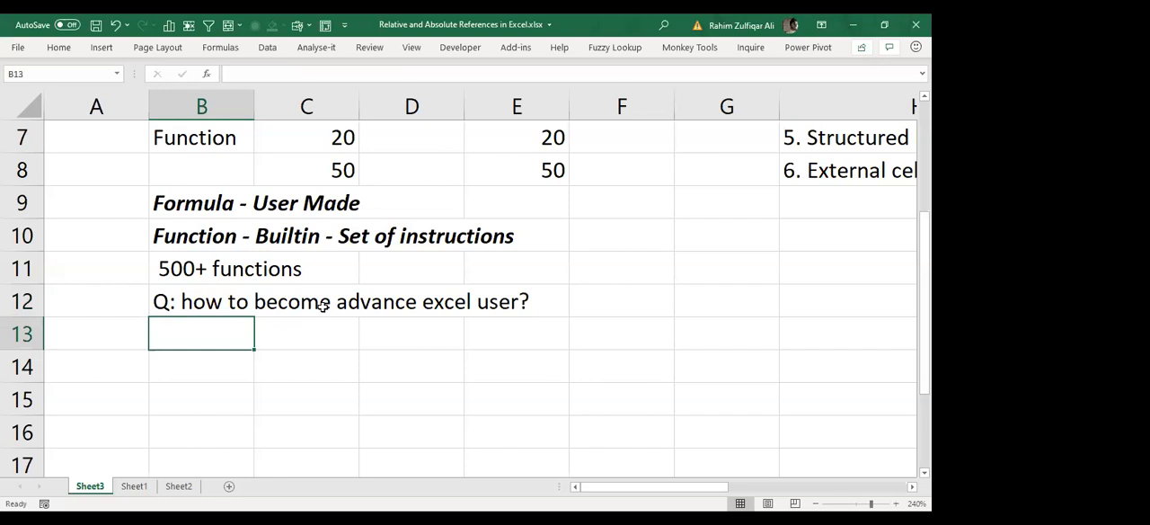
Step: Enter the answer "Minimum you are required to learn 60 to 70 functions" in cell B14
{"action": "key", "text": "Up"}
{"action": "key", "text": "Up"}
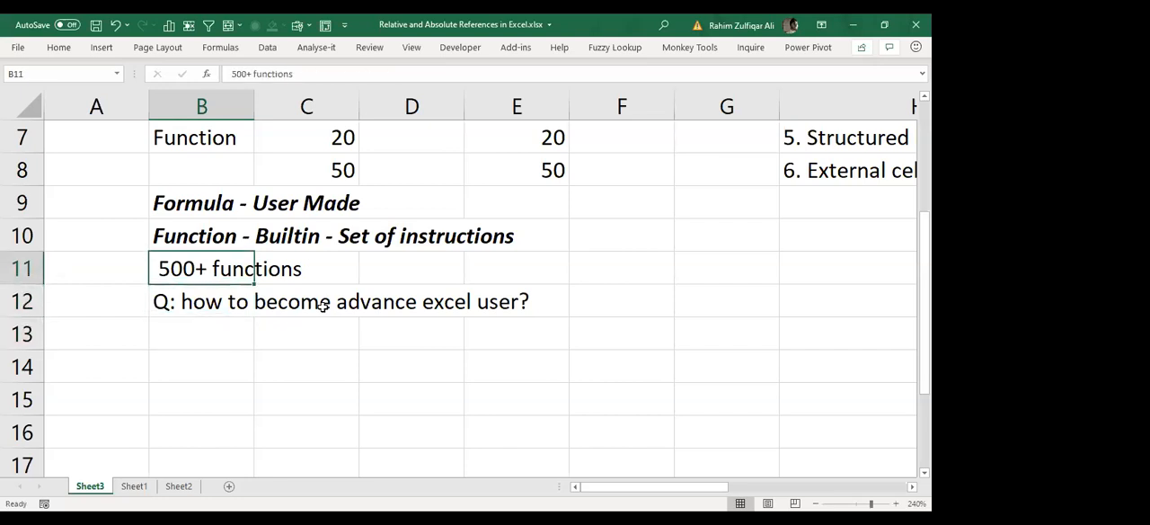
{"action": "key", "text": "Down"}
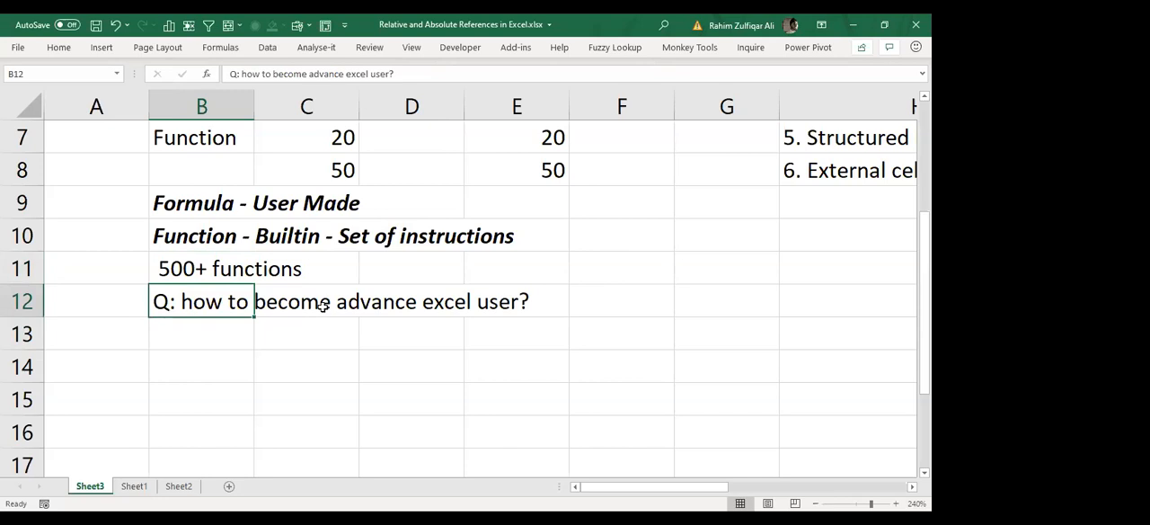
{"action": "key", "text": "Down"}
{"action": "key", "text": "Down"}
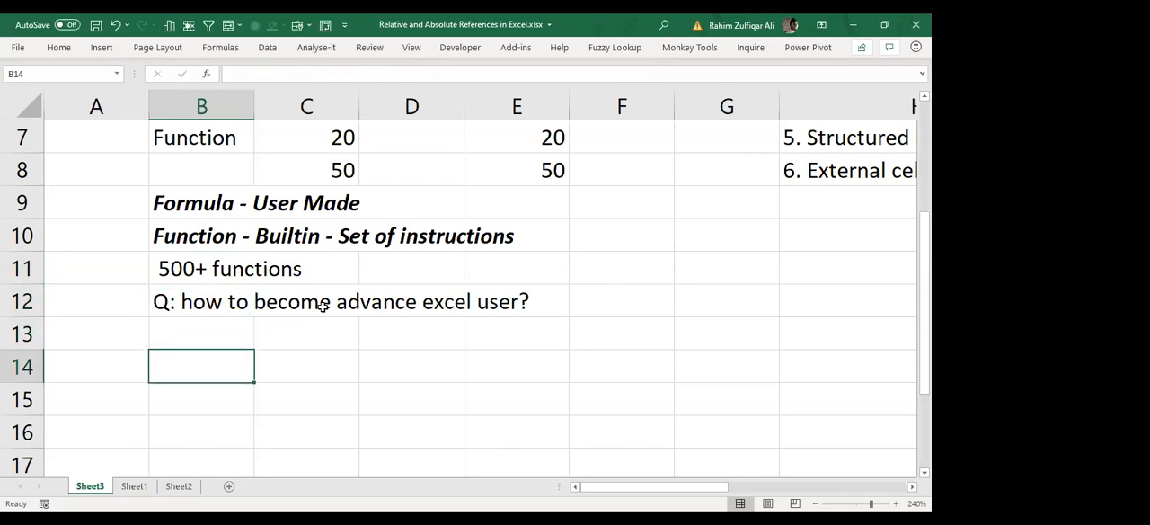
{"action": "type", "text": "Minimum"}
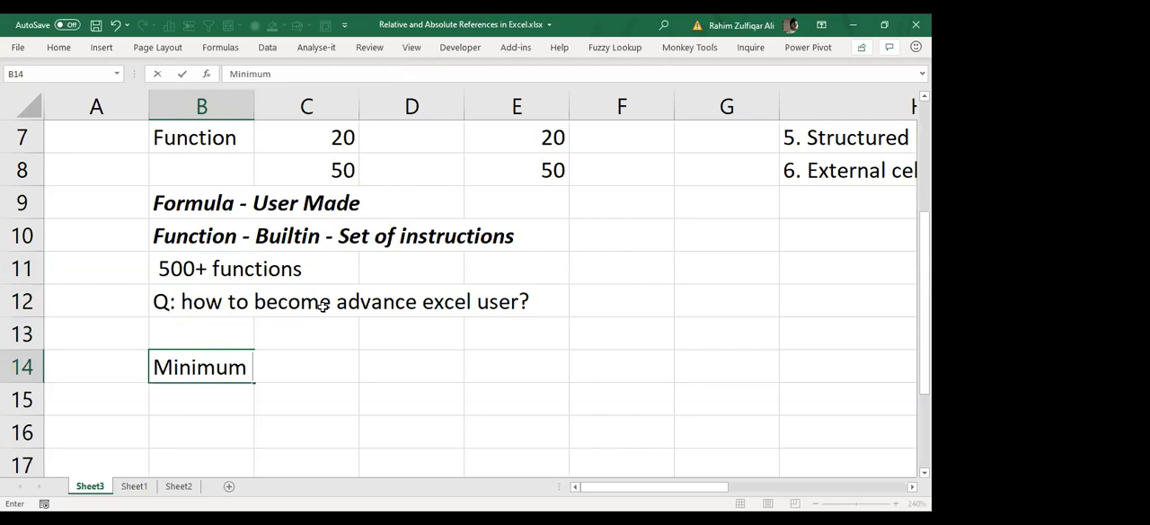
{"action": "type", "text": "you are"}
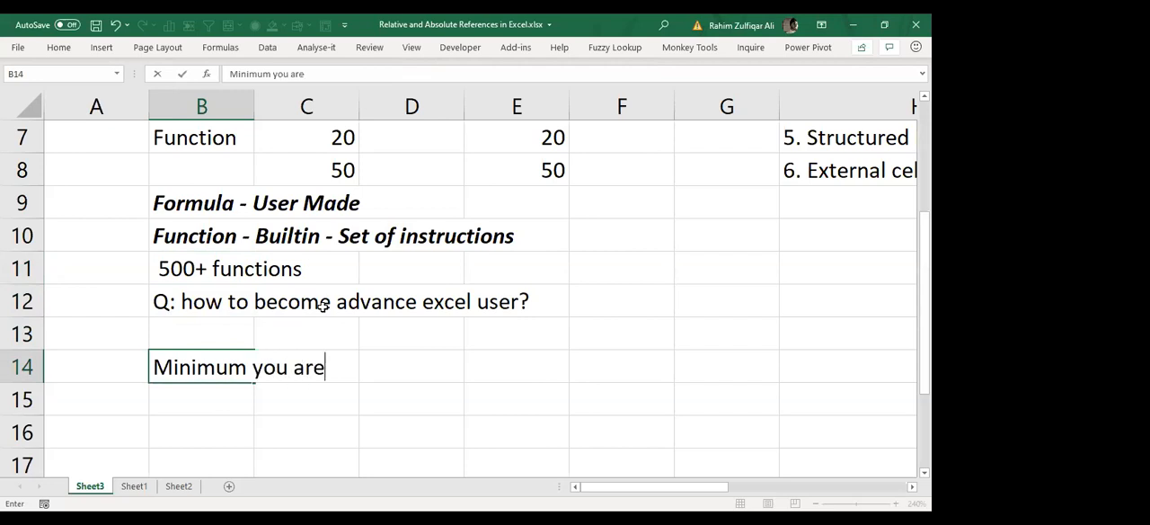
{"action": "type", "text": " required to learn "}
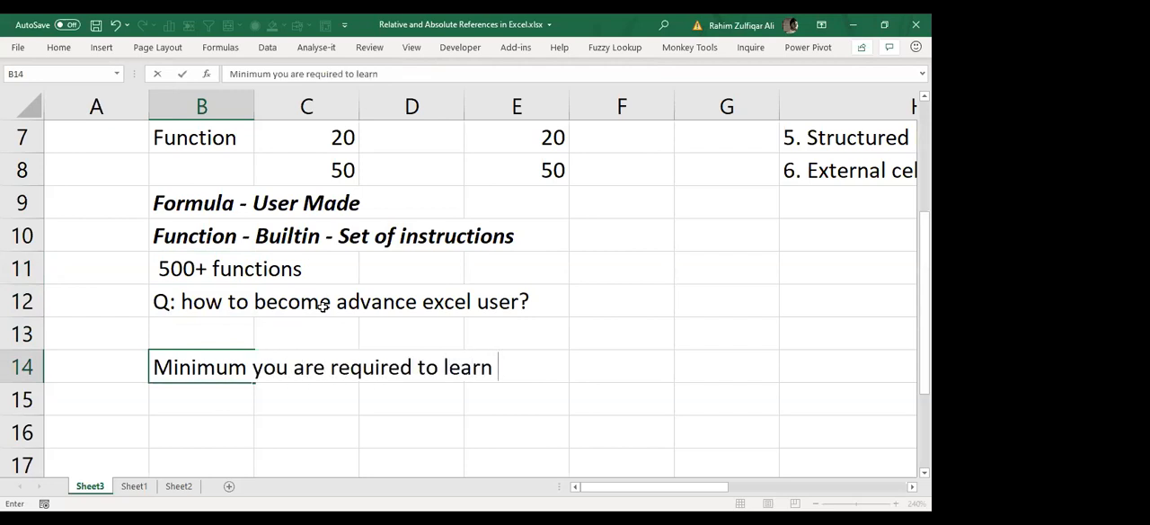
{"action": "type", "text": "60 to"}
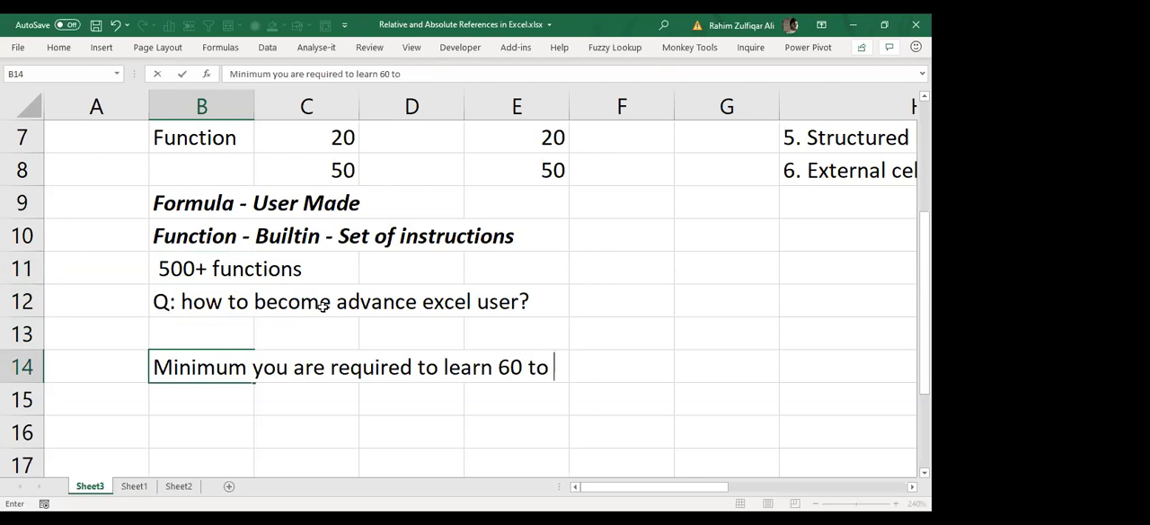
{"action": "type", "text": " 70 functions"}
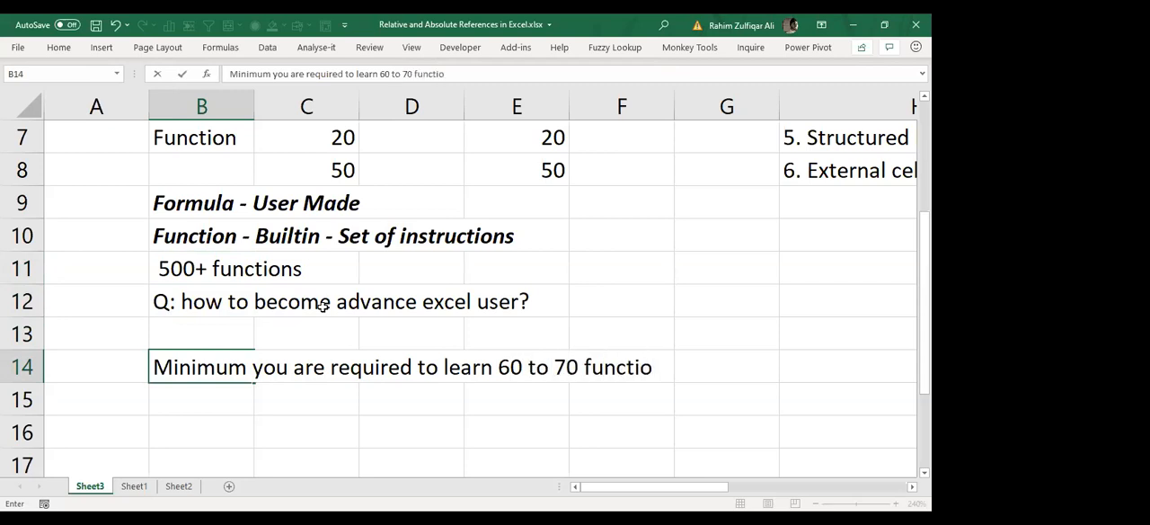
{"action": "key", "text": "Return"}
{"action": "key", "text": "Up"}
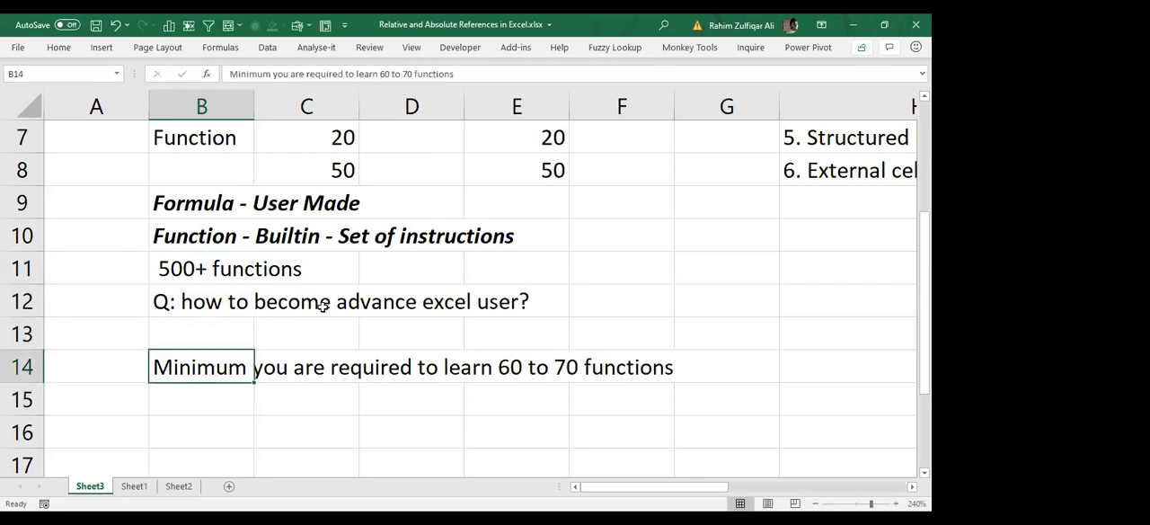
Step: Format the answer in cell B14 as bold and italic
{"action": "key", "text": "ctrl+b"}
{"action": "key", "text": "ctrl+i"}
{"action": "key", "text": "Up"}
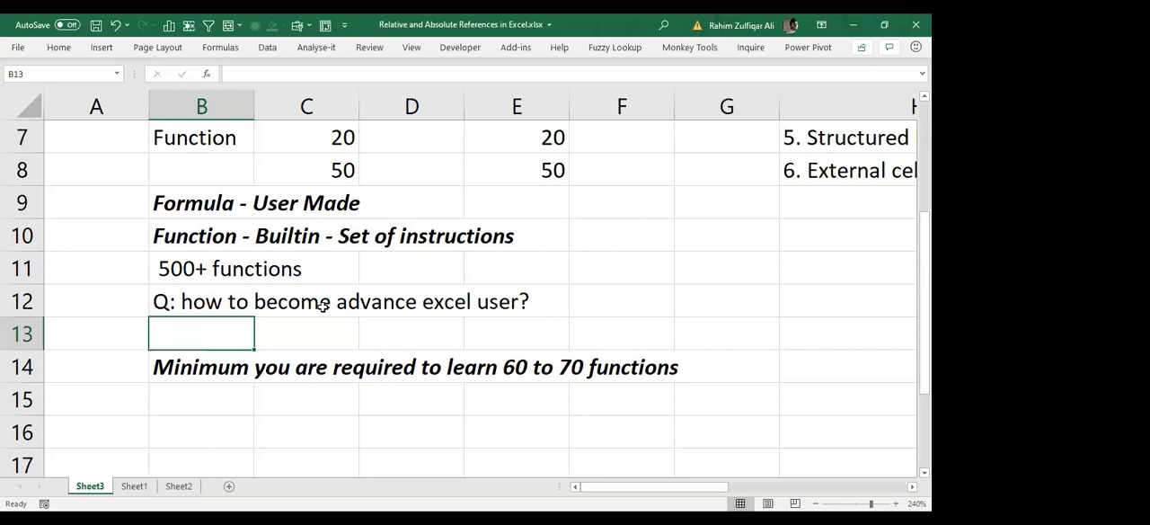
{"action": "key", "text": "Down"}
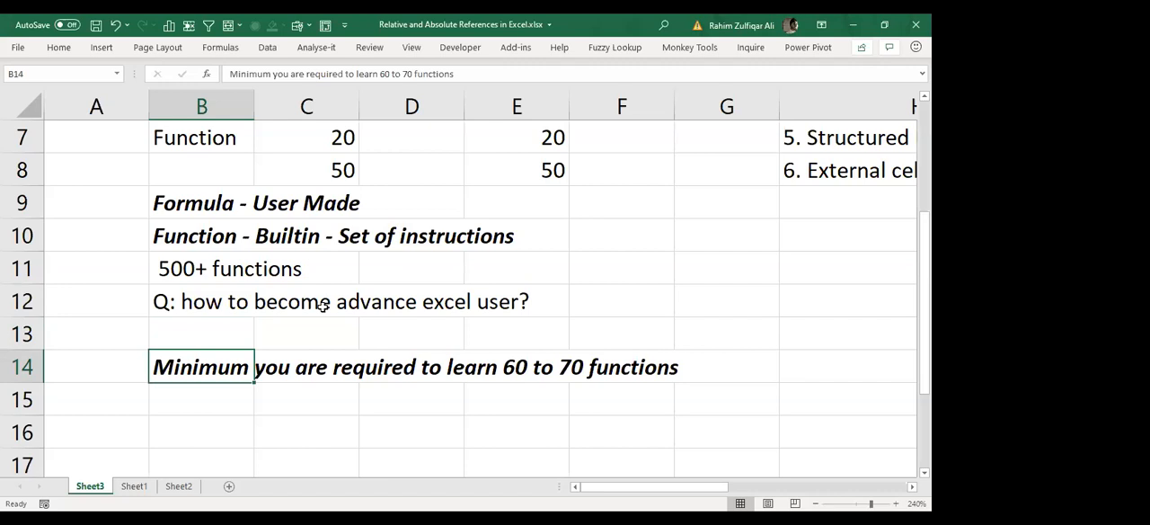
Step: Enter the note "X ADVANCE USER | NOW SMART USER" in cell B13, between the question and its answer
{"action": "key", "text": "Up"}
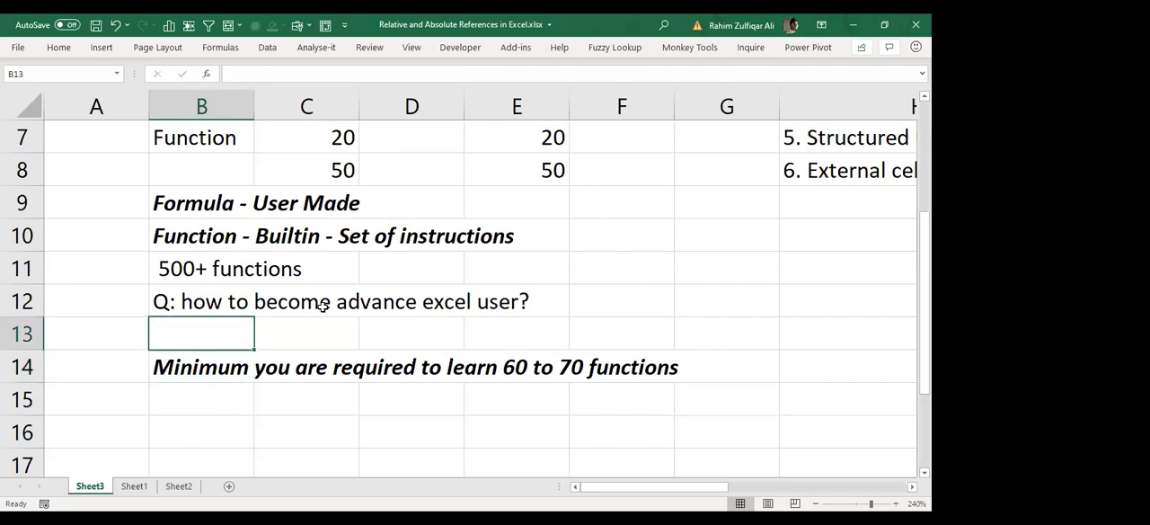
{"action": "type", "text": "x"}
{"action": "key", "text": "BackSpace"}
{"action": "type", "text": "X A"}
{"action": "key", "text": "BackSpace"}
{"action": "type", "text": "DVANCE "}
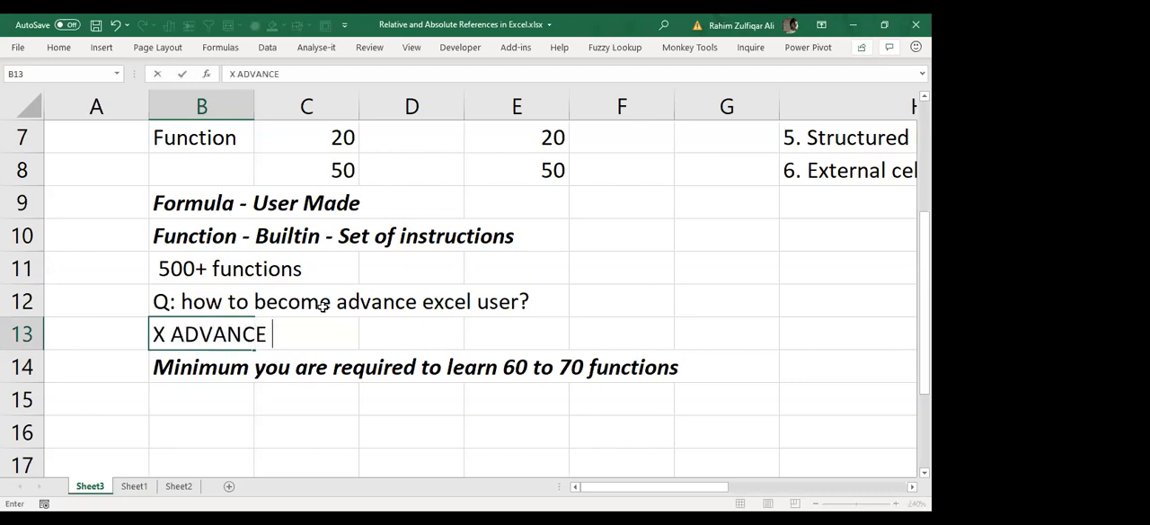
{"action": "type", "text": "USER |"}
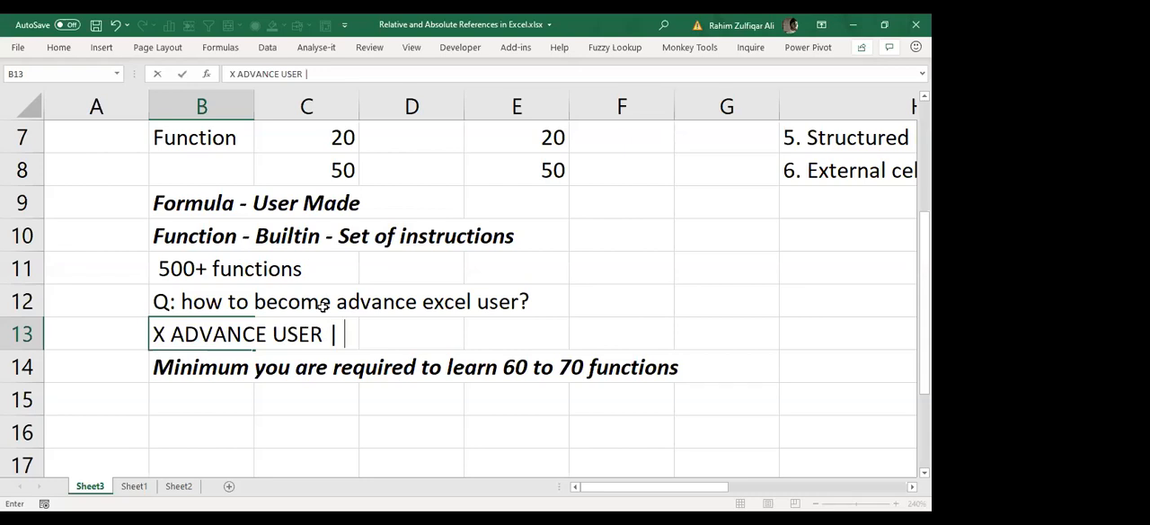
{"action": "type", "text": " NOW SMART USER"}
{"action": "key", "text": "BackSpace"}
{"action": "key", "text": "BackSpace"}
{"action": "type", "text": "RT USER"}
{"action": "key", "text": "Return"}
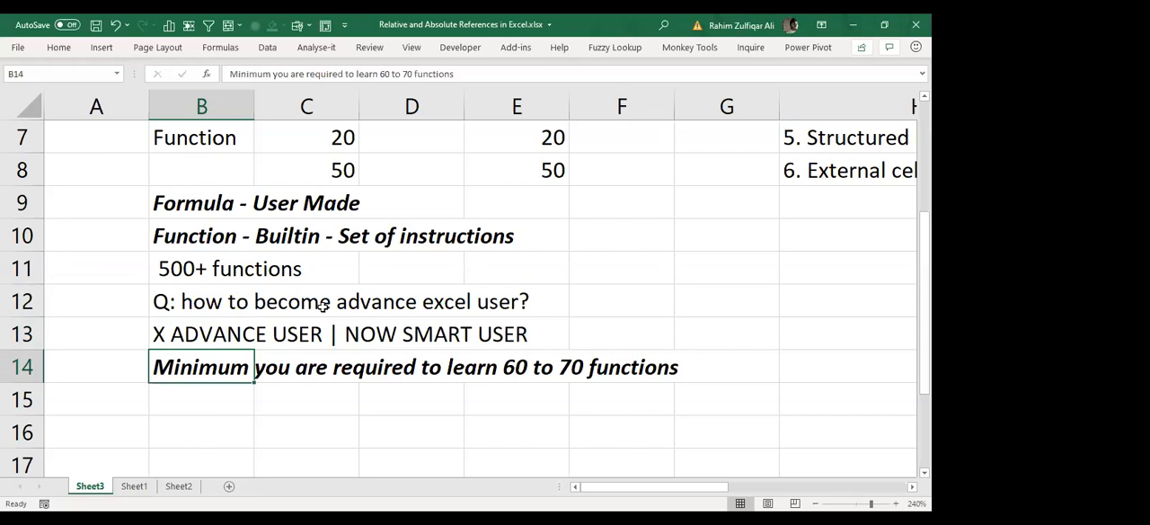
Step: Review the notes on becoming an advanced user in cells B12 to B14 and the examples above them
{"action": "left_click", "coordinate": [102, 48]}
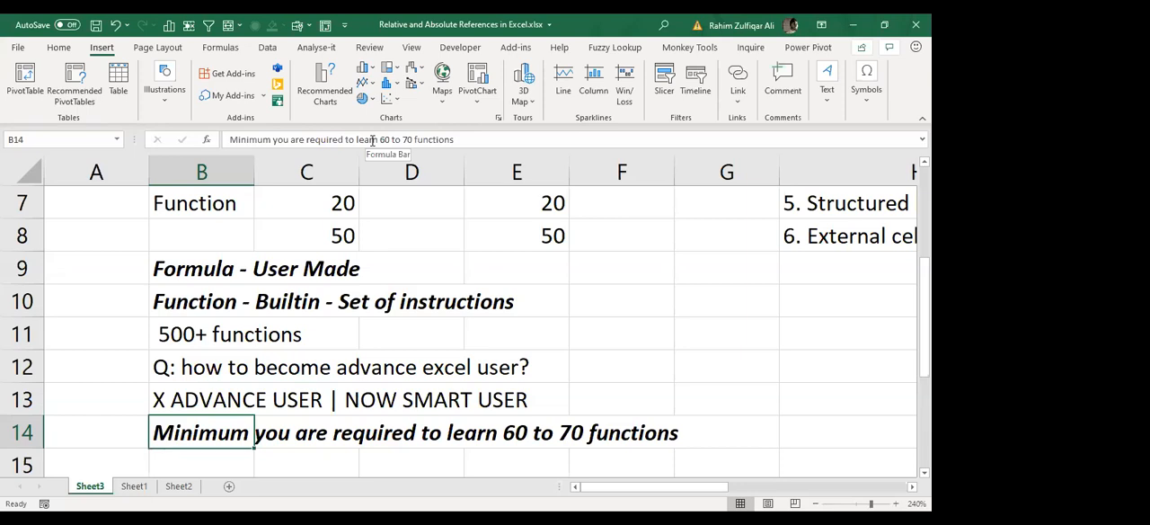
{"action": "left_click", "coordinate": [372, 400]}
{"action": "left_click", "coordinate": [551, 326]}
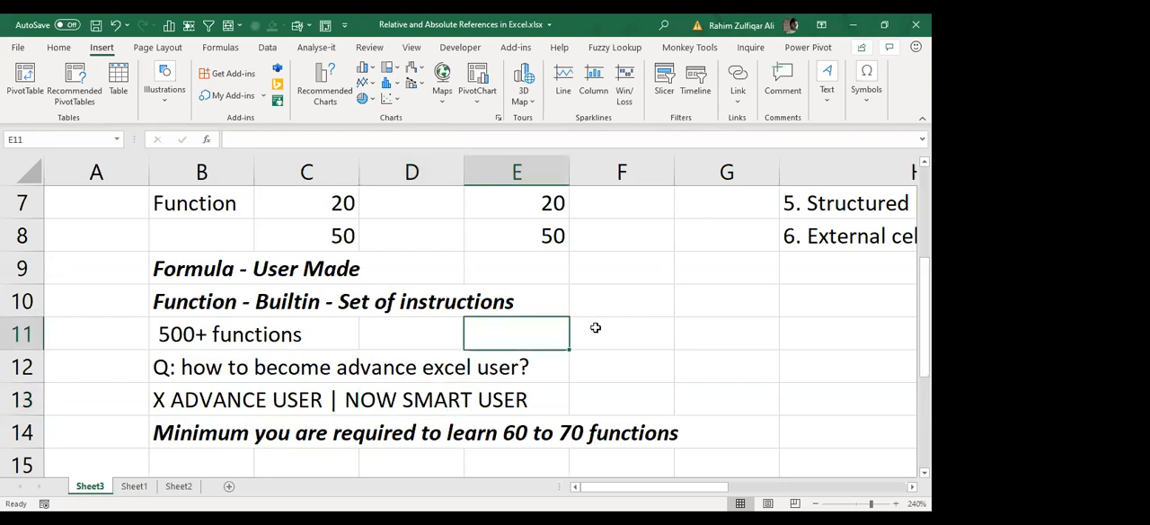
{"action": "key", "text": "Up"}
{"action": "key", "text": "Up"}
{"action": "key", "text": "Up"}
{"action": "key", "text": "Up"}
{"action": "key", "text": "Up"}
{"action": "key", "text": "Up"}
{"action": "key", "text": "Up"}
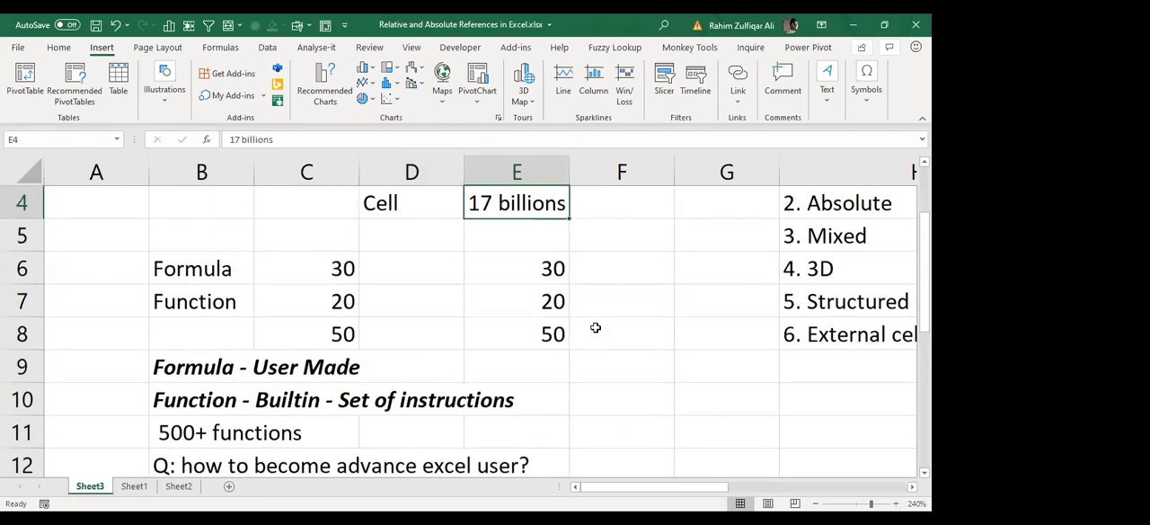
{"action": "key", "text": "Down"}
{"action": "key", "text": "Down"}
{"action": "key", "text": "Down"}
{"action": "key", "text": "Down"}
{"action": "key", "text": "Down"}
{"action": "key", "text": "Down"}
{"action": "key", "text": "Down"}
{"action": "key", "text": "Down"}
{"action": "key", "text": "Down"}
{"action": "key", "text": "Down"}
{"action": "key", "text": "Down"}
{"action": "key", "text": "Left"}
{"action": "key", "text": "Left"}
{"action": "key", "text": "Left"}
{"action": "key", "text": "Left"}
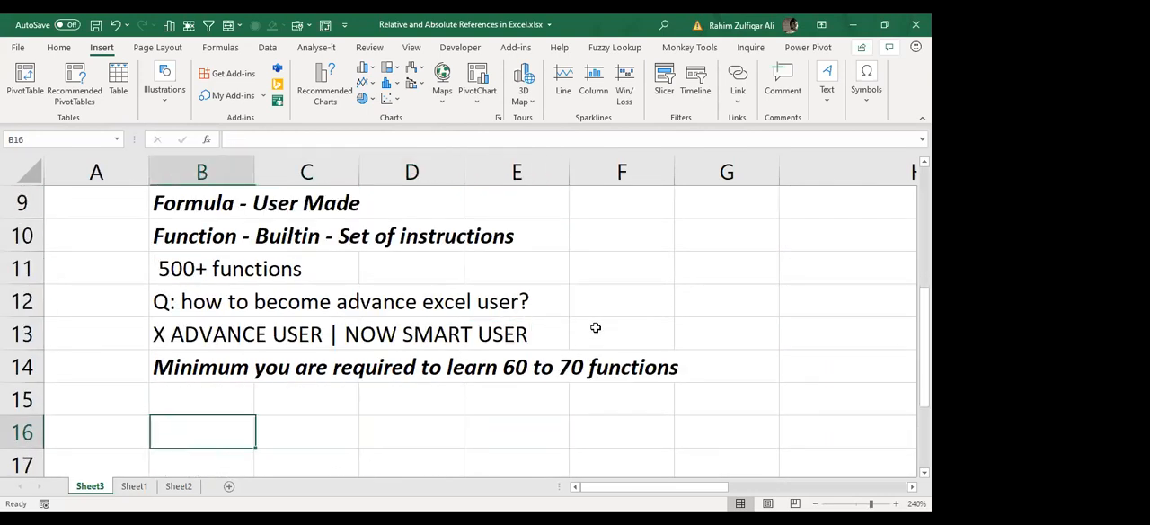
{"action": "key", "text": "Up"}
{"action": "key", "text": "Up"}
{"action": "key", "text": "Up"}
{"action": "key", "text": "Up"}
{"action": "key", "text": "Down"}
{"action": "key", "text": "Right"}
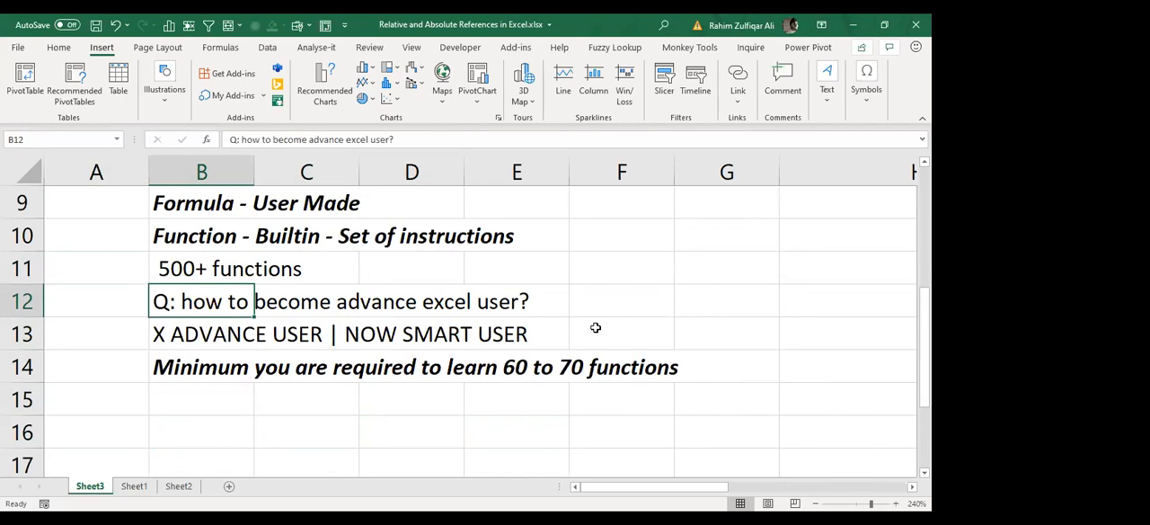
{"action": "key", "text": "Down"}
{"action": "key", "text": "Down"}
{"action": "key", "text": "Down"}
{"action": "key", "text": "Up"}
{"action": "key", "text": "Up"}
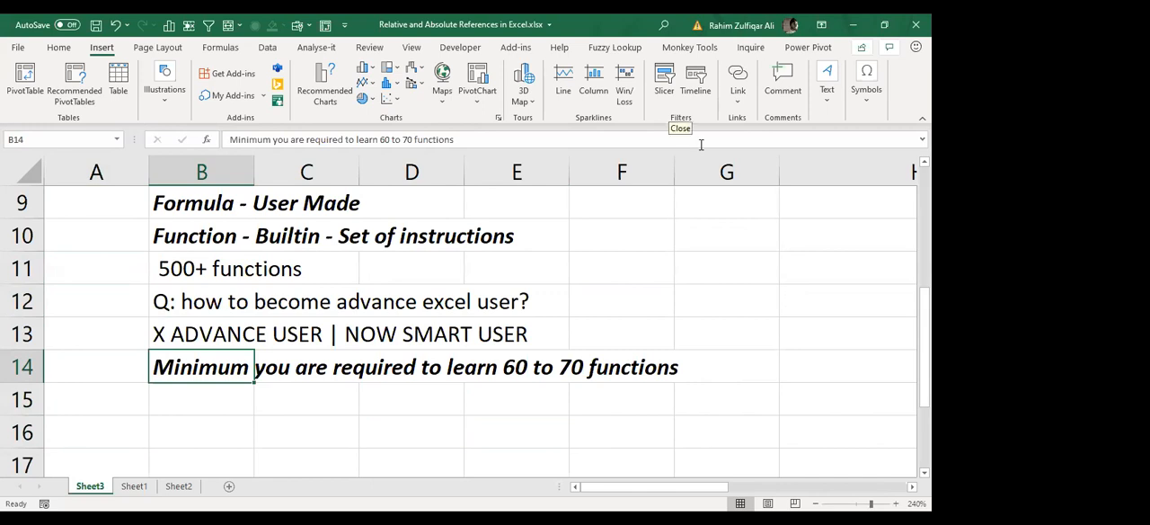
Step: Review the formula and function examples in rows 6 to 8 and their definitions in cells B9 and B10
{"action": "left_click", "coordinate": [552, 266]}
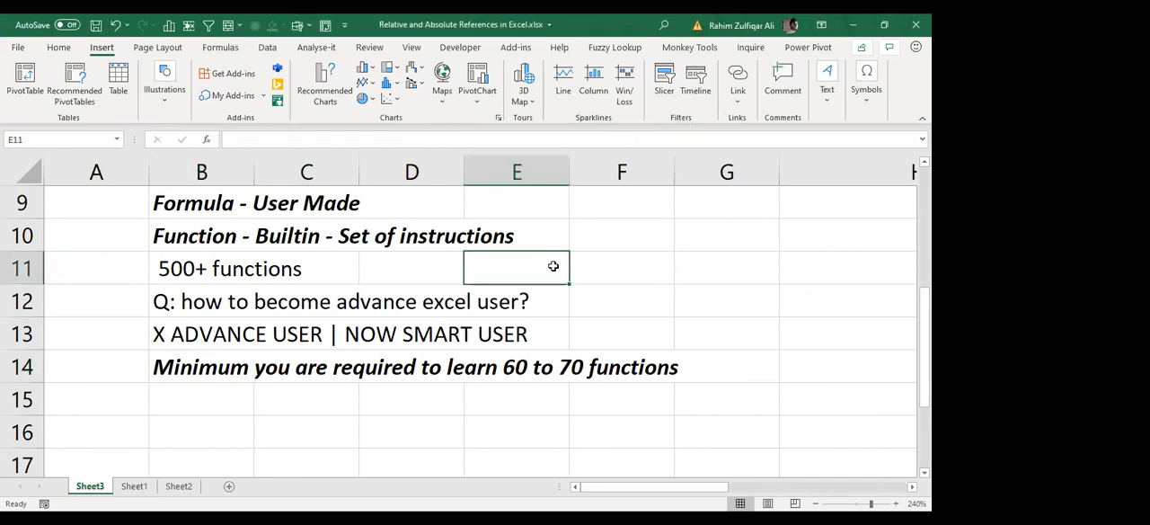
{"action": "key", "text": "Up"}
{"action": "key", "text": "Up"}
{"action": "key", "text": "Up"}
{"action": "key", "text": "Up"}
{"action": "key", "text": "Up"}
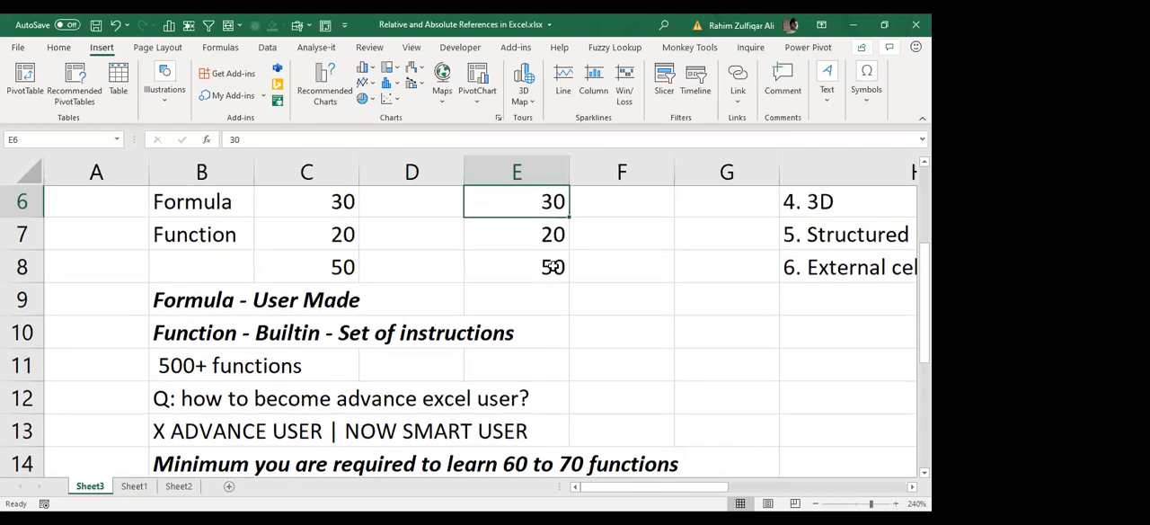
{"action": "key", "text": "Left"}
{"action": "key", "text": "Left"}
{"action": "key", "text": "Down"}
{"action": "key", "text": "Down"}
{"action": "key", "text": "Down"}
{"action": "key", "text": "Down"}
{"action": "key", "text": "Left"}
{"action": "key", "text": "Up"}
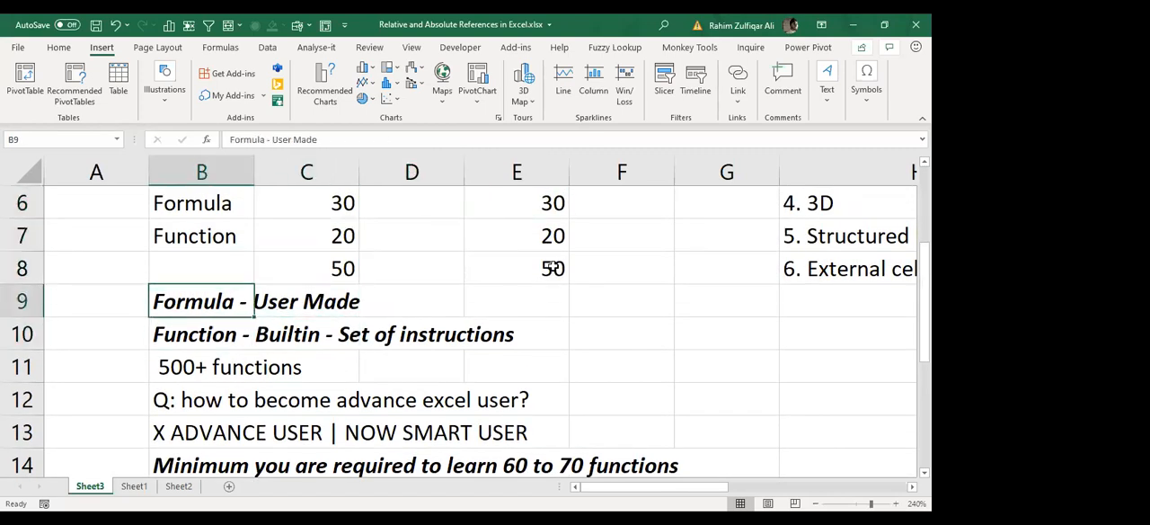
{"action": "key", "text": "Down"}
Step: Enter the heading "Function - set of instructions" in cell O2 and format it as bold and italic
{"action": "key", "text": "Right"}
{"action": "key", "text": "Right"}
{"action": "key", "text": "Right"}
{"action": "key", "text": "Right"}
{"action": "key", "text": "Right"}
{"action": "key", "text": "Right"}
{"action": "key", "text": "Right"}
{"action": "key", "text": "Right"}
{"action": "key", "text": "Right"}
{"action": "key", "text": "Right"}
{"action": "key", "text": "Right"}
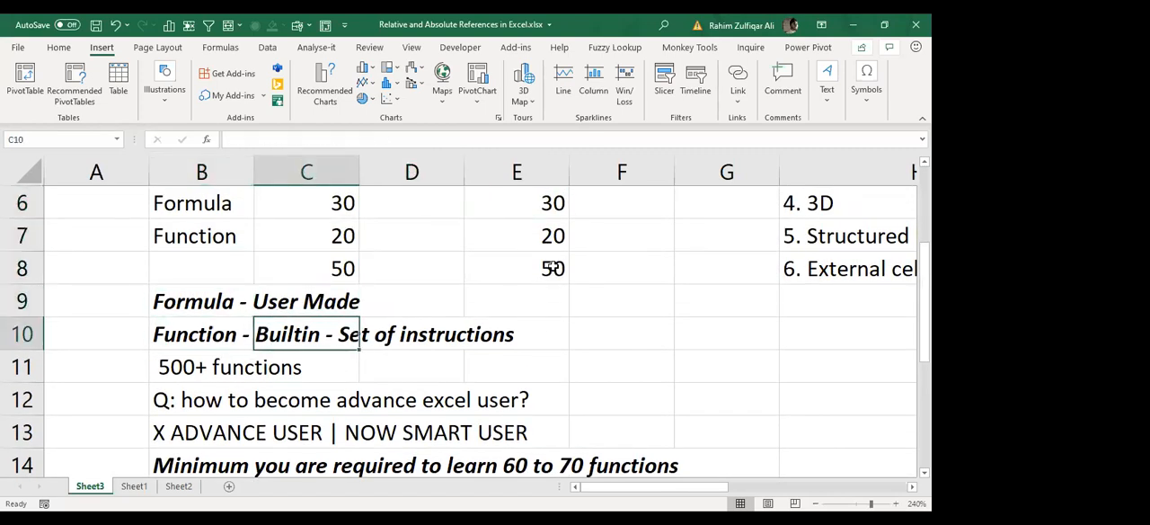
{"action": "key", "text": "Right"}
{"action": "key", "text": "Right"}
{"action": "key", "text": "Left"}
{"action": "key", "text": "Left"}
{"action": "key", "text": "Left"}
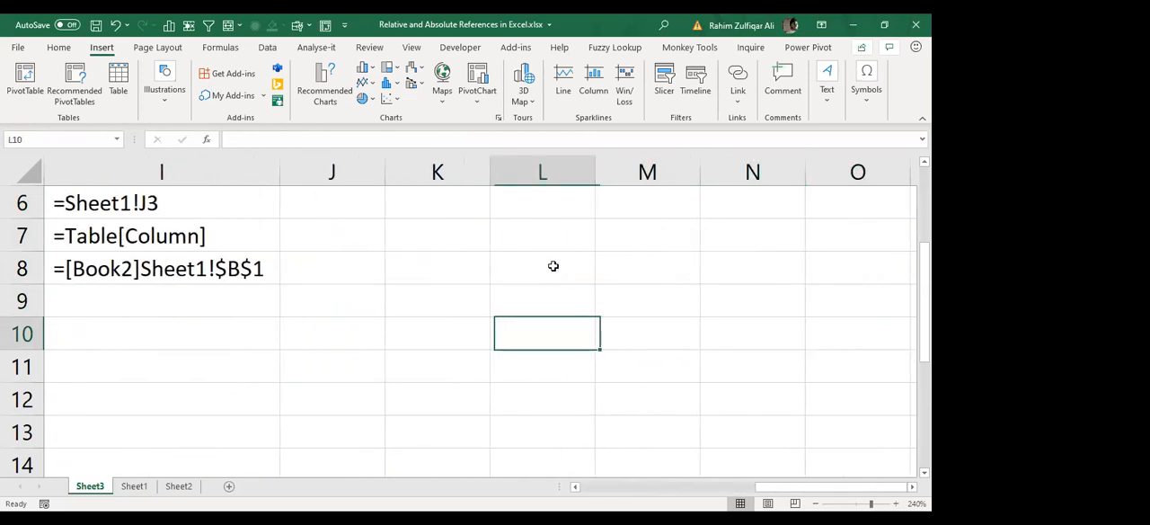
{"action": "key", "text": "Up"}
{"action": "key", "text": "Up"}
{"action": "key", "text": "Up"}
{"action": "key", "text": "Up"}
{"action": "key", "text": "Up"}
{"action": "key", "text": "Up"}
{"action": "key", "text": "Up"}
{"action": "key", "text": "Up"}
{"action": "key", "text": "Up"}
{"action": "key", "text": "Right"}
{"action": "key", "text": "Right"}
{"action": "key", "text": "Right"}
{"action": "key", "text": "Right"}
{"action": "key", "text": "Right"}
{"action": "key", "text": "Right"}
{"action": "key", "text": "Right"}
{"action": "key", "text": "Right"}
{"action": "key", "text": "Right"}
{"action": "key", "text": "Right"}
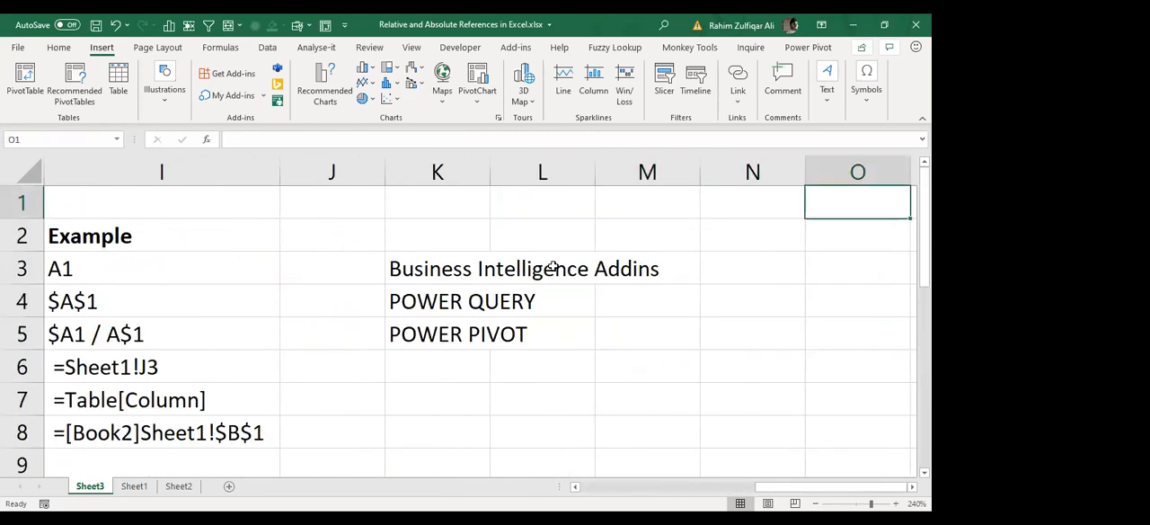
{"action": "key", "text": "Left"}
{"action": "key", "text": "Left"}
{"action": "key", "text": "Left"}
{"action": "key", "text": "Left"}
{"action": "key", "text": "Left"}
{"action": "key", "text": "Left"}
{"action": "key", "text": "Left"}
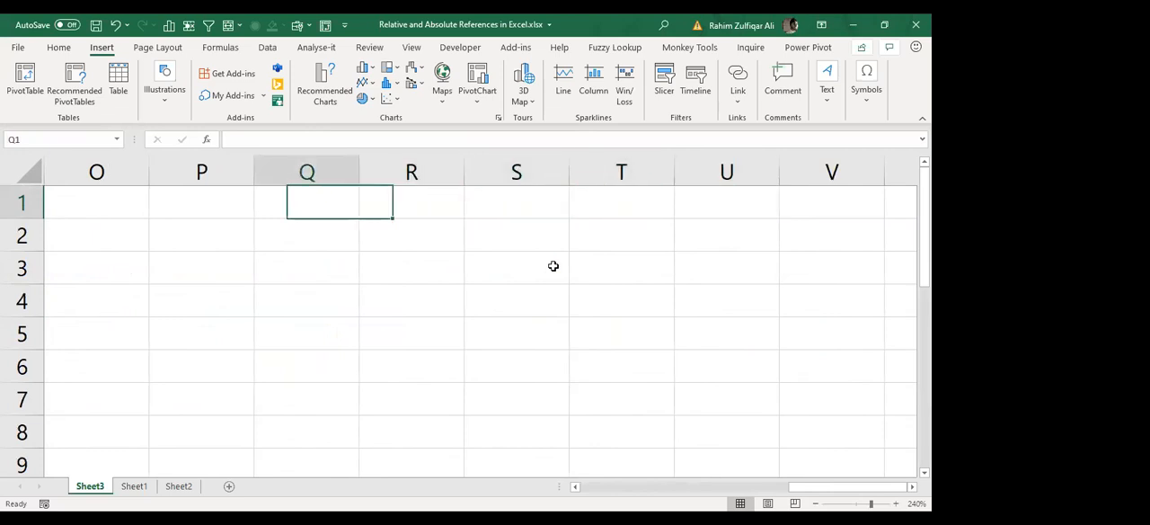
{"action": "key", "text": "Down"}
{"action": "type", "text": "Function"}
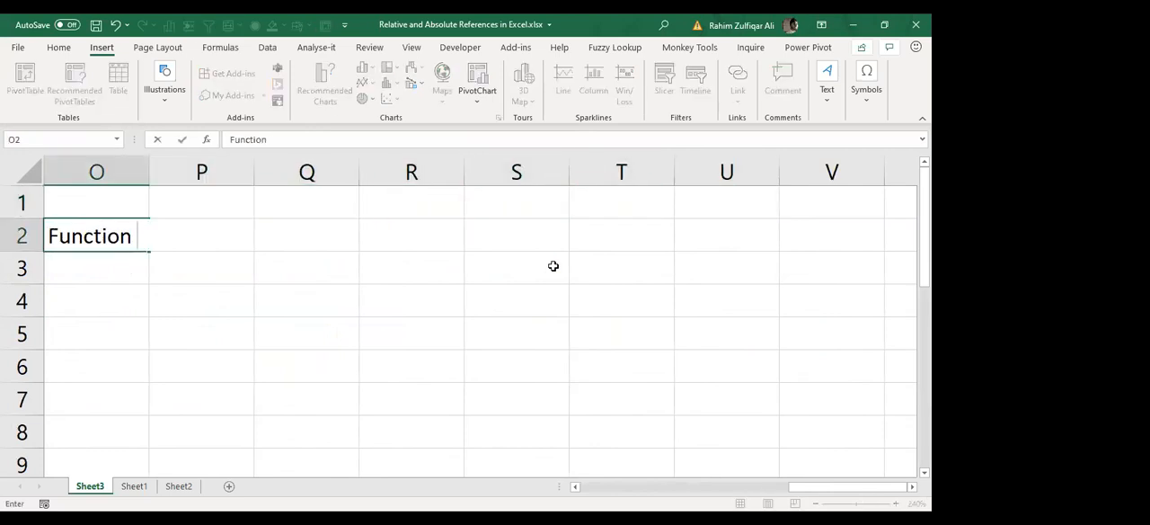
{"action": "type", "text": " - set o"}
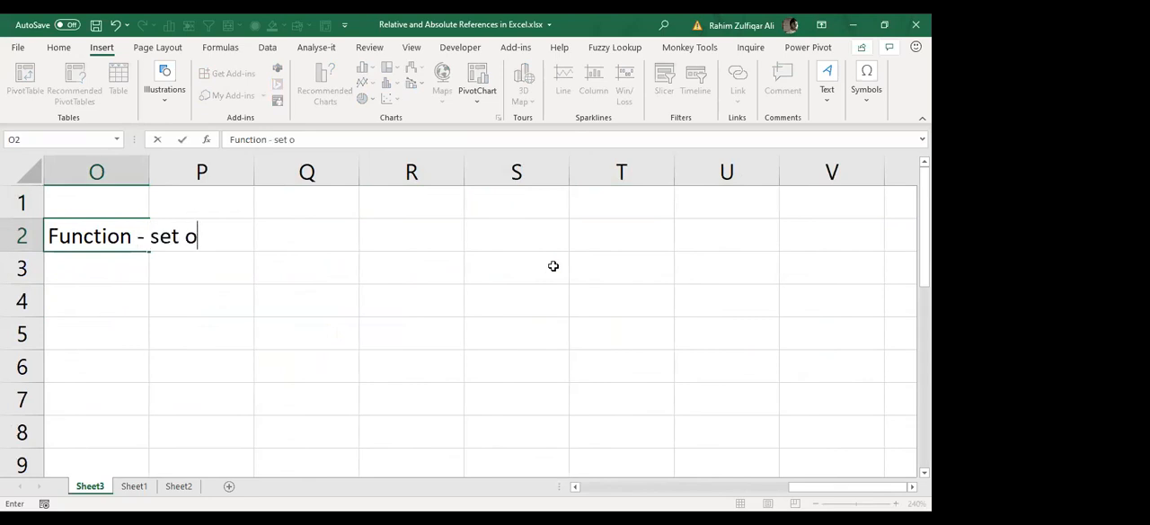
{"action": "type", "text": "f instructions"}
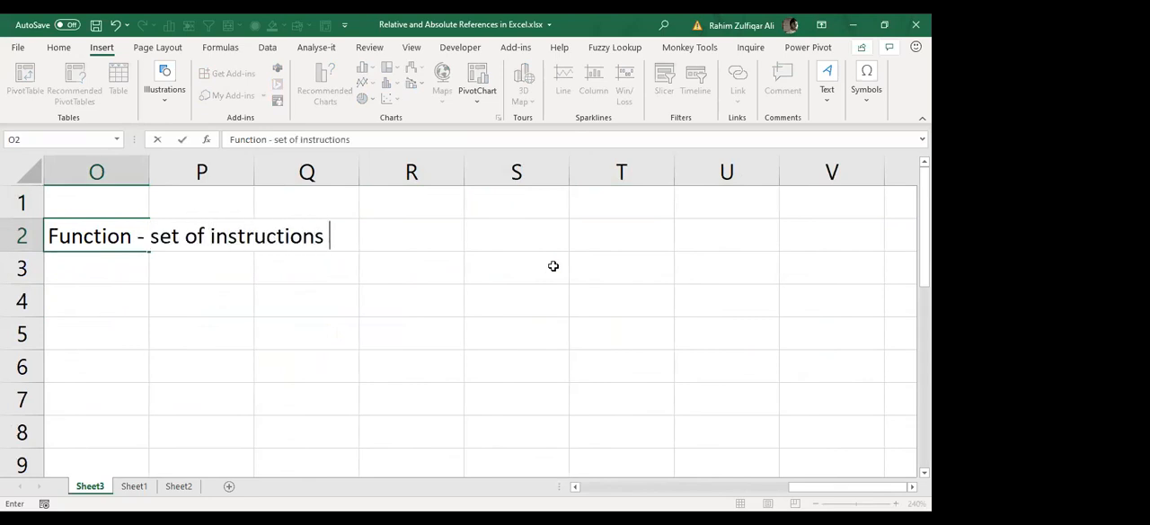
{"action": "key", "text": "ctrl+Return"}
{"action": "key", "text": "ctrl+b"}
{"action": "key", "text": "ctrl+i"}
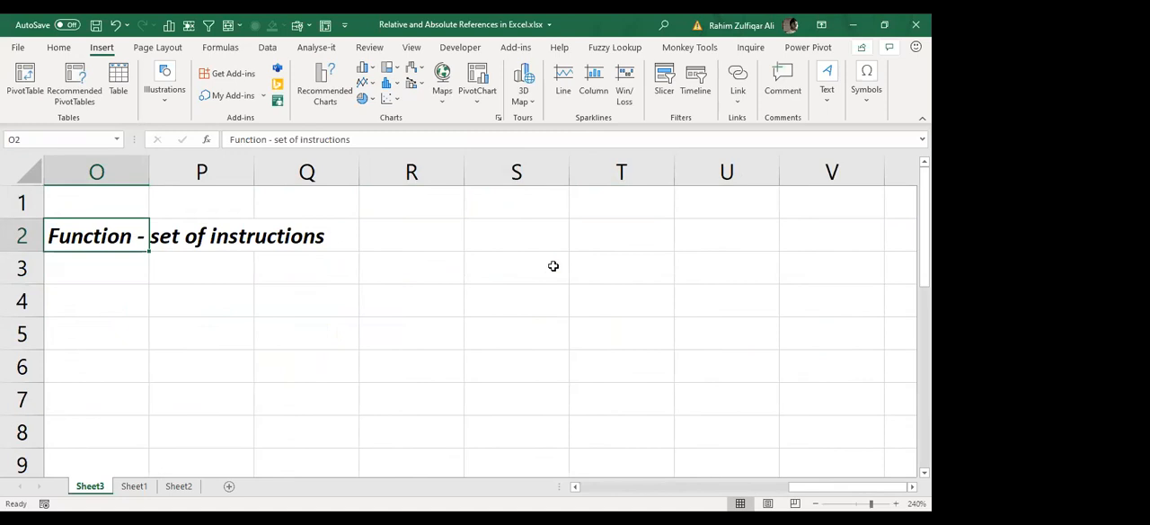
{"action": "key", "text": "Down"}
{"action": "key", "text": "Right"}
{"action": "key", "text": "Right"}
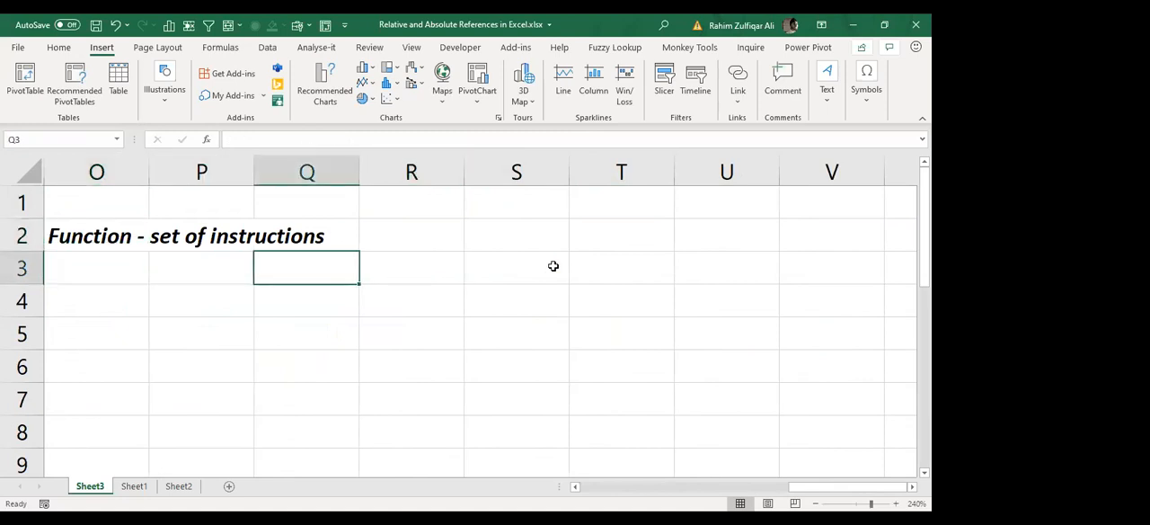
{"action": "type", "text": "=i"}
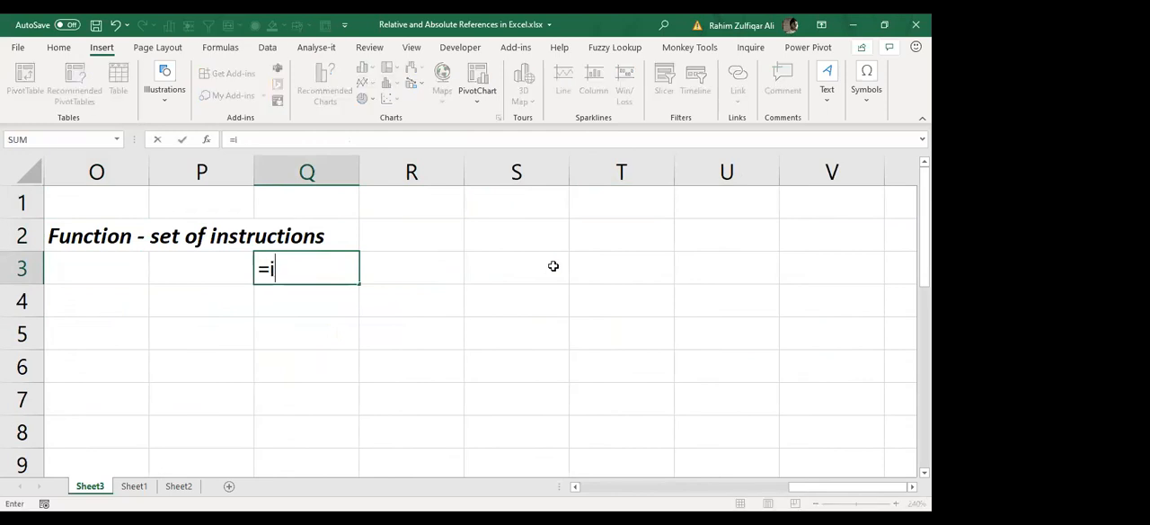
{"action": "key", "text": "Tab"}
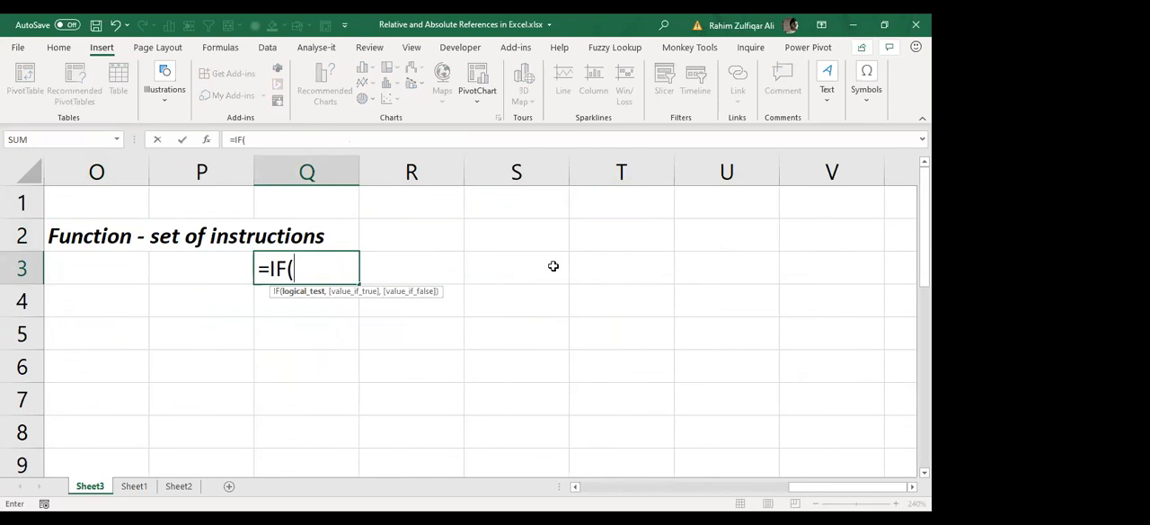
{"action": "key", "text": "Escape"}
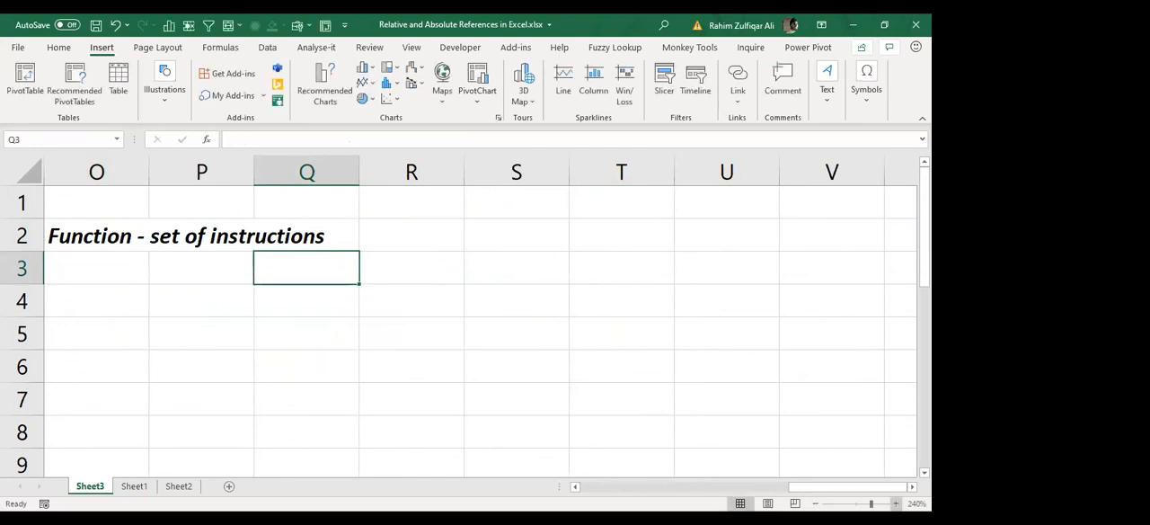
Step: Start an IF function formula in cell P3, below the function heading, with "=IF("
{"action": "left_click", "coordinate": [897, 504]}
{"action": "left_click", "coordinate": [896, 504]}
{"action": "left_click", "coordinate": [896, 503]}
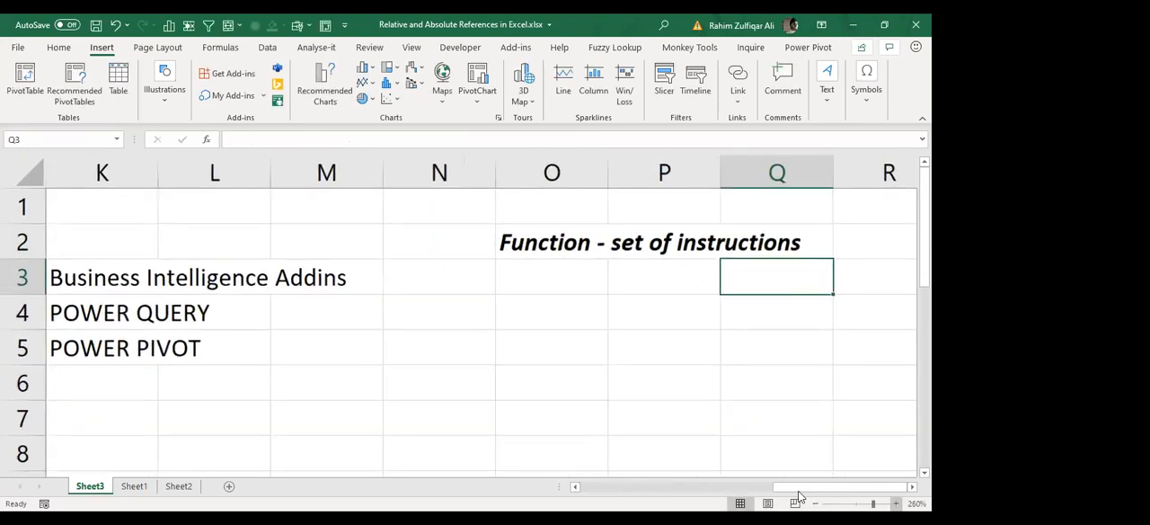
{"action": "left_click", "coordinate": [896, 504]}
{"action": "left_click", "coordinate": [913, 487]}
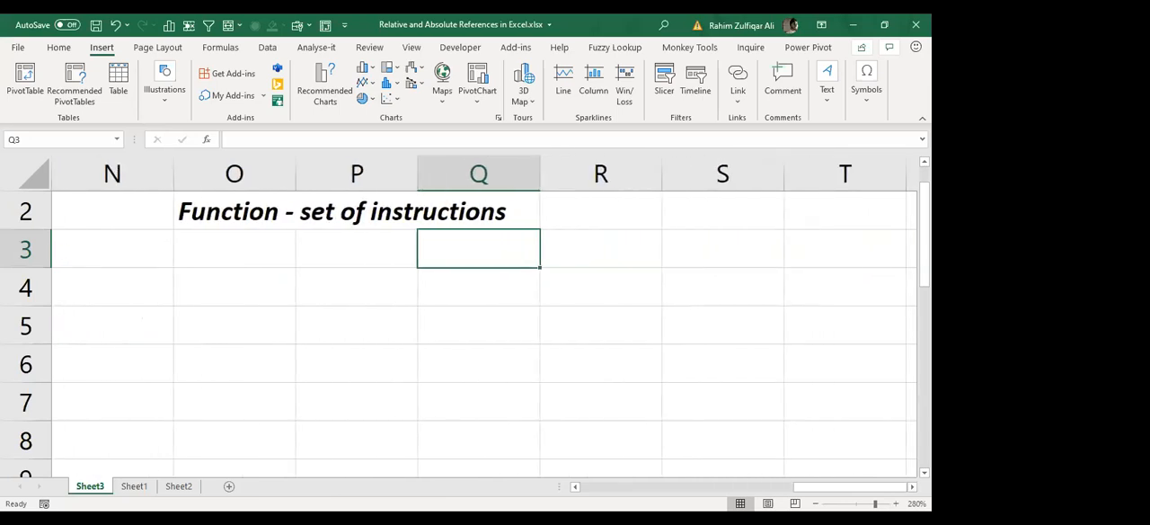
{"action": "scroll", "coordinate": [419, 303], "scroll_direction": "up", "scroll_amount": 1}
{"action": "left_click", "coordinate": [393, 295]}
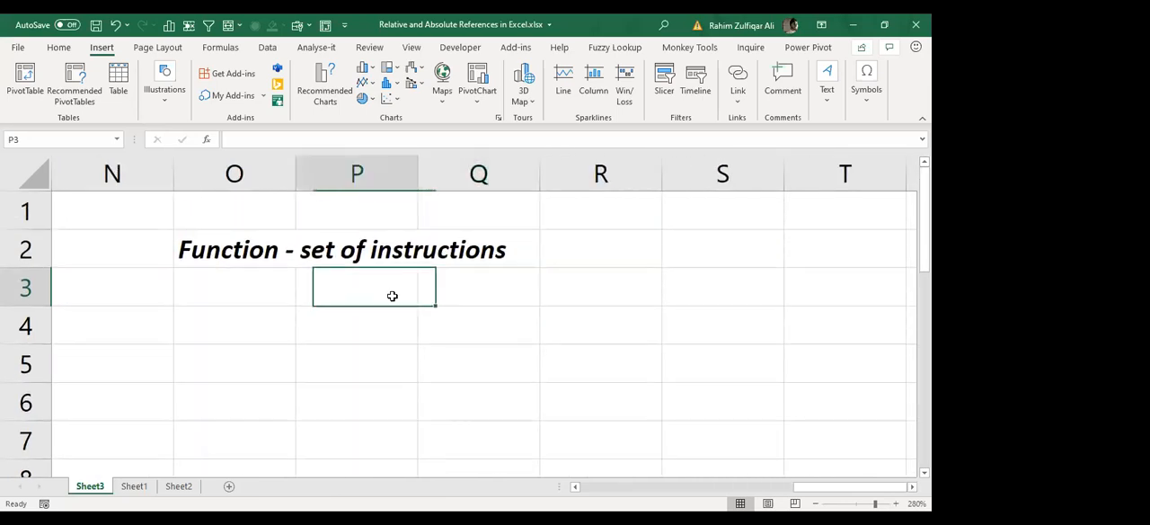
{"action": "type", "text": "="}
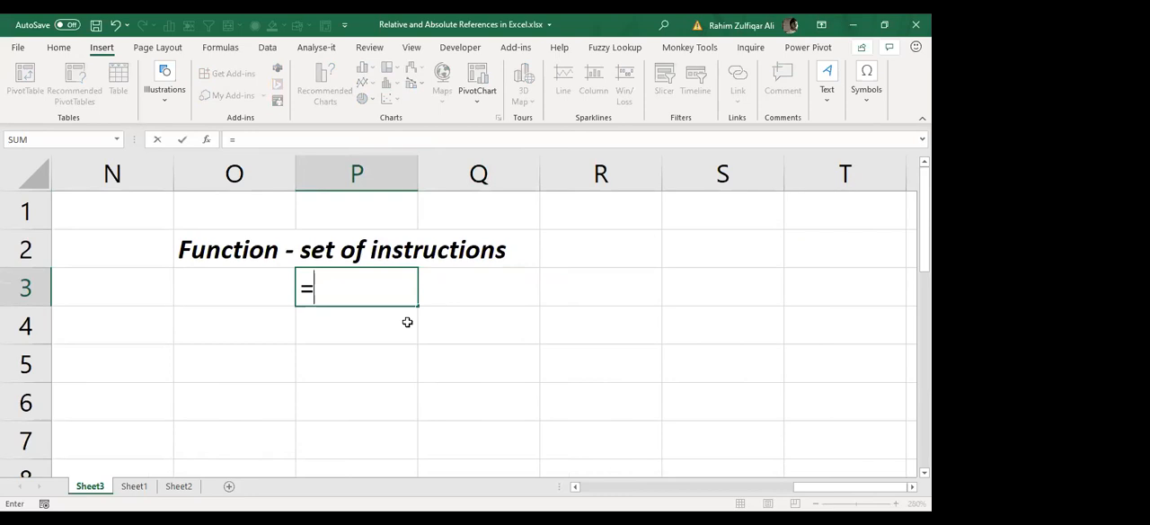
{"action": "type", "text": "IF("}
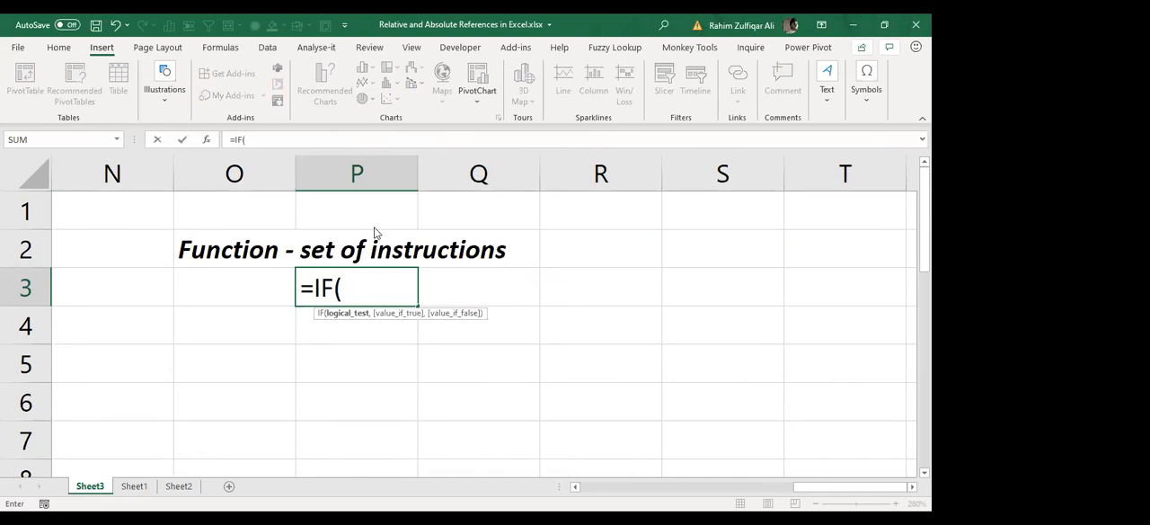
Step: Examine the function name and opening parenthesis of the IF formula in cell P3
{"action": "key", "text": "alt+Tab"}
{"action": "left_click", "coordinate": [314, 288]}
{"action": "left_click_drag", "start_coordinate": [314, 288], "coordinate": [334, 286]}
{"action": "left_click", "coordinate": [332, 286]}
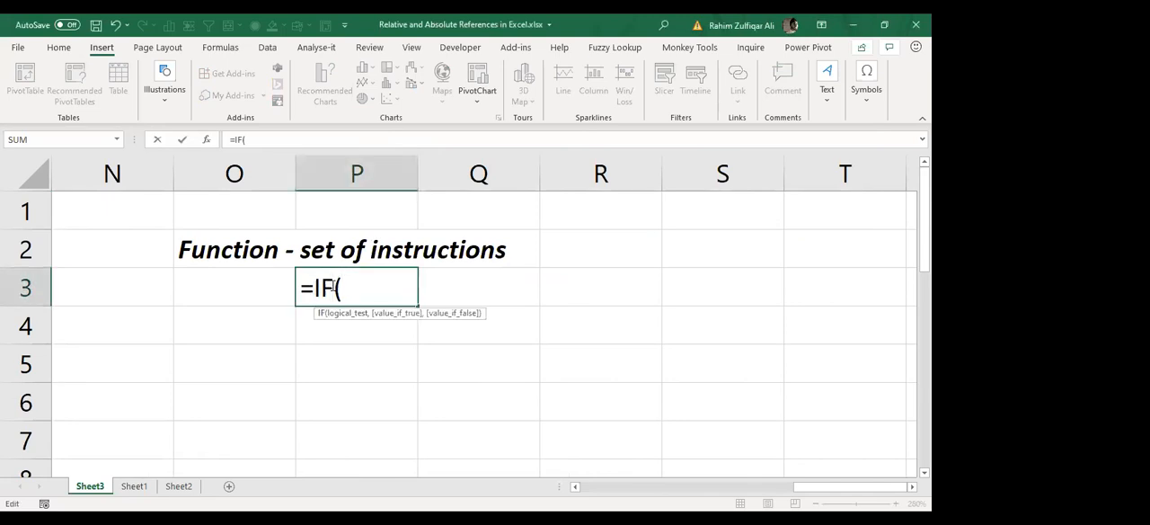
{"action": "left_click", "coordinate": [367, 281]}
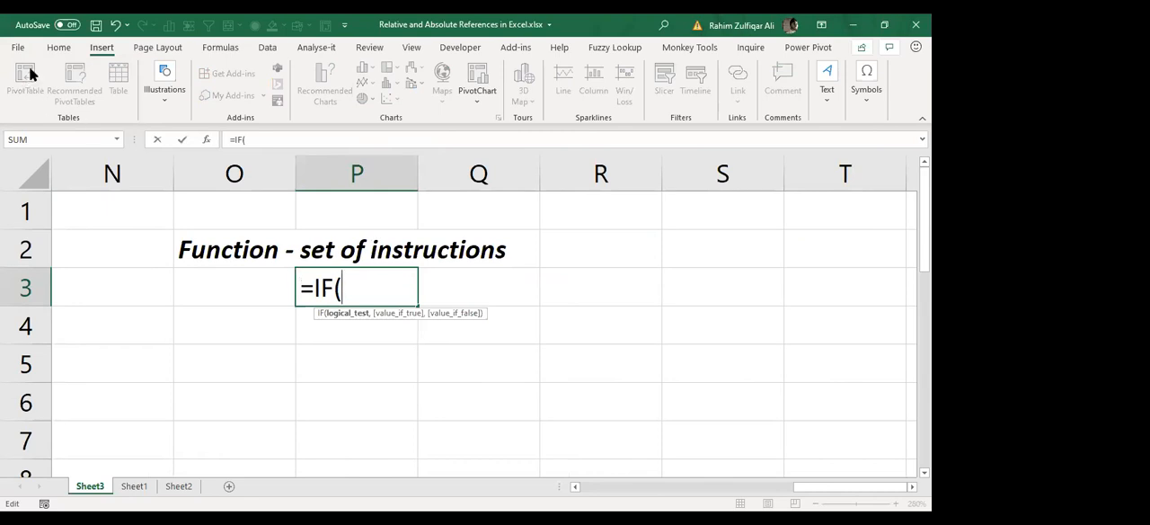
{"action": "key", "text": "alt+Tab"}
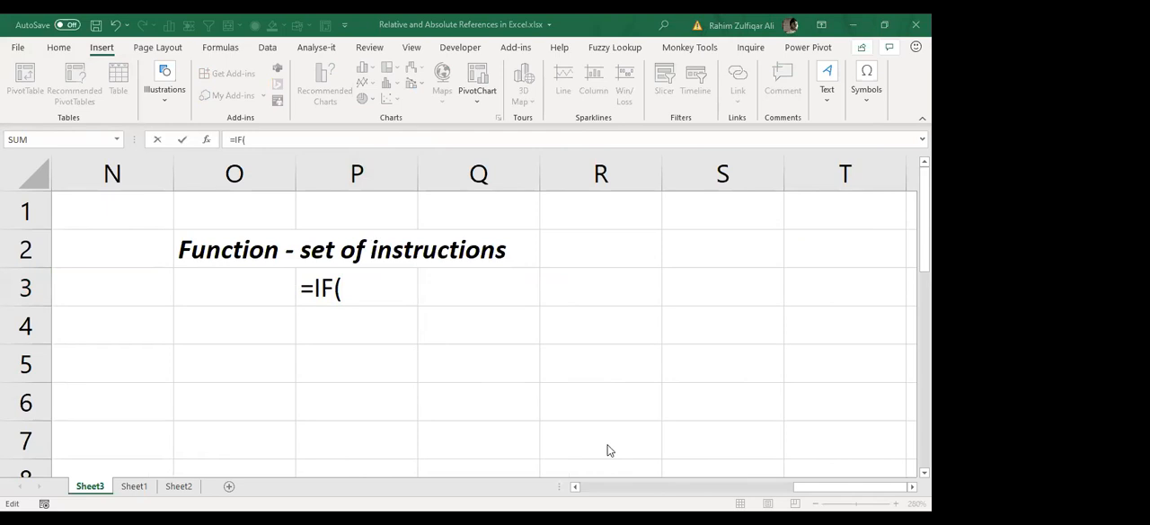
Step: Discard the unfinished IF formula in cell P3 and enter the text "function syntax" there instead
{"action": "key", "text": "alt+Tab"}
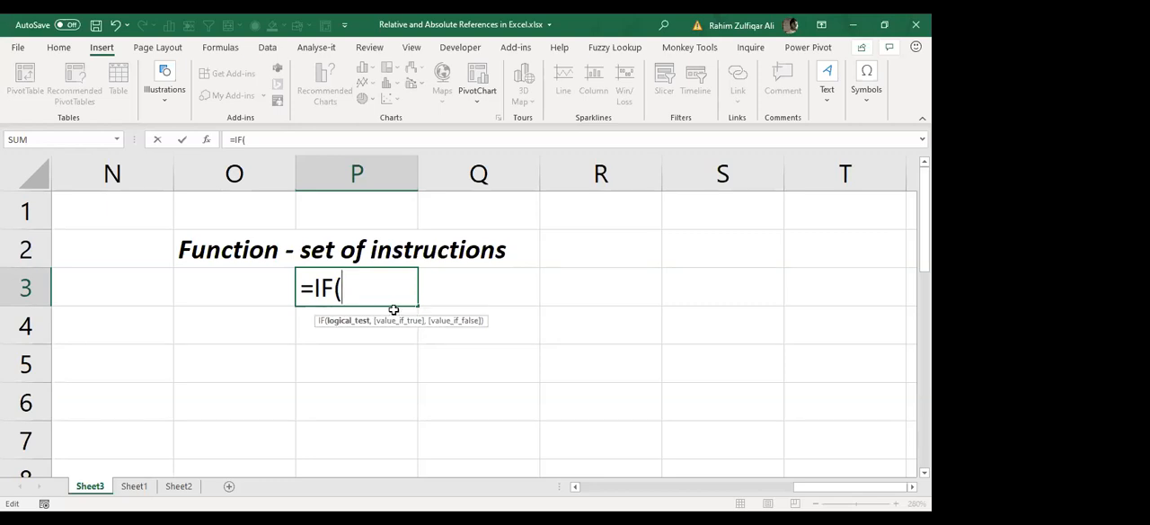
{"action": "key", "text": "Escape"}
{"action": "type", "text": "fiu"}
{"action": "key", "text": "BackSpace"}
{"action": "key", "text": "BackSpace"}
{"action": "type", "text": "unction suy"}
{"action": "key", "text": "BackSpace"}
{"action": "key", "text": "BackSpace"}
{"action": "type", "text": "yntax"}
{"action": "key", "text": "Return"}
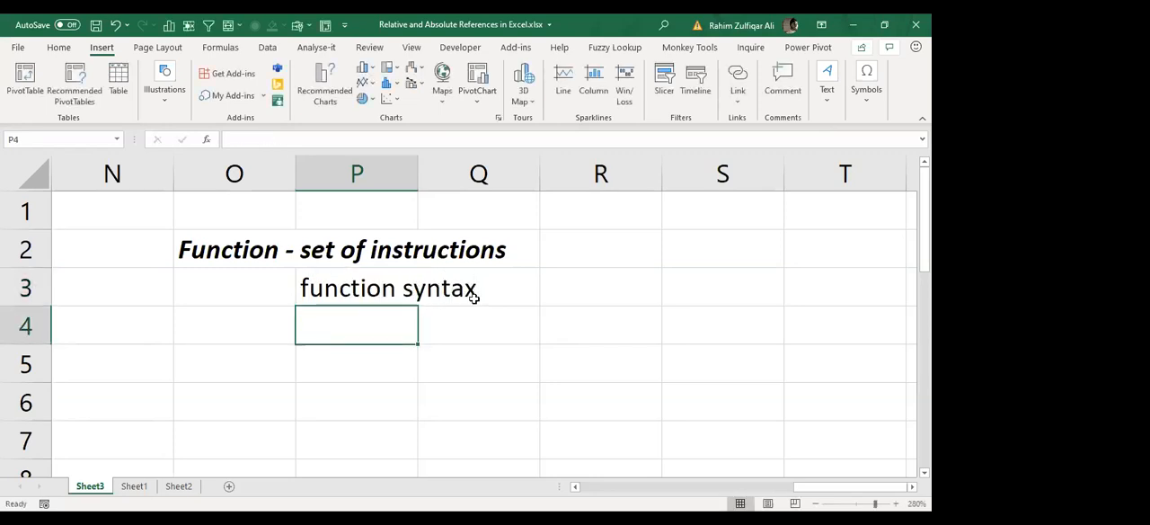
Step: Start "=VLOOKUP(" in cell P4, examine the function's argument syntax hint, and discard the formula
{"action": "type", "text": "="}
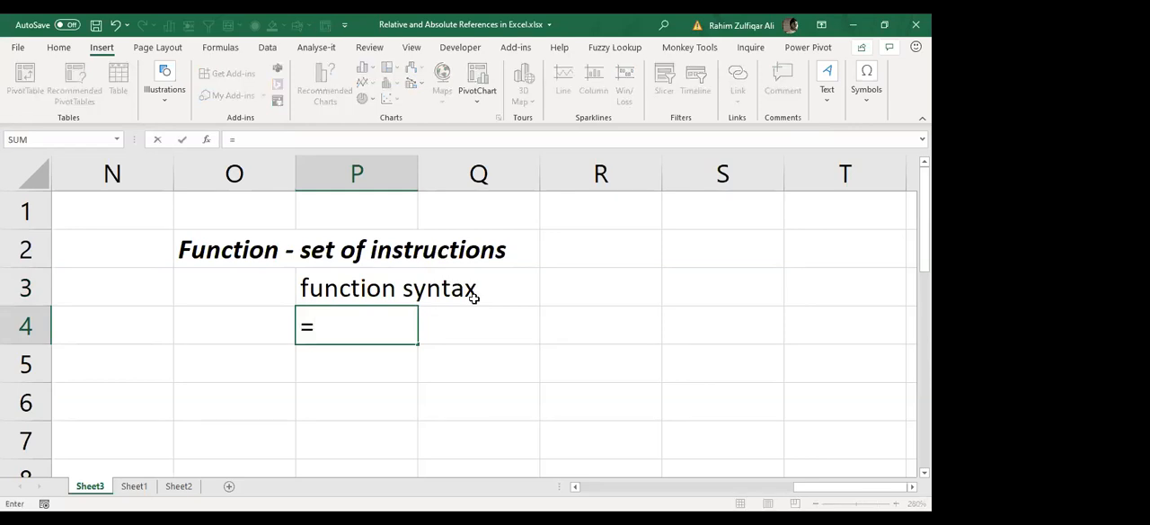
{"action": "type", "text": "VLOOKUP("}
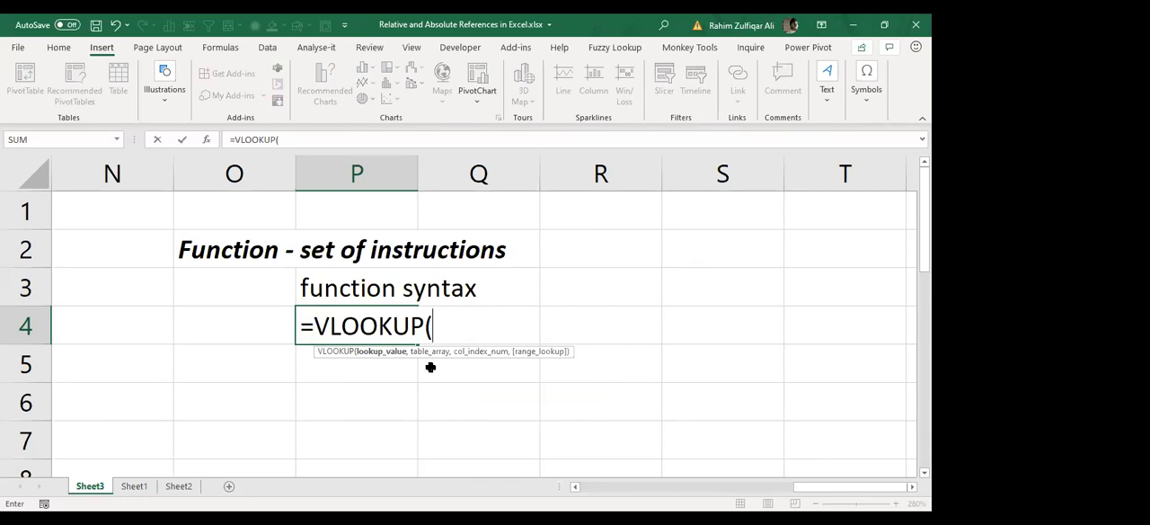
{"action": "left_click_drag", "start_coordinate": [448, 350], "coordinate": [551, 343]}
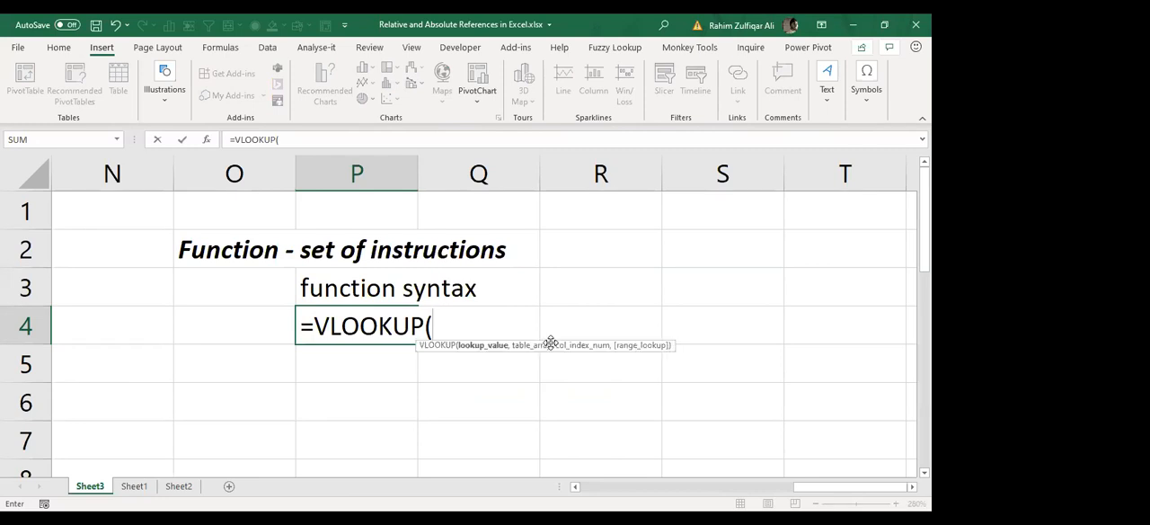
{"action": "left_click", "coordinate": [563, 342]}
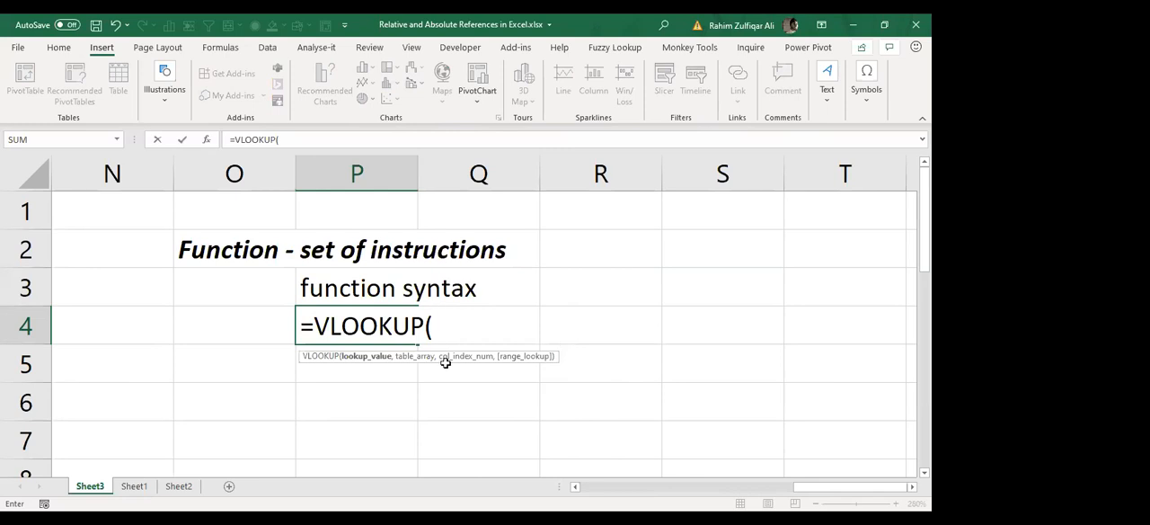
{"action": "key", "text": "Escape"}
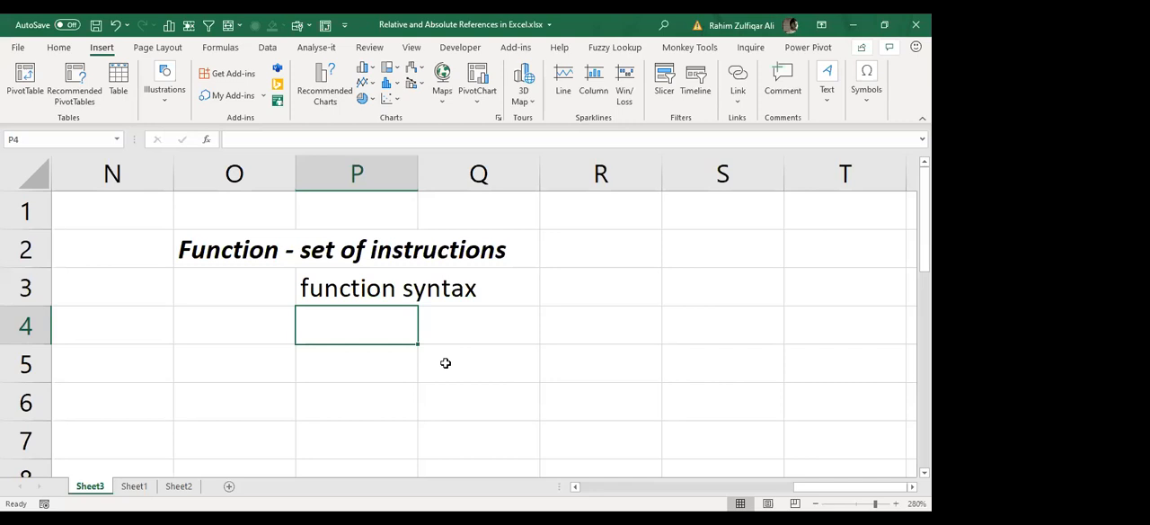
Step: Enter "function arguments" in cell P4 and format it as bold and italic
{"action": "key", "text": "Up"}
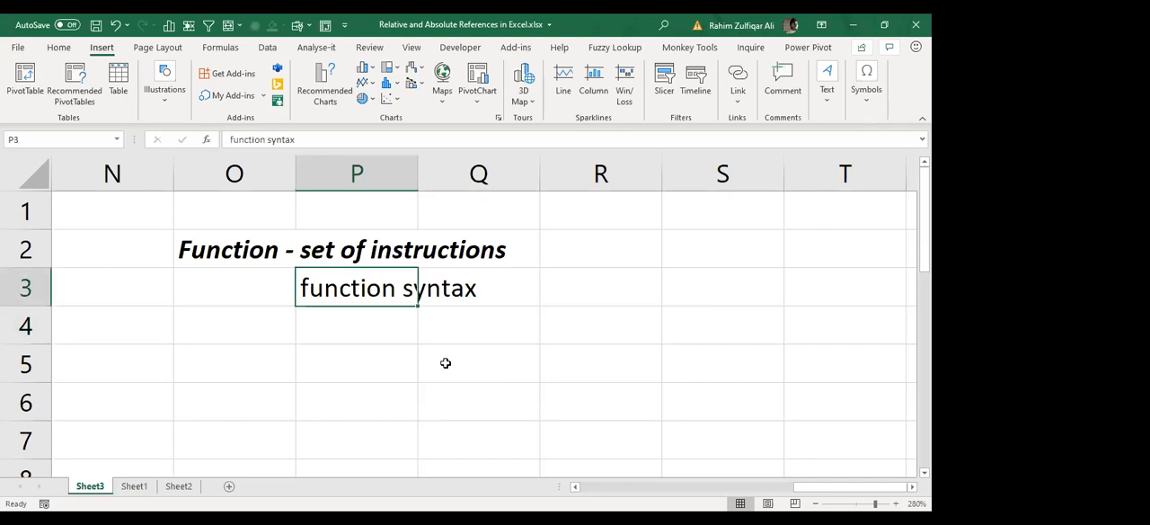
{"action": "key", "text": "Down"}
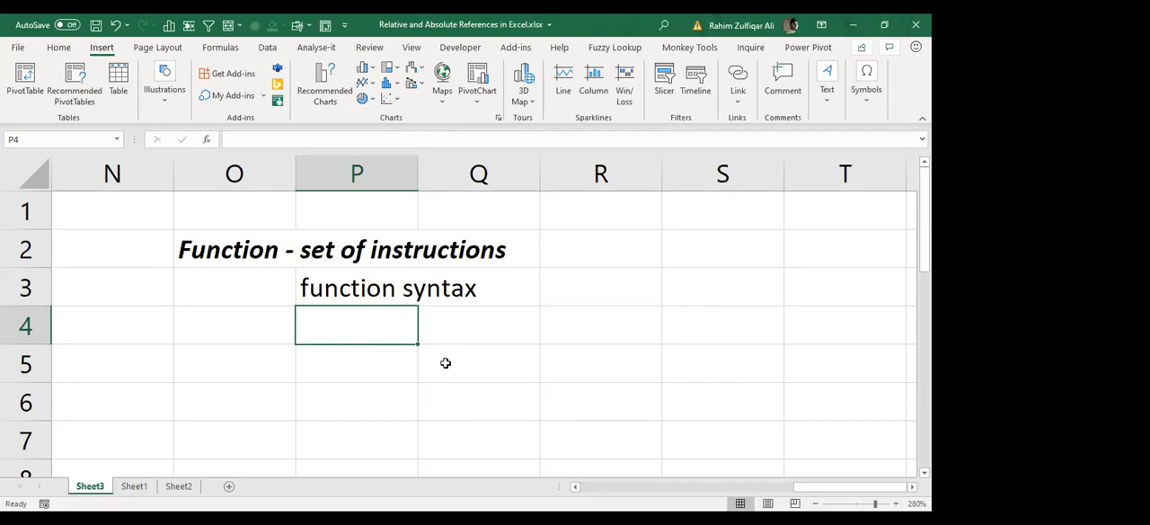
{"action": "type", "text": "function "}
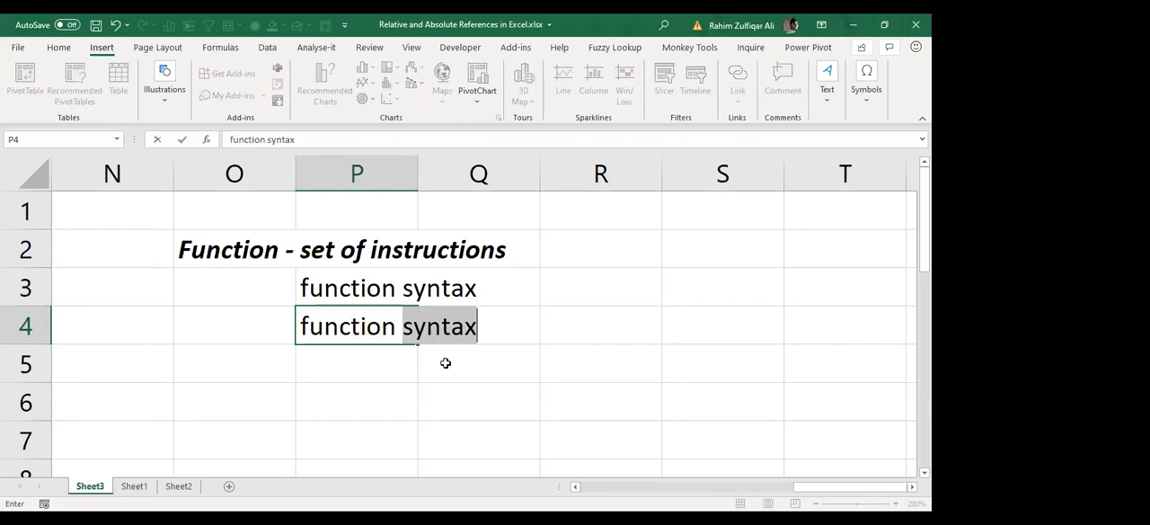
{"action": "type", "text": "arguments"}
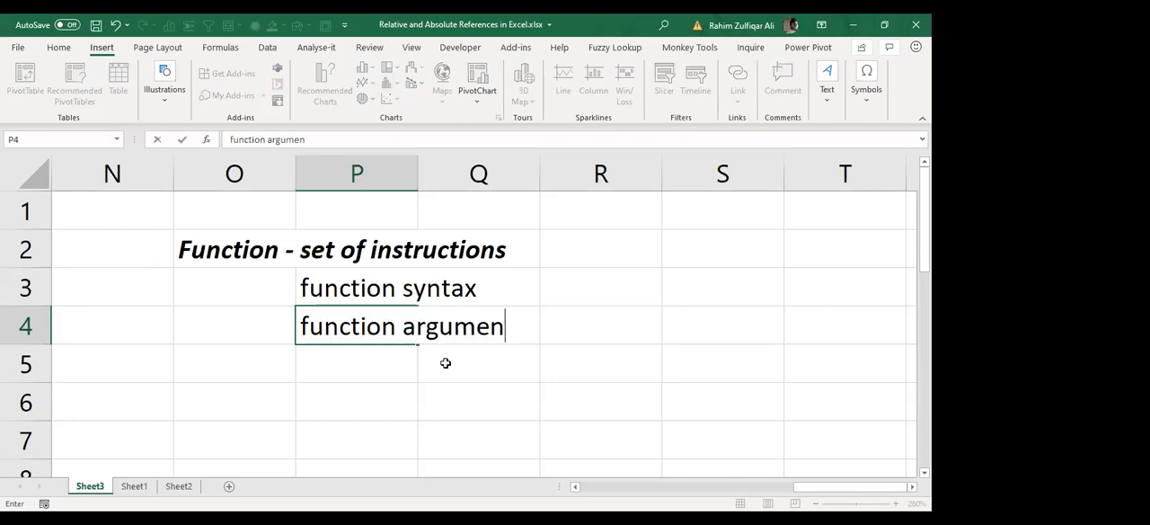
{"action": "key", "text": "Return"}
{"action": "key", "text": "Up"}
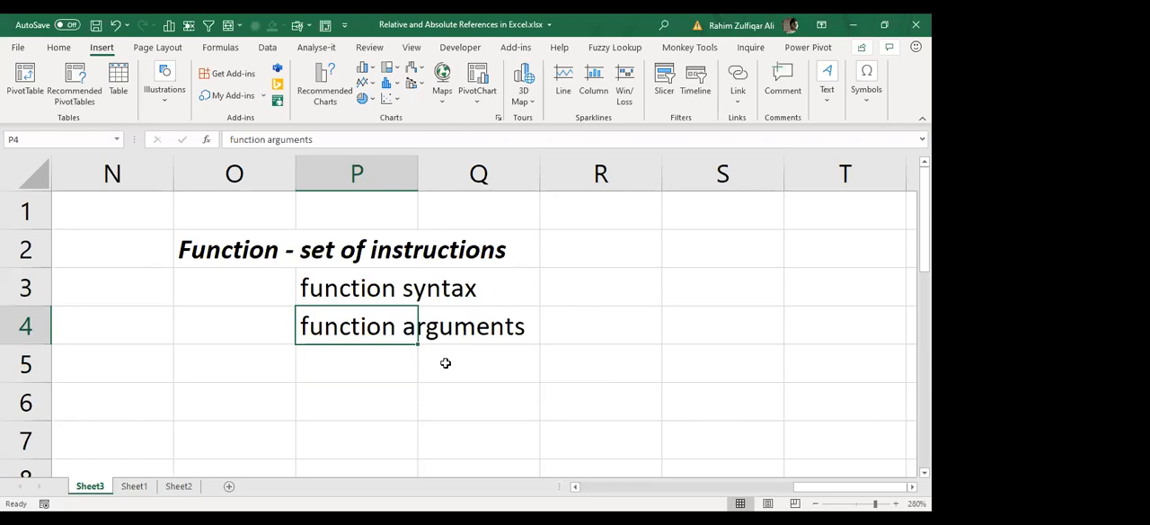
{"action": "key", "text": "ctrl+b"}
{"action": "key", "text": "ctrl+i"}
Step: List the argument types below the heading: "1. compulsary" in cell P5 and "2. optional (default value)" in cell P6
{"action": "key", "text": "Down"}
{"action": "type", "text": "1. "}
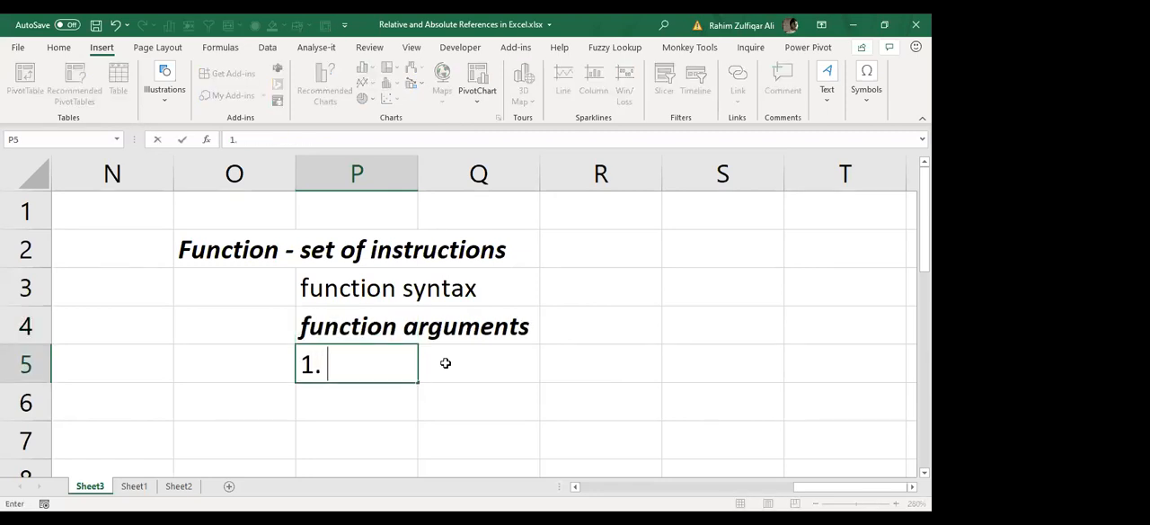
{"action": "type", "text": "compulsary"}
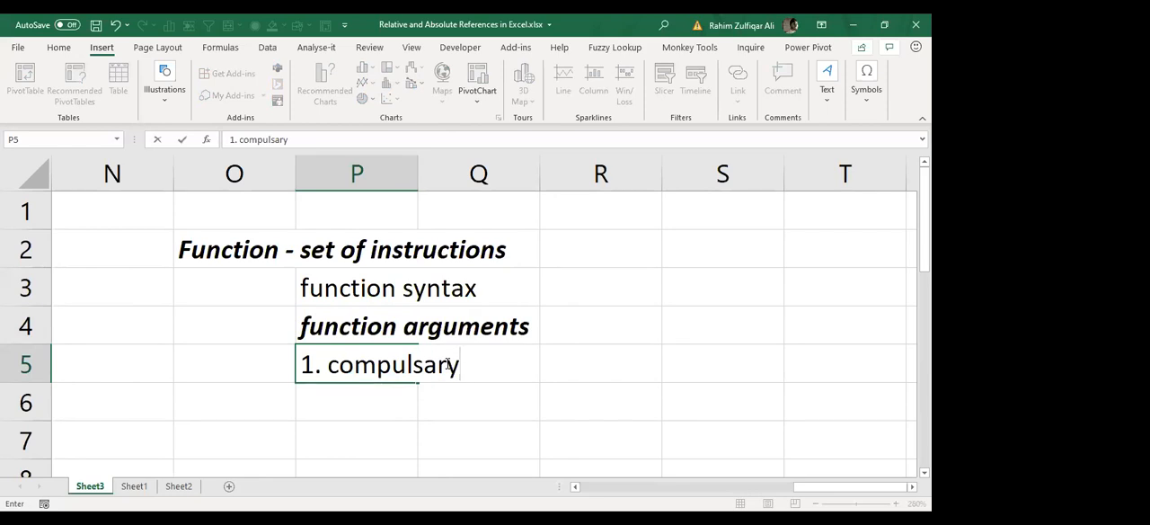
{"action": "key", "text": "Return"}
{"action": "type", "text": "2. op"}
{"action": "type", "text": "tio"}
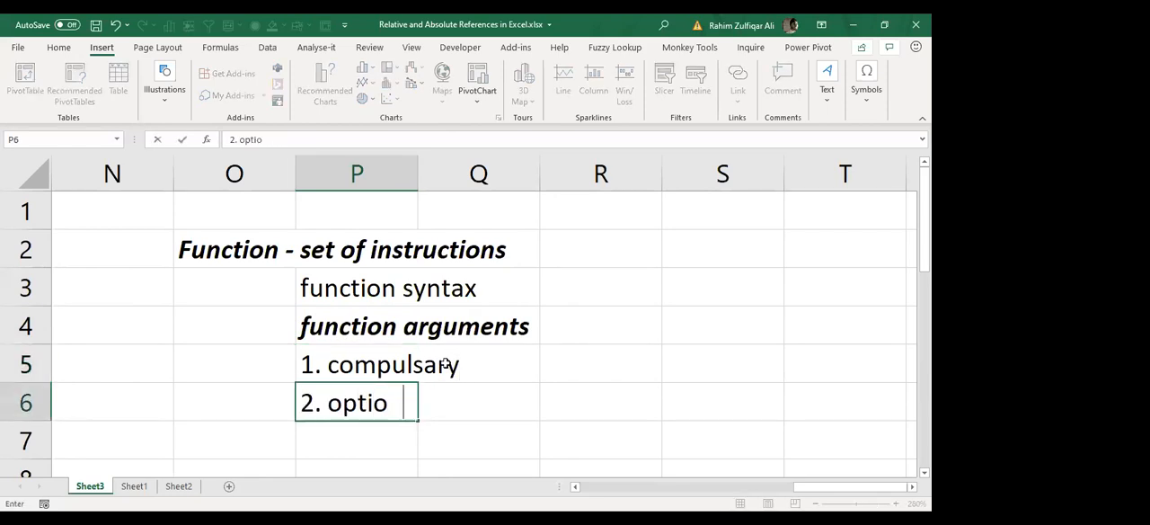
{"action": "type", "text": "nal ("}
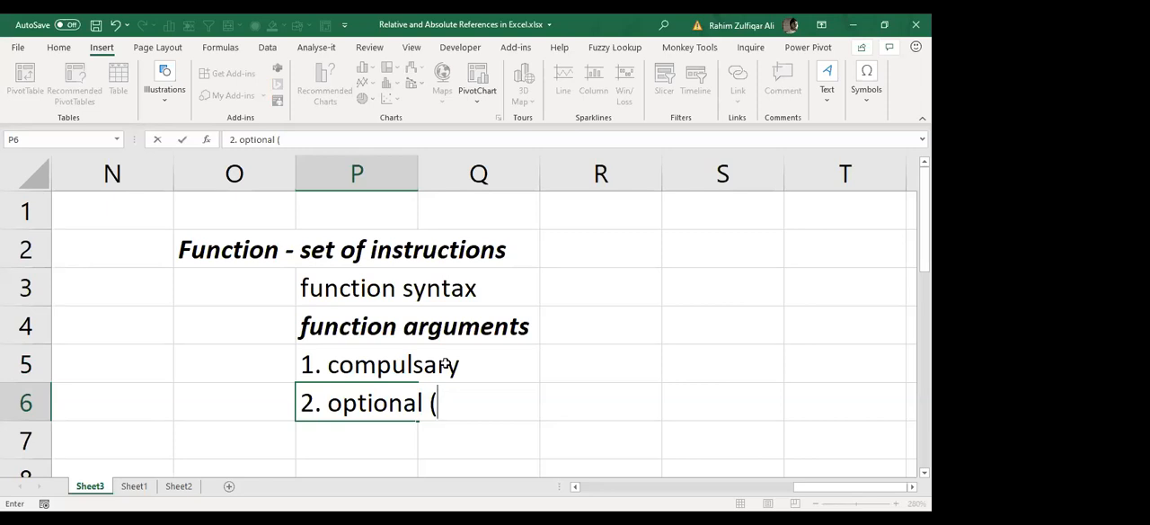
{"action": "type", "text": "default ca"}
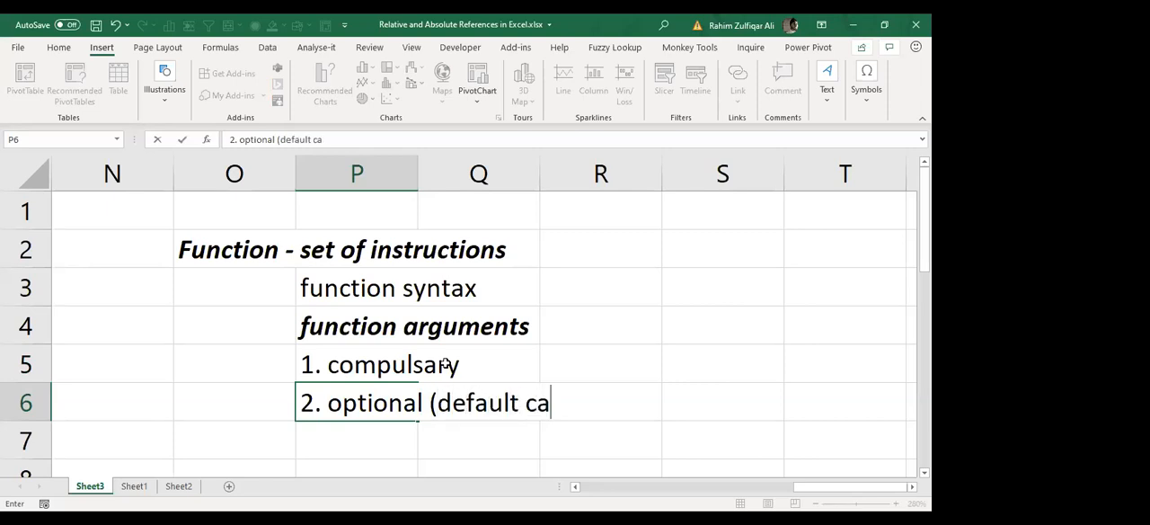
{"action": "key", "text": "BackSpace"}
{"action": "key", "text": "BackSpace"}
{"action": "type", "text": "value)"}
{"action": "key", "text": "Return"}
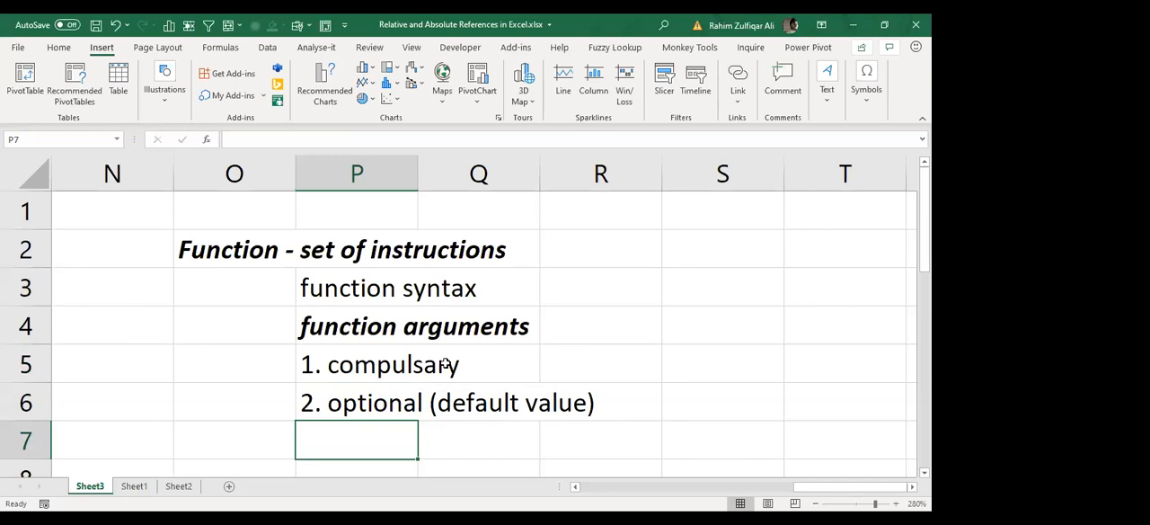
Step: Autofit the width of column P to its longest entry
{"action": "key", "text": "Up"}
{"action": "key", "text": "Up"}
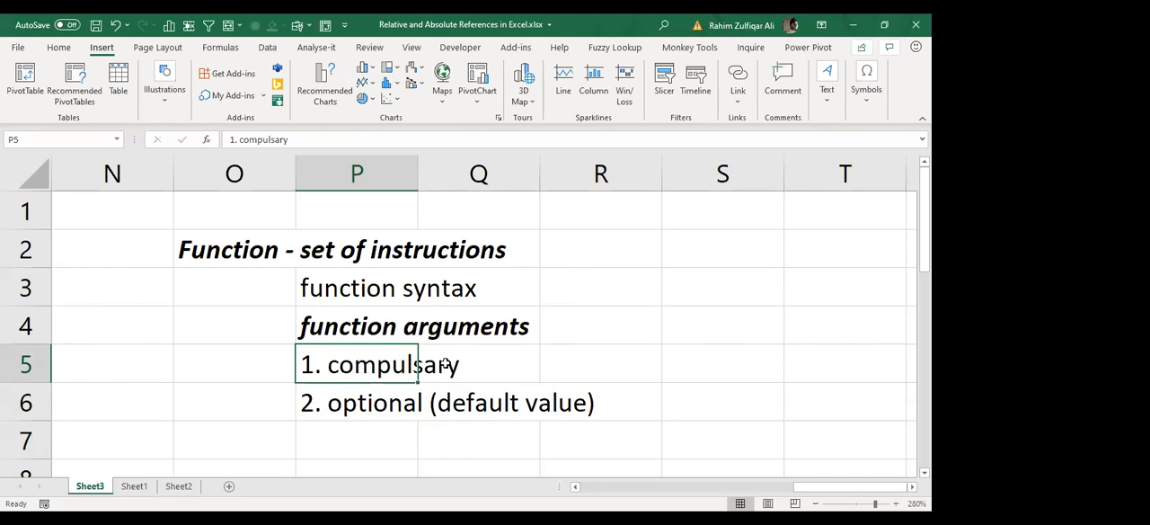
{"action": "key", "text": "Up"}
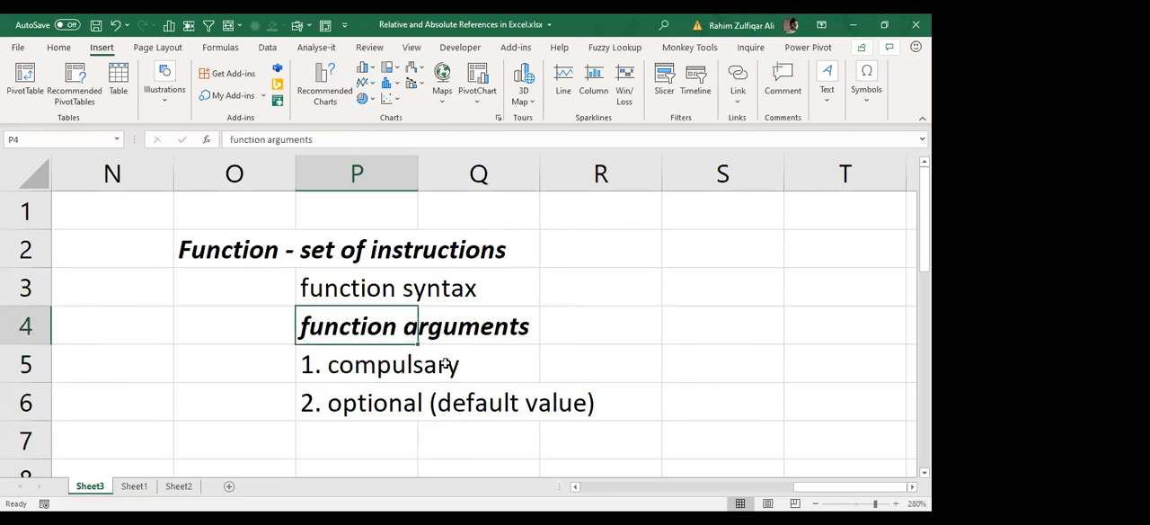
{"action": "double_click", "coordinate": [419, 161]}
{"action": "left_click", "coordinate": [523, 370]}
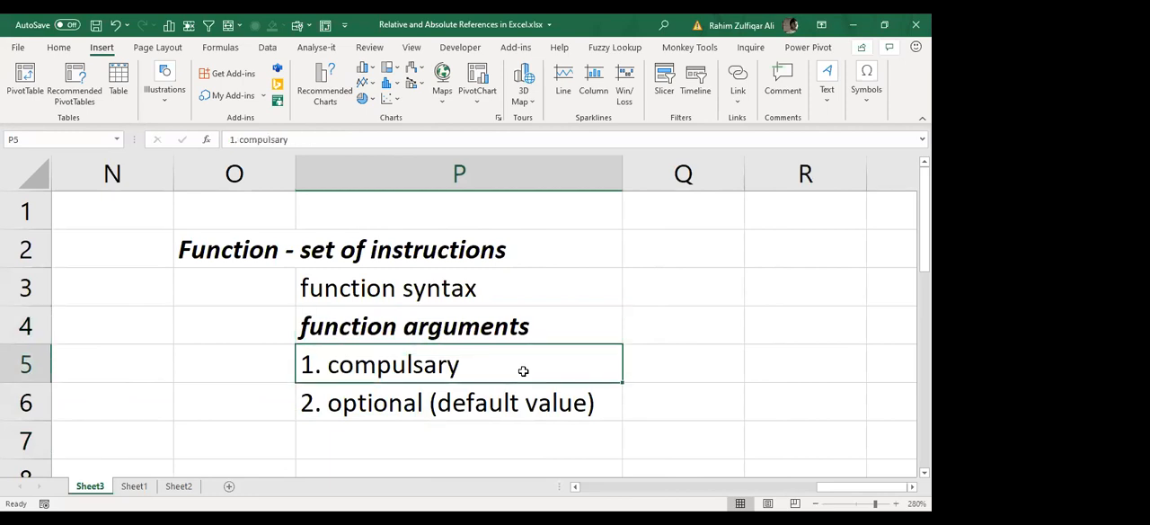
{"action": "key", "text": "Up"}
{"action": "key", "text": "Up"}
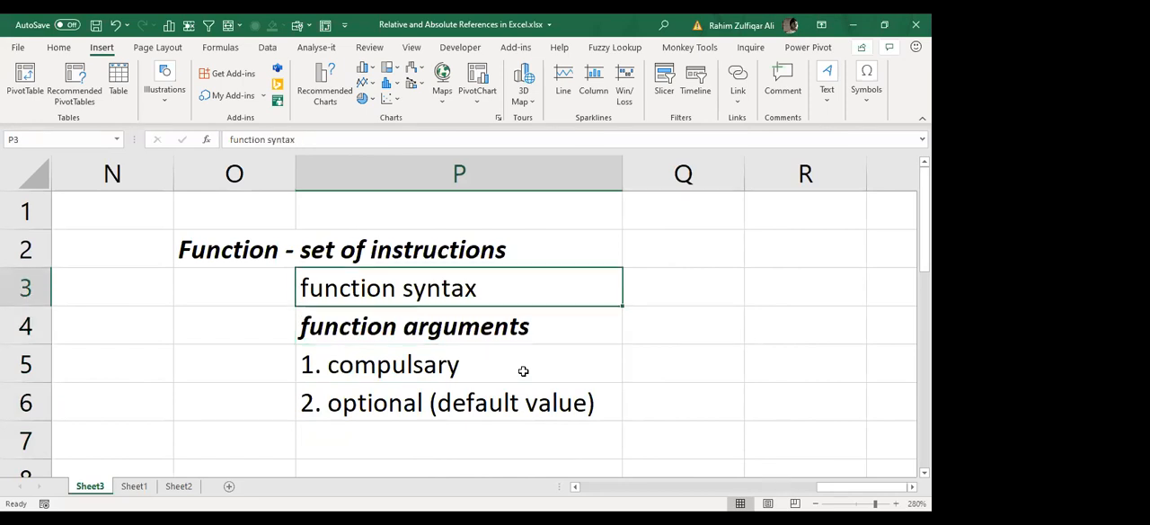
{"action": "key", "text": "Right"}
{"action": "key", "text": "Down"}
{"action": "key", "text": "Right"}
{"action": "key", "text": "Down"}
{"action": "key", "text": "Right"}
{"action": "key", "text": "Down"}
{"action": "key", "text": "Left"}
{"action": "key", "text": "Left"}
{"action": "key", "text": "Left"}
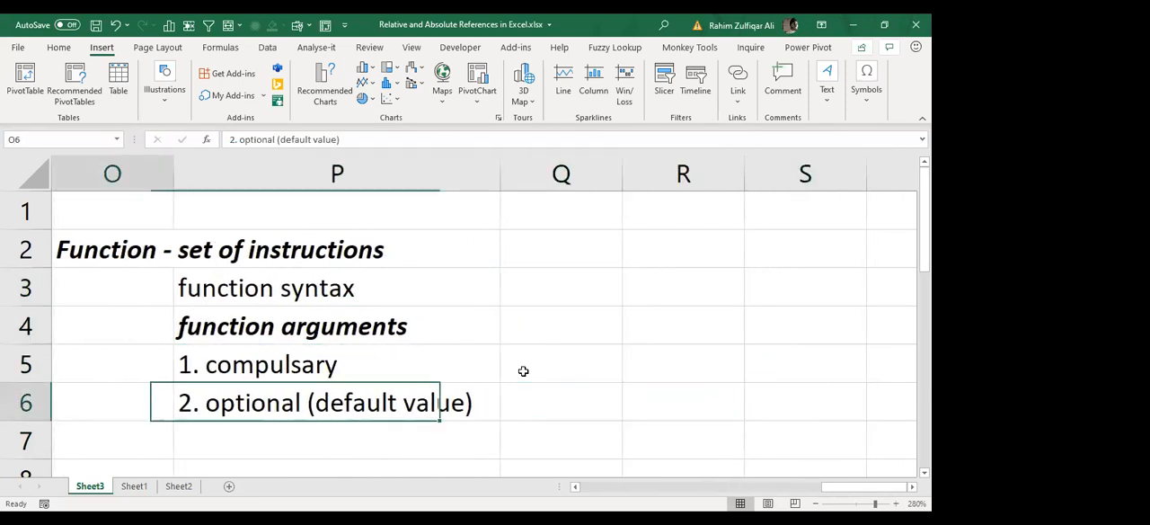
{"action": "key", "text": "Left"}
{"action": "key", "text": "Up"}
{"action": "key", "text": "Right"}
{"action": "key", "text": "Up"}
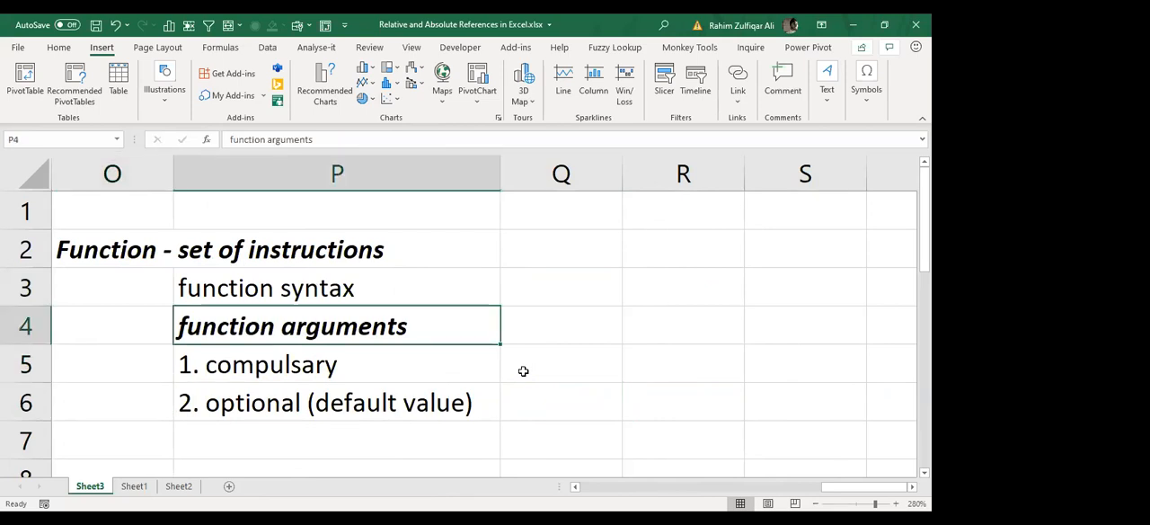
Step: Enter "square bracket" in cell Q6 beside the optional argument entry and format it as bold and italic
{"action": "key", "text": "Down"}
{"action": "key", "text": "Down"}
{"action": "key", "text": "Down"}
{"action": "key", "text": "Right"}
{"action": "key", "text": "Up"}
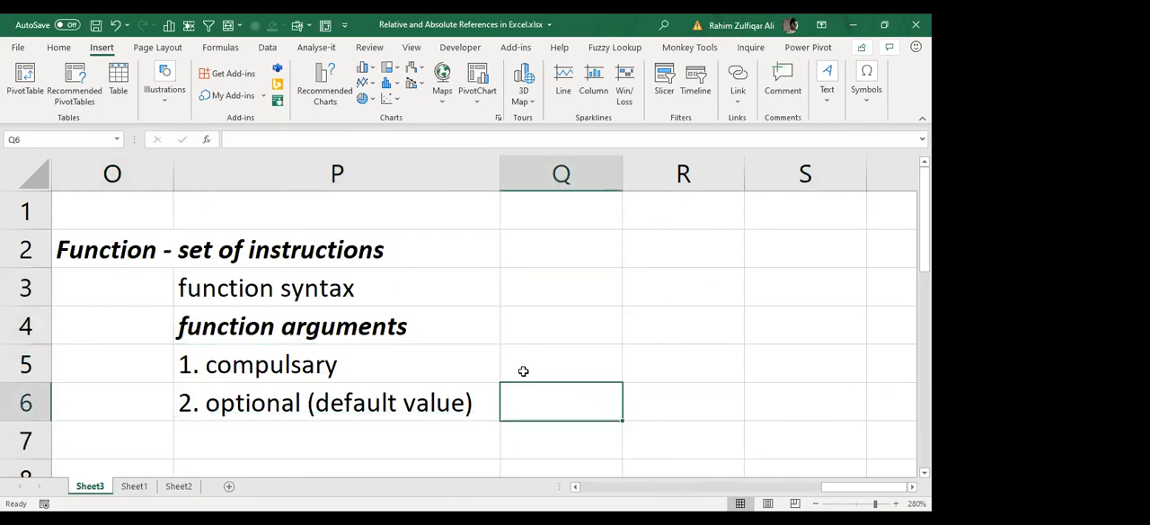
{"action": "type", "text": "s"}
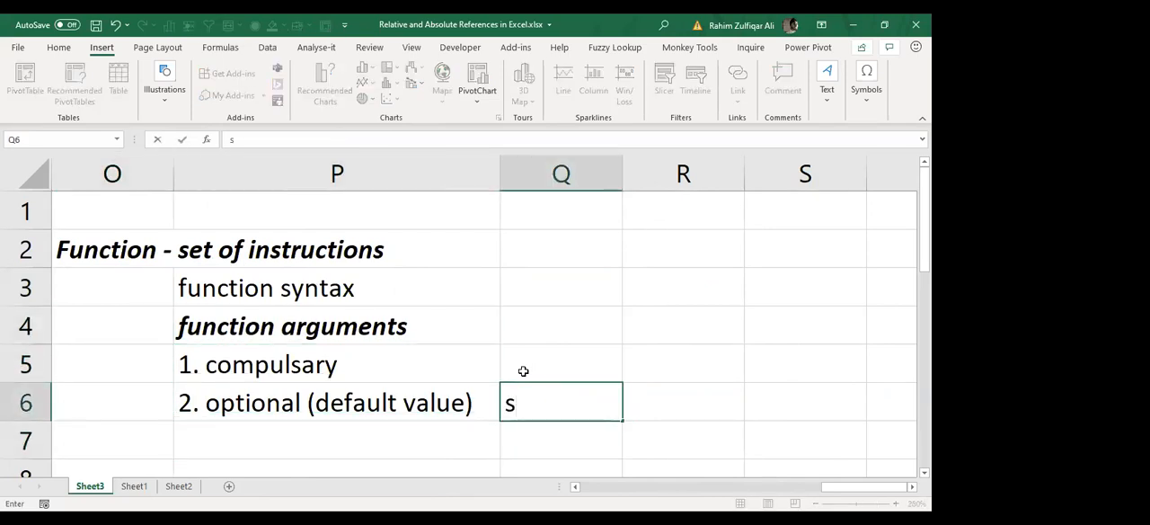
{"action": "type", "text": "quare beack"}
{"action": "key", "text": "BackSpace"}
{"action": "key", "text": "BackSpace"}
{"action": "key", "text": "BackSpace"}
{"action": "key", "text": "BackSpace"}
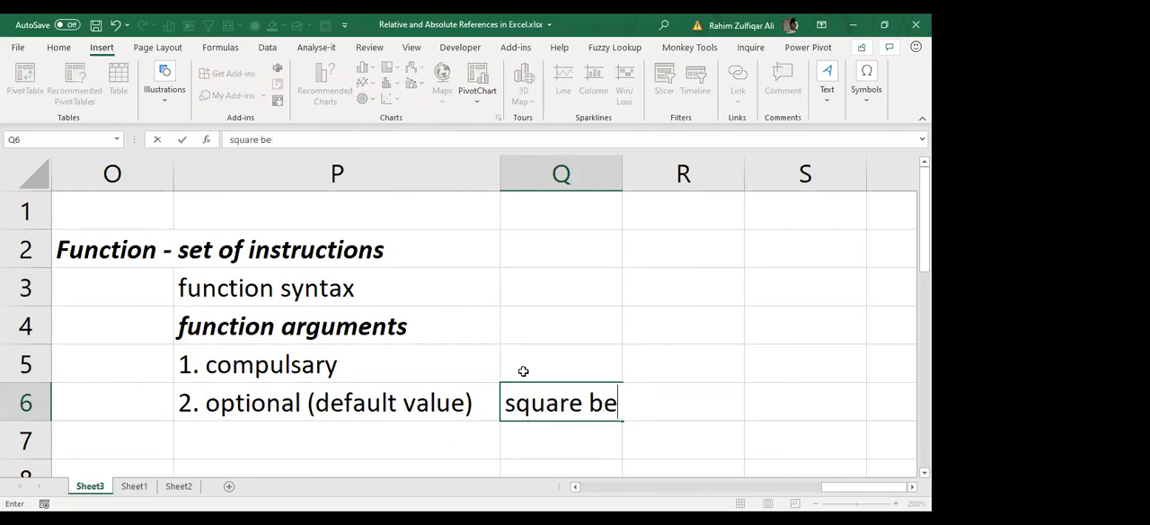
{"action": "type", "text": "racket"}
{"action": "key", "text": "Return"}
{"action": "key", "text": "Up"}
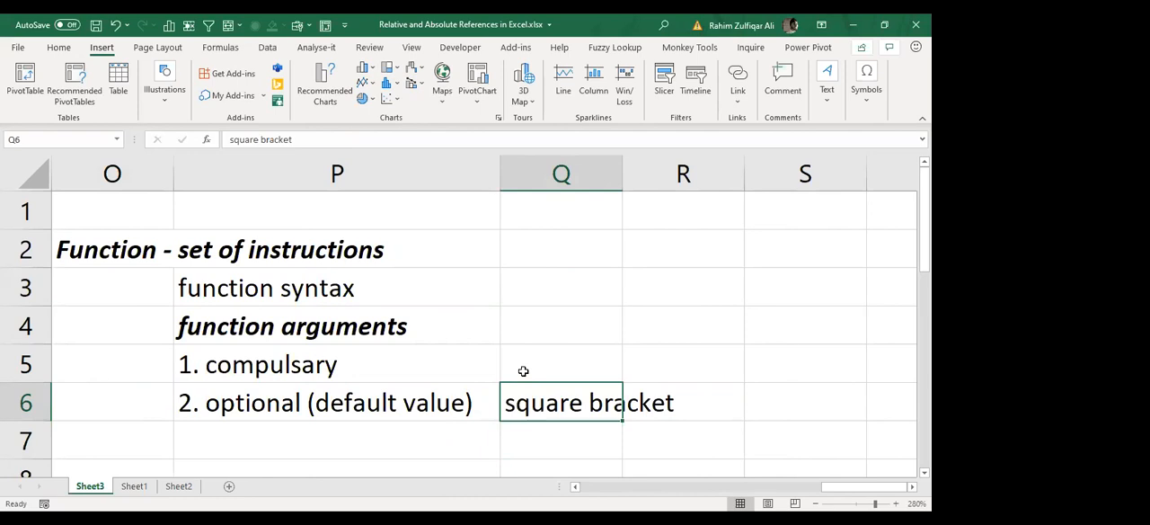
{"action": "key", "text": "ctrl+b"}
{"action": "key", "text": "ctrl+i"}
Step: Enter "without square bracket" in cell Q5 beside the compulsary entry and format it as bold and italic
{"action": "key", "text": "Left"}
{"action": "left_click", "coordinate": [523, 369]}
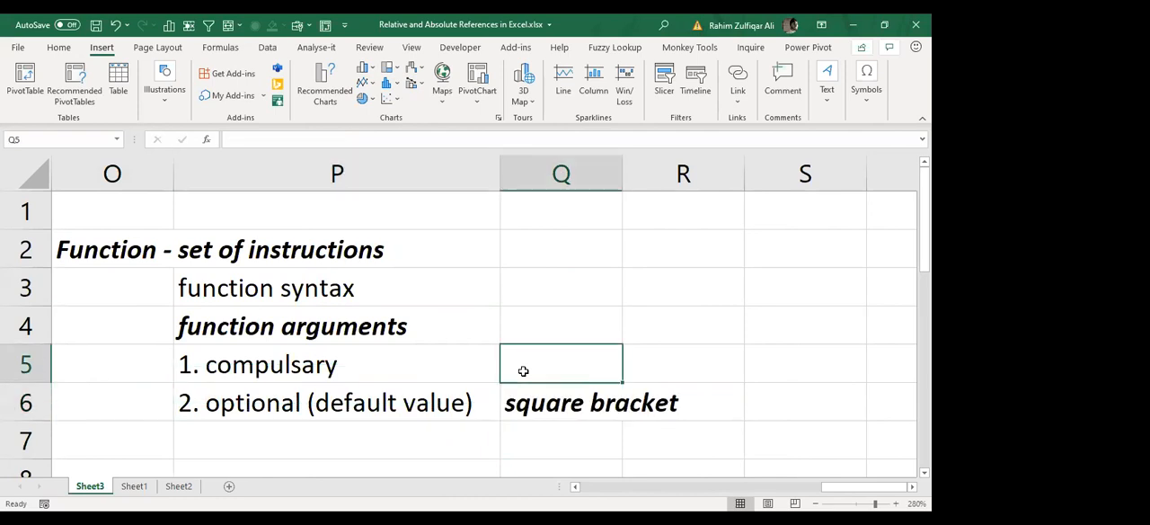
{"action": "type", "text": "without "}
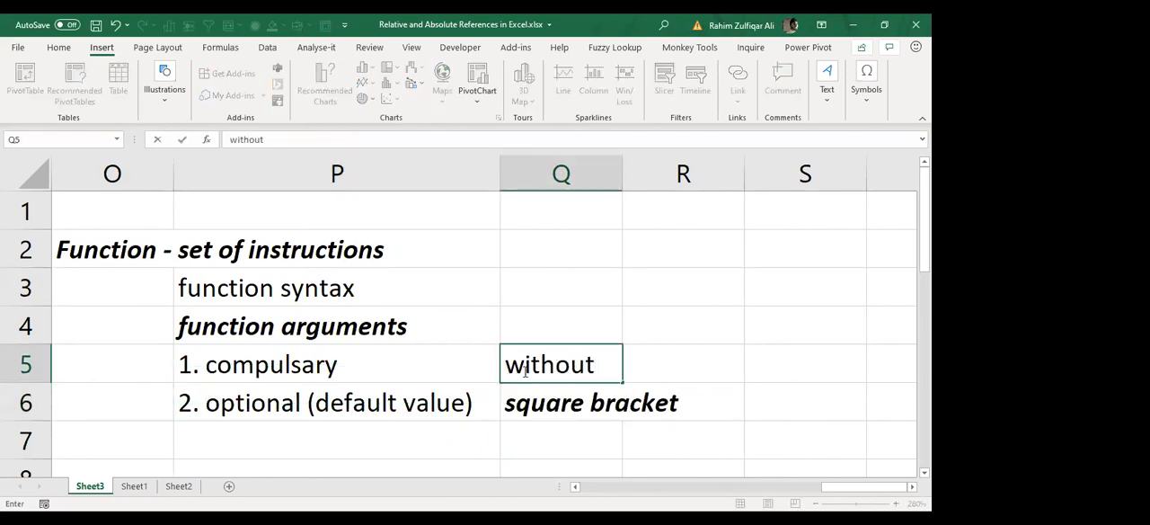
{"action": "type", "text": "square bracket"}
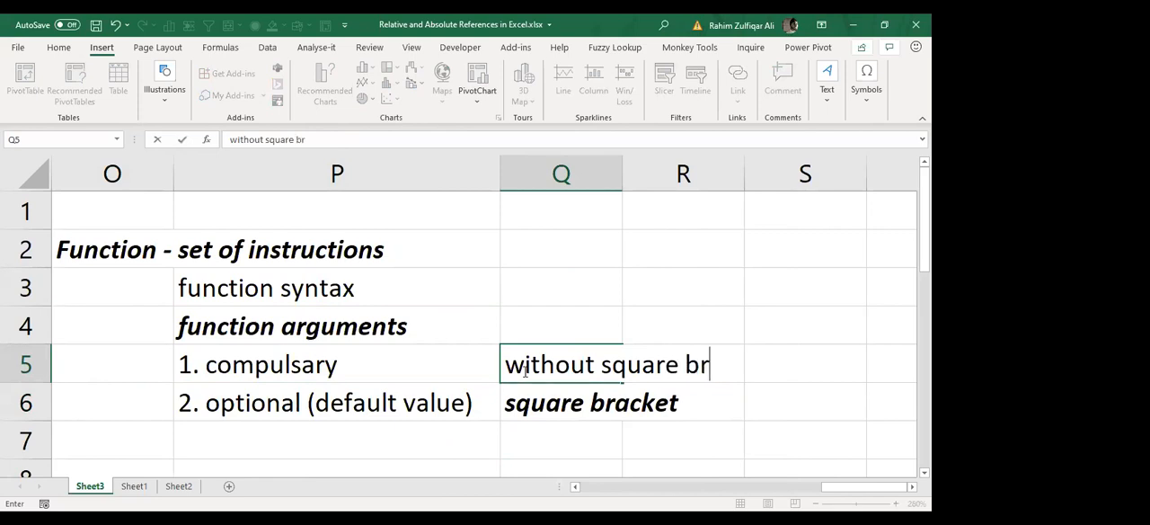
{"action": "key", "text": "Return"}
{"action": "left_click", "coordinate": [523, 371]}
{"action": "key", "text": "ctrl+b"}
{"action": "key", "text": "ctrl+i"}
Step: Start an IF function formula in cell Q3 with "=IF(" to show its argument syntax
{"action": "key", "text": "Up"}
{"action": "key", "text": "Up"}
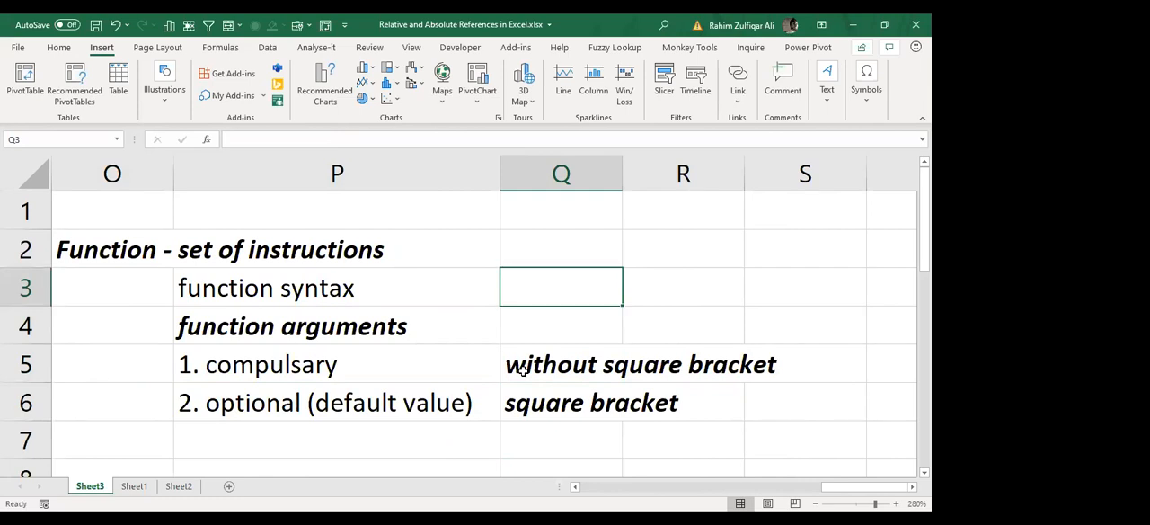
{"action": "type", "text": "=if("}
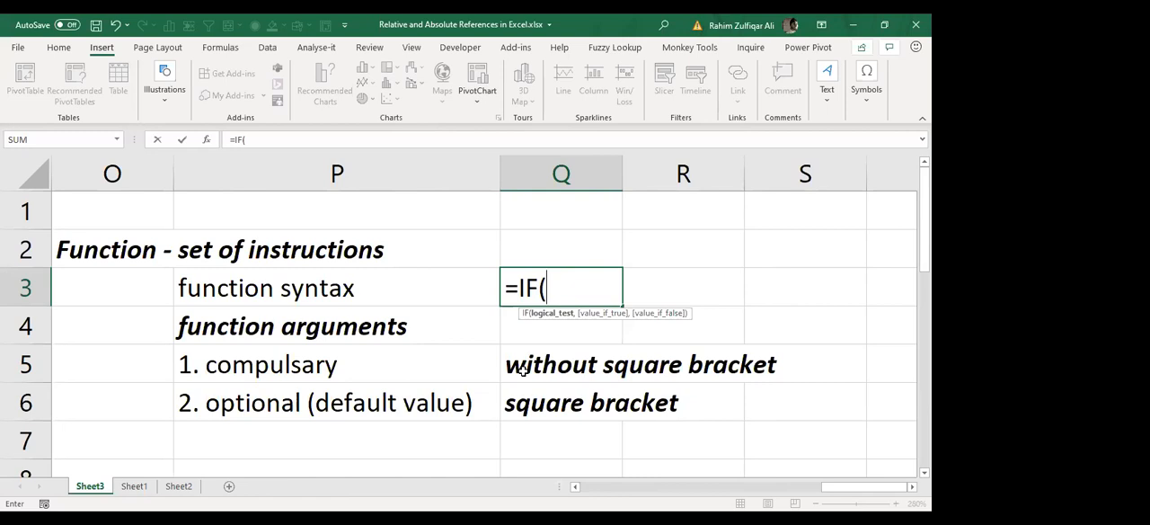
Step: Cancel the IF formula started in cell Q3, leaving the cell empty
{"action": "key", "text": "Escape"}
{"action": "key", "text": "Left"}
{"action": "key", "text": "Left"}
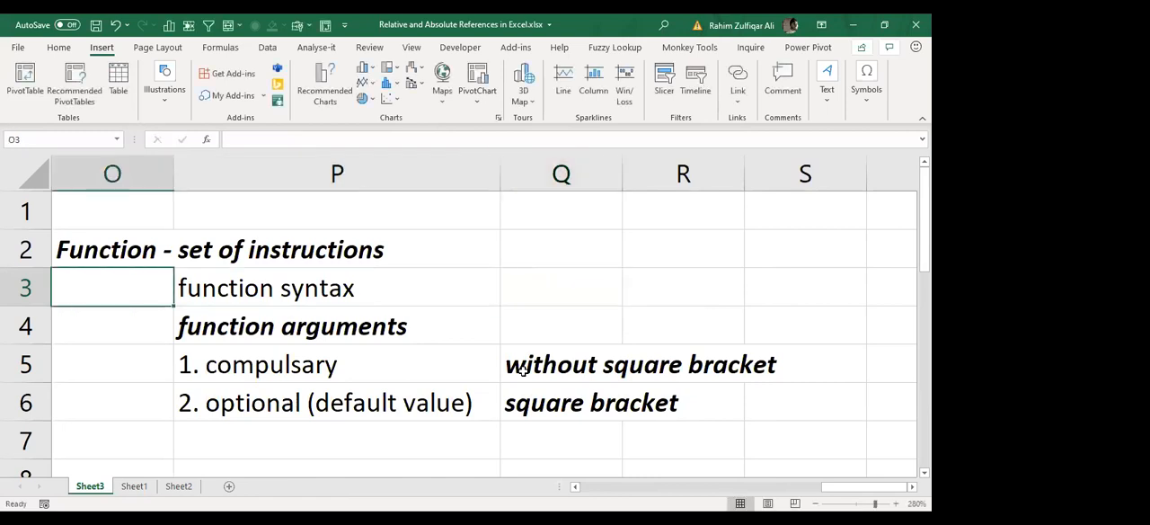
Step: Review the notes on function syntax and function arguments in columns O and P
{"action": "key", "text": "Up"}
{"action": "key", "text": "Right"}
{"action": "key", "text": "Down"}
{"action": "key", "text": "Down"}
{"action": "key", "text": "Down"}
{"action": "key", "text": "Down"}
{"action": "key", "text": "Down"}
{"action": "key", "text": "Up"}
{"action": "key", "text": "Up"}
{"action": "key", "text": "Up"}
{"action": "key", "text": "Up"}
{"action": "key", "text": "Up"}
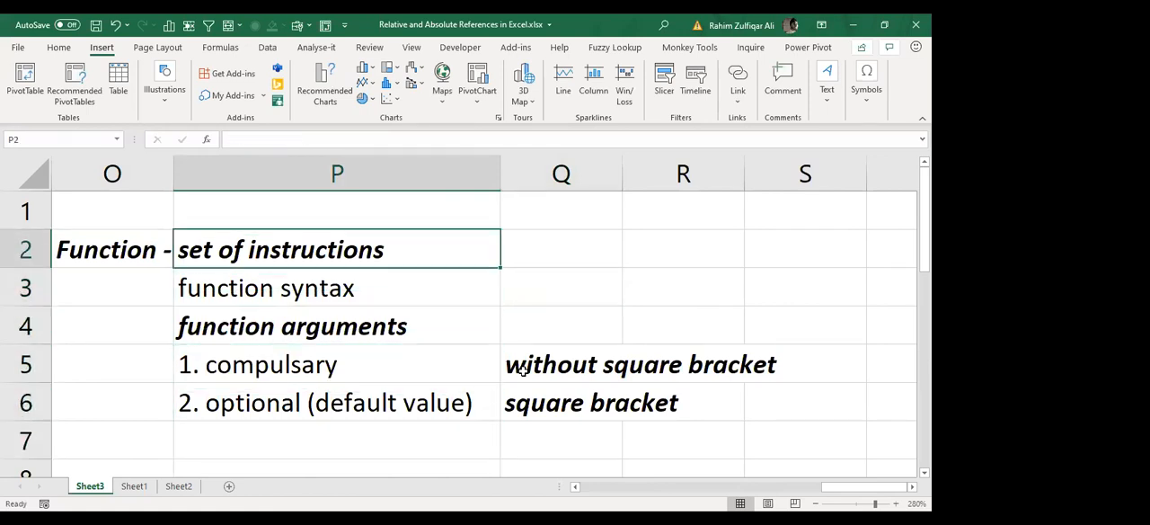
Step: Enter the heading "Excel Application" in cell U1, in the empty area beyond the function notes
{"action": "key", "text": "Right"}
{"action": "key", "text": "Right"}
{"action": "key", "text": "Right"}
{"action": "key", "text": "Right"}
{"action": "key", "text": "Right"}
{"action": "key", "text": "Right"}
{"action": "key", "text": "Right"}
{"action": "key", "text": "Right"}
{"action": "key", "text": "Right"}
{"action": "key", "text": "Right"}
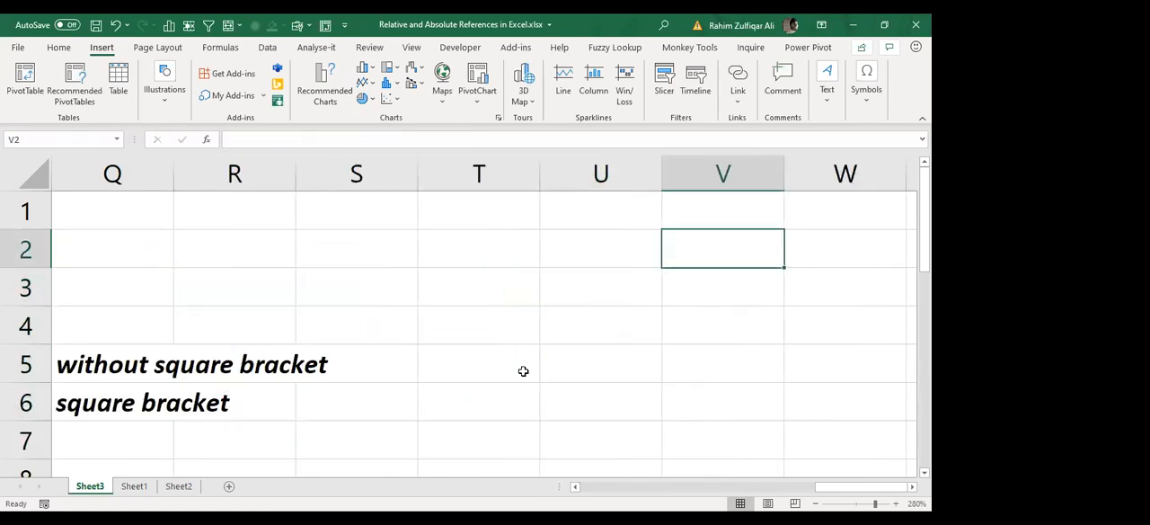
{"action": "key", "text": "Left"}
{"action": "key", "text": "Left"}
{"action": "key", "text": "Left"}
{"action": "key", "text": "Left"}
{"action": "key", "text": "Left"}
{"action": "key", "text": "Up"}
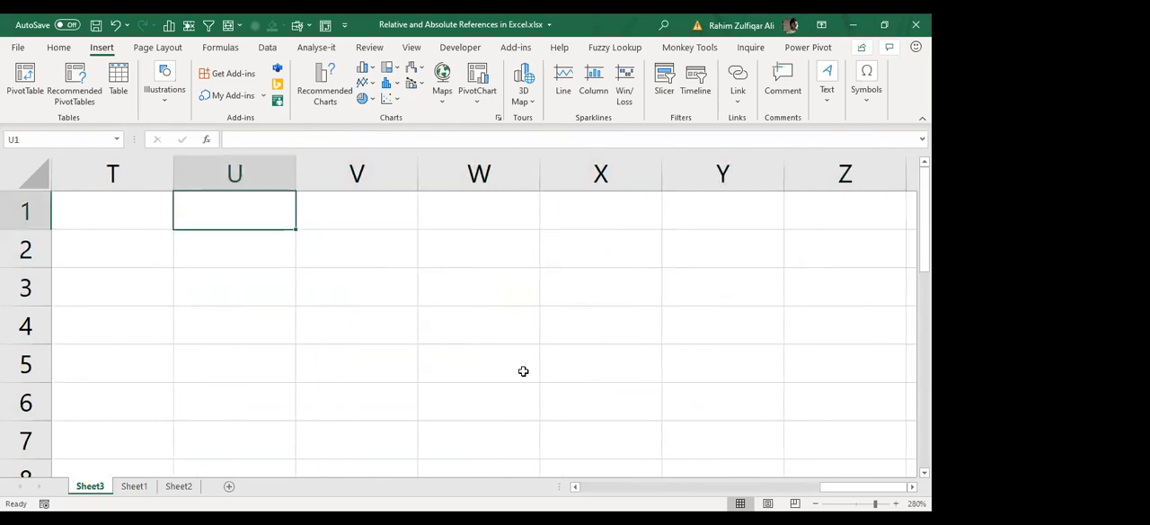
{"action": "type", "text": "Excel App"}
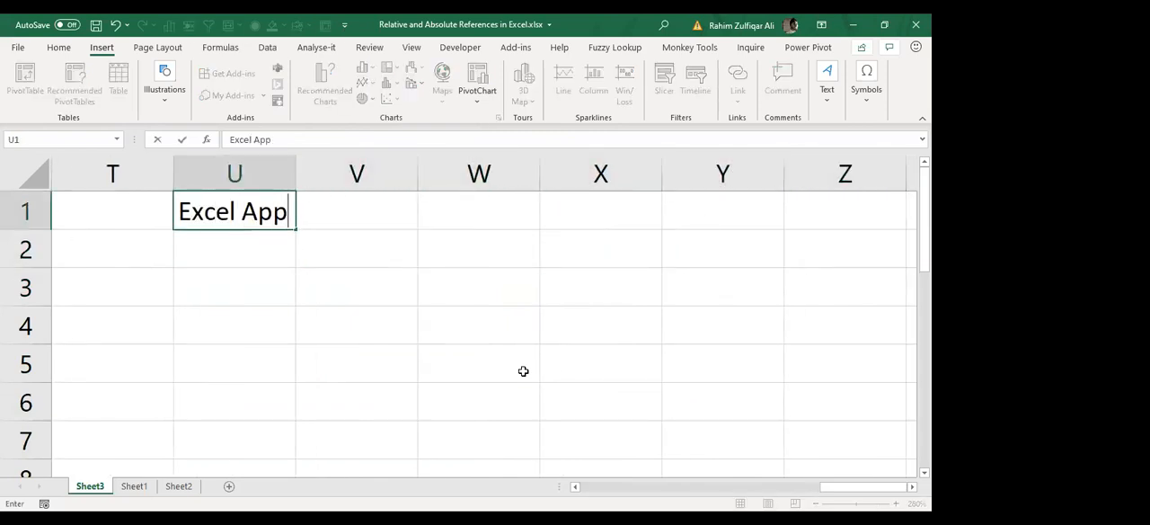
{"action": "type", "text": "lication"}
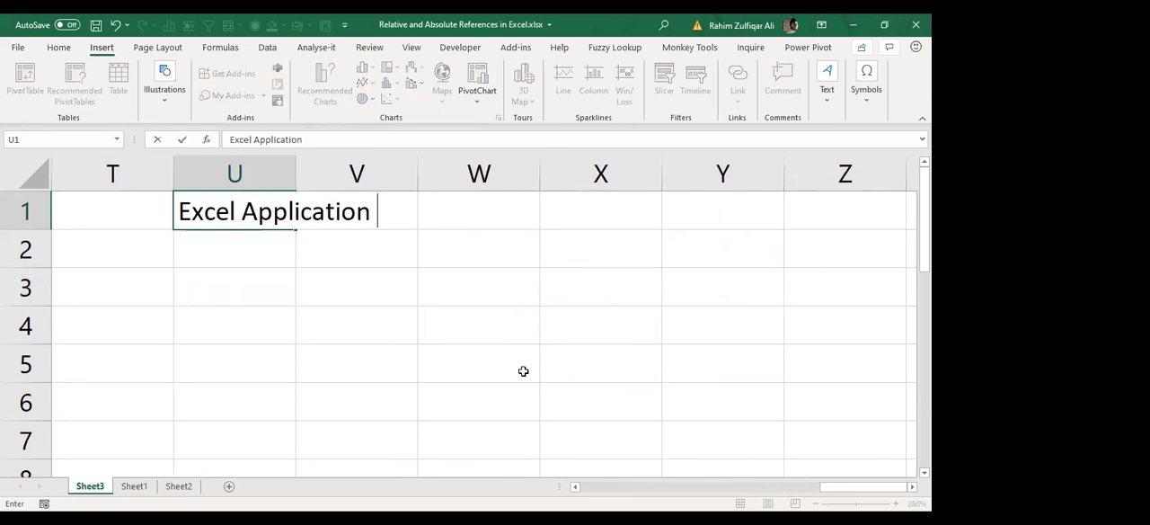
{"action": "key", "text": "Return"}
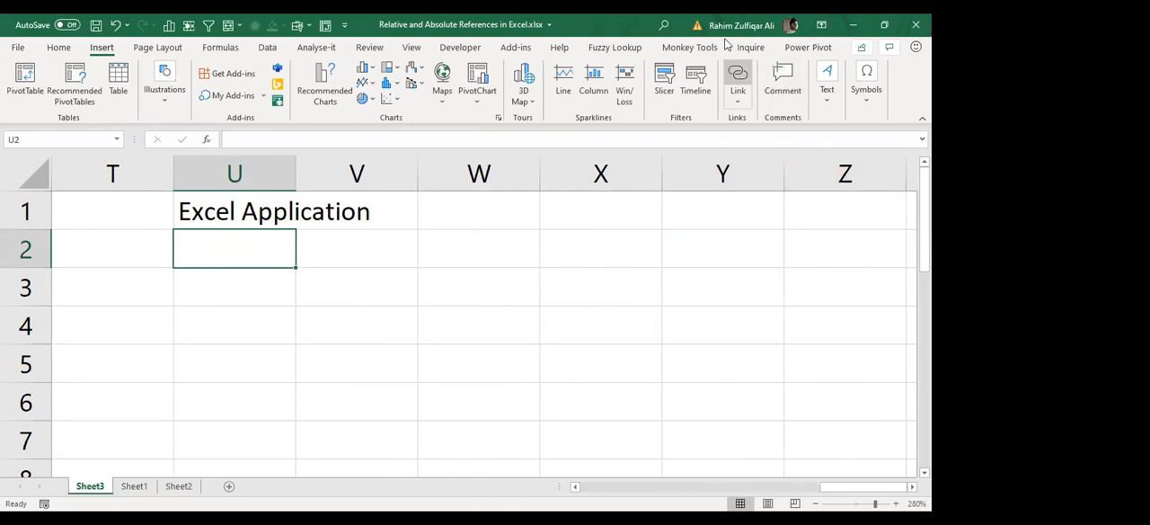
Step: Enter "Workbook" in cell U2 below the Excel Application heading and widen column U to fit it
{"action": "key", "text": "ctrl+n"}
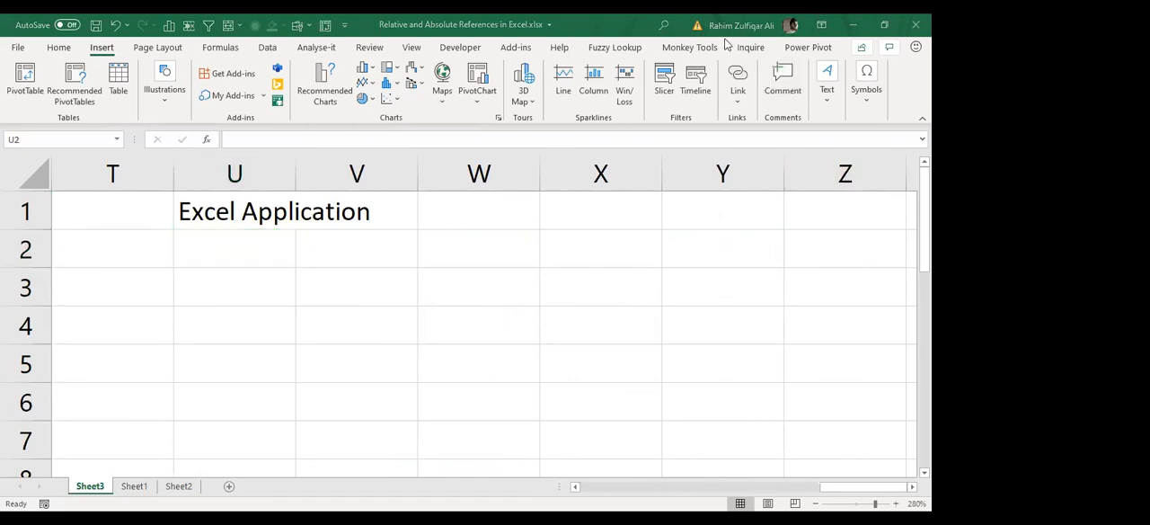
{"action": "left_click", "coordinate": [215, 250]}
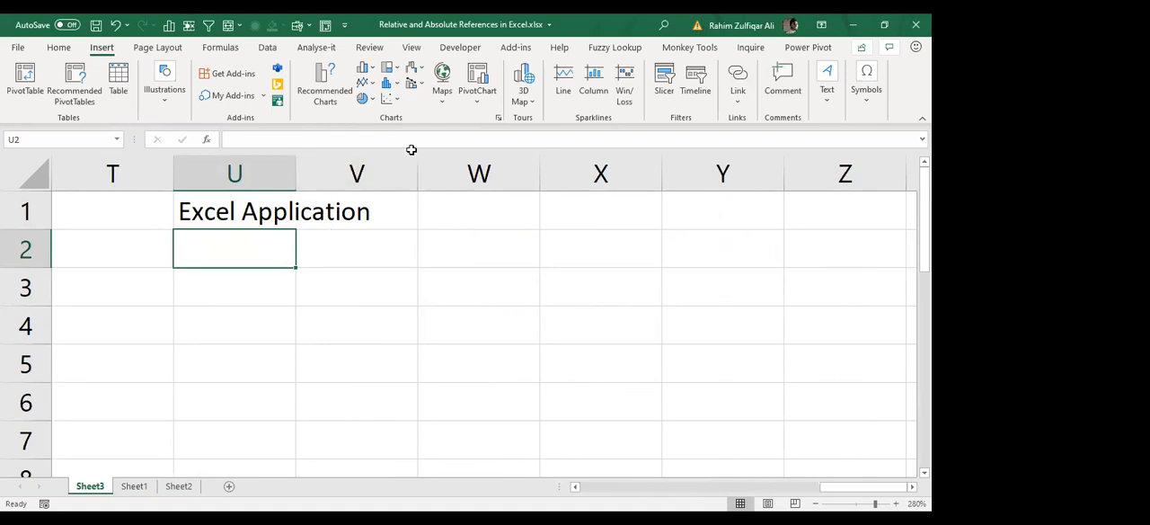
{"action": "type", "text": "Workbook"}
{"action": "left_click", "coordinate": [396, 248]}
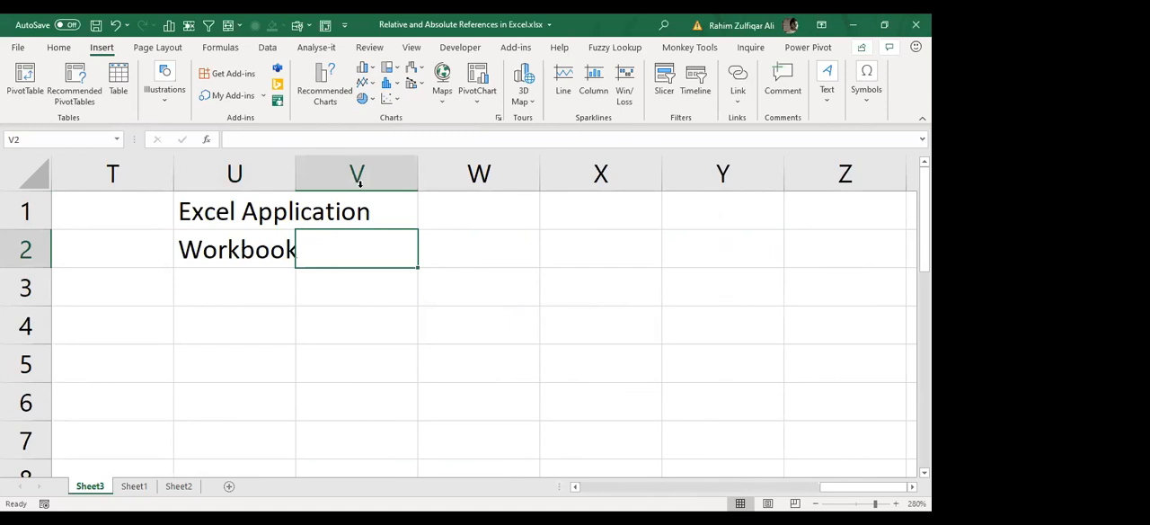
{"action": "double_click", "coordinate": [297, 181]}
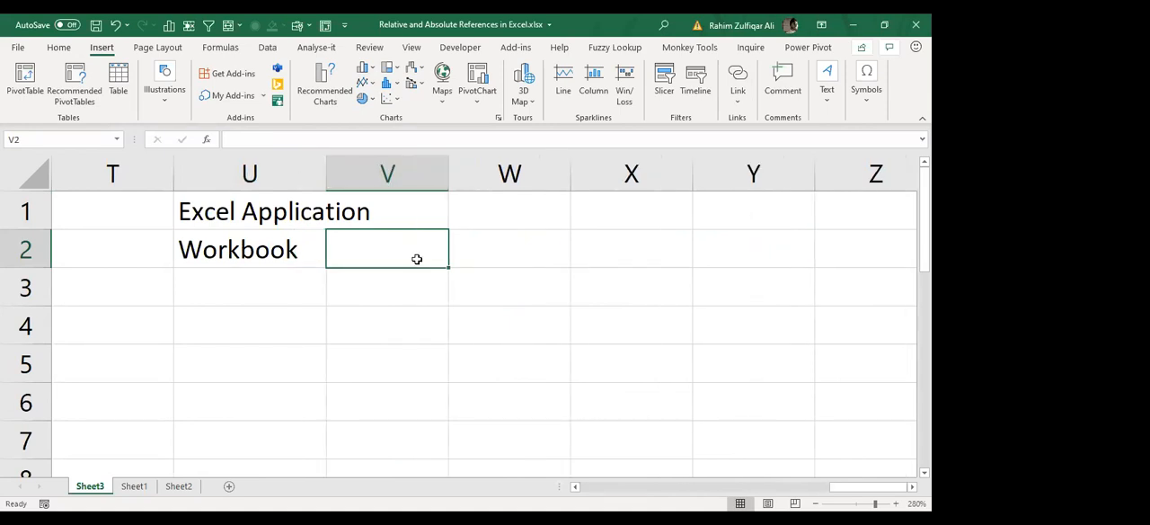
Step: Enter "Extension - .xlsx" in cell V2 beside the Workbook entry
{"action": "type", "text": "Extension -"}
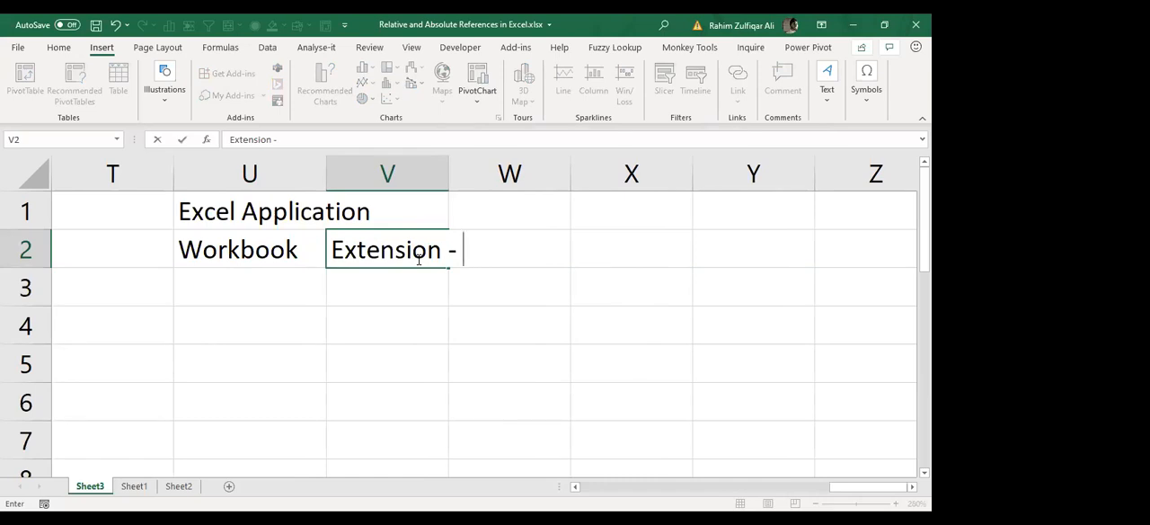
{"action": "type", "text": ".xls"}
{"action": "type", "text": "x"}
{"action": "key", "text": "BackSpace"}
{"action": "type", "text": "sx"}
{"action": "key", "text": "Return"}
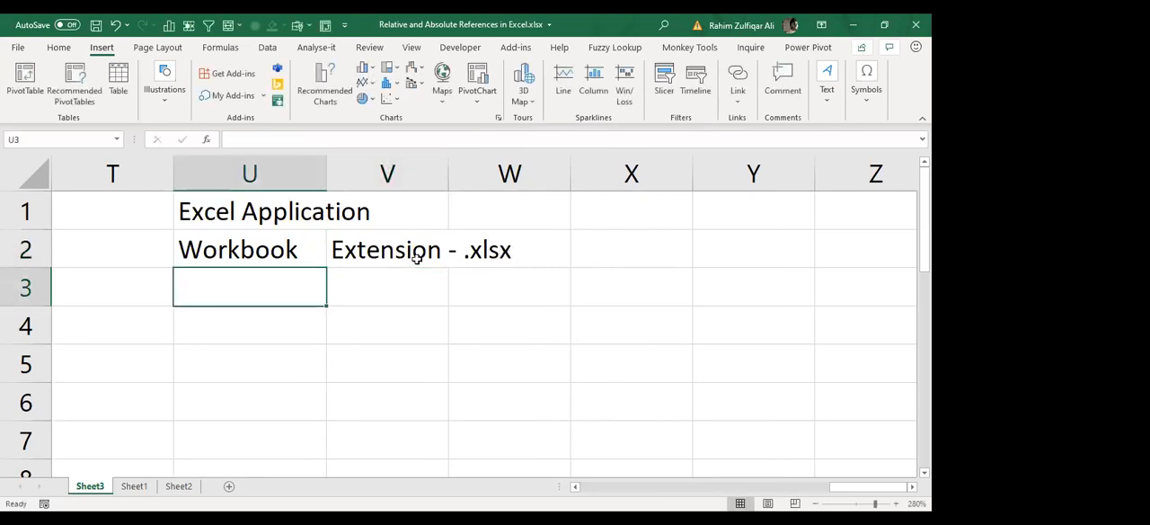
Step: Enter "Worksheets" in cell U3 below the Workbook entry
{"action": "type", "text": "Worksheety"}
{"action": "key", "text": "BackSpace"}
{"action": "type", "text": "s"}
{"action": "key", "text": "Return"}
Step: Enter "minimum 1 | max (depends on your ram)" in cell V3 beside the Worksheets entry
{"action": "key", "text": "Up"}
{"action": "key", "text": "Right"}
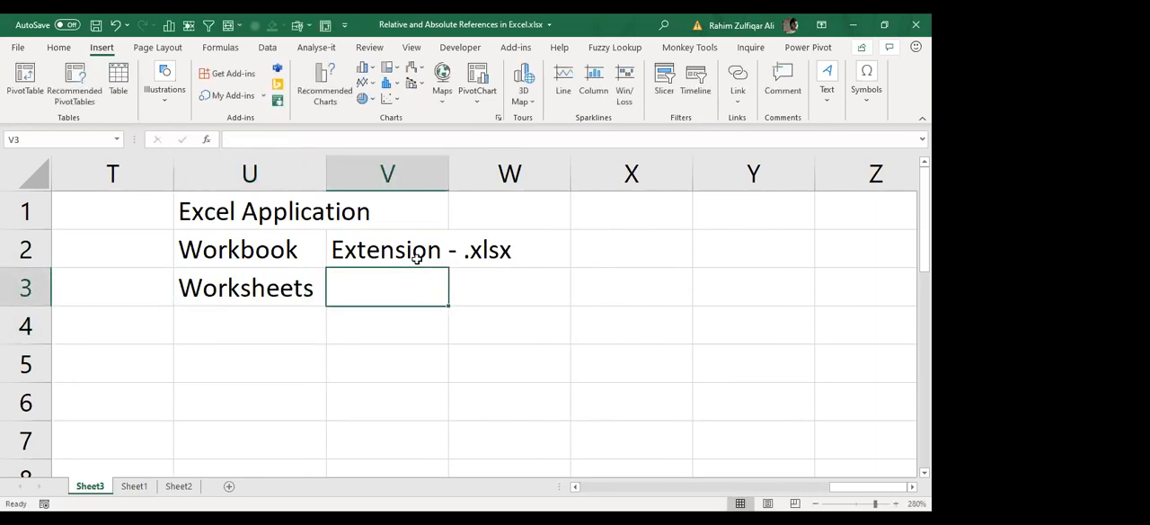
{"action": "type", "text": "minimum 1"}
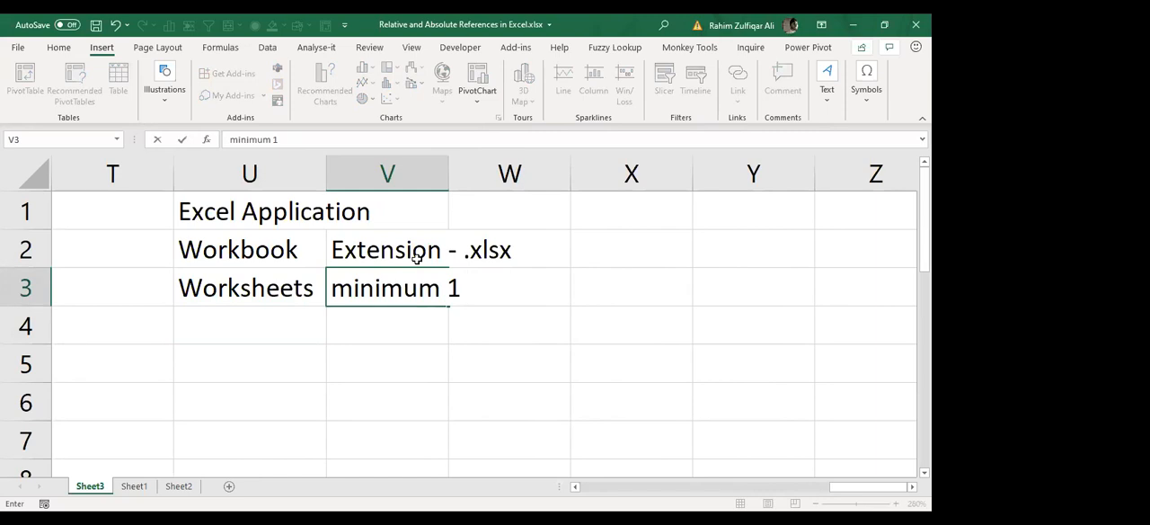
{"action": "type", "text": " | max"}
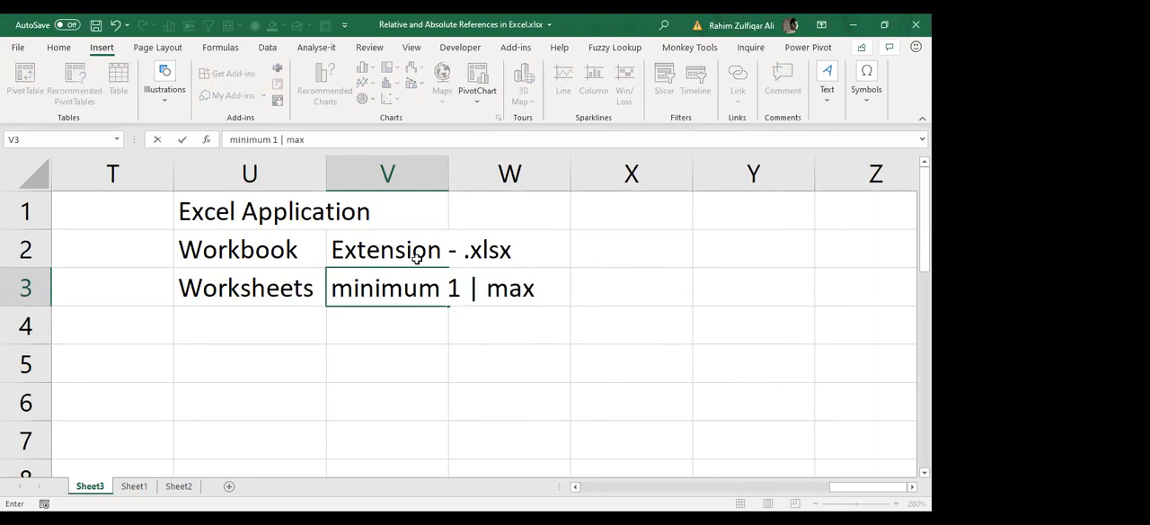
{"action": "type", "text": " (depend"}
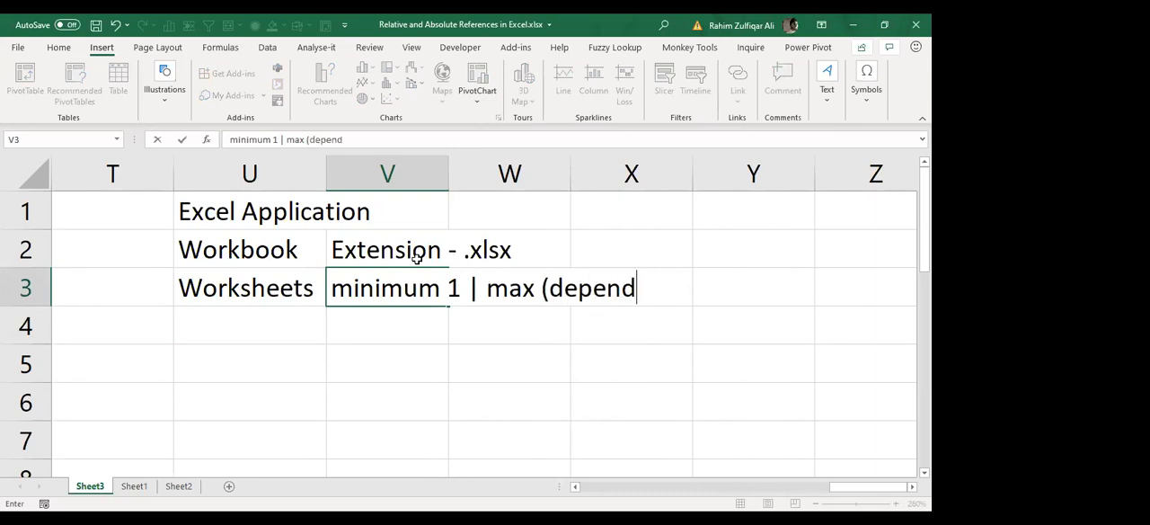
{"action": "type", "text": "s on your ram)"}
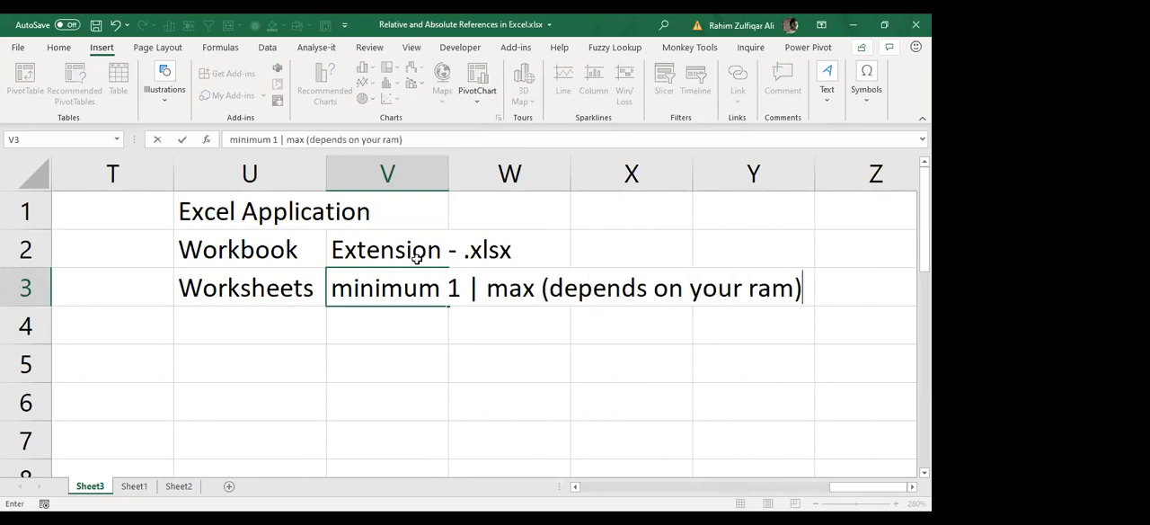
{"action": "key", "text": "Return"}
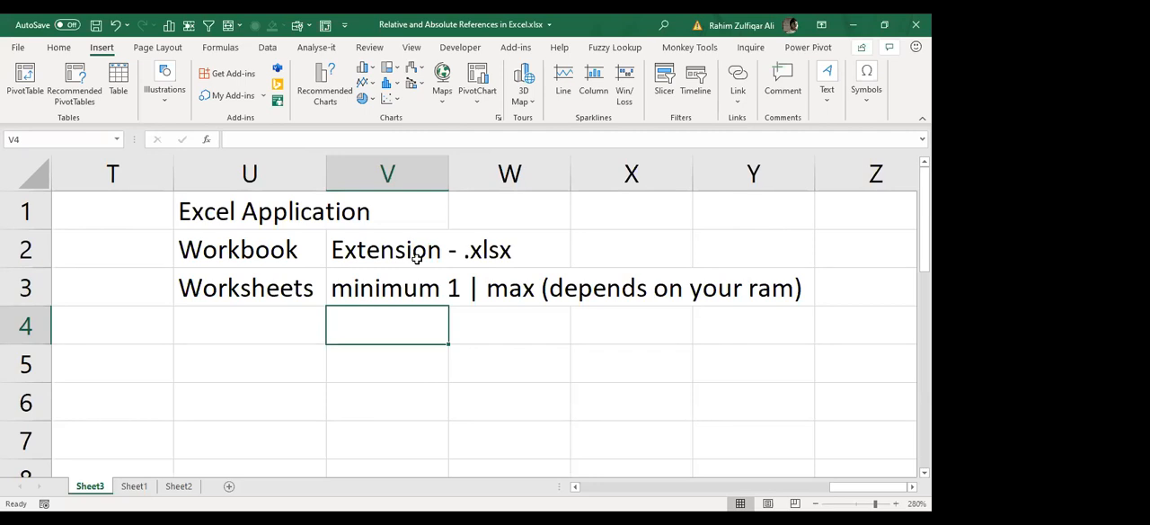
Step: Format the "Excel Application" heading in cell U1 as bold
{"action": "key", "text": "Left"}
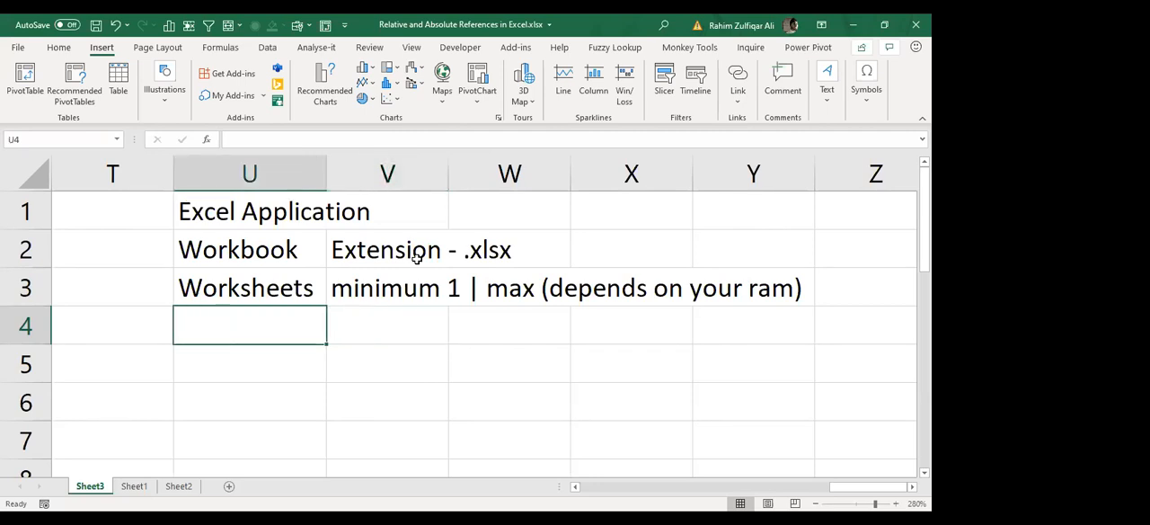
{"action": "key", "text": "Up"}
{"action": "key", "text": "Up"}
{"action": "key", "text": "Up"}
{"action": "key", "text": "ctrl+b"}
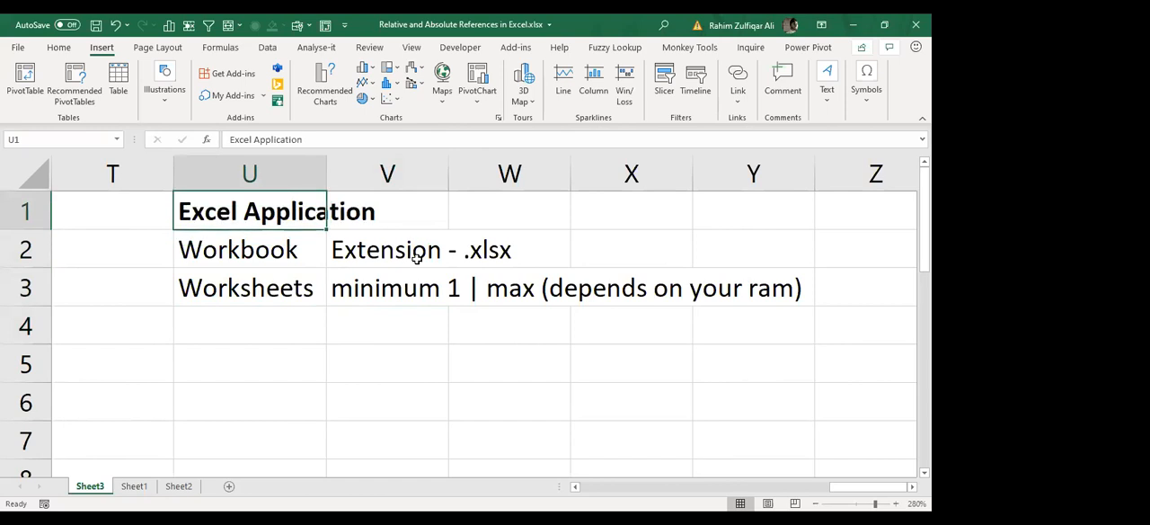
Step: Number the list under the Excel Application heading by entering 1, 2 and 3 in cells T2 to T4
{"action": "key", "text": "Down"}
{"action": "key", "text": "Left"}
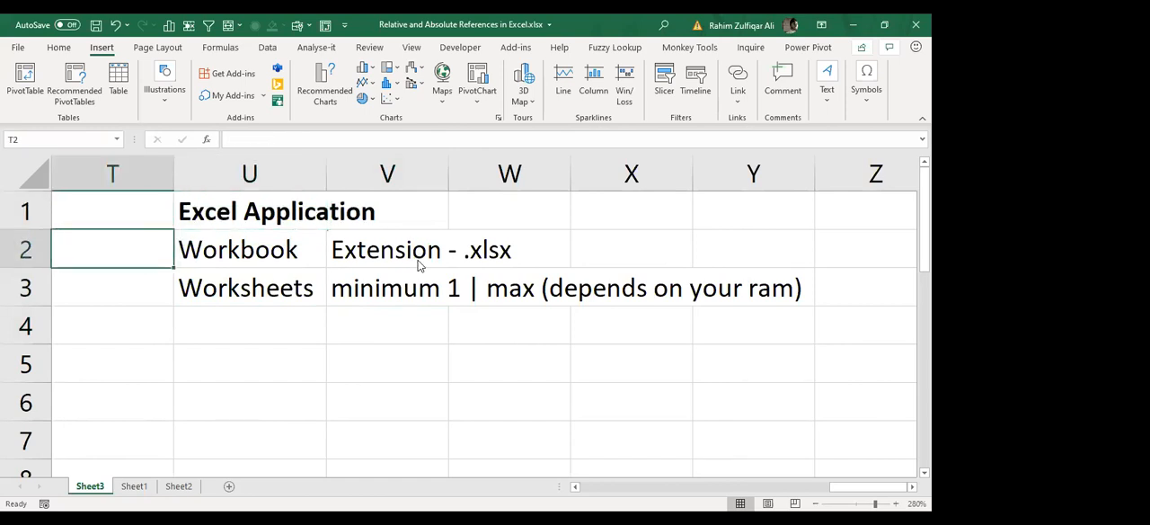
{"action": "type", "text": "1"}
{"action": "key", "text": "Return"}
{"action": "type", "text": "2"}
{"action": "key", "text": "Return"}
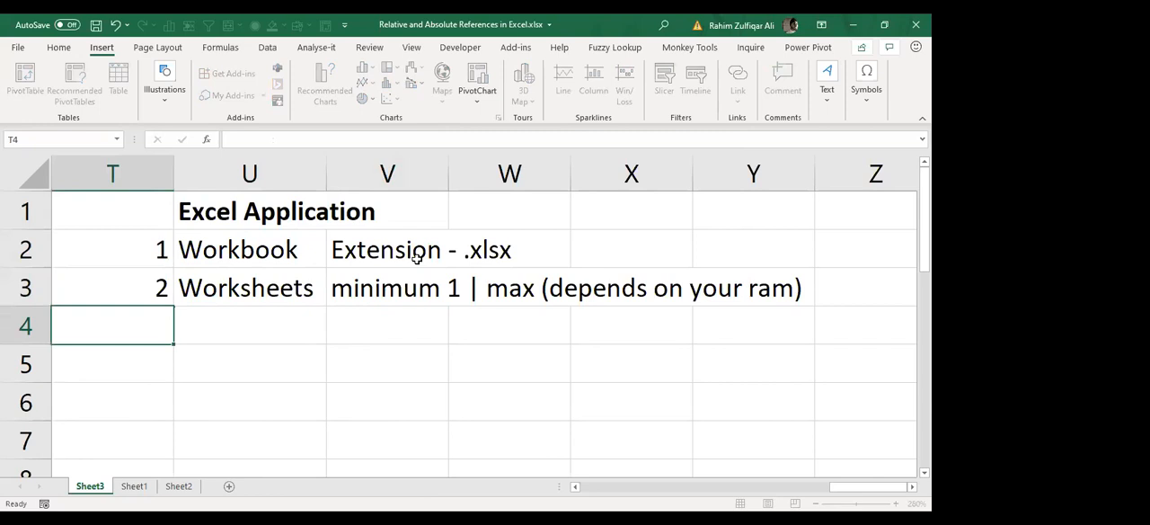
{"action": "type", "text": "3"}
{"action": "key", "text": "Return"}
Step: Enter "Array (Group of cells)" in cell U4 as the third list item
{"action": "key", "text": "Up"}
{"action": "key", "text": "Right"}
{"action": "type", "text": "Array"}
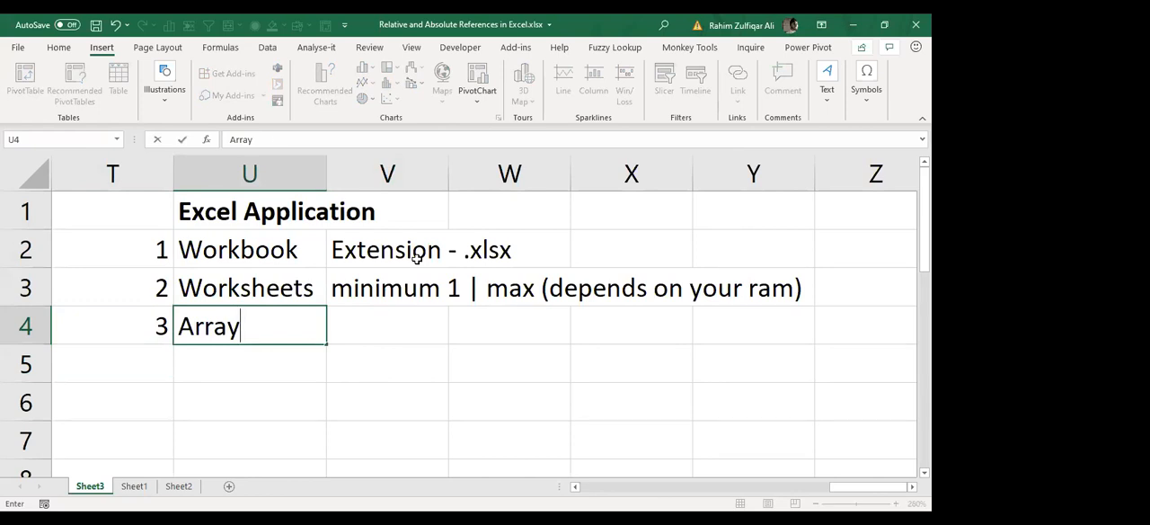
{"action": "type", "text": "(Group of c"}
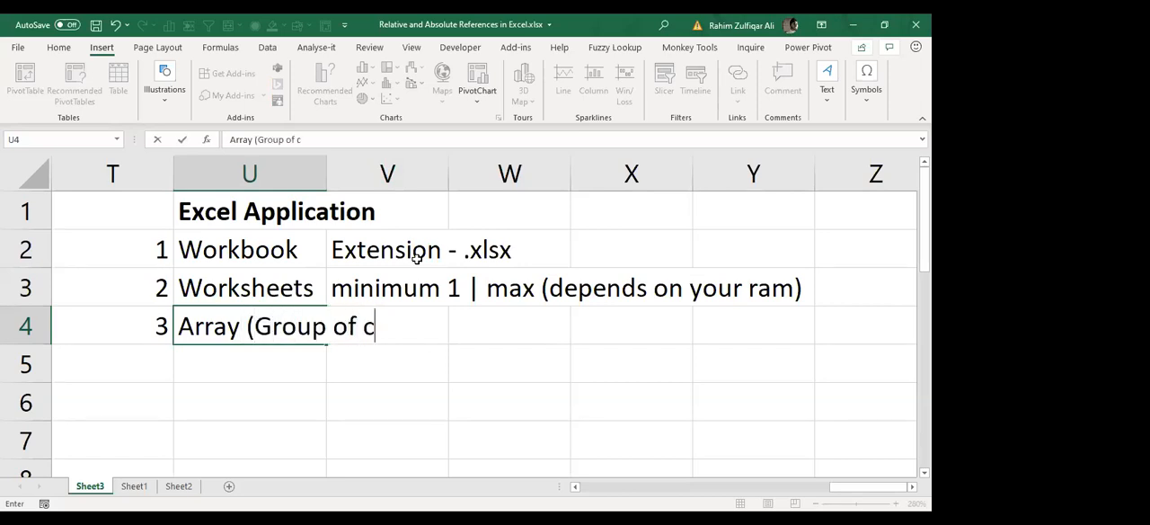
{"action": "type", "text": "ells)"}
{"action": "key", "text": "Return"}
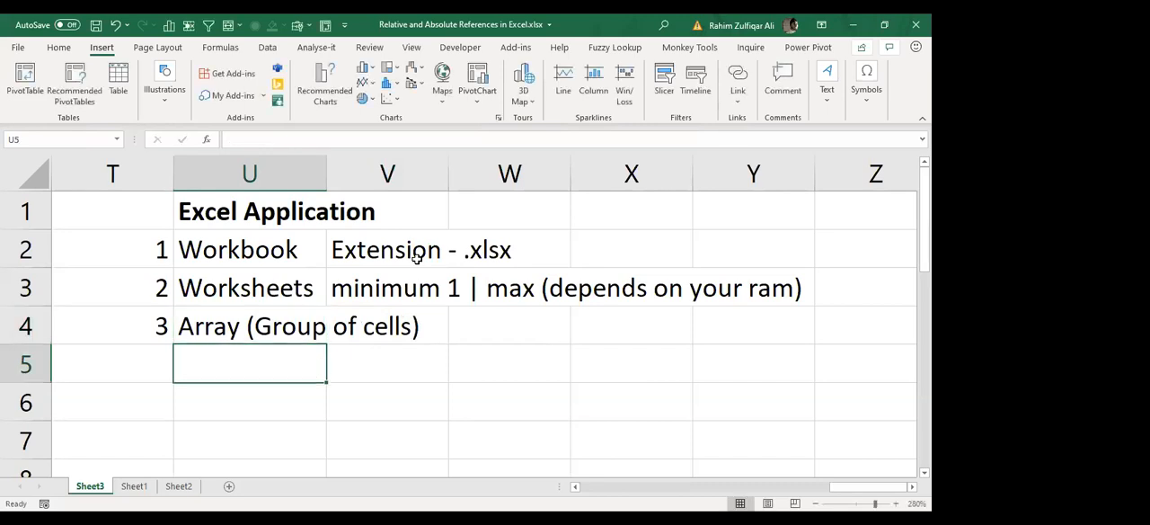
Step: Enter the two array types, "1. Adjacent" in cell U5 and "2. Non Adjacent" in cell U6
{"action": "type", "text": "1. A"}
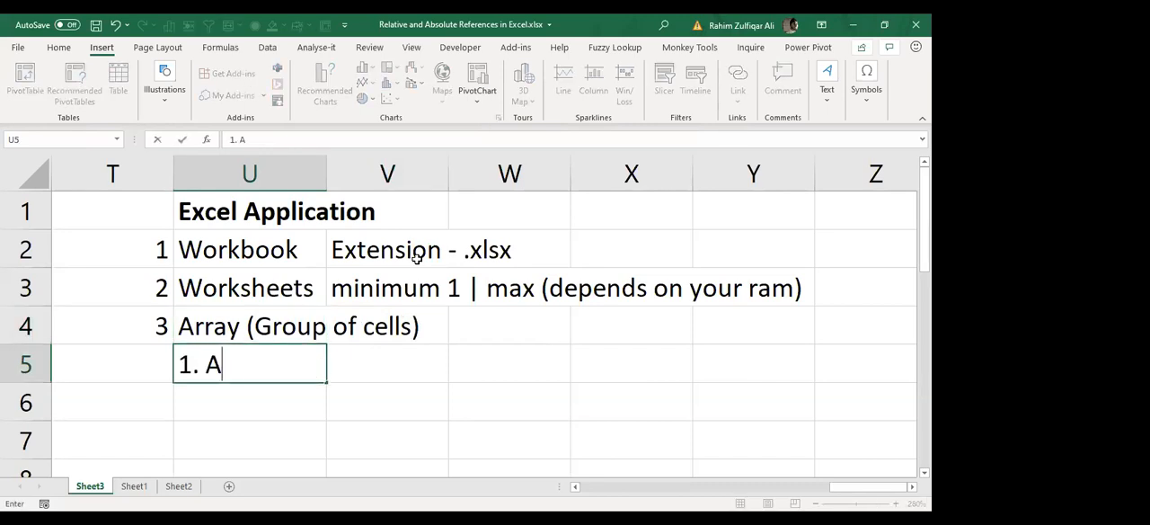
{"action": "type", "text": "djacent"}
{"action": "key", "text": "Return"}
{"action": "type", "text": "2. Non Adj"}
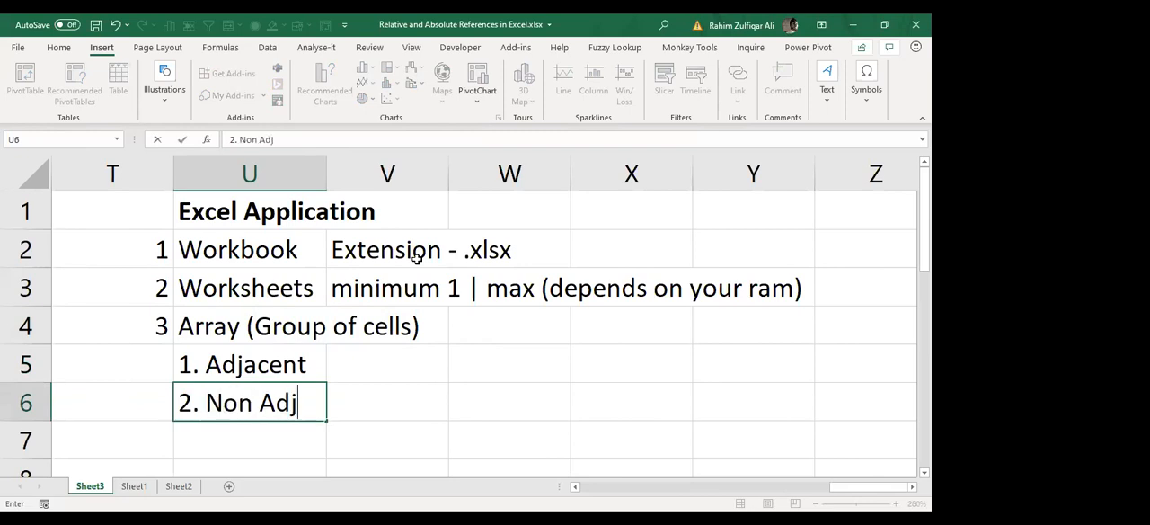
{"action": "type", "text": "acent"}
{"action": "key", "text": "Return"}
Step: Format the "Array (Group of cells)" entry in cell U4 as bold and italic
{"action": "key", "text": "Up"}
{"action": "key", "text": "Up"}
{"action": "key", "text": "Up"}
{"action": "key", "text": "Left"}
{"action": "key", "text": "Right"}
{"action": "key", "text": "ctrl+b"}
{"action": "key", "text": "ctrl+i"}
{"action": "key", "text": "Down"}
{"action": "key", "text": "Down"}
{"action": "key", "text": "Down"}
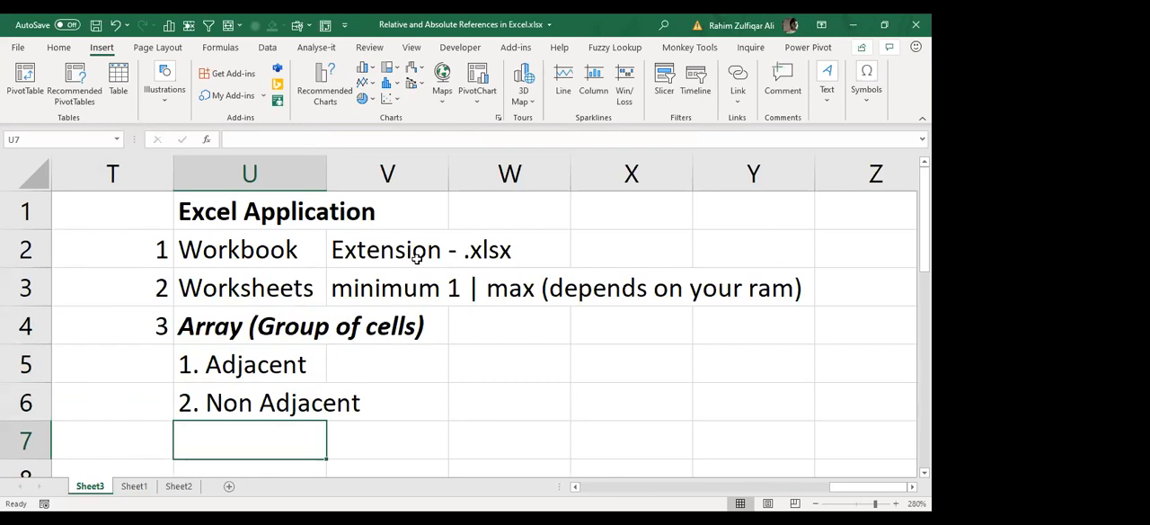
Step: Review the array entry and its adjacent and non adjacent types in column U
{"action": "key", "text": "Up"}
{"action": "key", "text": "Up"}
{"action": "key", "text": "Up"}
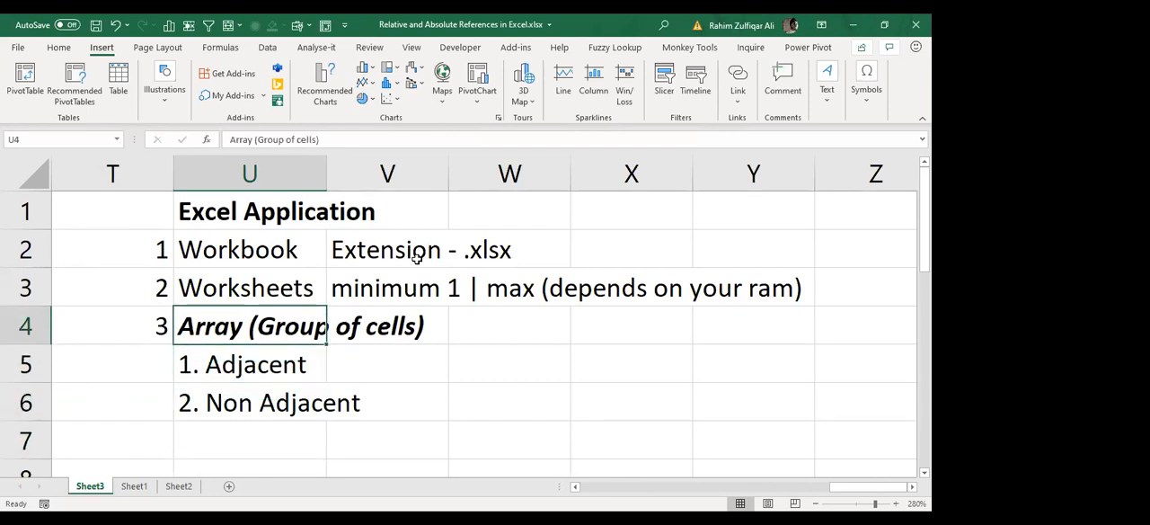
{"action": "key", "text": "Down"}
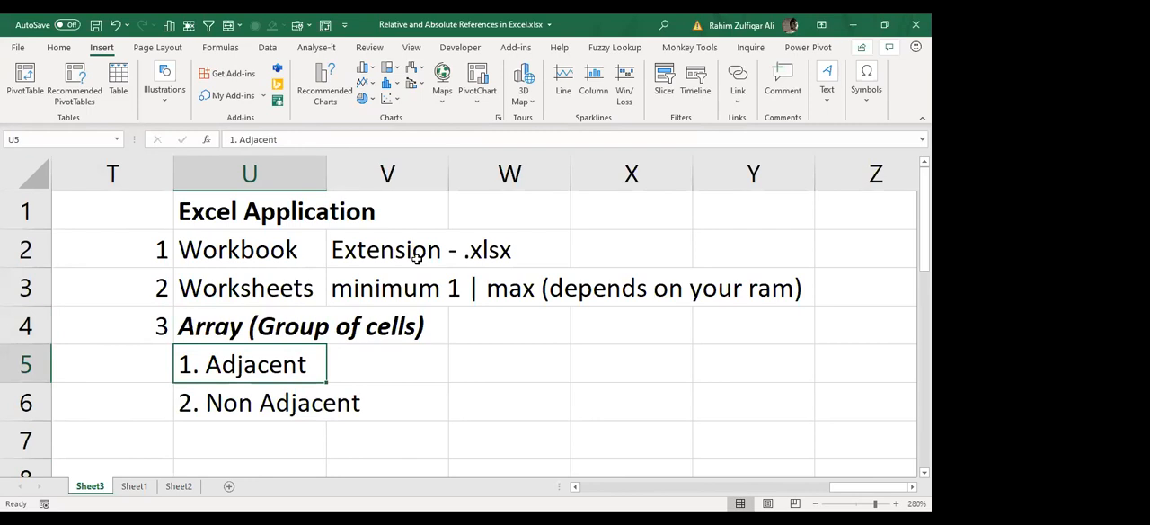
{"action": "key", "text": "Down"}
{"action": "key", "text": "Up"}
{"action": "key", "text": "Down"}
{"action": "key", "text": "Up"}
{"action": "key", "text": "Up"}
{"action": "key", "text": "ctrl+Up"}
Step: Enter the heading "Adjacent" in cell AB1 and format it as bold
{"action": "key", "text": "Right"}
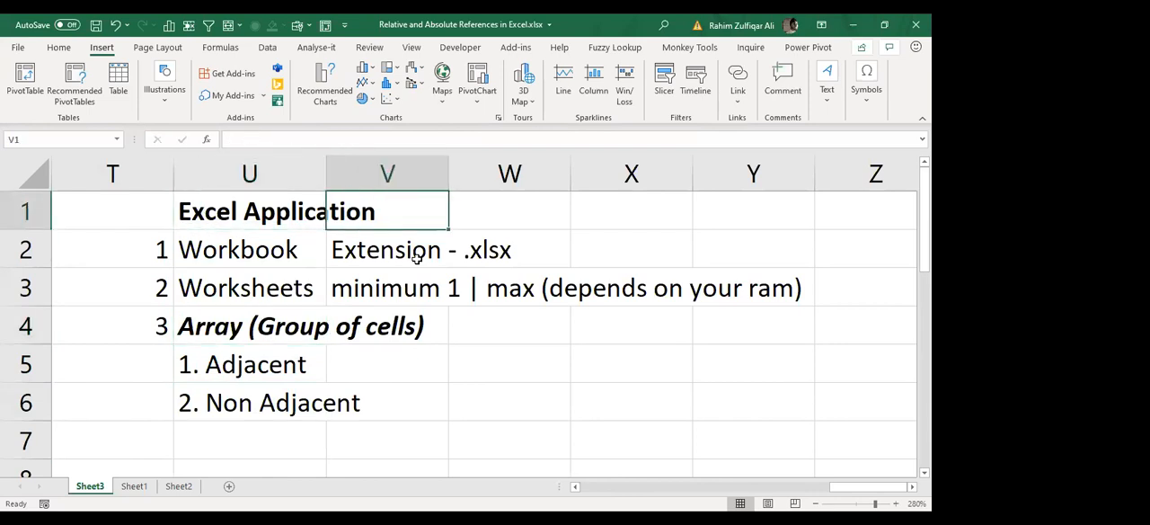
{"action": "key", "text": "Right"}
{"action": "key", "text": "Right"}
{"action": "key", "text": "Right"}
{"action": "key", "text": "Right"}
{"action": "key", "text": "Right"}
{"action": "key", "text": "Right"}
{"action": "key", "text": "Right"}
{"action": "key", "text": "Right"}
{"action": "key", "text": "Right"}
{"action": "key", "text": "Right"}
{"action": "key", "text": "Right"}
{"action": "key", "text": "Right"}
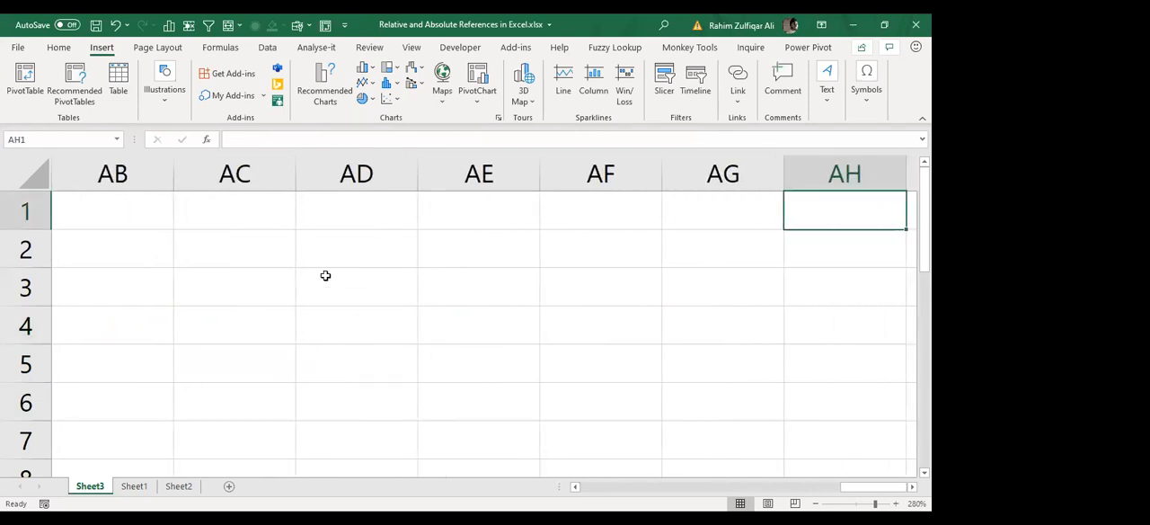
{"action": "scroll", "coordinate": [290, 321], "scroll_direction": "down", "scroll_amount": 4}
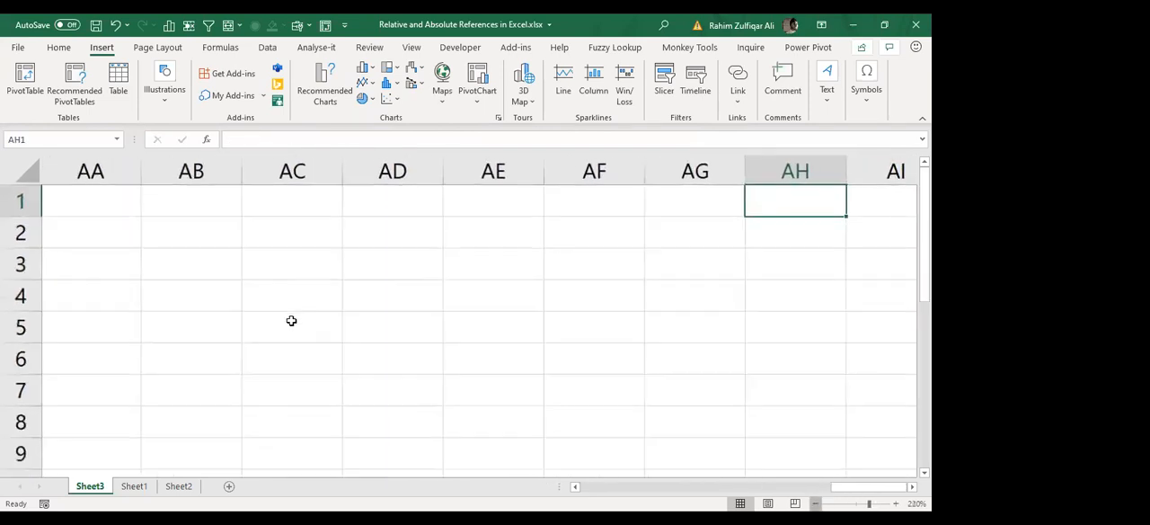
{"action": "left_click", "coordinate": [180, 214]}
{"action": "left_click", "coordinate": [201, 211]}
{"action": "type", "text": "A"}
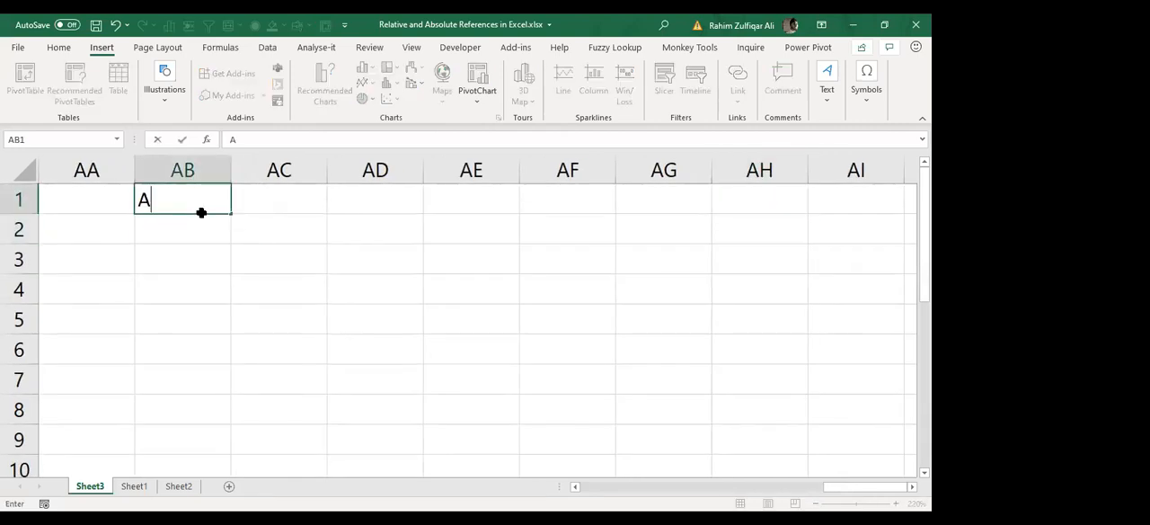
{"action": "type", "text": "djacent"}
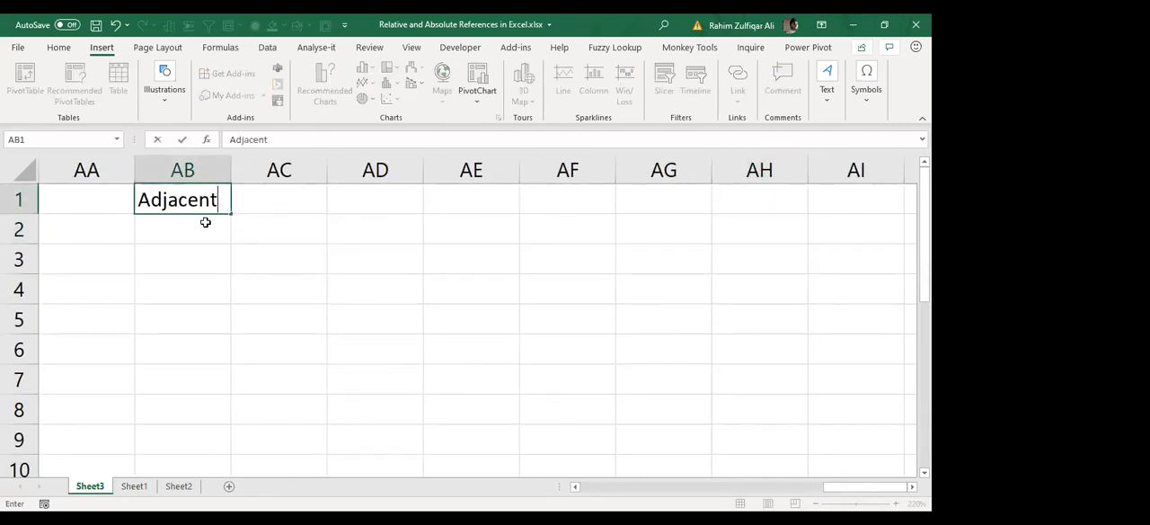
{"action": "key", "text": "Return"}
{"action": "key", "text": "Up"}
{"action": "key", "text": "ctrl+b"}
Step: Fill the range AB2:AF8 with the formula =RANDBETWEEN(1,100)
{"action": "left_click", "coordinate": [205, 222]}
{"action": "key", "text": "shift+Right"}
{"action": "key", "text": "shift+Right"}
{"action": "key", "text": "shift+Right"}
{"action": "key", "text": "shift+Right"}
{"action": "key", "text": "shift+Right"}
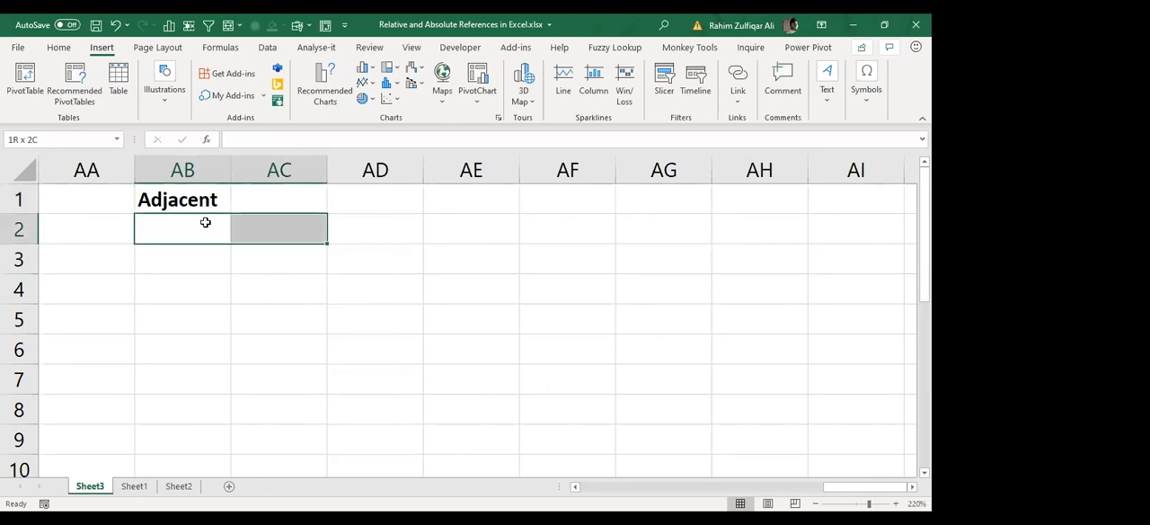
{"action": "key", "text": "shift+Down"}
{"action": "key", "text": "shift+Down"}
{"action": "key", "text": "shift+Down"}
{"action": "key", "text": "shift+Down"}
{"action": "key", "text": "shift+Down"}
{"action": "key", "text": "shift+Down"}
{"action": "key", "text": "shift+Down"}
{"action": "key", "text": "shift+Left"}
{"action": "key", "text": "shift+Up"}
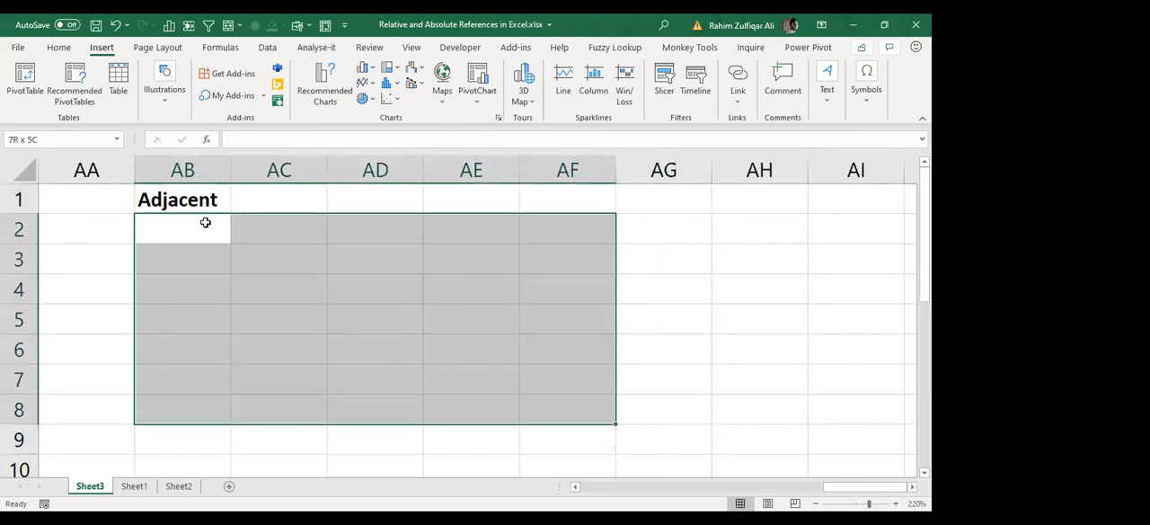
{"action": "type", "text": "=r"}
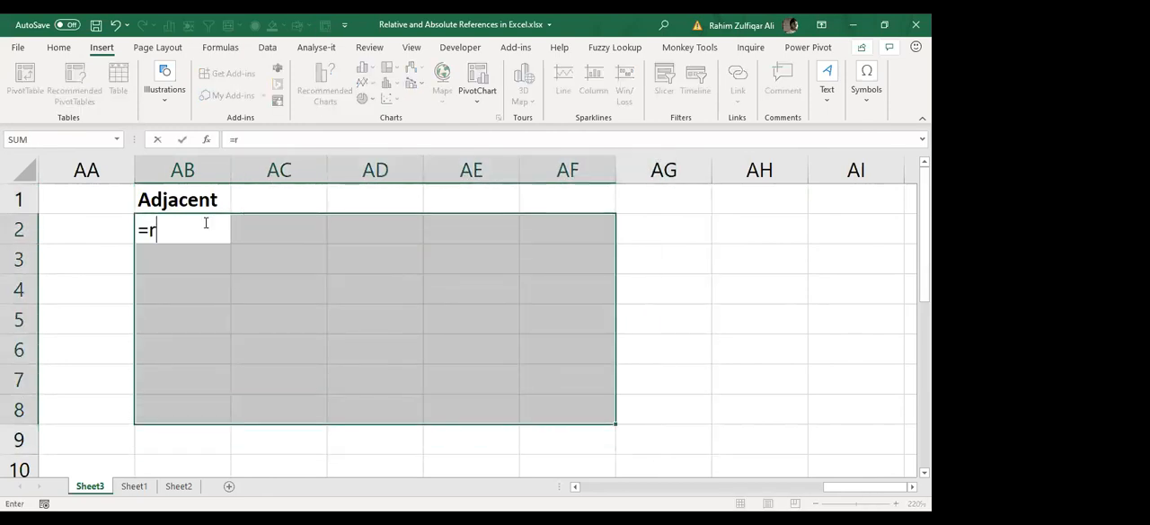
{"action": "type", "text": "andbetween(1,100)"}
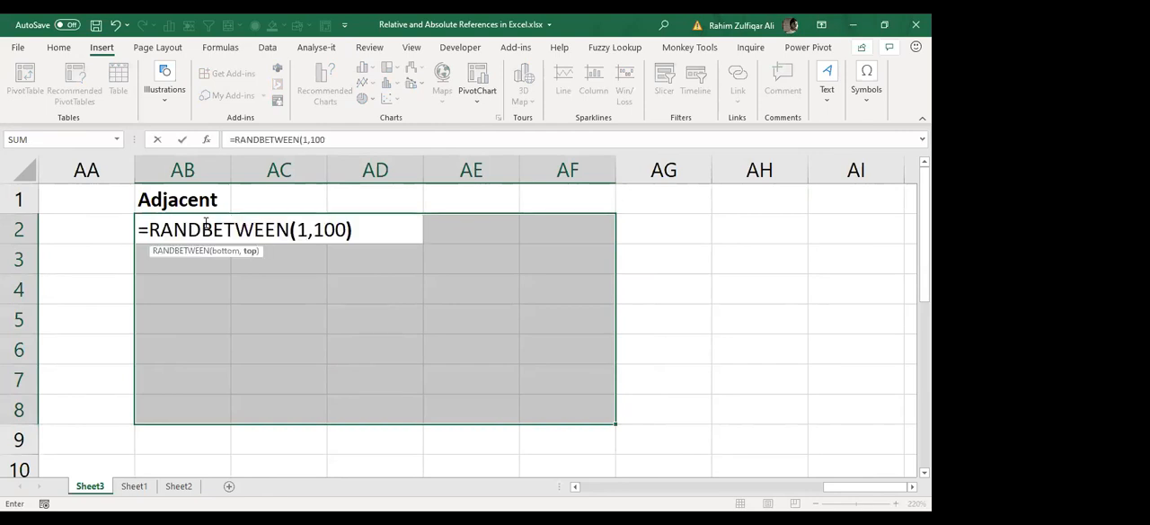
{"action": "key", "text": "ctrl+Return"}
Step: Convert the random number formulas in AB2:AF8 to static values by pasting them over themselves as values
{"action": "key", "text": "ctrl+c"}
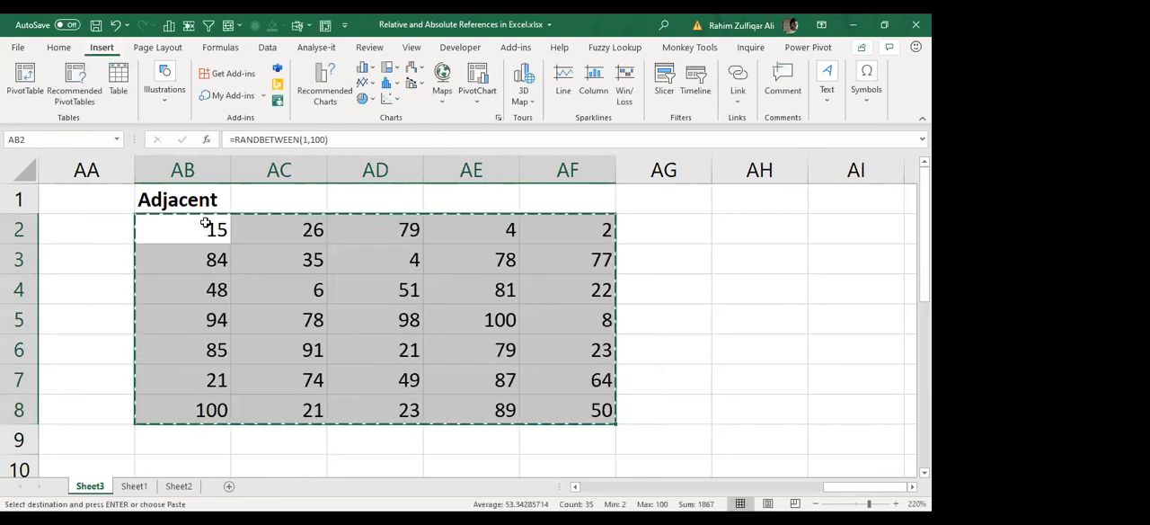
{"action": "key", "text": "ctrl+alt+v"}
{"action": "key", "text": "v"}
{"action": "key", "text": "Return"}
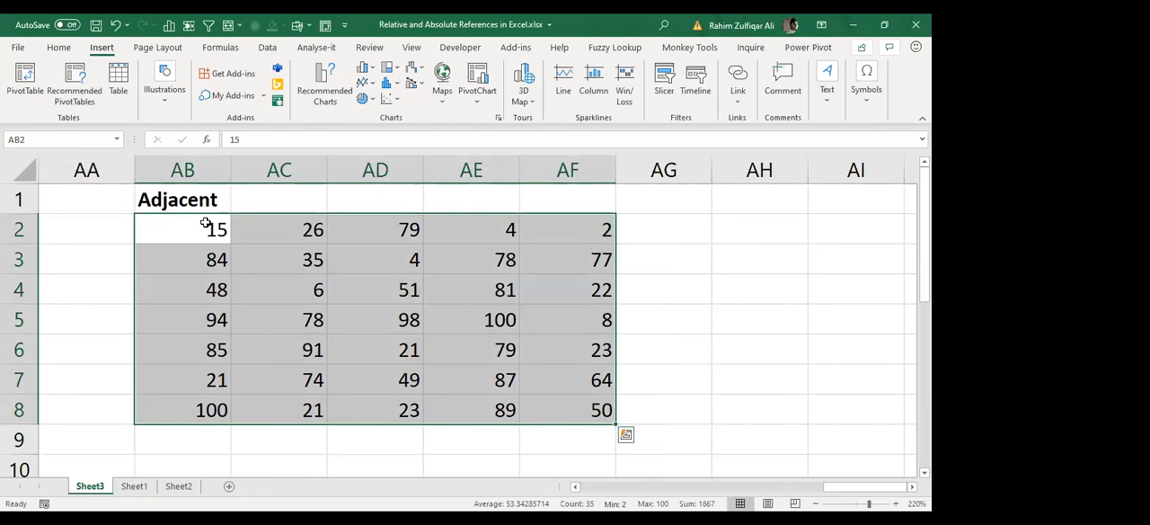
{"action": "key", "text": "Escape"}
Step: Select the contiguous number block from AB2 to its last column and row to inspect the adjacent array
{"action": "key", "text": "Left"}
{"action": "key", "text": "Right"}
{"action": "key", "text": "ctrl+shift+Right"}
{"action": "key", "text": "ctrl+shift+Down"}
Step: Try splitting the number block with a blank column at AD and a blank row at row 6, and undo both insertions
{"action": "key", "text": "Right"}
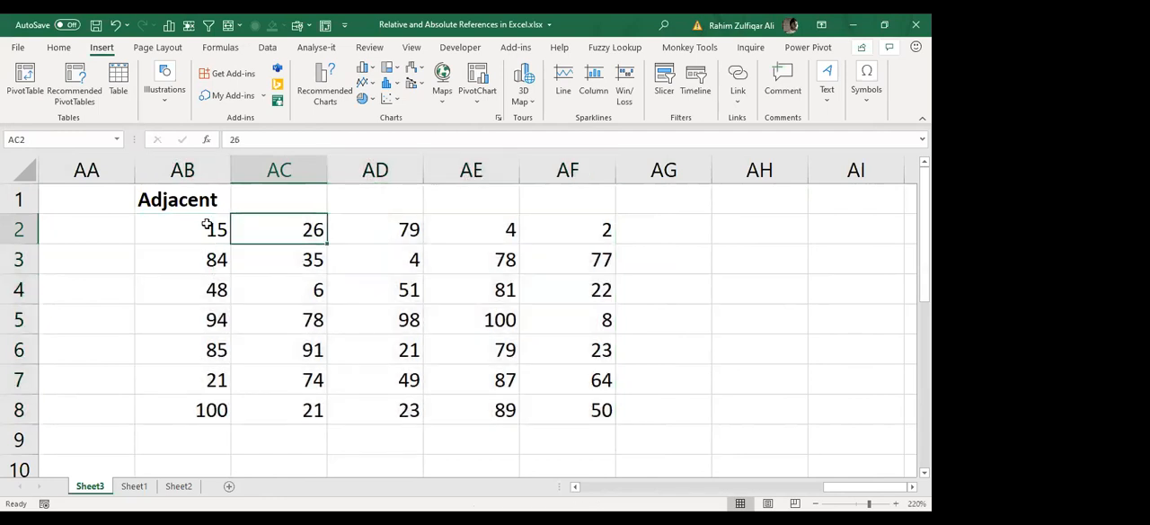
{"action": "key", "text": "Right"}
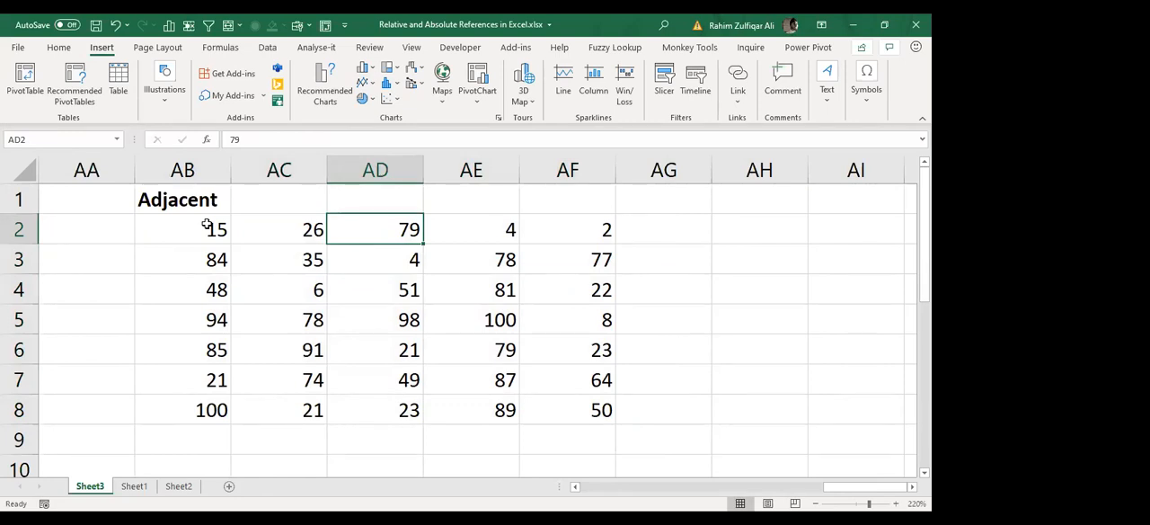
{"action": "key", "text": "alt+i"}
{"action": "key", "text": "c"}
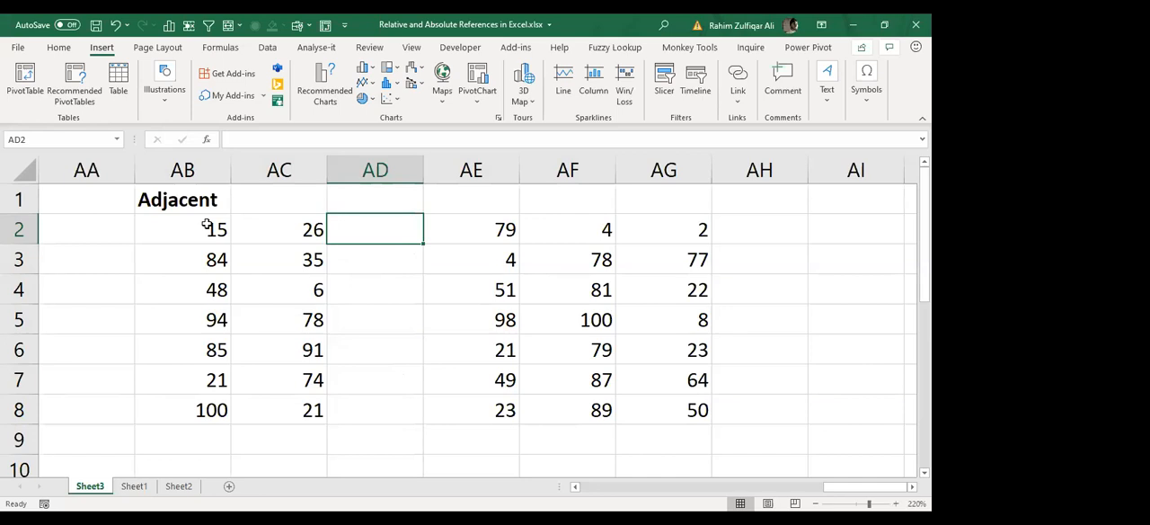
{"action": "key", "text": "Down"}
{"action": "key", "text": "Down"}
{"action": "key", "text": "Down"}
{"action": "key", "text": "Down"}
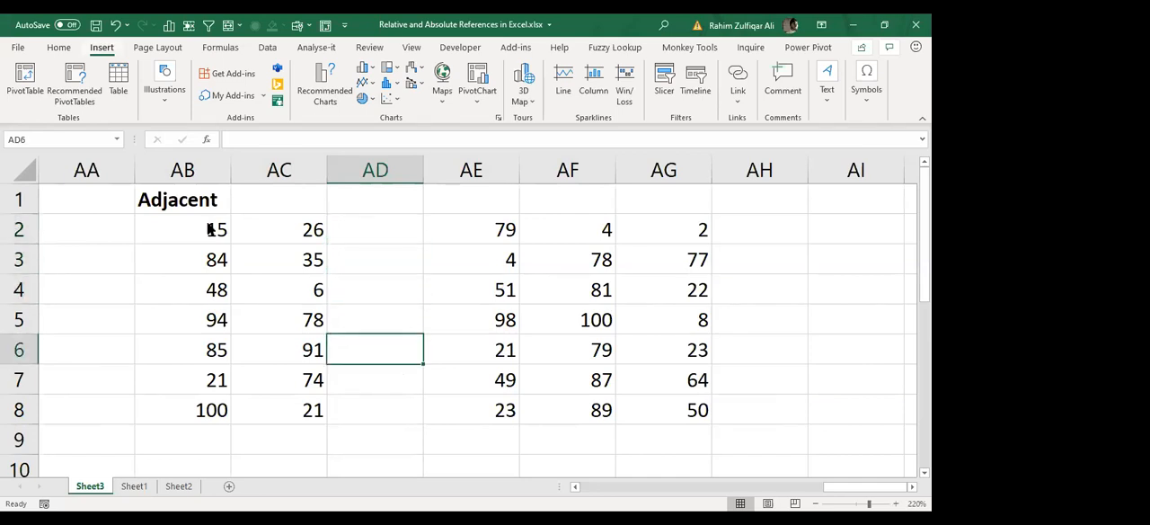
{"action": "key", "text": "alt+i"}
{"action": "key", "text": "r"}
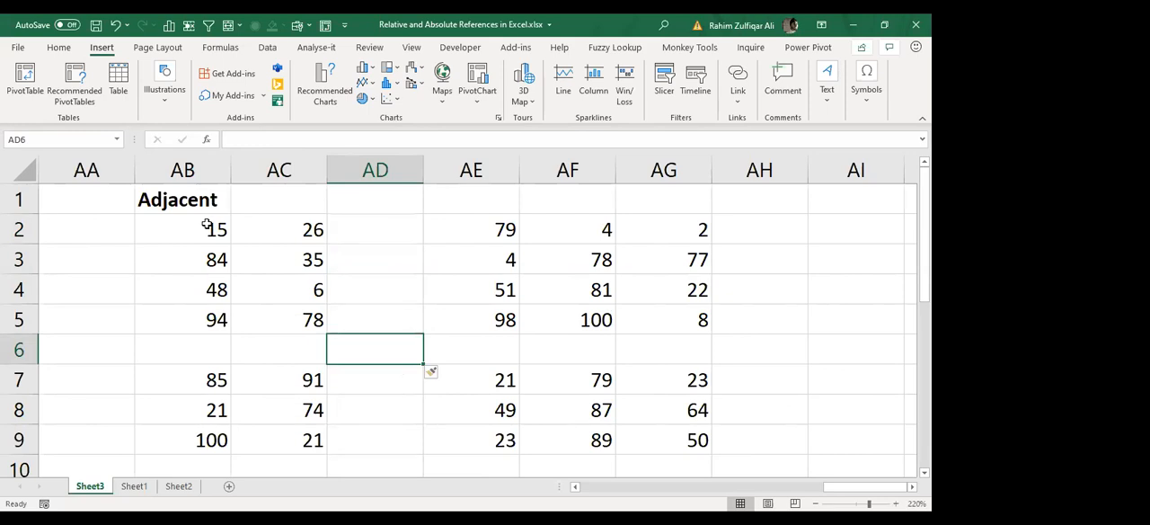
{"action": "key", "text": "ctrl+z"}
{"action": "key", "text": "ctrl+z"}
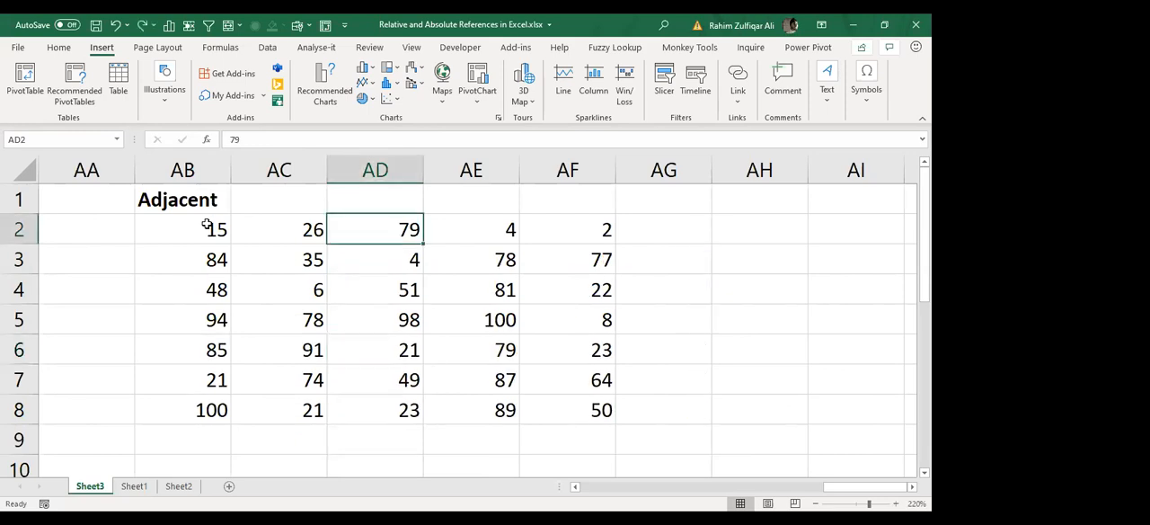
Step: Check that the unbroken block AB2:AF8 selects as one array, starting from cell AB2
{"action": "key", "text": "Left"}
{"action": "key", "text": "Left"}
{"action": "key", "text": "ctrl+shift+Right"}
{"action": "key", "text": "ctrl+shift+Down"}
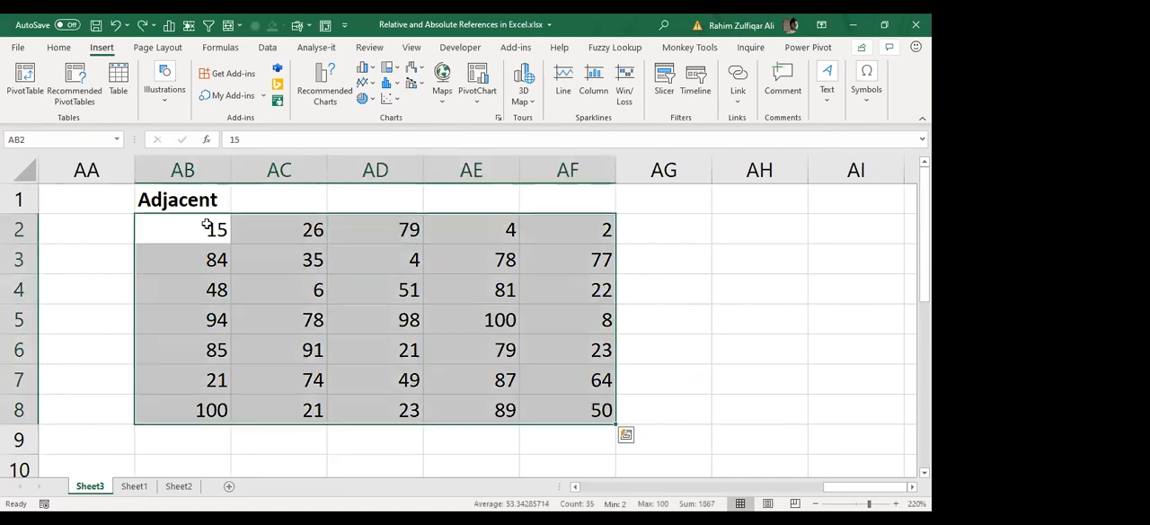
{"action": "key", "text": "Up"}
{"action": "key", "text": "Down"}
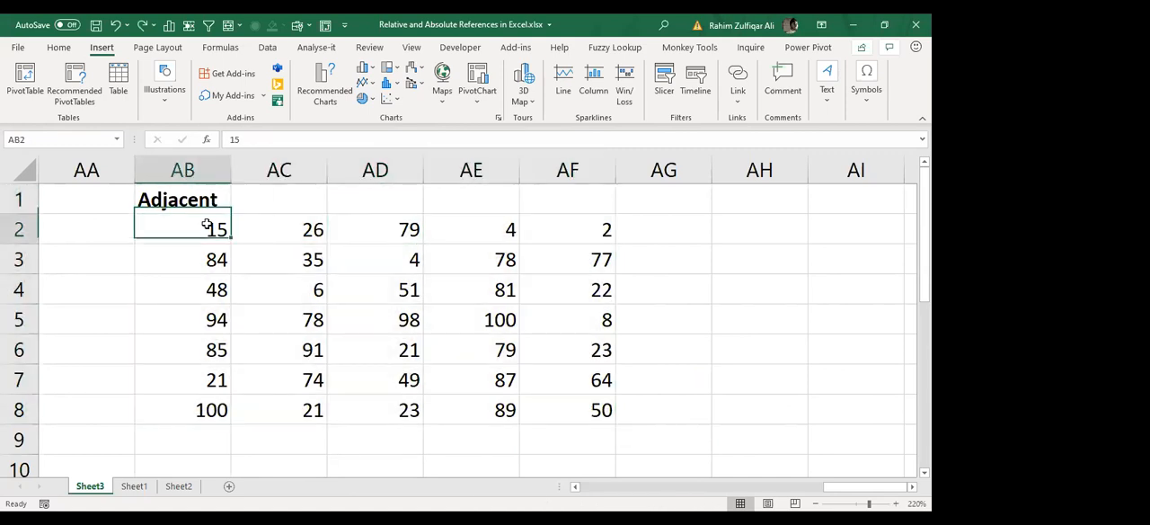
Step: Insert a blank column at AD and a blank row at row 4 to split the number block into separate arrays
{"action": "key", "text": "Down"}
{"action": "key", "text": "Down"}
{"action": "key", "text": "Right"}
{"action": "key", "text": "Right"}
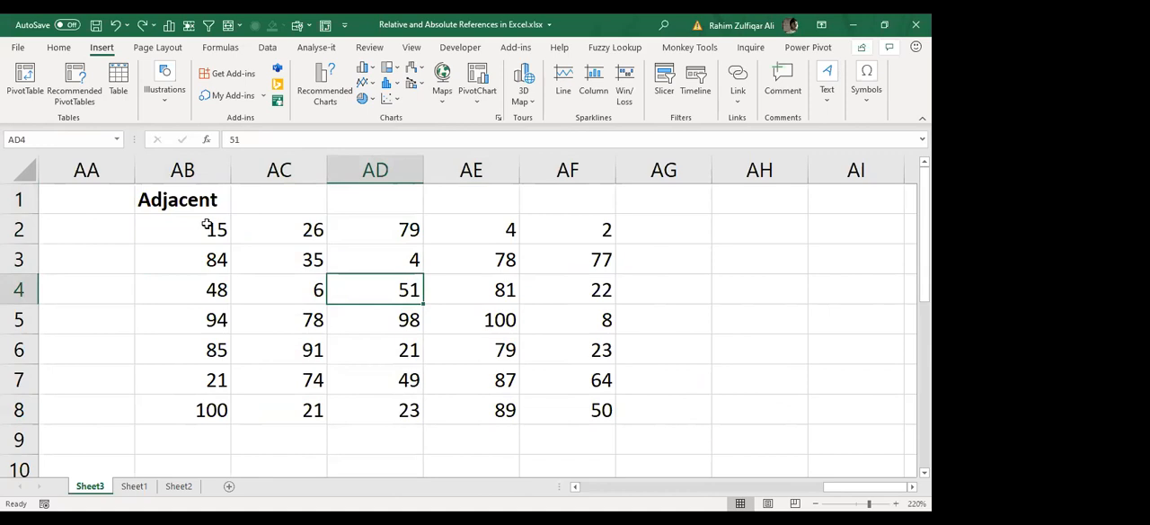
{"action": "key", "text": "alt+i"}
{"action": "key", "text": "c"}
{"action": "key", "text": "alt+i"}
{"action": "key", "text": "r"}
Step: Examine each of the separated number blocks by selecting them one at a time around the blank row and column
{"action": "key", "text": "Left"}
{"action": "key", "text": "Up"}
{"action": "key", "text": "Up"}
{"action": "key", "text": "Left"}
{"action": "key", "text": "ctrl+shift+Right"}
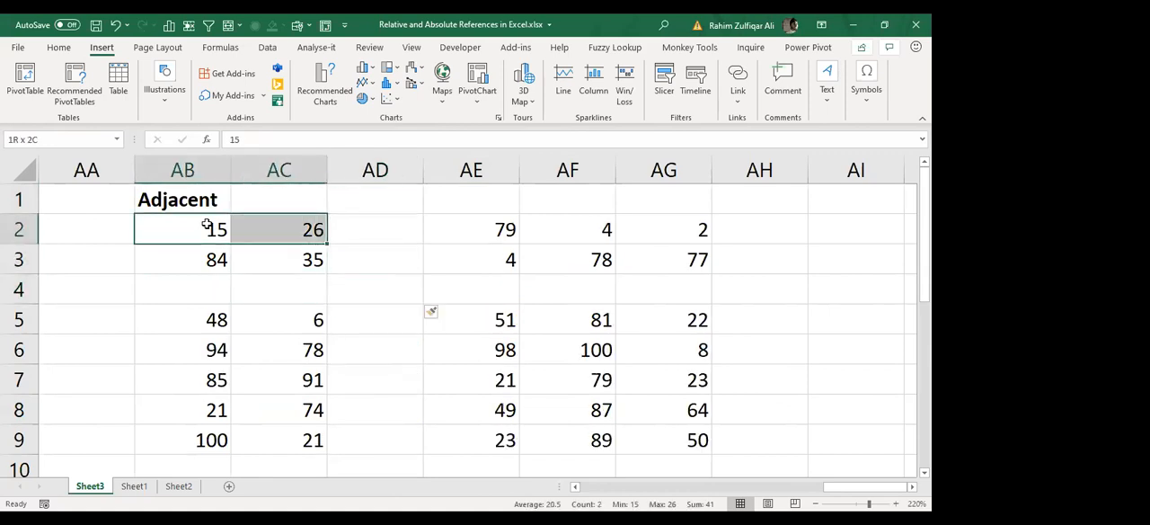
{"action": "key", "text": "ctrl+shift+Down"}
{"action": "key", "text": "Down"}
{"action": "key", "text": "Down"}
{"action": "key", "text": "Down"}
{"action": "key", "text": "ctrl+shift+Right"}
{"action": "key", "text": "ctrl+shift+Down"}
{"action": "key", "text": "Right"}
{"action": "key", "text": "Right"}
{"action": "key", "text": "Right"}
{"action": "key", "text": "Right"}
{"action": "key", "text": "Left"}
{"action": "key", "text": "ctrl+shift+Right"}
{"action": "key", "text": "ctrl+shift+Down"}
{"action": "key", "text": "Up"}
{"action": "key", "text": "Up"}
{"action": "key", "text": "Up"}
{"action": "key", "text": "ctrl+shift+Right"}
{"action": "key", "text": "ctrl+shift+Down"}
{"action": "key", "text": "Left"}
{"action": "key", "text": "Left"}
{"action": "key", "text": "Left"}
{"action": "key", "text": "Right"}
{"action": "key", "text": "Up"}
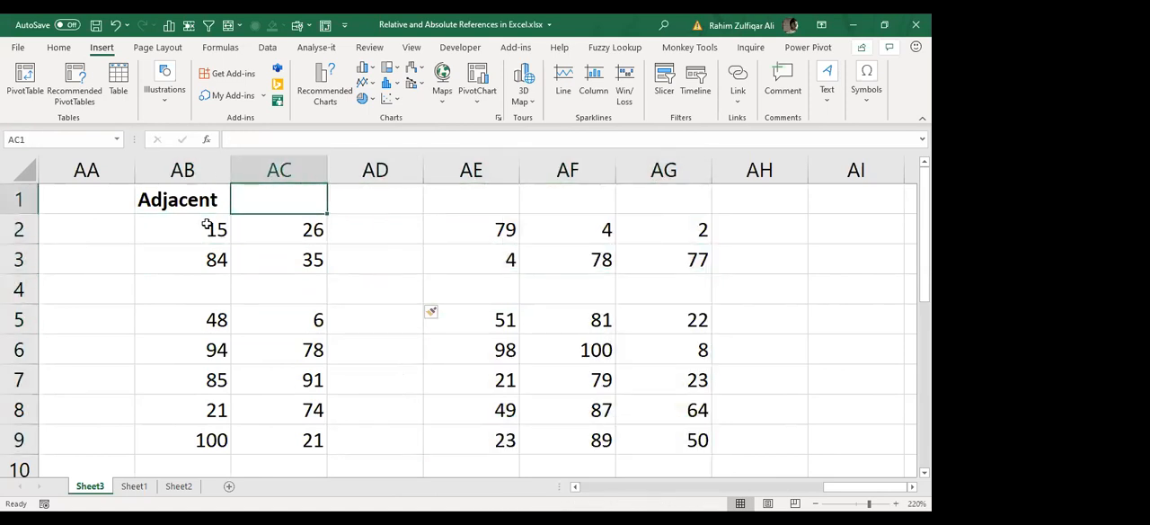
Step: Enter the heading "Non Adjacent" in cell AE1 and format it as bold
{"action": "key", "text": "Right"}
{"action": "key", "text": "Right"}
{"action": "key", "text": "BackSpace"}
{"action": "type", "text": "Non A"}
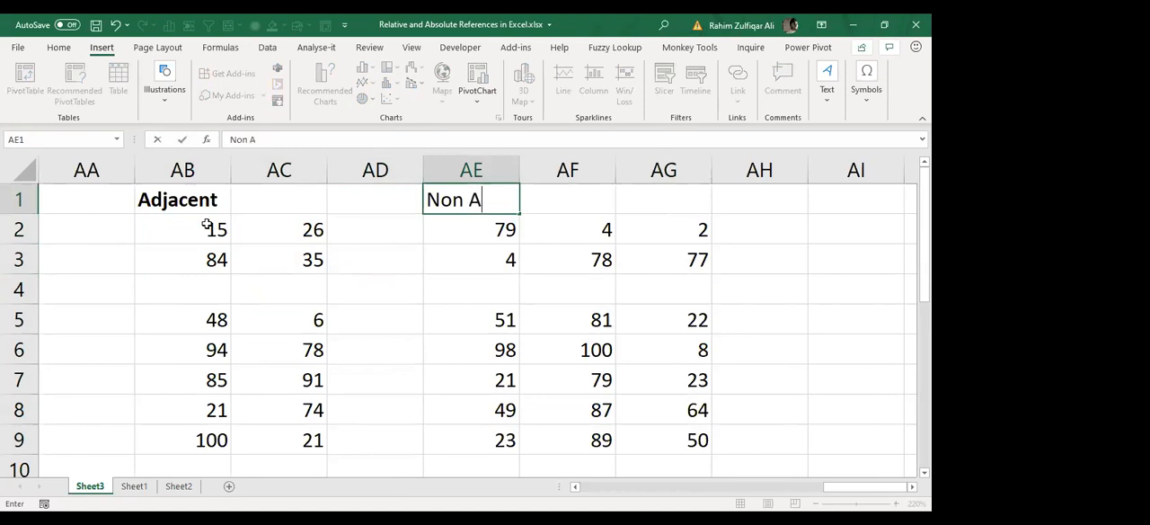
{"action": "type", "text": "djacent"}
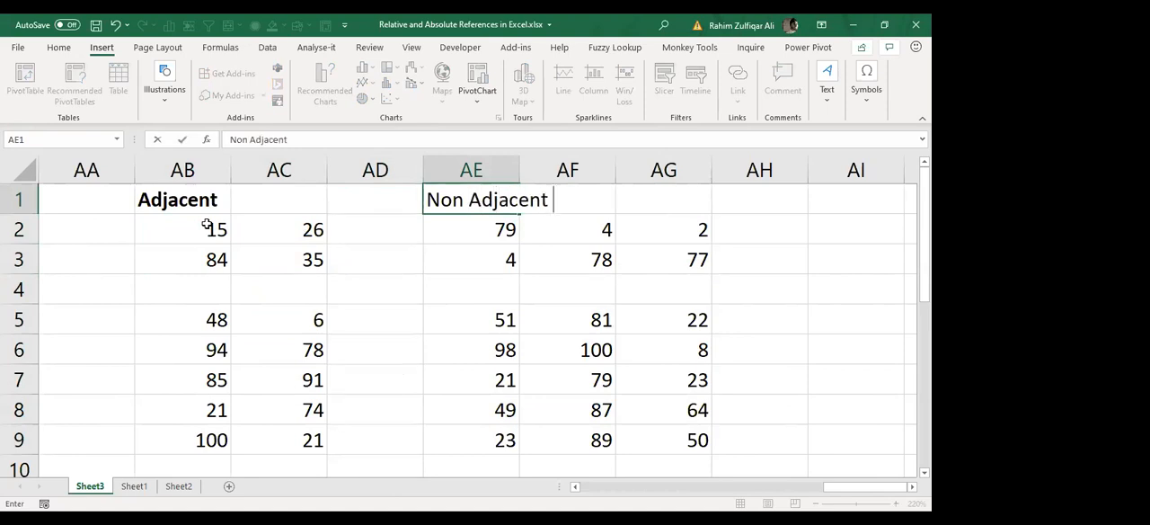
{"action": "key", "text": "Return"}
{"action": "key", "text": "Left"}
{"action": "key", "text": "Up"}
{"action": "key", "text": "Right"}
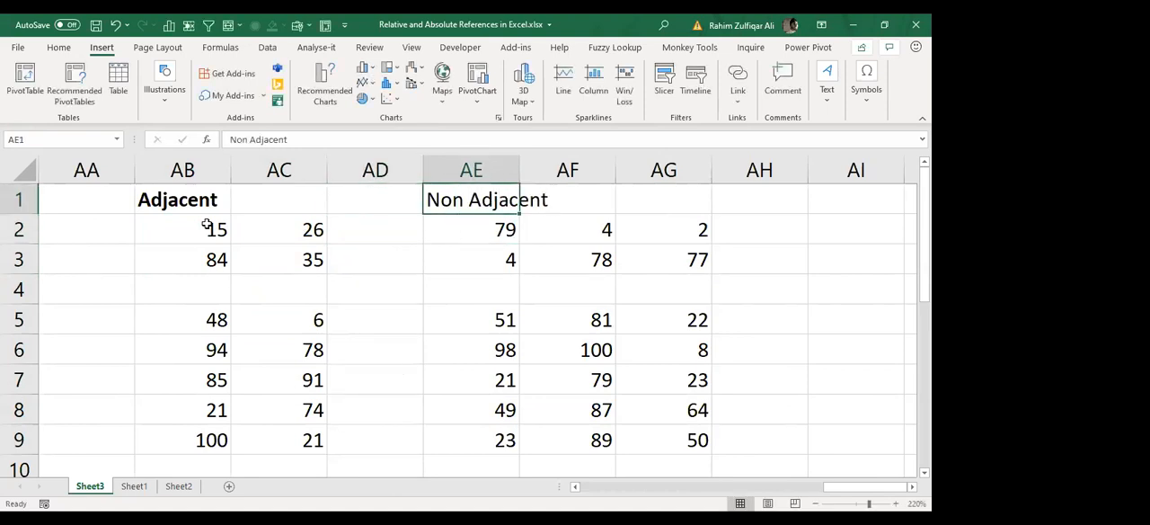
{"action": "key", "text": "ctrl+b"}
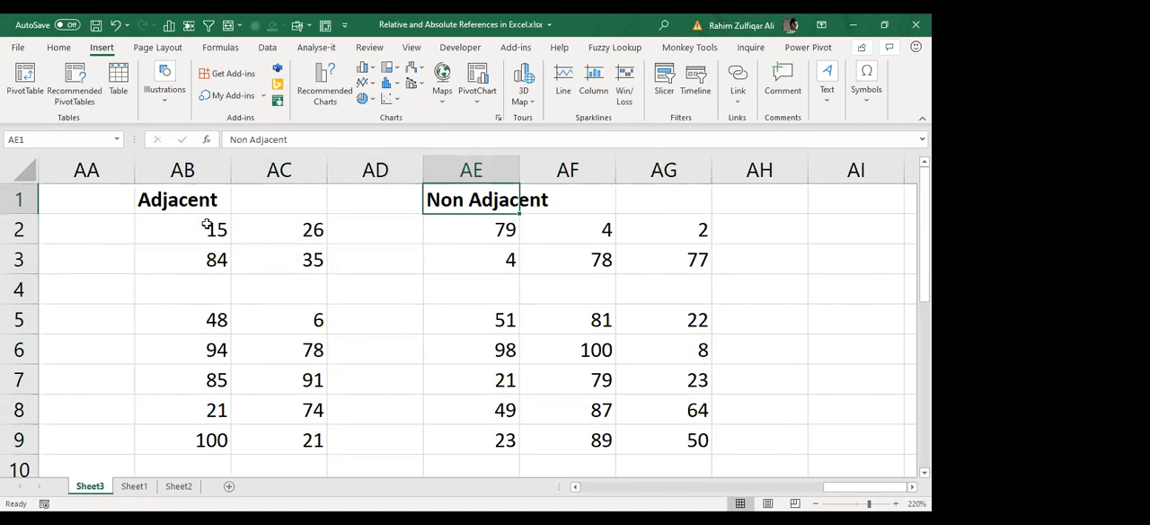
Step: Compare the "Adjacent" heading in AB1 with the "Non Adjacent" heading in AE1 above the split number blocks
{"action": "key", "text": "Left"}
{"action": "key", "text": "Left"}
{"action": "key", "text": "Left"}
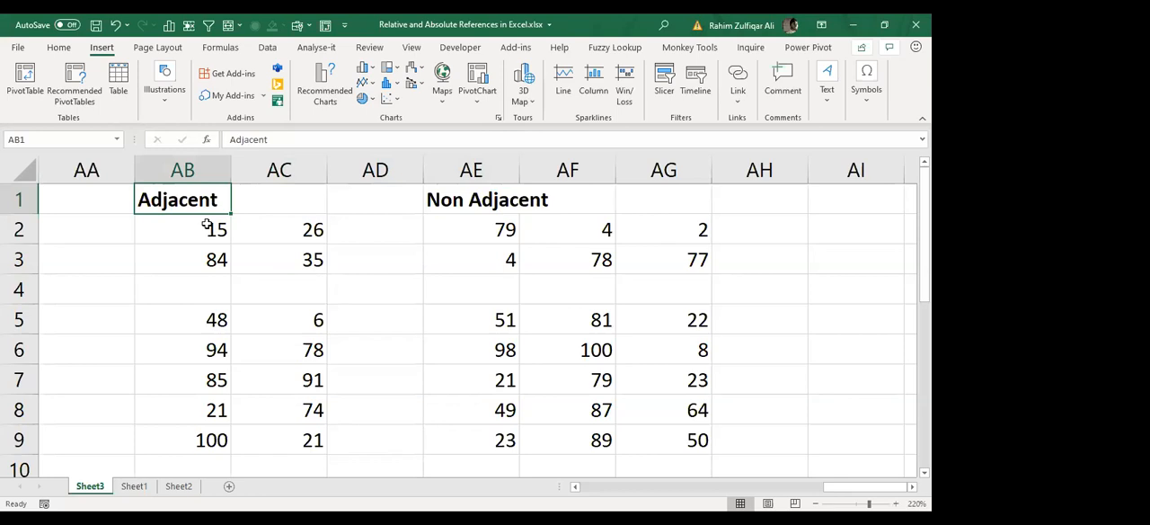
{"action": "key", "text": "Right"}
{"action": "key", "text": "Right"}
{"action": "key", "text": "Right"}
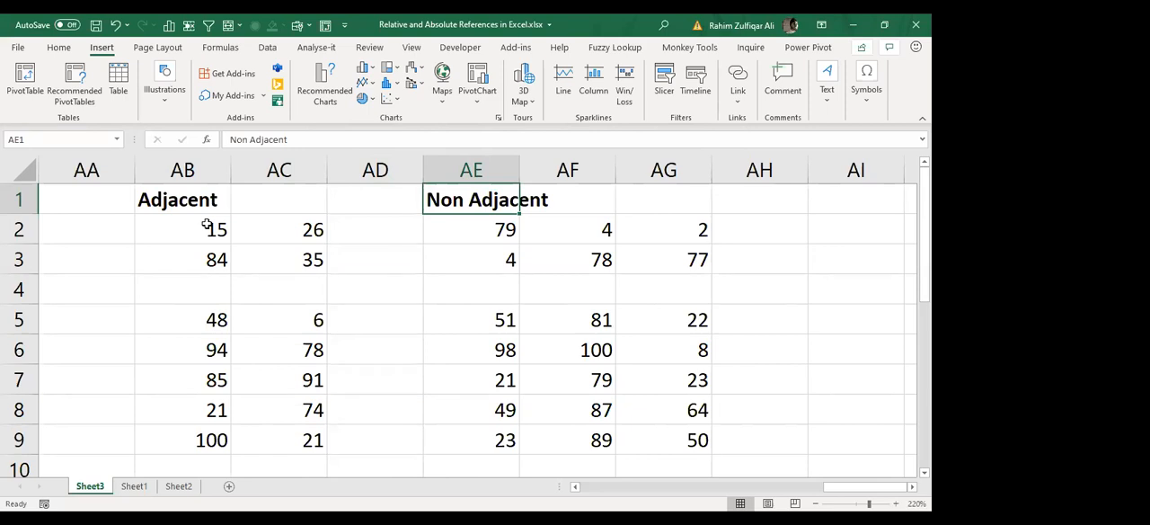
{"action": "key", "text": "Left"}
{"action": "key", "text": "Left"}
{"action": "key", "text": "Left"}
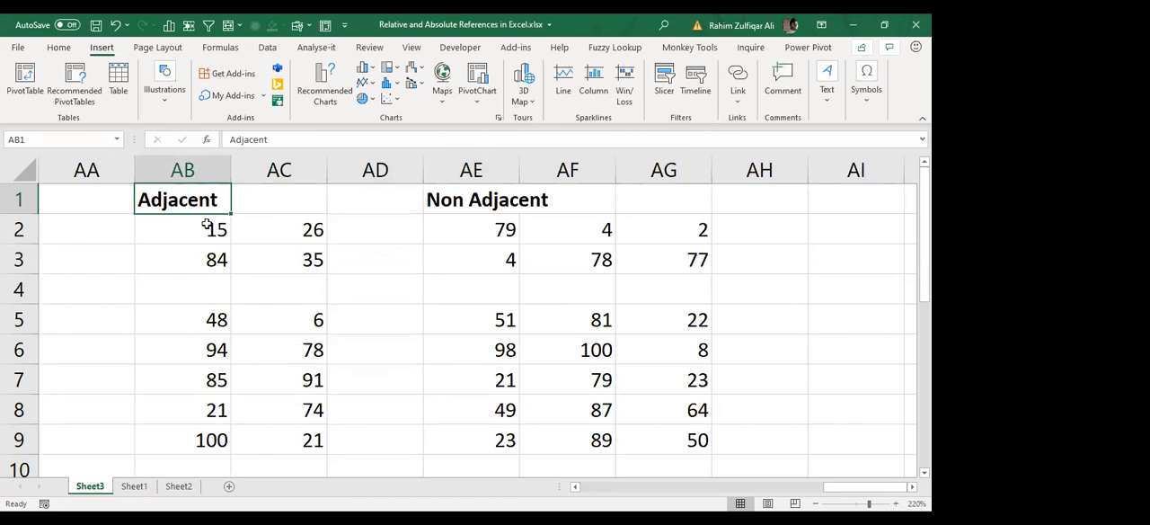
{"action": "key", "text": "Right"}
{"action": "key", "text": "Right"}
{"action": "key", "text": "Right"}
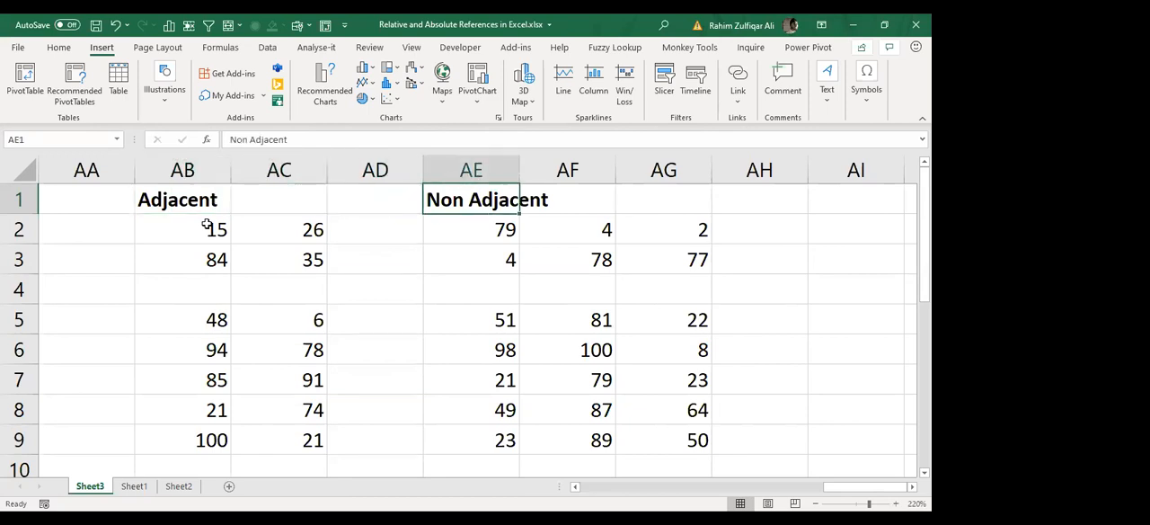
{"action": "key", "text": "Left"}
{"action": "key", "text": "Left"}
{"action": "key", "text": "Left"}
Step: Return to the start of the worksheet and review the notes on worksheet size, cell references, formulas and functions
{"action": "key", "text": "ctrl+Home"}
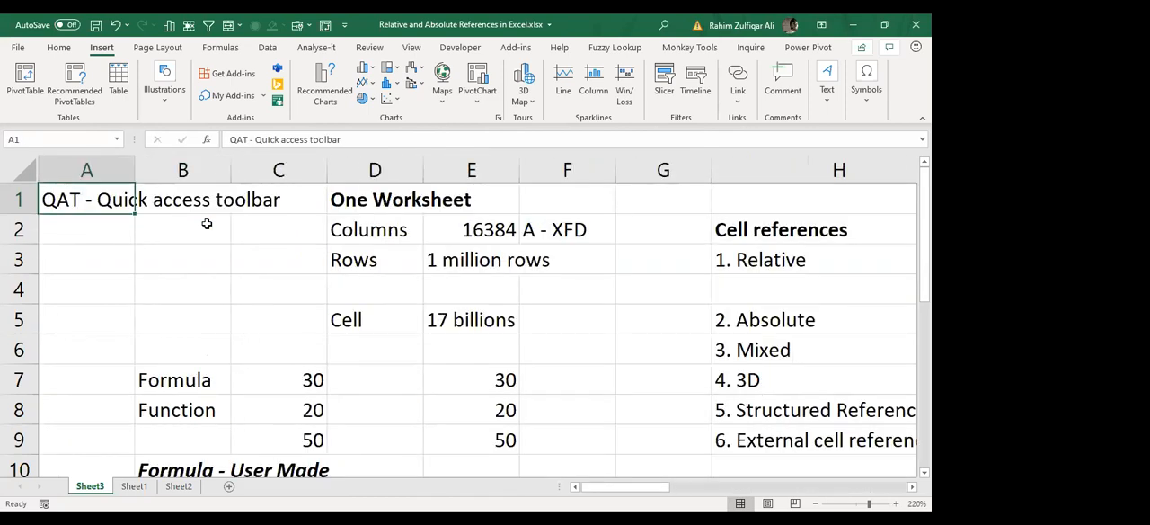
{"action": "key", "text": "Right"}
{"action": "key", "text": "Right"}
{"action": "key", "text": "Right"}
{"action": "key", "text": "Right"}
{"action": "key", "text": "Right"}
{"action": "key", "text": "Right"}
{"action": "key", "text": "Right"}
{"action": "key", "text": "Right"}
{"action": "key", "text": "Right"}
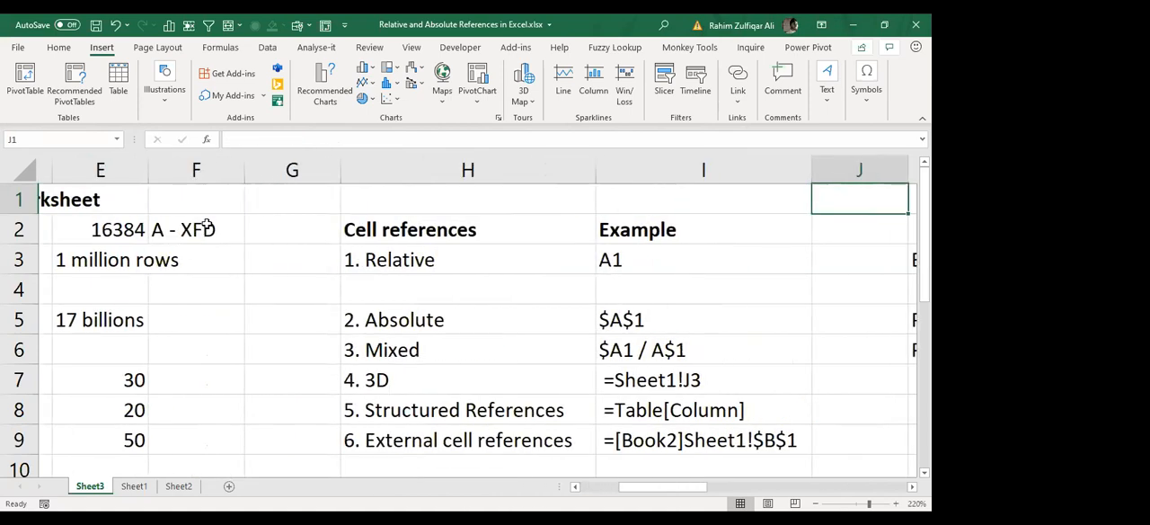
{"action": "key", "text": "Right"}
{"action": "key", "text": "Left"}
{"action": "key", "text": "Left"}
{"action": "key", "text": "Left"}
{"action": "key", "text": "Down"}
{"action": "key", "text": "Down"}
{"action": "key", "text": "Left"}
{"action": "key", "text": "Left"}
{"action": "key", "text": "Left"}
{"action": "key", "text": "Left"}
{"action": "key", "text": "Left"}
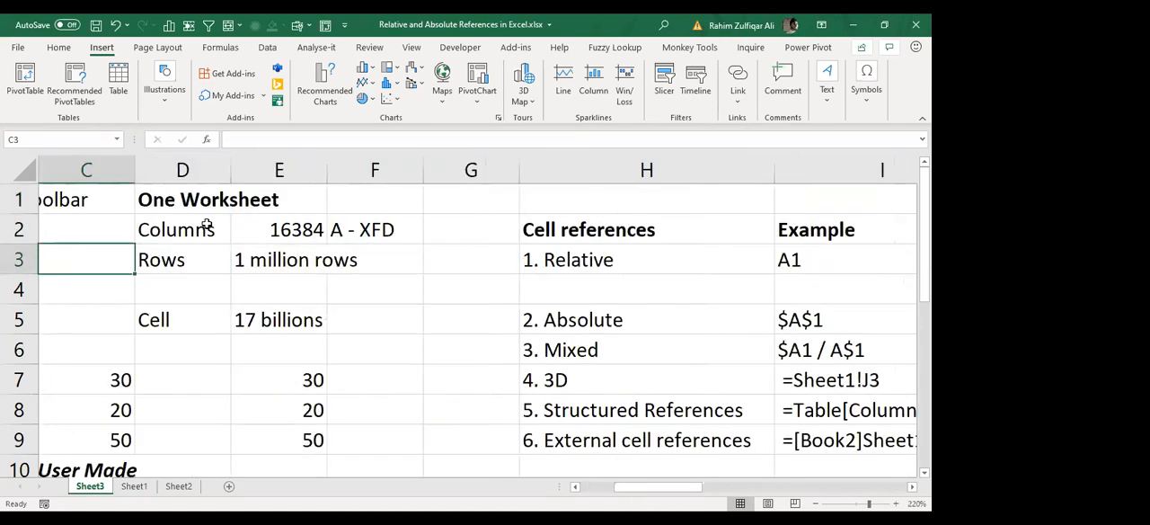
{"action": "key", "text": "Left"}
{"action": "key", "text": "Left"}
{"action": "key", "text": "Right"}
{"action": "key", "text": "Right"}
{"action": "key", "text": "Right"}
{"action": "key", "text": "Down"}
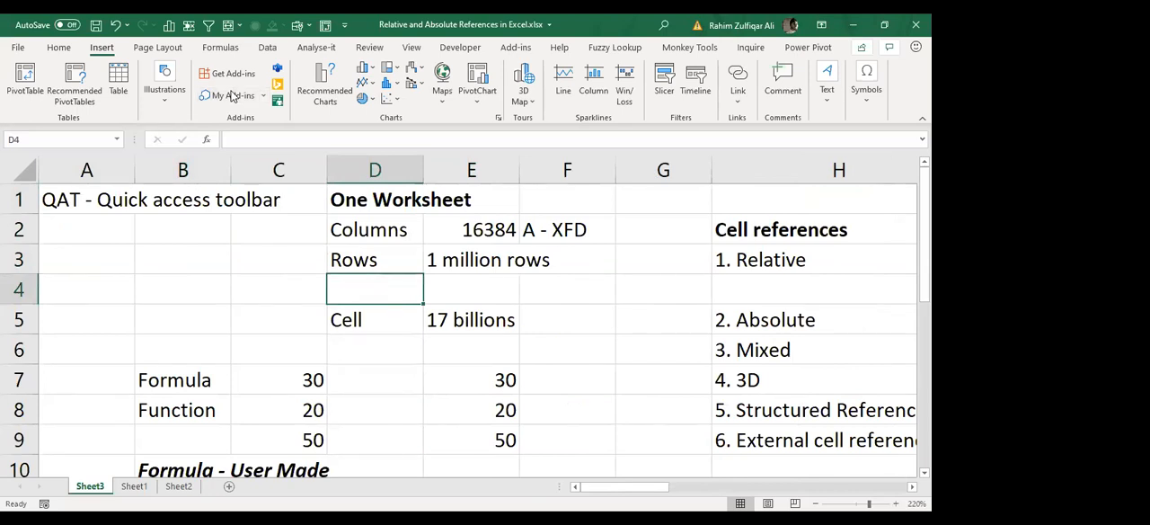
{"action": "left_click", "coordinate": [702, 64]}
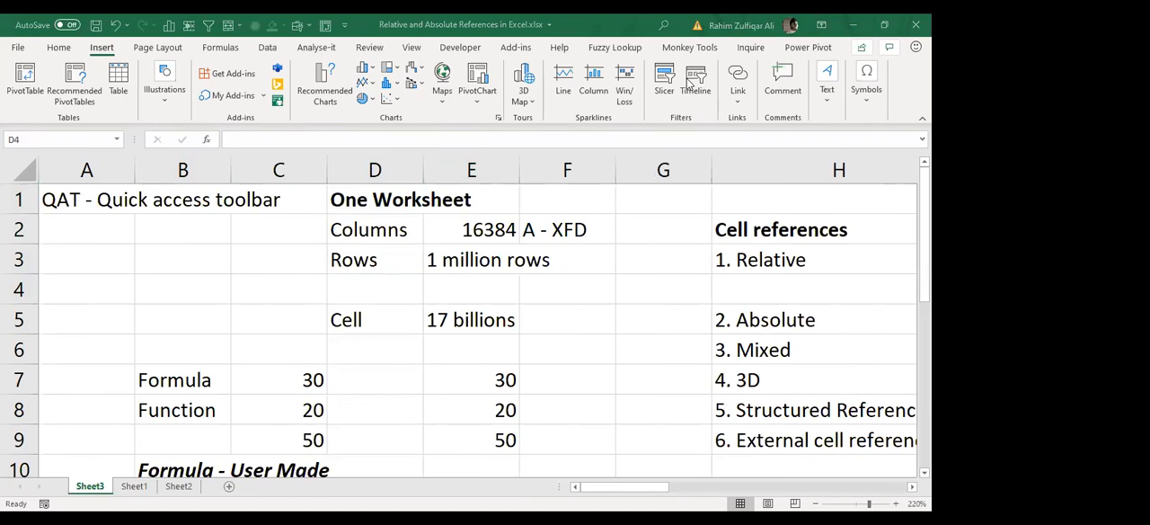
Step: Review the notes on cell references, business intelligence add-ins, function arguments and Excel application terms across the worksheet
{"action": "left_click", "coordinate": [836, 264]}
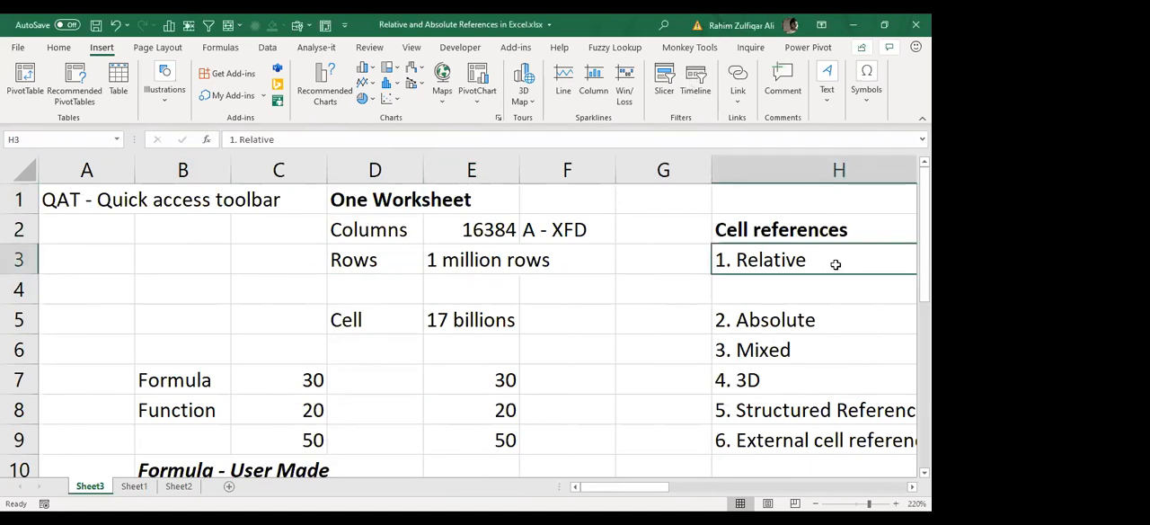
{"action": "key", "text": "Right"}
{"action": "key", "text": "Right"}
{"action": "key", "text": "Right"}
{"action": "key", "text": "Right"}
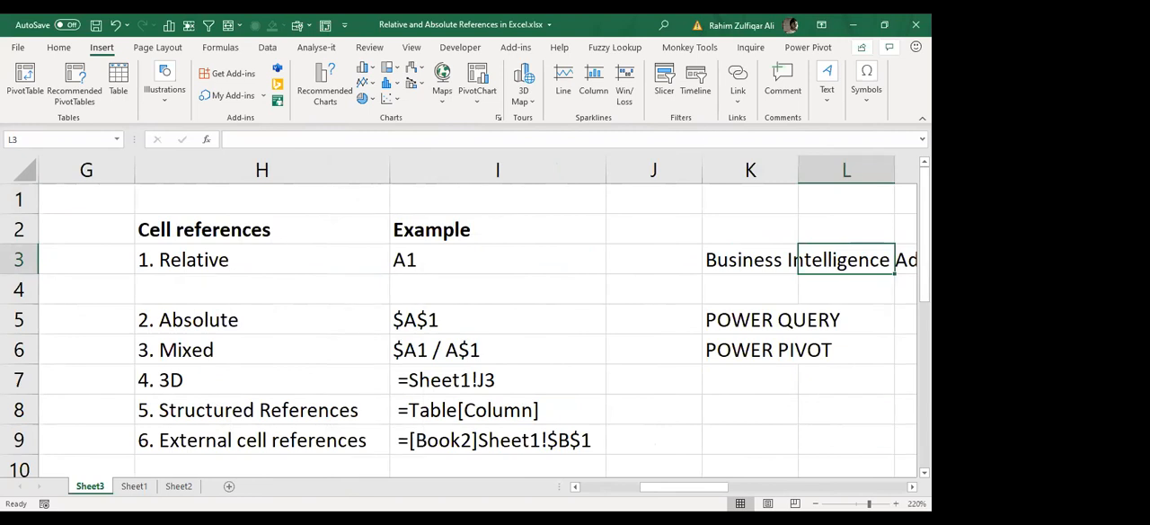
{"action": "key", "text": "alt+Tab"}
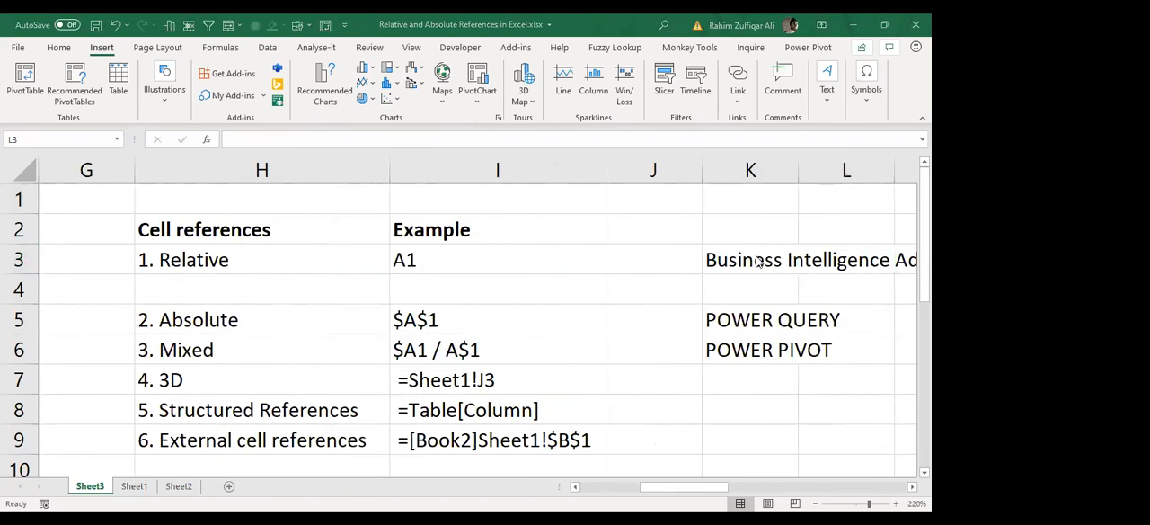
{"action": "key", "text": "alt+Tab"}
{"action": "key", "text": "Right"}
{"action": "key", "text": "Right"}
{"action": "key", "text": "Right"}
{"action": "key", "text": "Right"}
{"action": "key", "text": "Right"}
{"action": "key", "text": "Right"}
{"action": "key", "text": "Right"}
{"action": "key", "text": "Right"}
{"action": "key", "text": "Right"}
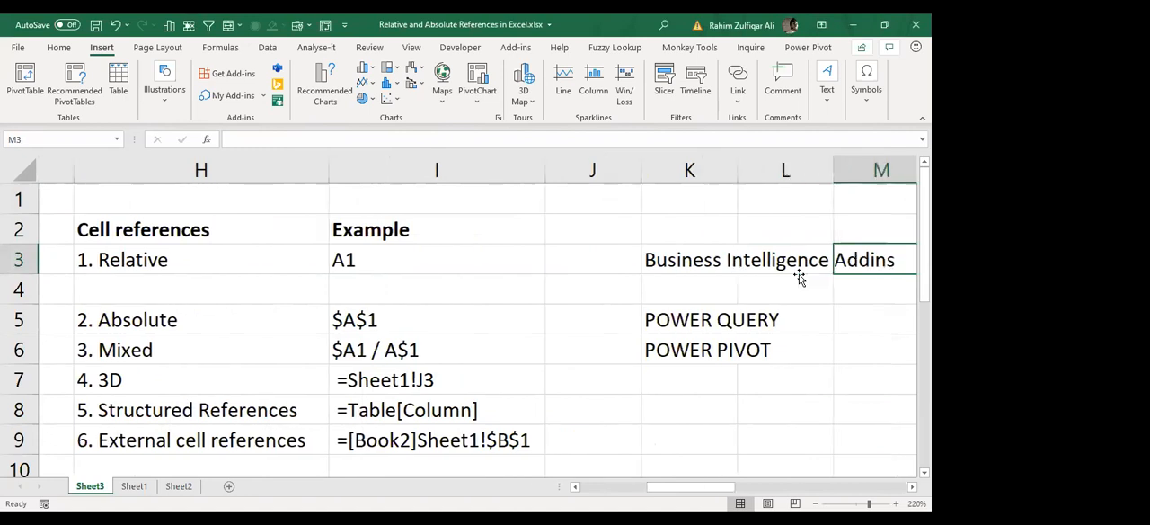
{"action": "key", "text": "Right"}
{"action": "key", "text": "Right"}
{"action": "key", "text": "Right"}
{"action": "key", "text": "Right"}
{"action": "key", "text": "Right"}
{"action": "key", "text": "Right"}
{"action": "key", "text": "Right"}
{"action": "key", "text": "Right"}
{"action": "key", "text": "Right"}
{"action": "key", "text": "Right"}
{"action": "key", "text": "Right"}
{"action": "key", "text": "Right"}
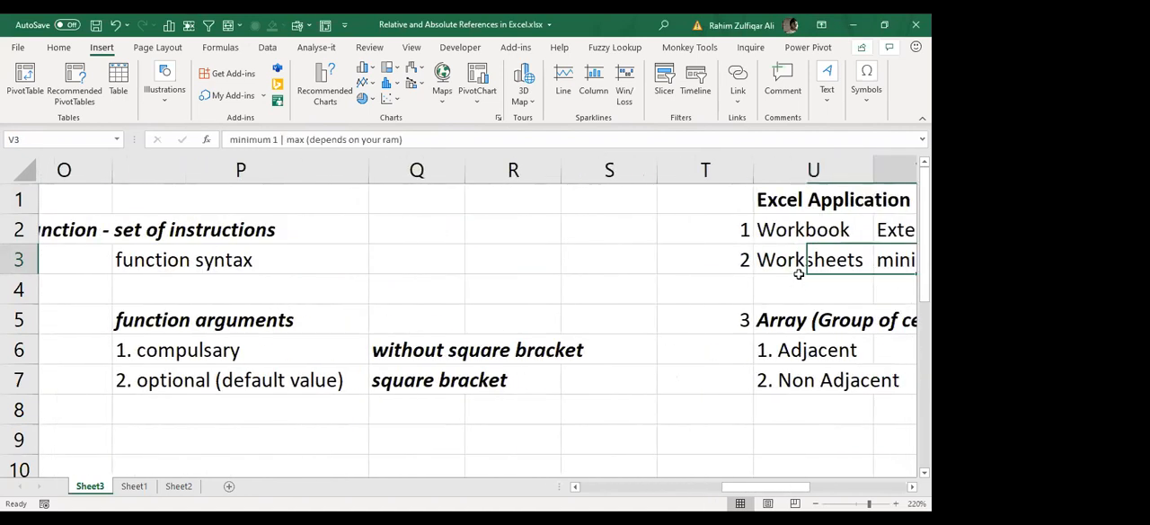
Step: Delete the "Non Adjacent" heading from cell AE1 above the split number blocks
{"action": "key", "text": "Left"}
{"action": "key", "text": "Left"}
{"action": "key", "text": "Up"}
{"action": "key", "text": "Up"}
{"action": "key", "text": "Delete"}
Step: Delete blank row 4 and blank column AD to join the separated number blocks
{"action": "key", "text": "Left"}
{"action": "key", "text": "Down"}
{"action": "key", "text": "Down"}
{"action": "key", "text": "Down"}
{"action": "key", "text": "shift+space"}
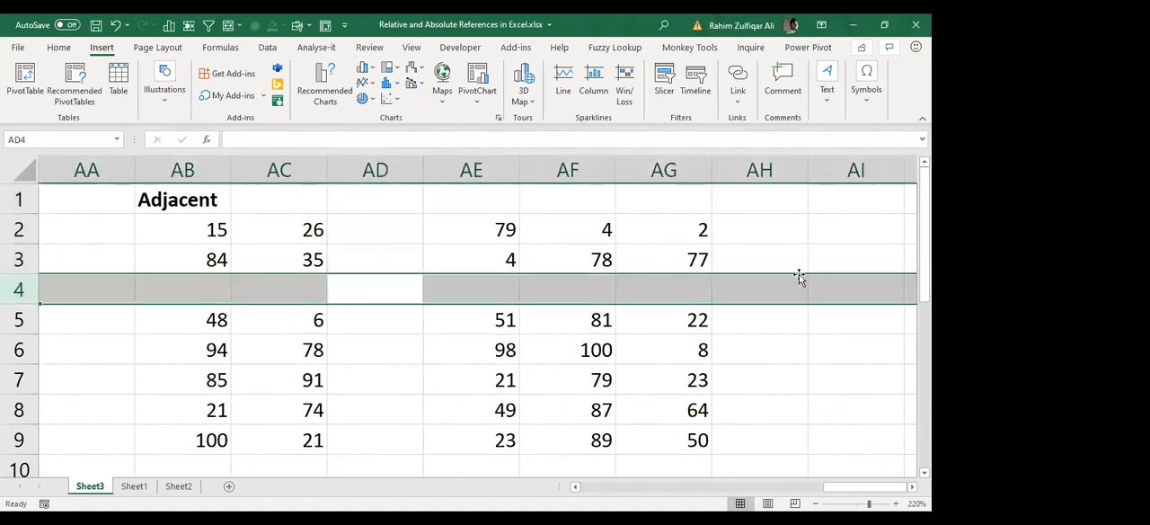
{"action": "key", "text": "ctrl+minus"}
{"action": "key", "text": "Up"}
{"action": "key", "text": "ctrl+space"}
{"action": "key", "text": "ctrl+minus"}
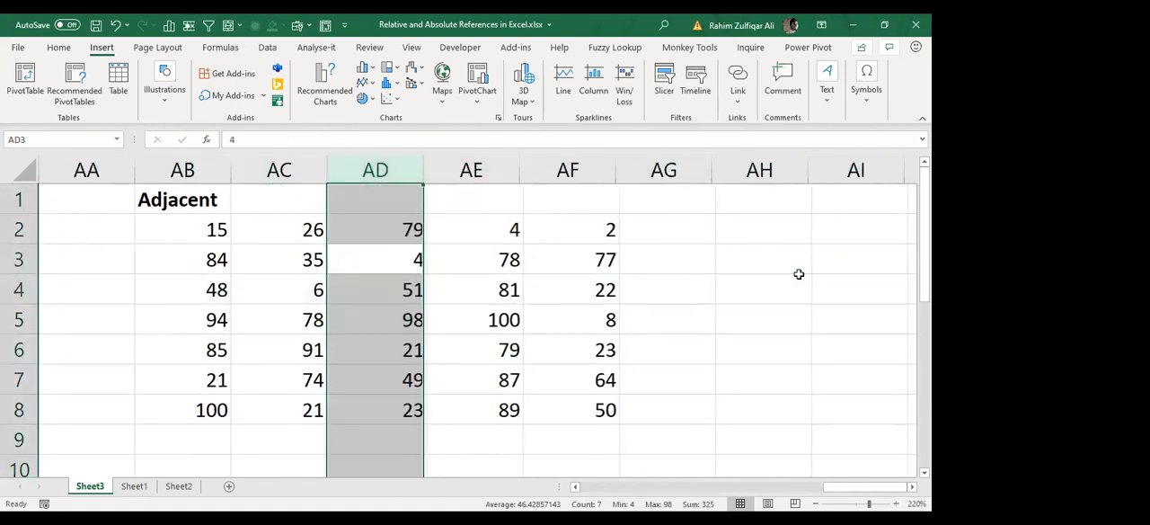
Step: Select the whole number block AB2:AF8 under the "Adjacent" heading to examine it as one array
{"action": "key", "text": "Left"}
{"action": "key", "text": "Left"}
{"action": "key", "text": "Up"}
{"action": "key", "text": "ctrl+shift+Right"}
{"action": "key", "text": "ctrl+shift+Down"}
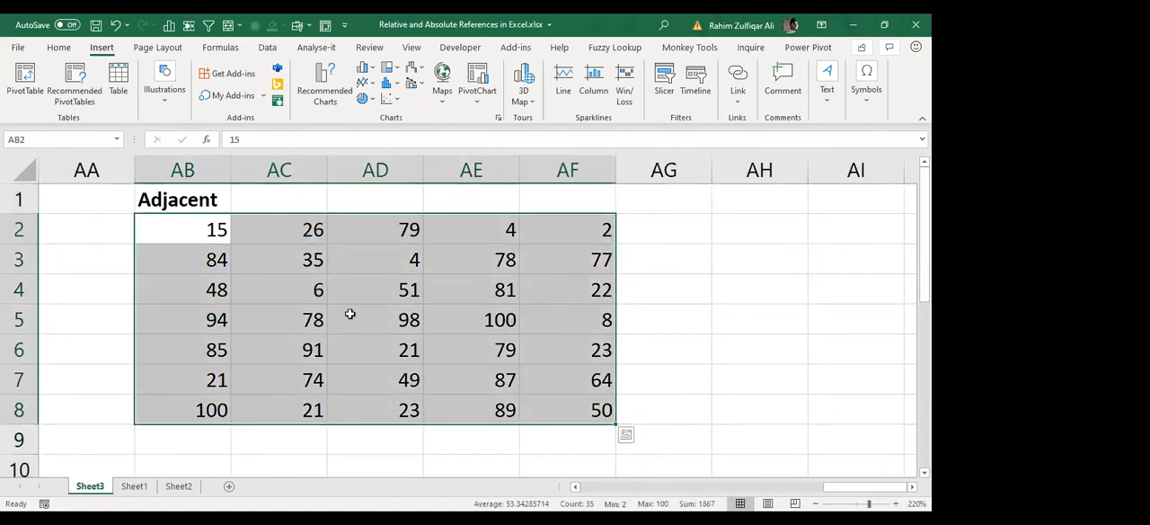
{"action": "left_click", "coordinate": [187, 200]}
{"action": "left_click_drag", "start_coordinate": [520, 381], "coordinate": [579, 417]}
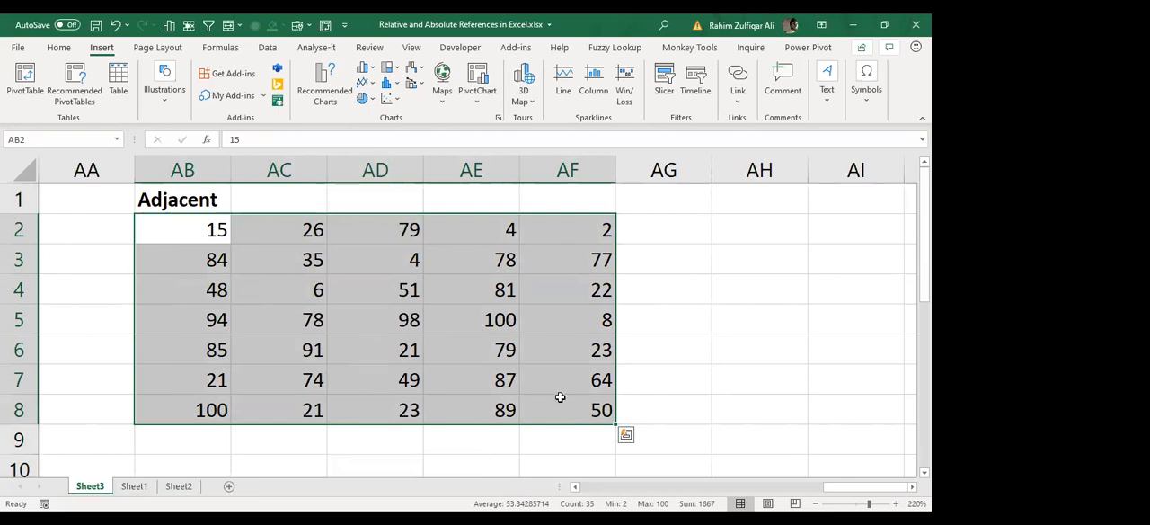
Step: Try splitting the number block with blank columns inserted at AD and AF, and take both columns out again
{"action": "left_click", "coordinate": [415, 257]}
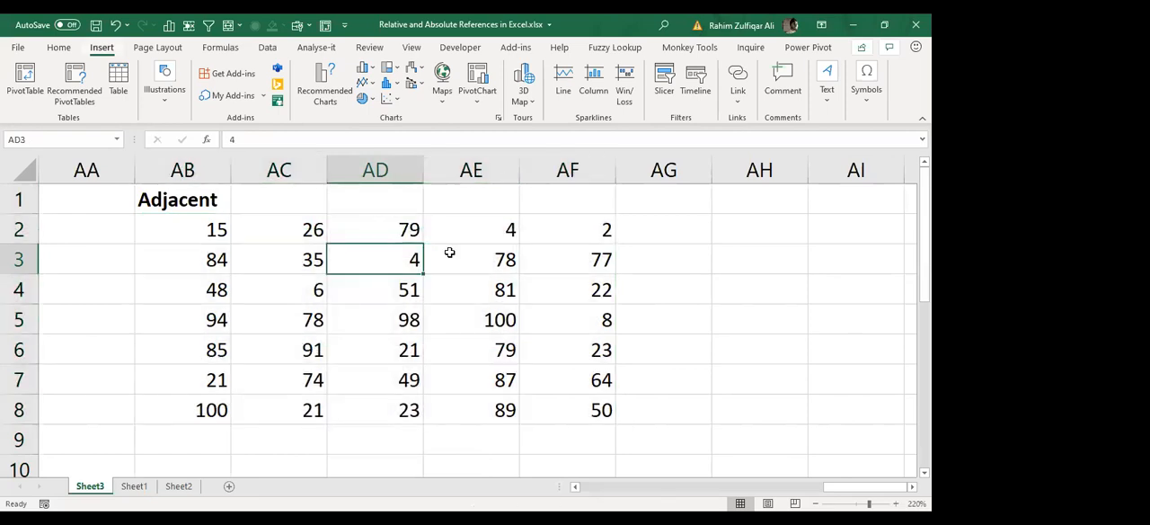
{"action": "key", "text": "alt+i"}
{"action": "key", "text": "c"}
{"action": "key", "text": "Right"}
{"action": "key", "text": "Right"}
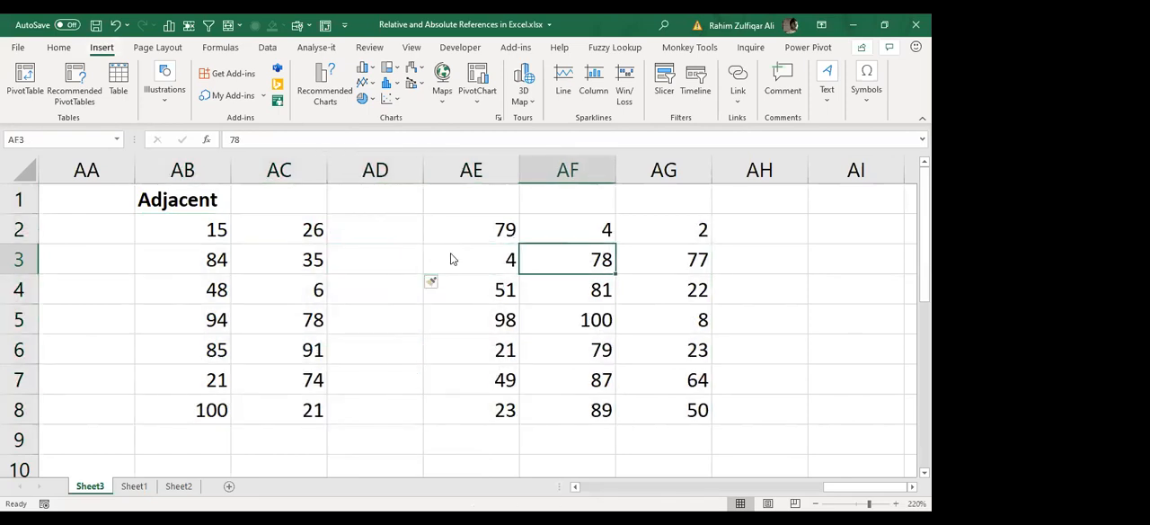
{"action": "key", "text": "alt+i"}
{"action": "key", "text": "c"}
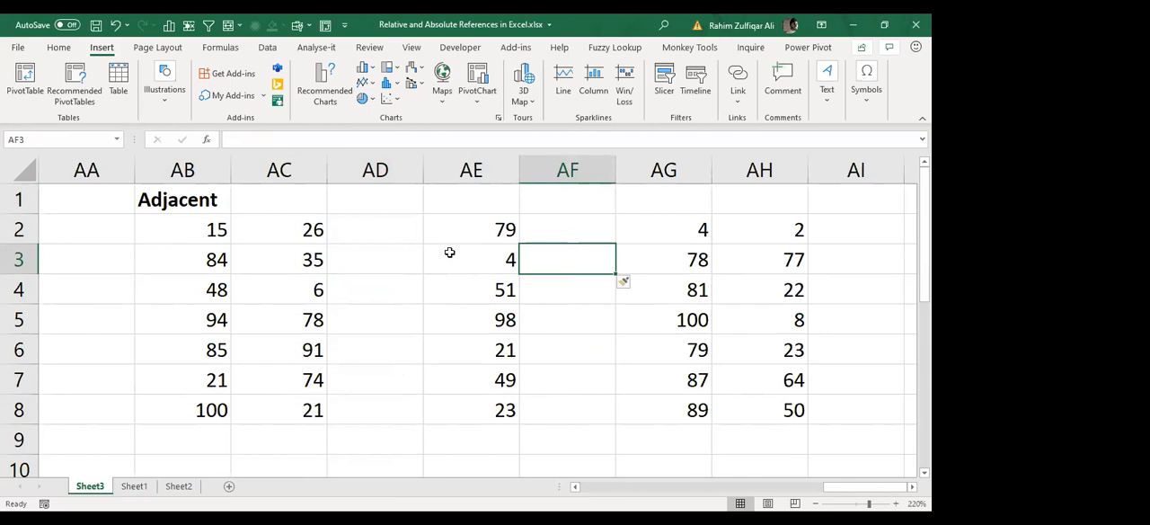
{"action": "key", "text": "ctrl+z"}
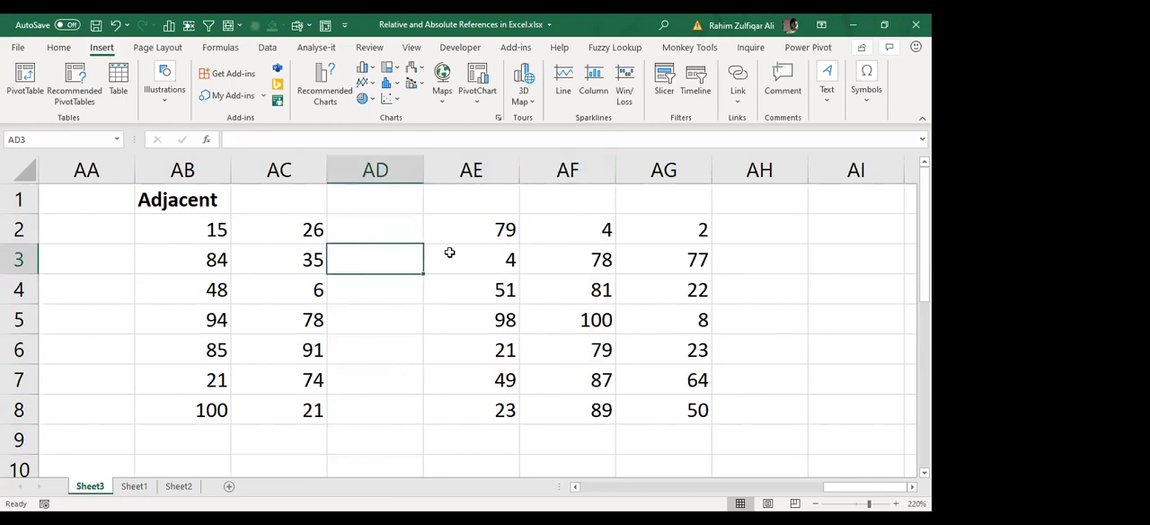
{"action": "key", "text": "ctrl+space"}
Step: Go back through the worksheet notes to cell A1 and review the column, row and cell limits of one worksheet
{"action": "key", "text": "Left"}
{"action": "key", "text": "Left"}
{"action": "key", "text": "Left"}
{"action": "key", "text": "Left"}
{"action": "key", "text": "Left"}
{"action": "key", "text": "Left"}
{"action": "key", "text": "Left"}
{"action": "key", "text": "Left"}
{"action": "key", "text": "Left"}
{"action": "key", "text": "Left"}
{"action": "key", "text": "Left"}
{"action": "key", "text": "Left"}
{"action": "key", "text": "Left"}
{"action": "key", "text": "Left"}
{"action": "key", "text": "Left"}
{"action": "key", "text": "Left"}
{"action": "key", "text": "Left"}
{"action": "key", "text": "Left"}
{"action": "key", "text": "Left"}
{"action": "key", "text": "Left"}
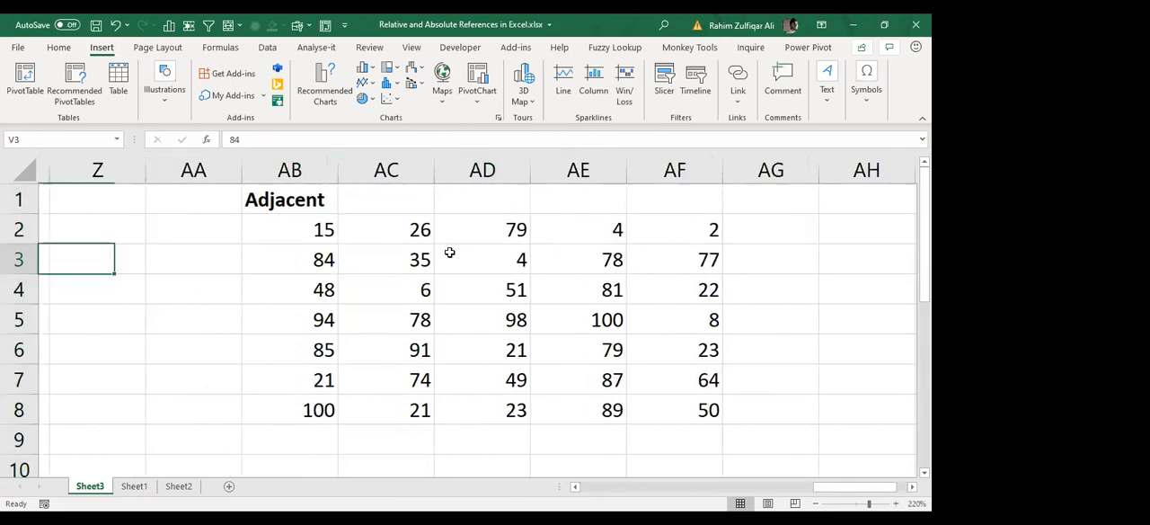
{"action": "key", "text": "Left"}
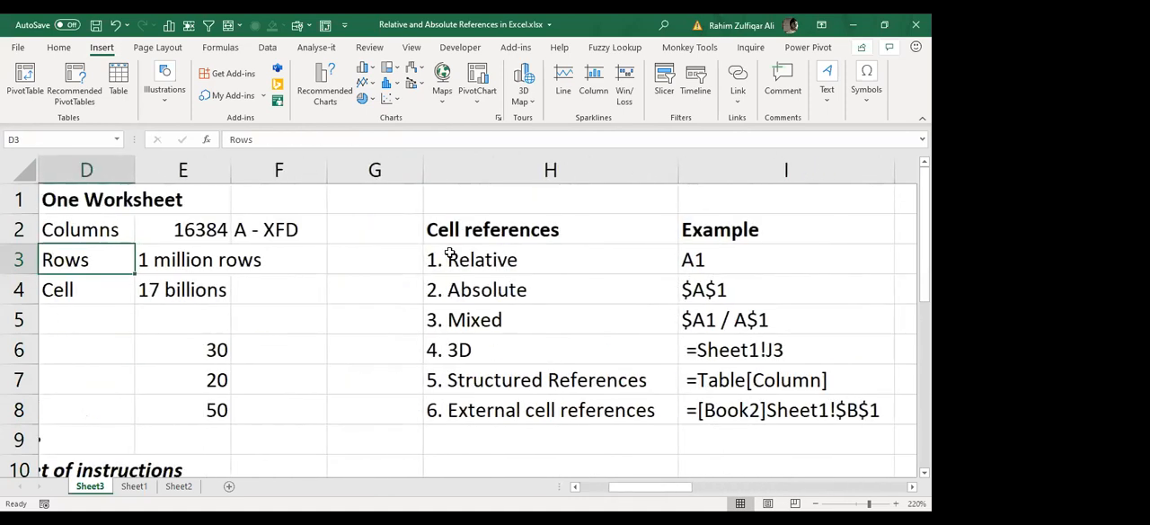
{"action": "key", "text": "Right"}
{"action": "key", "text": "Right"}
{"action": "key", "text": "Right"}
{"action": "key", "text": "Right"}
{"action": "key", "text": "Right"}
{"action": "key", "text": "Right"}
{"action": "key", "text": "Right"}
{"action": "key", "text": "Right"}
{"action": "key", "text": "Right"}
{"action": "key", "text": "Right"}
{"action": "key", "text": "Right"}
{"action": "key", "text": "Right"}
{"action": "key", "text": "Right"}
{"action": "key", "text": "Right"}
{"action": "key", "text": "Right"}
{"action": "key", "text": "Right"}
{"action": "key", "text": "Right"}
{"action": "key", "text": "Right"}
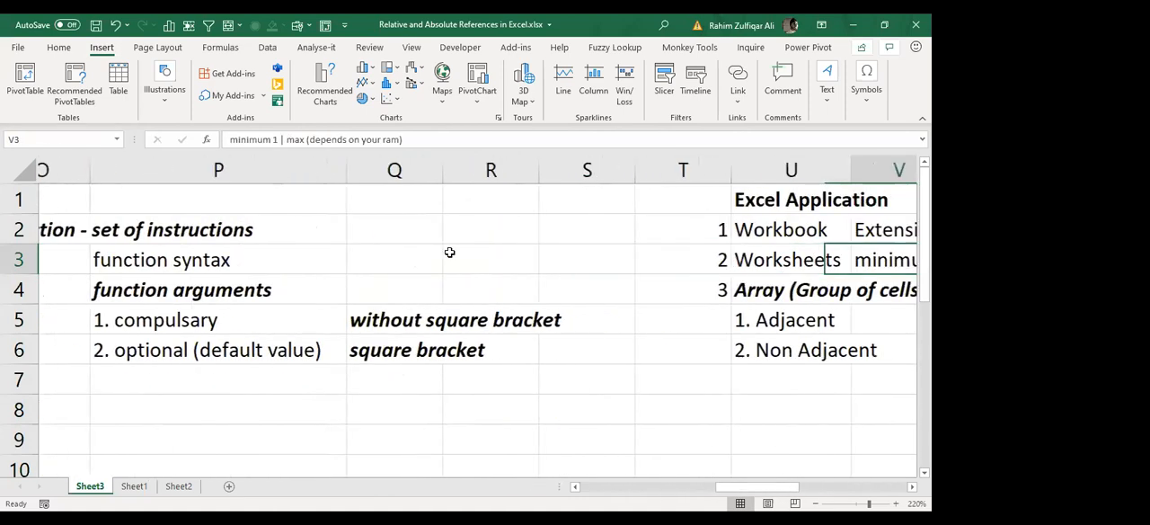
{"action": "key", "text": "Left"}
{"action": "key", "text": "Left"}
{"action": "key", "text": "Left"}
{"action": "key", "text": "Left"}
{"action": "key", "text": "Left"}
{"action": "key", "text": "Left"}
{"action": "key", "text": "Left"}
{"action": "key", "text": "Left"}
{"action": "key", "text": "Left"}
{"action": "key", "text": "Left"}
{"action": "key", "text": "Left"}
{"action": "key", "text": "Left"}
{"action": "key", "text": "Left"}
{"action": "key", "text": "Left"}
{"action": "key", "text": "Left"}
{"action": "key", "text": "Left"}
{"action": "key", "text": "Left"}
{"action": "key", "text": "Left"}
{"action": "key", "text": "Left"}
{"action": "key", "text": "Left"}
{"action": "key", "text": "Left"}
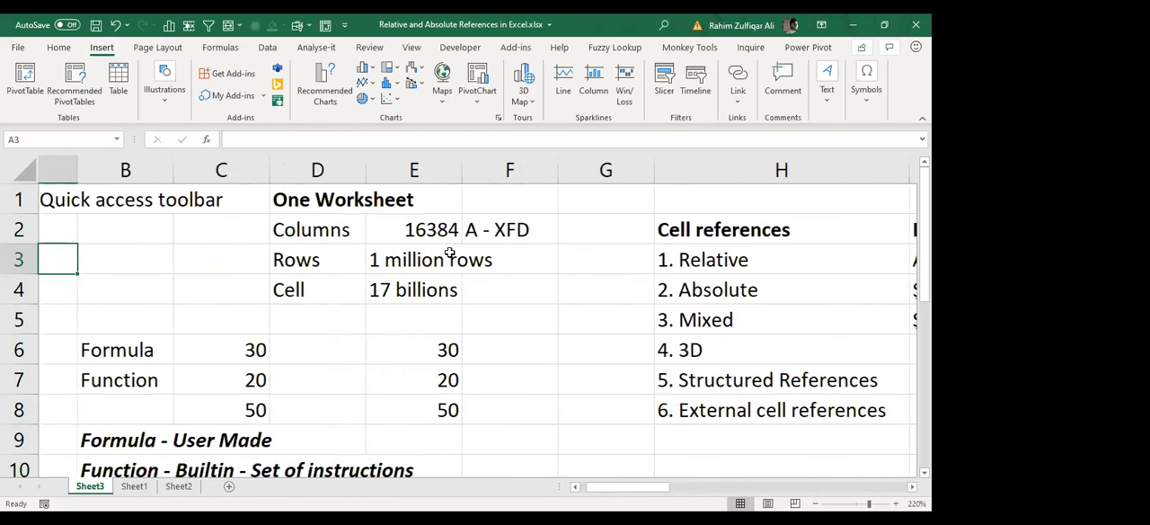
{"action": "key", "text": "Up"}
{"action": "key", "text": "Up"}
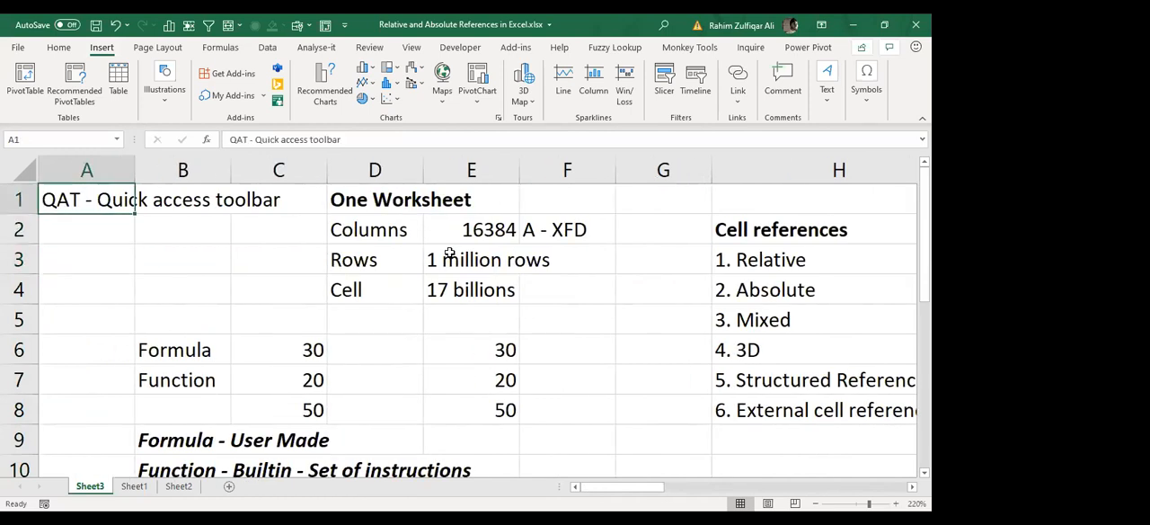
{"action": "key", "text": "Right"}
{"action": "key", "text": "Right"}
{"action": "key", "text": "Right"}
{"action": "key", "text": "Right"}
{"action": "key", "text": "Down"}
{"action": "key", "text": "Down"}
{"action": "key", "text": "Down"}
{"action": "key", "text": "Down"}
{"action": "key", "text": "Down"}
{"action": "key", "text": "Down"}
{"action": "key", "text": "Down"}
{"action": "key", "text": "Down"}
{"action": "key", "text": "Down"}
{"action": "key", "text": "Down"}
{"action": "key", "text": "Down"}
{"action": "key", "text": "Down"}
{"action": "key", "text": "Down"}
{"action": "key", "text": "Down"}
{"action": "key", "text": "Down"}
{"action": "key", "text": "Down"}
{"action": "key", "text": "Down"}
{"action": "key", "text": "Down"}
{"action": "key", "text": "Down"}
{"action": "key", "text": "Down"}
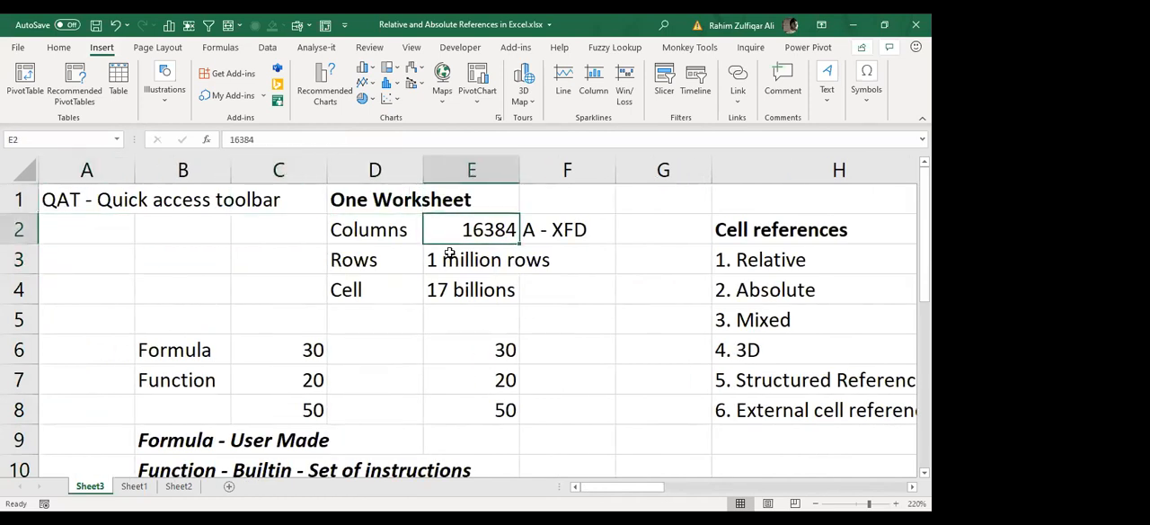
{"action": "key", "text": "Left"}
{"action": "key", "text": "Left"}
{"action": "key", "text": "Up"}
{"action": "key", "text": "Up"}
{"action": "key", "text": "Up"}
{"action": "key", "text": "Up"}
{"action": "key", "text": "Up"}
{"action": "key", "text": "Up"}
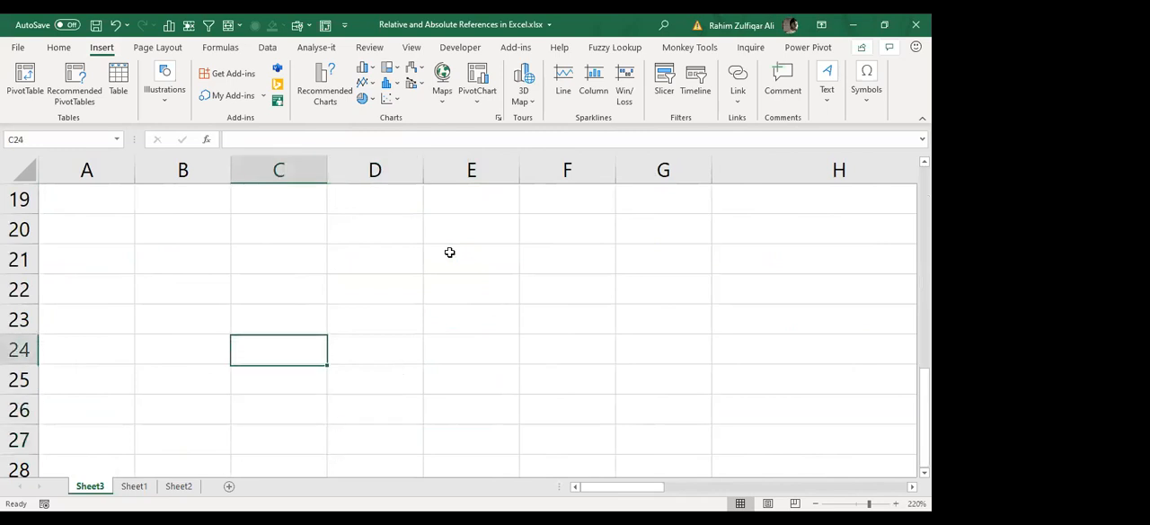
{"action": "key", "text": "Left"}
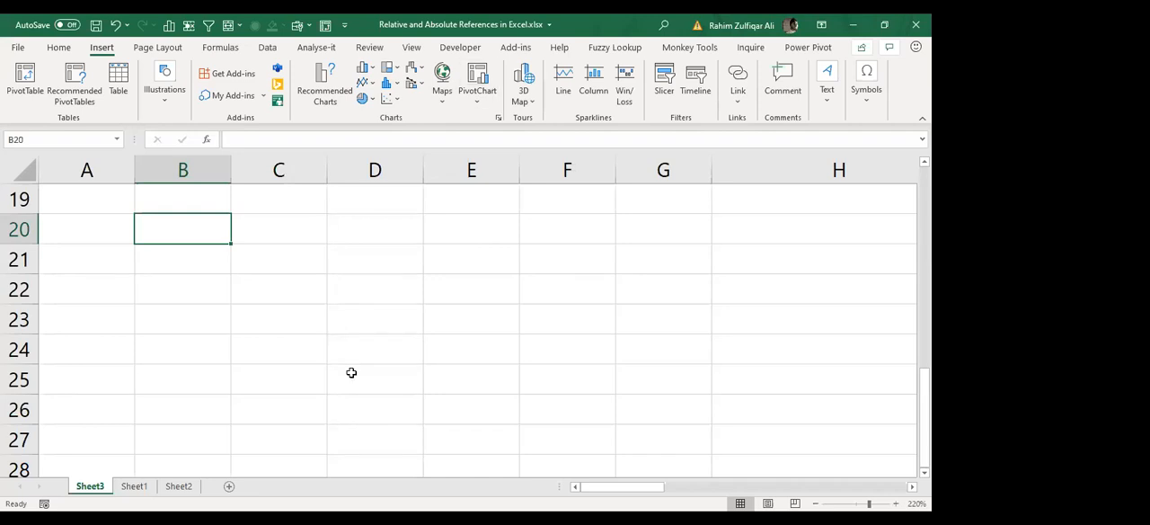
Step: Switch to the Pivot-Table.xlsx workbook, keep the ribbon expanded and select the CUSTOMER header in cell A1
{"action": "key", "text": "ctrl+n"}
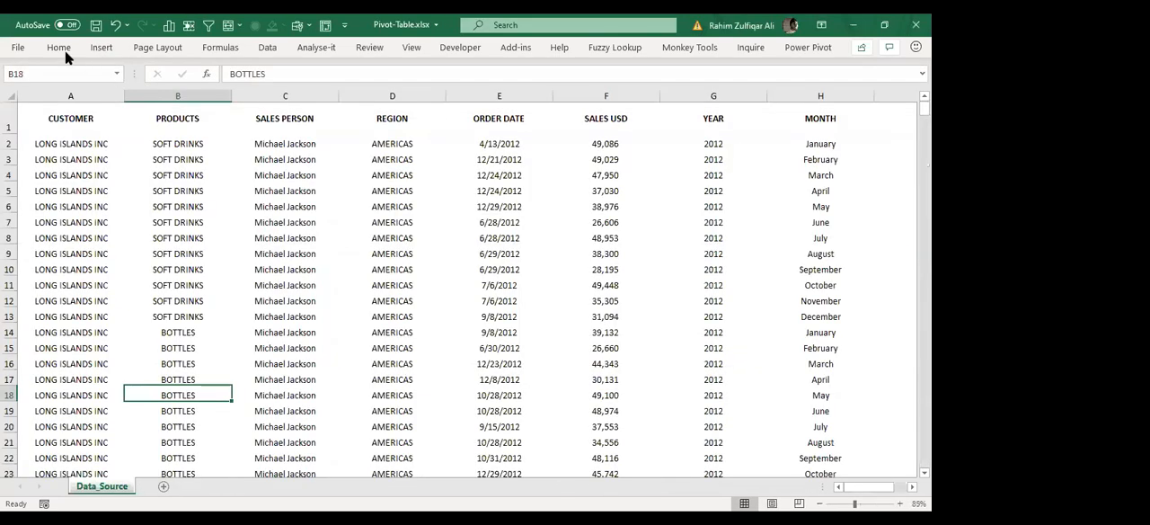
{"action": "key", "text": "ctrl+Home"}
{"action": "double_click", "coordinate": [64, 51]}
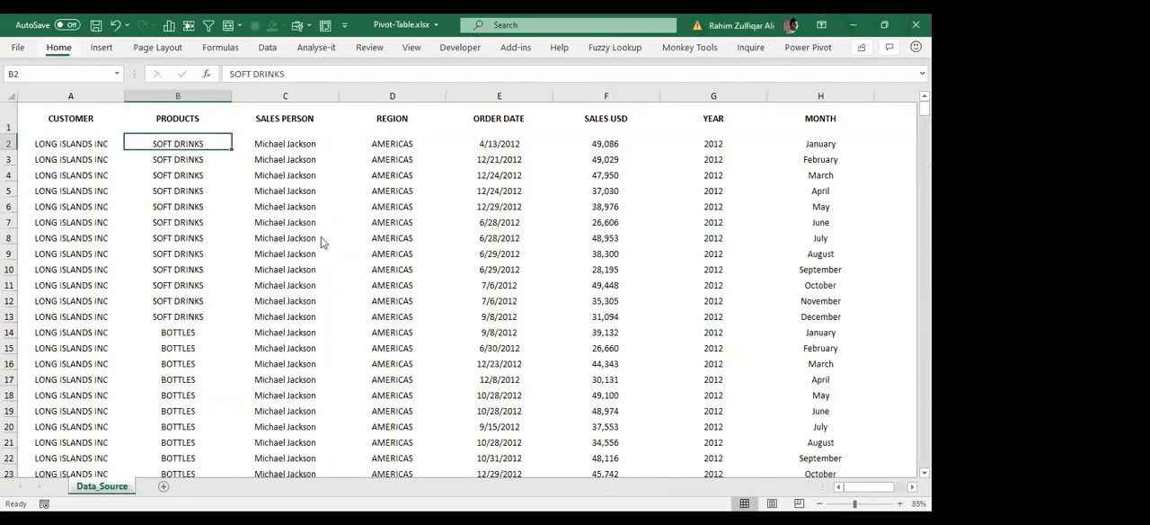
{"action": "left_click", "coordinate": [317, 229]}
{"action": "left_click", "coordinate": [299, 185]}
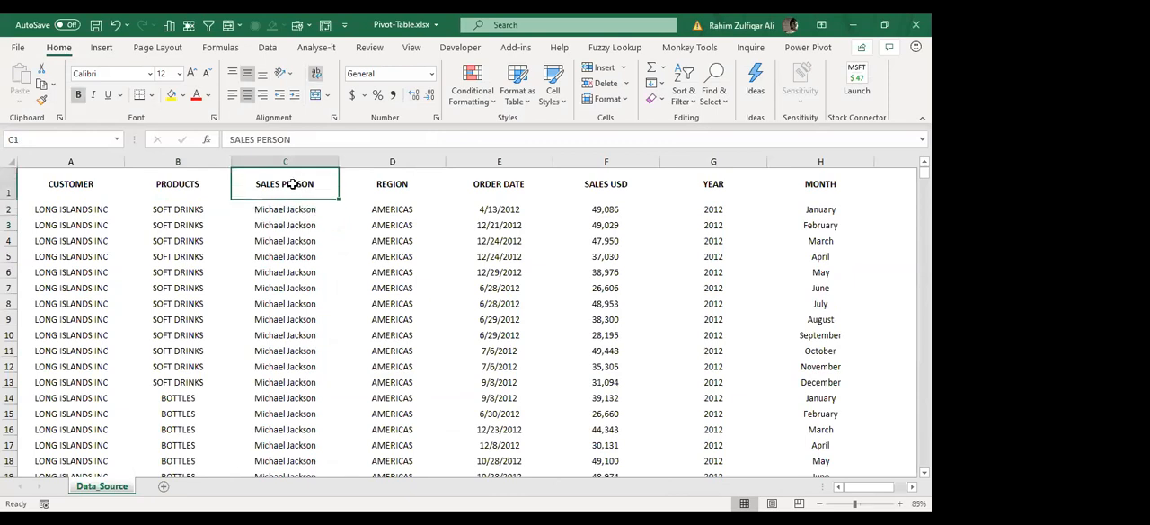
{"action": "left_click", "coordinate": [85, 184]}
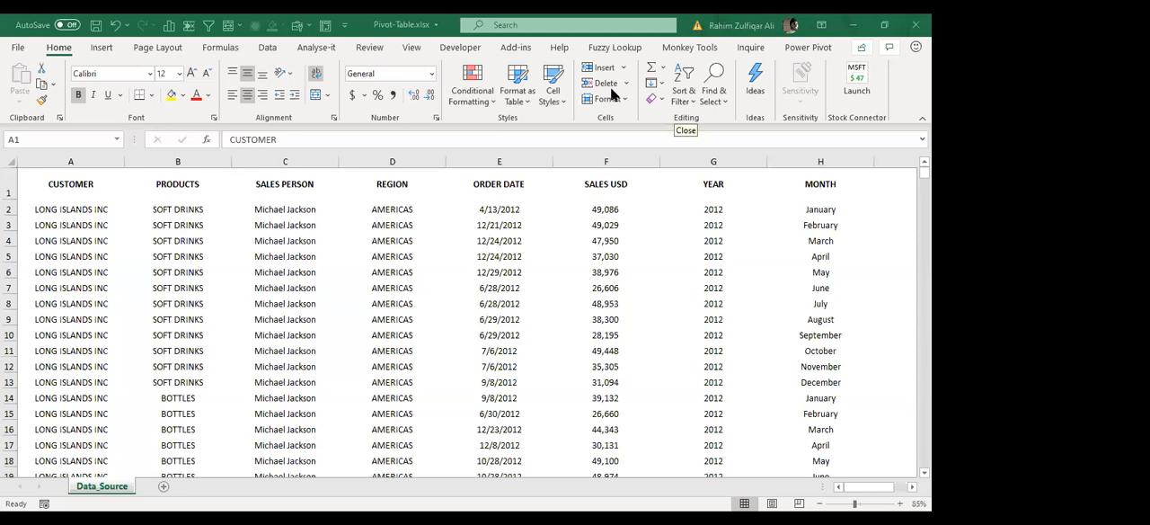
Step: Examine the extent of the Data_Source records by selecting everything from A1 to the last used cell
{"action": "left_click", "coordinate": [539, 240]}
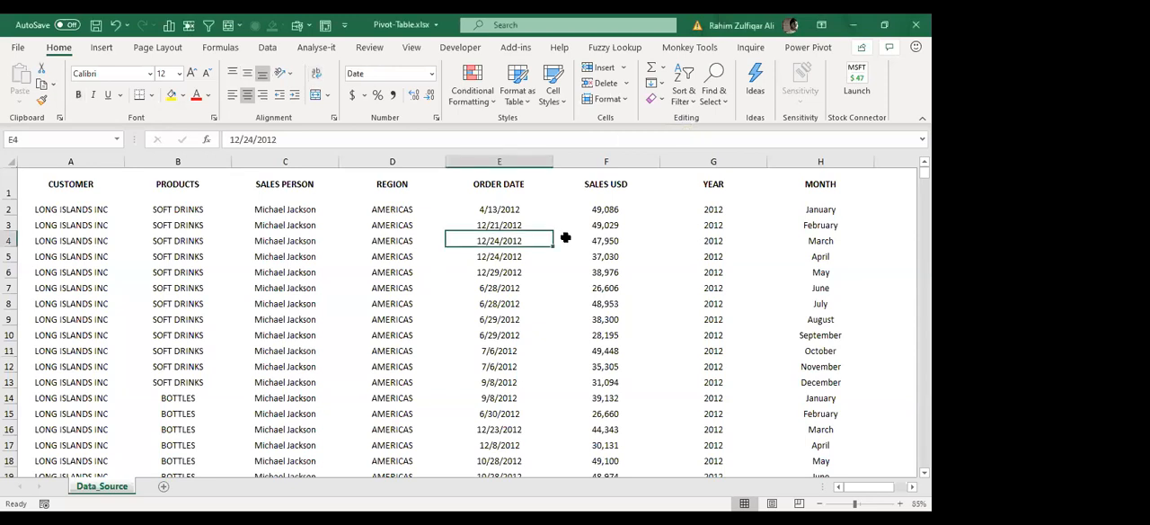
{"action": "key", "text": "ctrl+Home"}
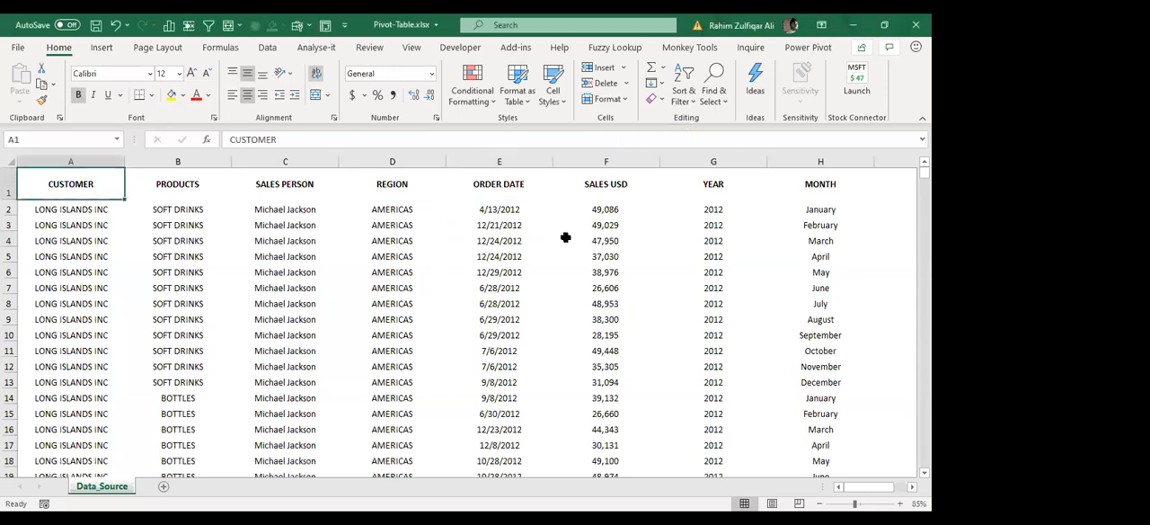
{"action": "key", "text": "ctrl+Right"}
{"action": "key", "text": "ctrl+Left"}
{"action": "key", "text": "ctrl+shift+End"}
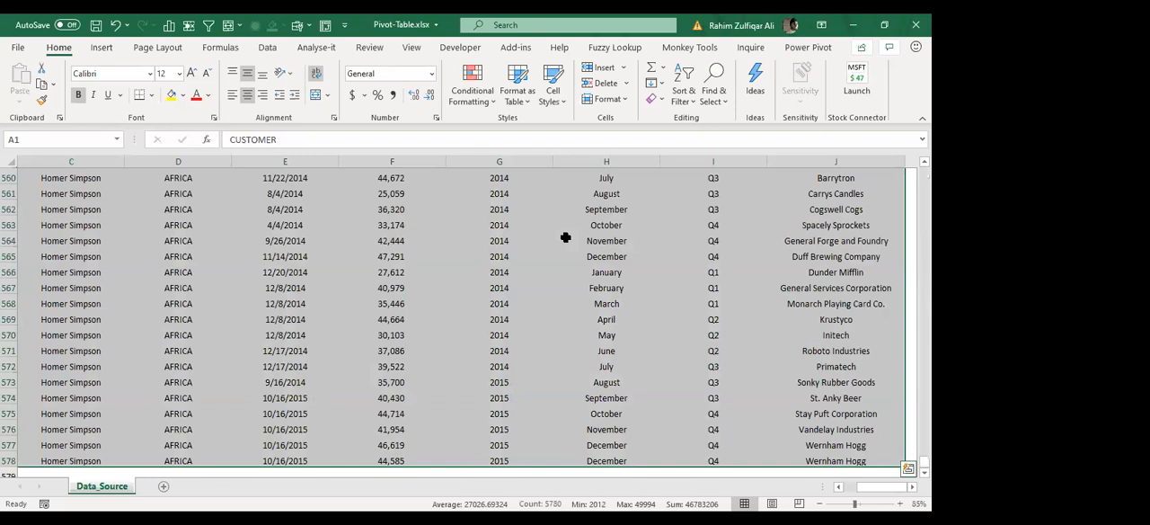
{"action": "key", "text": "ctrl+Home"}
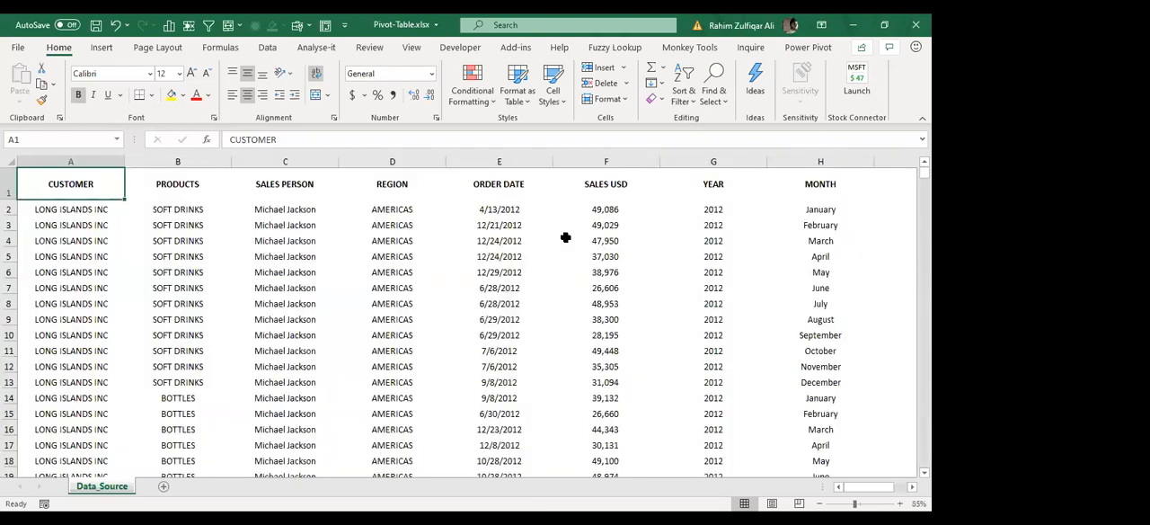
{"action": "key", "text": "ctrl+shift+End"}
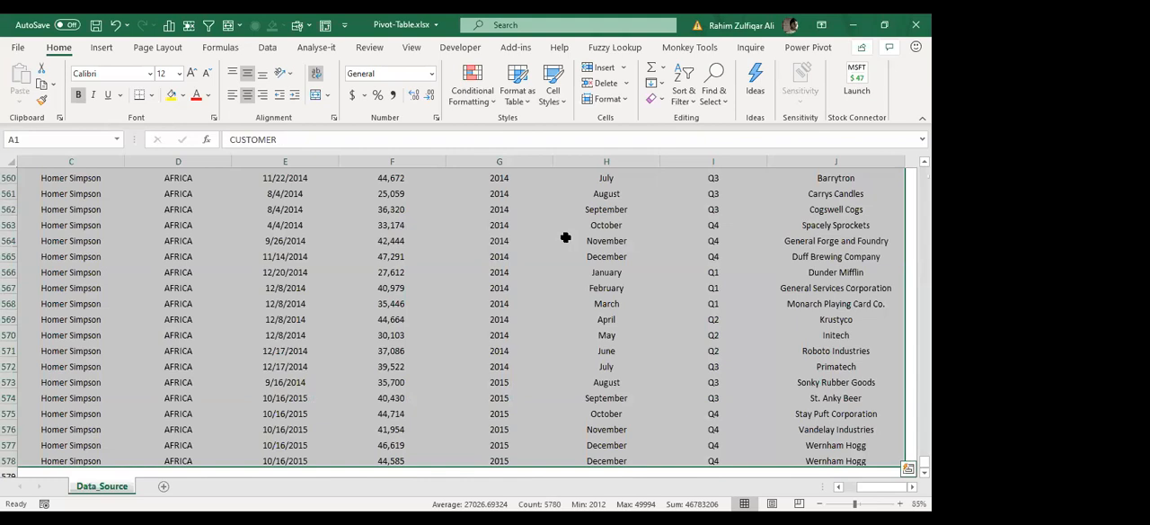
{"action": "key", "text": "ctrl+Home"}
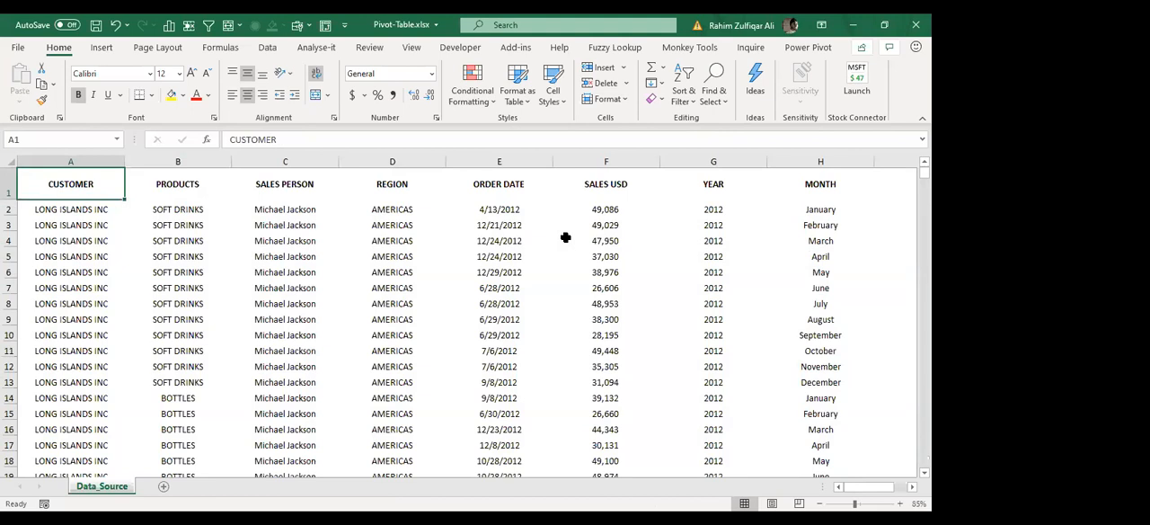
{"action": "key", "text": "ctrl+shift+End"}
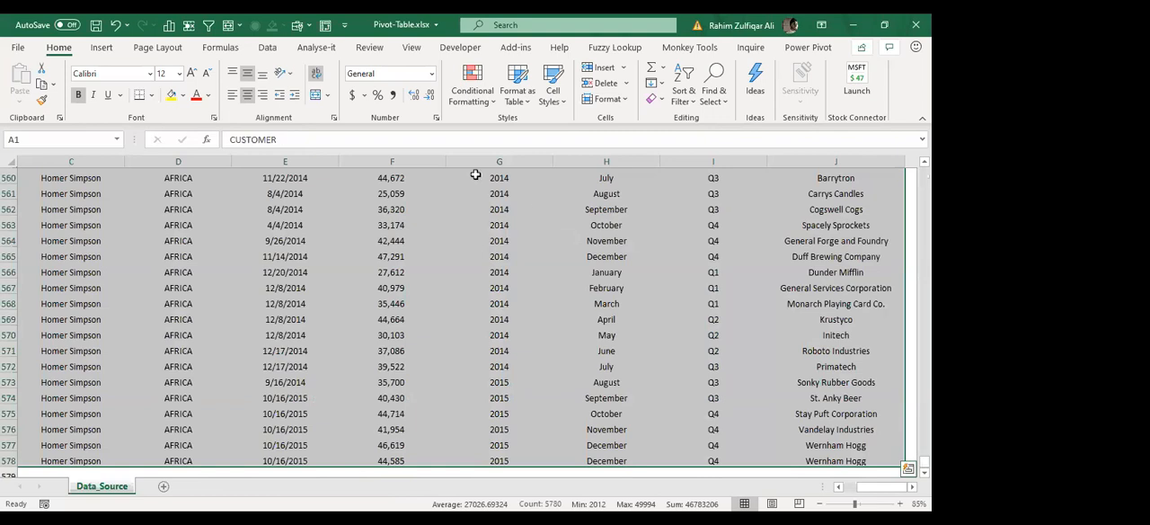
{"action": "key", "text": "ctrl+t"}
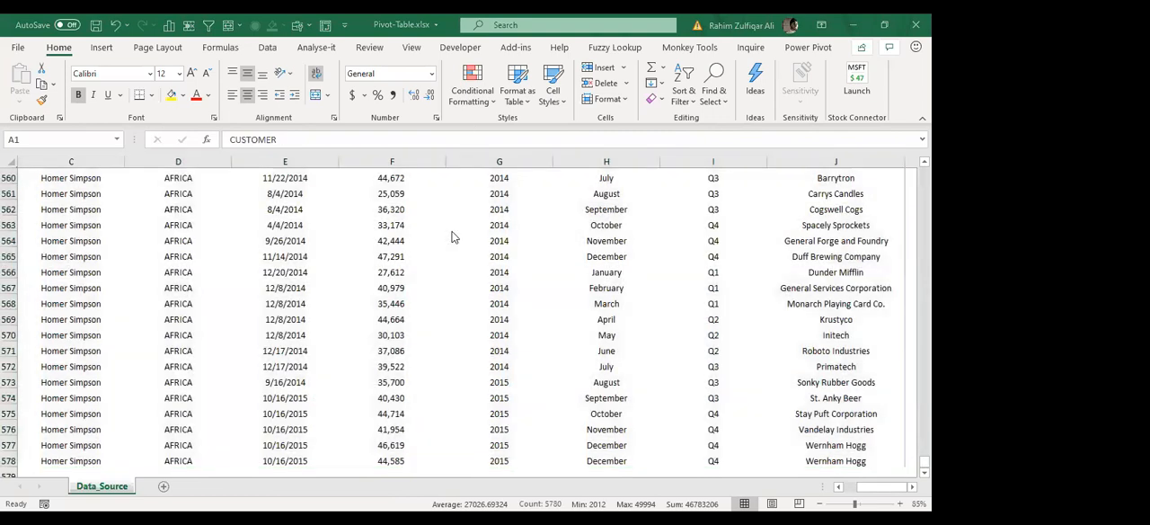
{"action": "key", "text": "Escape"}
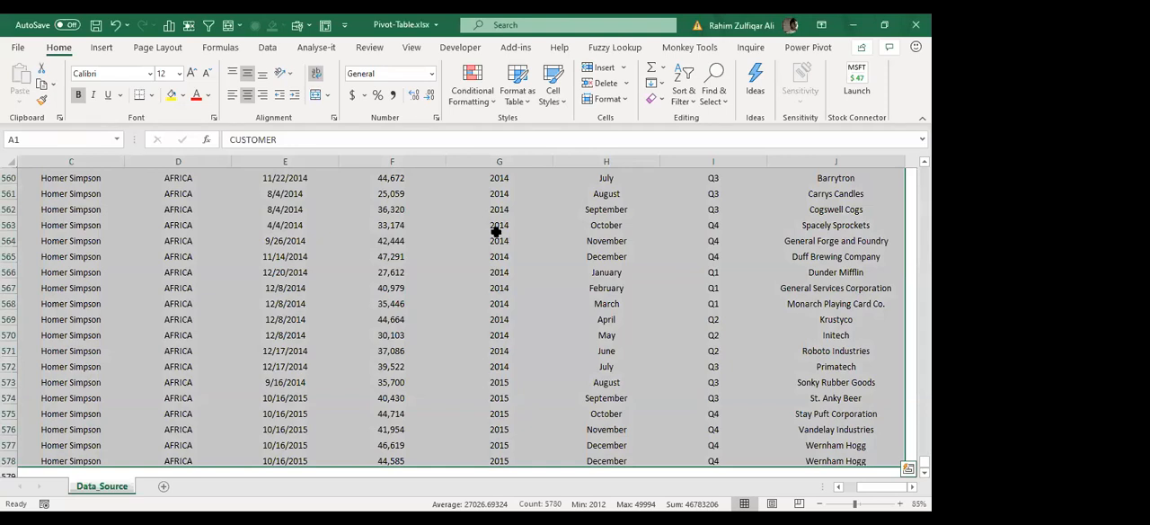
{"action": "key", "text": "ctrl+Home"}
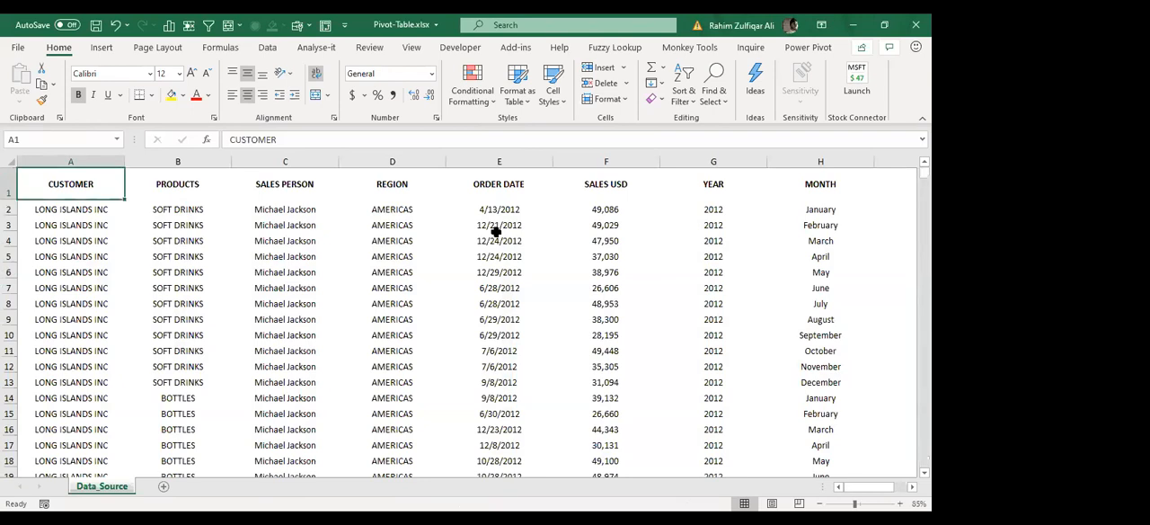
Step: Convert the Data_Source records A1:J578 into a table with headers and return to cell A1
{"action": "key", "text": "ctrl+shift+End"}
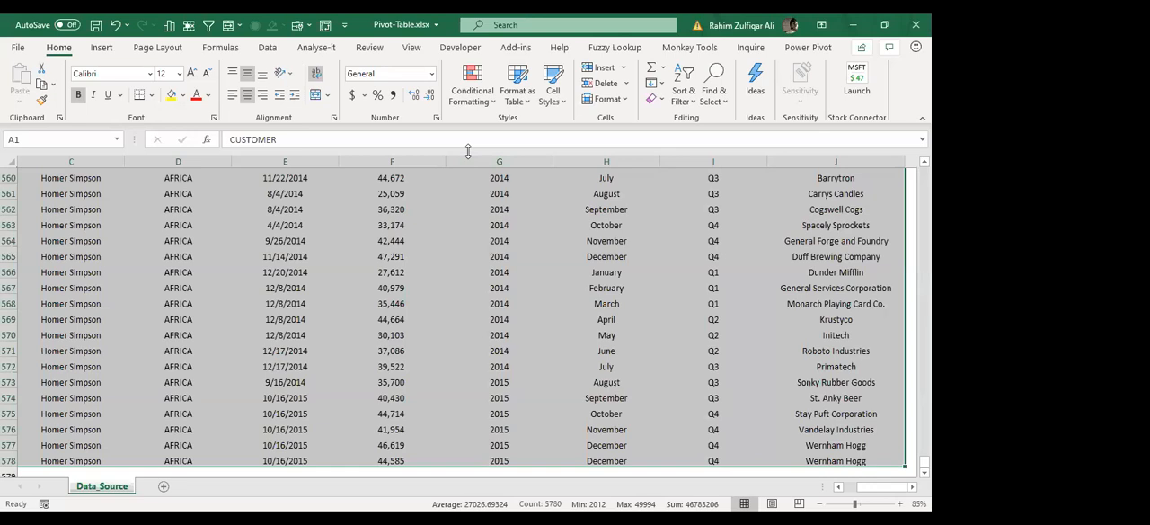
{"action": "key", "text": "ctrl+Home"}
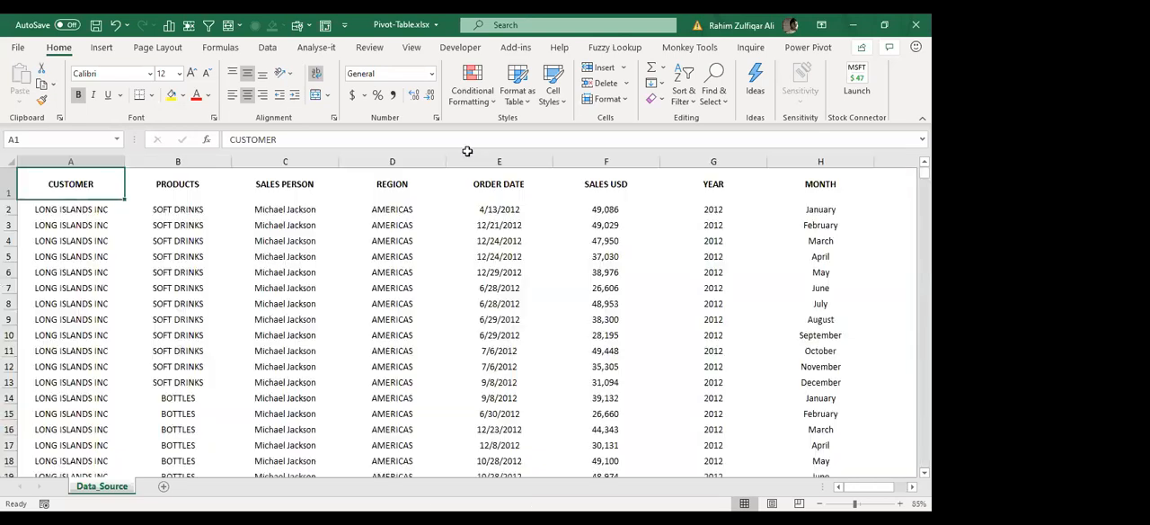
{"action": "key", "text": "ctrl+shift+End"}
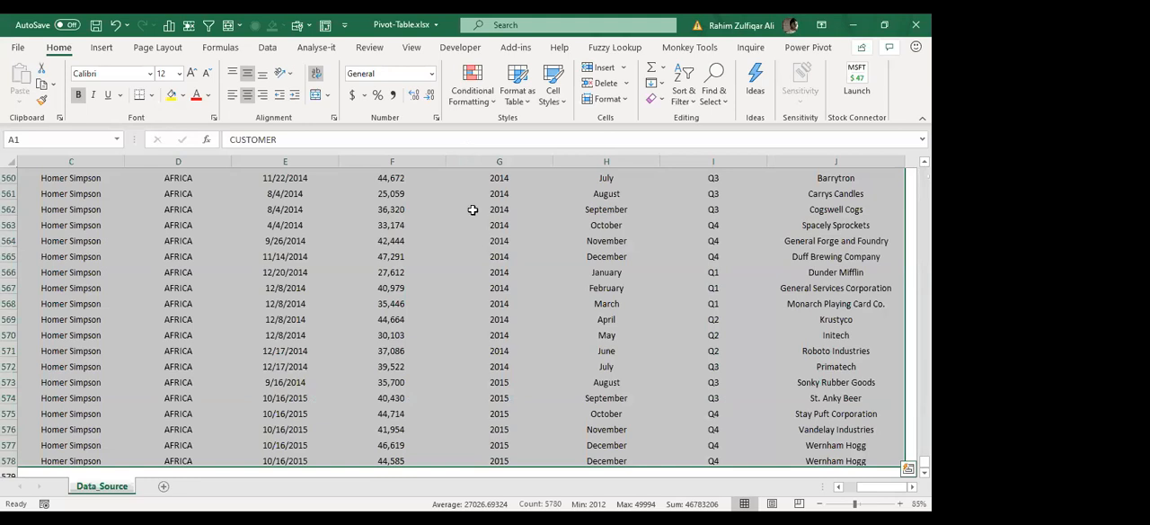
{"action": "left_click", "coordinate": [99, 47]}
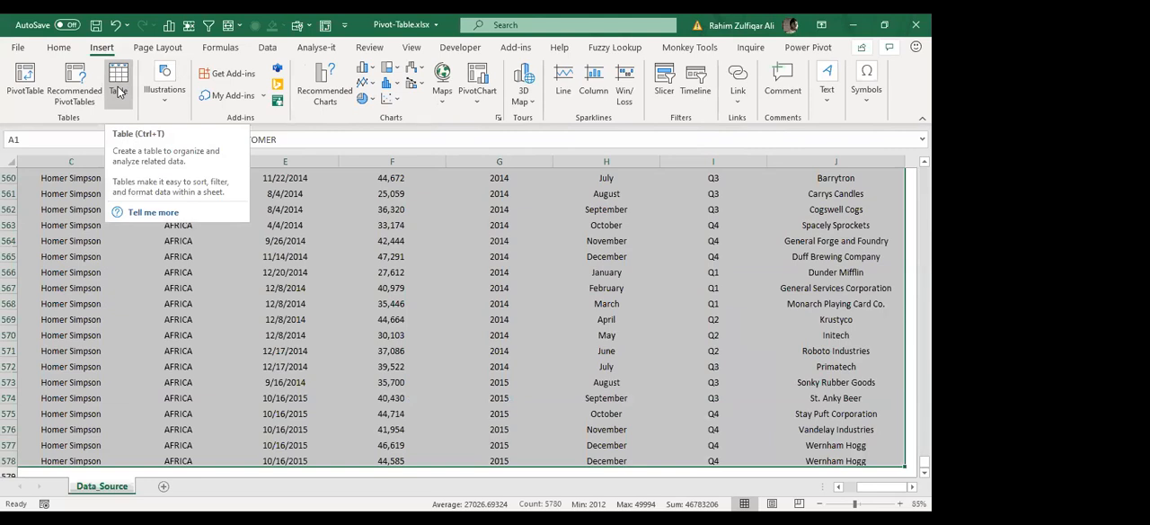
{"action": "key", "text": "ctrl+t"}
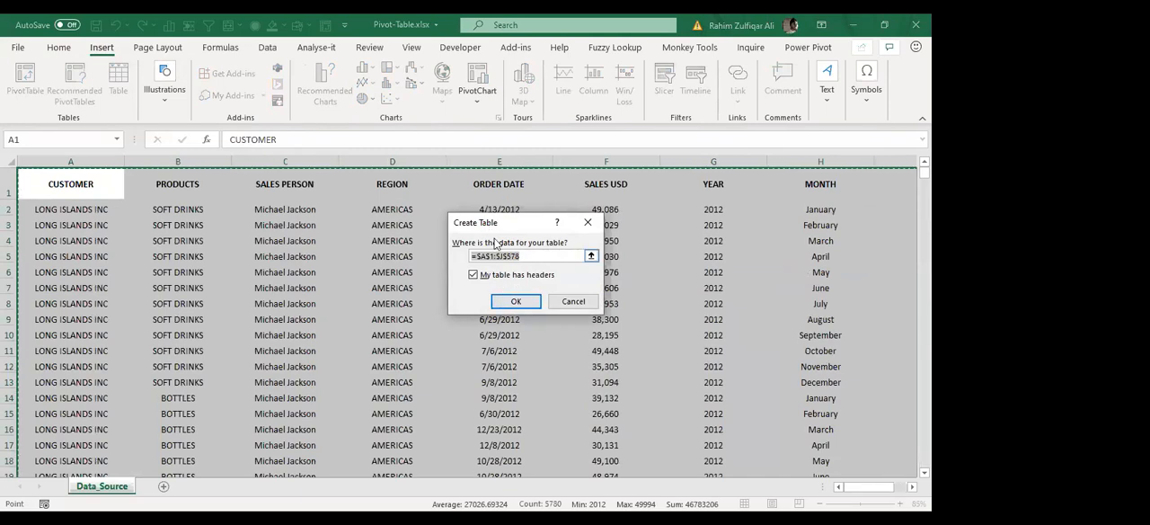
{"action": "left_click", "coordinate": [509, 303]}
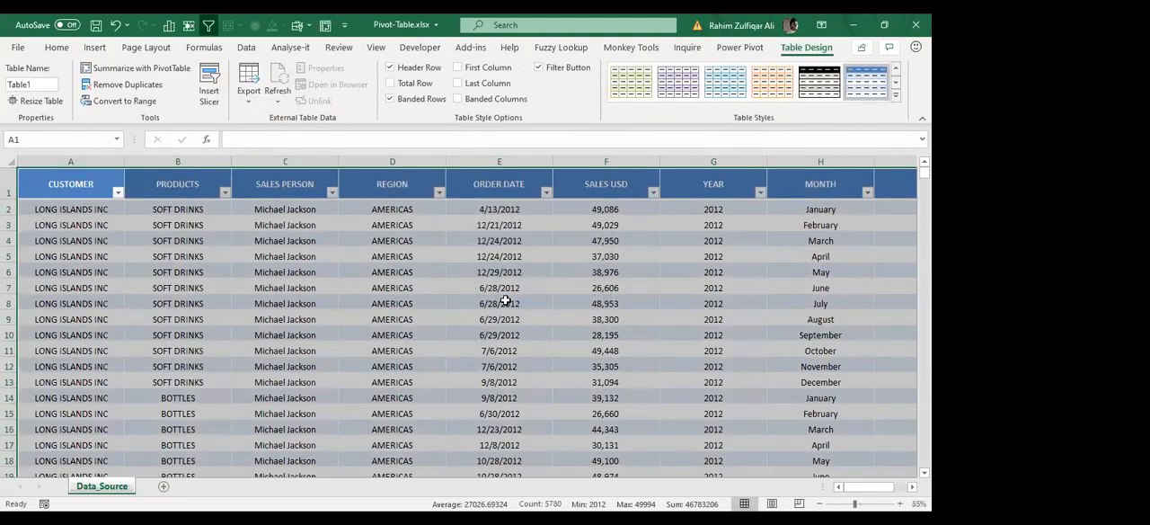
{"action": "key", "text": "ctrl+Home"}
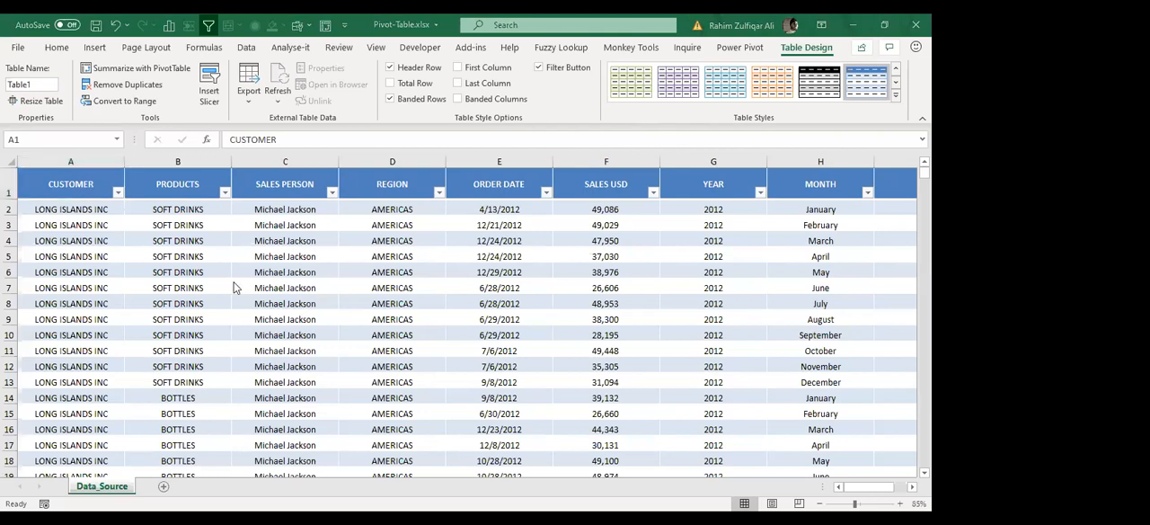
{"action": "left_click", "coordinate": [297, 257]}
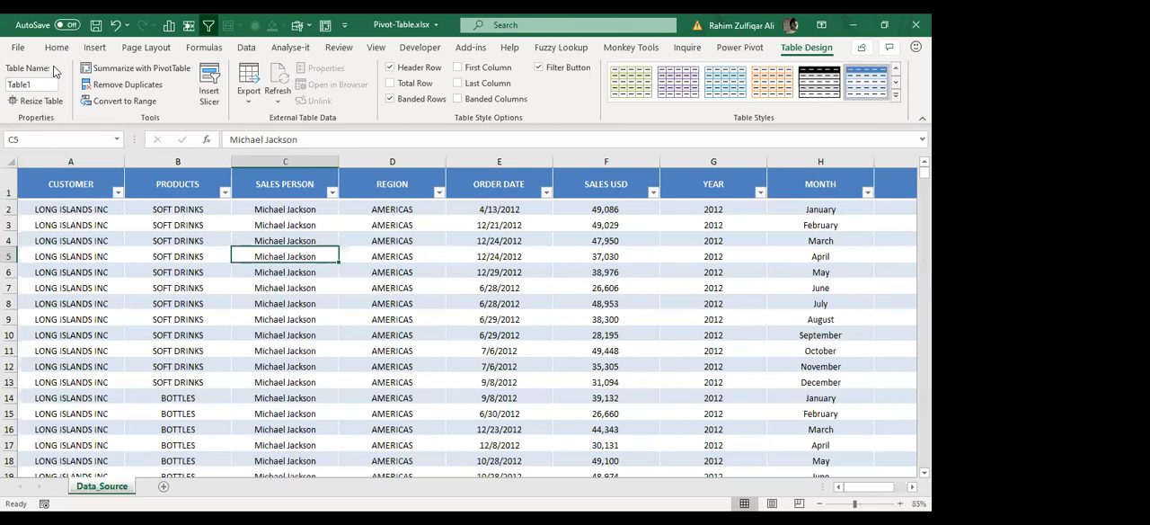
{"action": "left_click", "coordinate": [95, 48]}
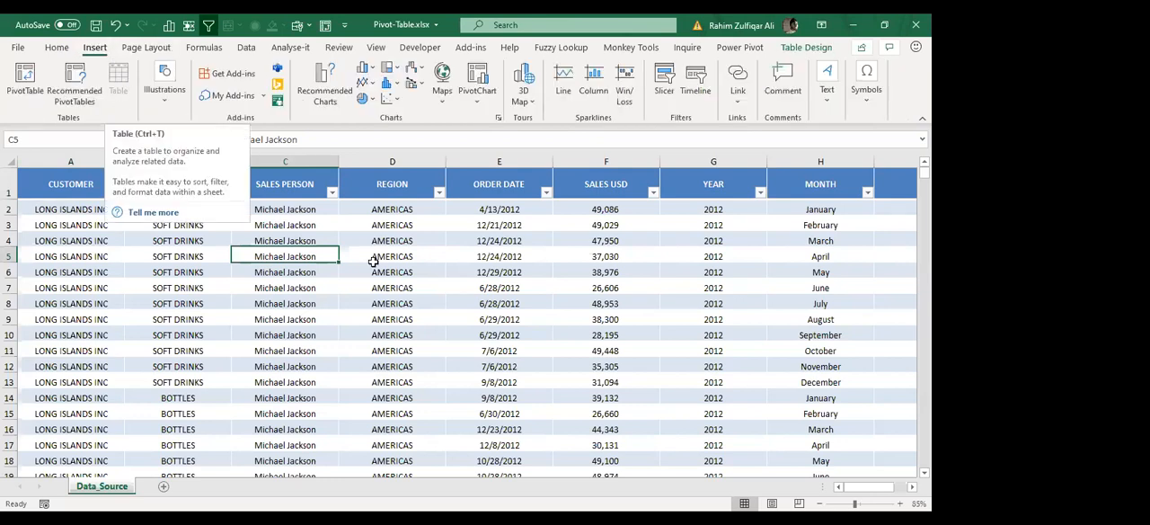
{"action": "left_click", "coordinate": [466, 268]}
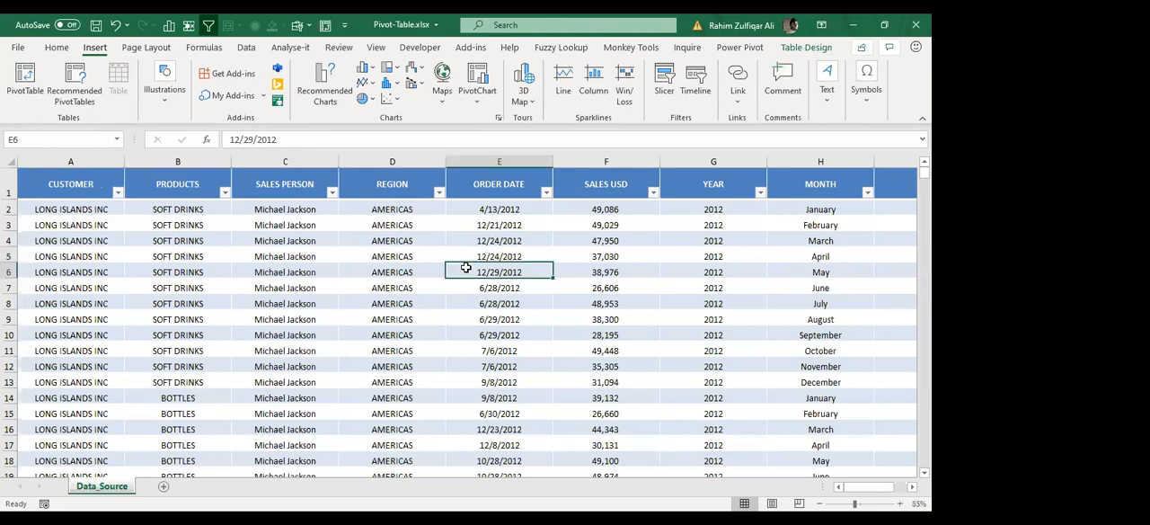
{"action": "left_click", "coordinate": [56, 48]}
{"action": "left_click", "coordinate": [510, 241]}
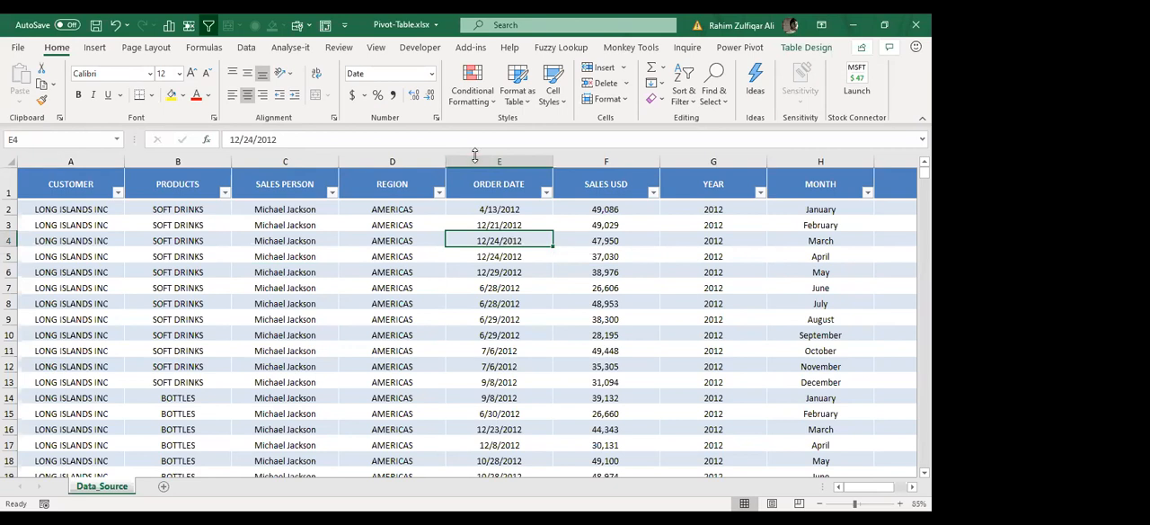
{"action": "key", "text": "alt+Tab"}
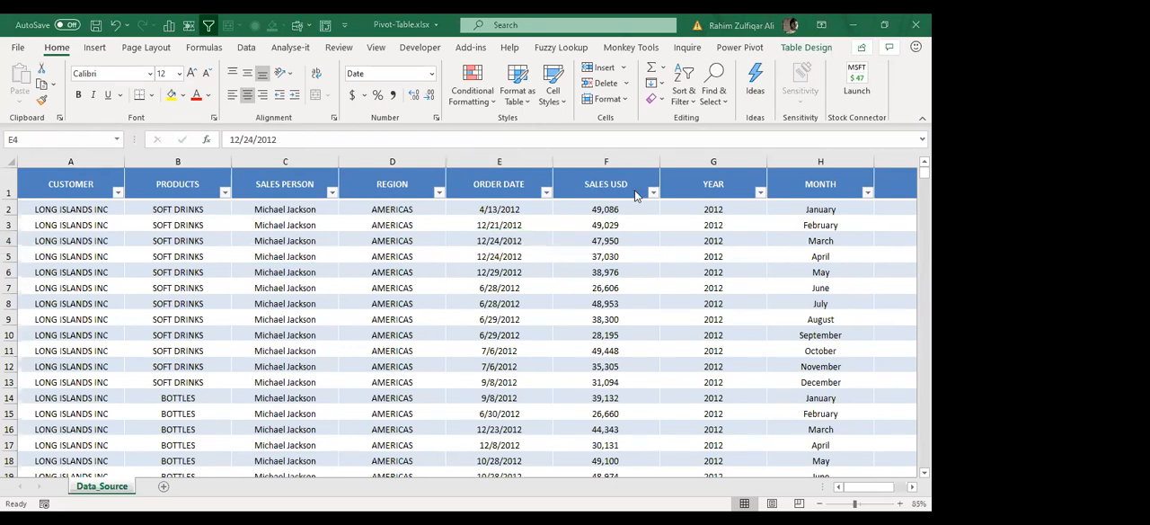
Step: Run the Ideas analysis on the sales table from a cell in the YEAR column
{"action": "left_click", "coordinate": [755, 218]}
{"action": "left_click", "coordinate": [651, 281]}
{"action": "left_click", "coordinate": [676, 266]}
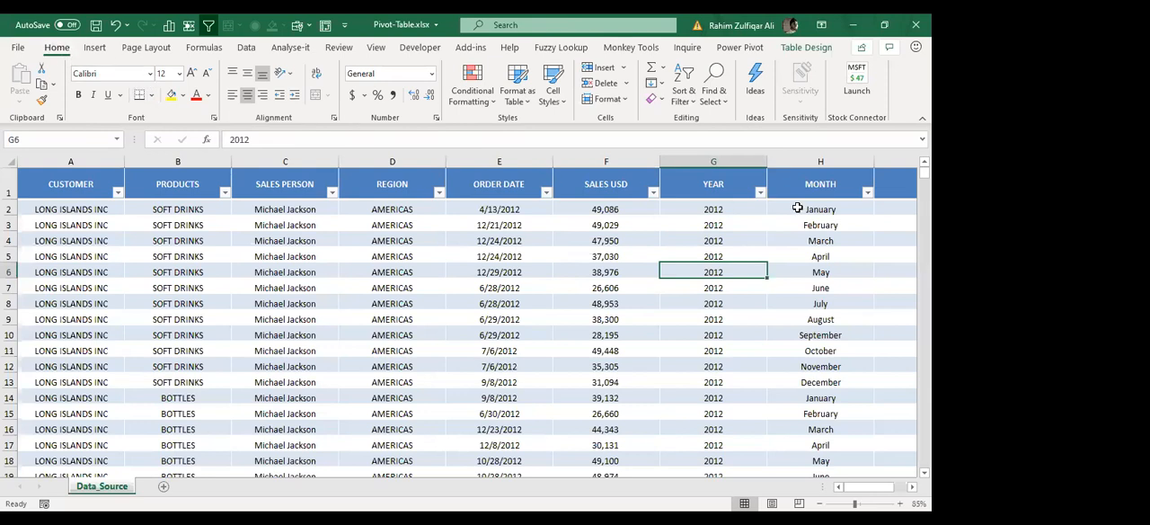
{"action": "left_click", "coordinate": [760, 97]}
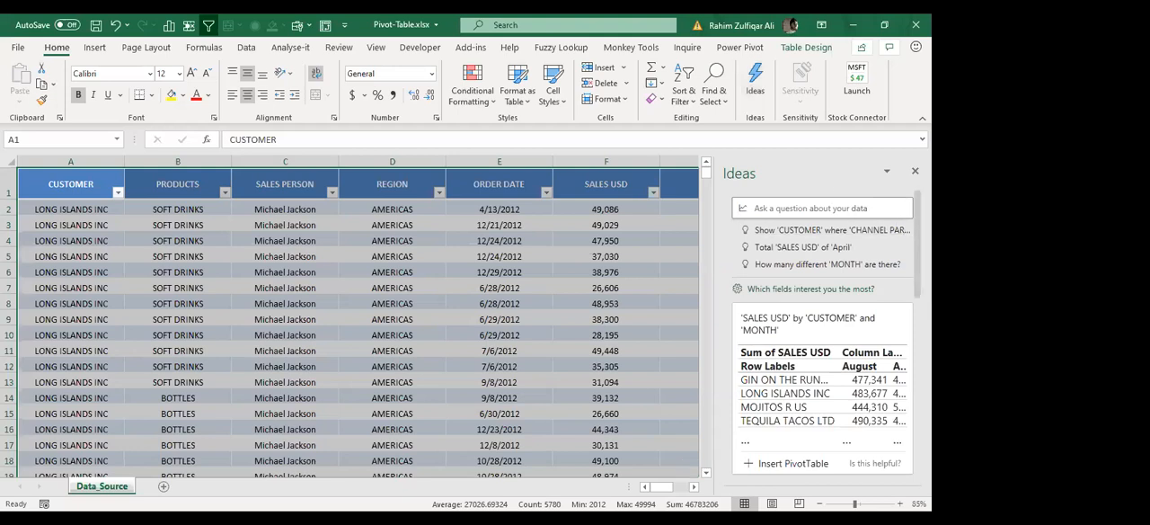
Step: Go through the suggested ideas for the sales table and expand the list to show all results
{"action": "scroll", "coordinate": [827, 336], "scroll_direction": "down", "scroll_amount": 4}
{"action": "scroll", "coordinate": [827, 336], "scroll_direction": "down", "scroll_amount": 5}
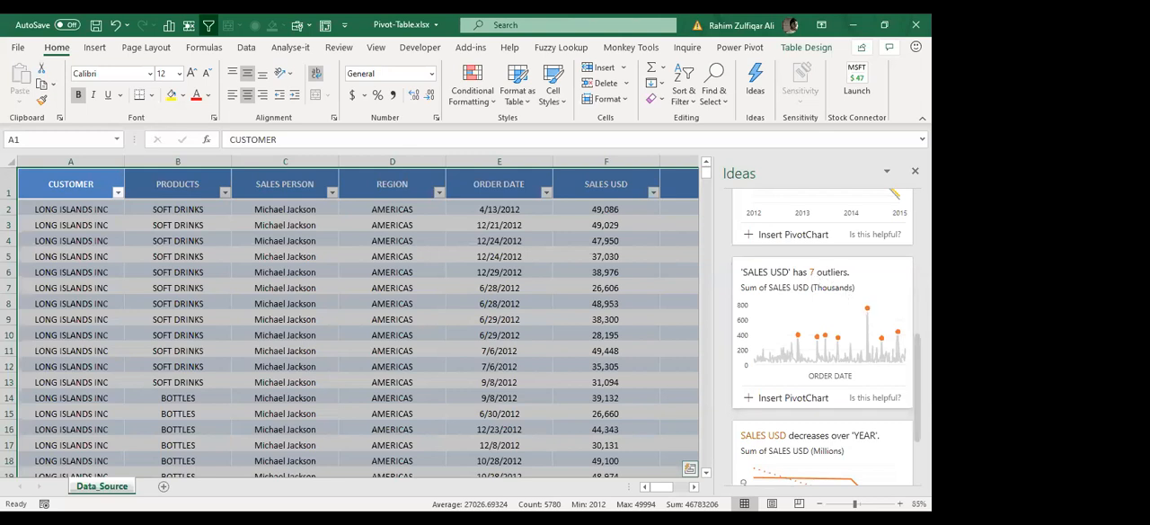
{"action": "scroll", "coordinate": [816, 280], "scroll_direction": "down", "scroll_amount": 3}
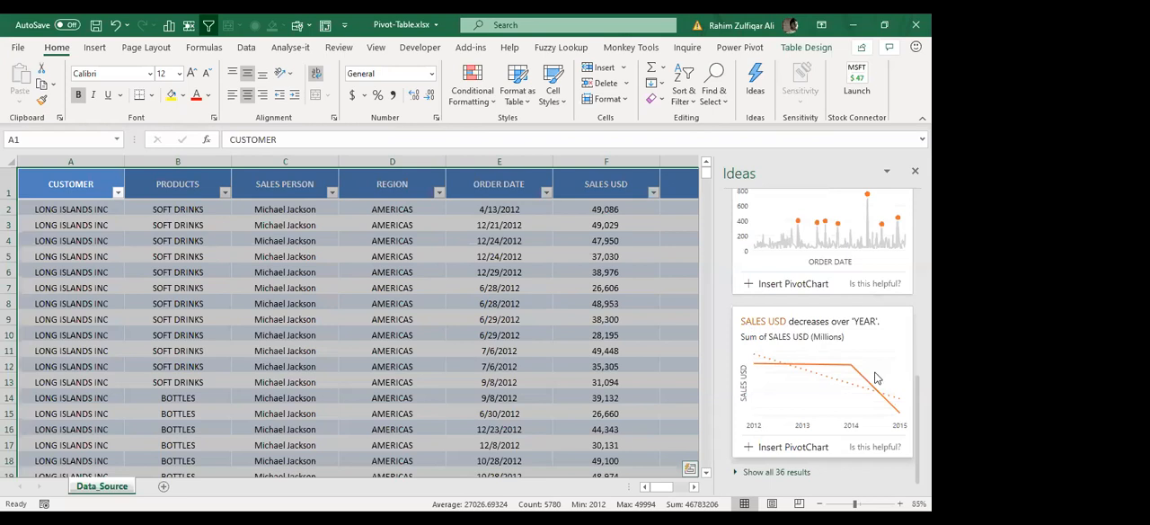
{"action": "left_click", "coordinate": [782, 472]}
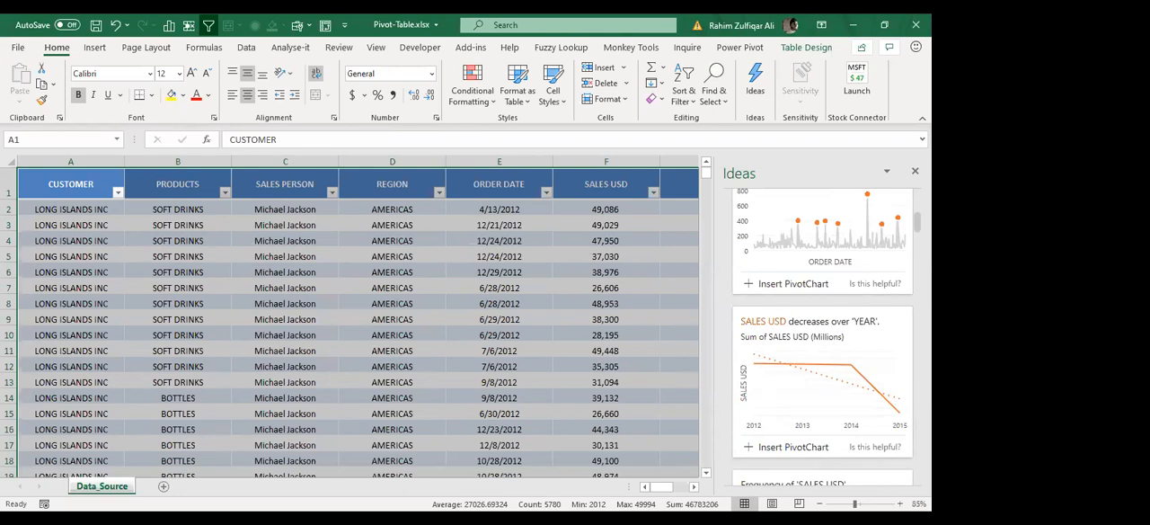
Step: Examine the expanded list of suggested charts, outliers and trends, and return to its beginning
{"action": "scroll", "coordinate": [823, 337], "scroll_direction": "up", "scroll_amount": 1}
{"action": "scroll", "coordinate": [824, 337], "scroll_direction": "down", "scroll_amount": 4}
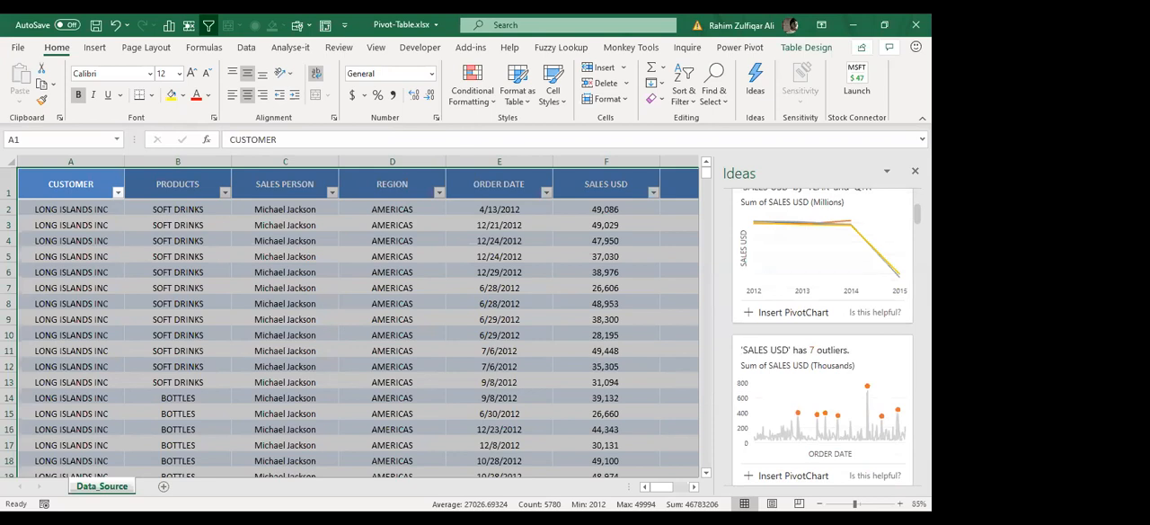
{"action": "scroll", "coordinate": [827, 210], "scroll_direction": "down", "scroll_amount": 2}
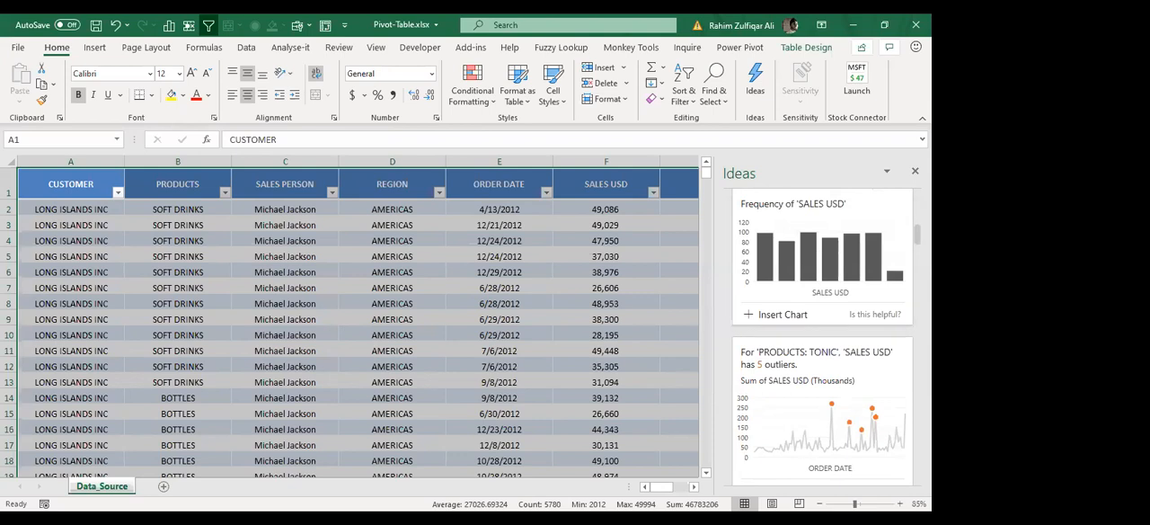
{"action": "scroll", "coordinate": [824, 333], "scroll_direction": "down", "scroll_amount": 3}
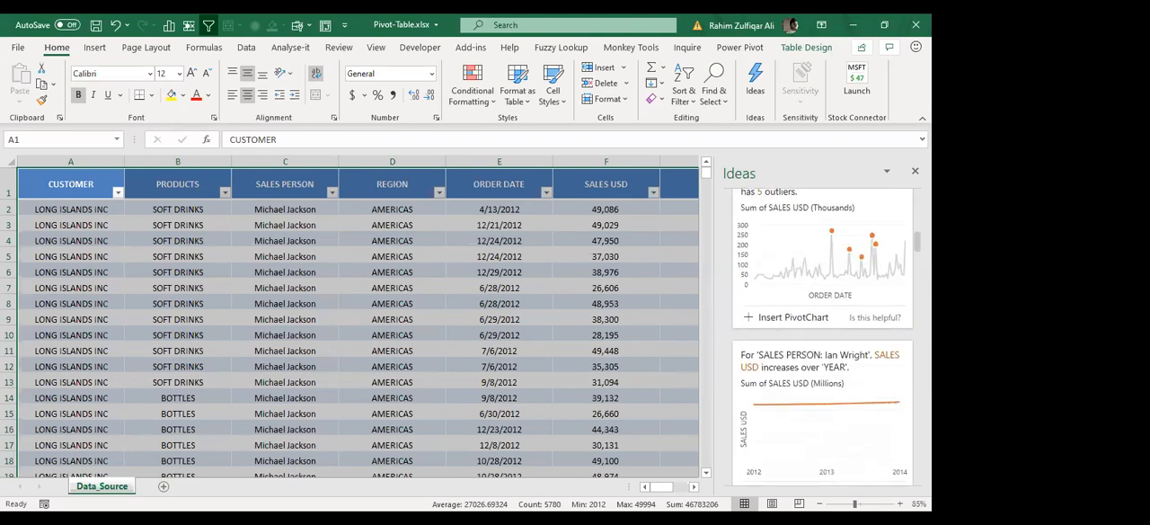
{"action": "scroll", "coordinate": [823, 337], "scroll_direction": "down", "scroll_amount": 4}
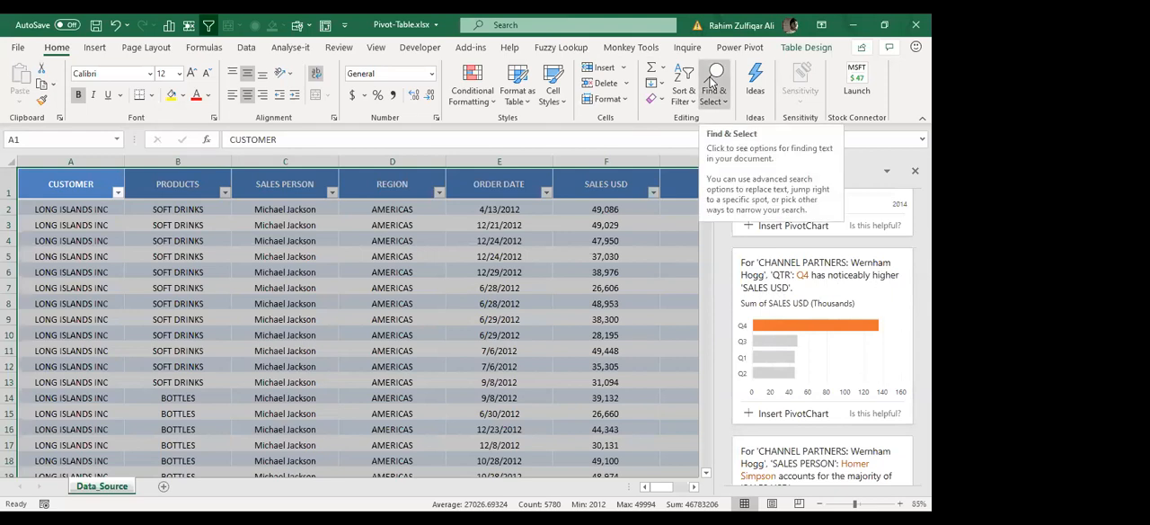
{"action": "left_click", "coordinate": [835, 266]}
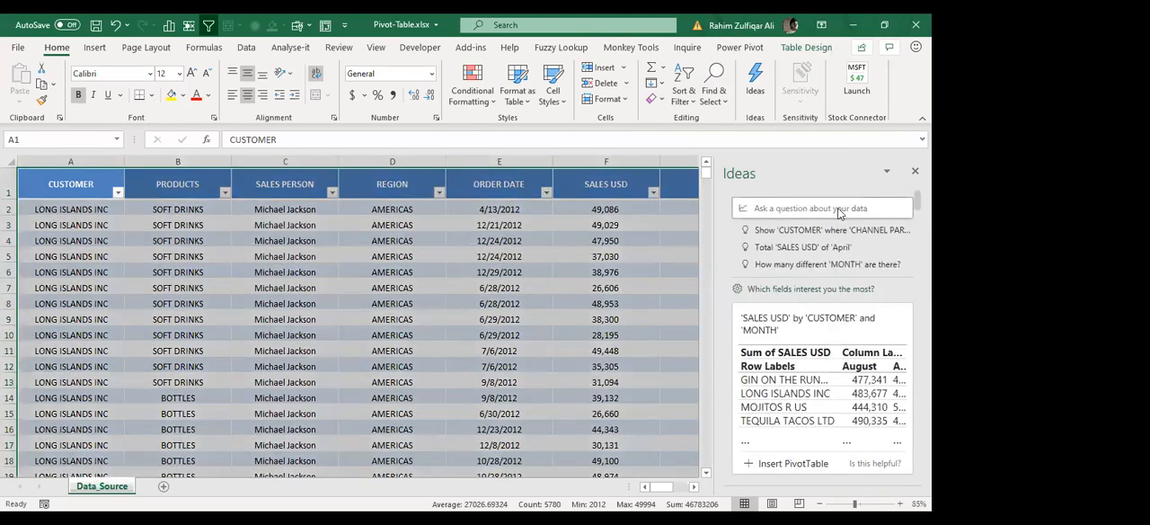
{"action": "scroll", "coordinate": [840, 210], "scroll_direction": "down", "scroll_amount": 1}
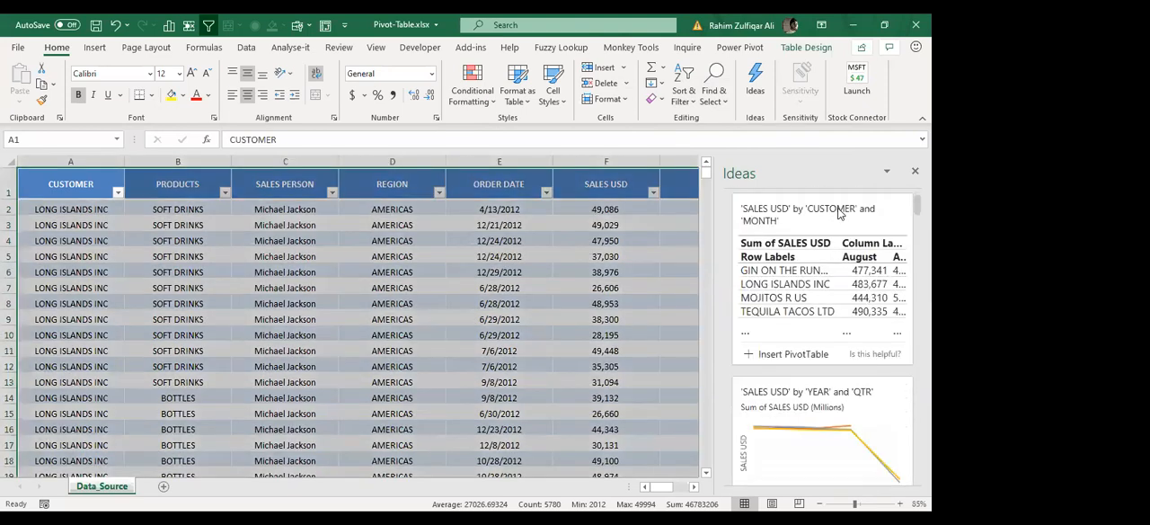
{"action": "scroll", "coordinate": [886, 215], "scroll_direction": "down", "scroll_amount": 1}
{"action": "scroll", "coordinate": [854, 205], "scroll_direction": "up", "scroll_amount": 2}
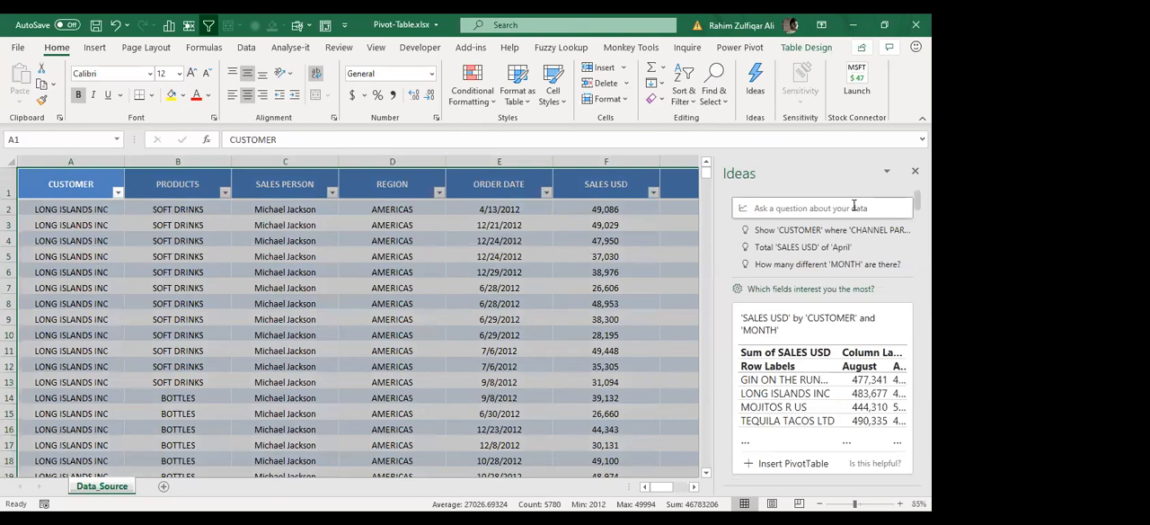
Step: Add a blank worksheet after Data_Source for explanatory notes
{"action": "left_click", "coordinate": [387, 240]}
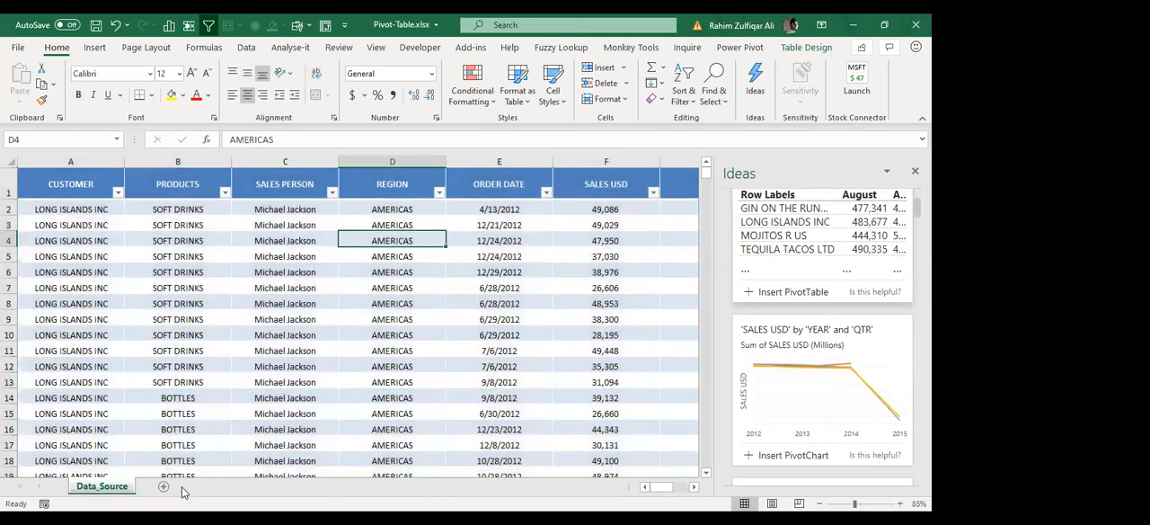
{"action": "left_click", "coordinate": [163, 486]}
{"action": "left_click", "coordinate": [190, 291]}
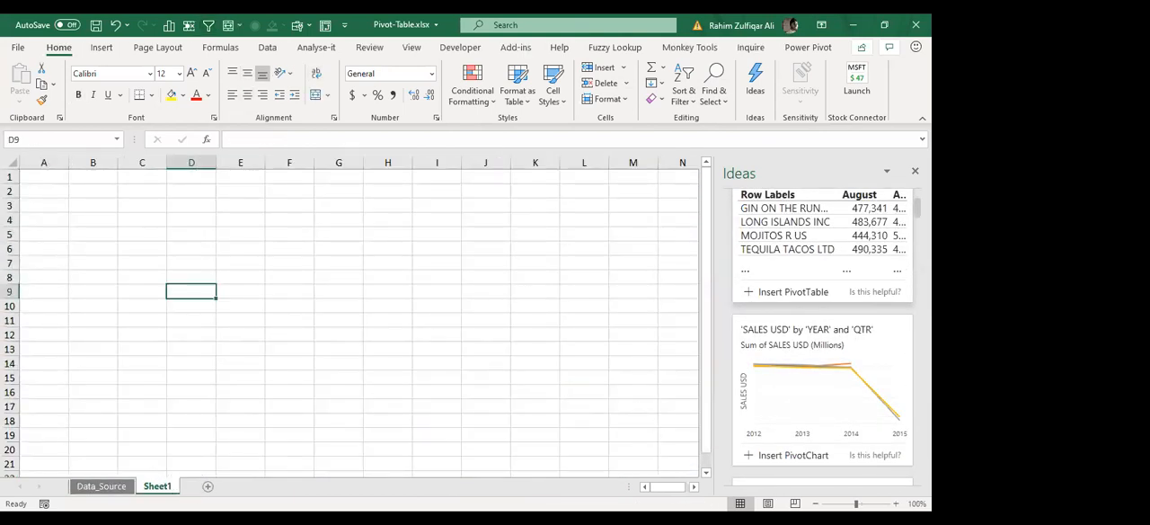
{"action": "left_click", "coordinate": [896, 504]}
{"action": "left_click", "coordinate": [896, 503]}
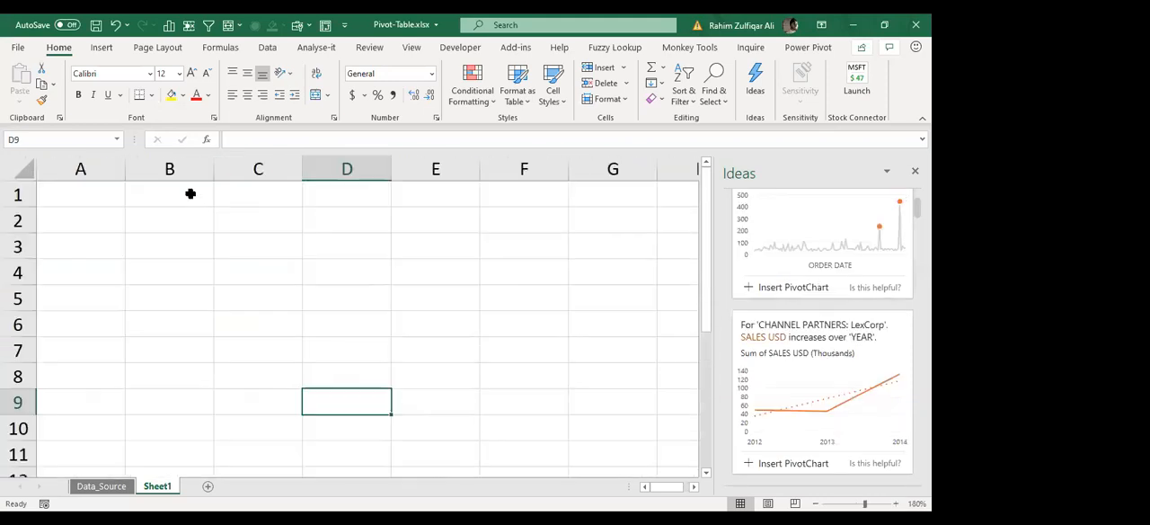
Step: Enter NLP in cell B2 of the new sheet and its meaning, Natural Language Processing, in C2
{"action": "left_click", "coordinate": [181, 213]}
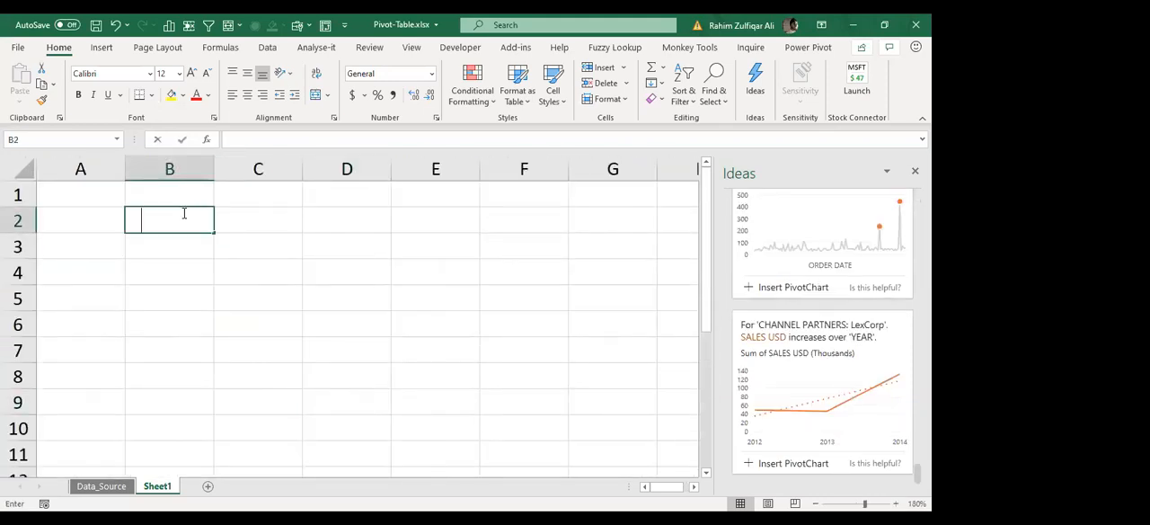
{"action": "type", "text": "NLP"}
{"action": "key", "text": "Return"}
{"action": "key", "text": "Up"}
{"action": "key", "text": "Right"}
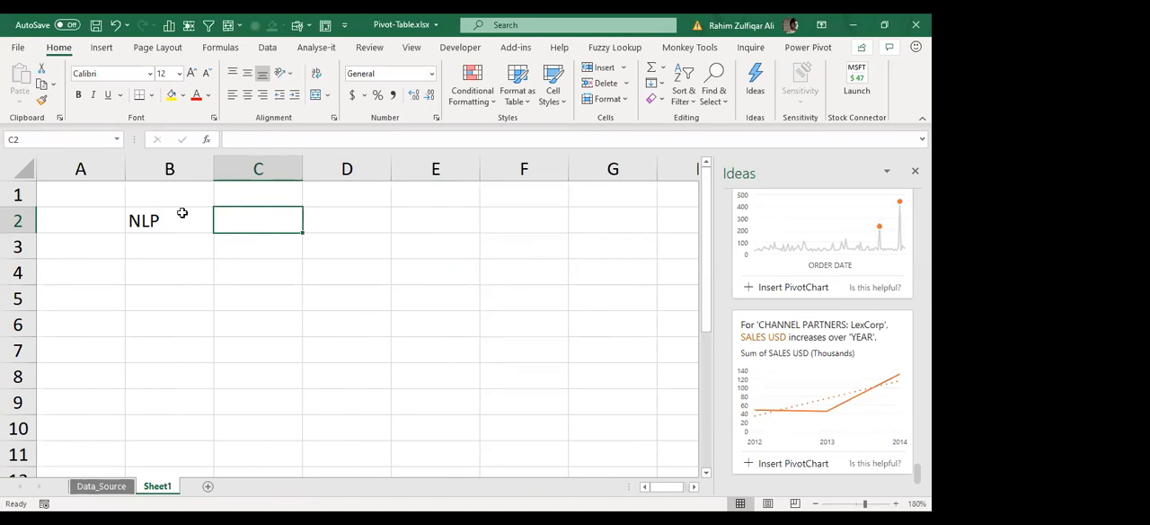
{"action": "type", "text": "Natural "}
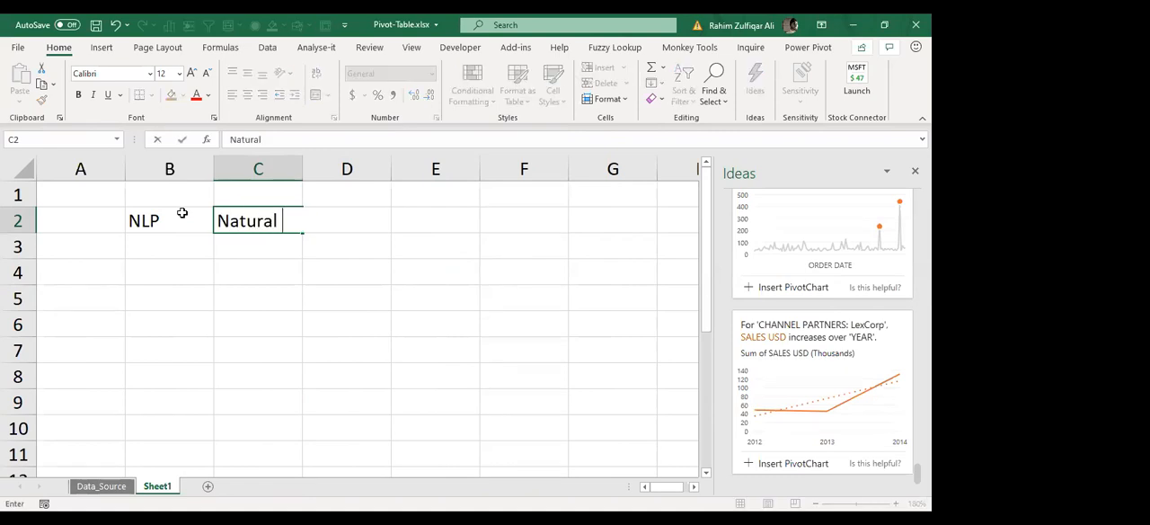
{"action": "type", "text": "Language "}
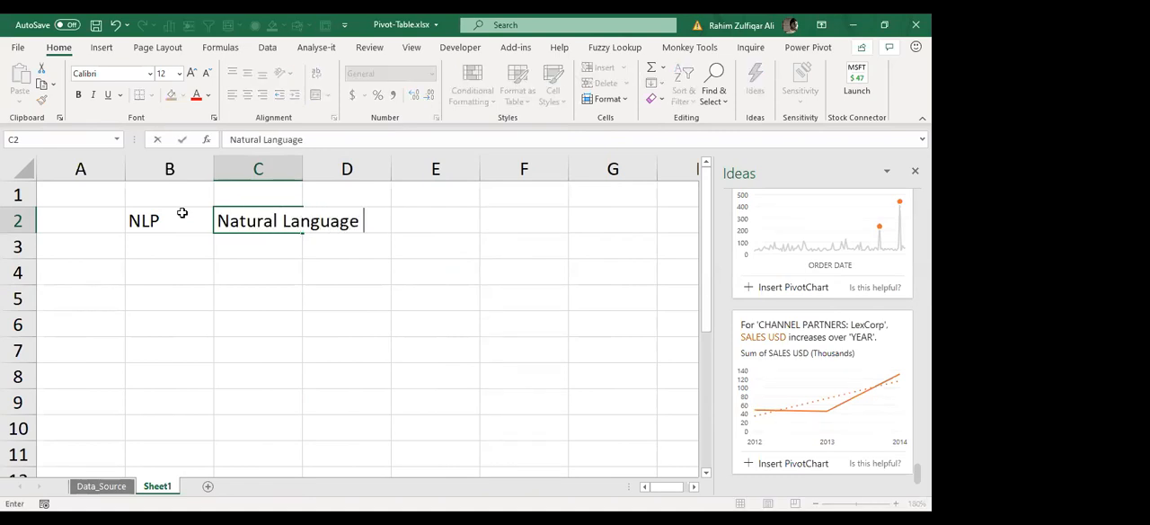
{"action": "type", "text": "Processing"}
{"action": "key", "text": "Return"}
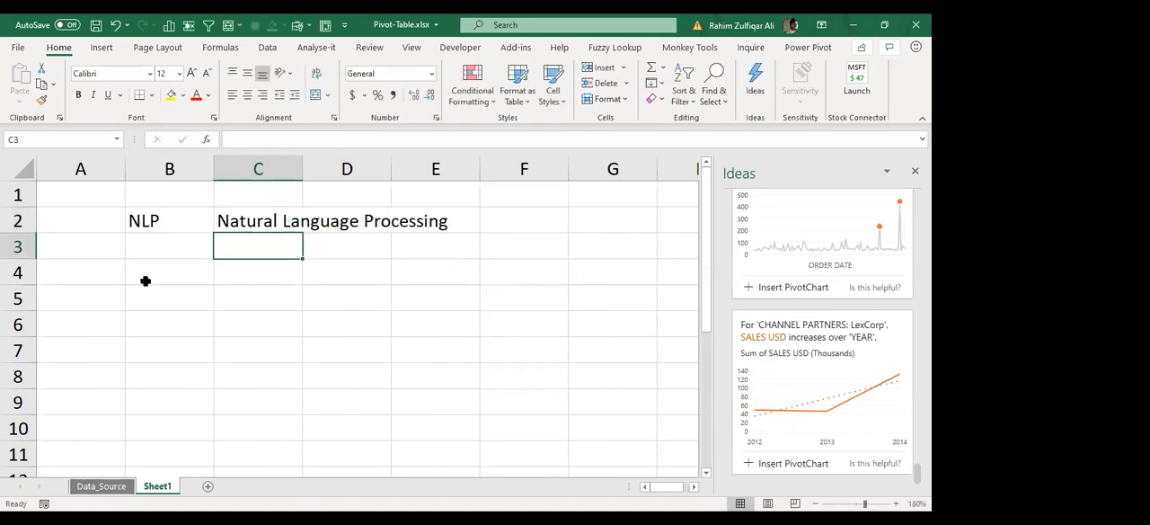
Step: Return to Data_Source and ask Ideas the suggested question Bottom 3 'SALES PERSON' by total 'SALES USD'
{"action": "left_click", "coordinate": [101, 486]}
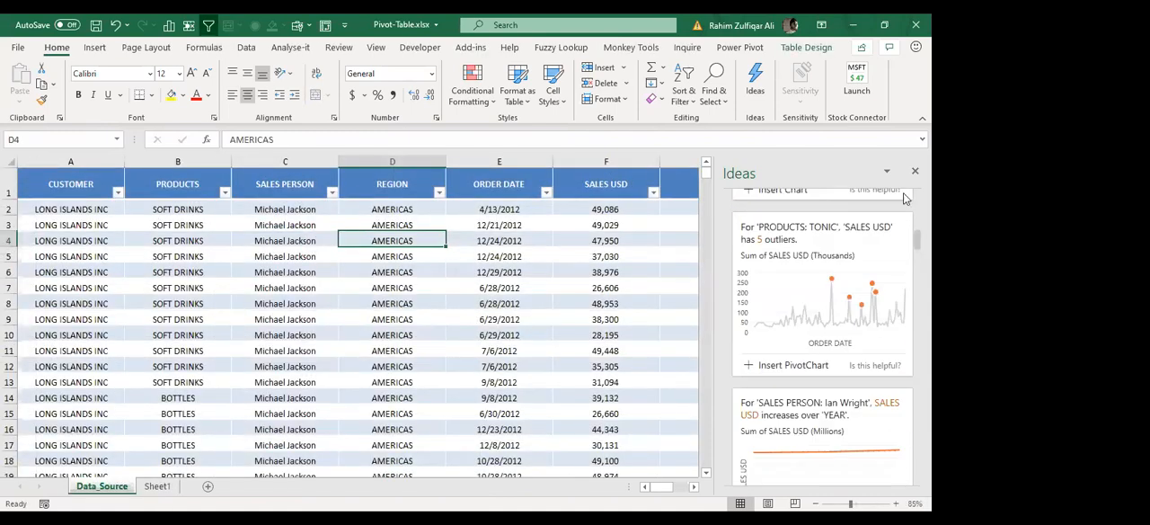
{"action": "scroll", "coordinate": [856, 205], "scroll_direction": "up", "scroll_amount": 5}
{"action": "left_click", "coordinate": [855, 206]}
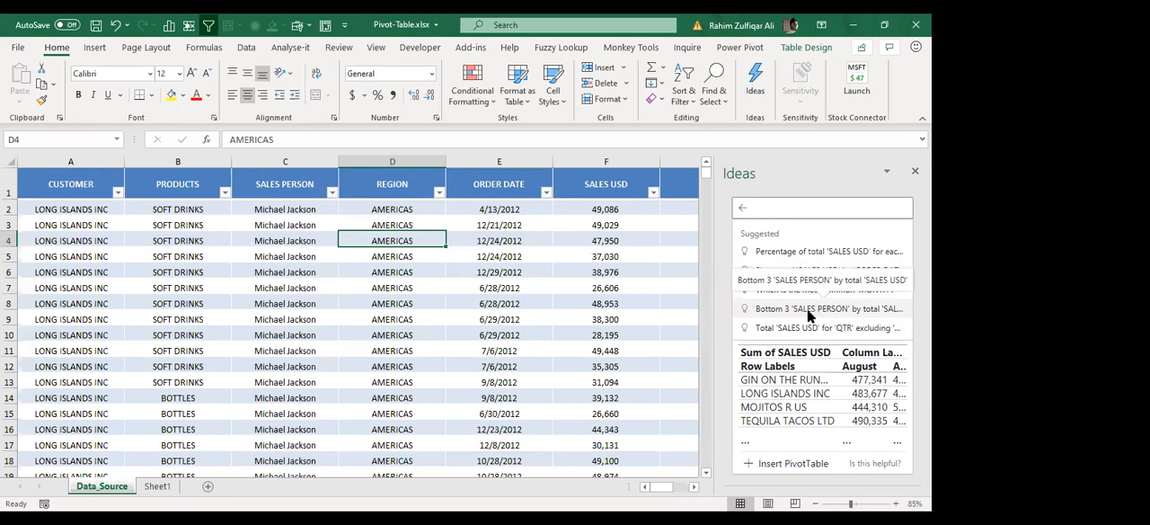
{"action": "left_click", "coordinate": [808, 308]}
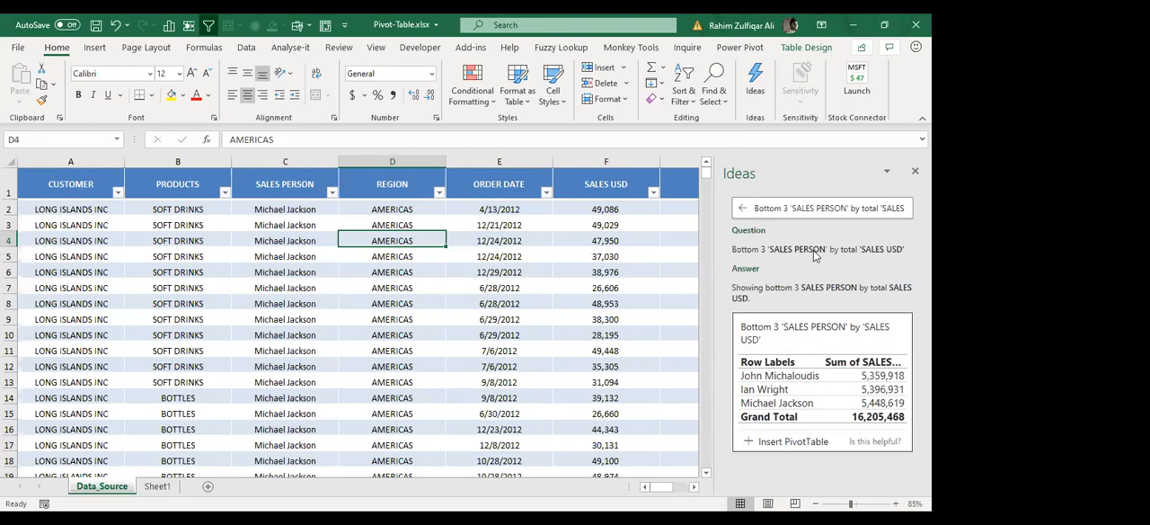
Step: Clear the previous Ideas question and go to the empty cell beneath the last SALES USD value
{"action": "left_click", "coordinate": [844, 209]}
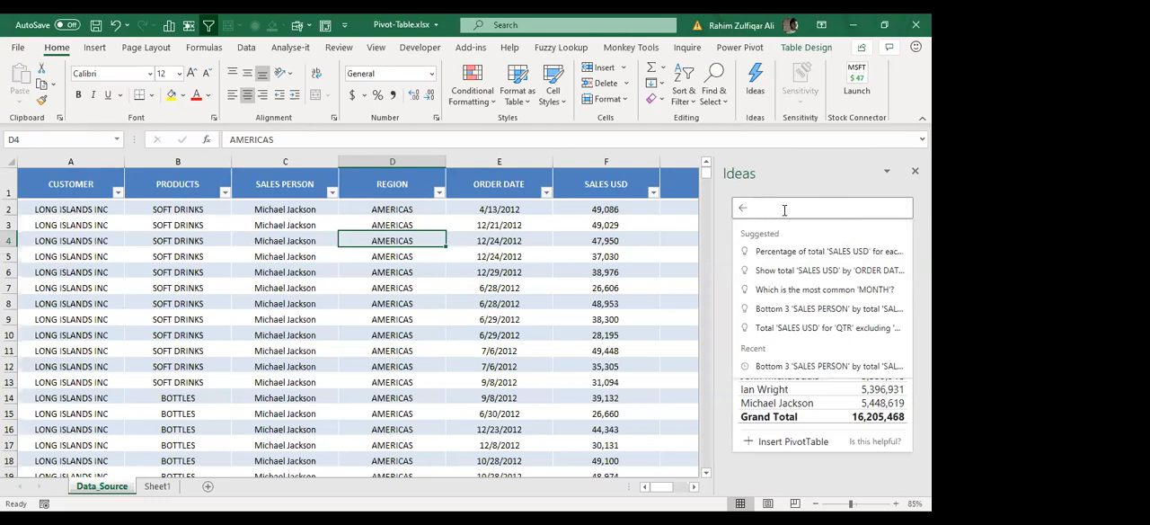
{"action": "left_click", "coordinate": [606, 224]}
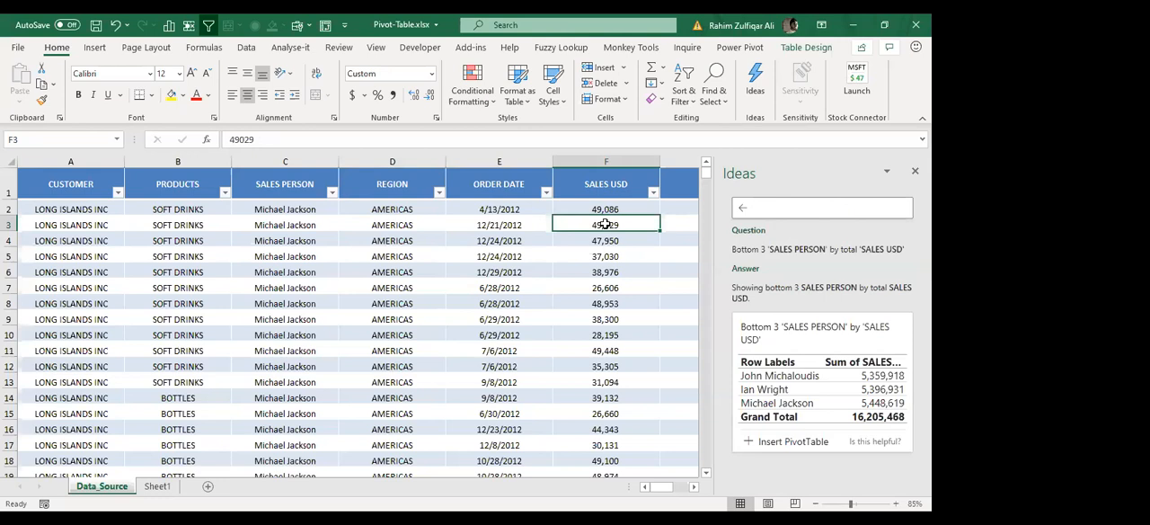
{"action": "key", "text": "ctrl+Down"}
{"action": "key", "text": "Down"}
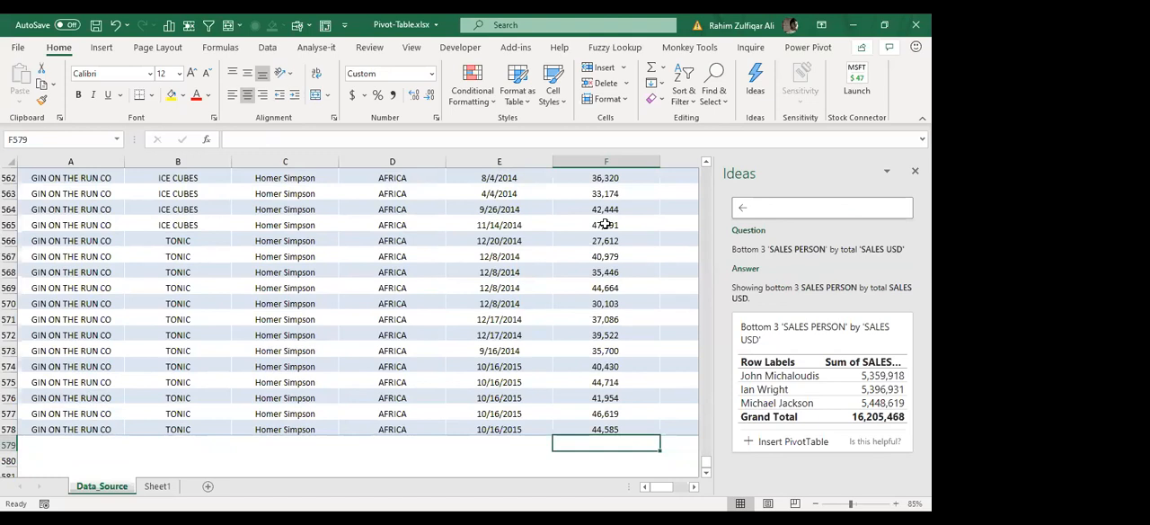
Step: Ask Ideas for total SALES USD, using the suggested field name
{"action": "left_click", "coordinate": [797, 209]}
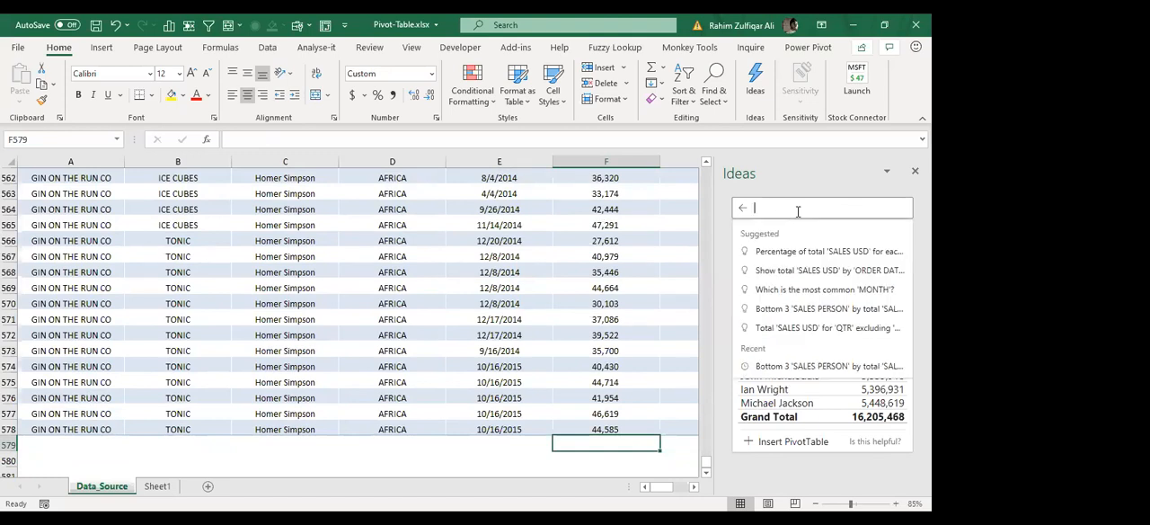
{"action": "type", "text": "total sale"}
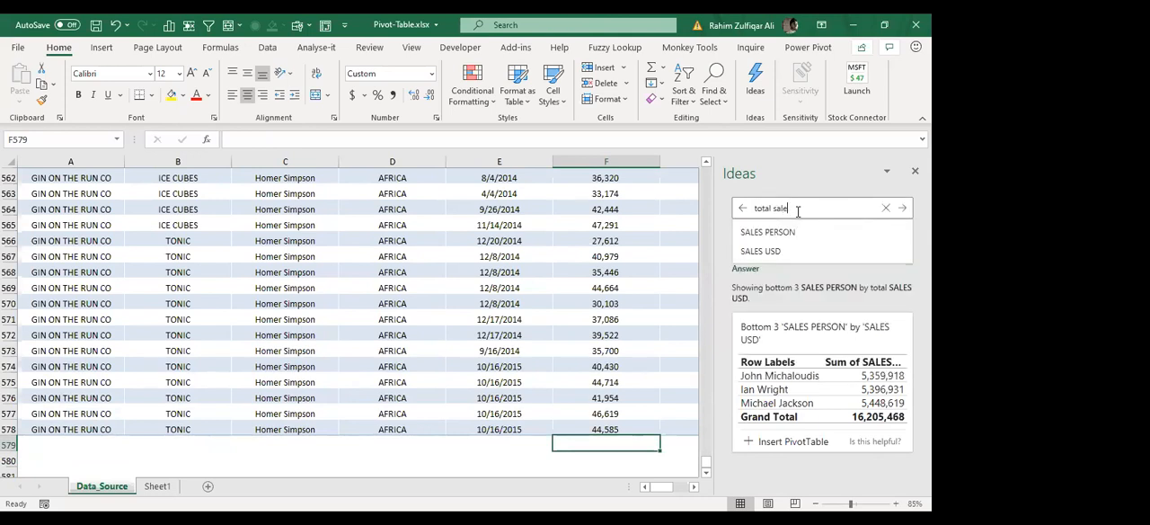
{"action": "key", "text": "Down"}
{"action": "key", "text": "Down"}
{"action": "key", "text": "Return"}
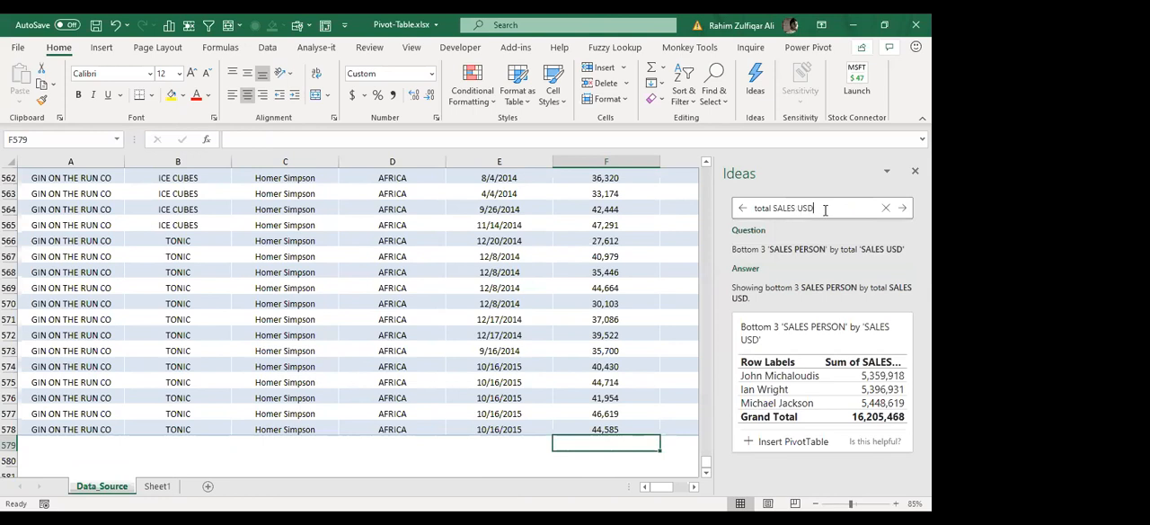
{"action": "key", "text": "Return"}
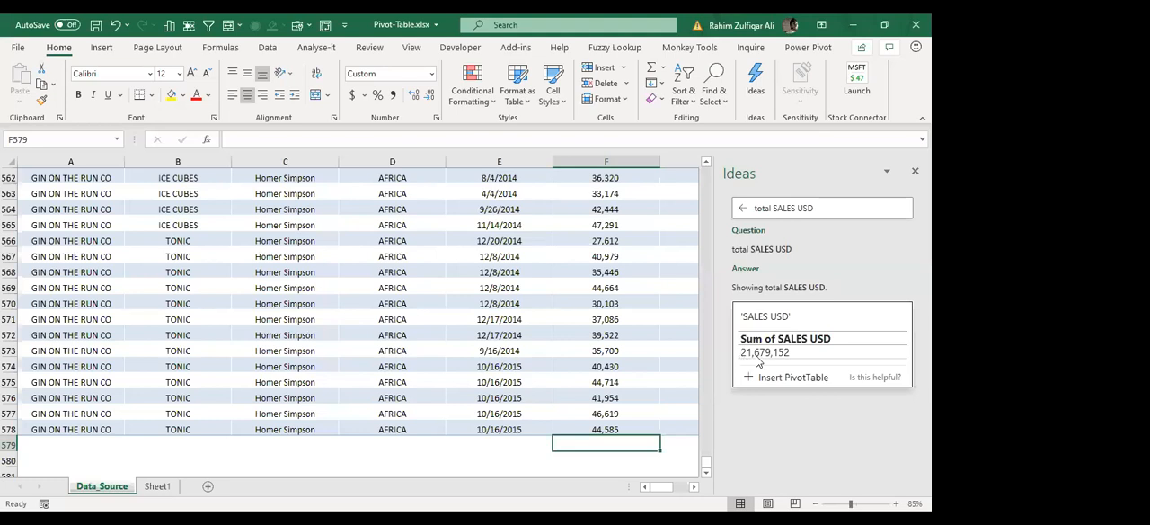
Step: Extend the Ideas question to total SALES USD by REGION and get the answer
{"action": "left_click", "coordinate": [835, 207]}
{"action": "triple_click", "coordinate": [759, 208]}
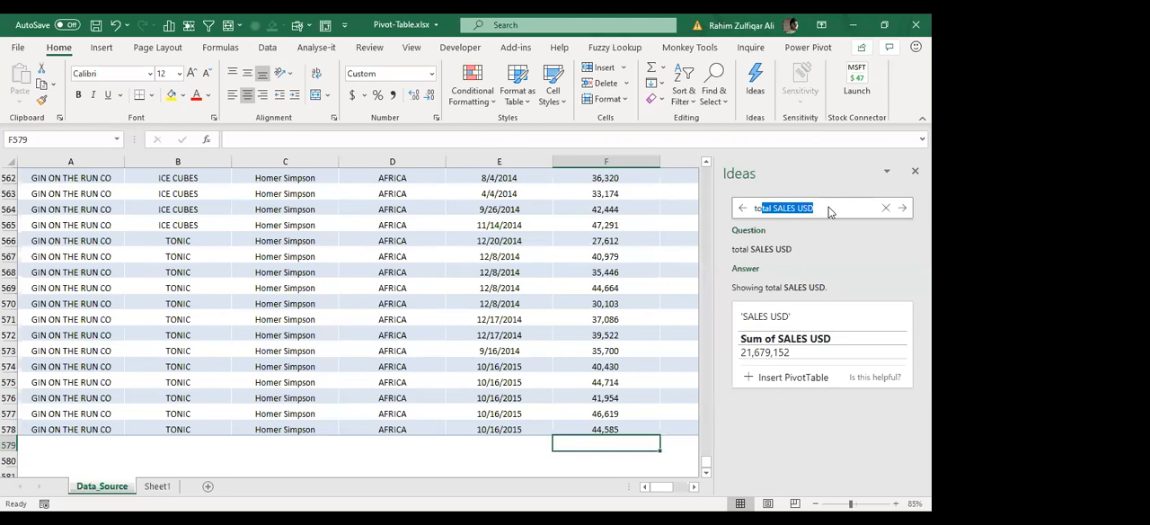
{"action": "left_click", "coordinate": [836, 212]}
{"action": "type", "text": "by regi"}
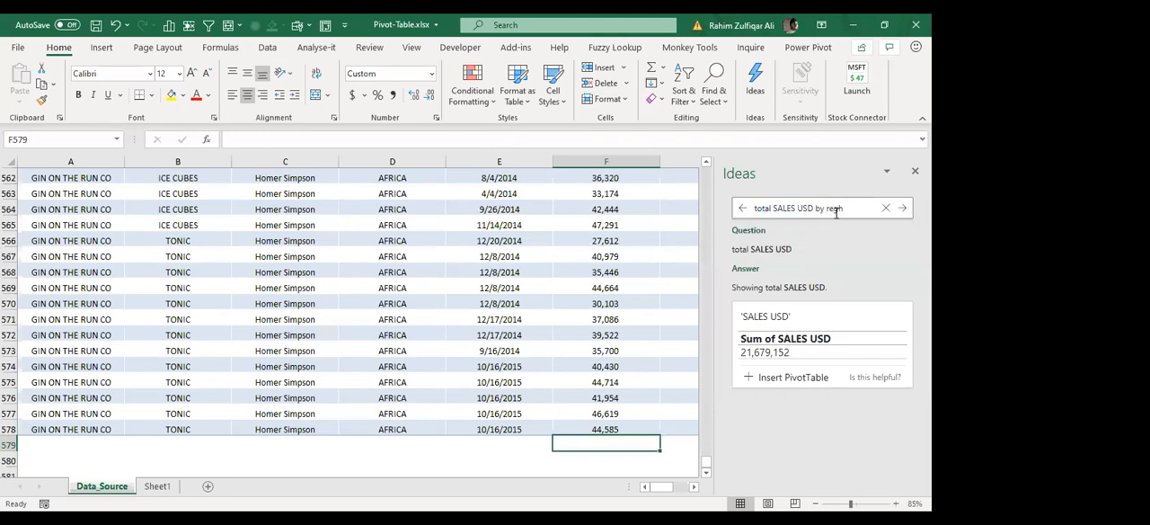
{"action": "key", "text": "BackSpace"}
{"action": "key", "text": "Tab"}
{"action": "key", "text": "Return"}
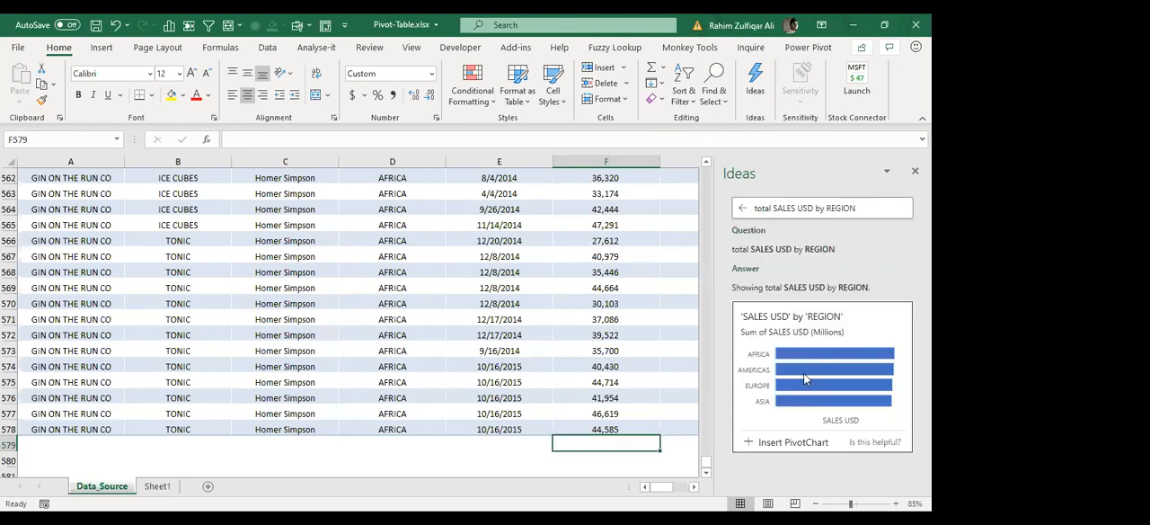
Step: Ask Ideas to present total SALES USD by REGION as line chart
{"action": "left_click", "coordinate": [863, 208]}
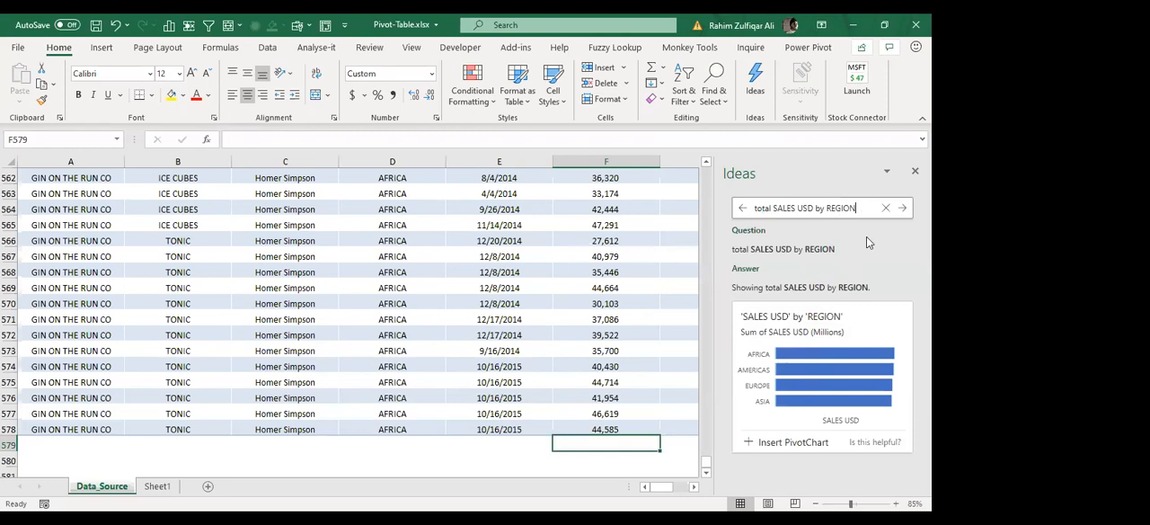
{"action": "type", "text": "as li"}
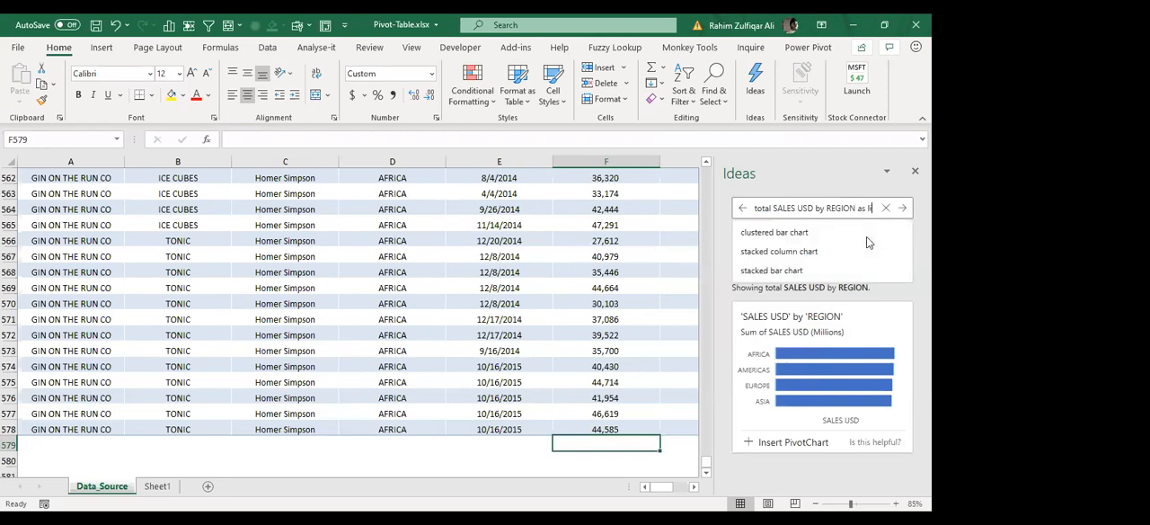
{"action": "type", "text": "ne chart"}
{"action": "key", "text": "Return"}
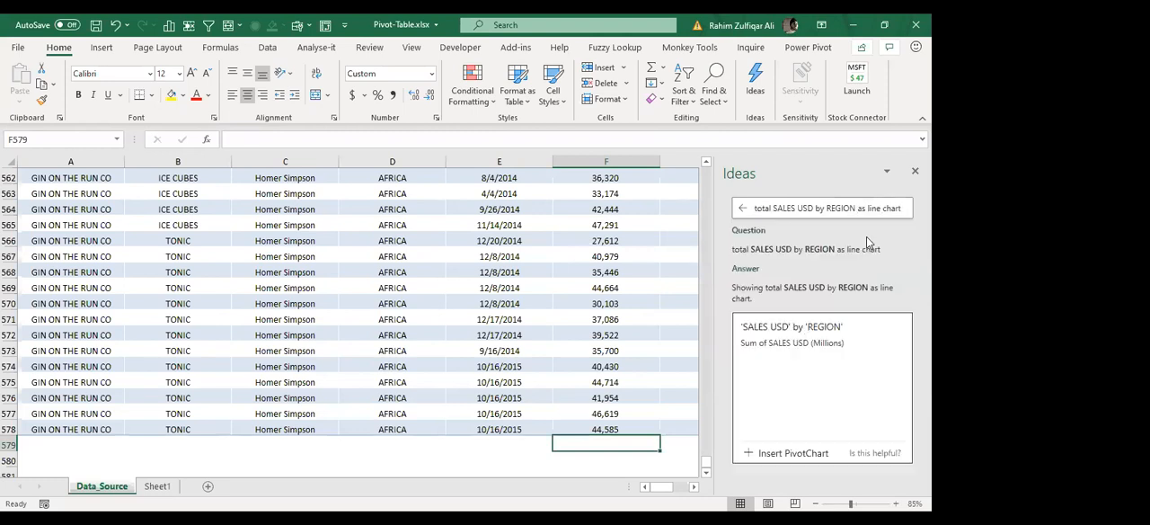
Step: Add month wise to the end of the line chart question and submit it to Ideas
{"action": "left_click", "coordinate": [858, 207]}
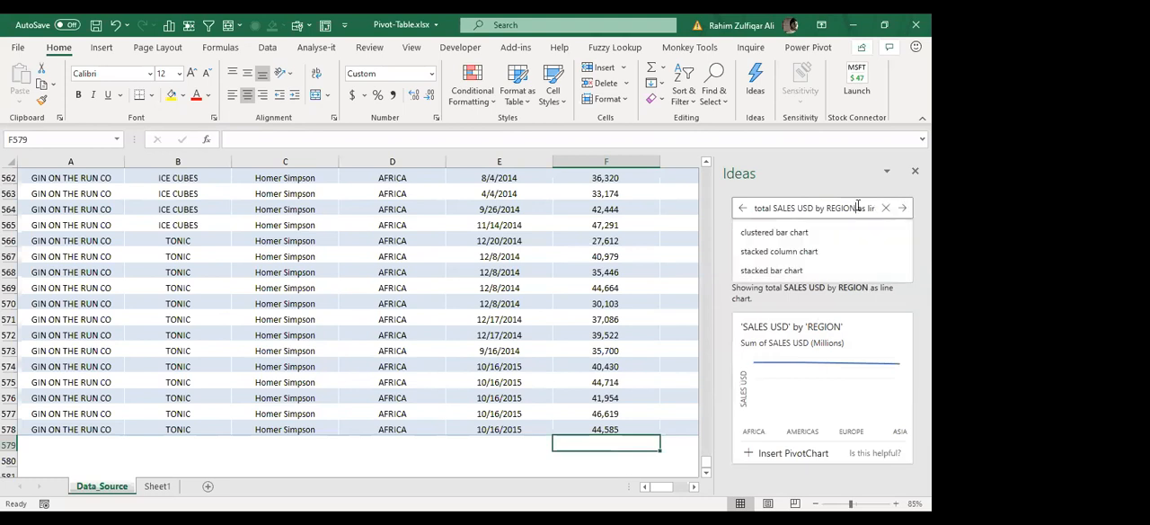
{"action": "key", "text": "End"}
{"action": "type", "text": "monthwise"}
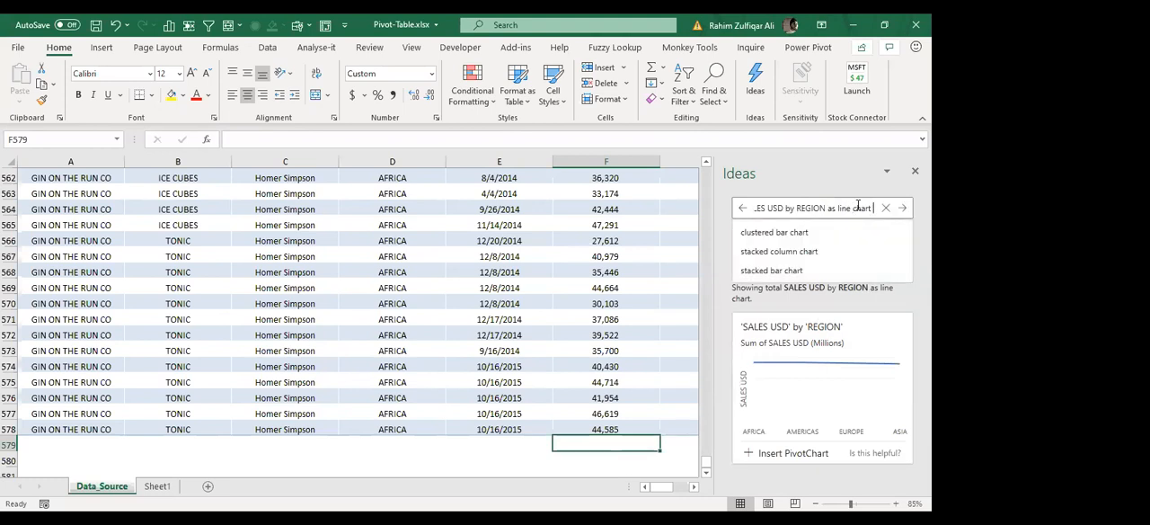
{"action": "key", "text": "Return"}
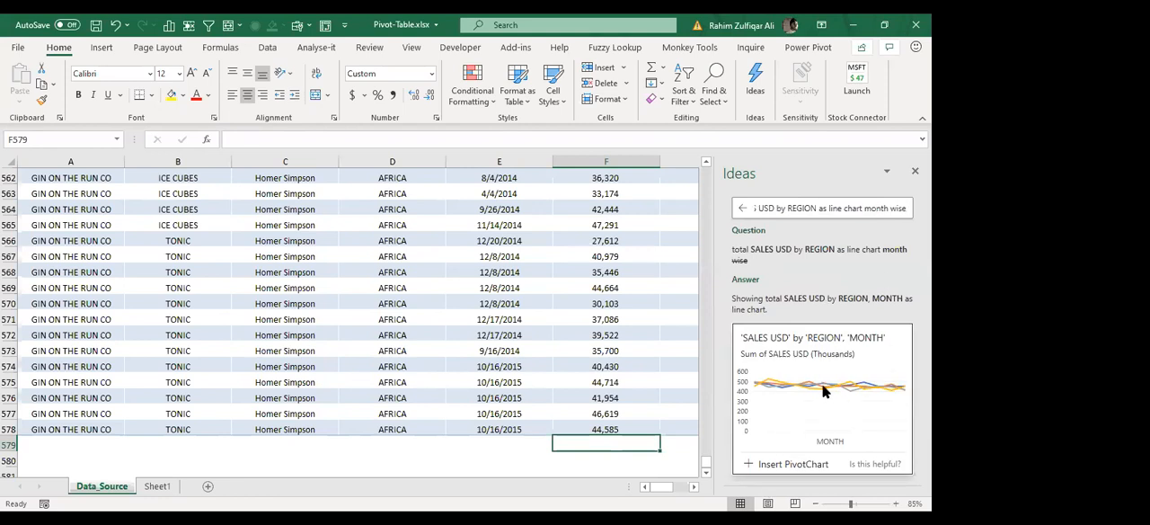
Step: Insert the suggested PivotChart of SALES USD by REGION and MONTH, view the generated report, and close its field list
{"action": "left_click", "coordinate": [788, 464]}
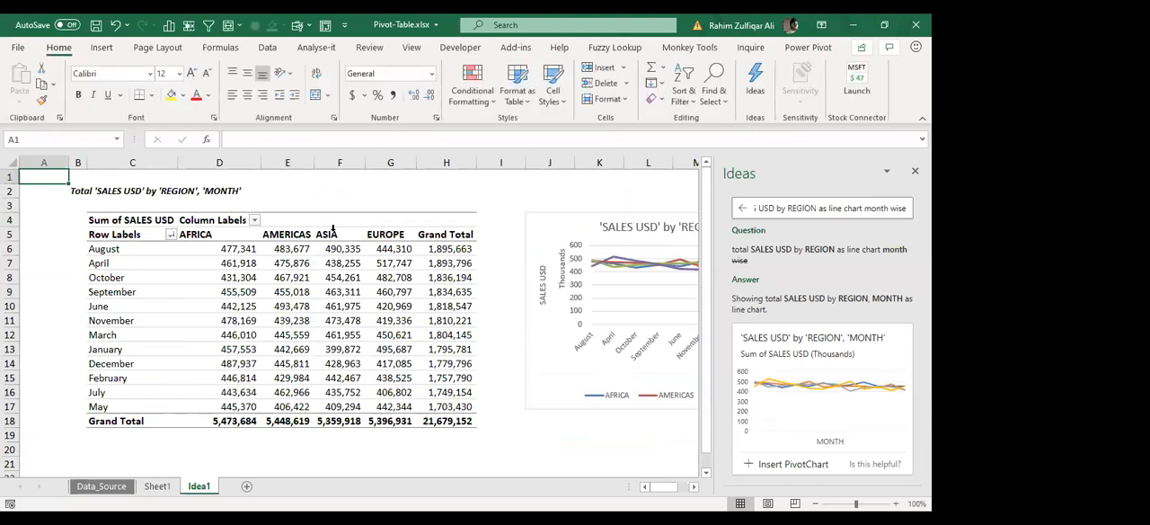
{"action": "left_click", "coordinate": [697, 488]}
{"action": "left_click", "coordinate": [697, 488]}
{"action": "left_click", "coordinate": [698, 488]}
{"action": "left_click", "coordinate": [697, 488]}
{"action": "left_click_drag", "start_coordinate": [665, 490], "coordinate": [622, 490]}
{"action": "left_click", "coordinate": [410, 320]}
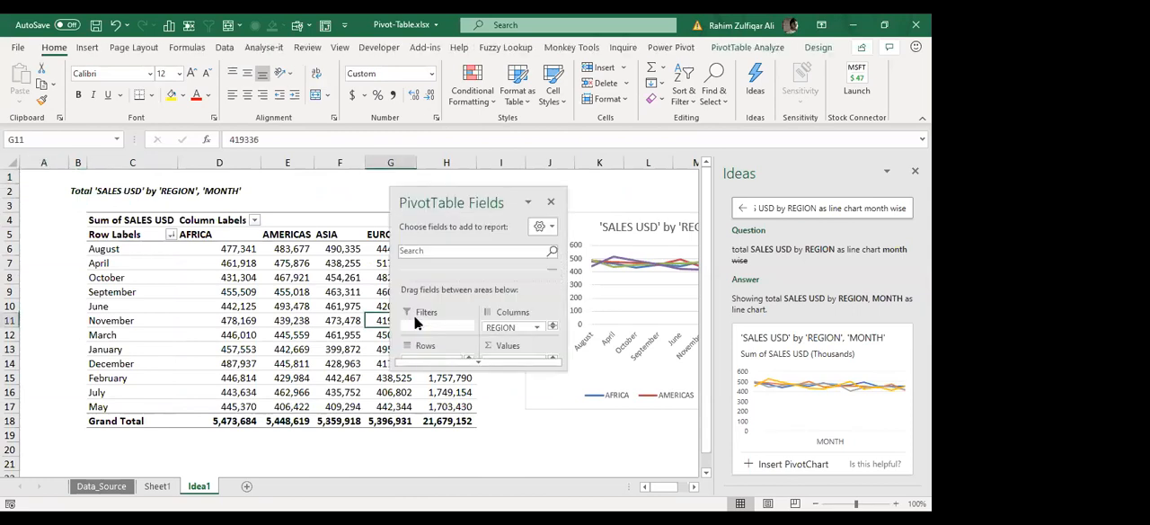
{"action": "left_click", "coordinate": [551, 202]}
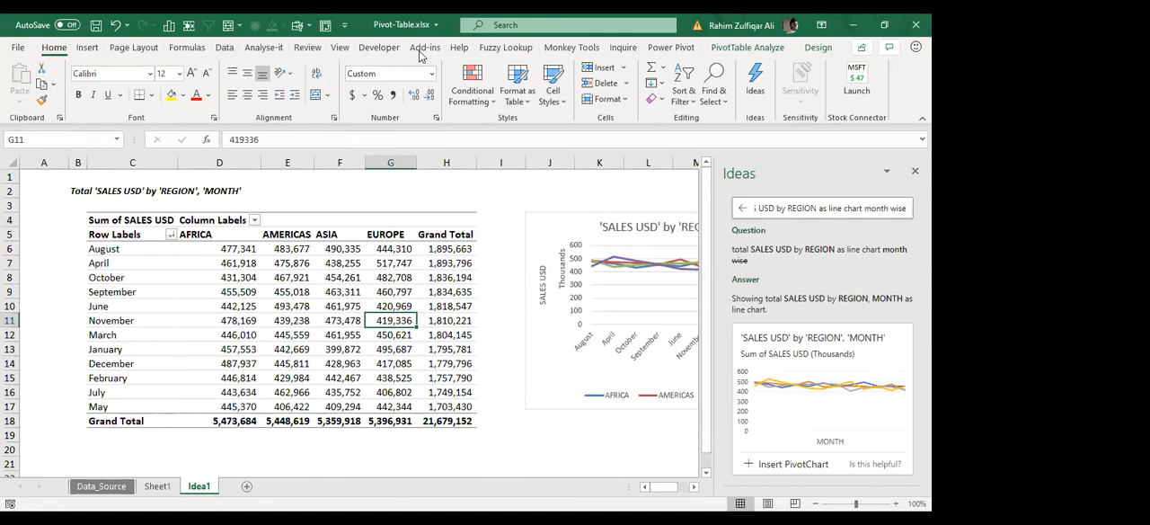
{"action": "key", "text": "alt+Tab"}
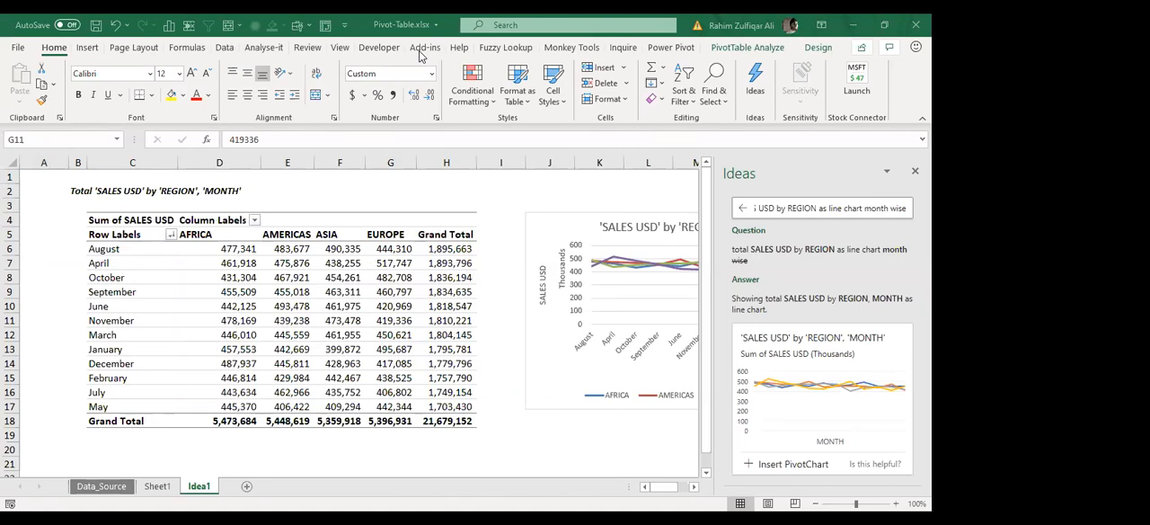
{"action": "left_click", "coordinate": [767, 206]}
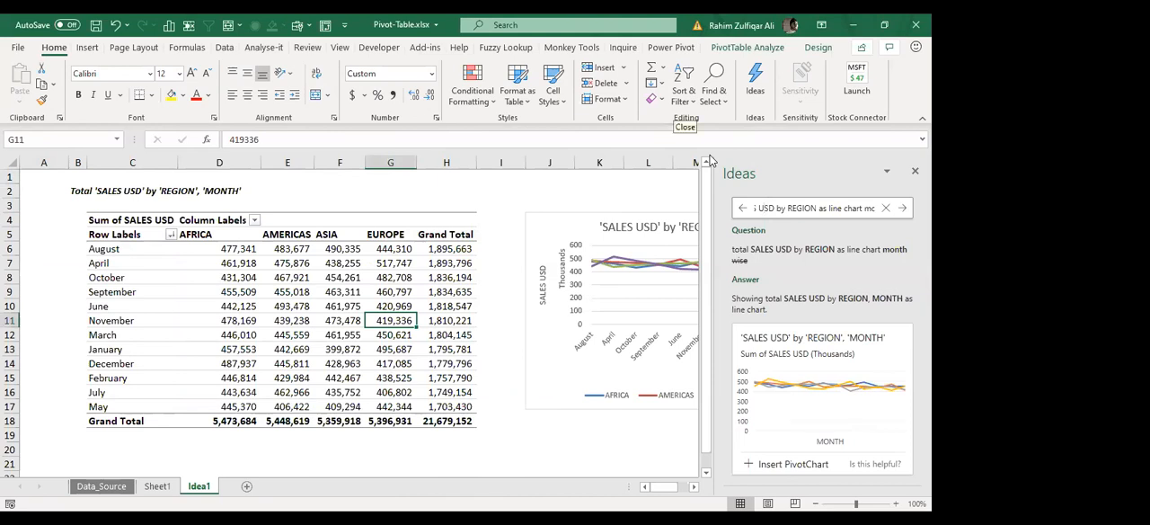
{"action": "left_click", "coordinate": [407, 278]}
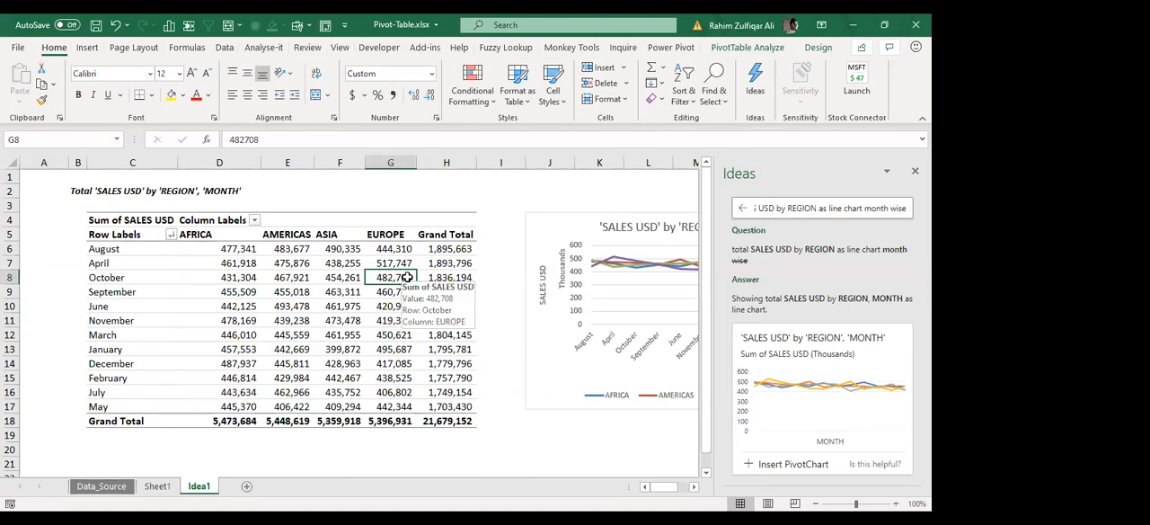
Step: Return to Data_Source and go through the table from its header row to the empty cell below SALES USD
{"action": "left_click", "coordinate": [108, 486]}
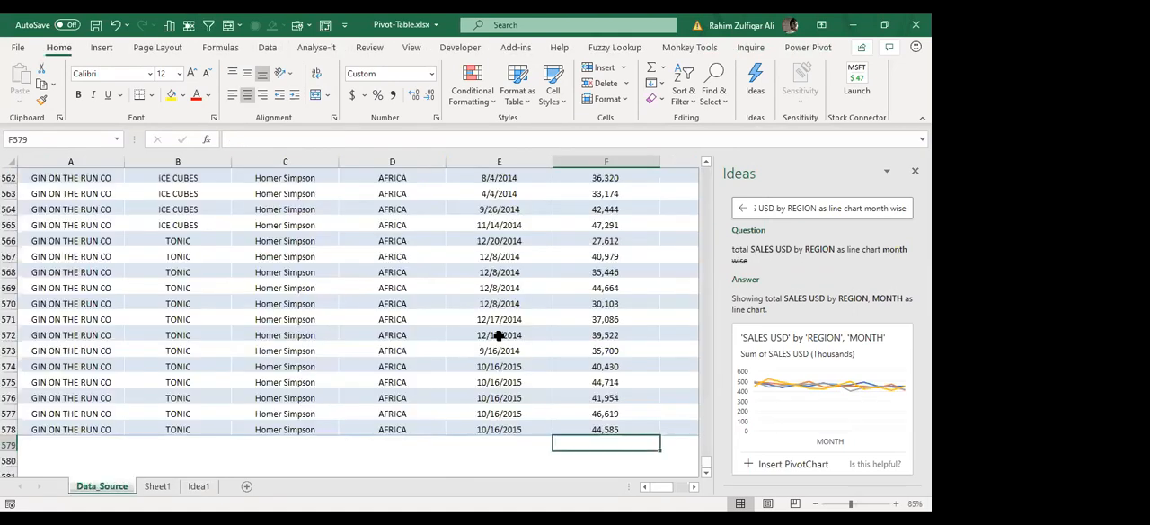
{"action": "left_click", "coordinate": [286, 335]}
{"action": "key", "text": "ctrl+Up"}
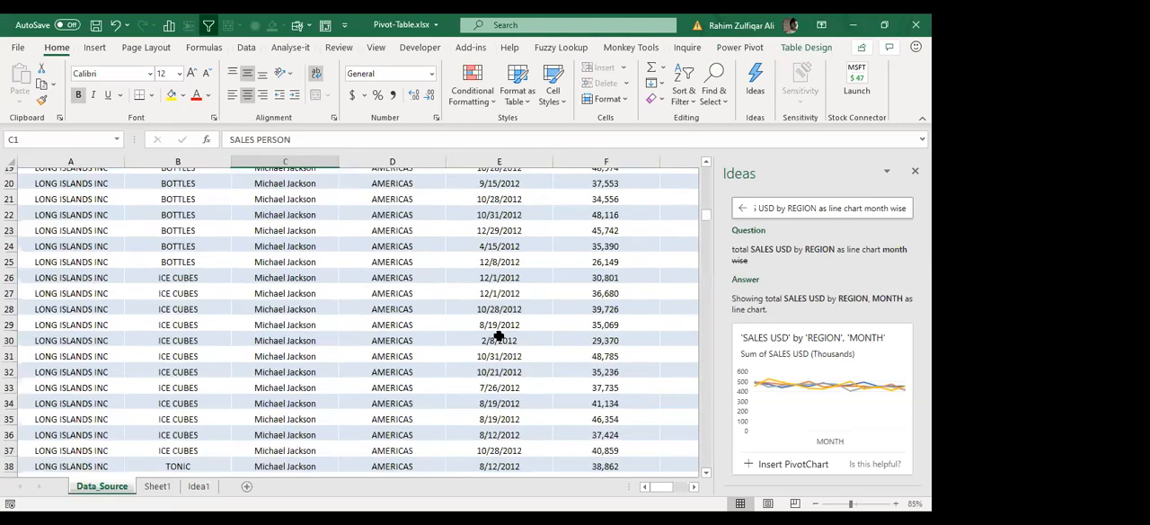
{"action": "key", "text": "Right"}
{"action": "key", "text": "Right"}
{"action": "key", "text": "Right"}
{"action": "key", "text": "ctrl+Down"}
{"action": "key", "text": "Down"}
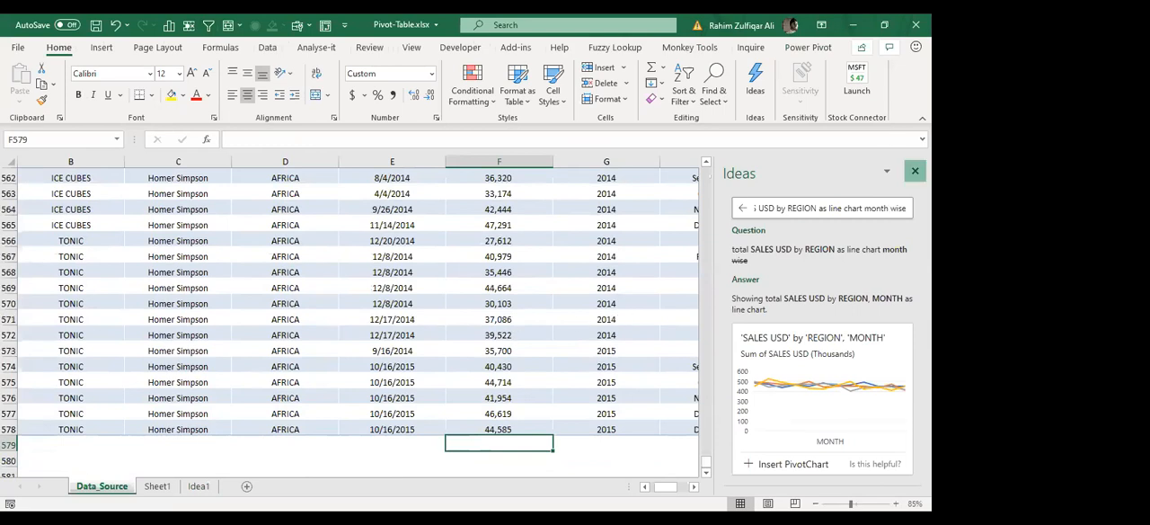
Step: Close Ideas and go through the SALES USD column from its header to its last value
{"action": "left_click", "coordinate": [915, 171]}
{"action": "left_click", "coordinate": [534, 362]}
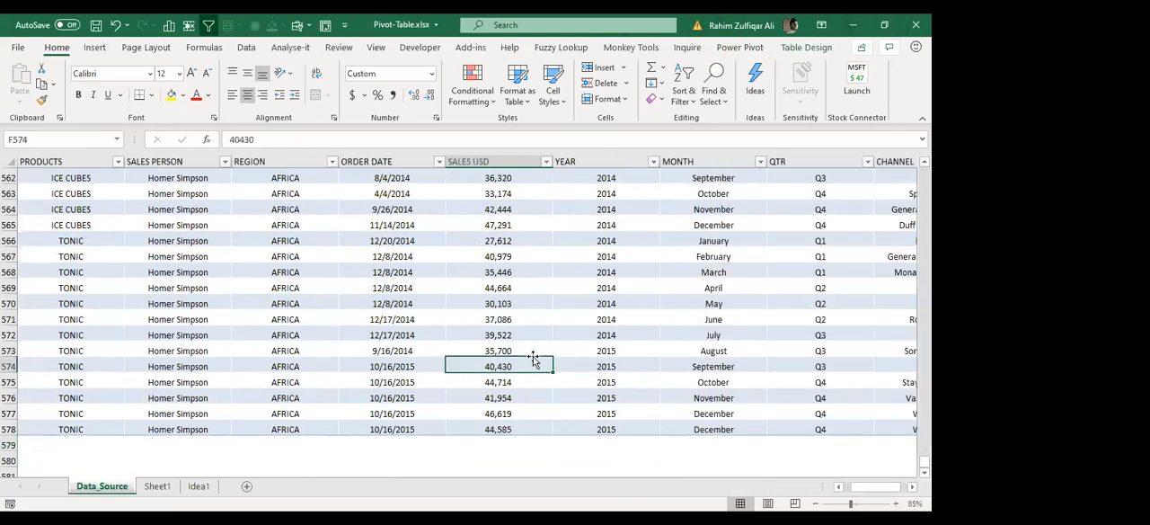
{"action": "key", "text": "ctrl+Up"}
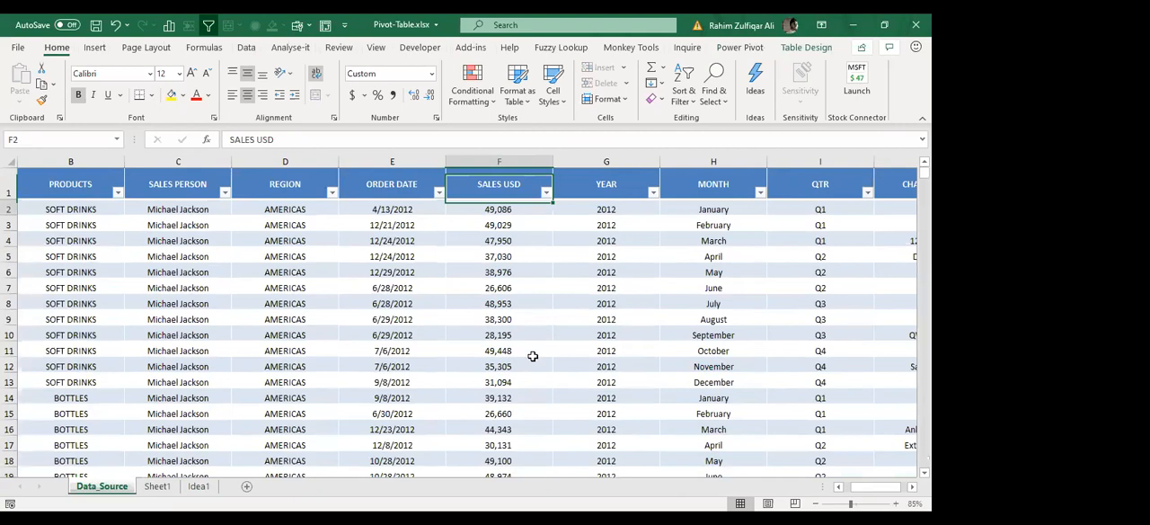
{"action": "key", "text": "ctrl+Down"}
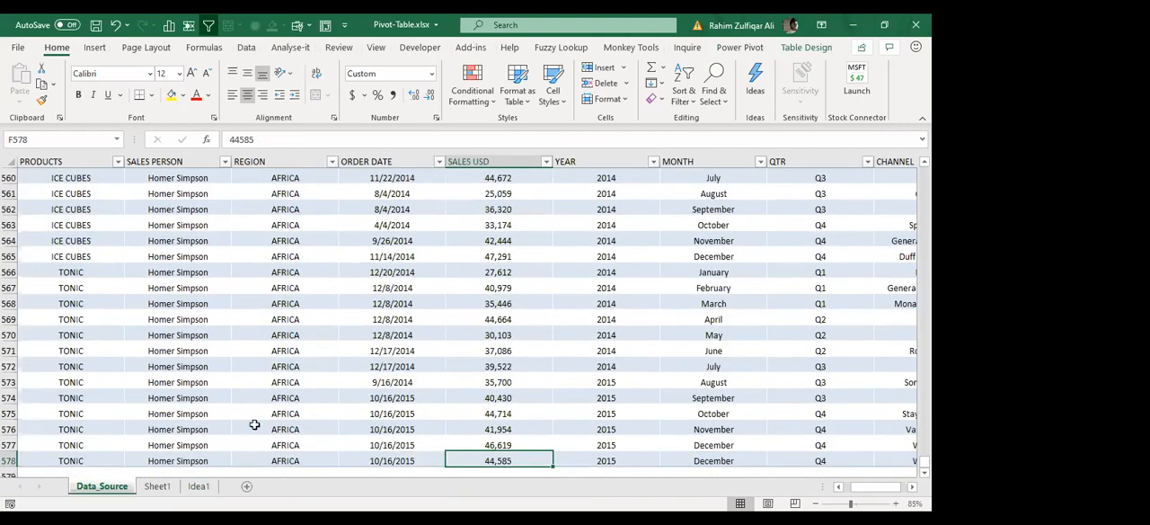
Step: Review the NLP note on Sheet1 and the pivot table and chart on the Idea1 sheet
{"action": "left_click", "coordinate": [159, 486]}
{"action": "left_click", "coordinate": [288, 265]}
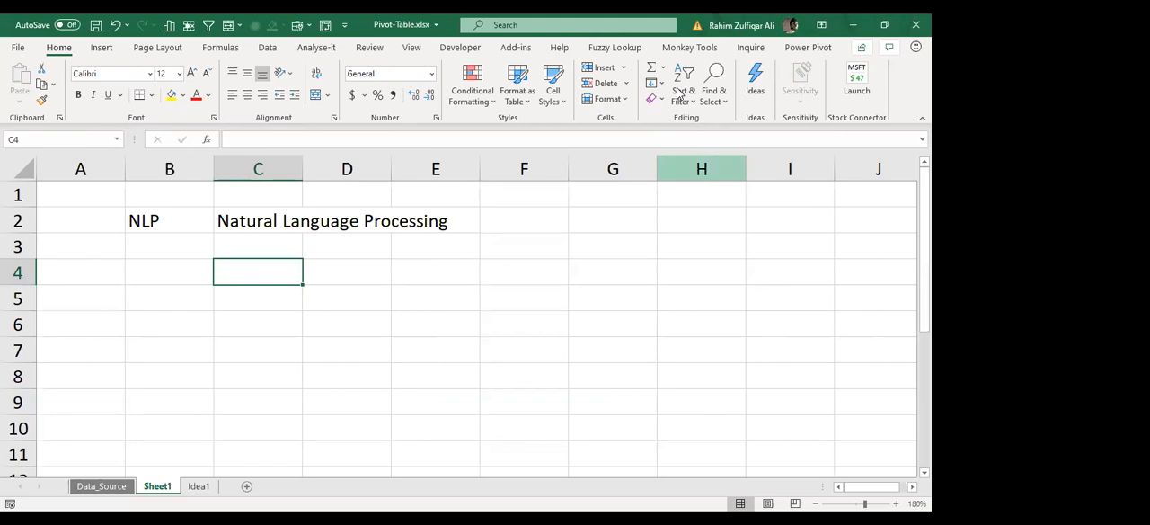
{"action": "key", "text": "alt+Tab"}
{"action": "left_click", "coordinate": [277, 237]}
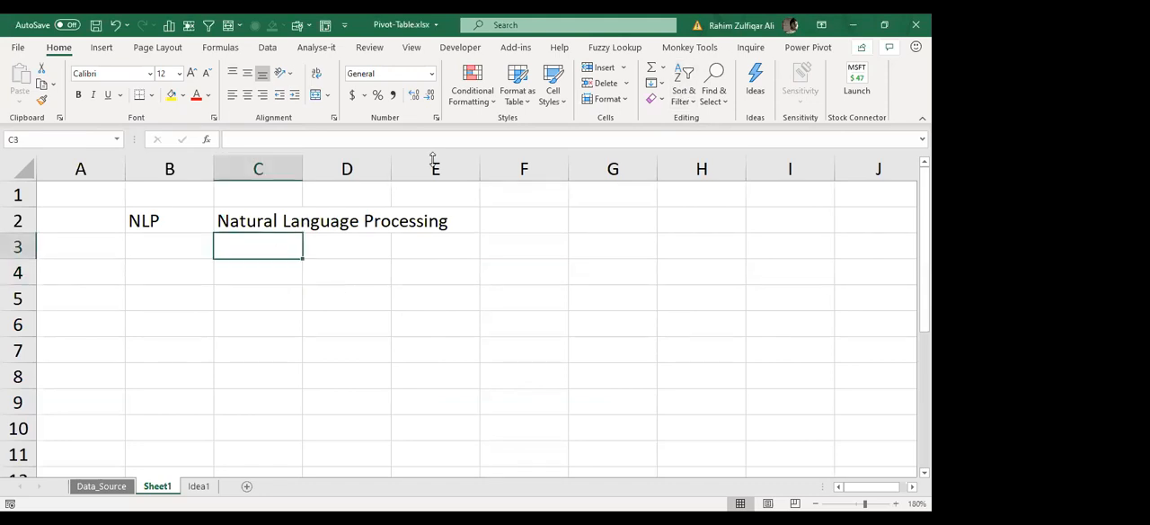
{"action": "key", "text": "alt+Tab"}
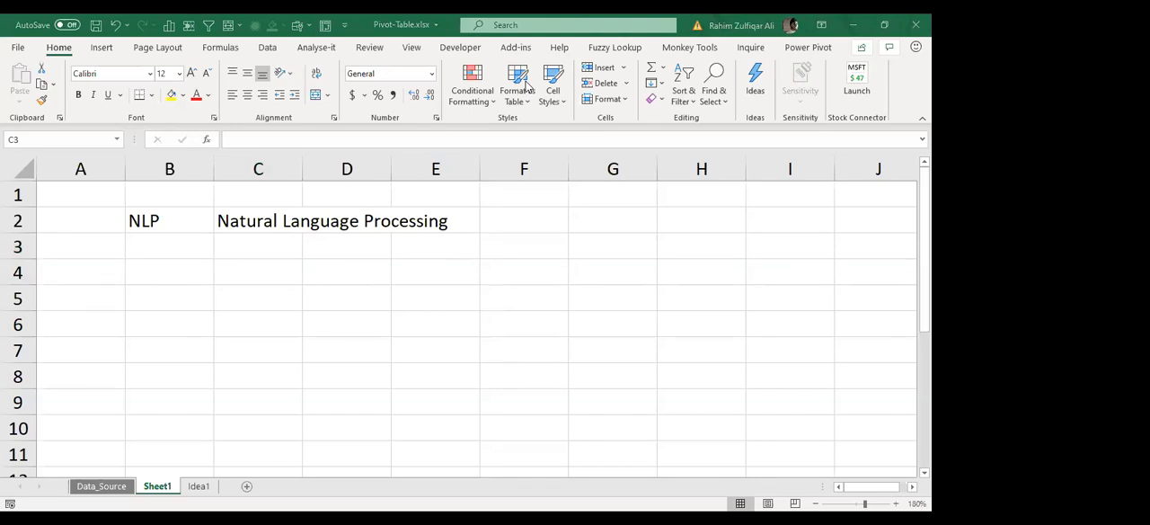
{"action": "left_click", "coordinate": [197, 490]}
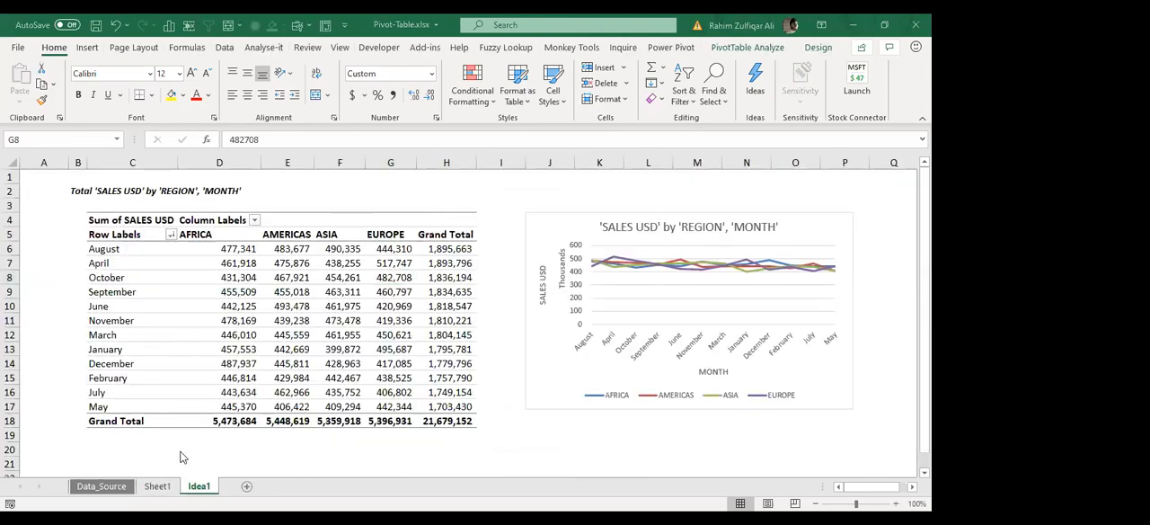
Step: Return to Data_Source and select the whole sales table from cell A1 to its last cell
{"action": "left_click", "coordinate": [107, 494]}
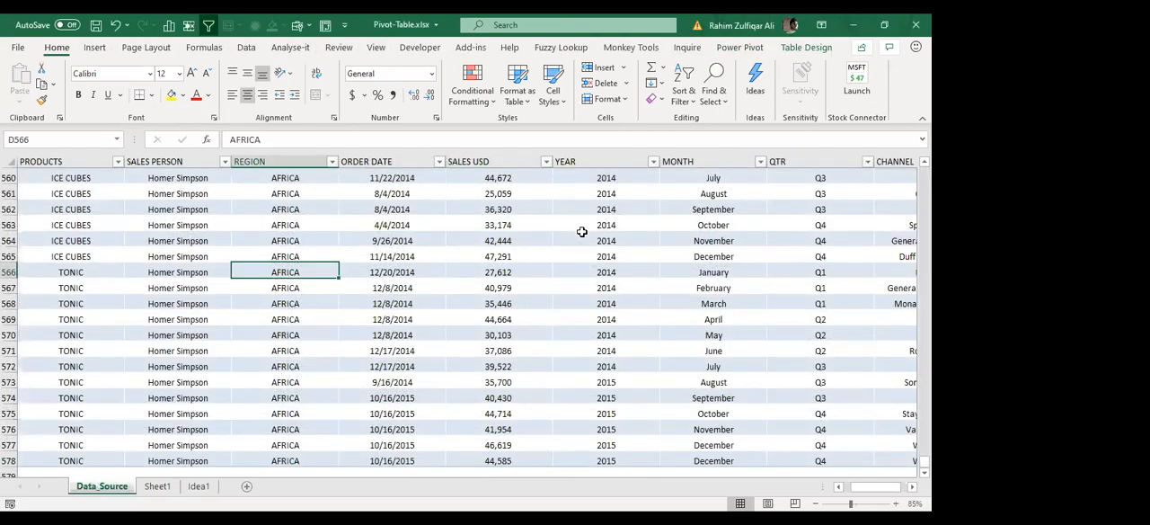
{"action": "key", "text": "ctrl+Home"}
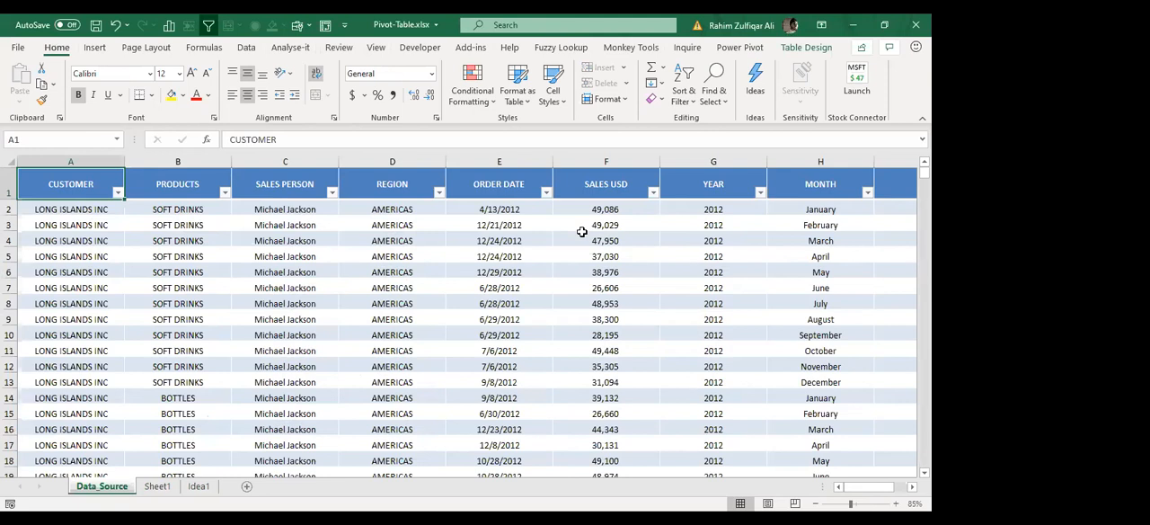
{"action": "key", "text": "ctrl+shift+End"}
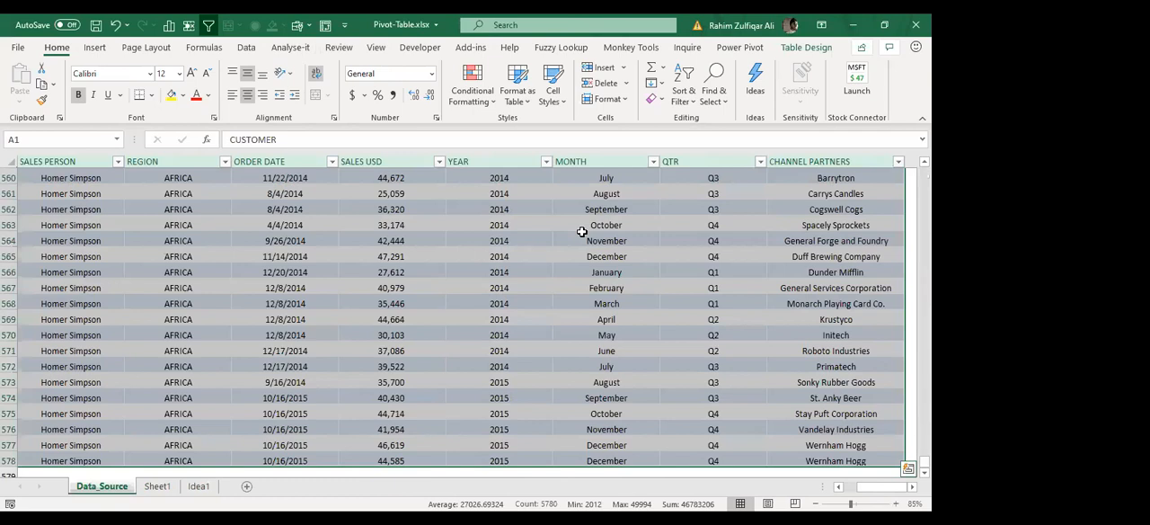
Step: Create an empty PivotTable from Table1 on a new worksheet and dock its PivotTable Fields pane beside the grid
{"action": "key", "text": "ctrl+Home"}
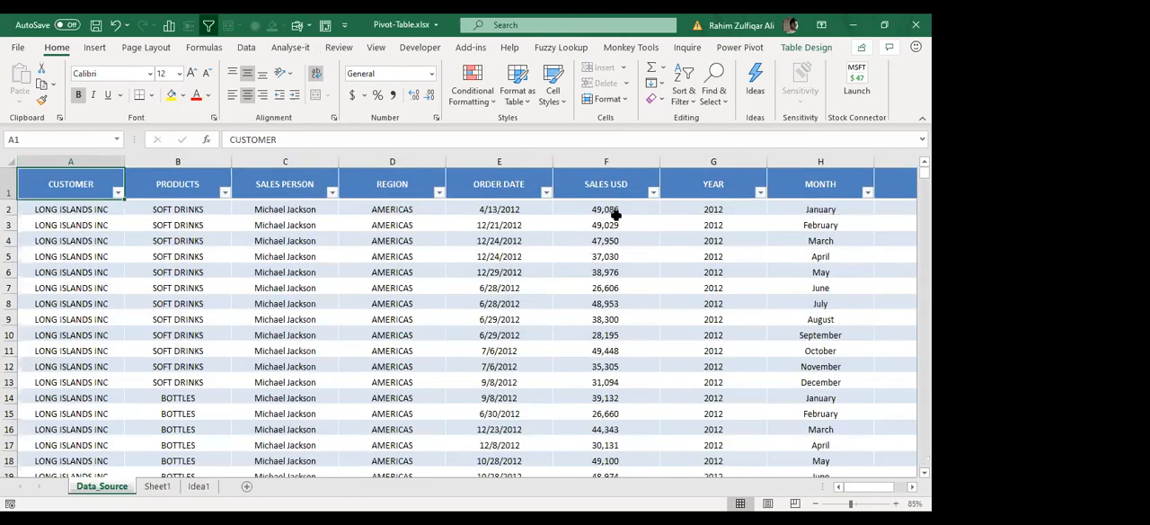
{"action": "left_click", "coordinate": [94, 49]}
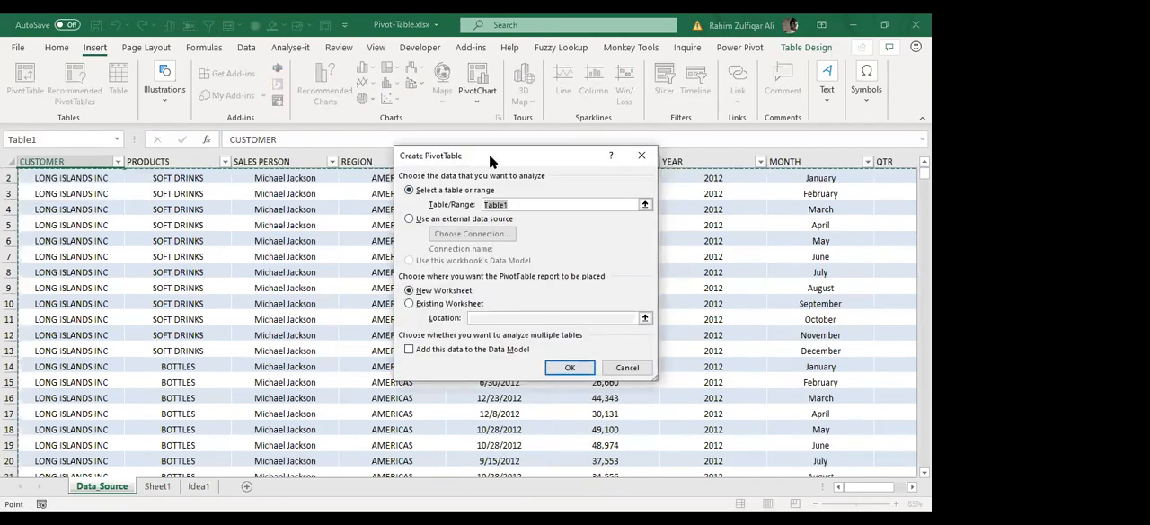
{"action": "left_click_drag", "start_coordinate": [489, 154], "coordinate": [436, 153]}
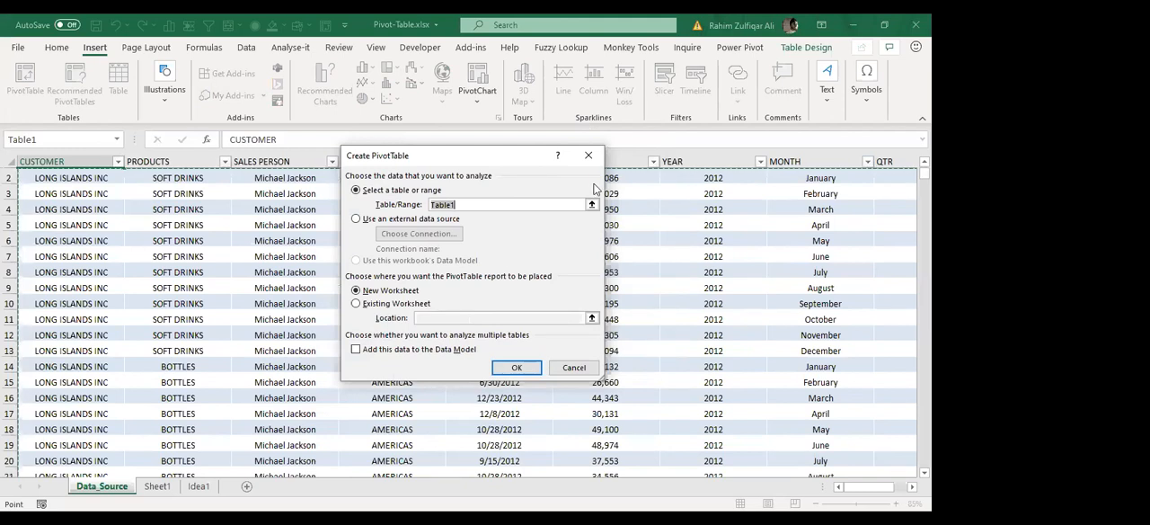
{"action": "left_click", "coordinate": [519, 372]}
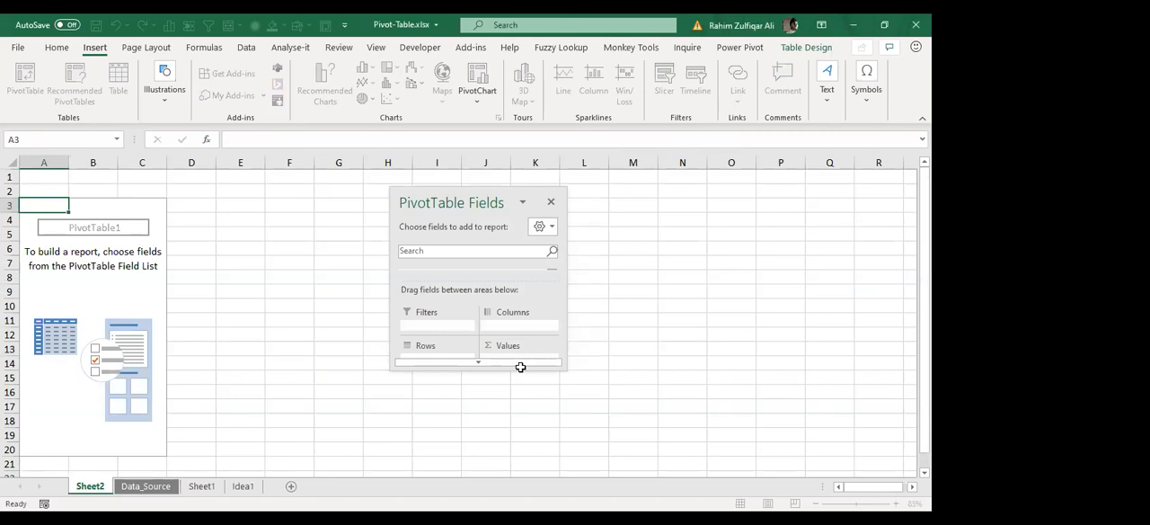
{"action": "left_click_drag", "start_coordinate": [464, 202], "coordinate": [815, 183]}
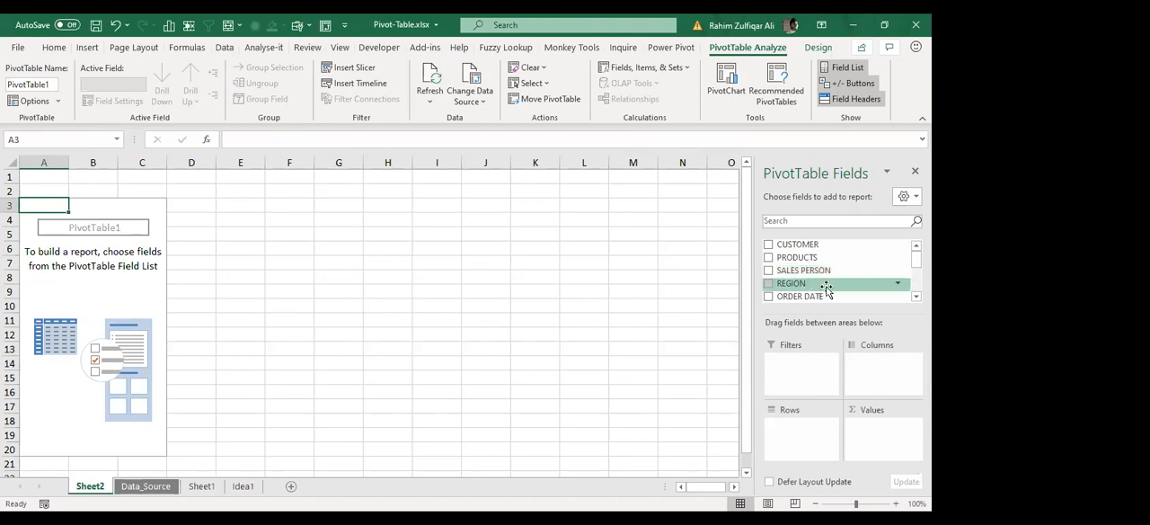
Step: Build the pivot table with PRODUCTS as rows and the sum of SALES USD as values
{"action": "scroll", "coordinate": [801, 292], "scroll_direction": "down", "scroll_amount": 2}
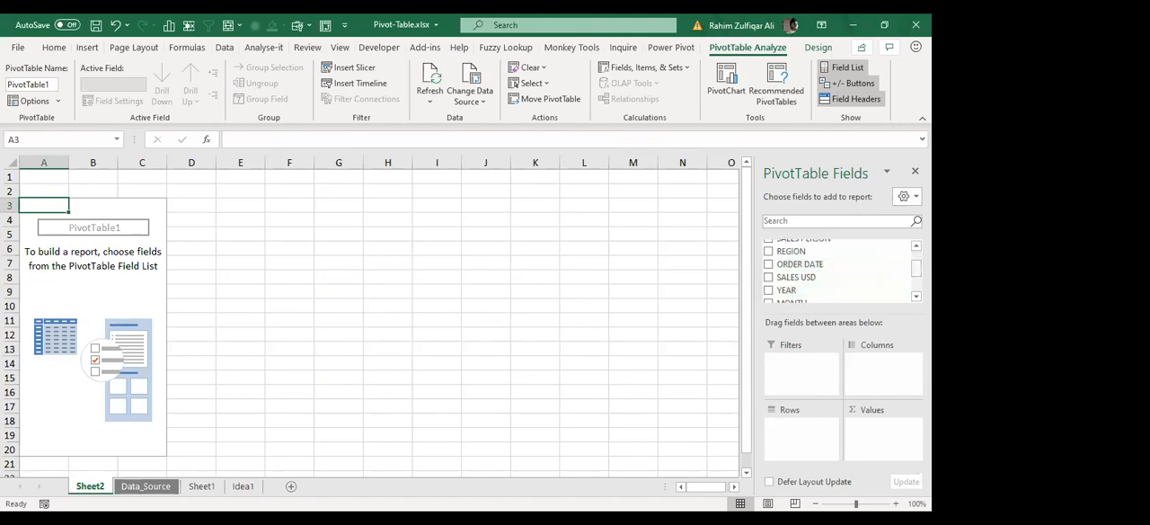
{"action": "scroll", "coordinate": [809, 270], "scroll_direction": "up", "scroll_amount": 3}
{"action": "left_click_drag", "start_coordinate": [816, 252], "coordinate": [791, 261]}
{"action": "left_click_drag", "start_coordinate": [83, 230], "coordinate": [134, 406]}
{"action": "left_click", "coordinate": [126, 305]}
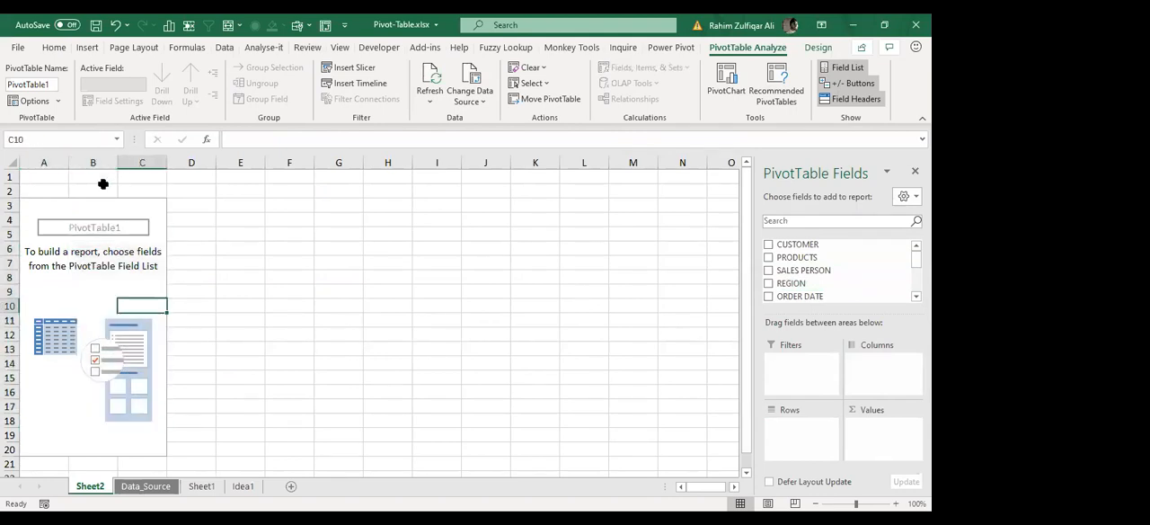
{"action": "left_click", "coordinate": [62, 48]}
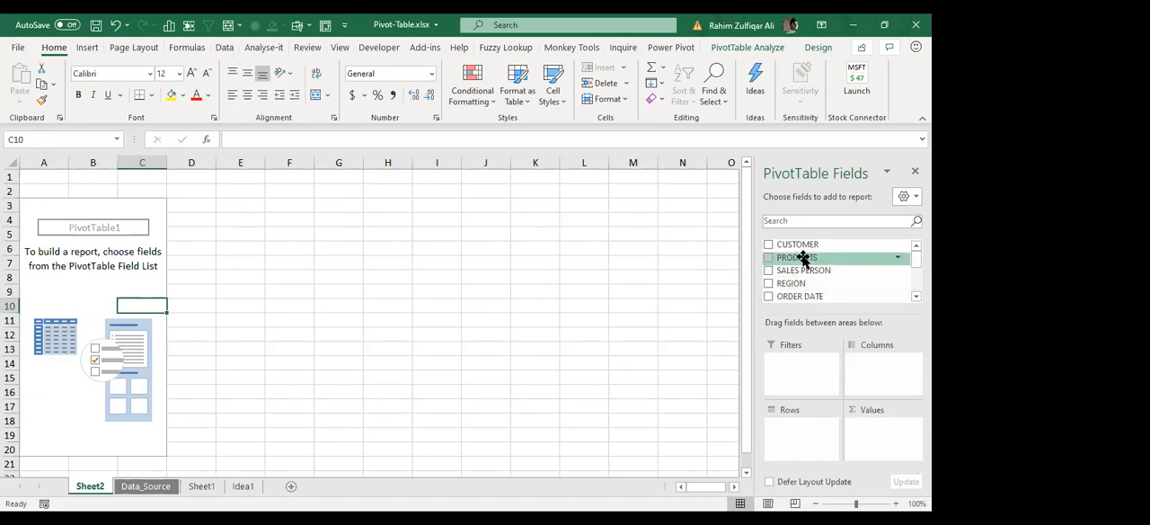
{"action": "left_click_drag", "start_coordinate": [804, 260], "coordinate": [796, 438]}
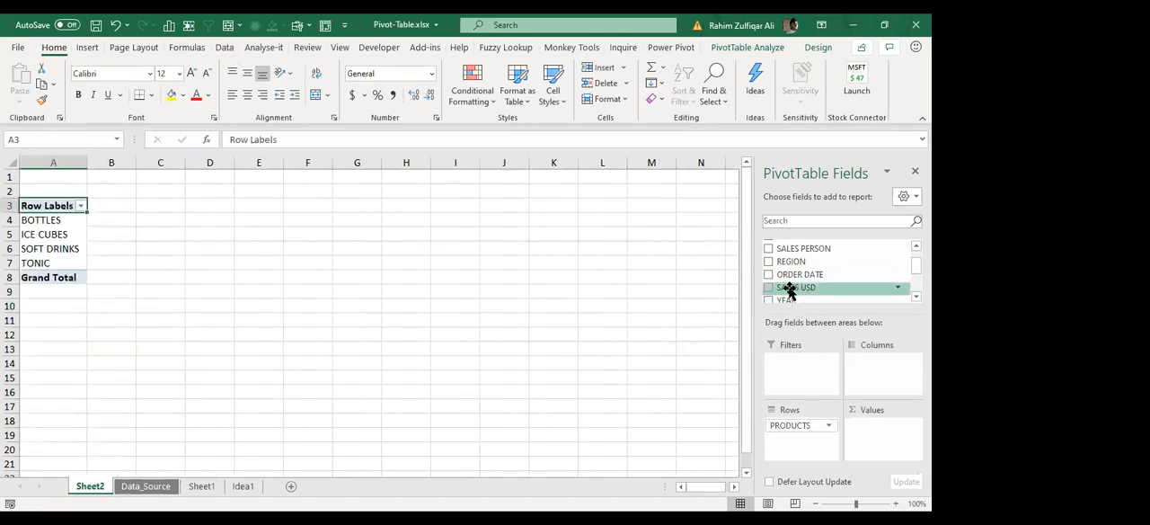
{"action": "left_click_drag", "start_coordinate": [788, 289], "coordinate": [875, 433]}
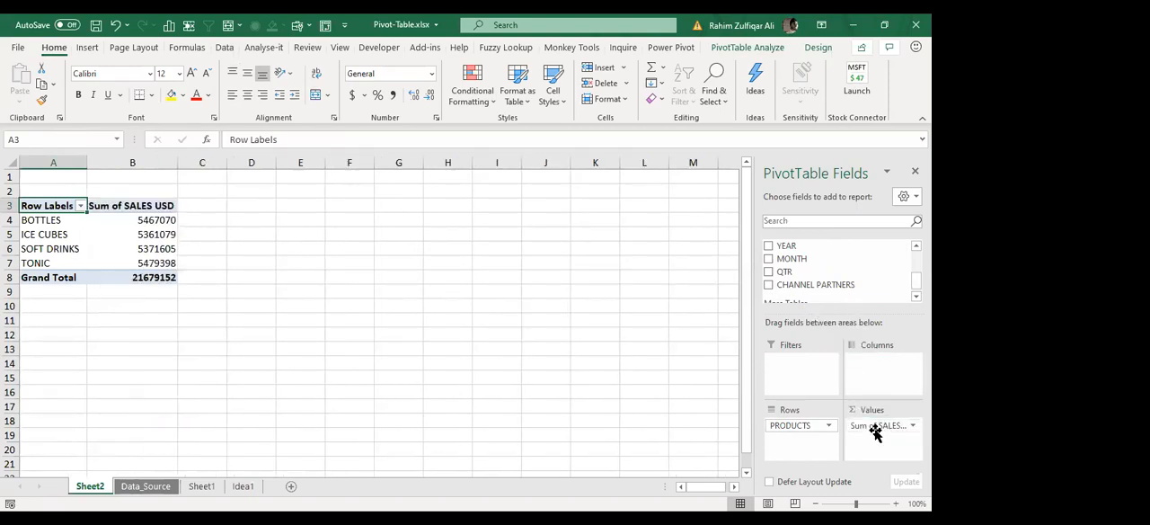
Step: Format the sales sums and grand total in B4:B8 with thousands separators and no decimals
{"action": "left_click", "coordinate": [57, 221]}
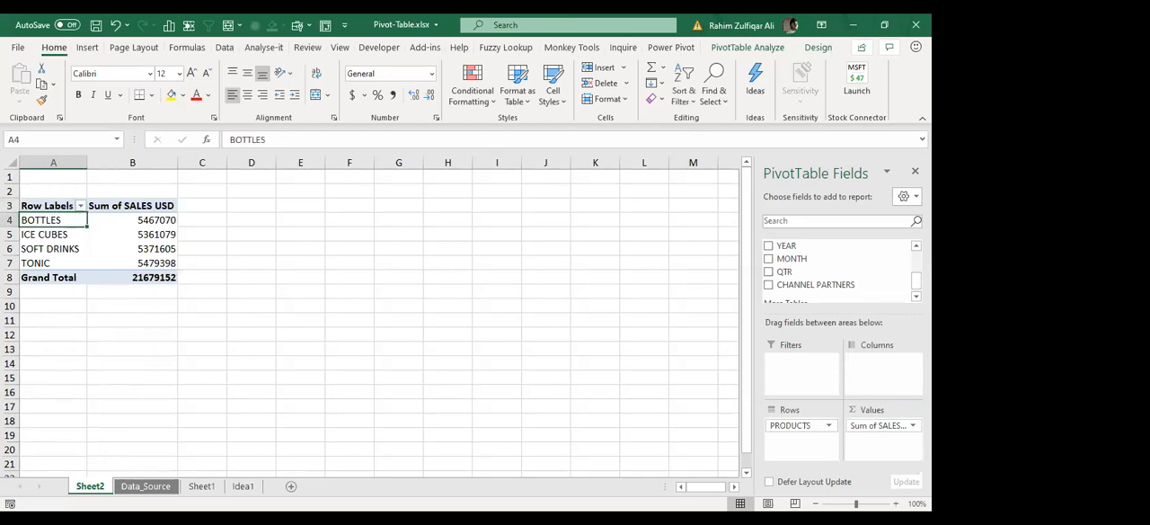
{"action": "left_click", "coordinate": [897, 504]}
{"action": "left_click", "coordinate": [896, 505]}
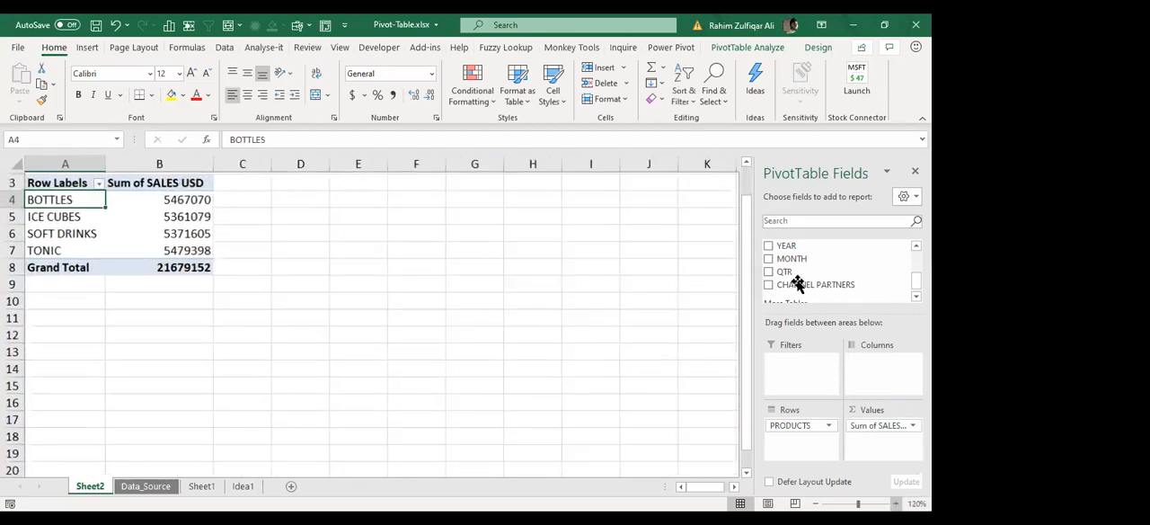
{"action": "left_click", "coordinate": [746, 184]}
{"action": "left_click_drag", "start_coordinate": [216, 254], "coordinate": [213, 345]}
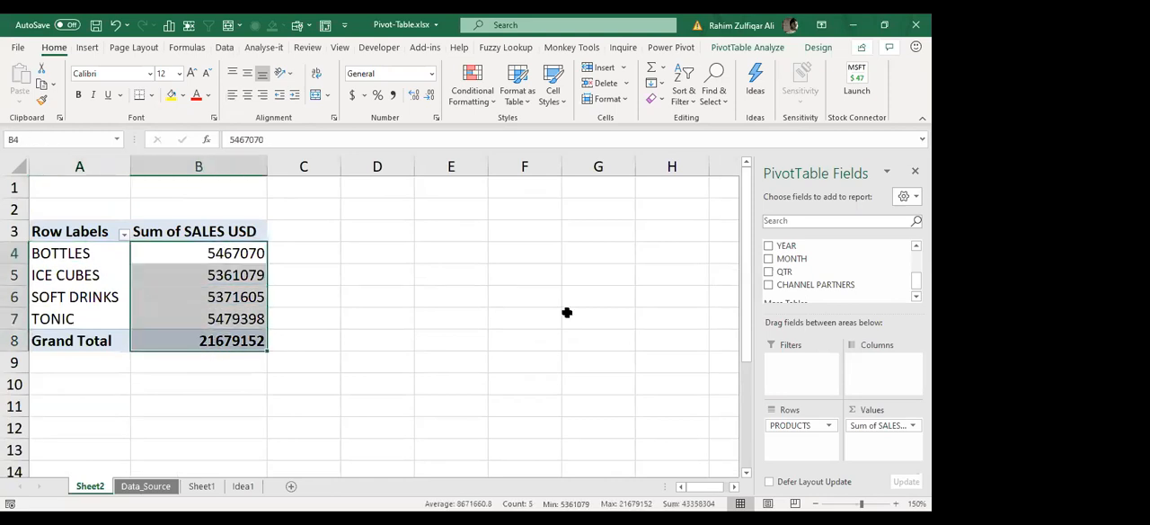
{"action": "left_click", "coordinate": [393, 95]}
{"action": "left_click", "coordinate": [427, 96]}
{"action": "left_click", "coordinate": [427, 95]}
{"action": "left_click", "coordinate": [254, 274]}
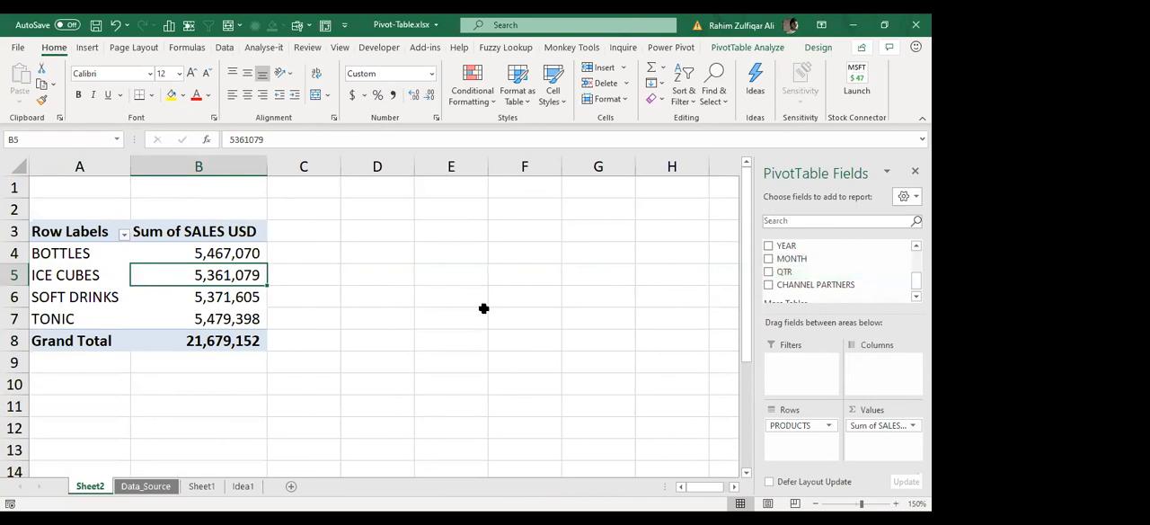
Step: Enter the note heading "Pivot Table" in cell D1 beside the pivot table
{"action": "left_click", "coordinate": [452, 213]}
{"action": "left_click", "coordinate": [403, 186]}
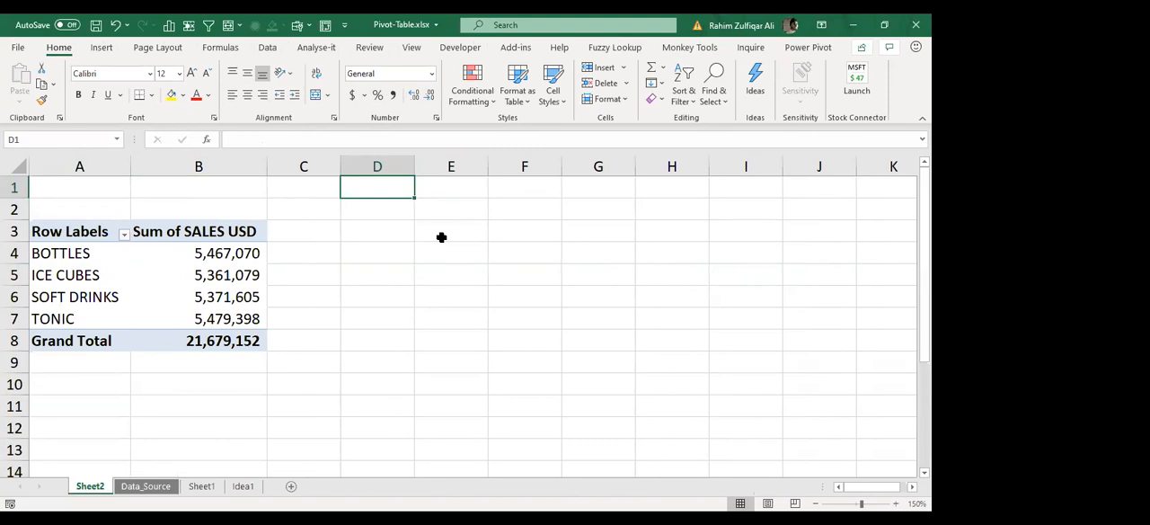
{"action": "type", "text": "Pivot T"}
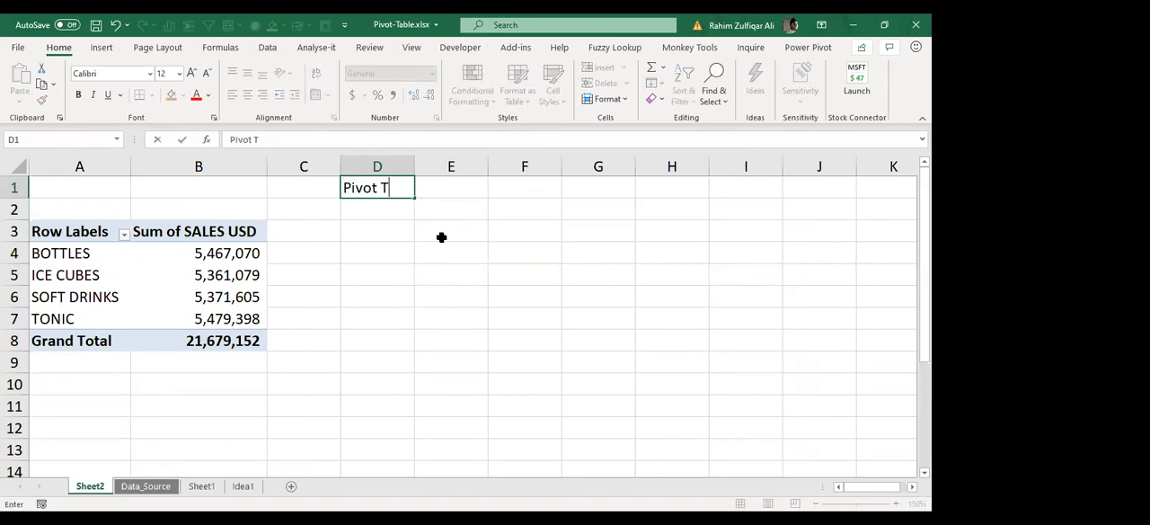
{"action": "type", "text": "able"}
{"action": "key", "text": "Return"}
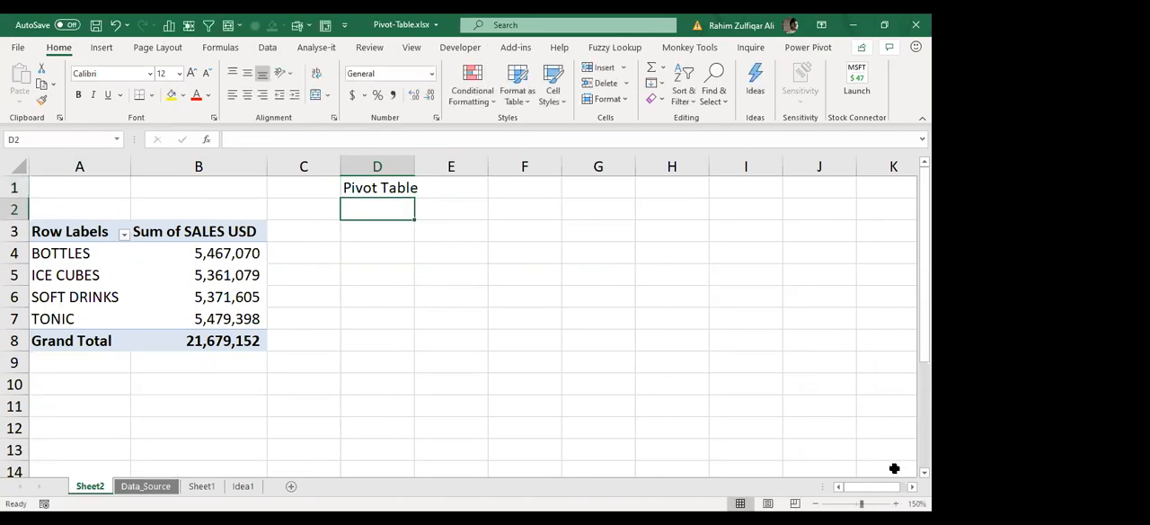
Step: Enter "Database convert into summary" in cell D2
{"action": "scroll", "coordinate": [788, 404], "scroll_direction": "up", "scroll_amount": 4}
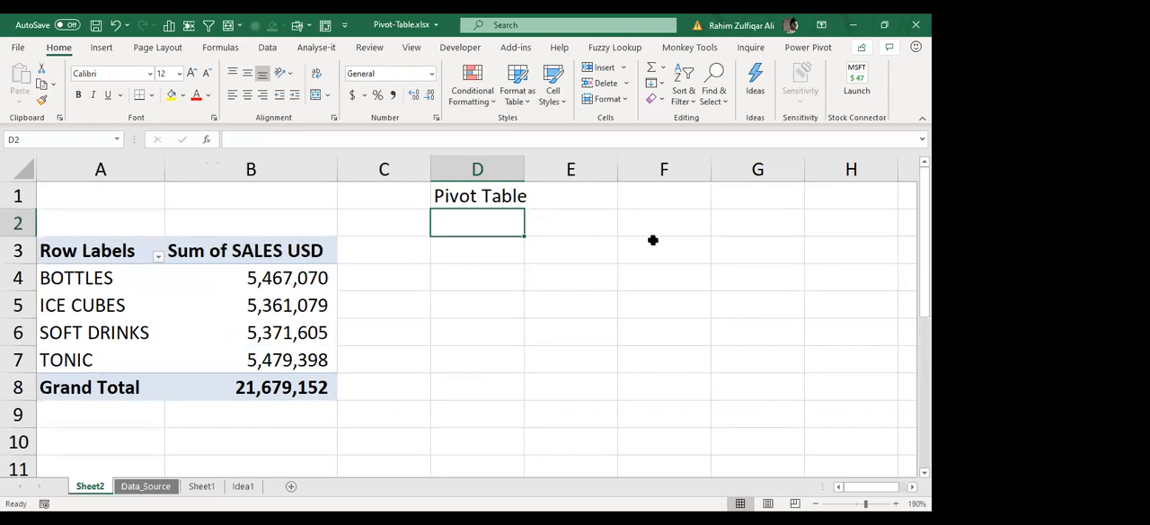
{"action": "type", "text": "Databa"}
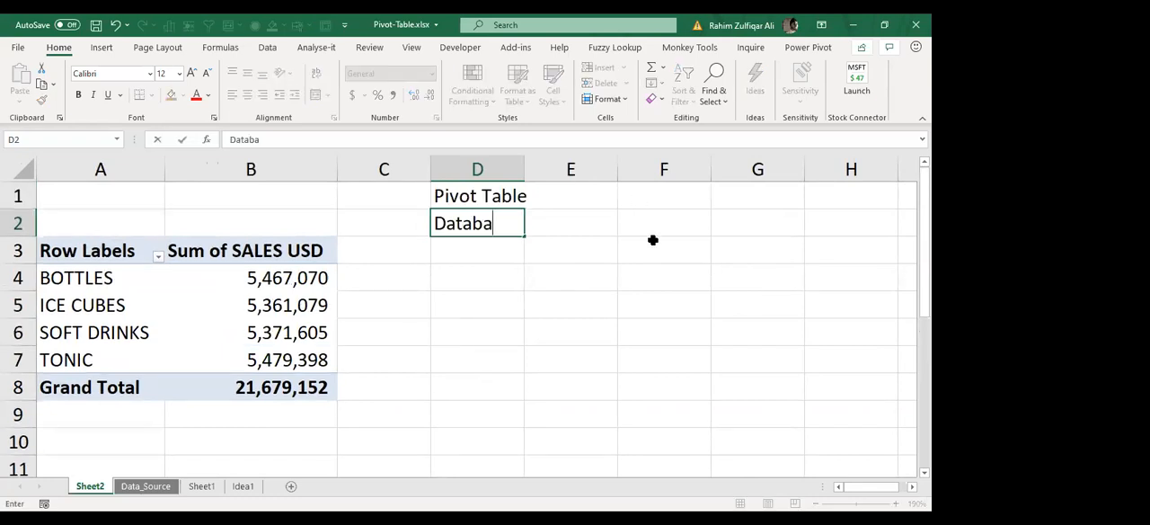
{"action": "type", "text": "se convert into "}
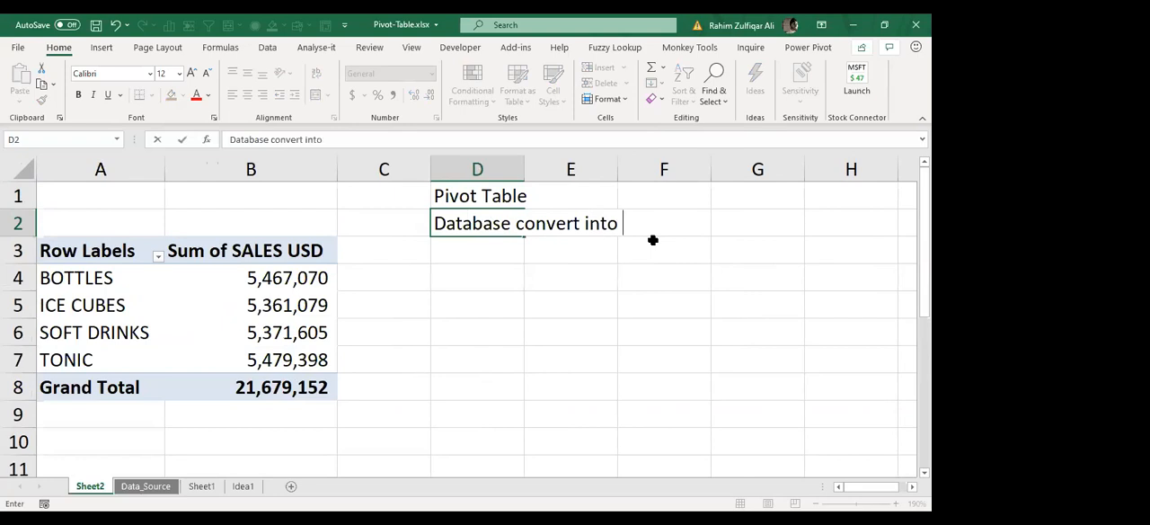
{"action": "type", "text": "summary"}
{"action": "key", "text": "Return"}
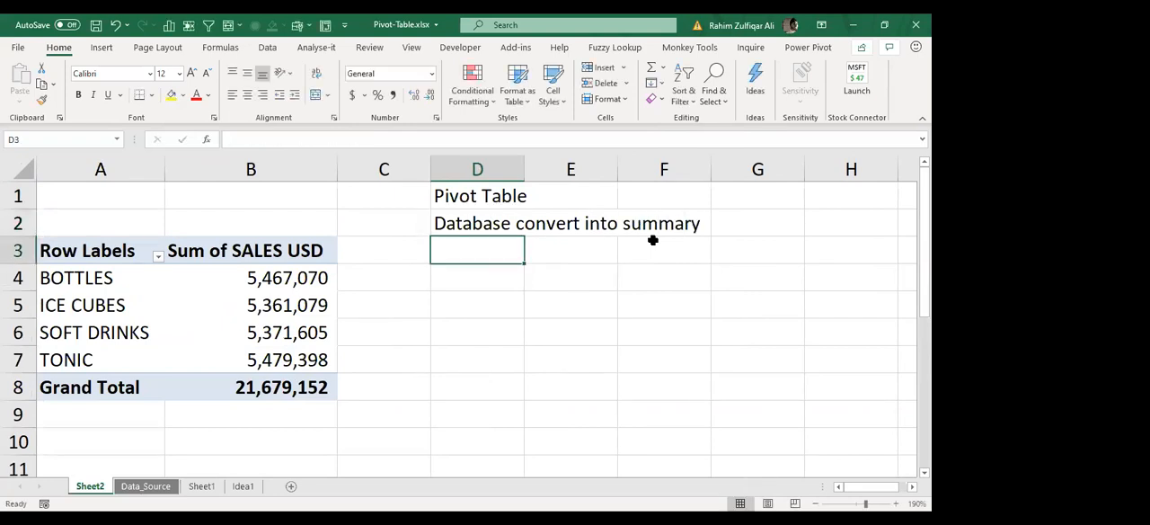
Step: Make the "Pivot Table" heading in D1 bold
{"action": "key", "text": "Up"}
{"action": "key", "text": "Up"}
{"action": "key", "text": "ctrl+b"}
{"action": "key", "text": "Down"}
{"action": "key", "text": "Down"}
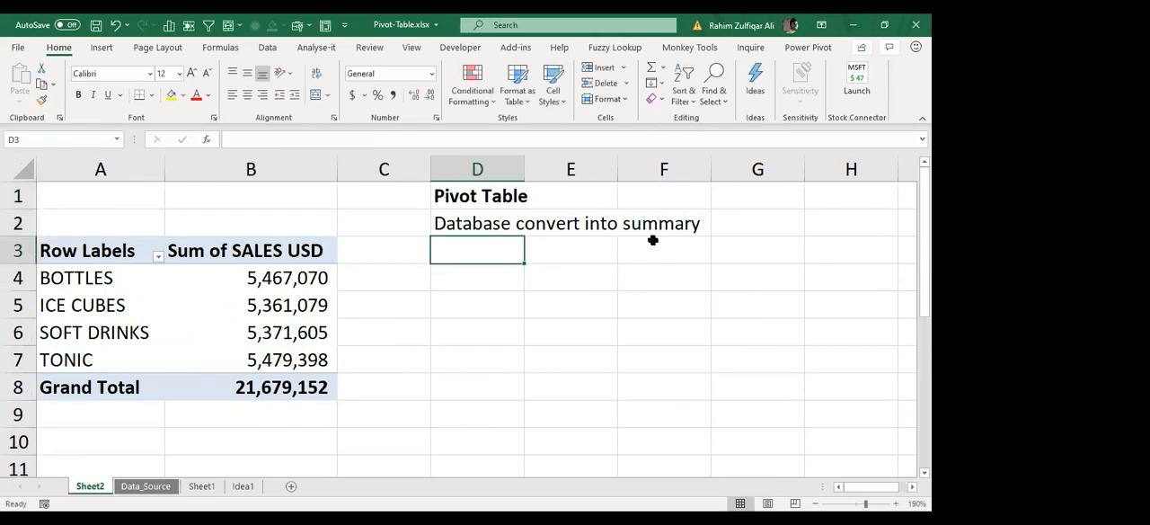
Step: Enter "Adjacent database" in D3 and "File size increase" in D4
{"action": "key", "text": "Up"}
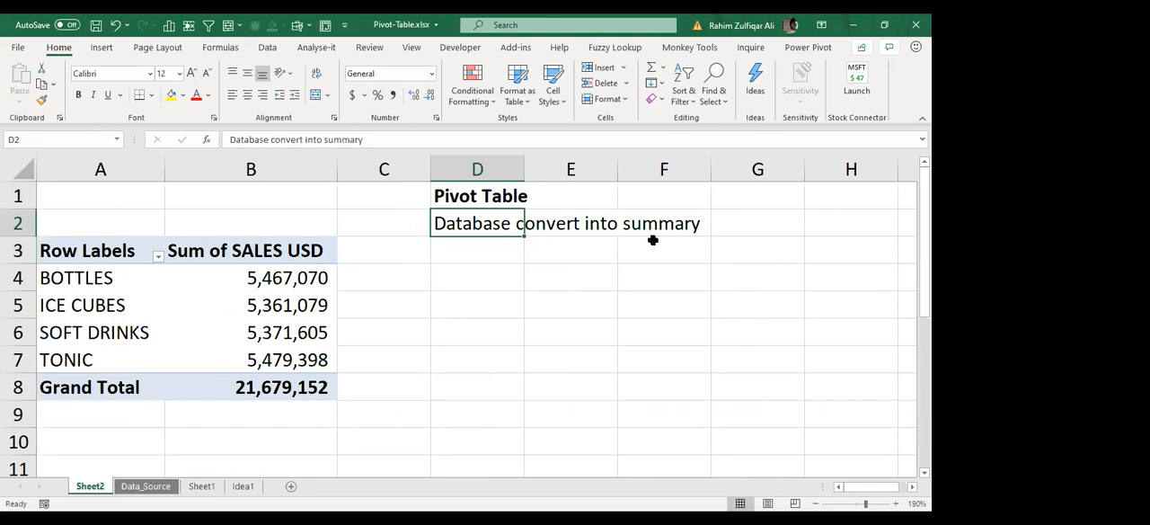
{"action": "key", "text": "Down"}
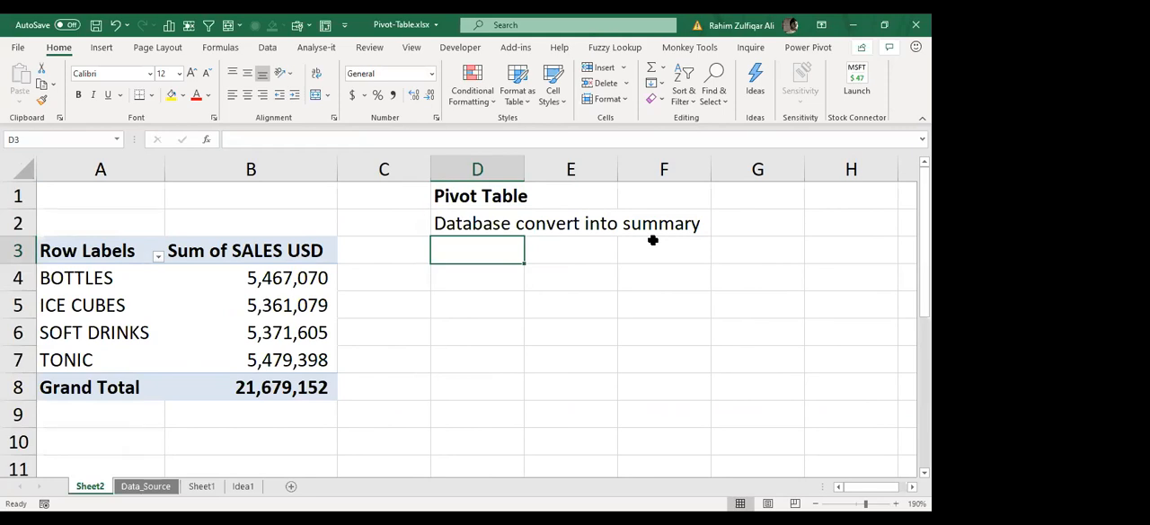
{"action": "type", "text": "Adjacent dat"}
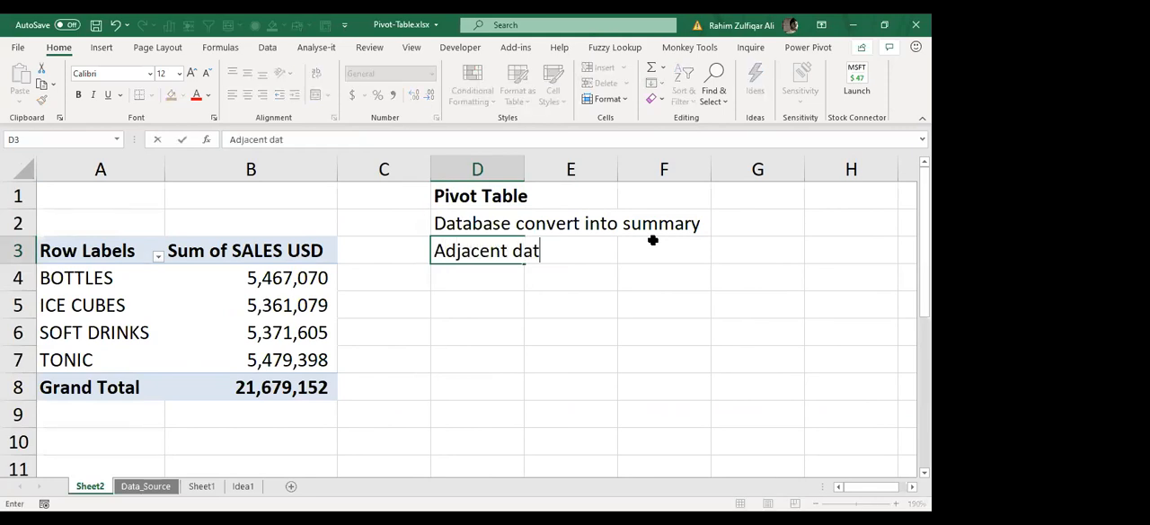
{"action": "type", "text": "abase"}
{"action": "key", "text": "Return"}
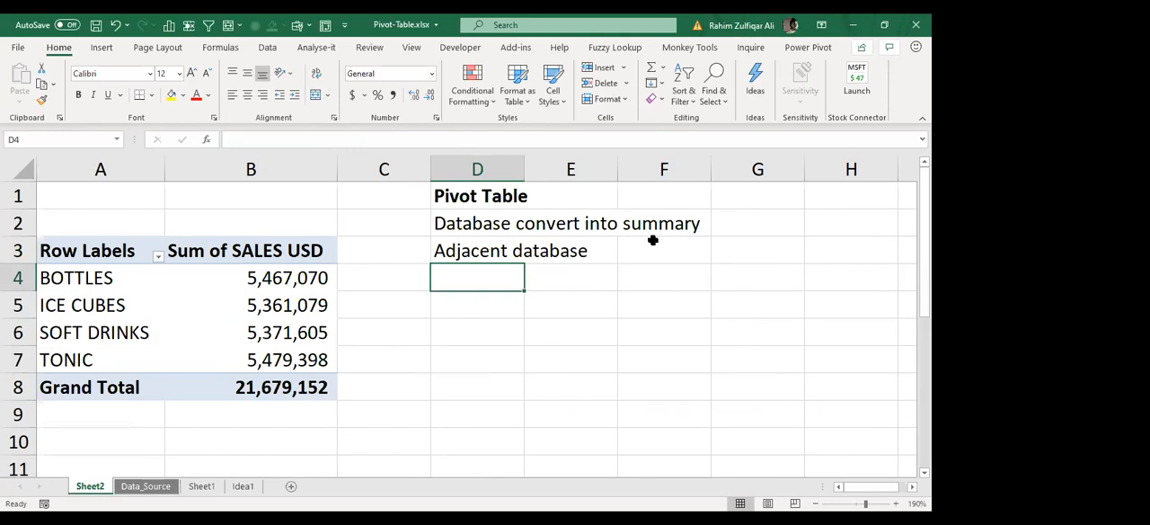
{"action": "type", "text": "File size inc"}
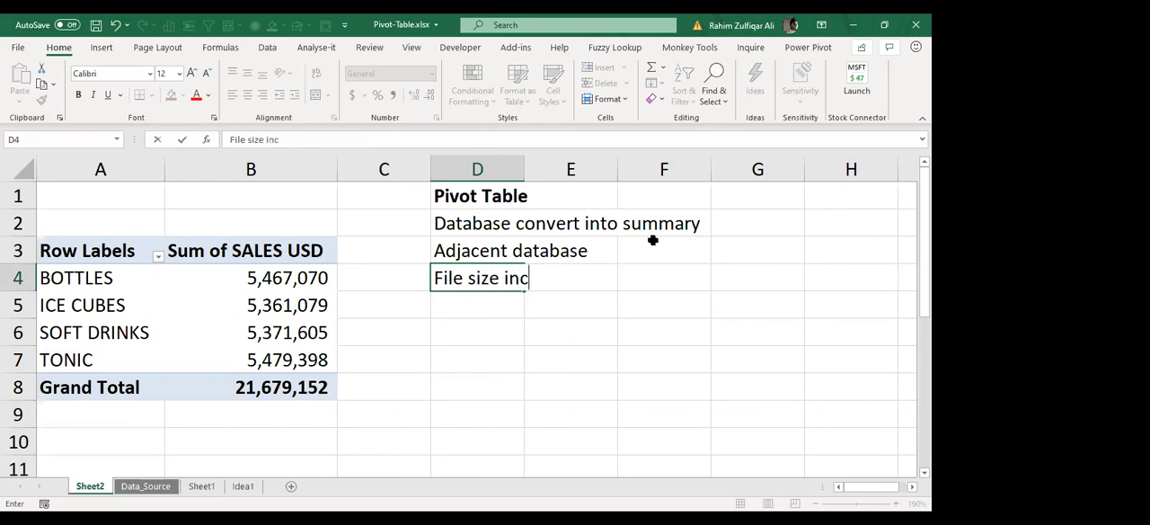
{"action": "type", "text": "rease"}
{"action": "key", "text": "Return"}
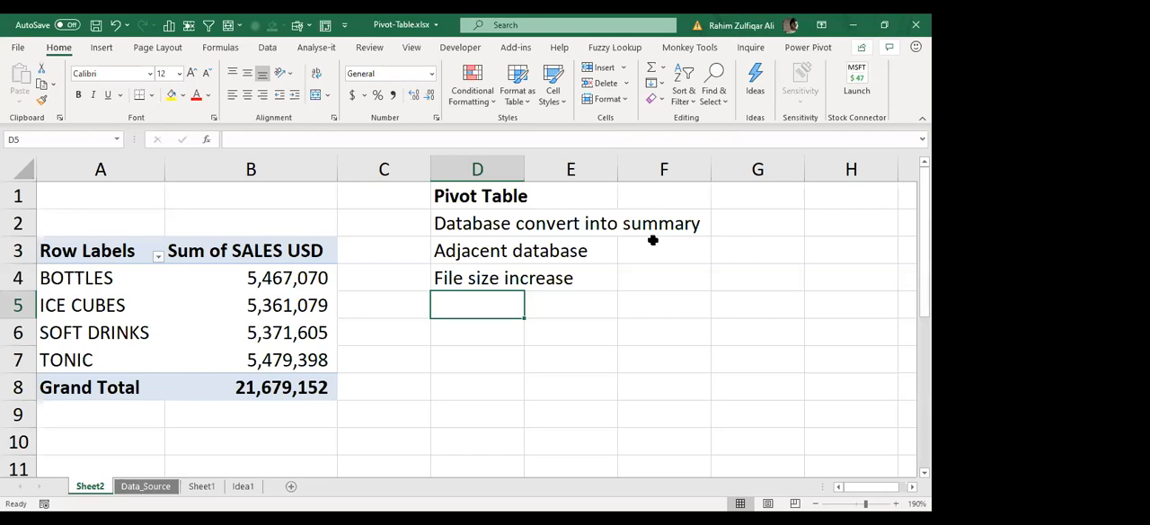
Step: Enter "Data - Rotate or revolve" in cell D5
{"action": "type", "text": "Data "}
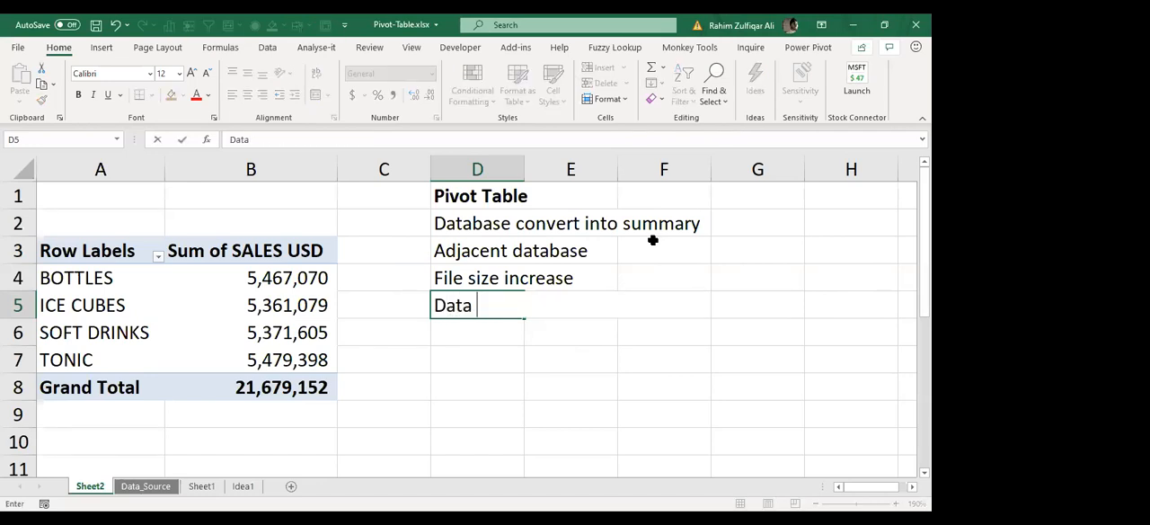
{"action": "type", "text": "- Rotate o"}
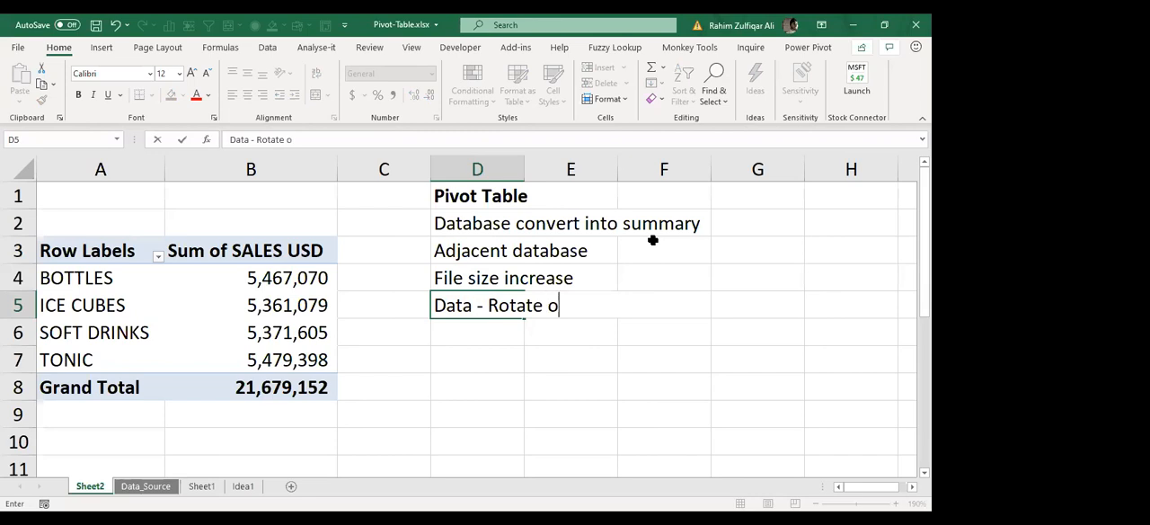
{"action": "type", "text": "r revolve"}
{"action": "key", "text": "Return"}
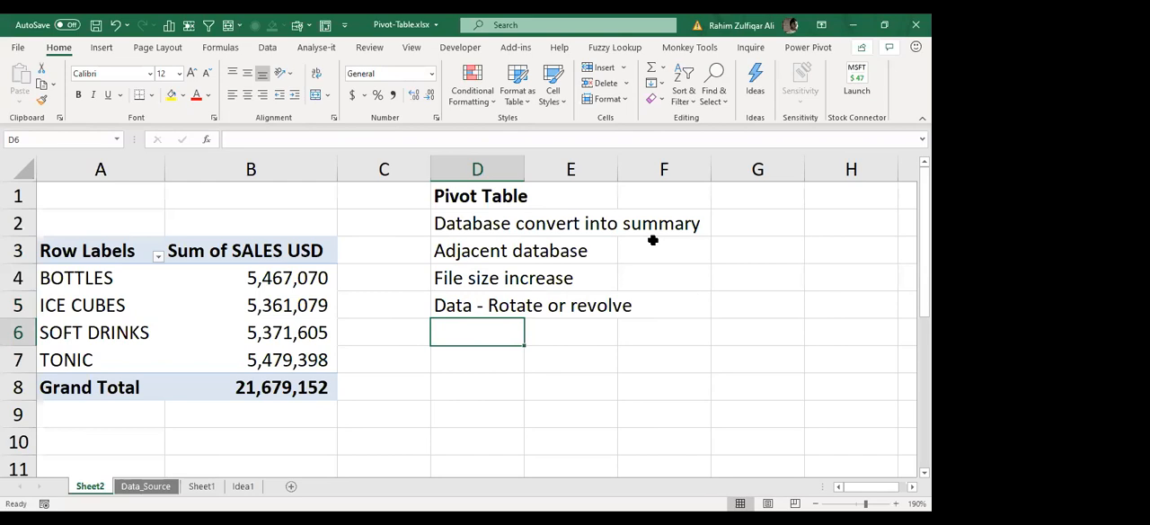
Step: Clear the notes in D1:D5
{"action": "left_click_drag", "start_coordinate": [480, 194], "coordinate": [480, 301]}
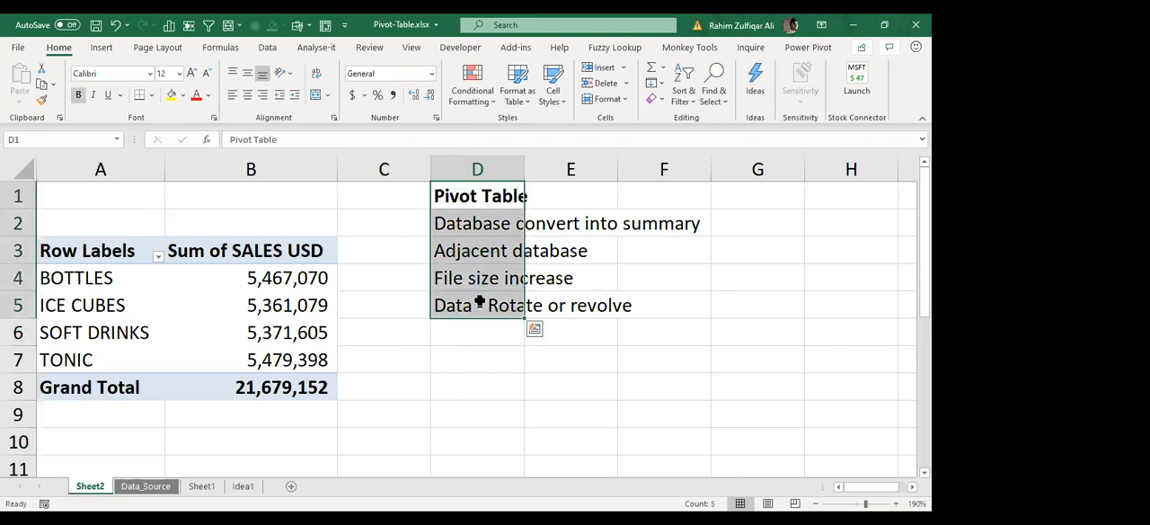
{"action": "key", "text": "Delete"}
Step: Try YEAR as the pivot table's column field and remove it again
{"action": "left_click", "coordinate": [306, 285]}
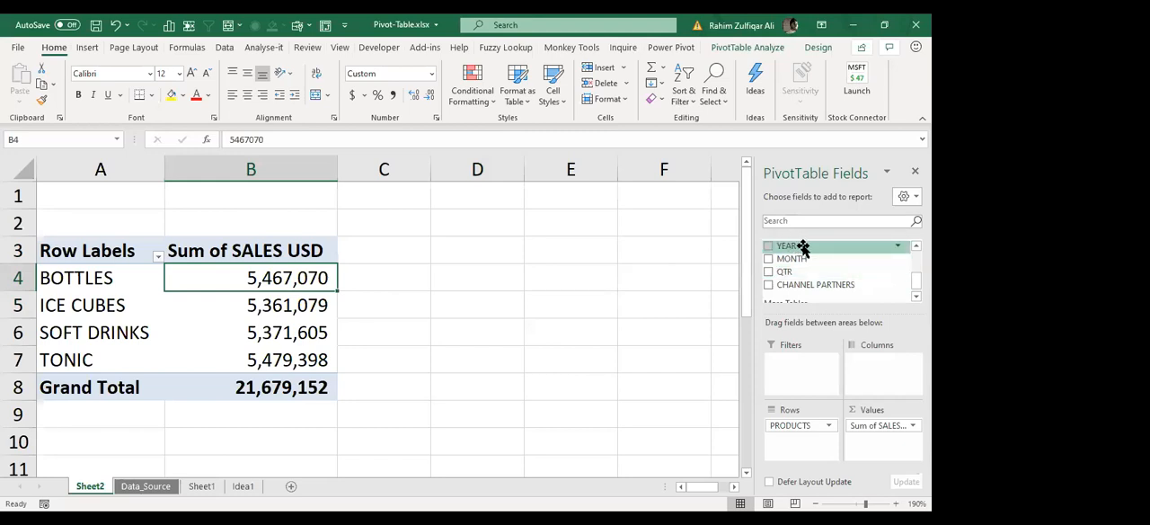
{"action": "left_click_drag", "start_coordinate": [799, 246], "coordinate": [880, 374]}
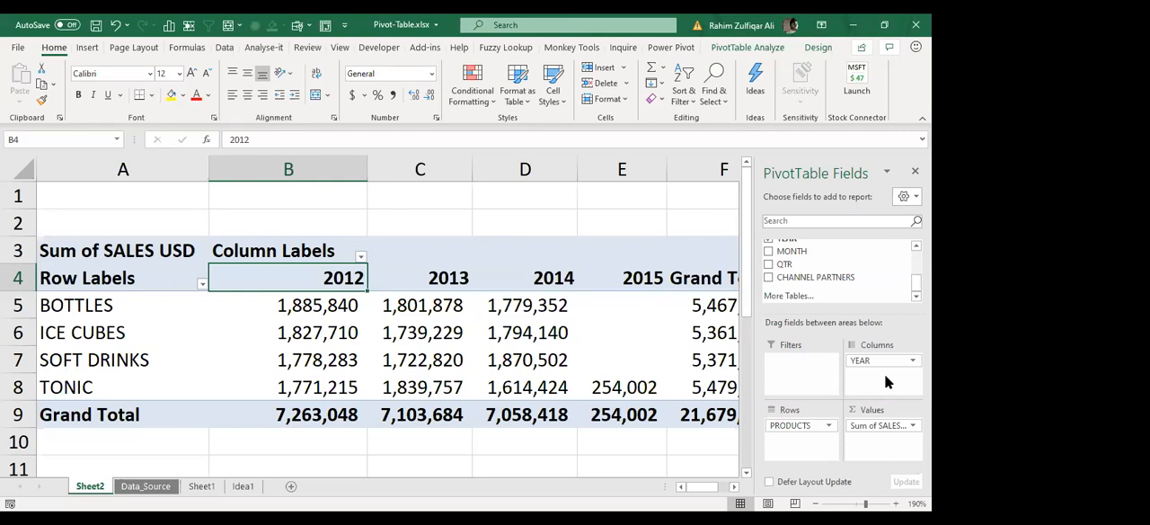
{"action": "left_click_drag", "start_coordinate": [883, 364], "coordinate": [865, 270]}
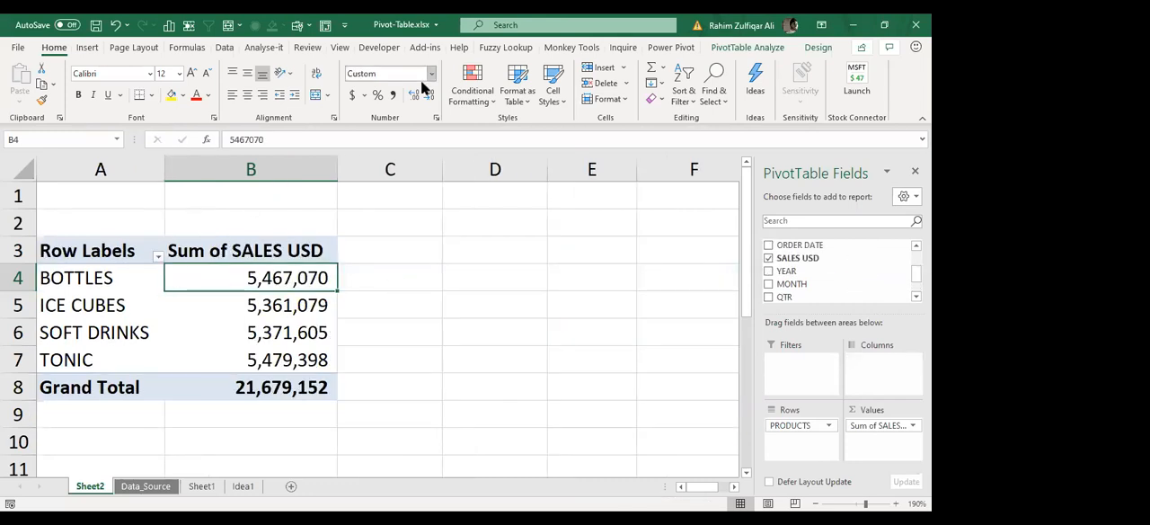
Step: Examine the product labels in A4:A7 and their corresponding sales values in column B
{"action": "left_click", "coordinate": [110, 277]}
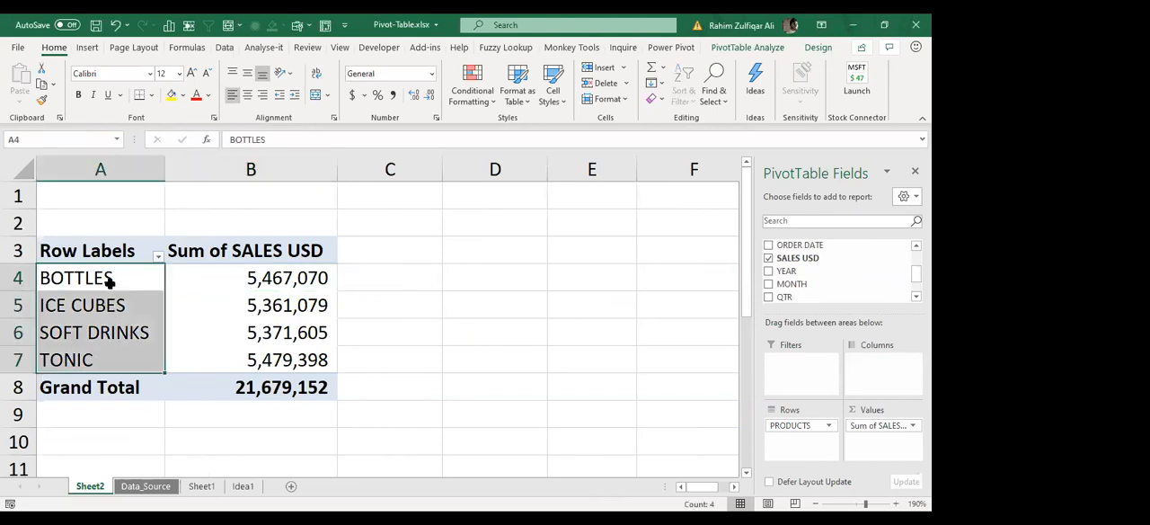
{"action": "key", "text": "Return"}
{"action": "key", "text": "Return"}
{"action": "key", "text": "Return"}
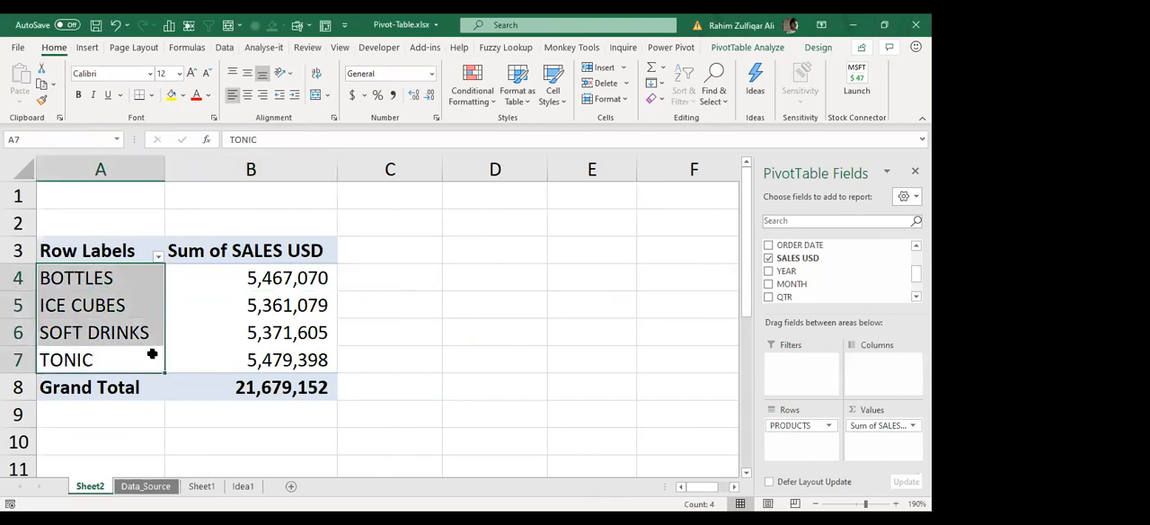
{"action": "left_click", "coordinate": [254, 312]}
{"action": "key", "text": "Down"}
{"action": "key", "text": "Down"}
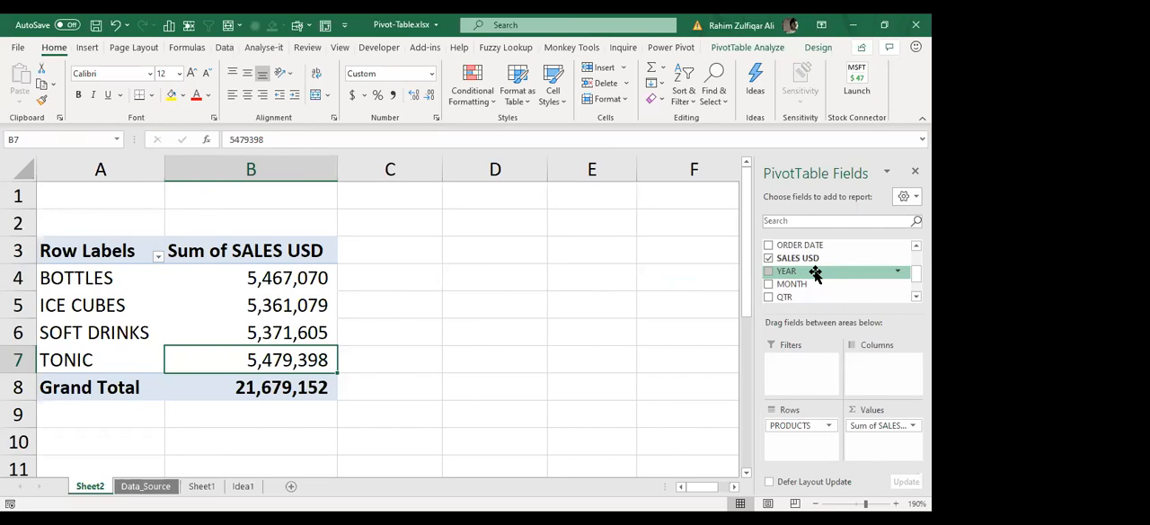
Step: Add YEAR as the pivot table's report filter, allow multiple items and show only 2013
{"action": "left_click_drag", "start_coordinate": [816, 274], "coordinate": [798, 369]}
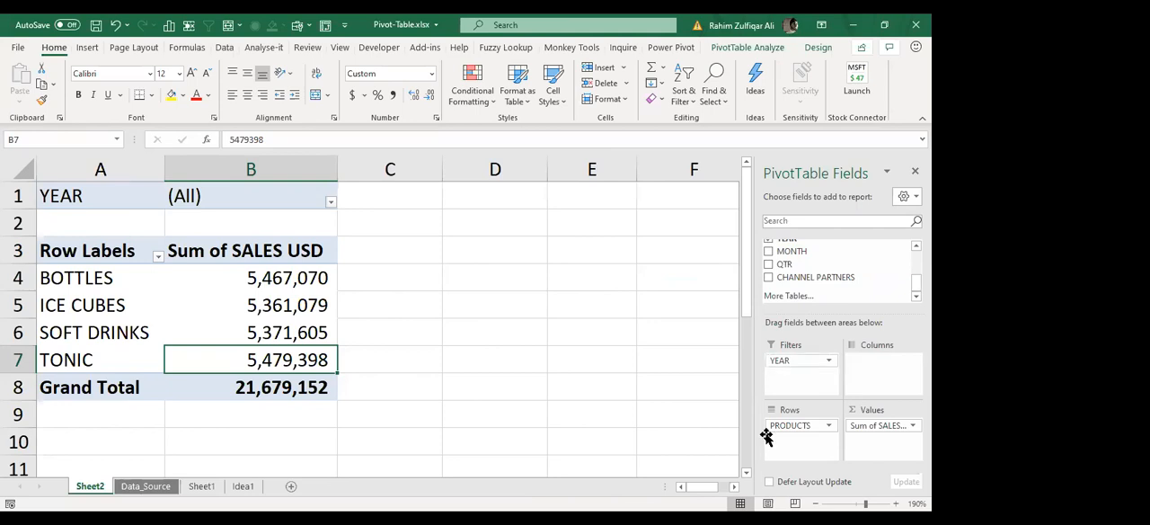
{"action": "left_click", "coordinate": [243, 214]}
{"action": "left_click", "coordinate": [303, 201]}
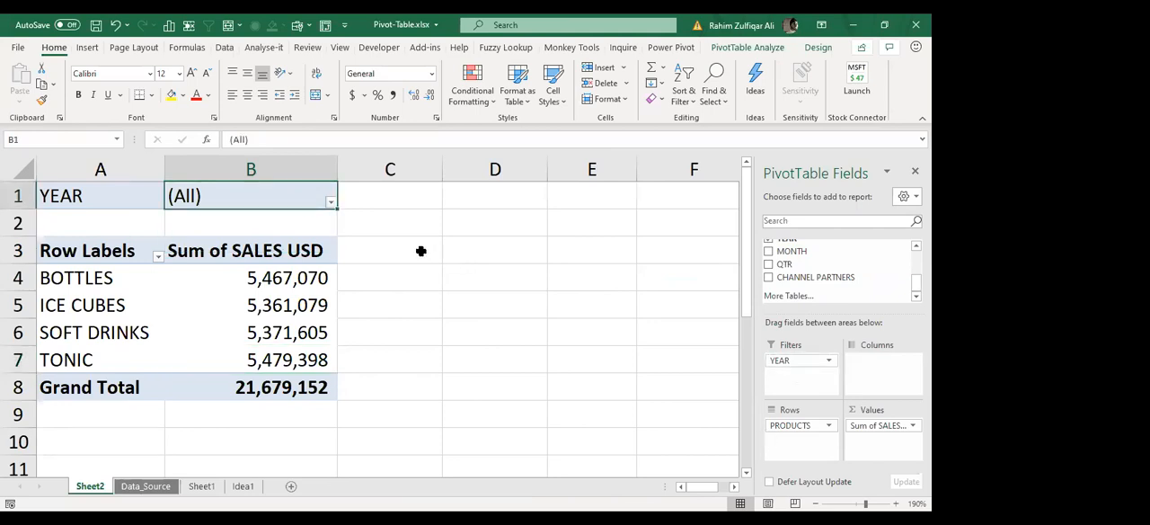
{"action": "left_click", "coordinate": [330, 203]}
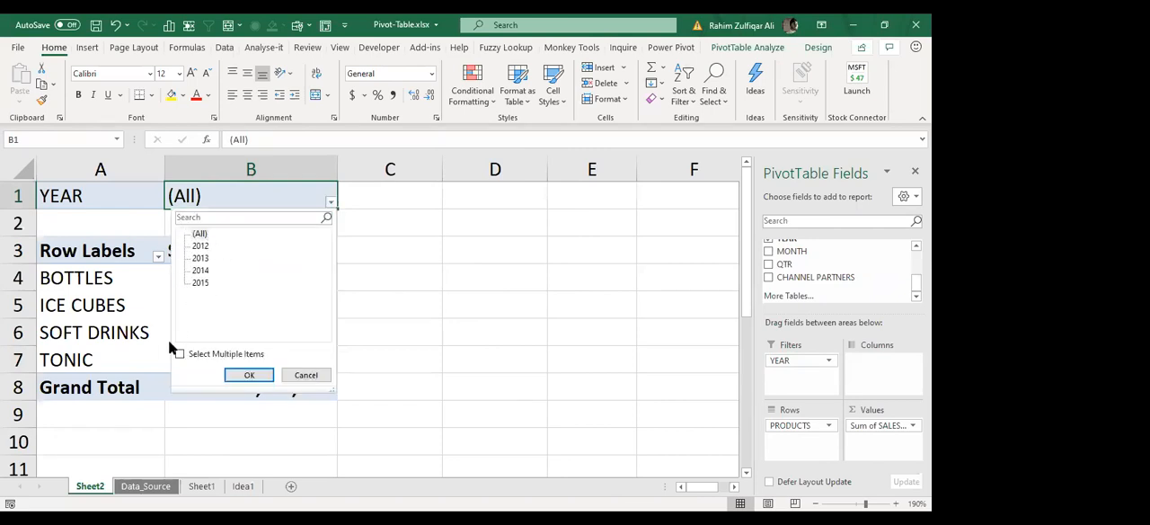
{"action": "left_click", "coordinate": [180, 353]}
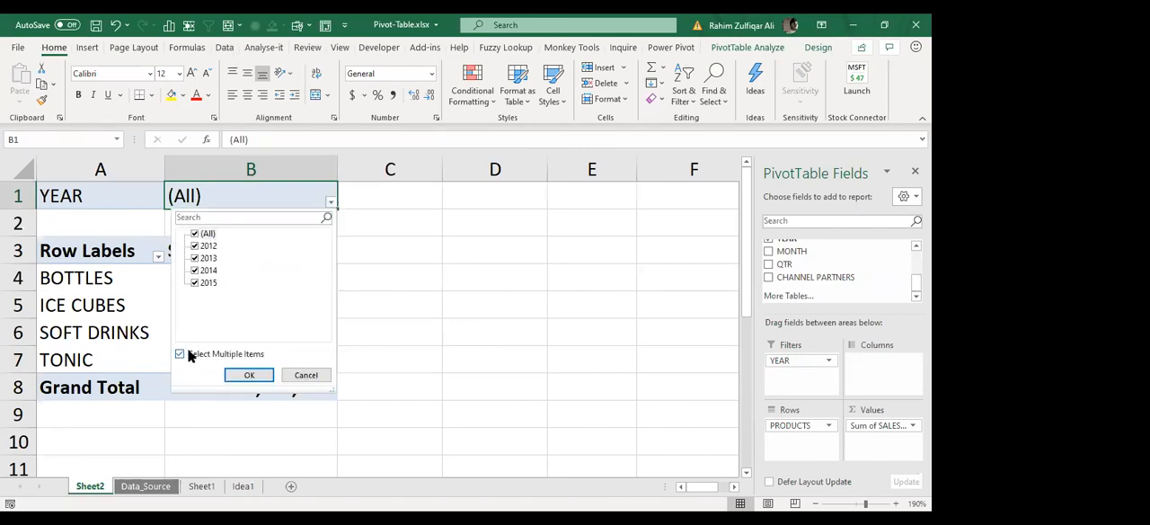
{"action": "left_click", "coordinate": [196, 234]}
{"action": "left_click", "coordinate": [195, 258]}
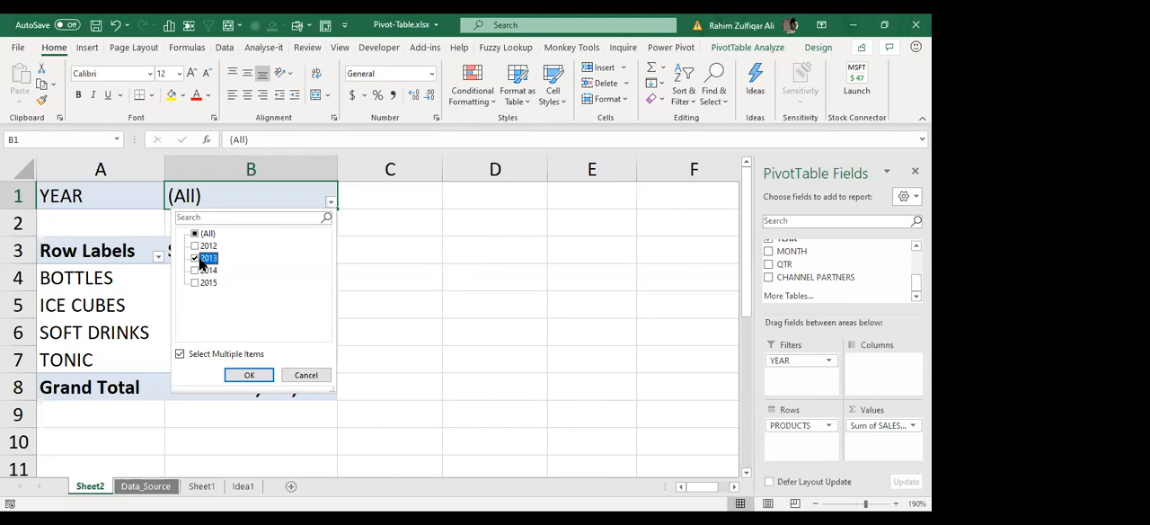
{"action": "left_click", "coordinate": [231, 378]}
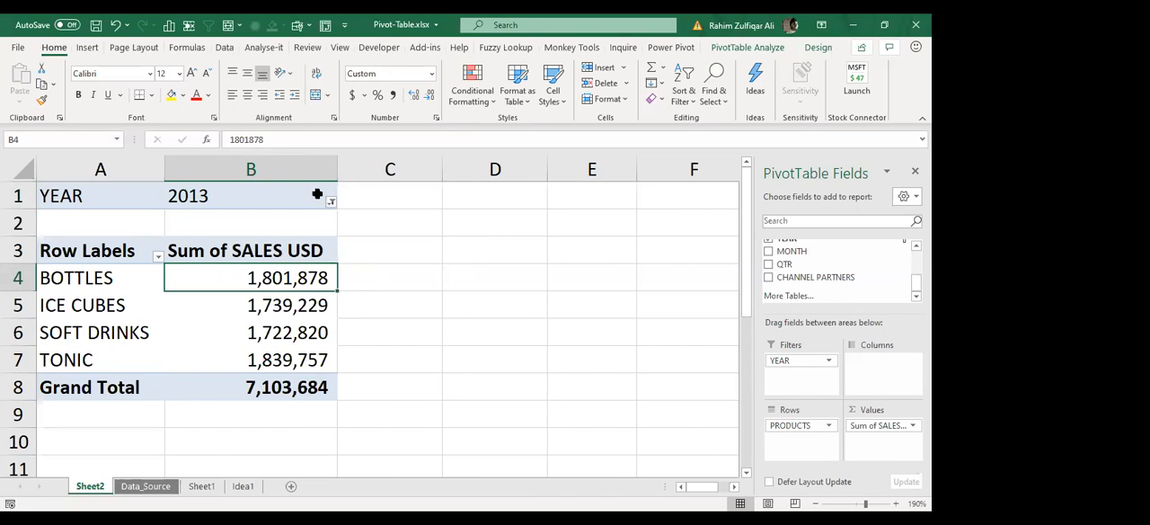
Step: Switch the YEAR report filter to show only 2014
{"action": "left_click", "coordinate": [325, 201]}
{"action": "left_click", "coordinate": [203, 269]}
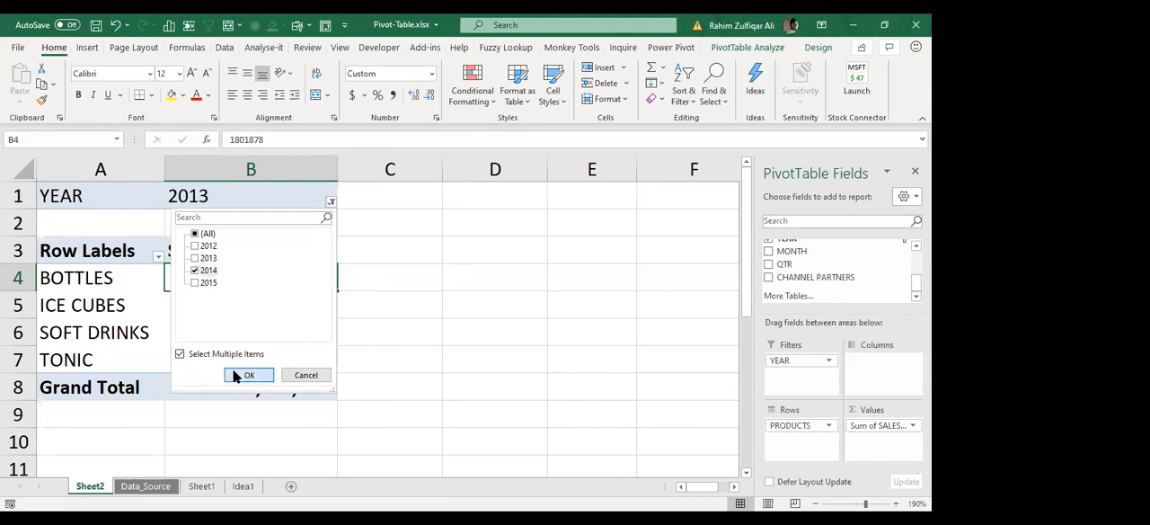
{"action": "left_click", "coordinate": [242, 375]}
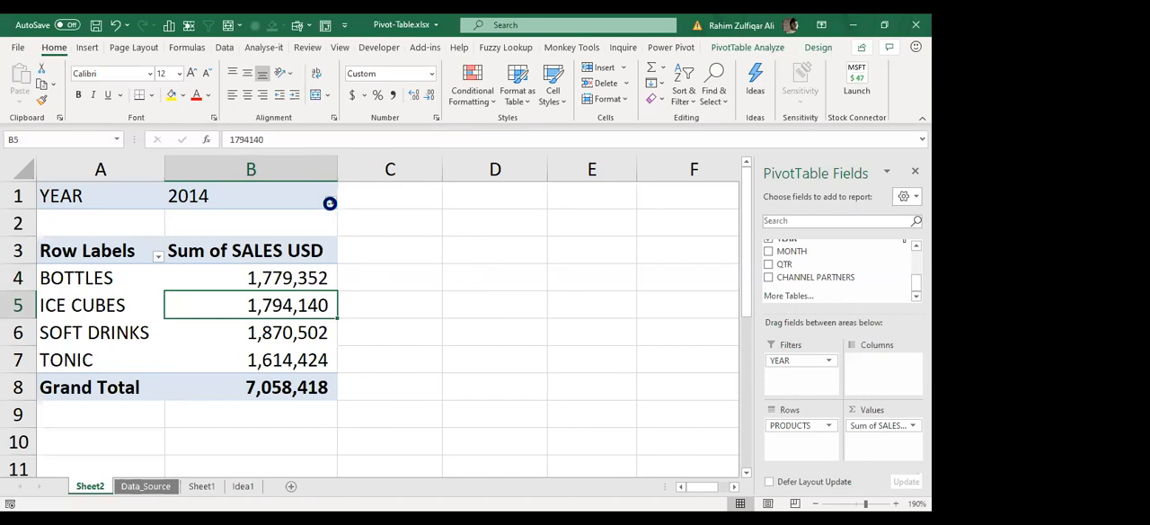
{"action": "left_click", "coordinate": [330, 203]}
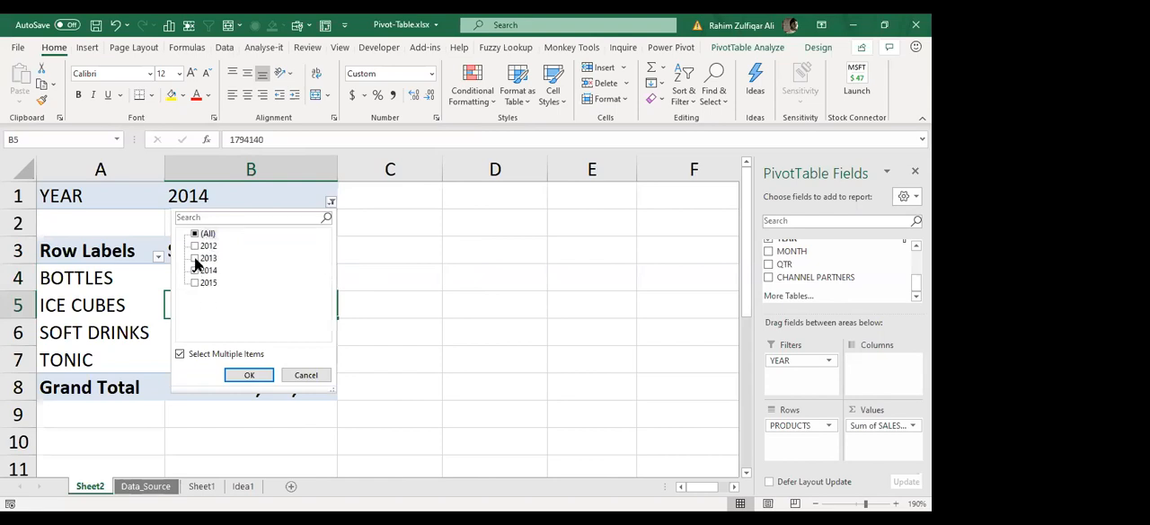
{"action": "left_click", "coordinate": [195, 259]}
{"action": "left_click", "coordinate": [195, 259]}
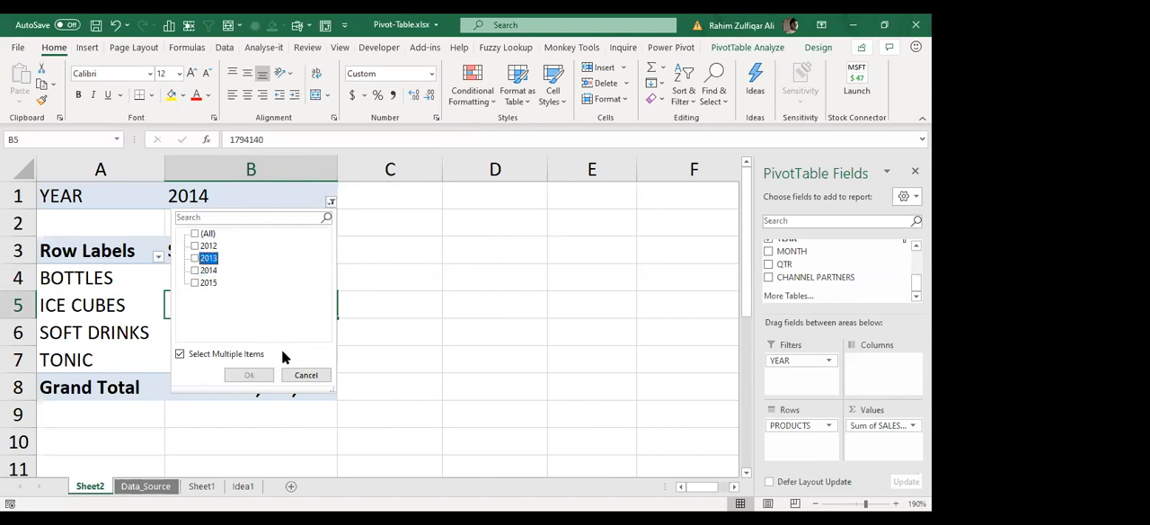
{"action": "left_click", "coordinate": [296, 375]}
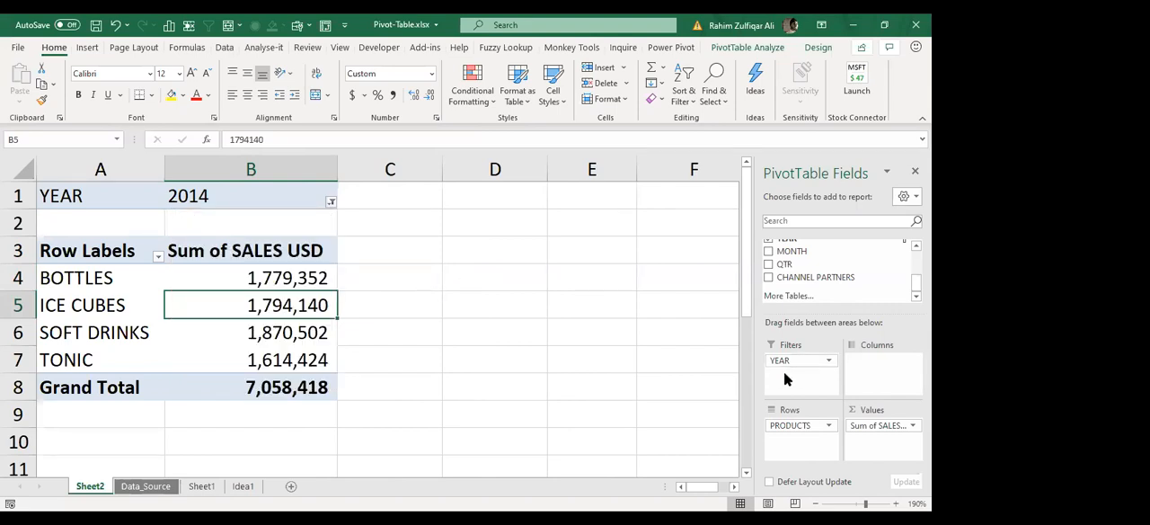
Step: Remove YEAR from the pivot table's report filters
{"action": "left_click_drag", "start_coordinate": [787, 366], "coordinate": [784, 261]}
{"action": "left_click", "coordinate": [188, 271]}
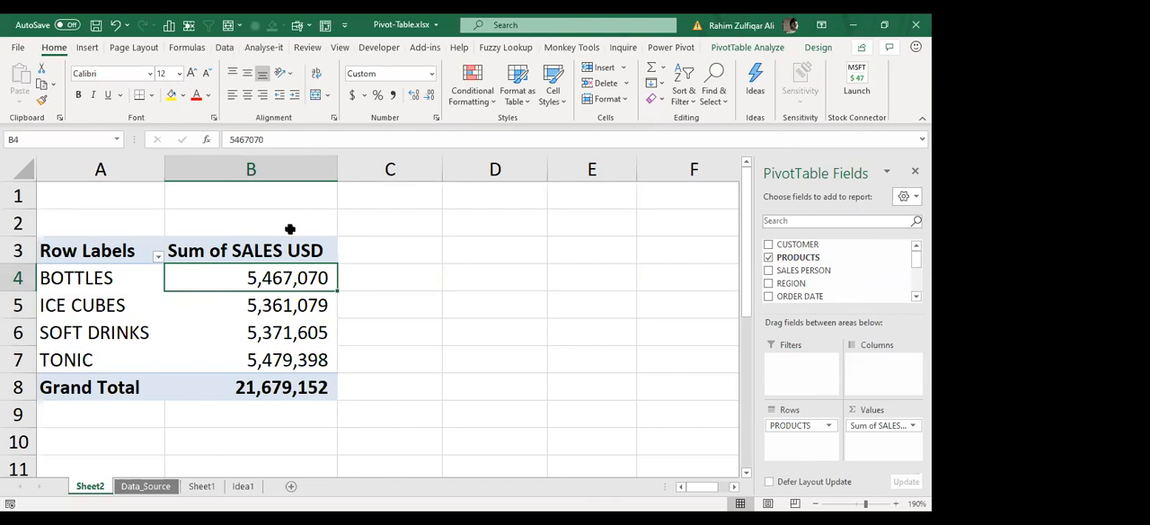
Step: Compare the sales totals of BOTTLES, ICE CUBES and SOFT DRINKS in the pivot table
{"action": "left_click", "coordinate": [106, 284]}
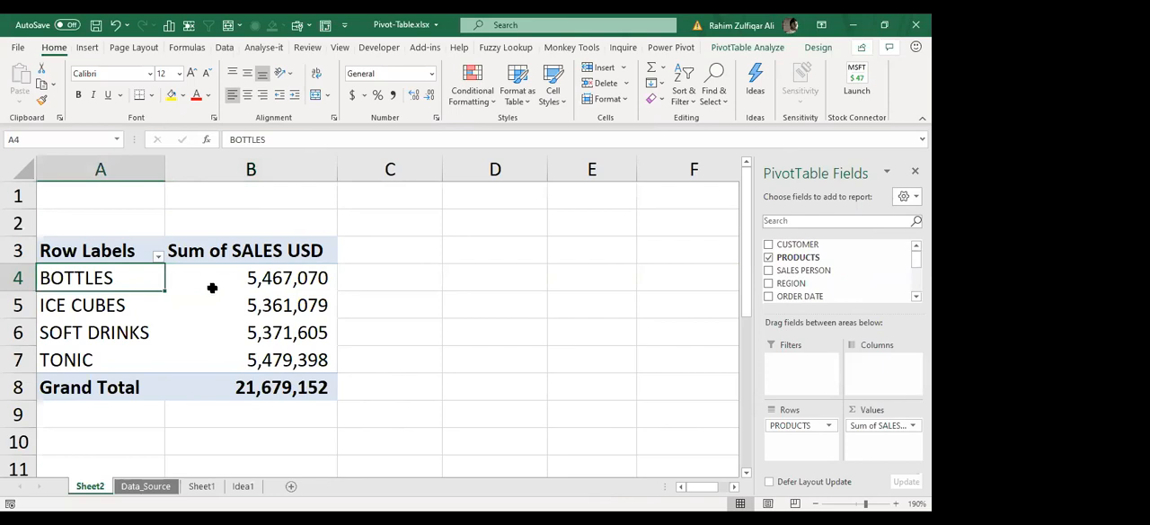
{"action": "left_click", "coordinate": [234, 275]}
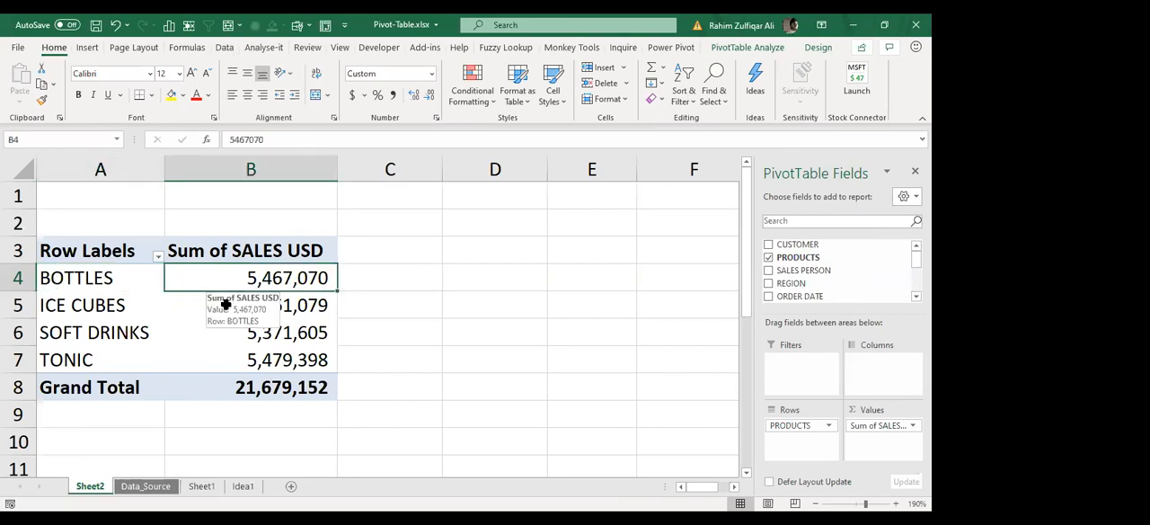
{"action": "left_click", "coordinate": [124, 306]}
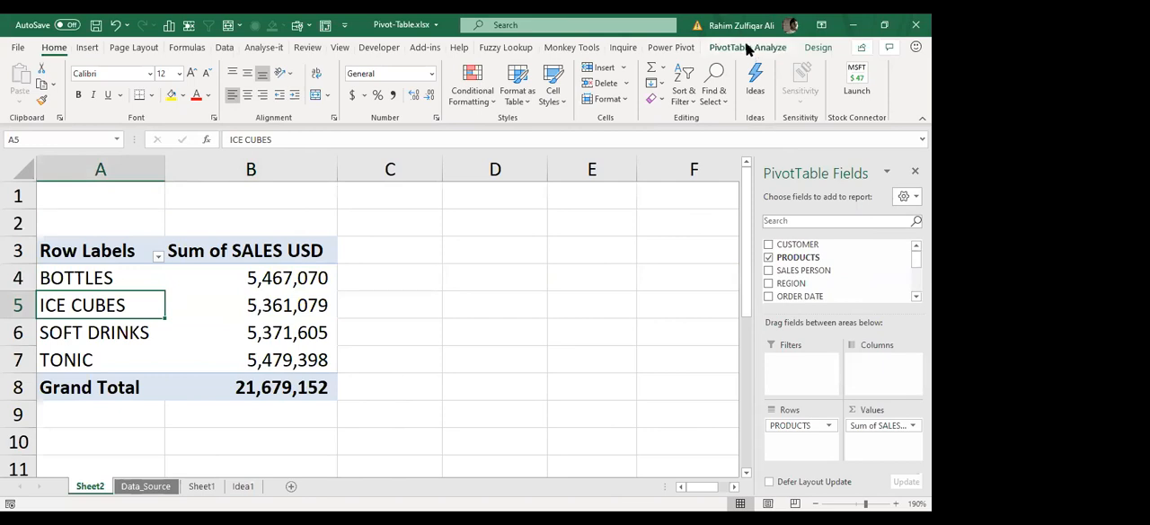
{"action": "left_click", "coordinate": [267, 305]}
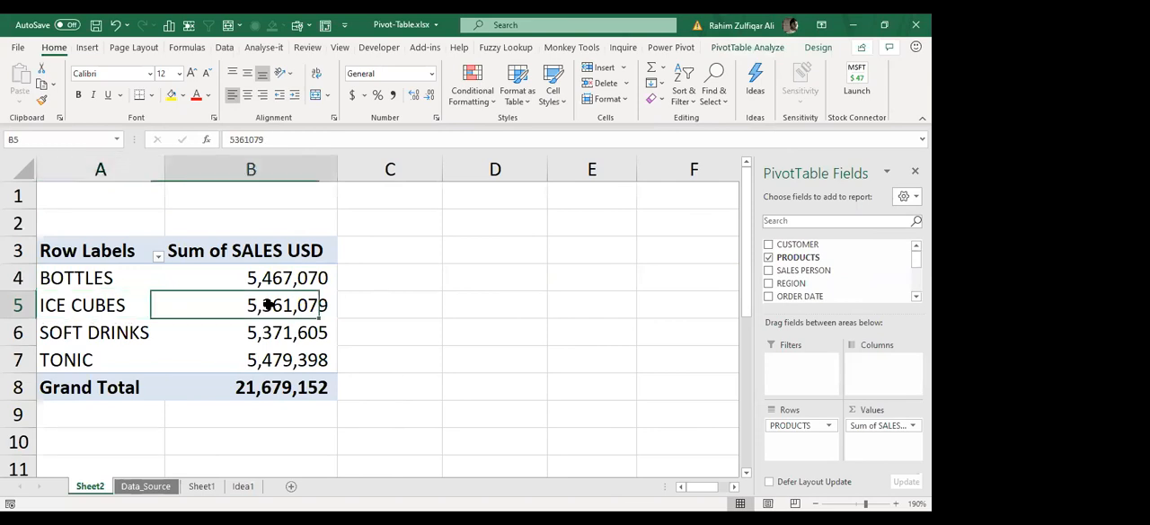
{"action": "left_click", "coordinate": [264, 329]}
{"action": "left_click", "coordinate": [97, 333]}
{"action": "left_click", "coordinate": [249, 303]}
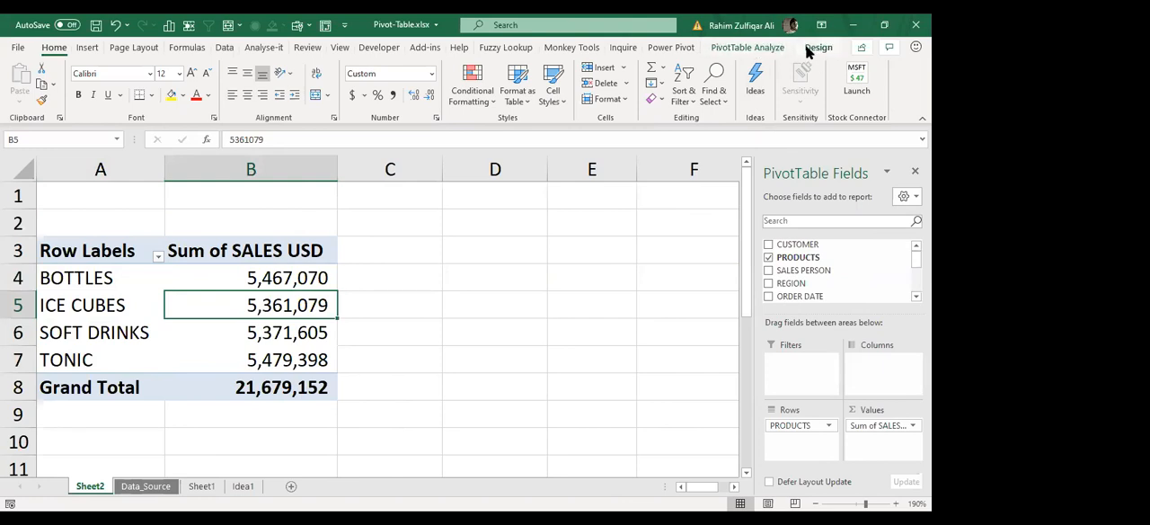
Step: Examine the PivotTable analysis and design commands available for the selected pivot table
{"action": "left_click", "coordinate": [757, 49]}
{"action": "left_click", "coordinate": [818, 48]}
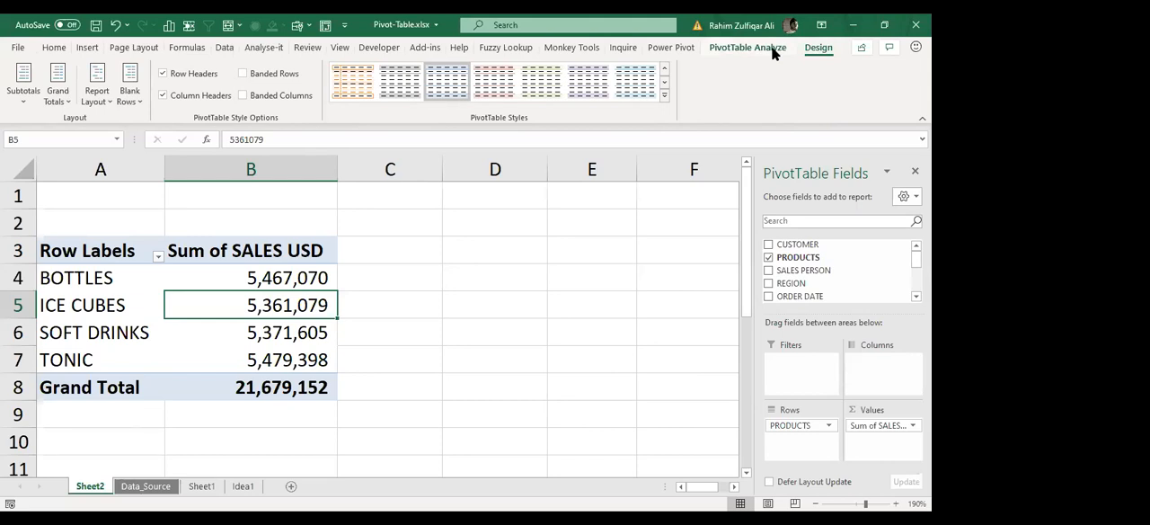
{"action": "left_click", "coordinate": [775, 50]}
{"action": "left_click", "coordinate": [809, 48]}
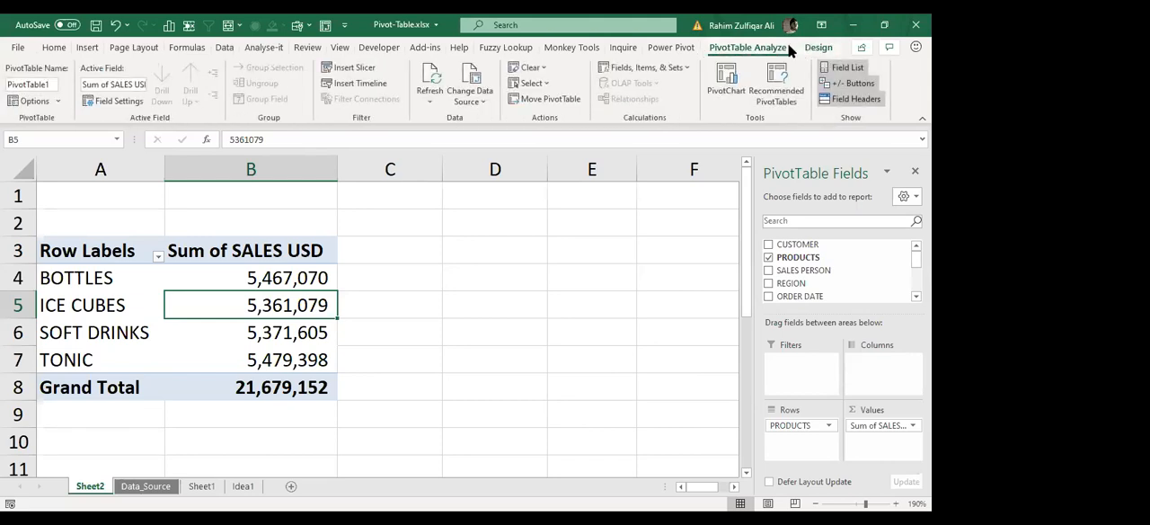
{"action": "left_click", "coordinate": [768, 48]}
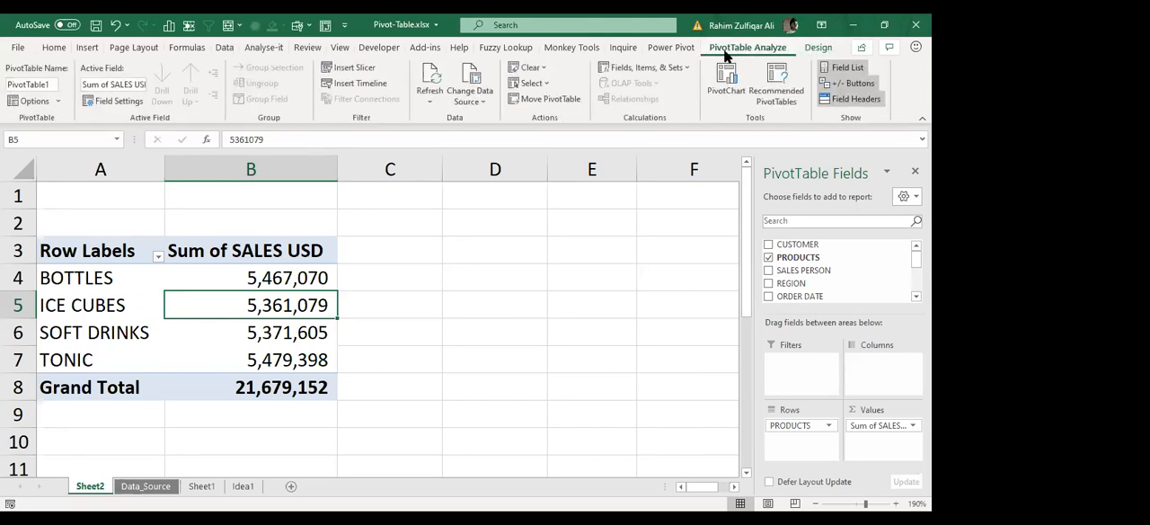
{"action": "left_click", "coordinate": [778, 100]}
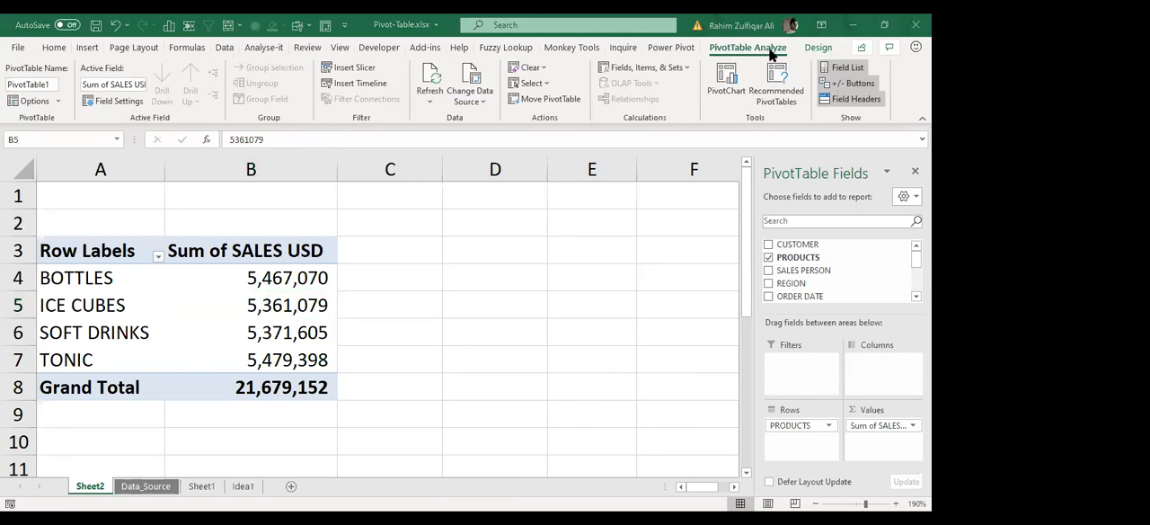
Step: Insert a YEAR slicer for the pivot table and place it beside the report without covering any values
{"action": "left_click", "coordinate": [352, 71]}
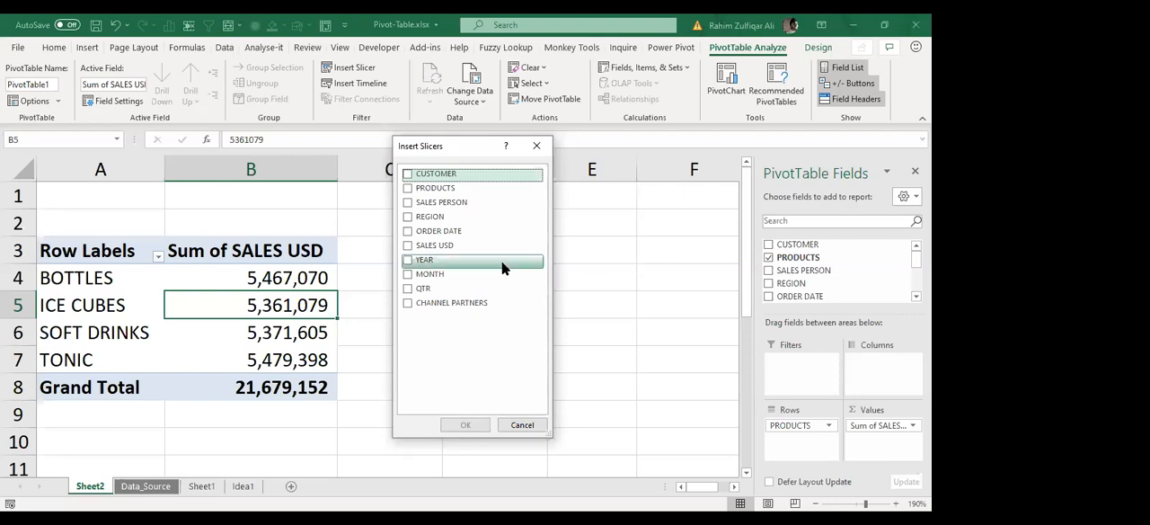
{"action": "left_click", "coordinate": [408, 261]}
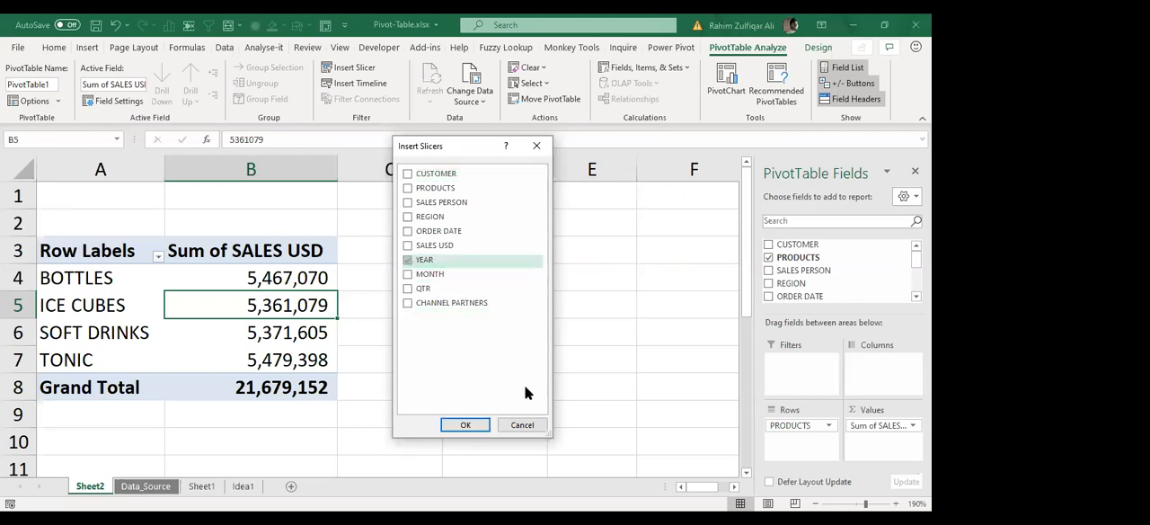
{"action": "left_click", "coordinate": [468, 421]}
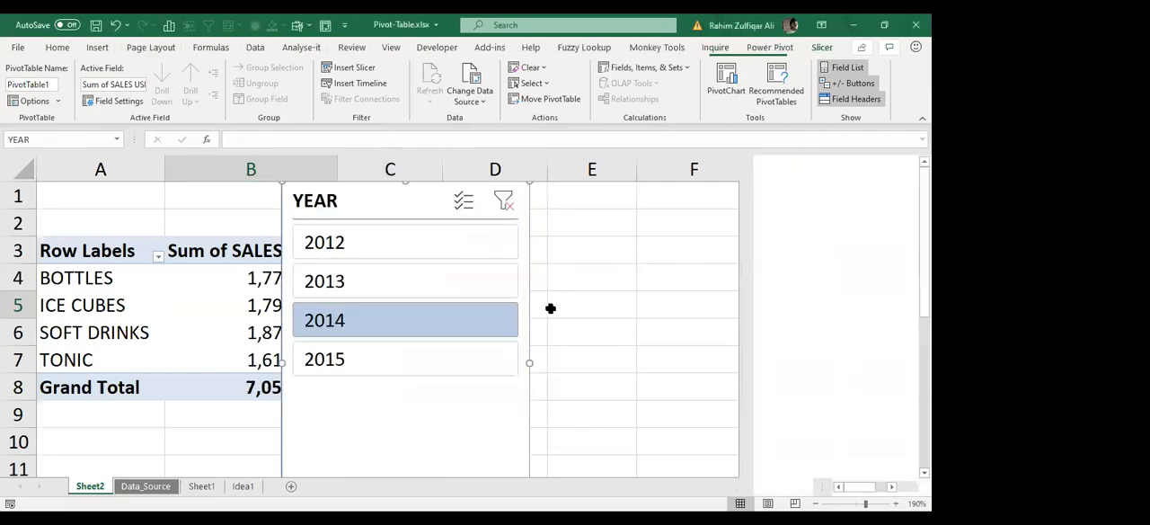
{"action": "scroll", "coordinate": [297, 295], "scroll_direction": "down", "scroll_amount": 2, "text": "ctrl"}
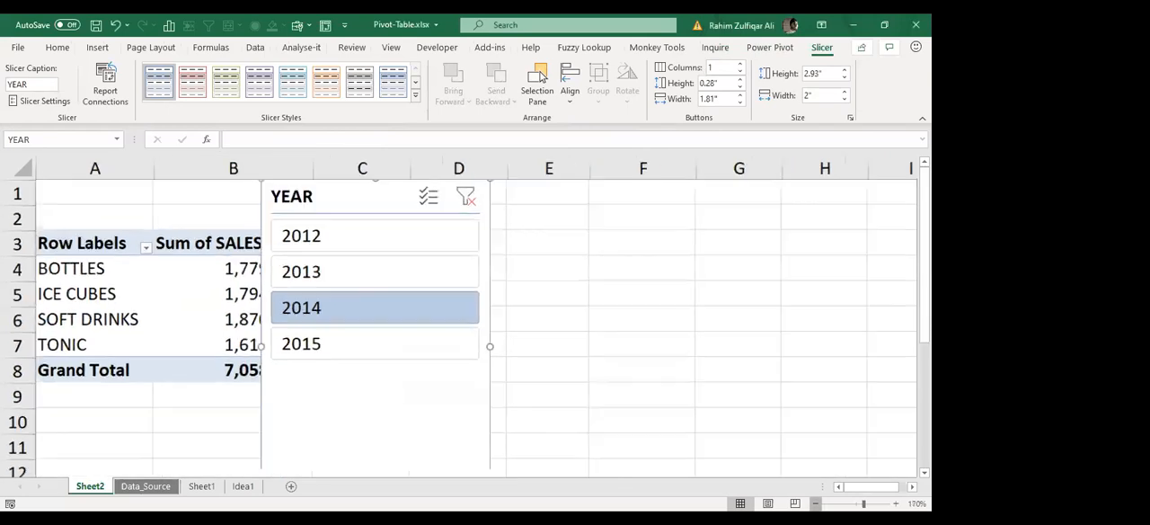
{"action": "scroll", "coordinate": [213, 230], "scroll_direction": "down", "scroll_amount": 4, "text": "ctrl"}
{"action": "left_click_drag", "start_coordinate": [195, 191], "coordinate": [261, 208]}
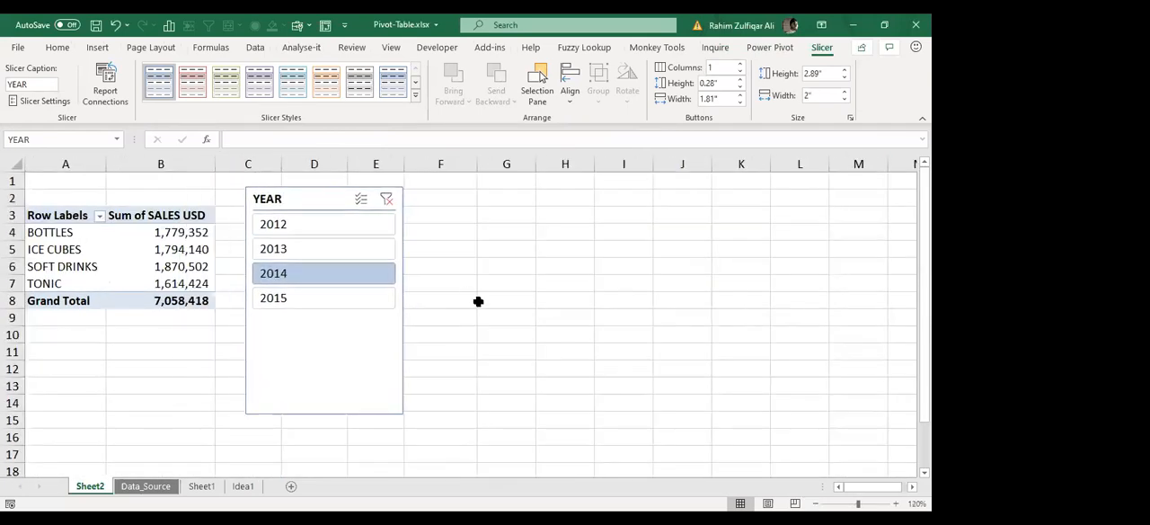
Step: Filter the pivot table by single years from 2012 to 2015 with the YEAR slicer, ending on 2014
{"action": "left_click", "coordinate": [293, 231]}
{"action": "left_click", "coordinate": [292, 248]}
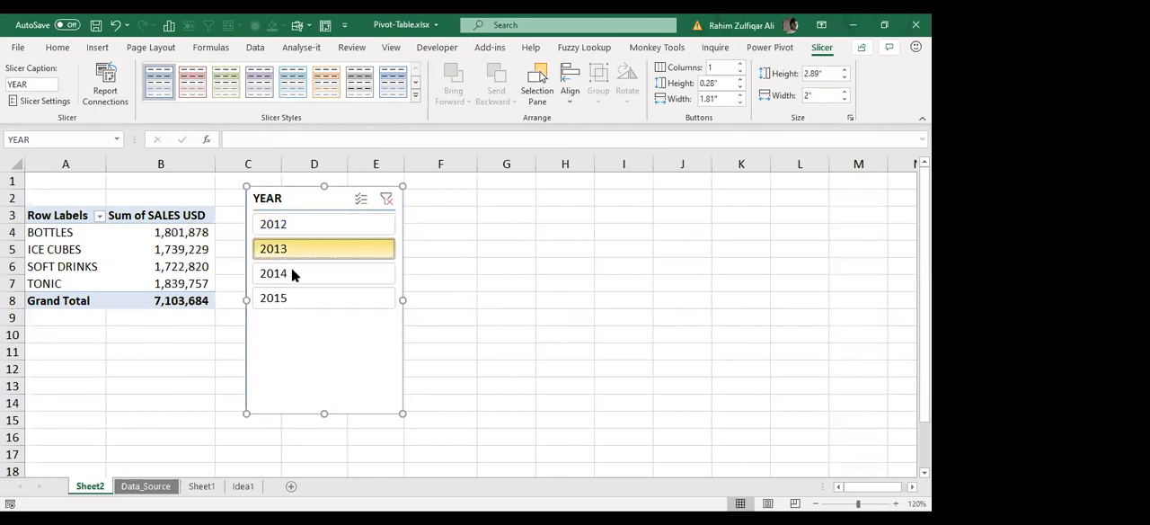
{"action": "left_click", "coordinate": [290, 274]}
{"action": "left_click", "coordinate": [290, 297]}
{"action": "left_click", "coordinate": [287, 271]}
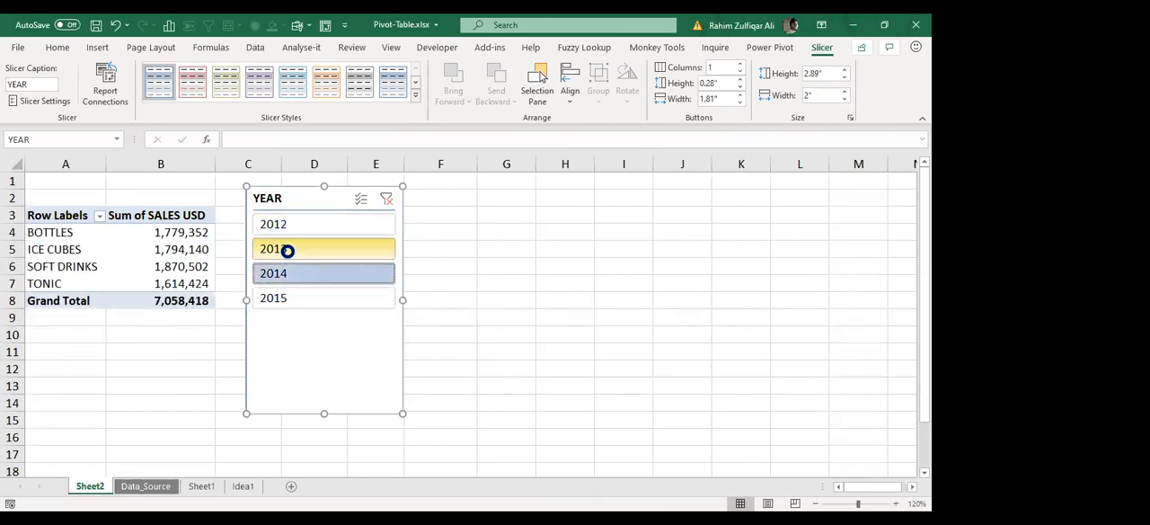
{"action": "left_click", "coordinate": [287, 248]}
{"action": "left_click", "coordinate": [290, 223]}
{"action": "left_click", "coordinate": [289, 248]}
{"action": "left_click", "coordinate": [290, 274]}
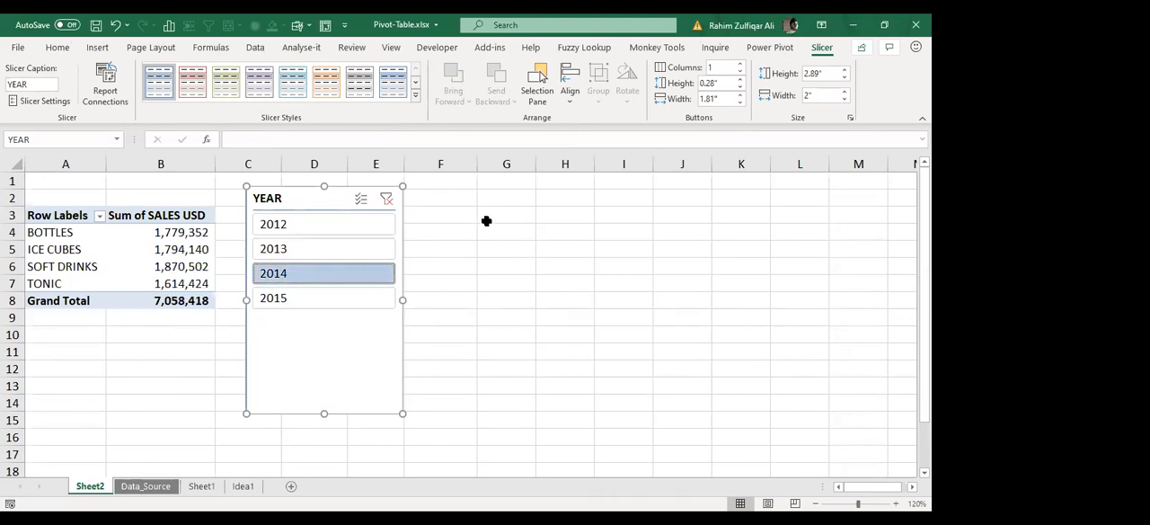
Step: Add 2013 to the 2014 selection in the YEAR slicer and clear the slicer's filter
{"action": "left_click", "coordinate": [294, 249], "text": "ctrl"}
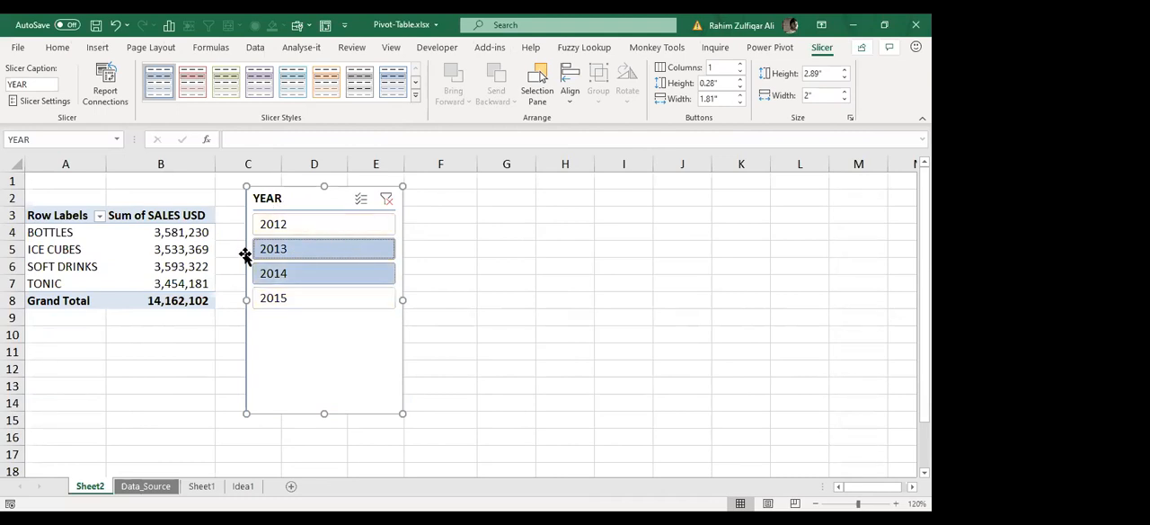
{"action": "left_click", "coordinate": [385, 197]}
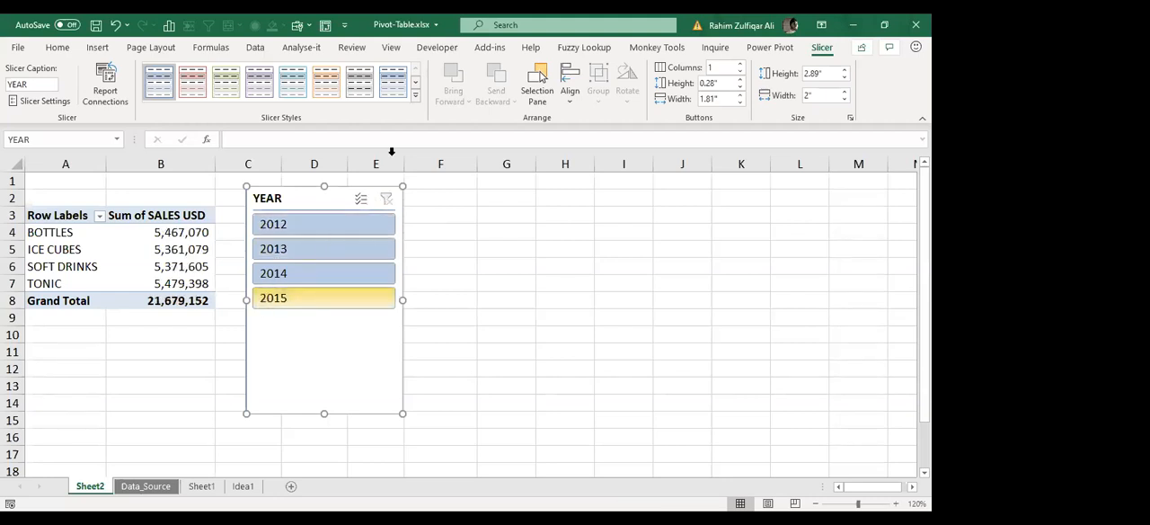
Step: Apply the red style from the Dark group to the YEAR slicer and shorten it to 1.75" high
{"action": "left_click", "coordinate": [414, 96]}
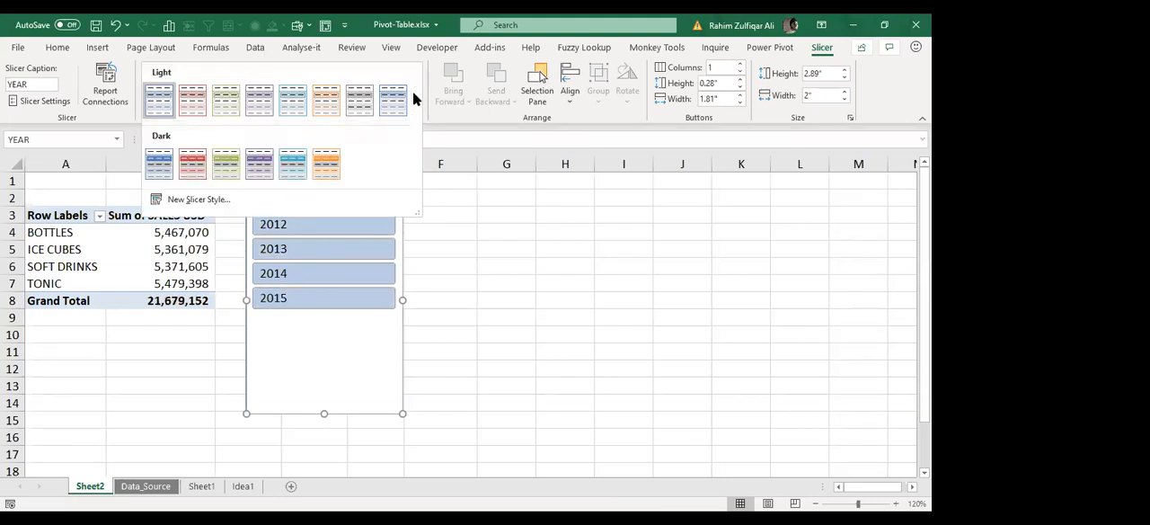
{"action": "left_click", "coordinate": [190, 161]}
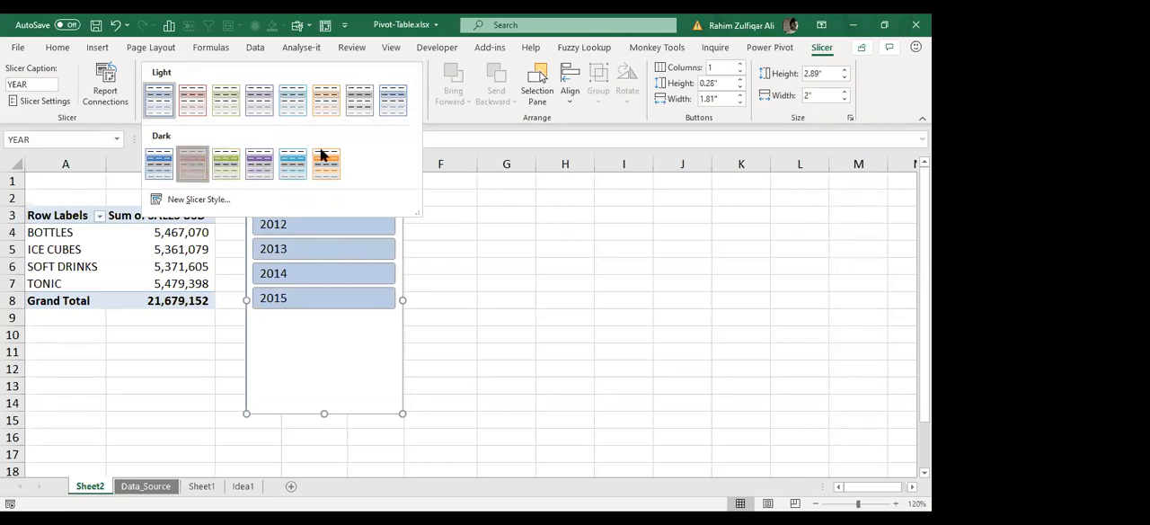
{"action": "left_click_drag", "start_coordinate": [325, 413], "coordinate": [325, 324]}
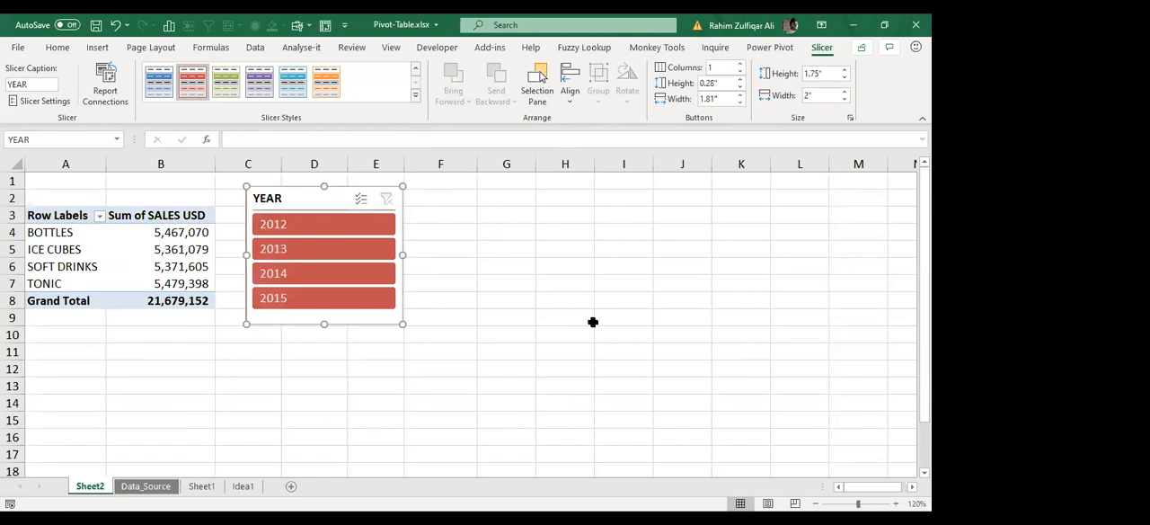
{"action": "left_click", "coordinate": [473, 281]}
Step: Filter the pivot table with the restyled YEAR slicer, switching between 2013 and 2012 and ending on 2013
{"action": "left_click", "coordinate": [283, 249]}
{"action": "left_click", "coordinate": [284, 232]}
{"action": "left_click", "coordinate": [282, 251]}
{"action": "left_click", "coordinate": [212, 249]}
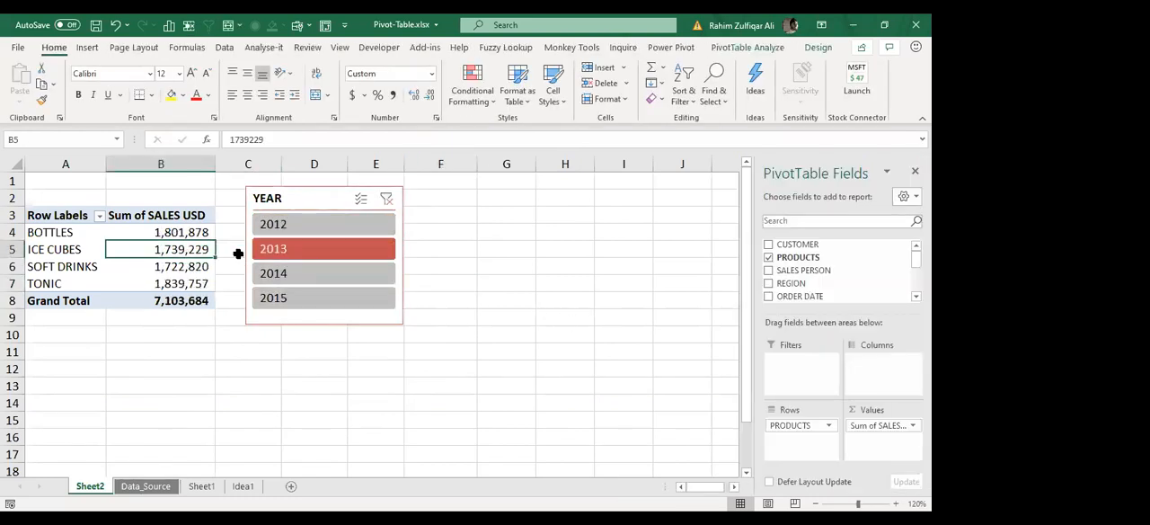
{"action": "left_click", "coordinate": [196, 233]}
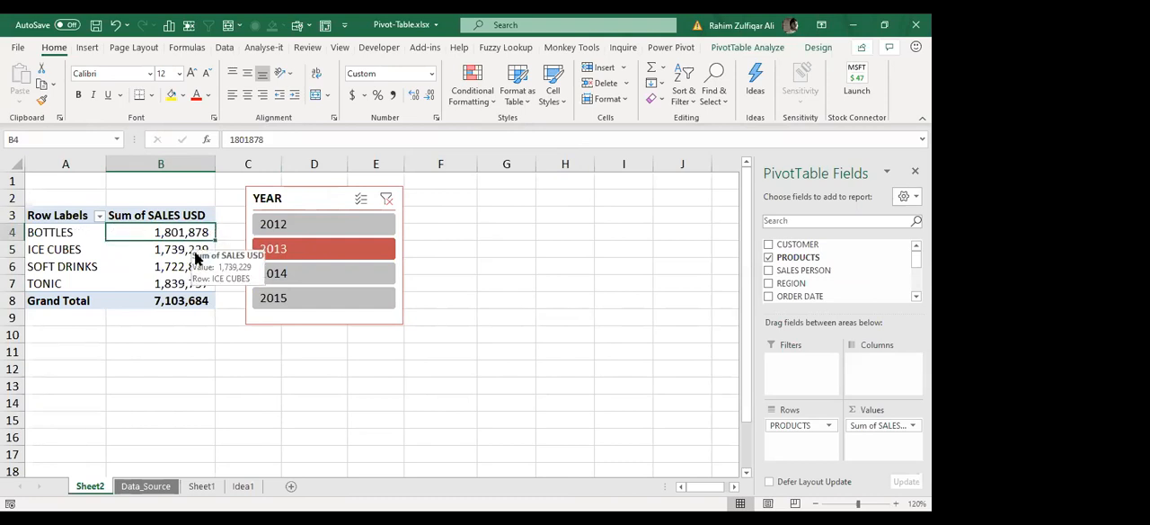
{"action": "key", "text": "alt+Tab"}
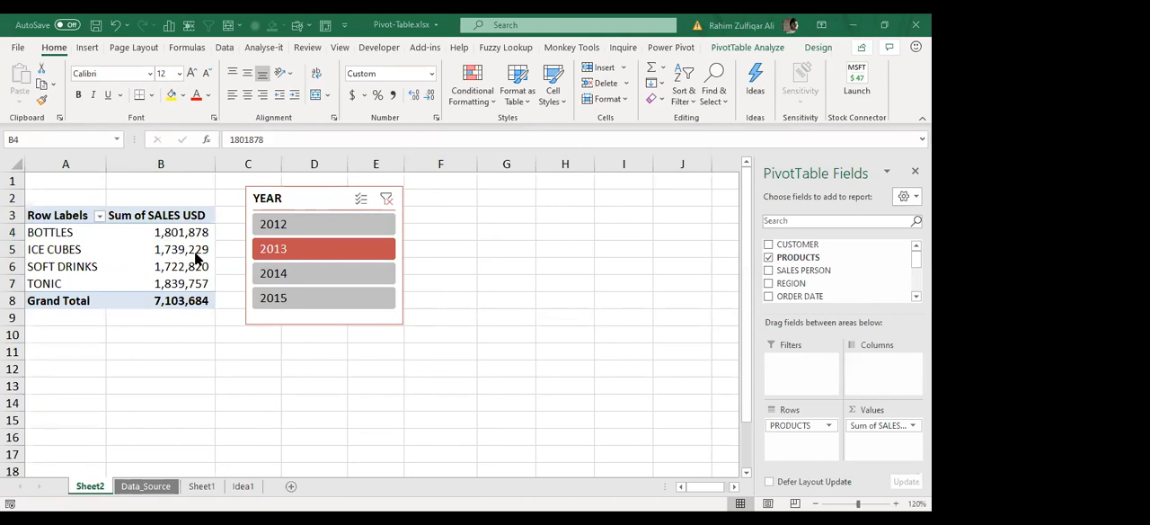
{"action": "key", "text": "alt+Tab"}
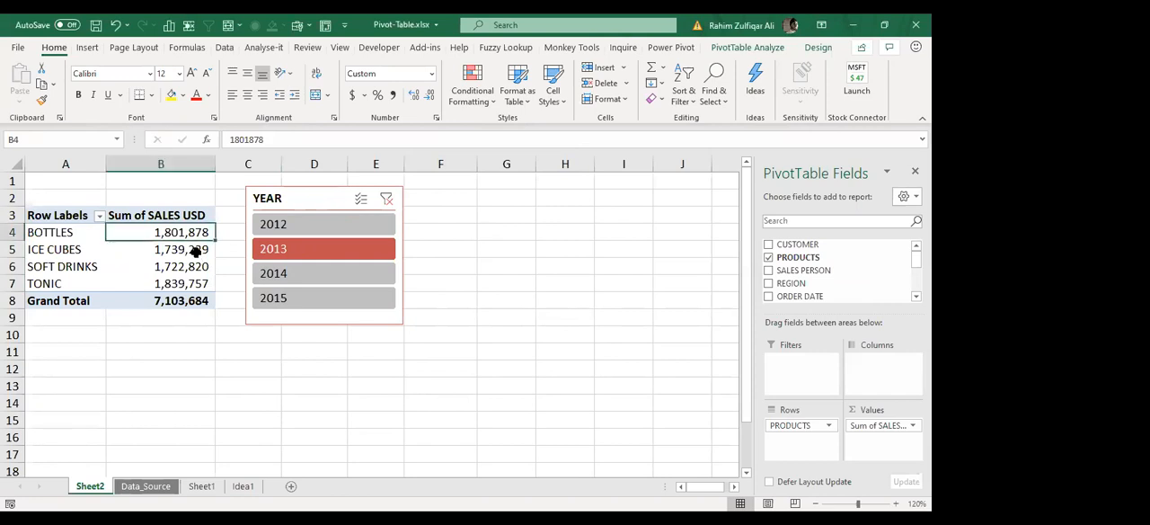
Step: Insert a Clustered Column PivotChart from the pivot table and place it beside the YEAR slicer without covering it
{"action": "left_click", "coordinate": [188, 255]}
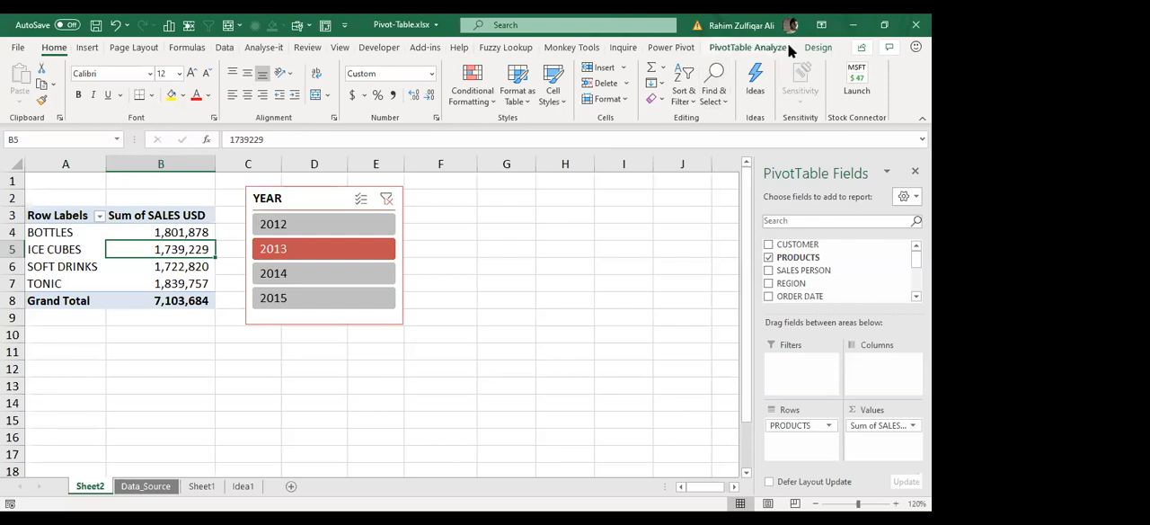
{"action": "left_click", "coordinate": [748, 47]}
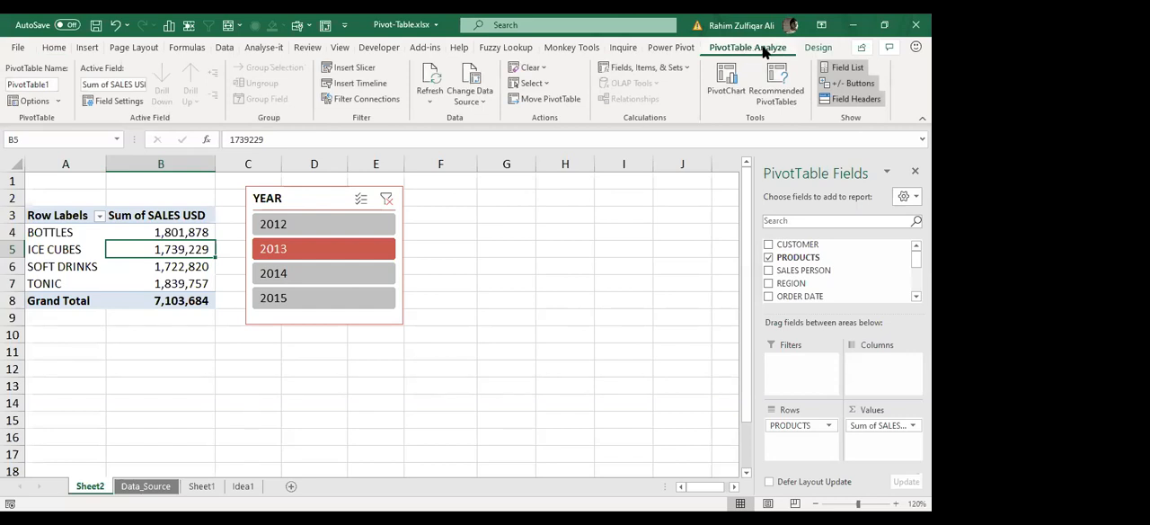
{"action": "left_click", "coordinate": [730, 90]}
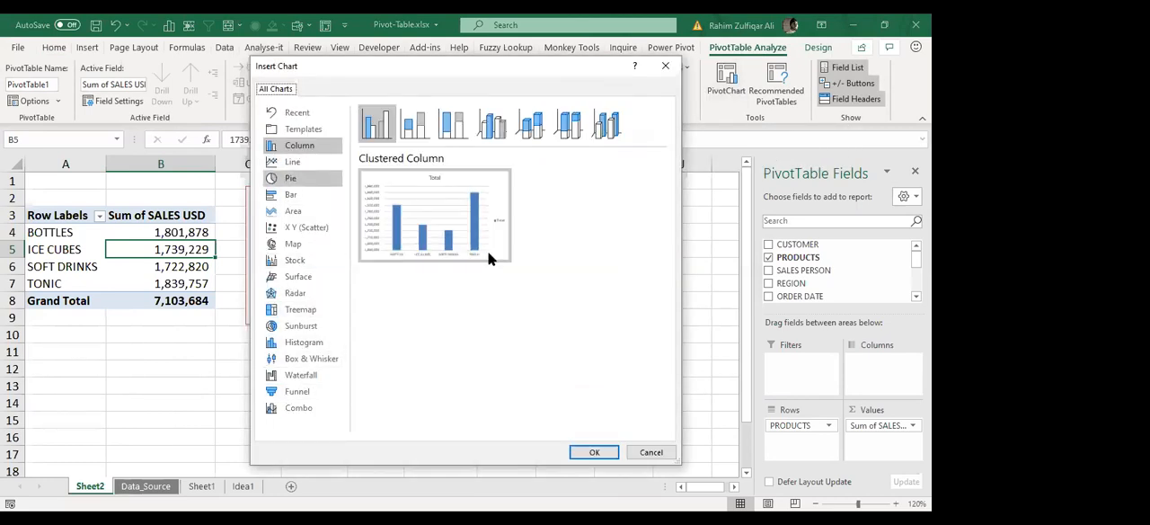
{"action": "left_click", "coordinate": [596, 452]}
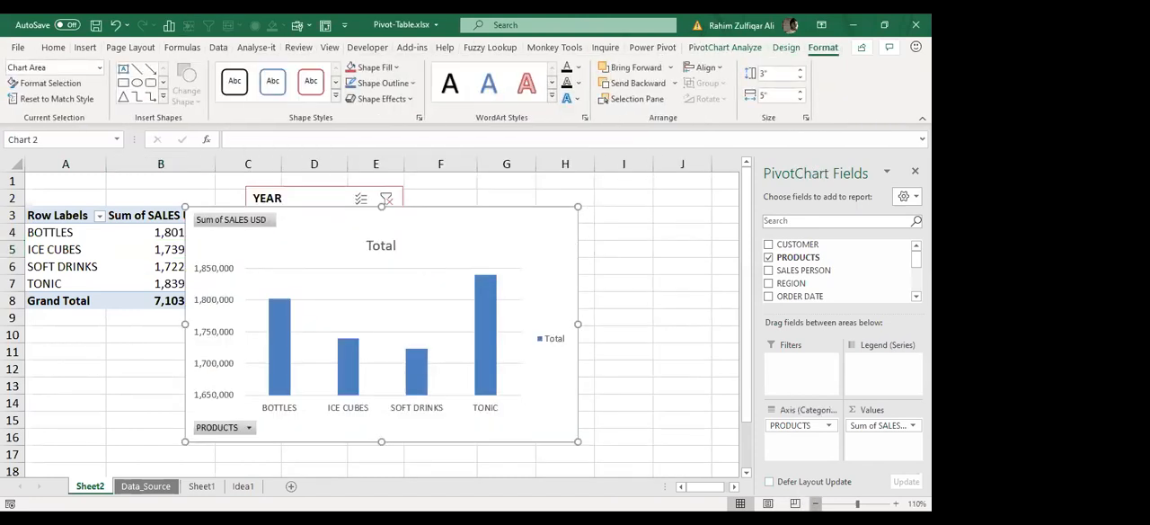
{"action": "left_click", "coordinate": [815, 504]}
{"action": "left_click_drag", "start_coordinate": [264, 205], "coordinate": [462, 183]}
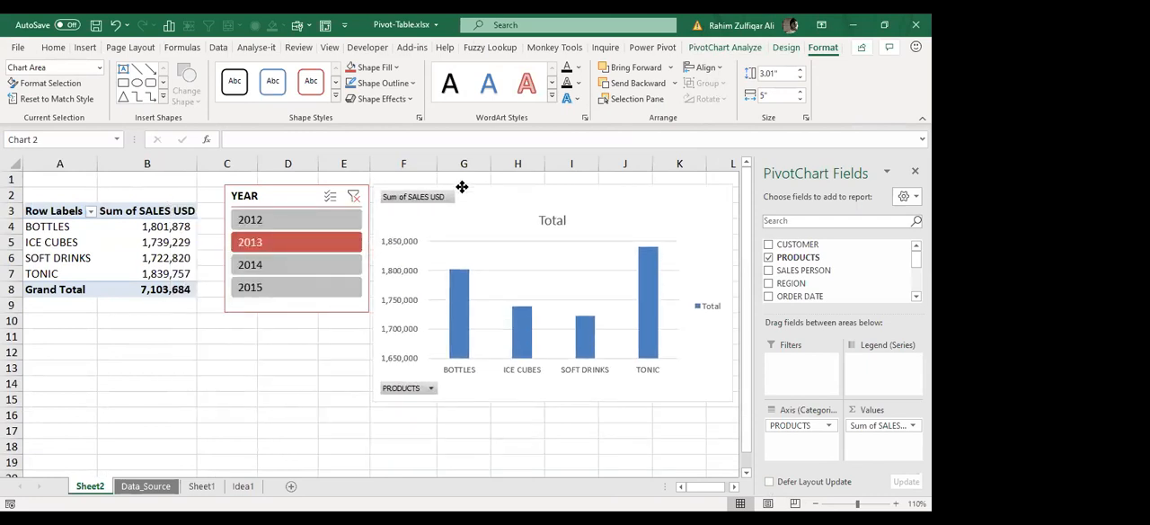
{"action": "left_click", "coordinate": [101, 330]}
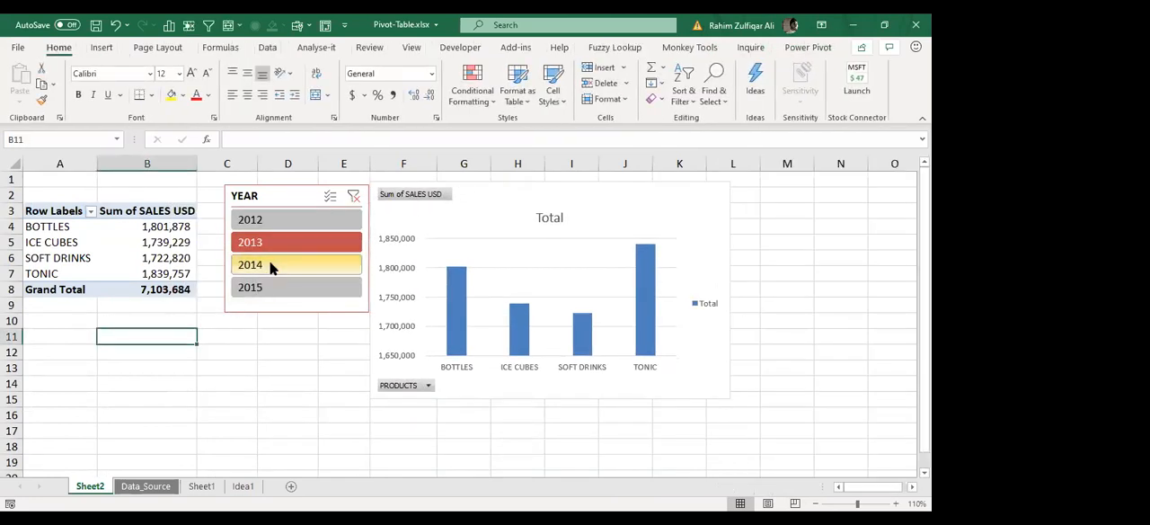
Step: Compare the PivotChart for 2012, 2013 and 2014 by switching years in the YEAR slicer, ending on 2013
{"action": "left_click", "coordinate": [271, 266]}
{"action": "left_click", "coordinate": [268, 239]}
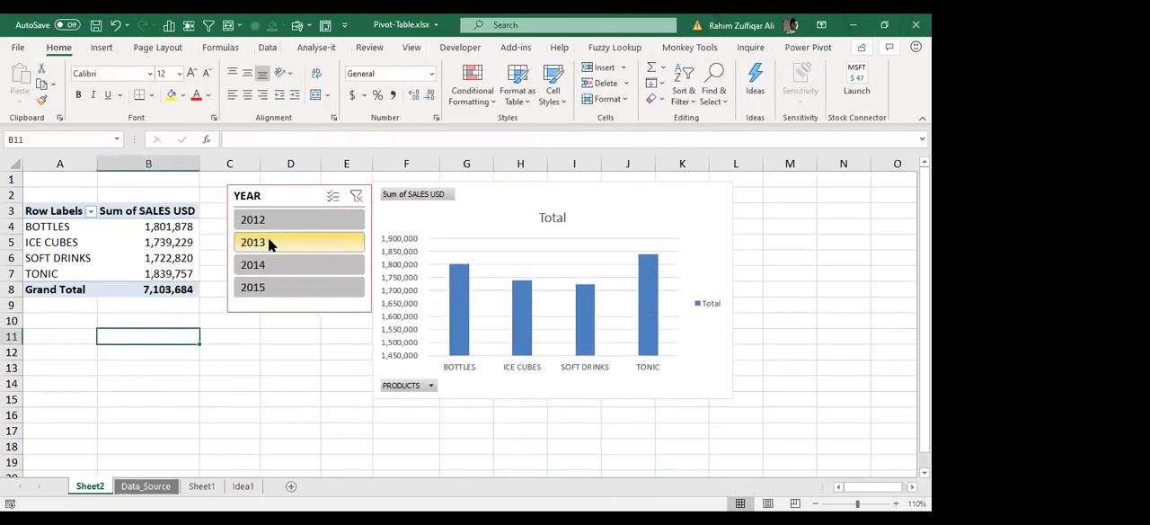
{"action": "left_click", "coordinate": [274, 218]}
{"action": "left_click", "coordinate": [265, 242]}
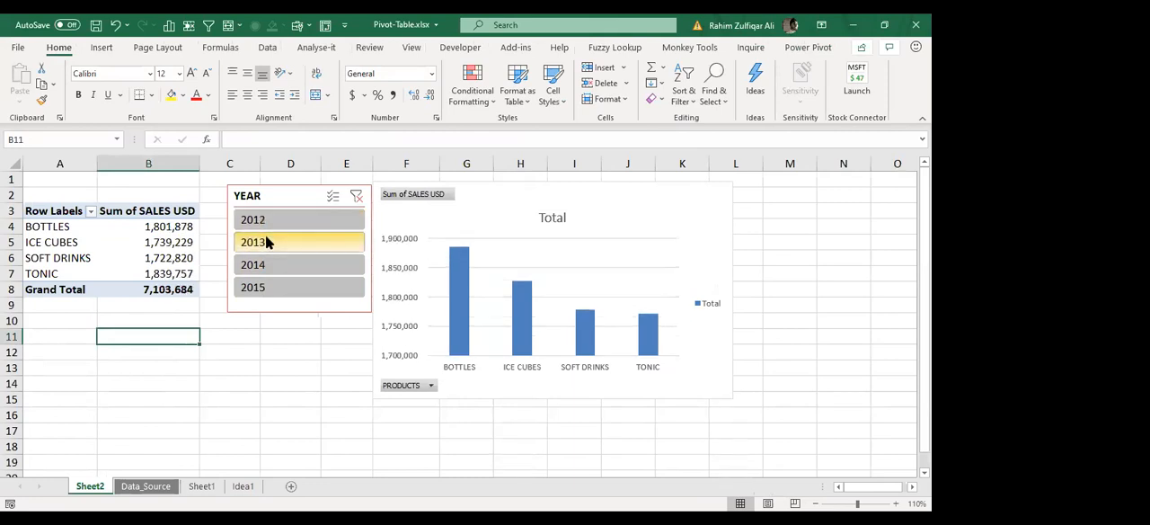
{"action": "left_click", "coordinate": [266, 269]}
{"action": "left_click", "coordinate": [267, 240]}
{"action": "left_click", "coordinate": [270, 219]}
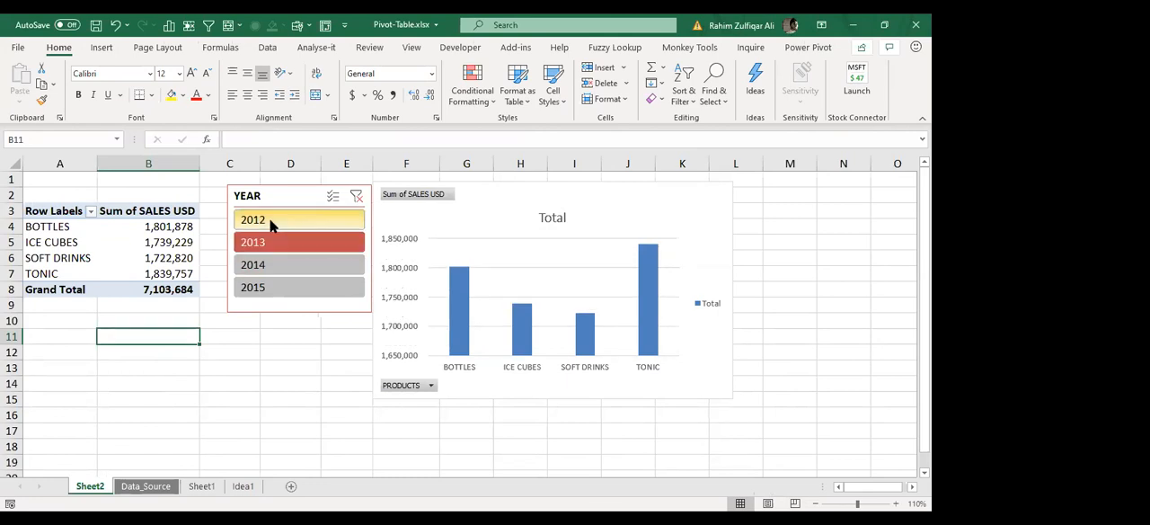
{"action": "left_click", "coordinate": [268, 251]}
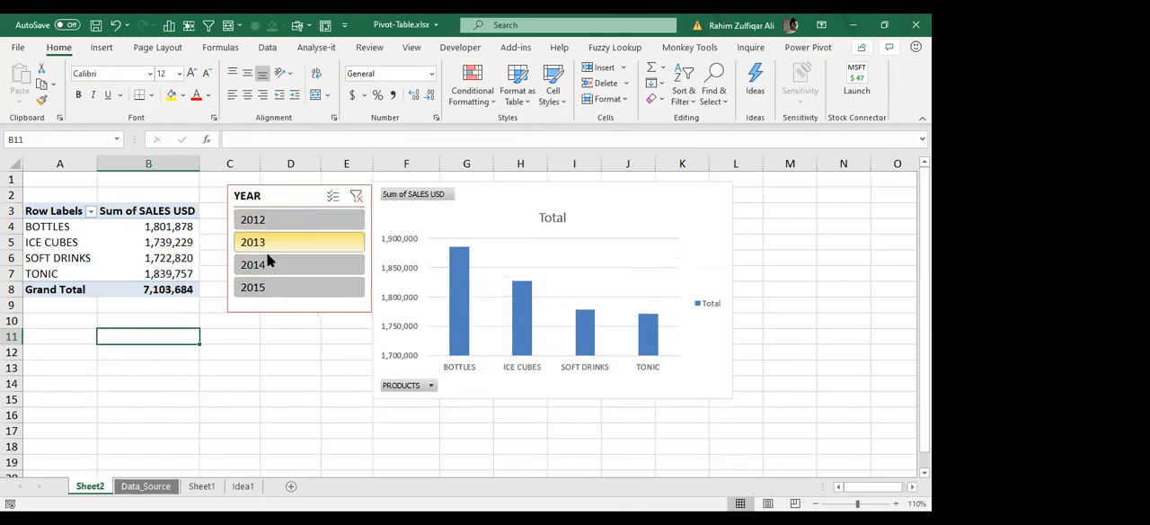
{"action": "left_click", "coordinate": [265, 262]}
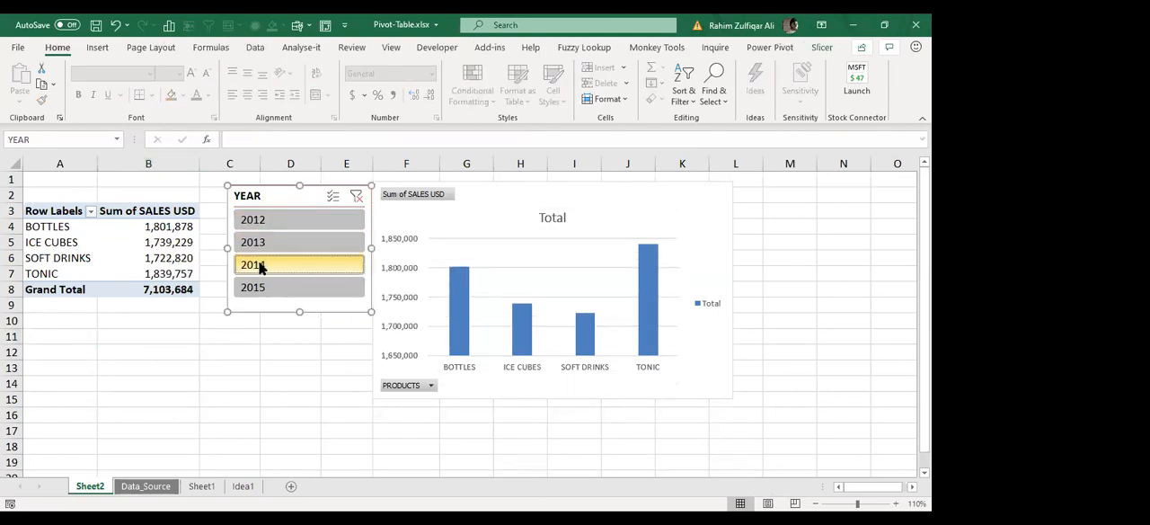
{"action": "left_click", "coordinate": [264, 250]}
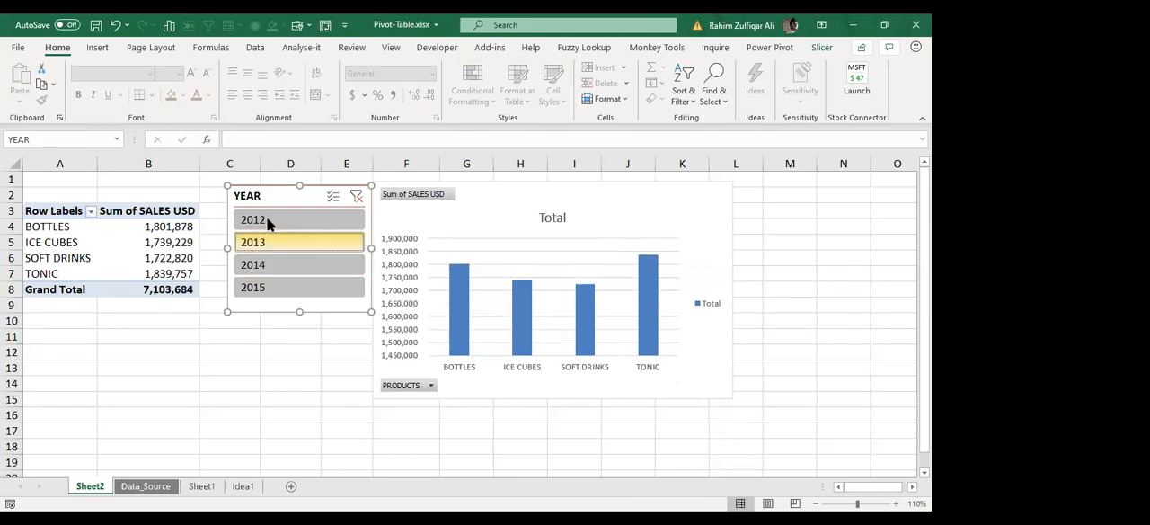
{"action": "left_click", "coordinate": [266, 220]}
{"action": "left_click", "coordinate": [257, 241]}
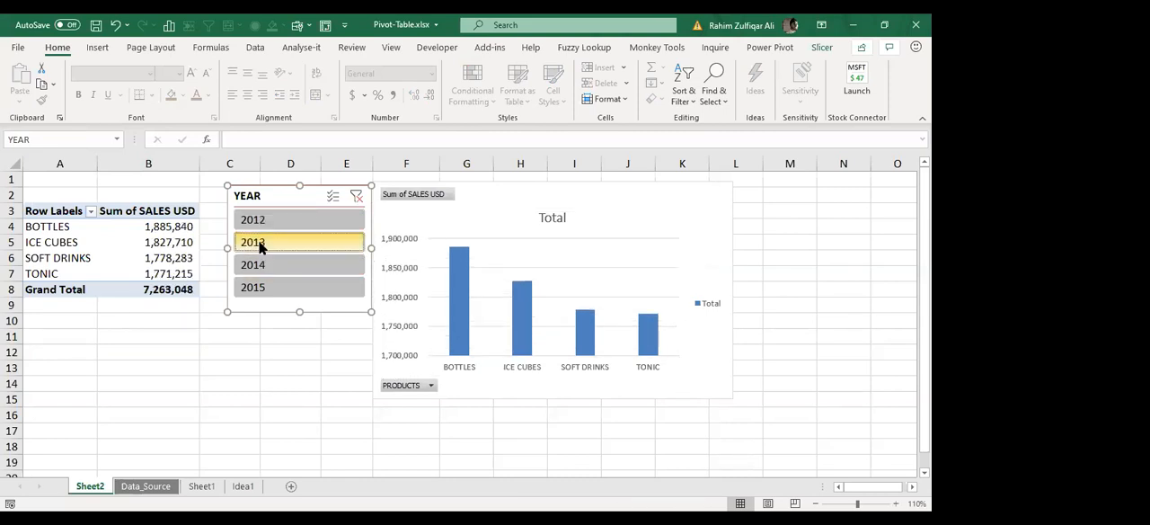
{"action": "left_click", "coordinate": [258, 265]}
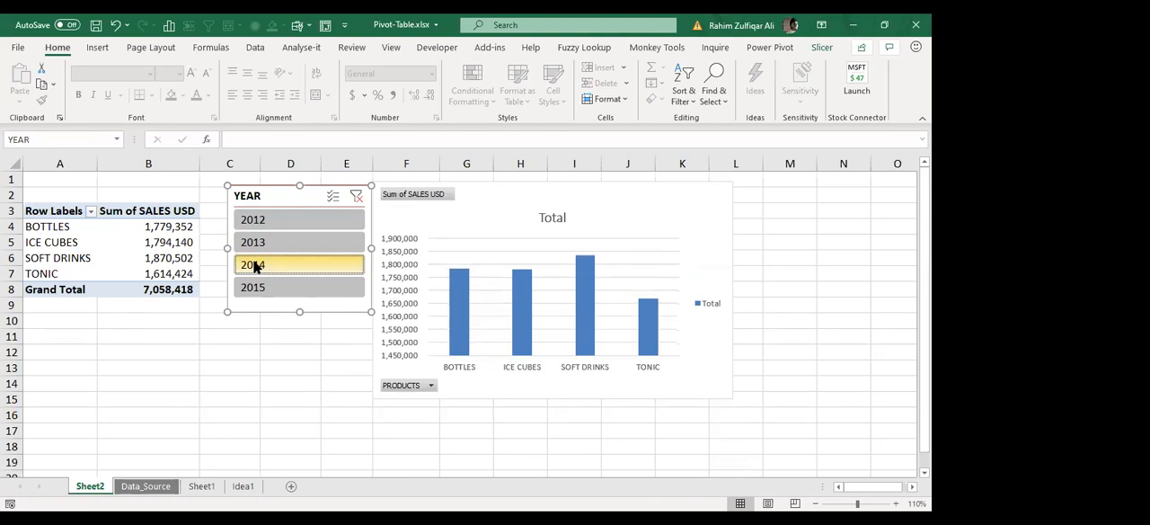
{"action": "left_click", "coordinate": [256, 242]}
{"action": "left_click", "coordinate": [264, 223]}
{"action": "left_click", "coordinate": [257, 248]}
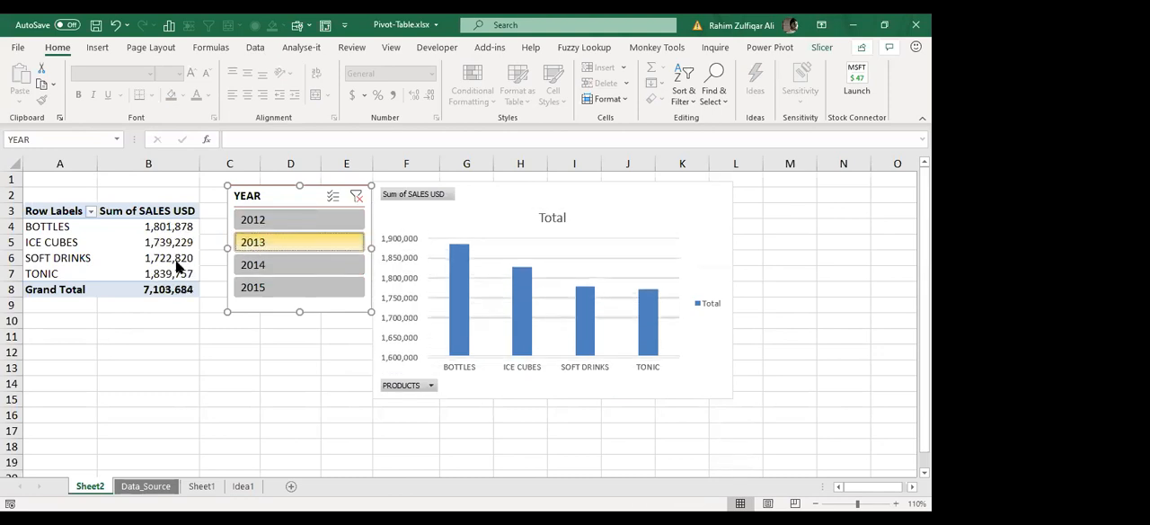
{"action": "left_click", "coordinate": [148, 261]}
{"action": "left_click", "coordinate": [160, 242]}
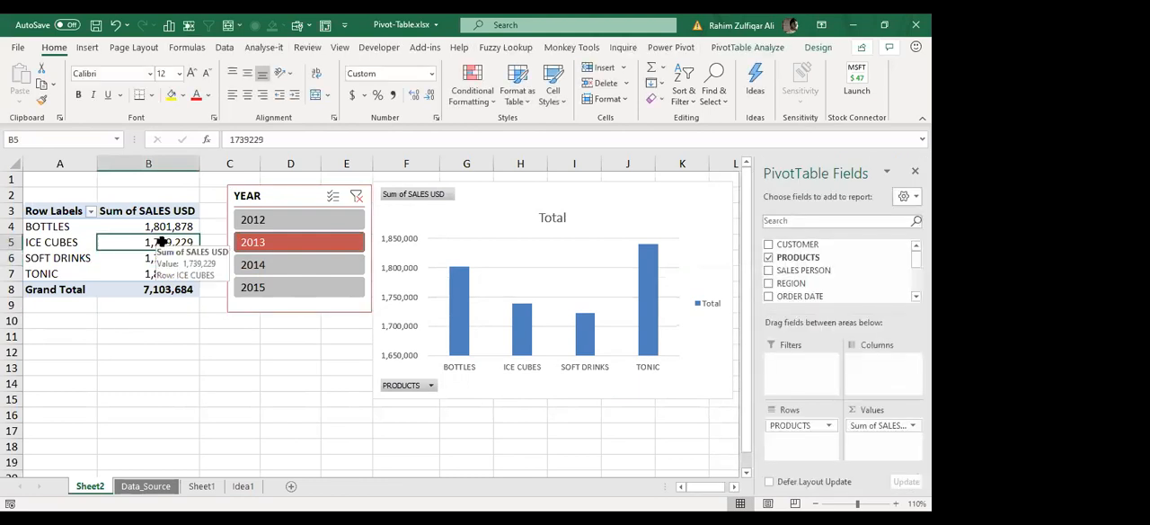
{"action": "left_click", "coordinate": [161, 230]}
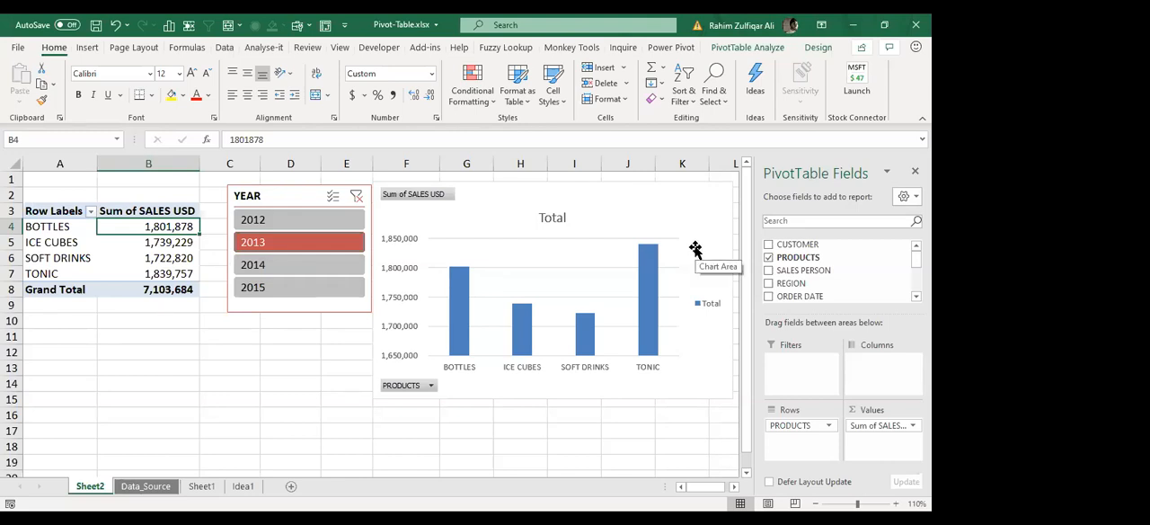
{"action": "left_click", "coordinate": [768, 18]}
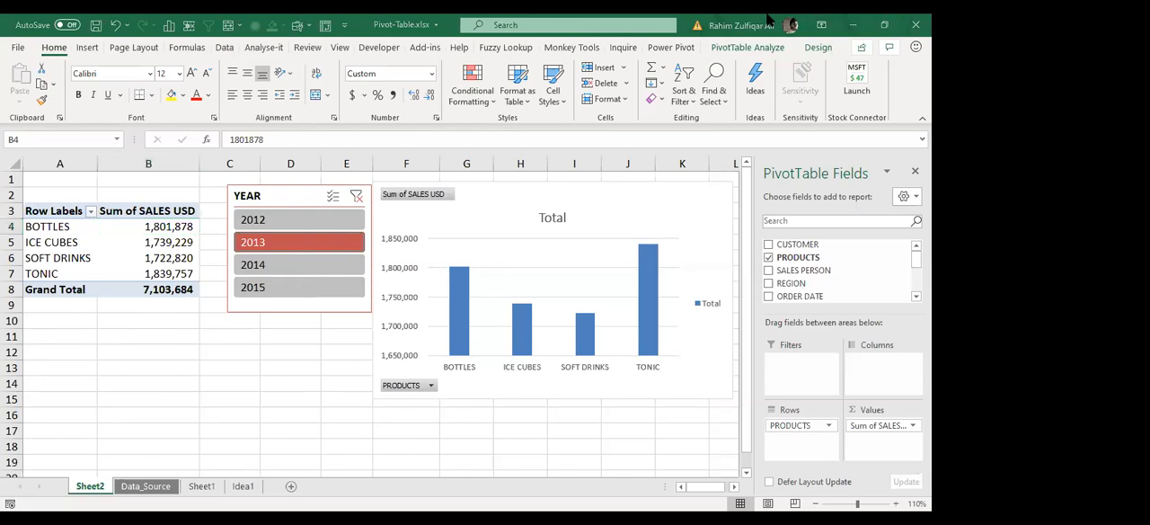
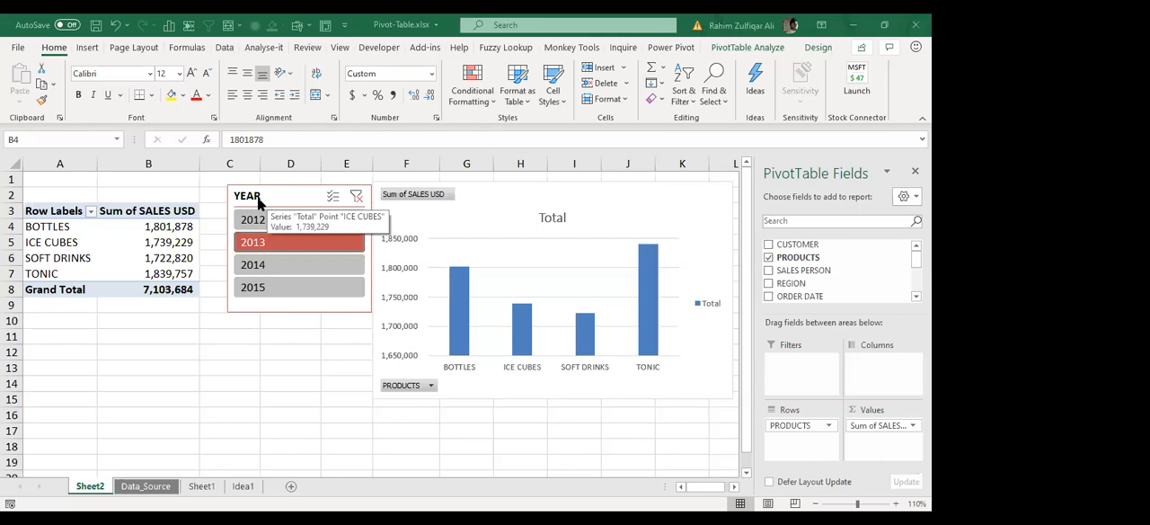
Step: Reposition the YEAR slicer and the PivotChart so they sit side by side next to the pivot table
{"action": "left_click", "coordinate": [278, 194]}
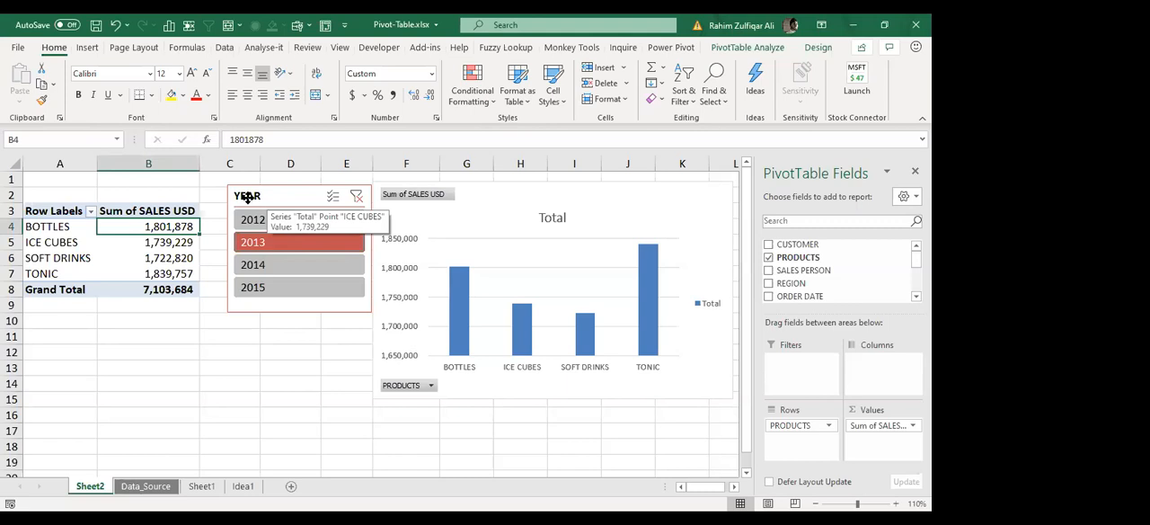
{"action": "left_click_drag", "start_coordinate": [266, 195], "coordinate": [267, 199]}
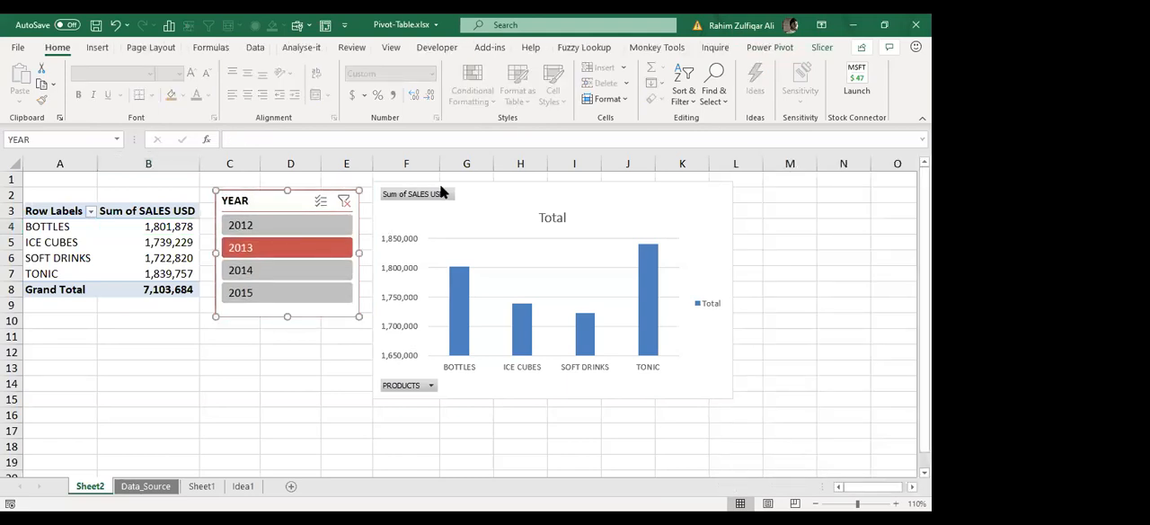
{"action": "left_click", "coordinate": [298, 349]}
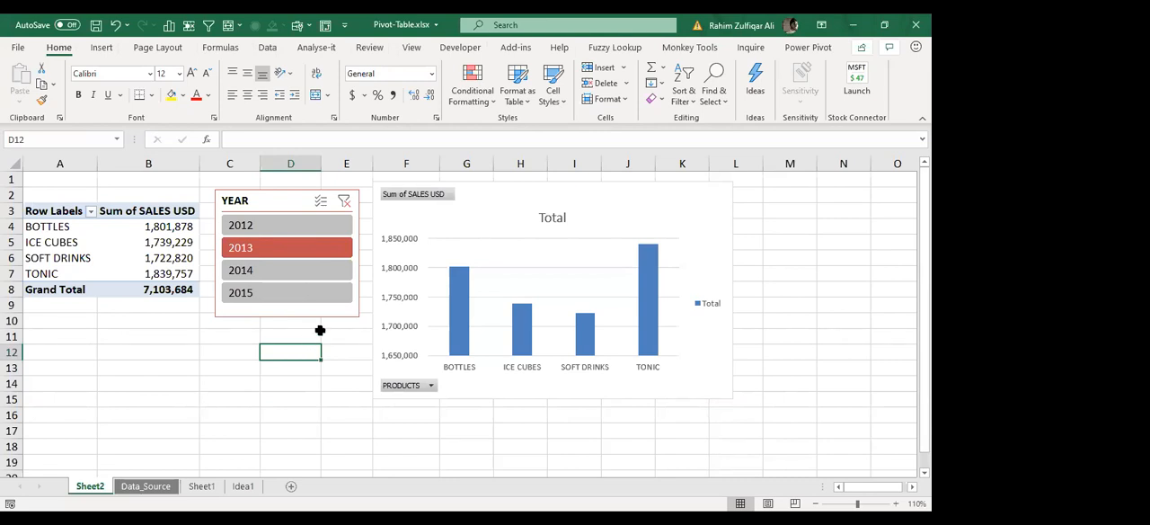
{"action": "left_click_drag", "start_coordinate": [284, 198], "coordinate": [272, 207]}
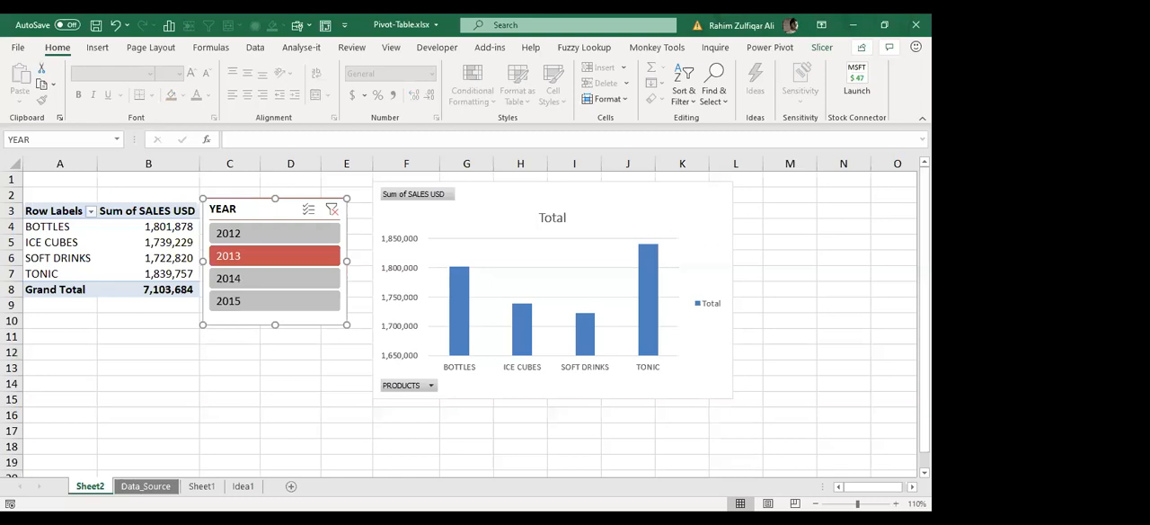
{"action": "left_click_drag", "start_coordinate": [411, 307], "coordinate": [395, 313]}
{"action": "left_click", "coordinate": [249, 356]}
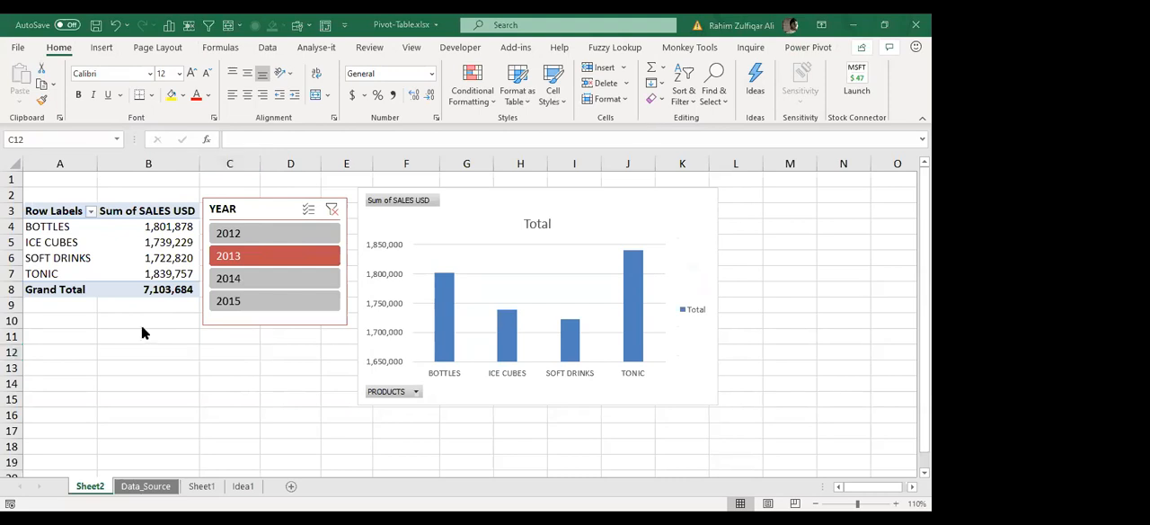
{"action": "left_click", "coordinate": [173, 308]}
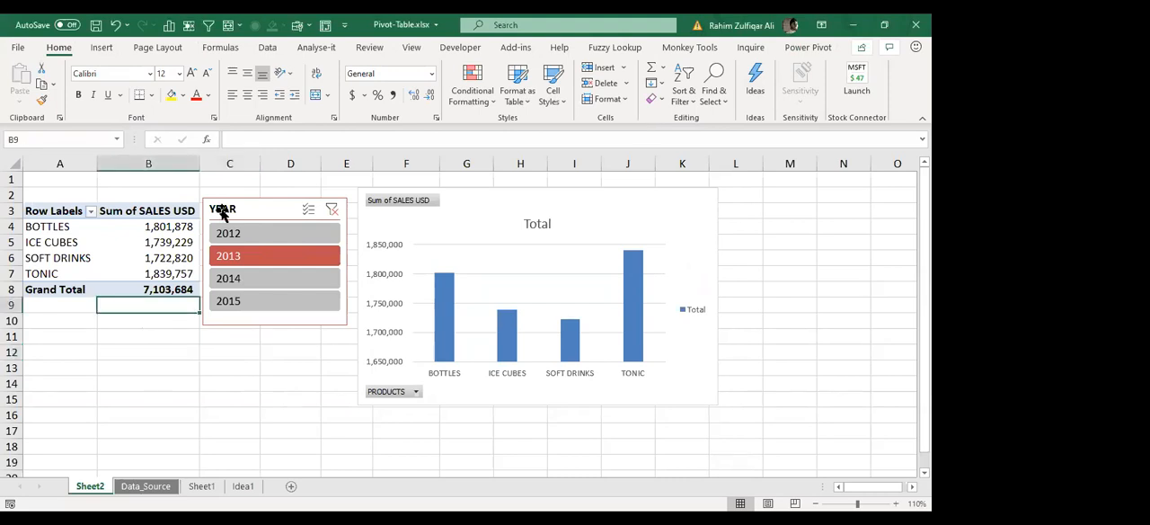
{"action": "left_click_drag", "start_coordinate": [229, 207], "coordinate": [238, 196]}
{"action": "left_click_drag", "start_coordinate": [455, 191], "coordinate": [460, 183]}
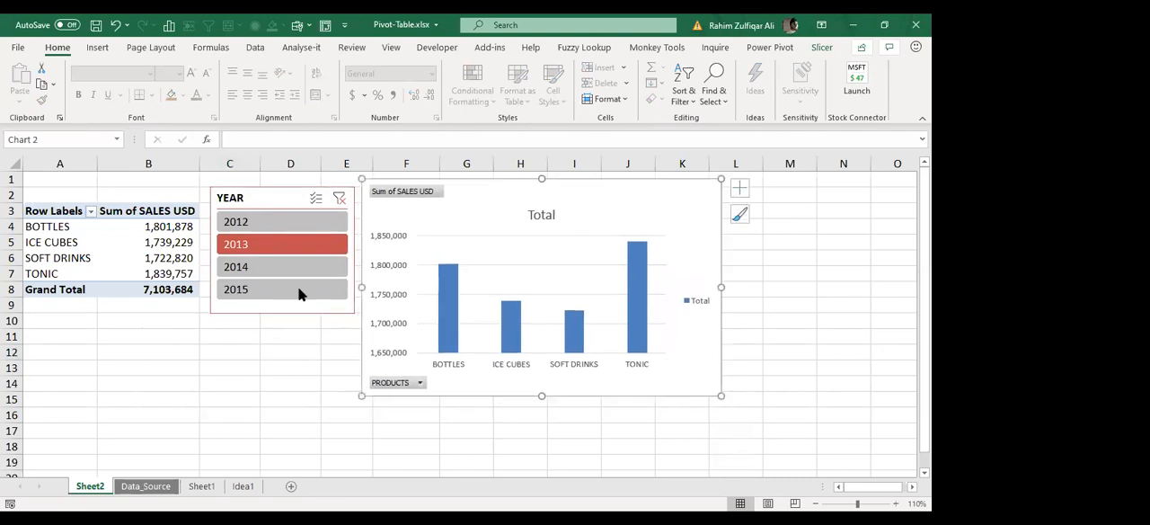
Step: Delete the YEAR slicer and the PivotChart, leaving only the pivot table on Sheet2
{"action": "left_click", "coordinate": [265, 198]}
{"action": "key", "text": "Delete"}
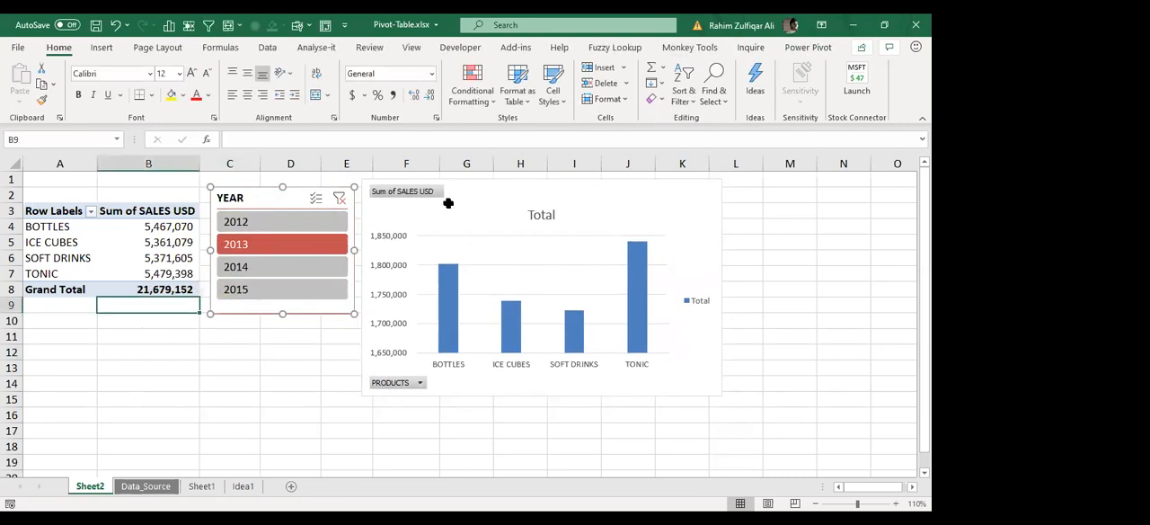
{"action": "left_click", "coordinate": [459, 189]}
{"action": "key", "text": "Delete"}
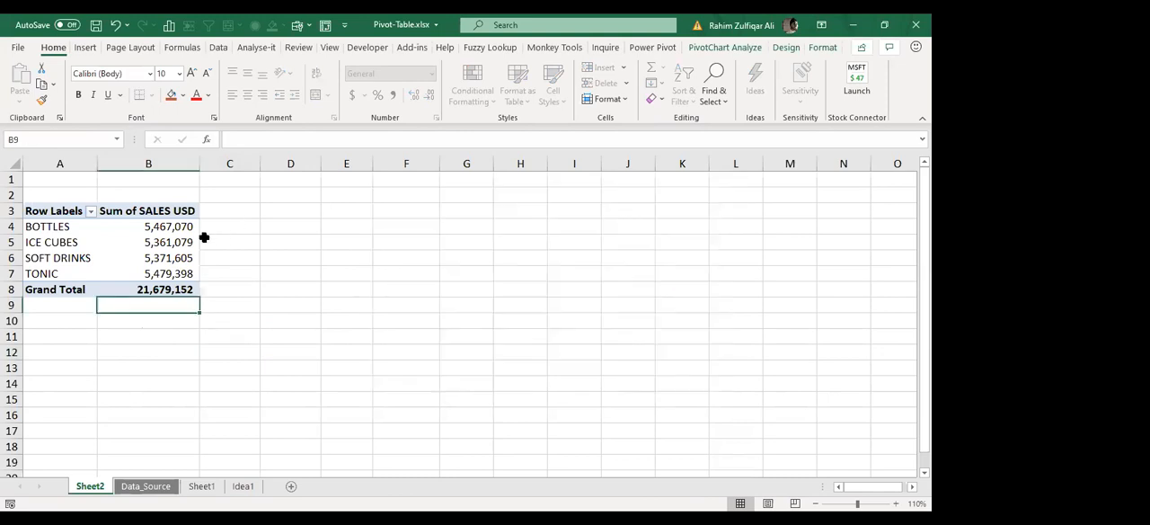
Step: Examine the sales sum of each product in the pivot table
{"action": "left_click", "coordinate": [184, 236]}
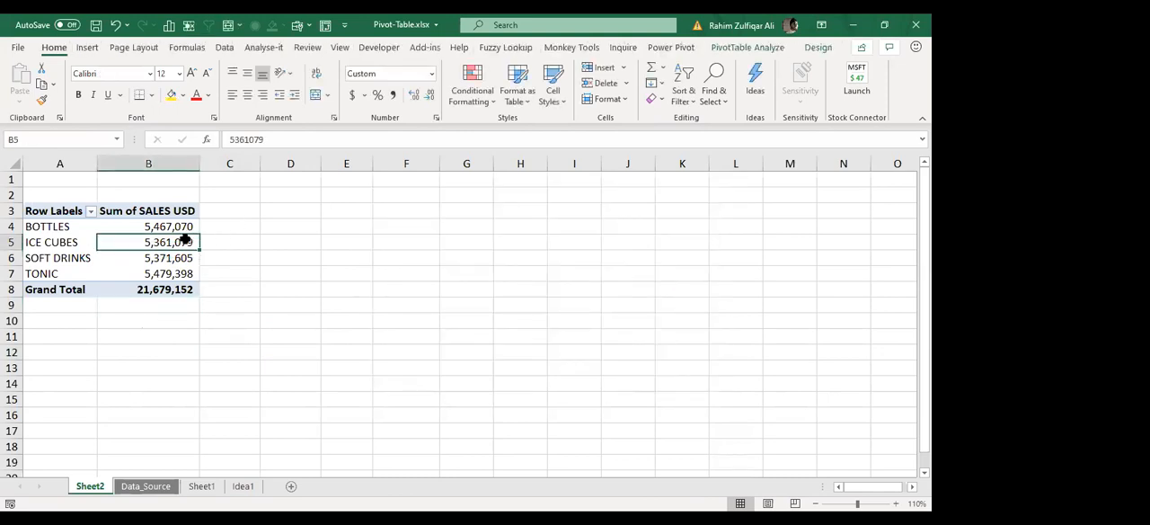
{"action": "right_click", "coordinate": [117, 242]}
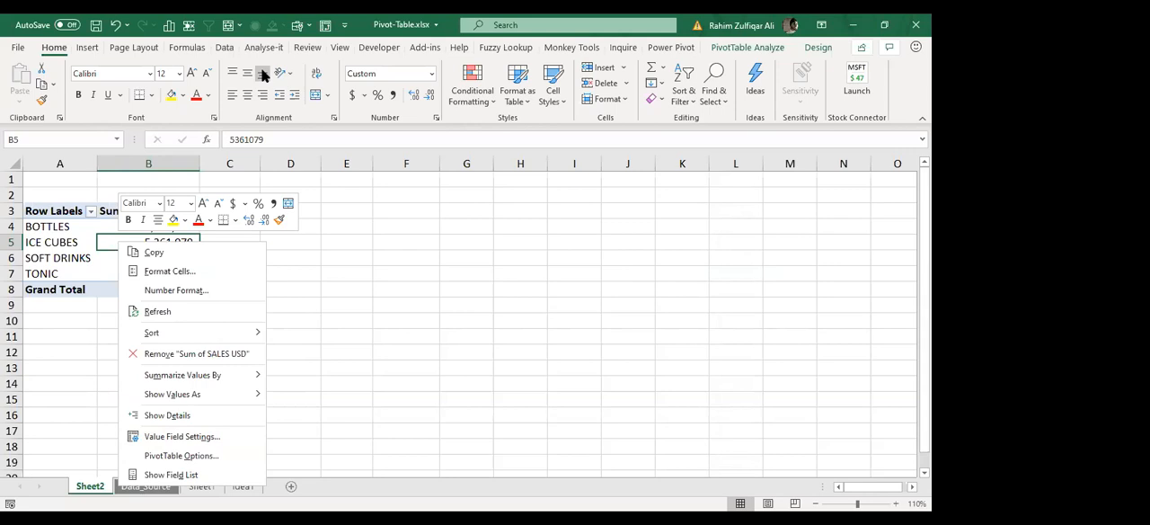
{"action": "left_click", "coordinate": [171, 251]}
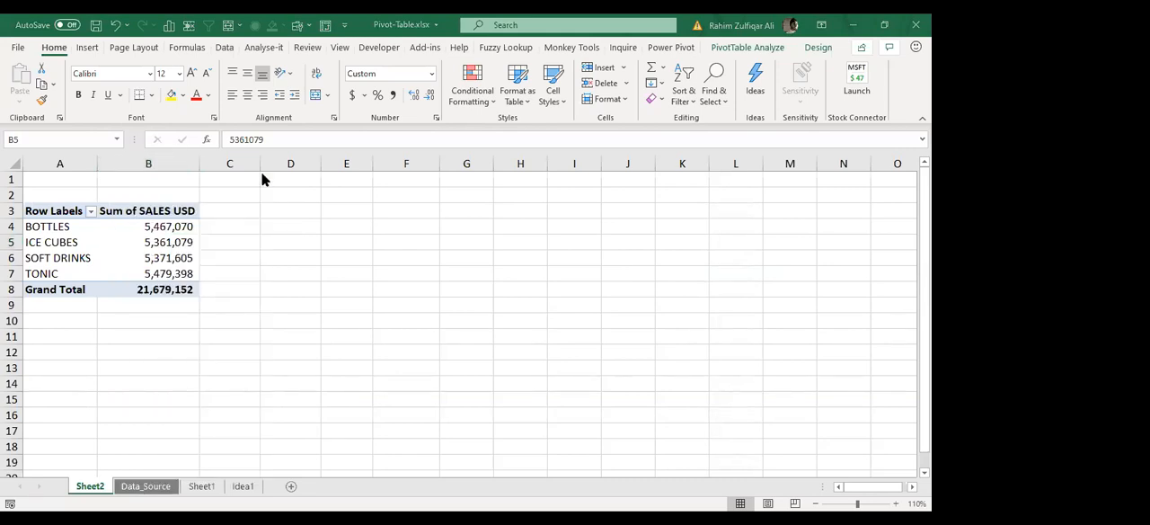
{"action": "left_click", "coordinate": [176, 228]}
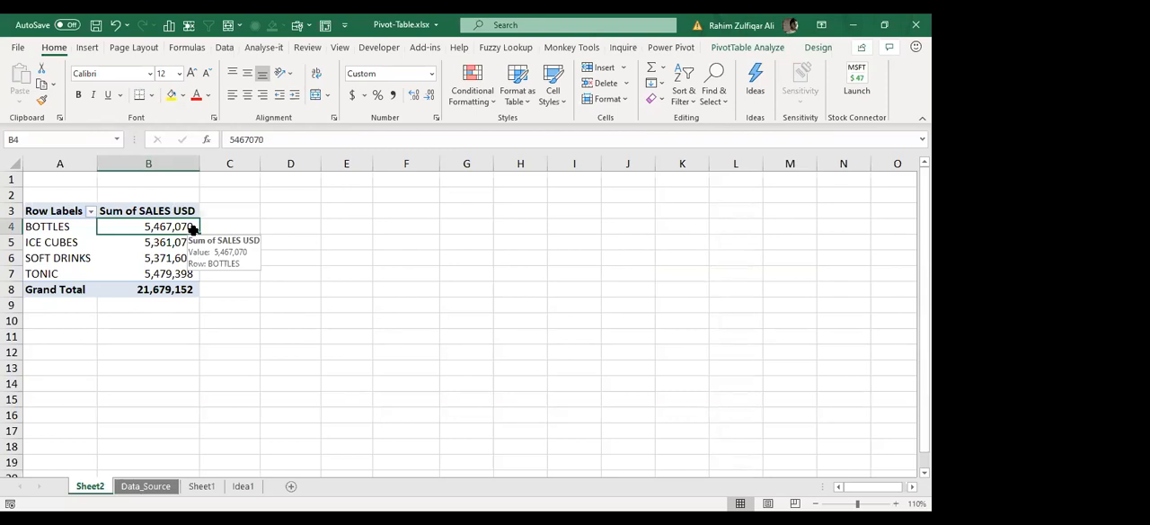
{"action": "left_click", "coordinate": [171, 245]}
{"action": "left_click", "coordinate": [166, 273]}
{"action": "left_click", "coordinate": [167, 257]}
{"action": "left_click", "coordinate": [164, 225]}
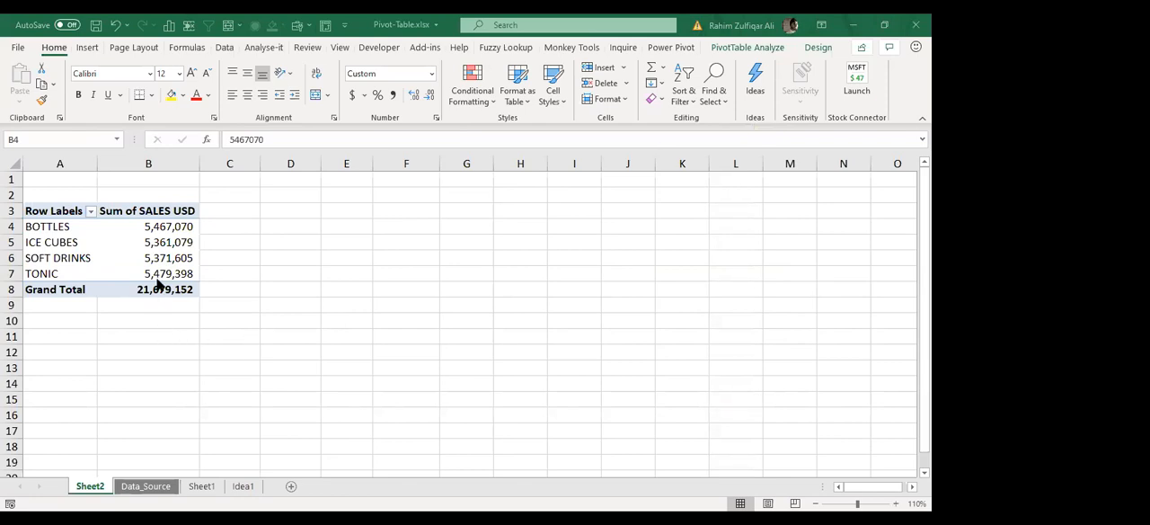
{"action": "left_click", "coordinate": [140, 236]}
{"action": "left_click", "coordinate": [144, 224]}
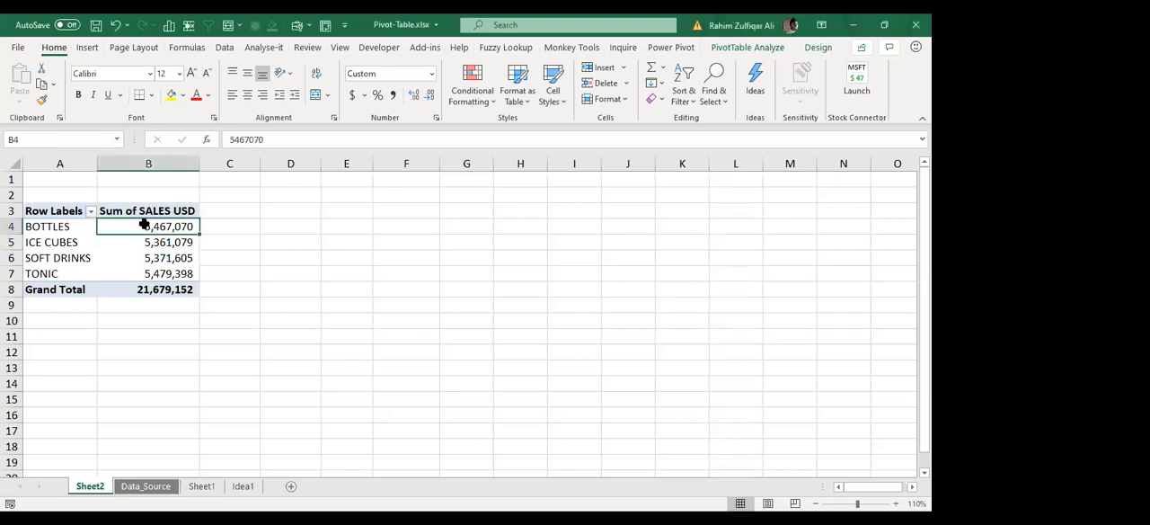
{"action": "left_click", "coordinate": [91, 244]}
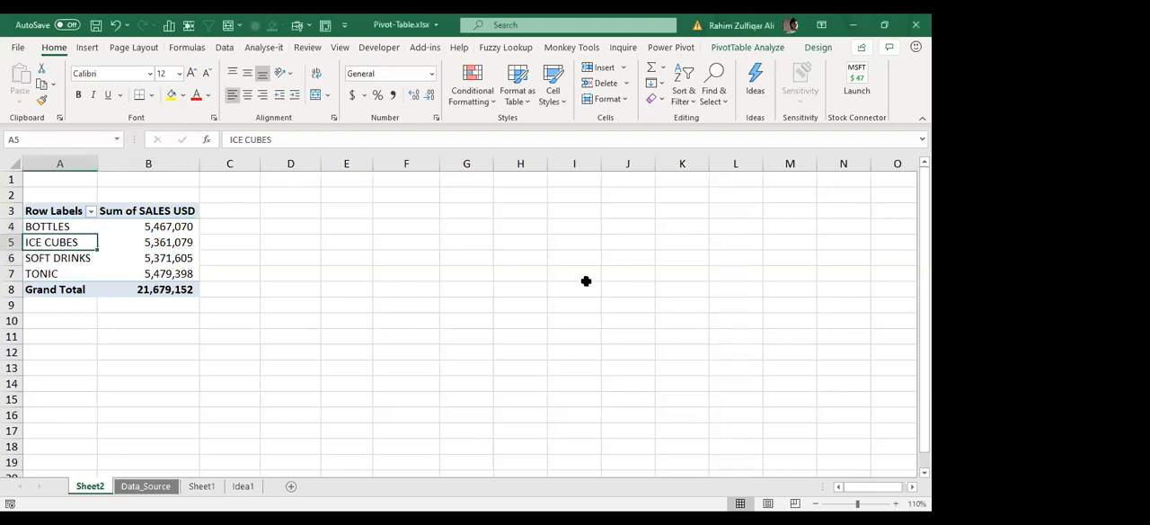
Step: Show the pivot table's field list and replace PRODUCTS with MONTH in the rows
{"action": "right_click", "coordinate": [134, 248]}
{"action": "left_click", "coordinate": [206, 485]}
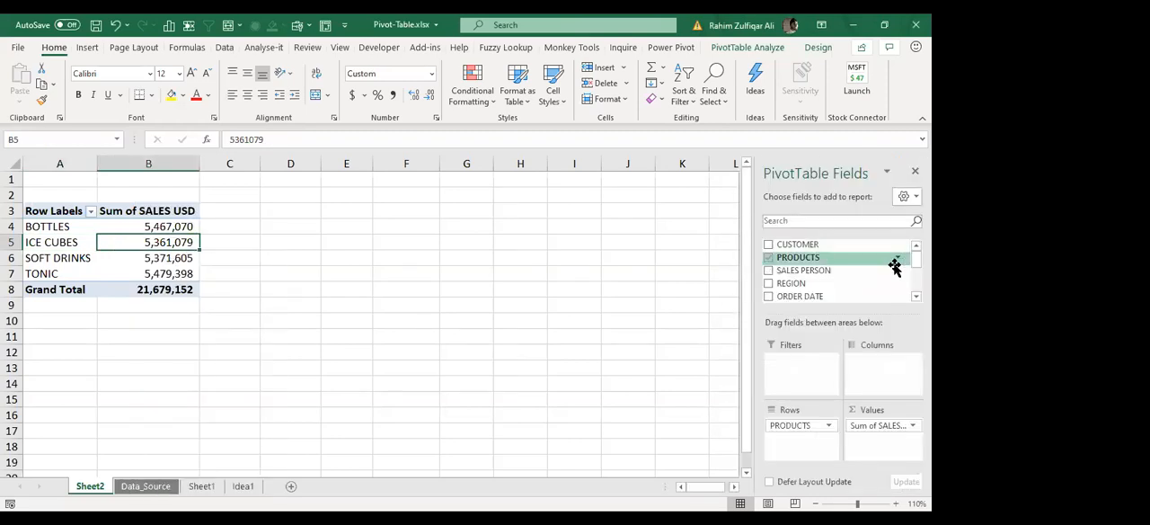
{"action": "left_click", "coordinate": [769, 257]}
{"action": "scroll", "coordinate": [836, 270], "scroll_direction": "down", "scroll_amount": 5}
{"action": "scroll", "coordinate": [836, 270], "scroll_direction": "up", "scroll_amount": 1}
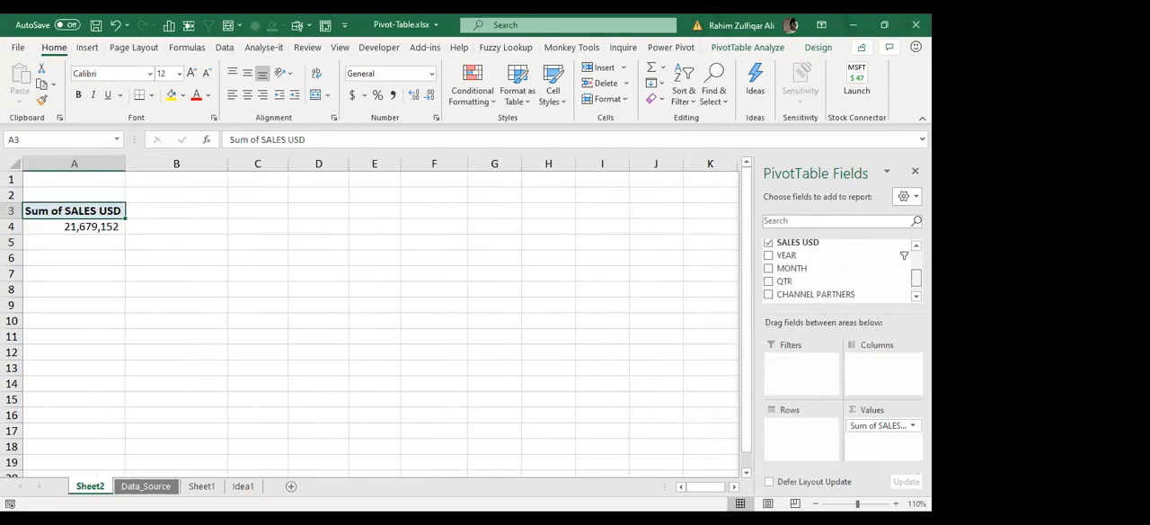
{"action": "left_click_drag", "start_coordinate": [844, 268], "coordinate": [820, 438]}
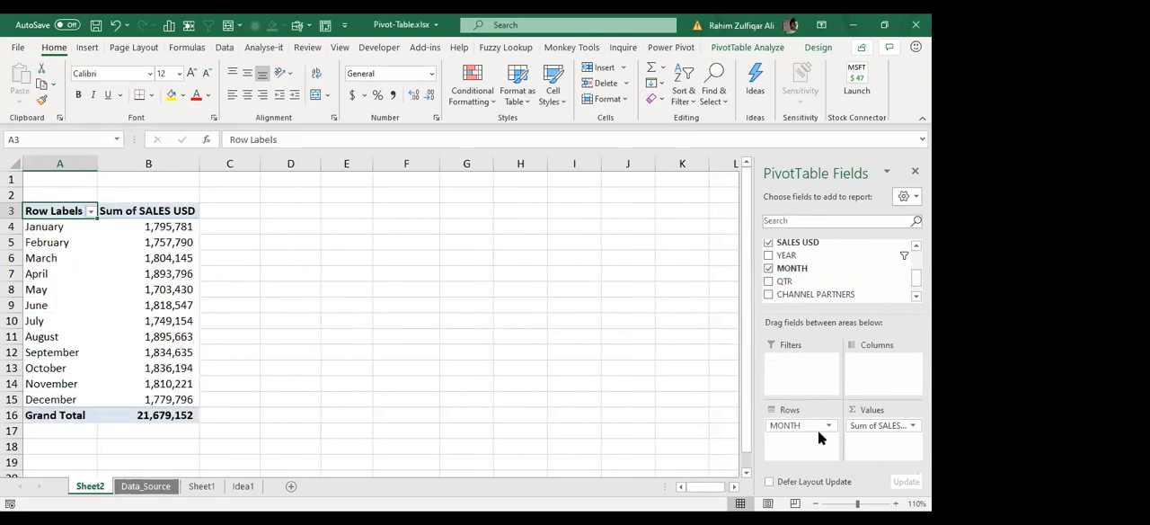
Step: Replace MONTH with ORDER DATE in the rows and undo the automatic grouping so individual dates are listed
{"action": "left_click_drag", "start_coordinate": [791, 427], "coordinate": [834, 439]}
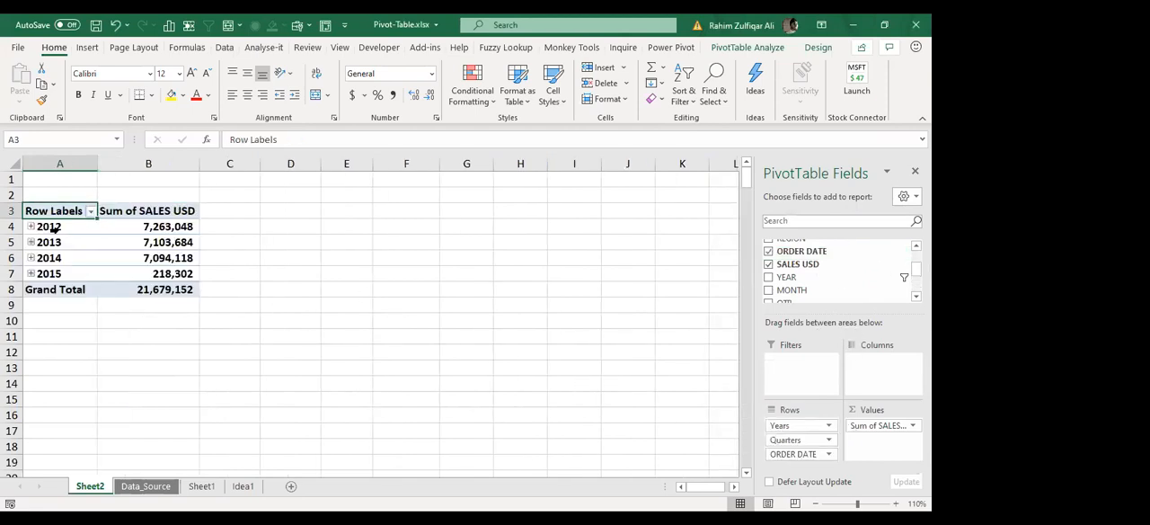
{"action": "left_click", "coordinate": [54, 230]}
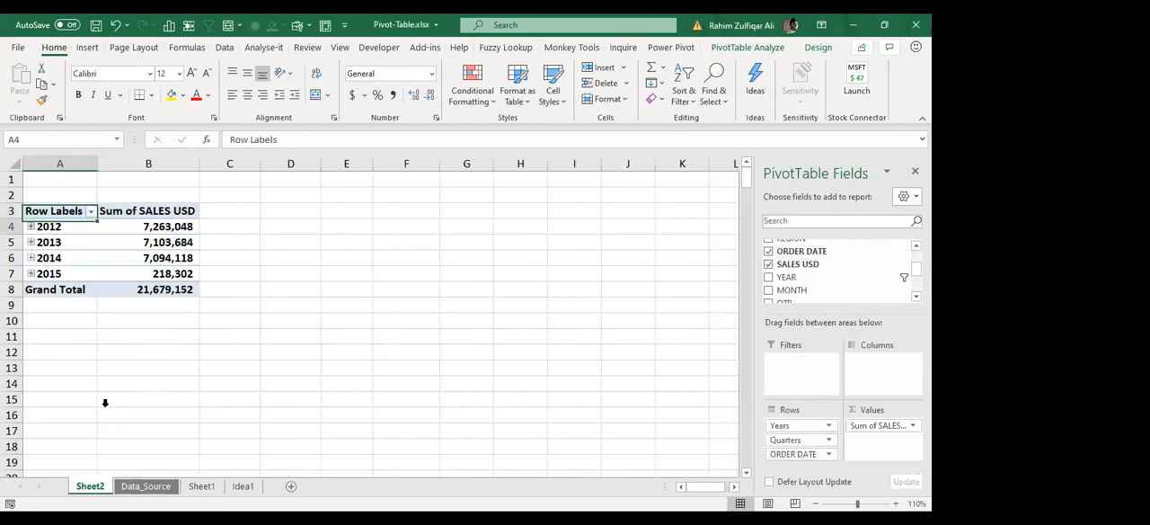
{"action": "key", "text": "ctrl+z"}
{"action": "left_click", "coordinate": [167, 244]}
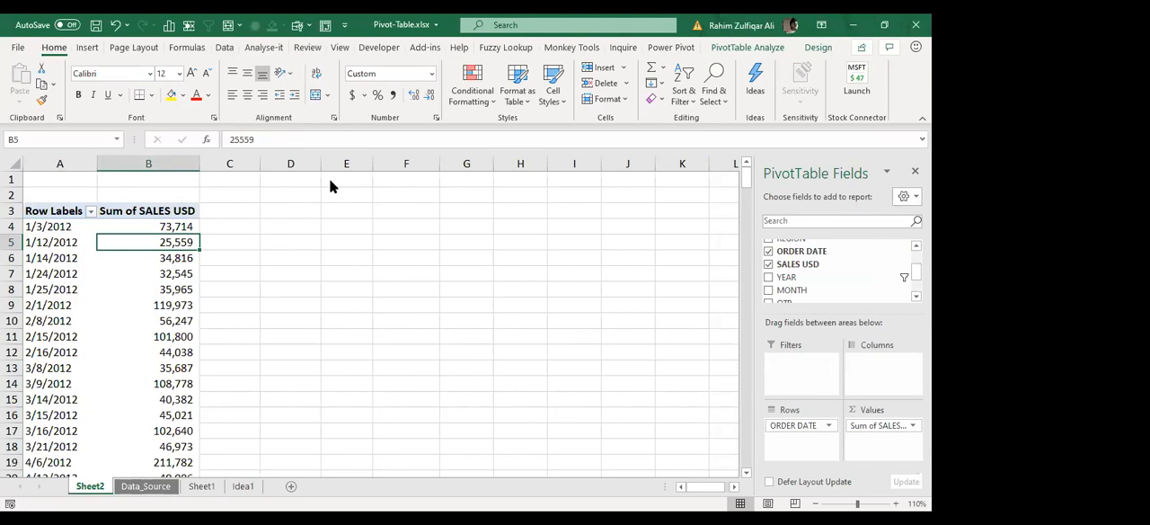
Step: Examine the individual order dates and their sales sums at 150% zoom
{"action": "key", "text": "Up"}
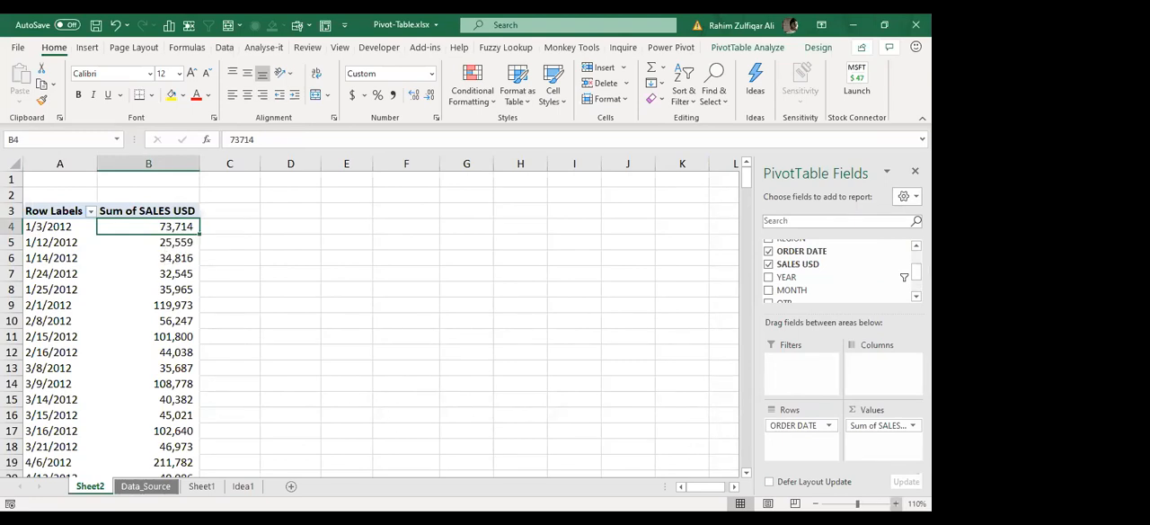
{"action": "left_click", "coordinate": [746, 161]}
{"action": "double_click", "coordinate": [746, 160]}
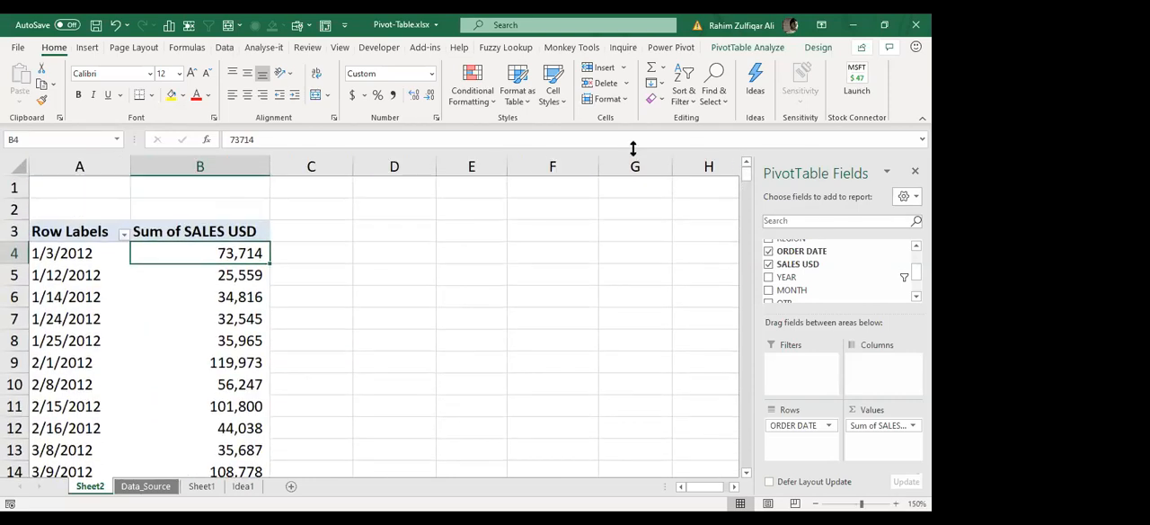
{"action": "left_click", "coordinate": [106, 256]}
{"action": "left_click", "coordinate": [186, 264]}
{"action": "left_click_drag", "start_coordinate": [84, 265], "coordinate": [86, 469]}
{"action": "left_click", "coordinate": [75, 323]}
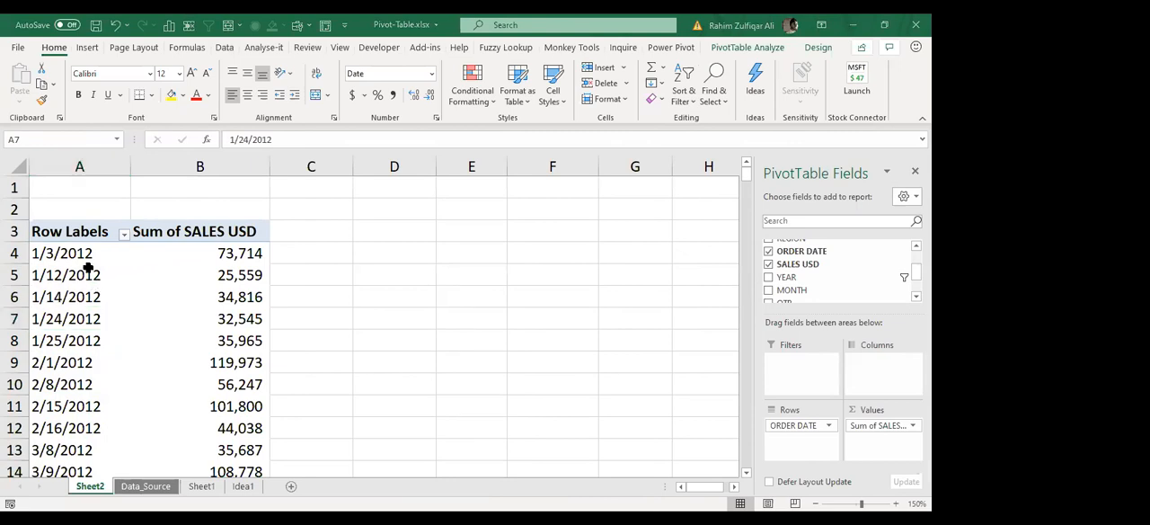
{"action": "left_click", "coordinate": [206, 267]}
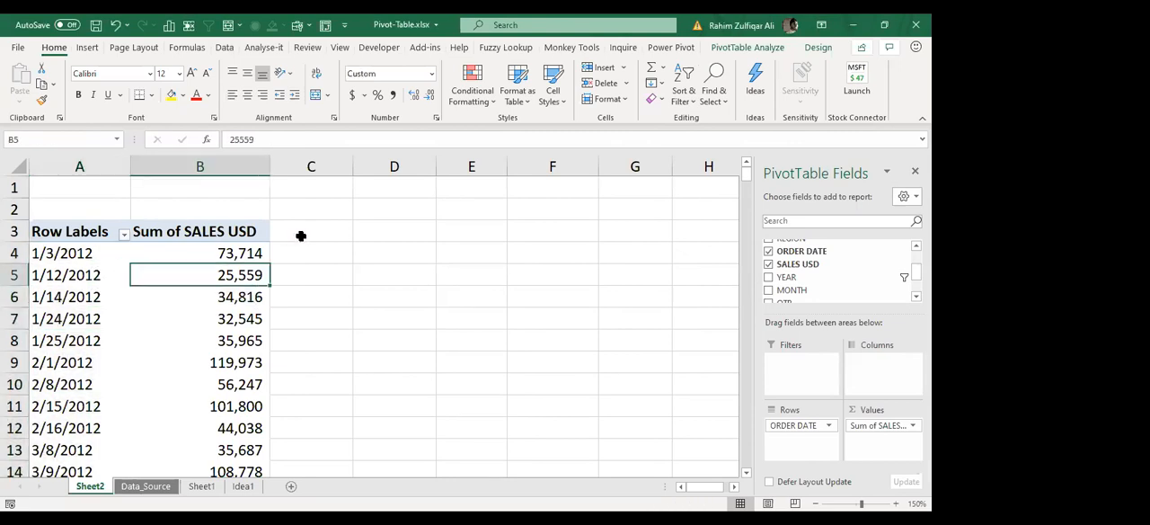
{"action": "key", "text": "Left"}
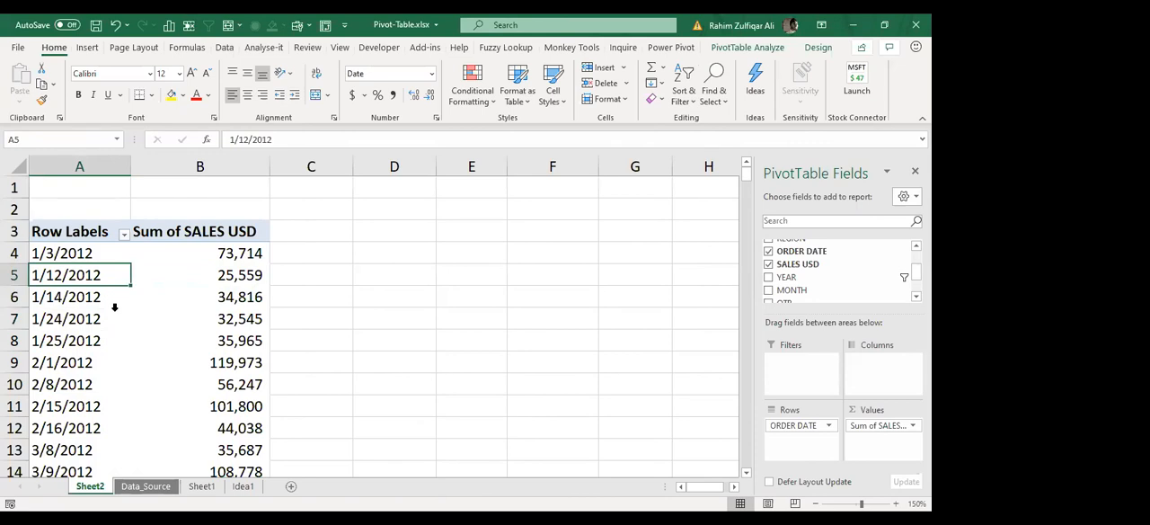
Step: Group the order dates in the pivot table's rows by Months only and reduce the sheet zoom to 130%
{"action": "left_click", "coordinate": [57, 320]}
{"action": "right_click", "coordinate": [59, 329]}
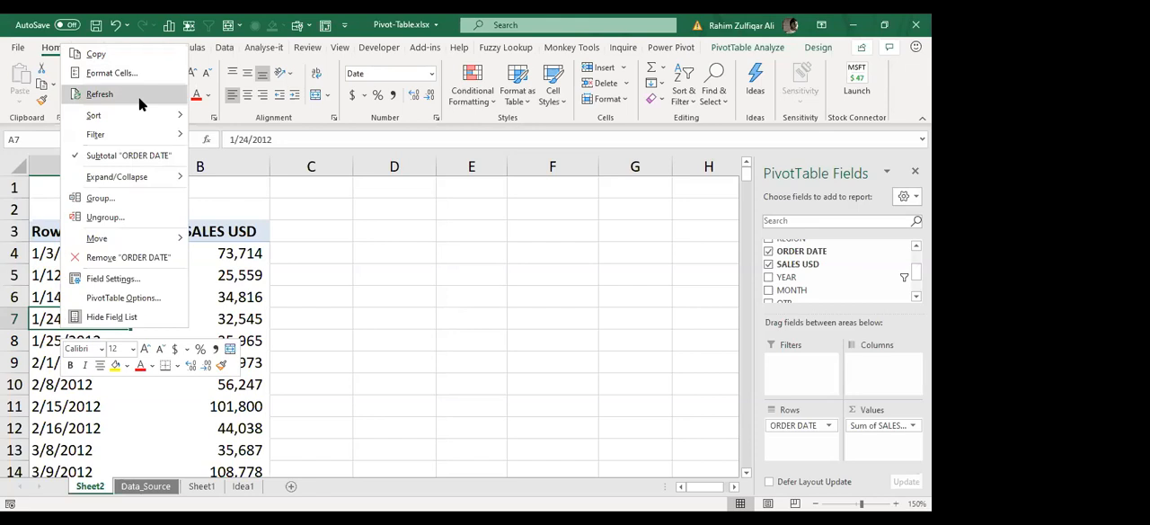
{"action": "left_click", "coordinate": [105, 199]}
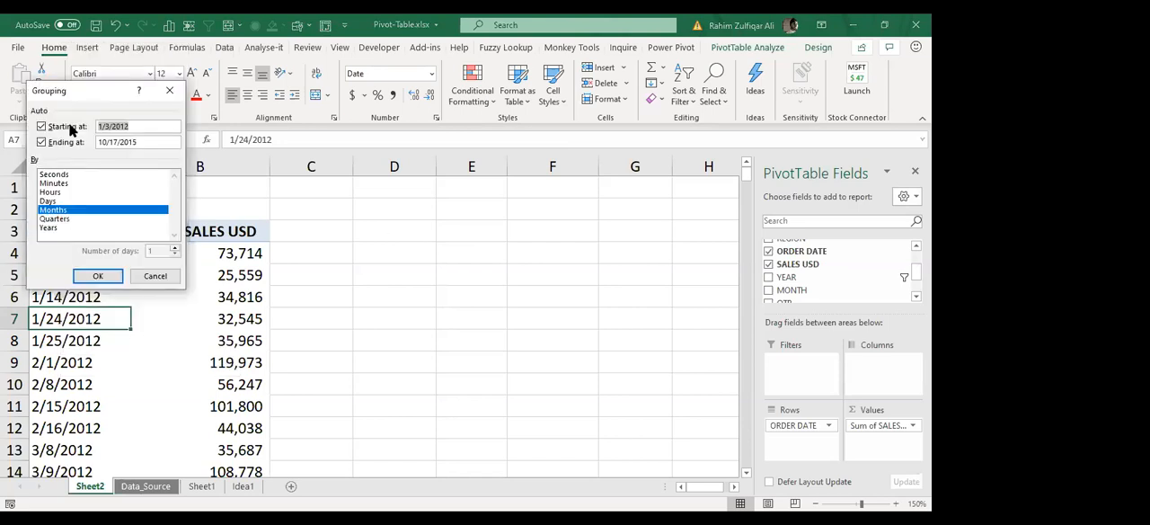
{"action": "left_click_drag", "start_coordinate": [74, 91], "coordinate": [382, 180]}
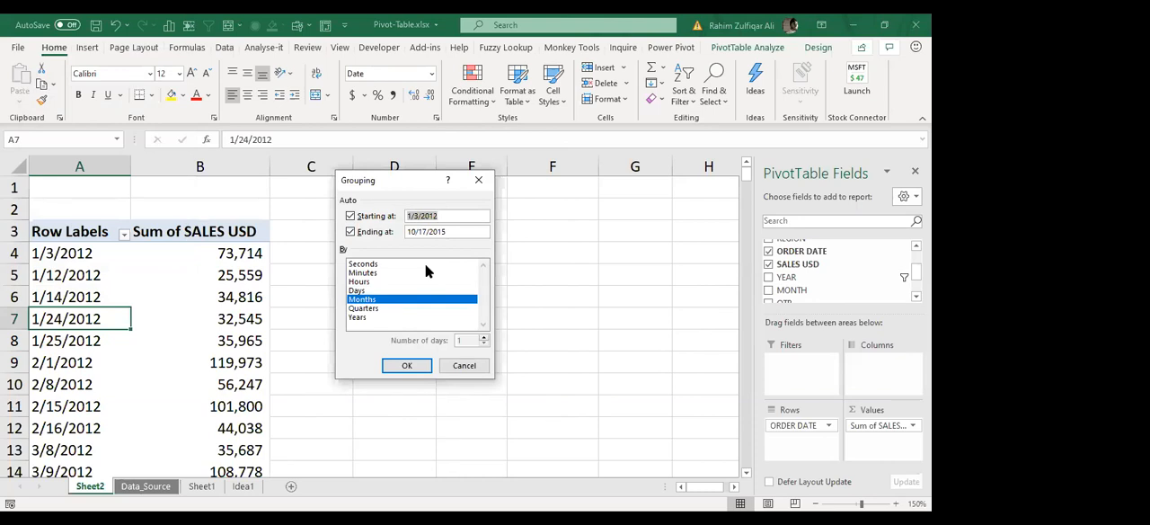
{"action": "left_click", "coordinate": [447, 172]}
{"action": "left_click", "coordinate": [370, 309]}
{"action": "left_click", "coordinate": [375, 301]}
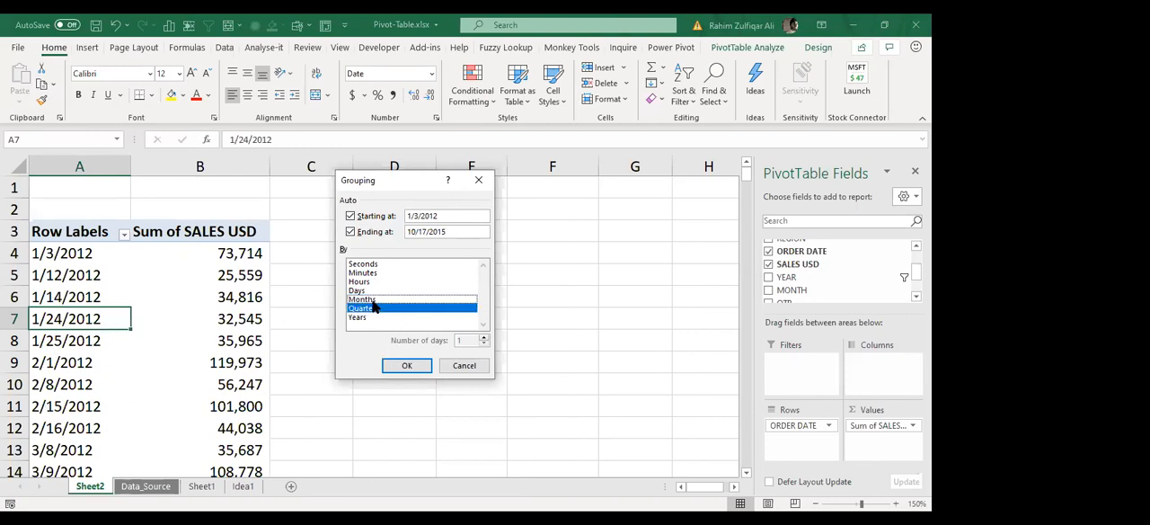
{"action": "left_click", "coordinate": [375, 301]}
{"action": "left_click", "coordinate": [375, 309]}
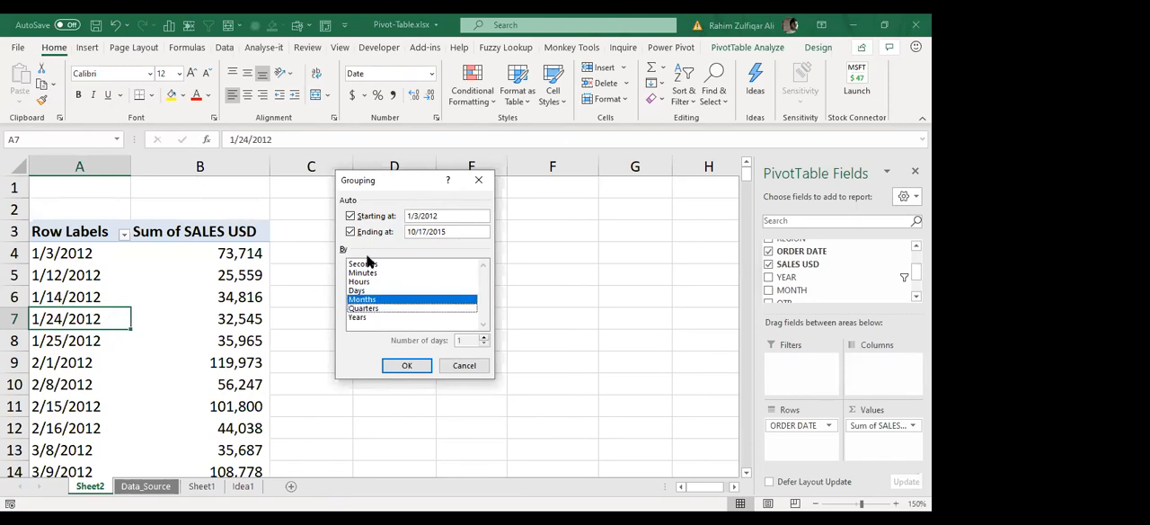
{"action": "left_click", "coordinate": [407, 366]}
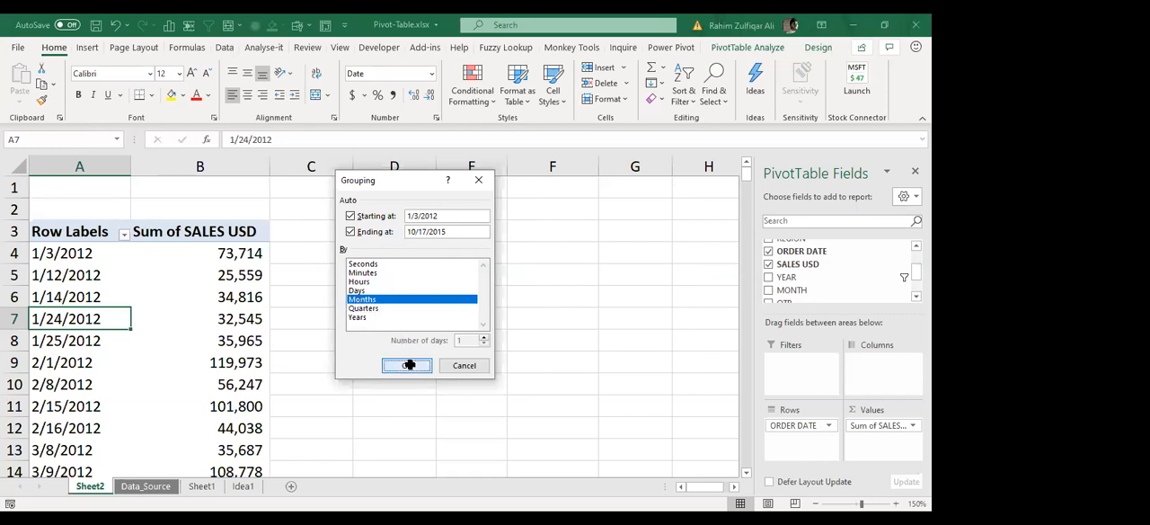
{"action": "left_click", "coordinate": [816, 505]}
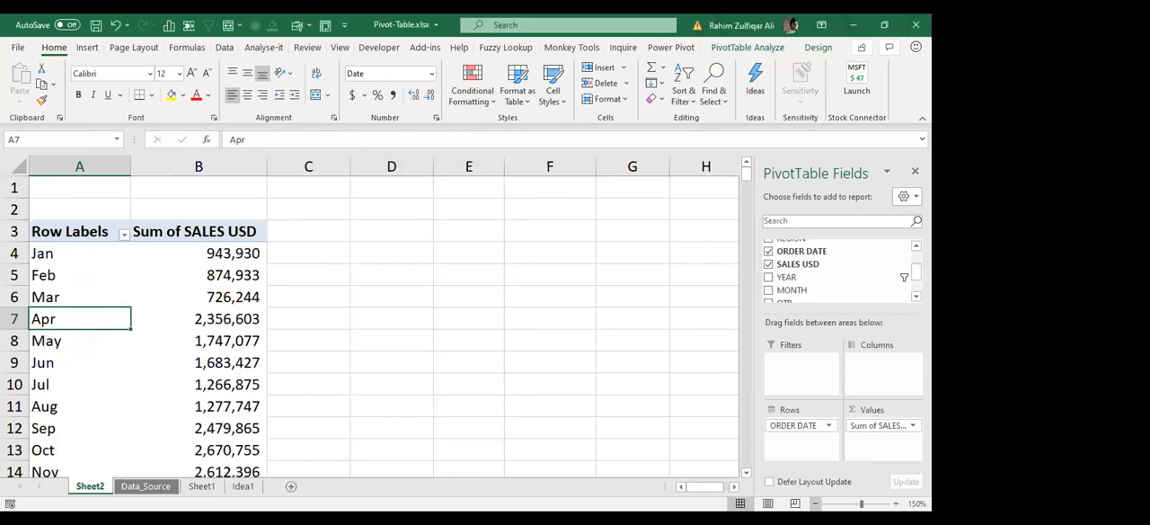
{"action": "left_click", "coordinate": [816, 504]}
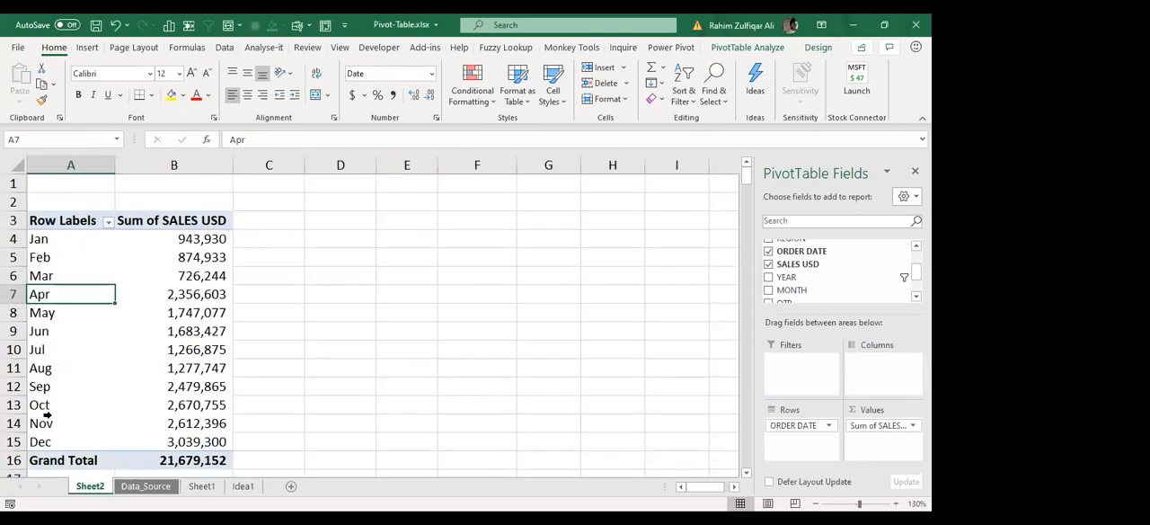
Step: Ungroup the monthly order dates in the pivot table's rows and regroup them by Months and Quarters
{"action": "left_click", "coordinate": [51, 312]}
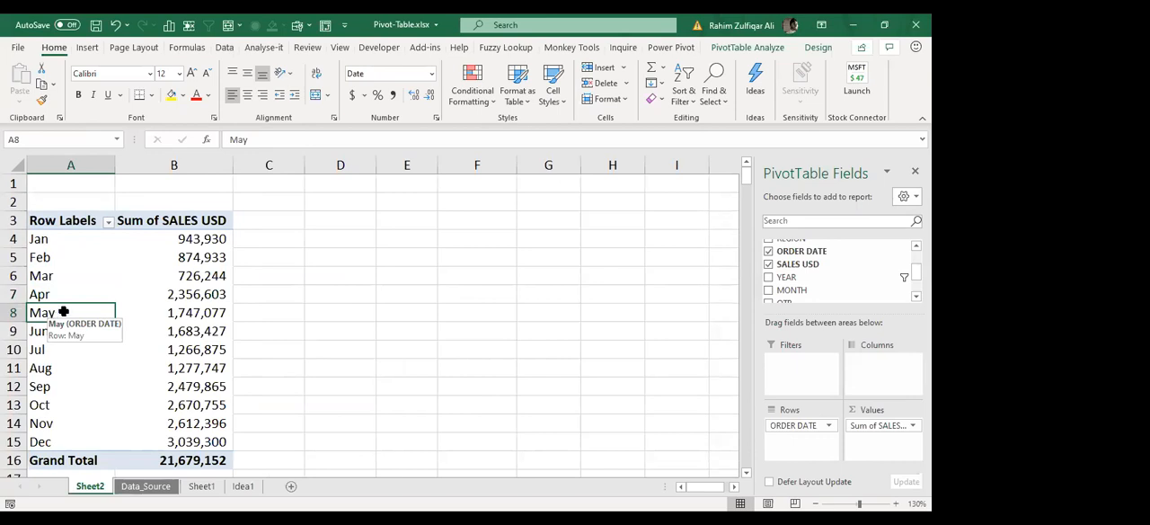
{"action": "right_click", "coordinate": [51, 312]}
{"action": "left_click", "coordinate": [95, 206]}
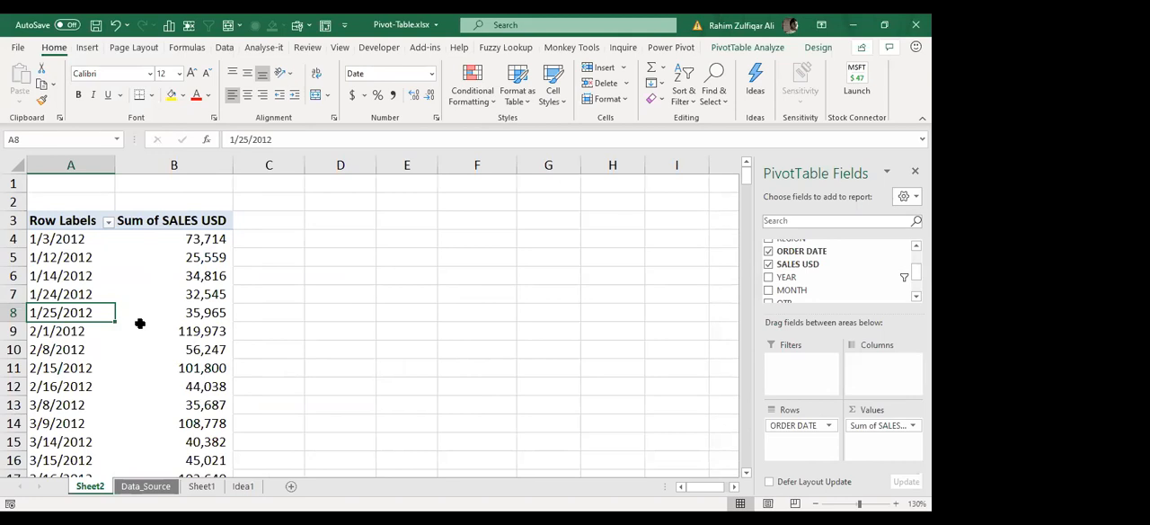
{"action": "right_click", "coordinate": [58, 294]}
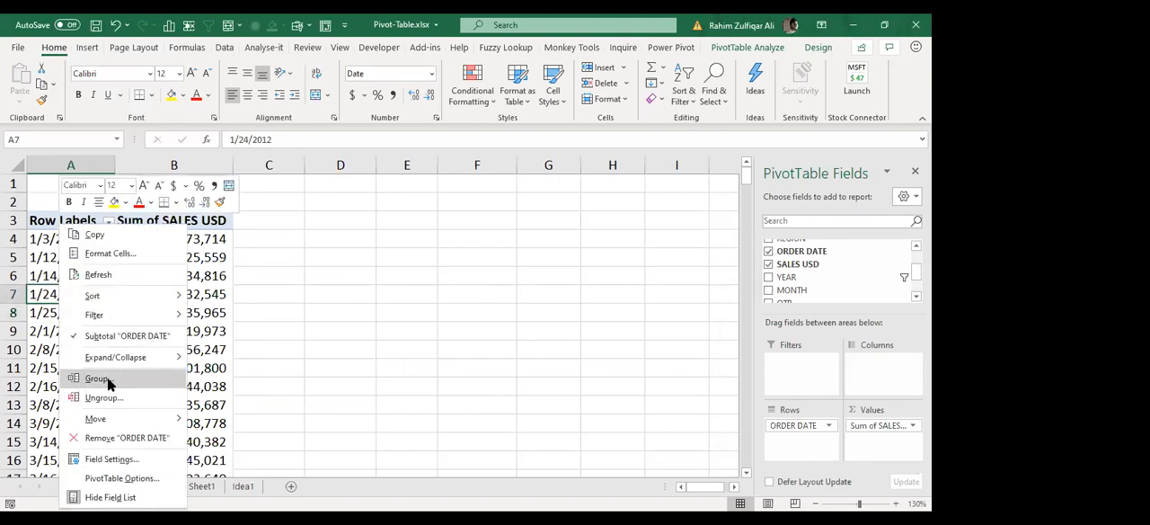
{"action": "left_click", "coordinate": [106, 381]}
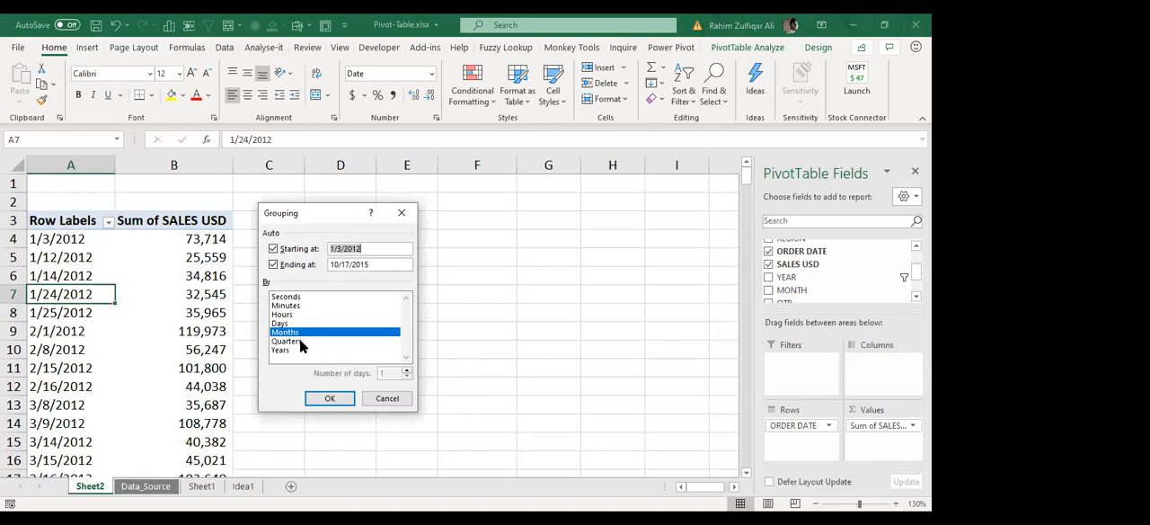
{"action": "left_click", "coordinate": [296, 343]}
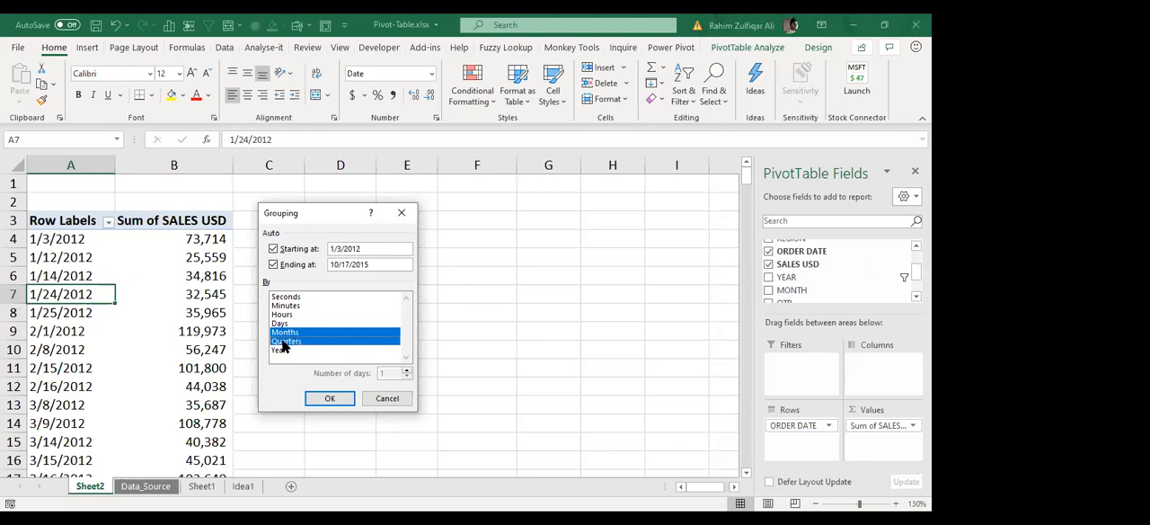
{"action": "left_click", "coordinate": [330, 398]}
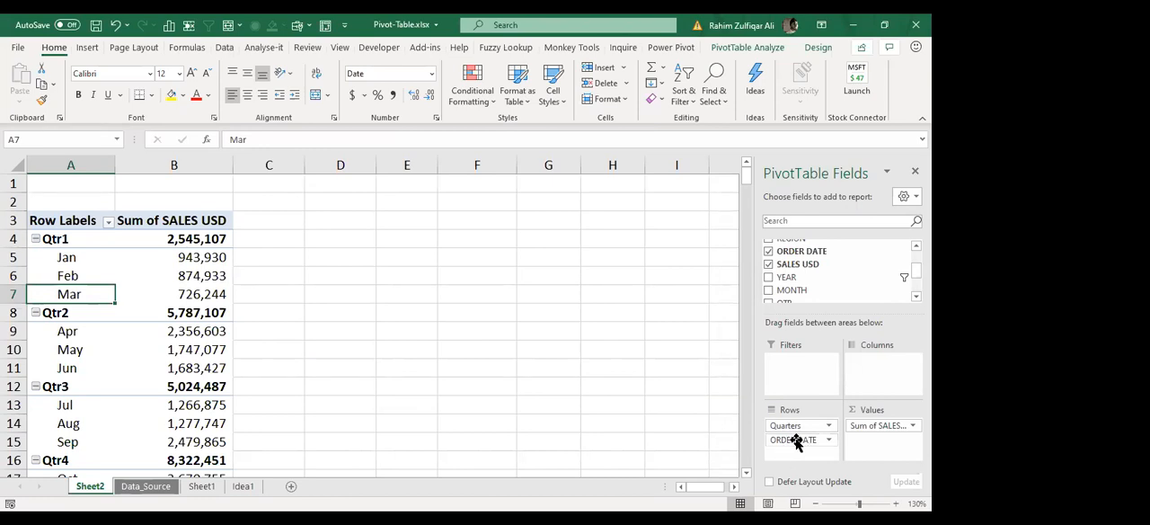
Step: Ungroup the order dates and replace ORDER DATE with MONTH in the pivot table's rows
{"action": "left_click", "coordinate": [91, 275]}
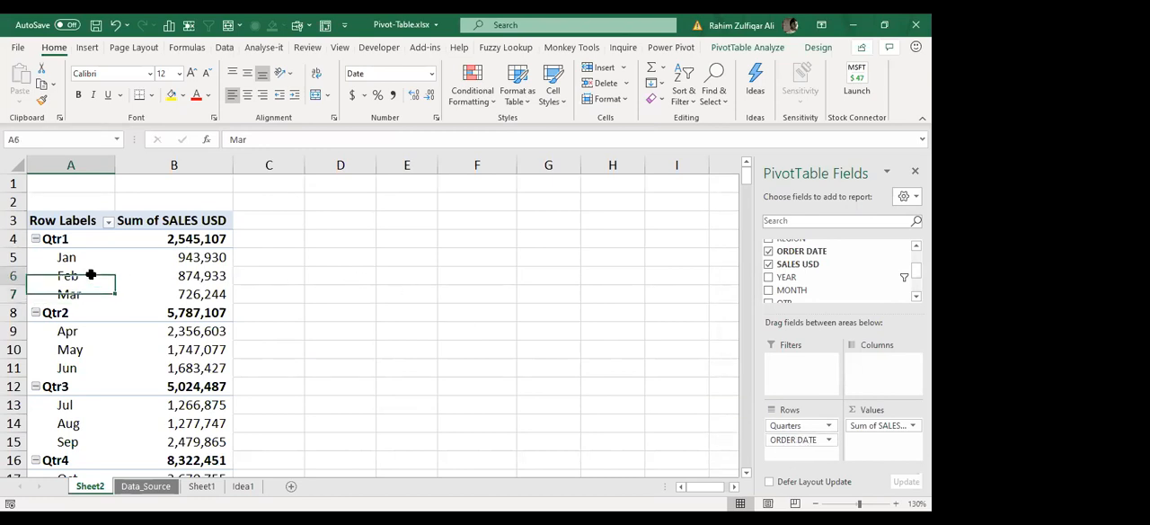
{"action": "right_click", "coordinate": [92, 275]}
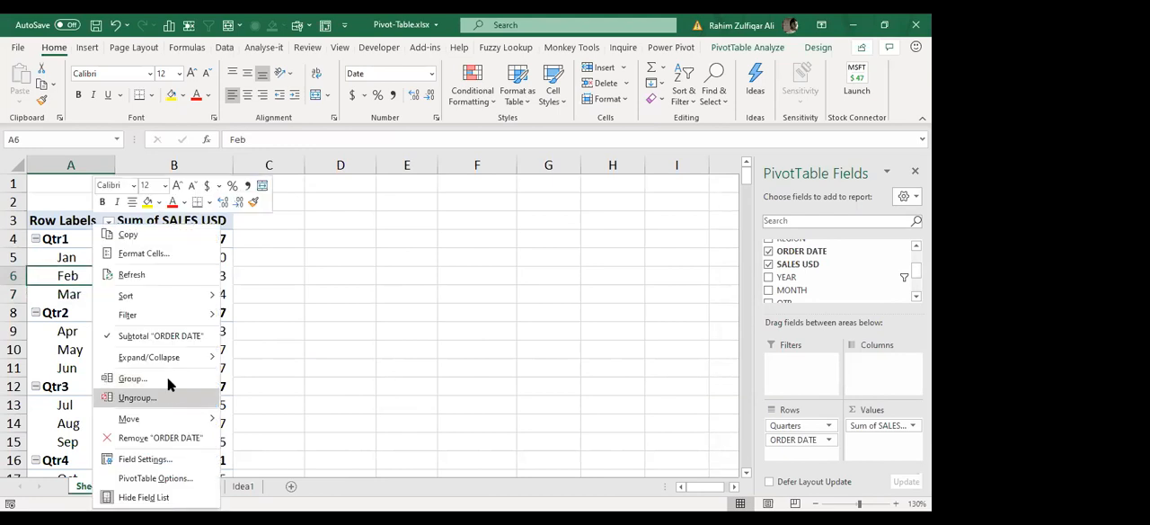
{"action": "left_click", "coordinate": [169, 388]}
{"action": "left_click_drag", "start_coordinate": [782, 425], "coordinate": [814, 438]}
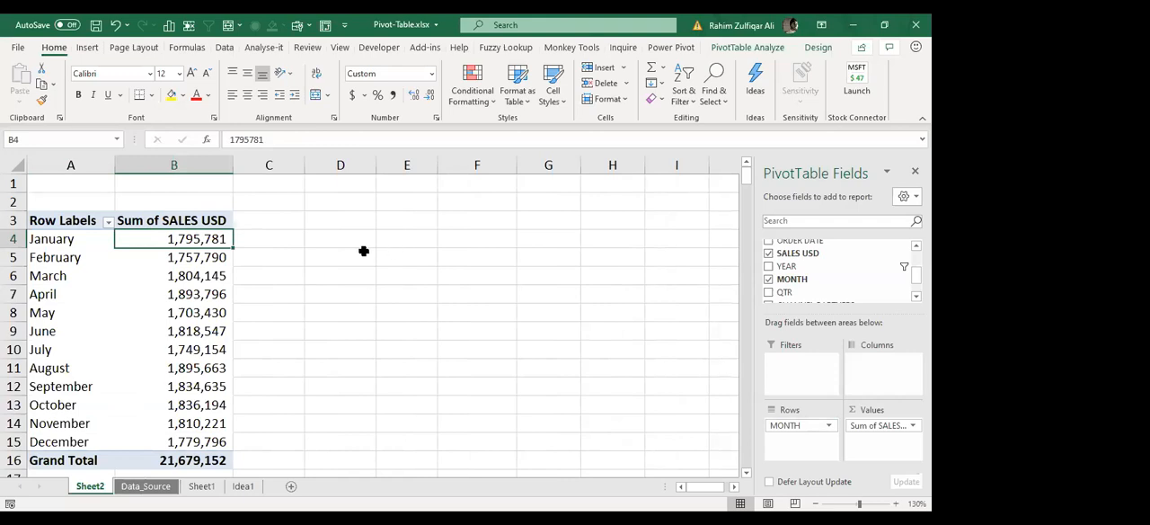
Step: Add SALES USD to the pivot table's values two more times so there are three sales columns
{"action": "left_click", "coordinate": [174, 263]}
{"action": "left_click", "coordinate": [175, 294]}
{"action": "left_click", "coordinate": [175, 331]}
{"action": "left_click", "coordinate": [202, 276]}
{"action": "left_click", "coordinate": [231, 238]}
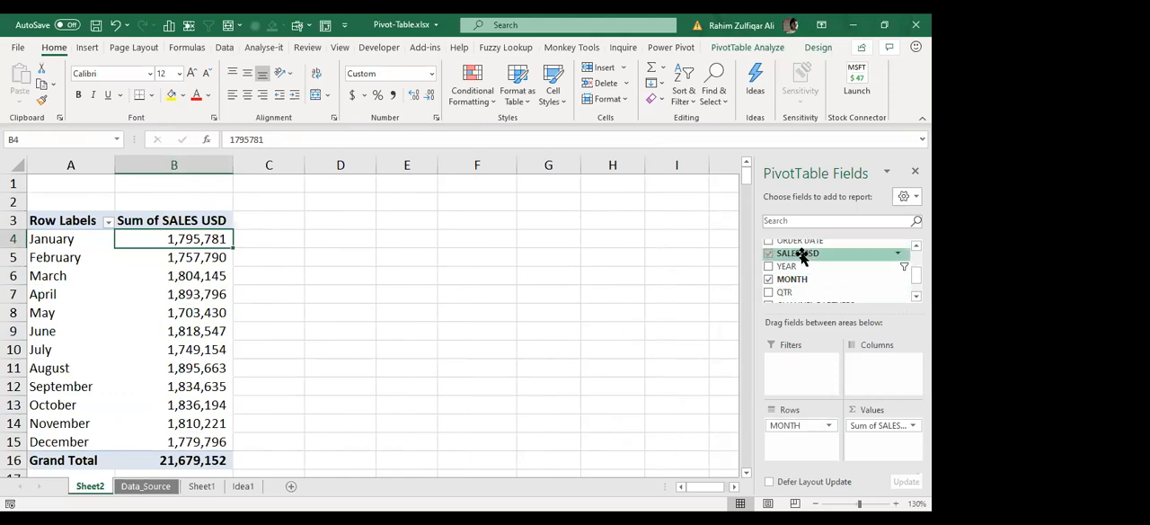
{"action": "mouse_move", "coordinate": [796, 254]}
{"action": "left_mouse_down"}
{"action": "mouse_move", "coordinate": [854, 330]}
{"action": "mouse_move", "coordinate": [886, 406]}
{"action": "mouse_move", "coordinate": [891, 444]}
{"action": "mouse_move", "coordinate": [882, 449]}
{"action": "left_mouse_up"}
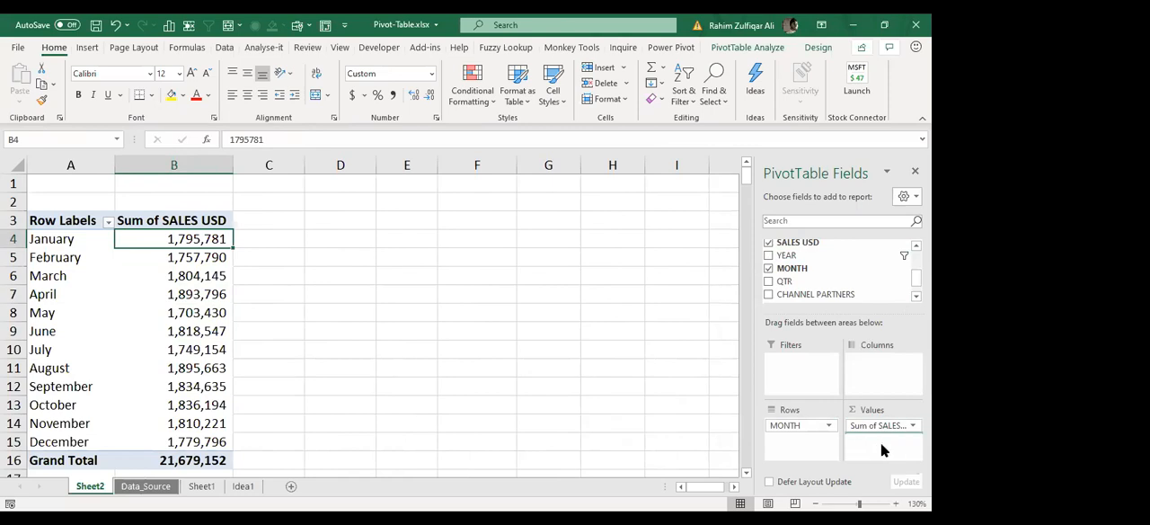
{"action": "left_click_drag", "start_coordinate": [316, 248], "coordinate": [317, 460]}
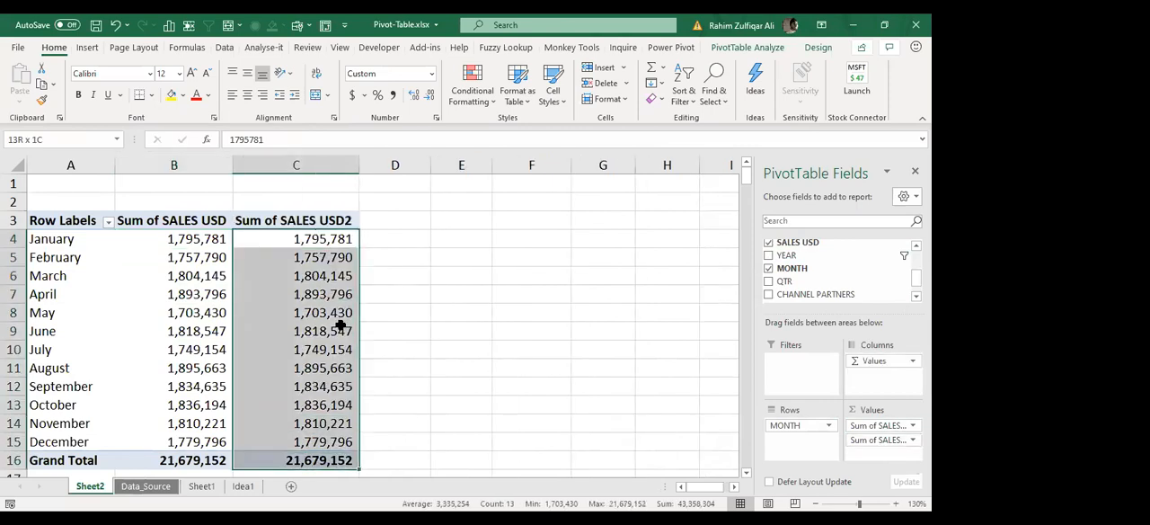
{"action": "left_click", "coordinate": [323, 277]}
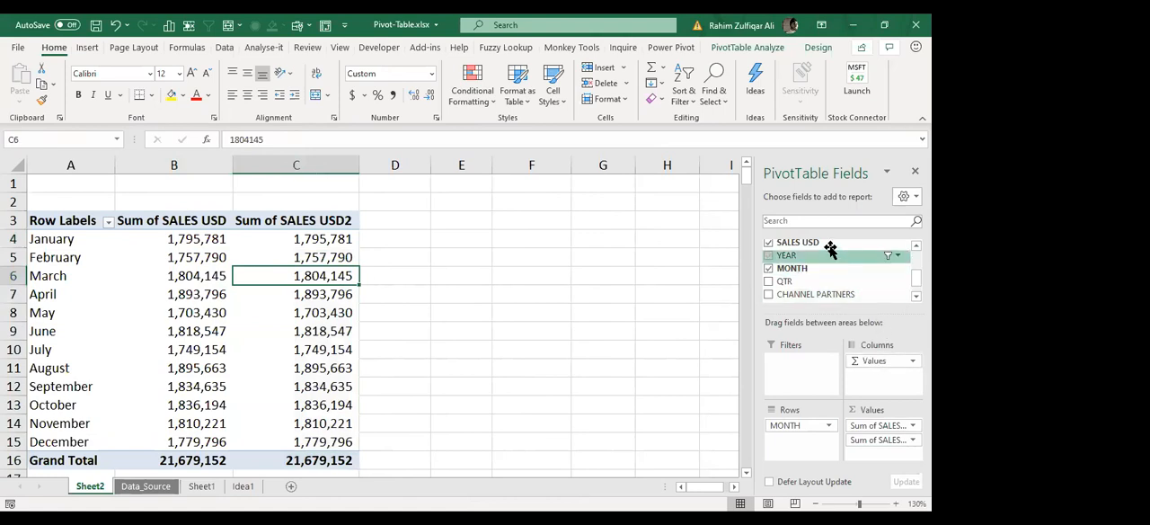
{"action": "mouse_move", "coordinate": [827, 247]}
{"action": "left_mouse_down"}
{"action": "mouse_move", "coordinate": [890, 352]}
{"action": "mouse_move", "coordinate": [903, 465]}
{"action": "left_mouse_up"}
{"action": "left_click", "coordinate": [445, 261]}
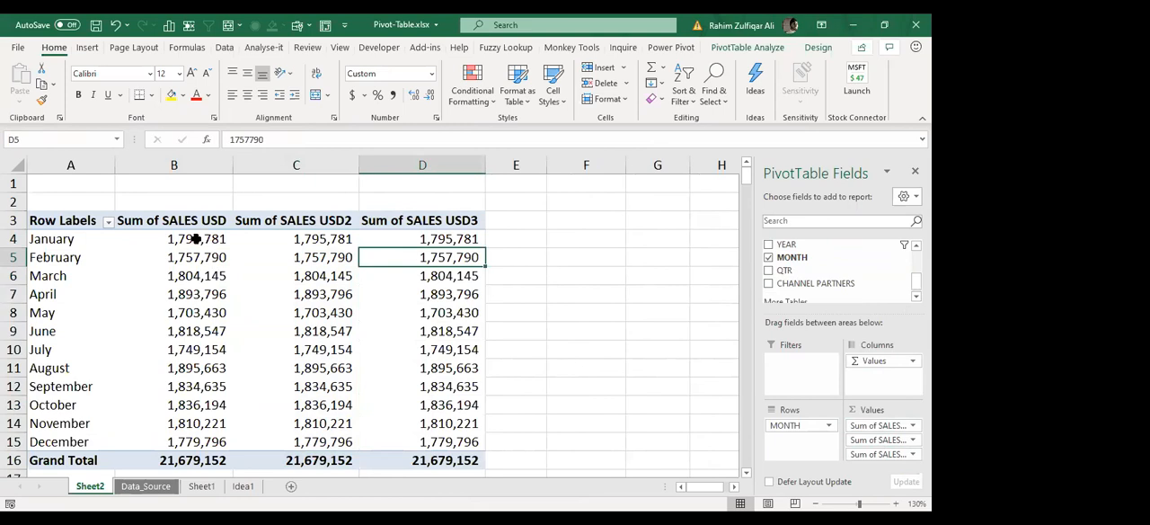
Step: Compare the monthly figures across the three SALES USD columns of the pivot table
{"action": "left_click_drag", "start_coordinate": [196, 238], "coordinate": [197, 368]}
{"action": "left_click_drag", "start_coordinate": [329, 236], "coordinate": [323, 367]}
{"action": "left_click_drag", "start_coordinate": [450, 239], "coordinate": [454, 387]}
{"action": "left_click_drag", "start_coordinate": [326, 244], "coordinate": [346, 352]}
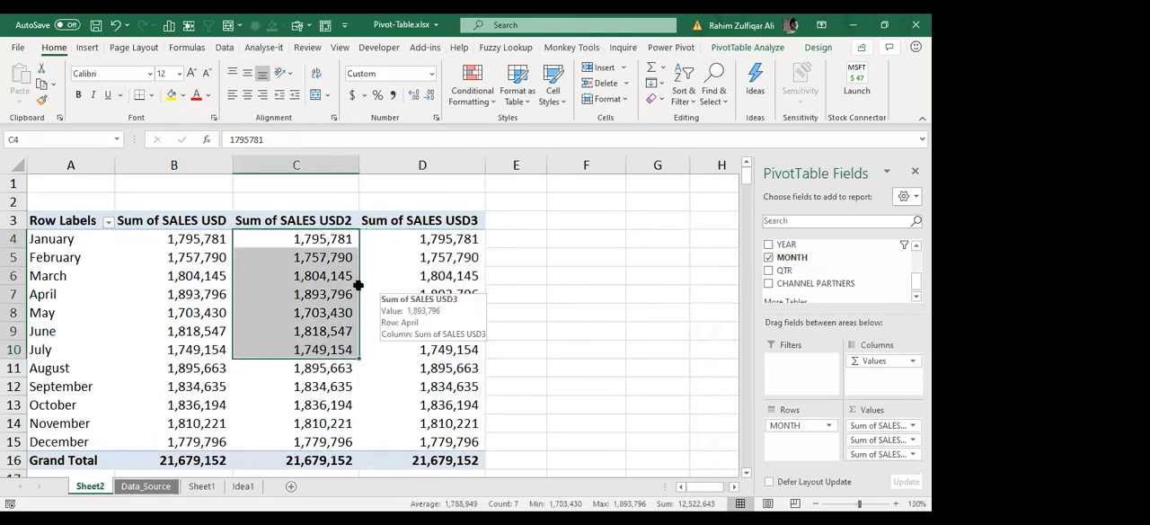
{"action": "left_click", "coordinate": [289, 275]}
{"action": "left_click", "coordinate": [183, 241]}
{"action": "left_click_drag", "start_coordinate": [179, 350], "coordinate": [174, 441]}
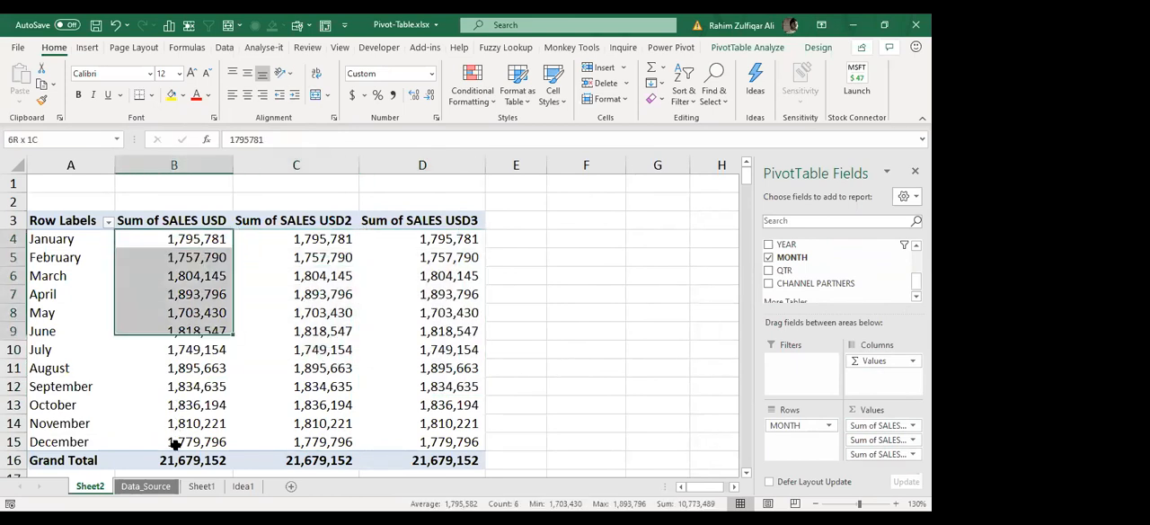
{"action": "left_click_drag", "start_coordinate": [182, 242], "coordinate": [182, 257]}
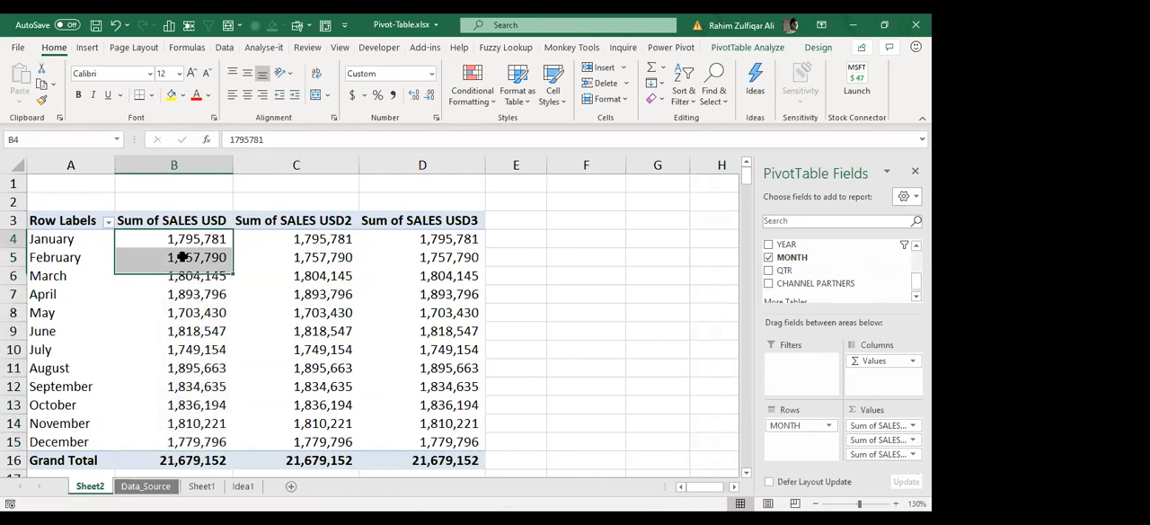
{"action": "left_click", "coordinate": [182, 258]}
{"action": "left_click", "coordinate": [183, 296]}
{"action": "left_click", "coordinate": [182, 348]}
{"action": "left_click", "coordinate": [182, 388]}
{"action": "left_click", "coordinate": [182, 401]}
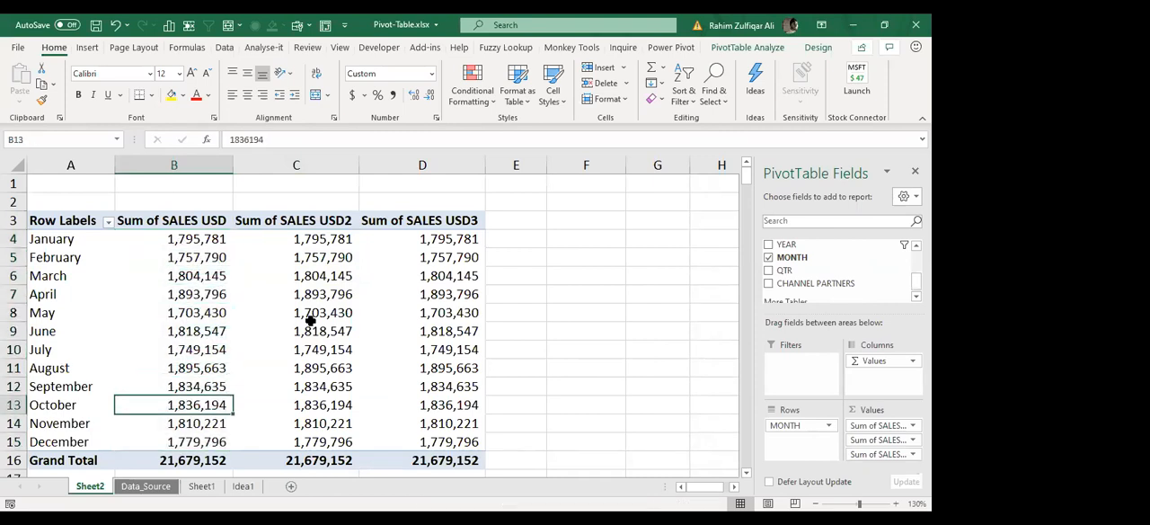
{"action": "left_click", "coordinate": [331, 268]}
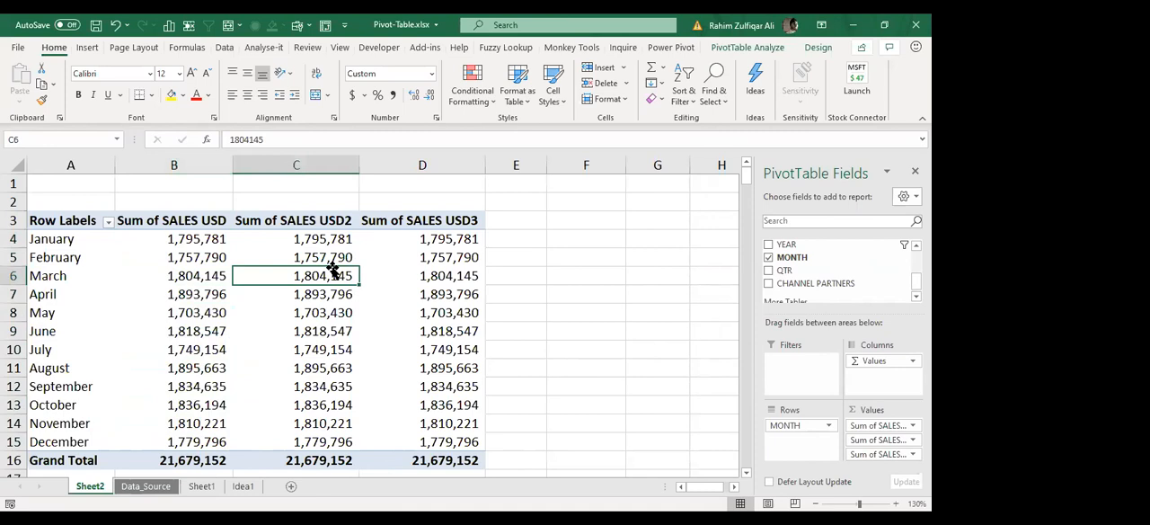
{"action": "left_click", "coordinate": [447, 269]}
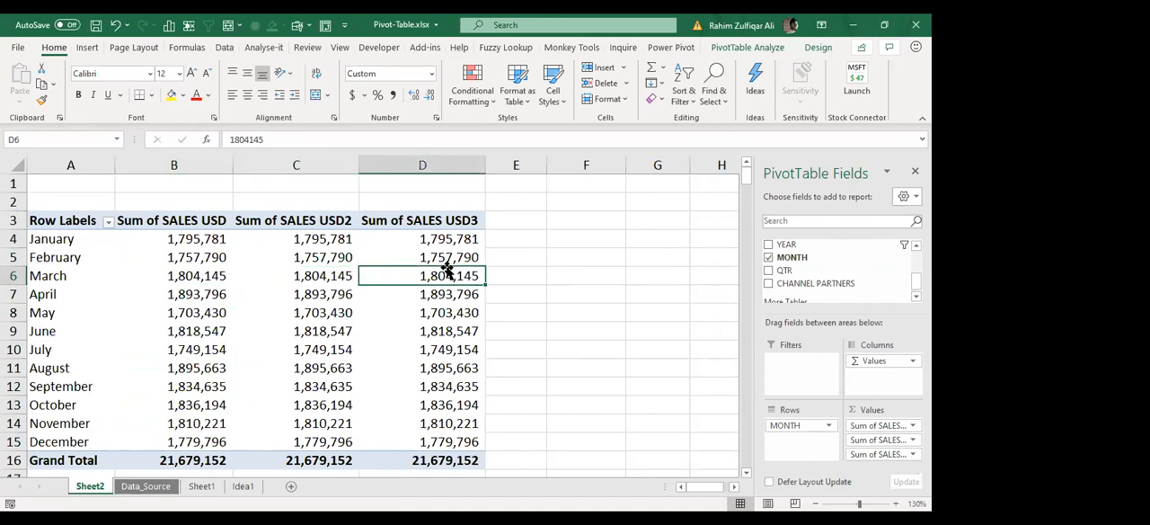
Step: Change the second SALES USD column's value field settings to summarise by Average
{"action": "left_click", "coordinate": [317, 269]}
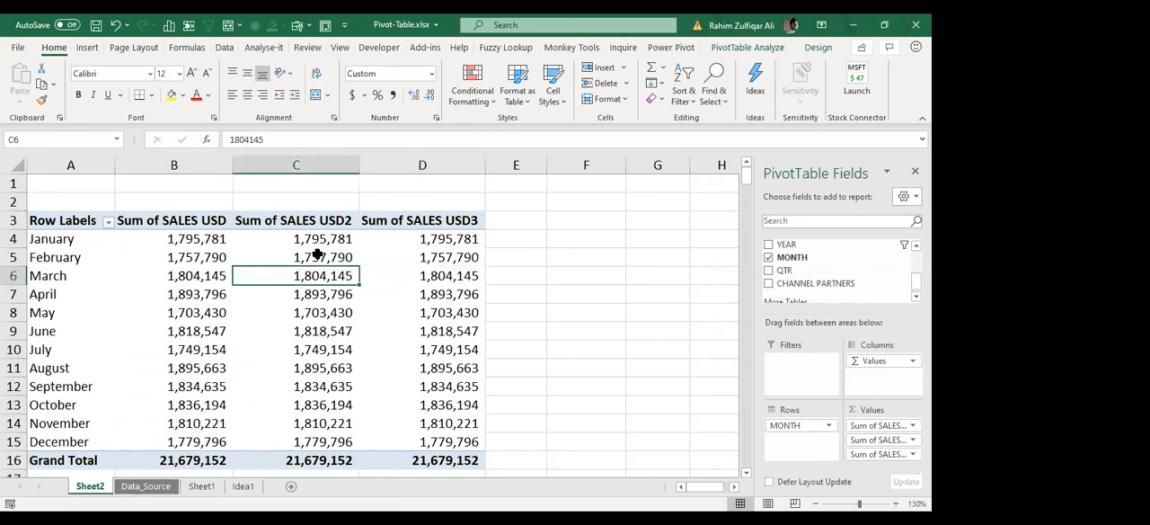
{"action": "left_click_drag", "start_coordinate": [314, 239], "coordinate": [315, 447]}
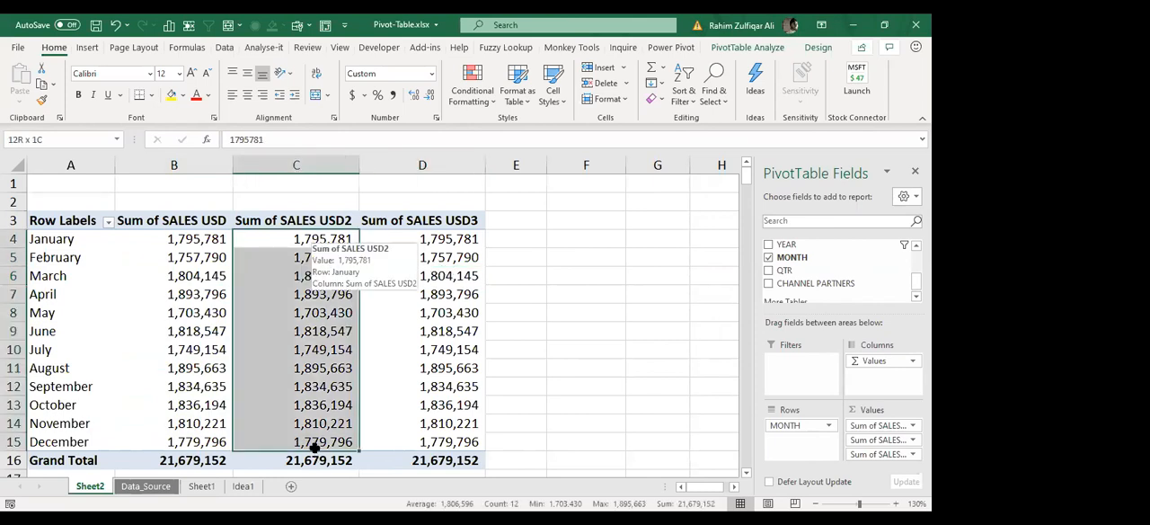
{"action": "left_click", "coordinate": [317, 313]}
{"action": "left_click", "coordinate": [325, 279]}
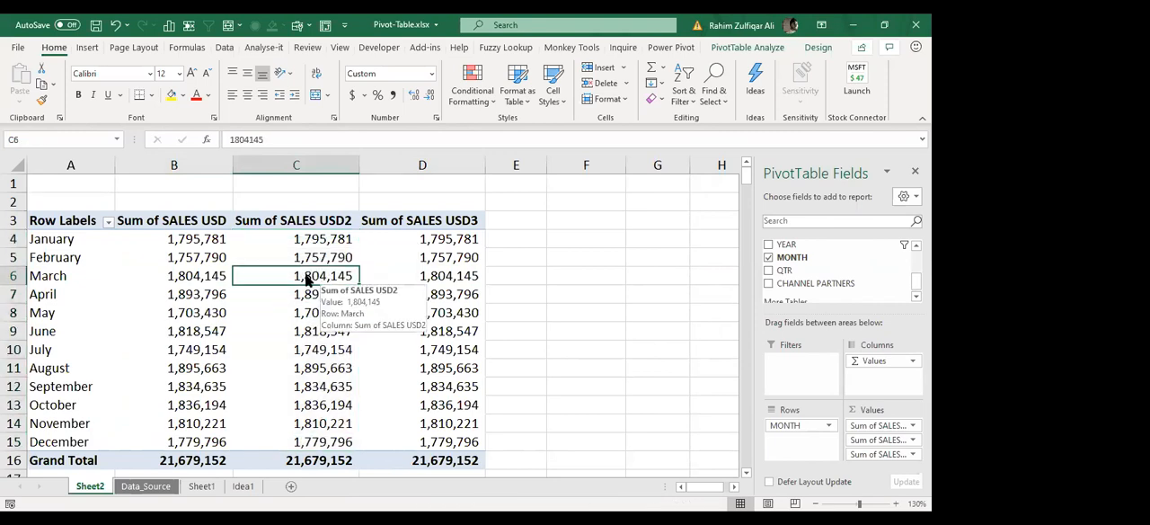
{"action": "right_click", "coordinate": [306, 278]}
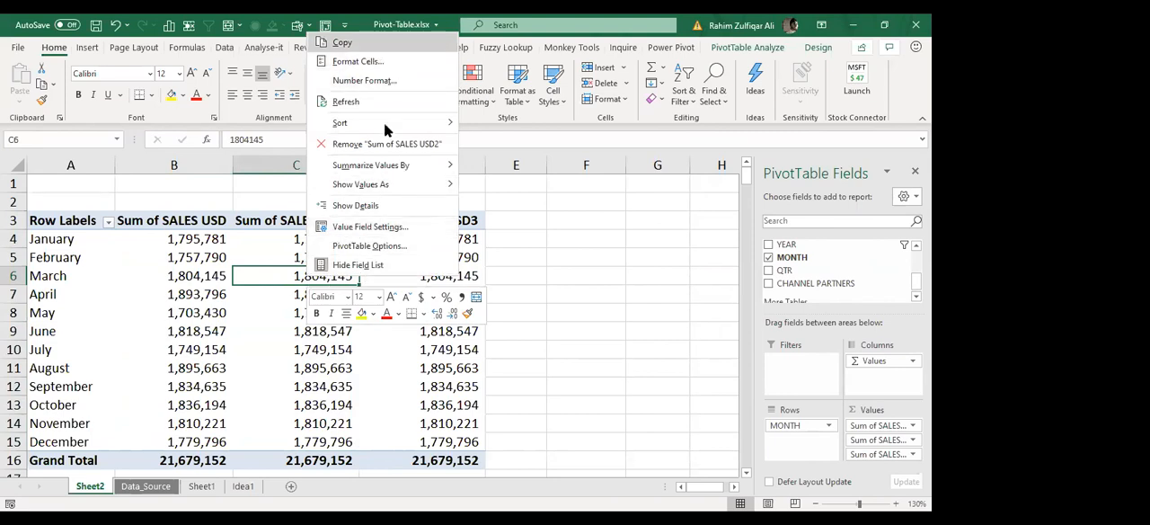
{"action": "left_click", "coordinate": [372, 230]}
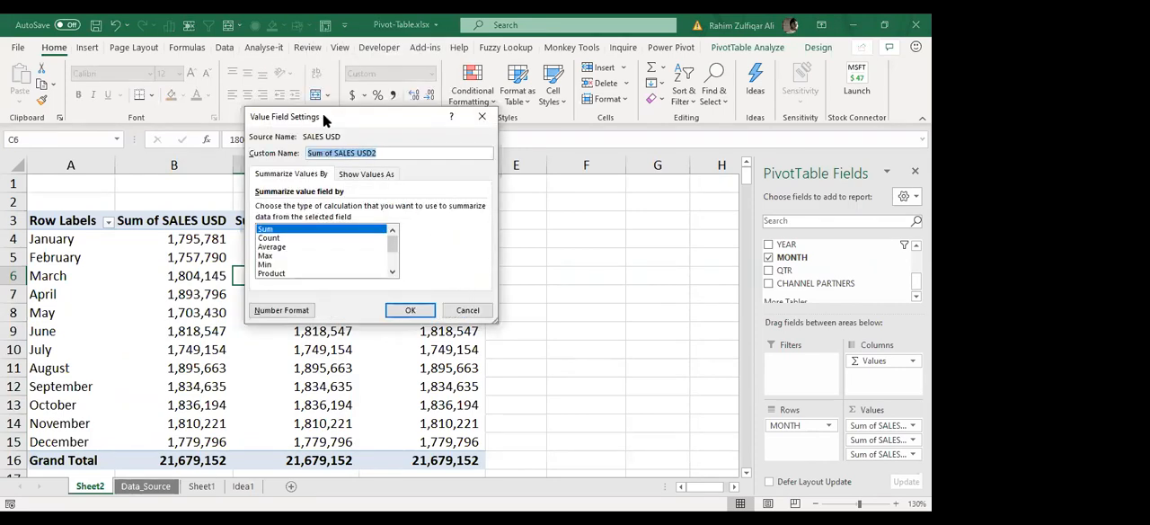
{"action": "left_click_drag", "start_coordinate": [323, 114], "coordinate": [395, 162]}
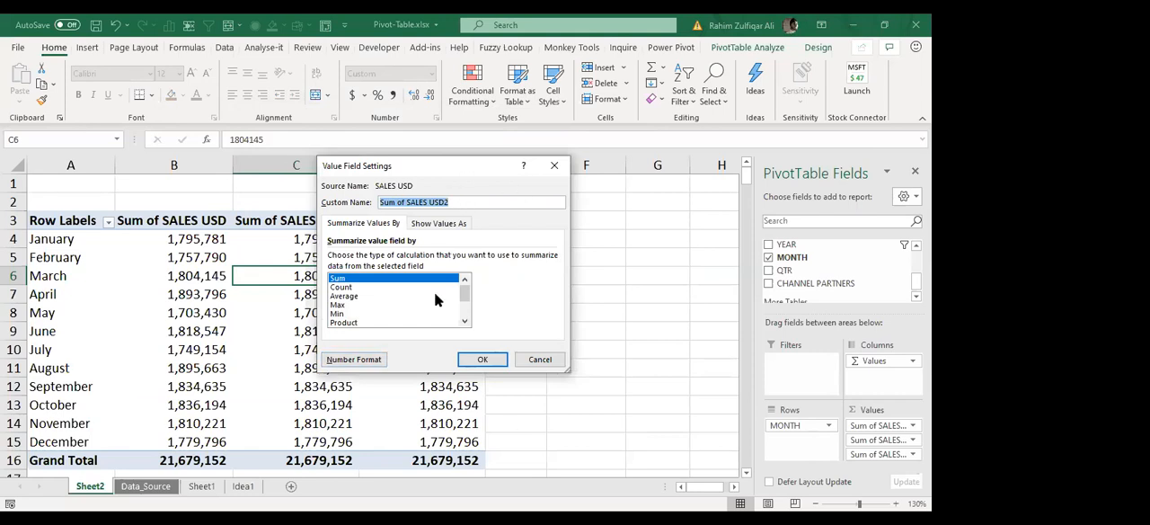
{"action": "left_click", "coordinate": [347, 295]}
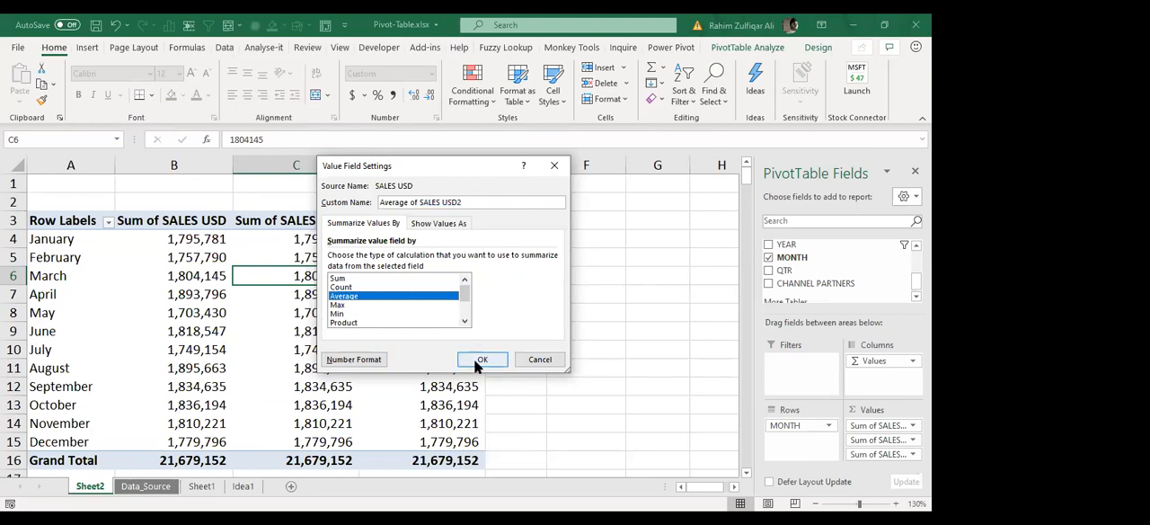
{"action": "left_click", "coordinate": [475, 360]}
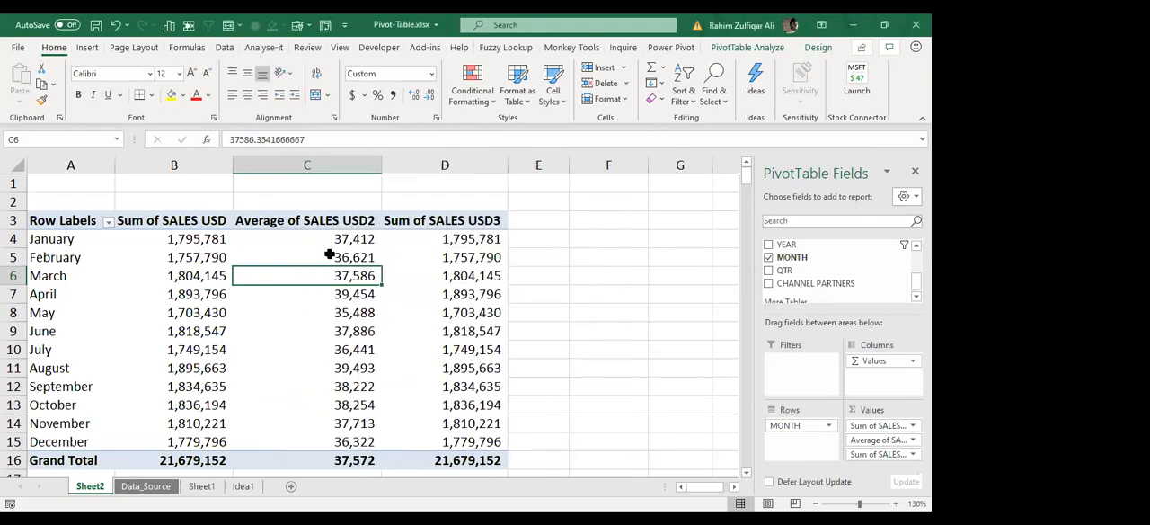
Step: Examine the monthly averages in the second SALES USD column
{"action": "left_click", "coordinate": [330, 239]}
{"action": "left_click", "coordinate": [330, 258]}
{"action": "left_click", "coordinate": [329, 313]}
{"action": "left_click", "coordinate": [330, 404]}
{"action": "key", "text": "Down"}
{"action": "key", "text": "Down"}
{"action": "key", "text": "Up"}
{"action": "key", "text": "Up"}
{"action": "key", "text": "Up"}
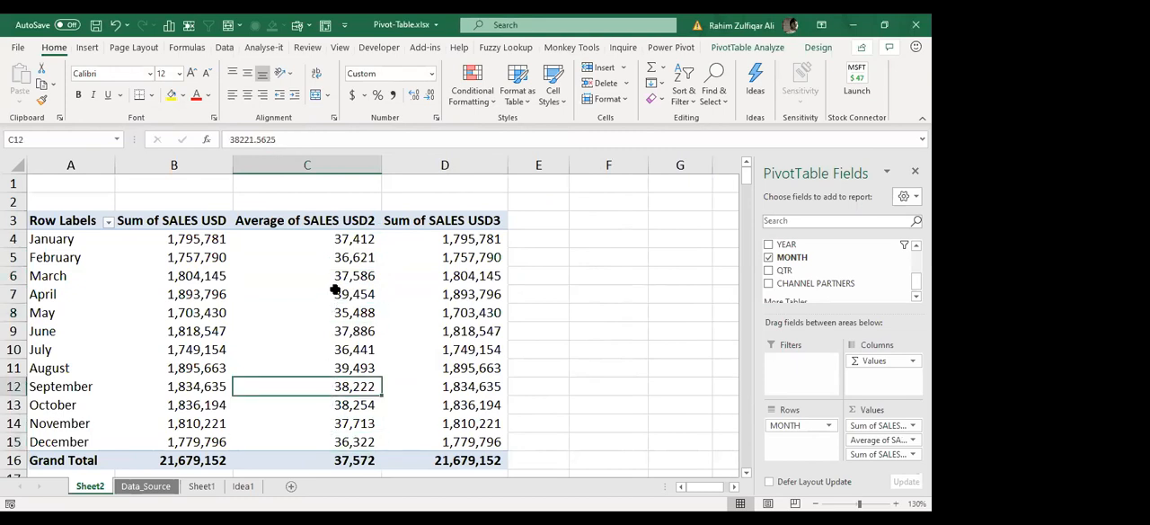
{"action": "key", "text": "Up"}
{"action": "key", "text": "Up"}
{"action": "key", "text": "Up"}
{"action": "key", "text": "Up"}
{"action": "key", "text": "Up"}
{"action": "key", "text": "Up"}
{"action": "key", "text": "Up"}
{"action": "key", "text": "Up"}
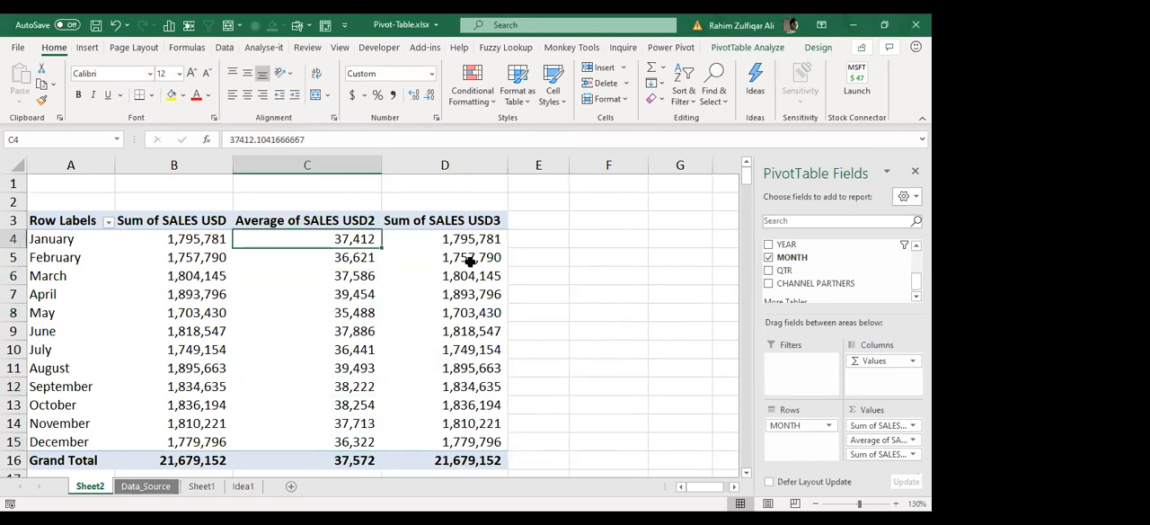
Step: Change the third SALES USD column's value field settings to summarise by Count
{"action": "left_click", "coordinate": [482, 259]}
{"action": "left_click_drag", "start_coordinate": [488, 236], "coordinate": [476, 442]}
{"action": "left_click", "coordinate": [468, 347]}
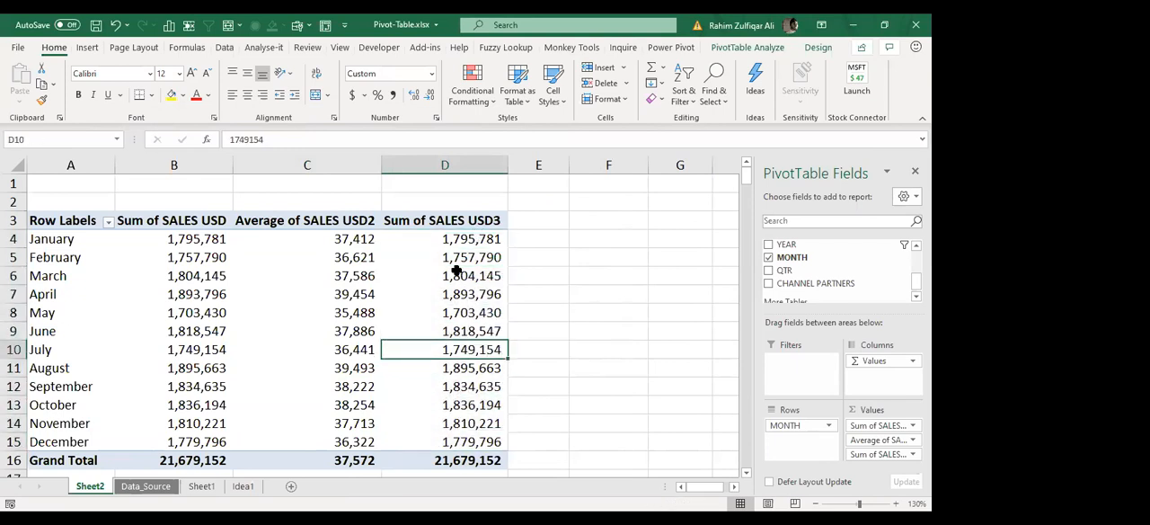
{"action": "mouse_move", "coordinate": [438, 276]}
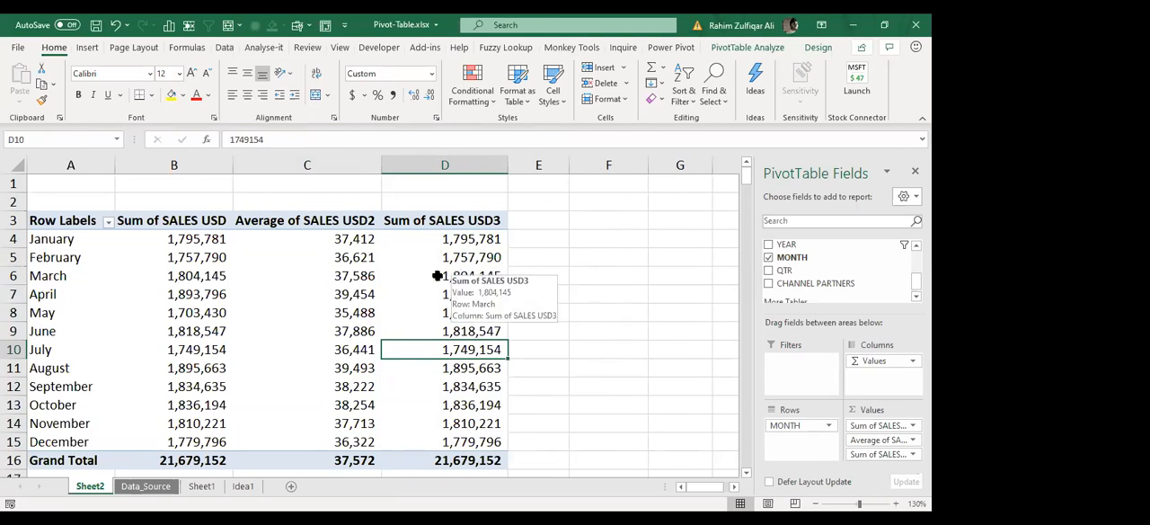
{"action": "right_click", "coordinate": [438, 276]}
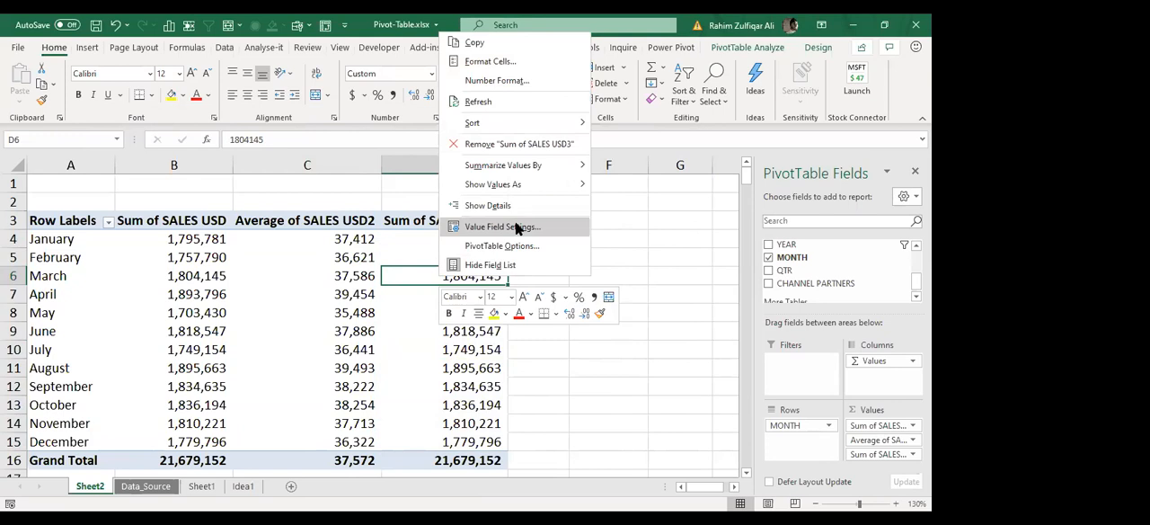
{"action": "left_click", "coordinate": [494, 227]}
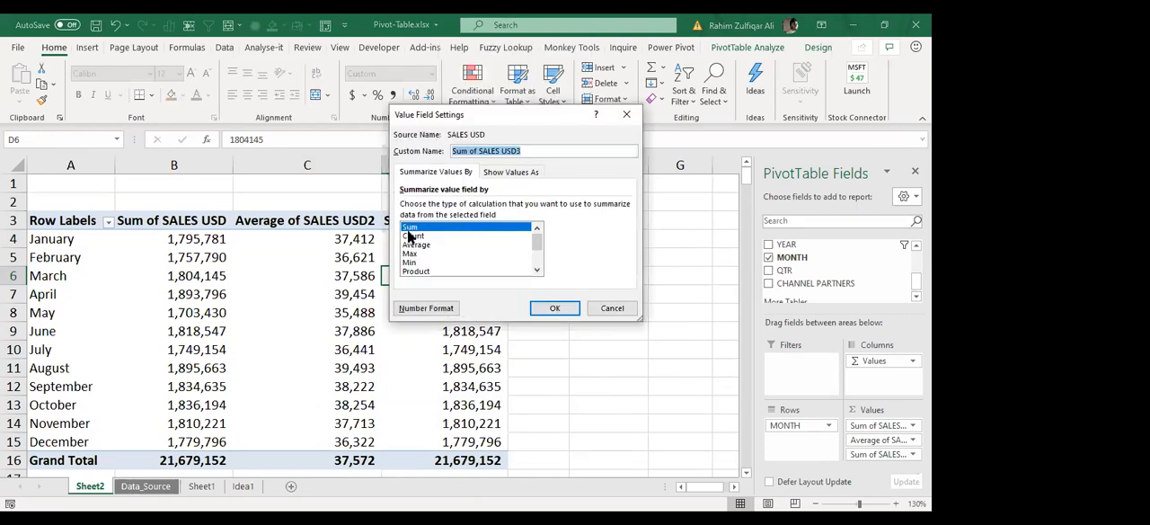
{"action": "left_click", "coordinate": [412, 237]}
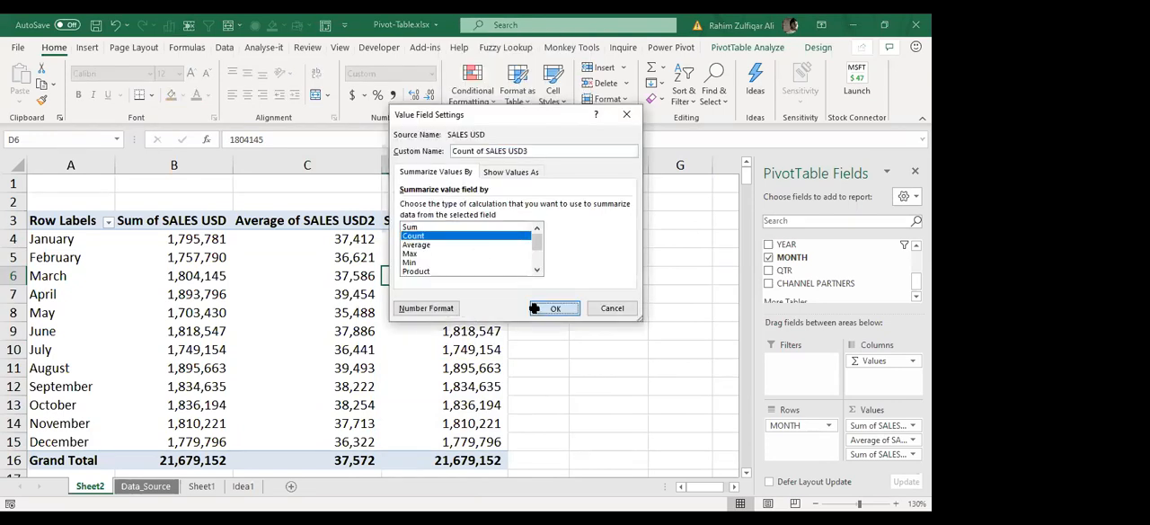
{"action": "left_click", "coordinate": [540, 308]}
Step: Examine the monthly record counts in the third SALES USD column, comparing December with the other months
{"action": "left_click", "coordinate": [483, 260]}
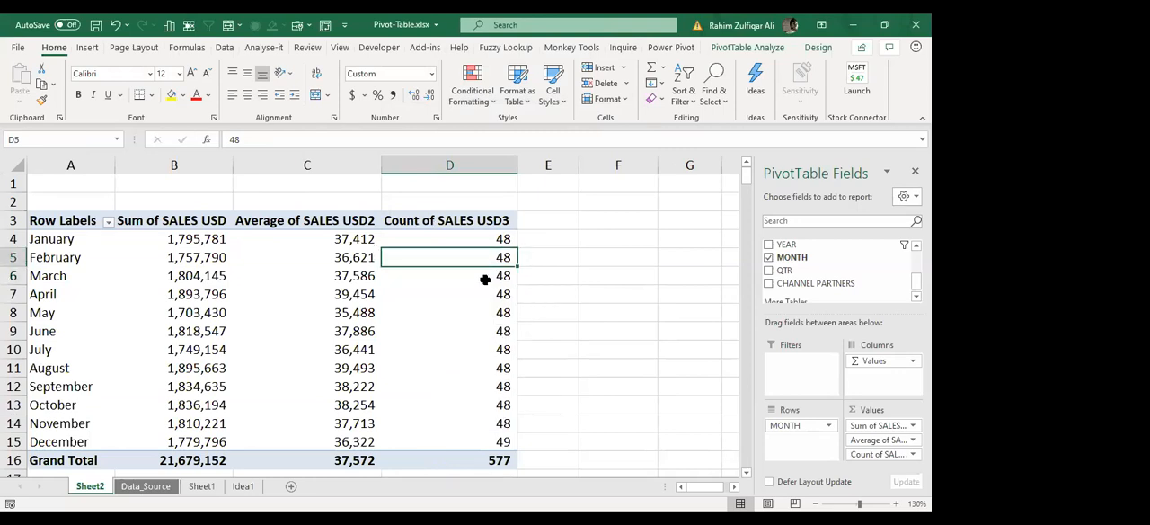
{"action": "mouse_move", "coordinate": [486, 280]}
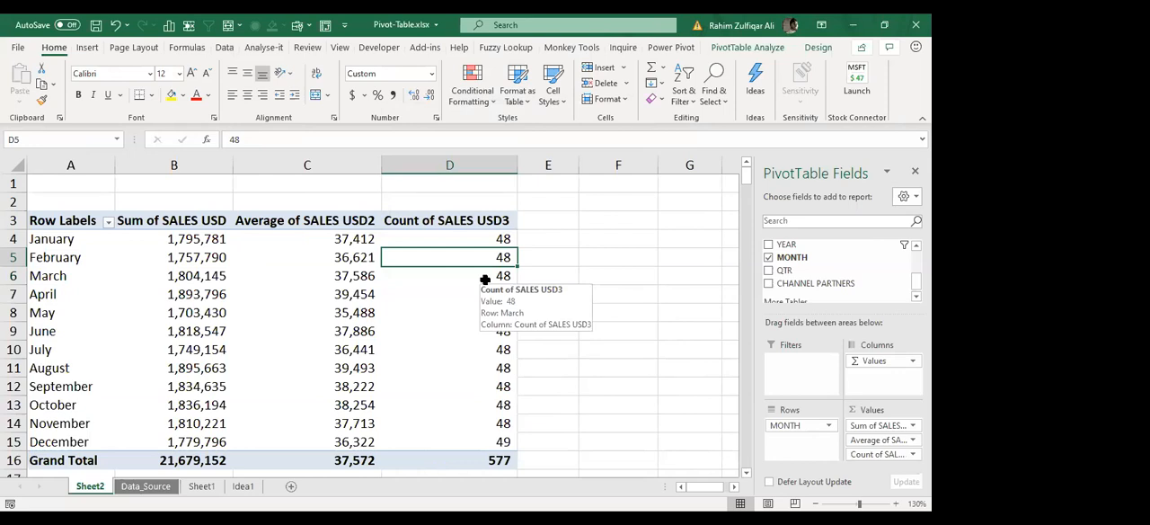
{"action": "left_click", "coordinate": [488, 441]}
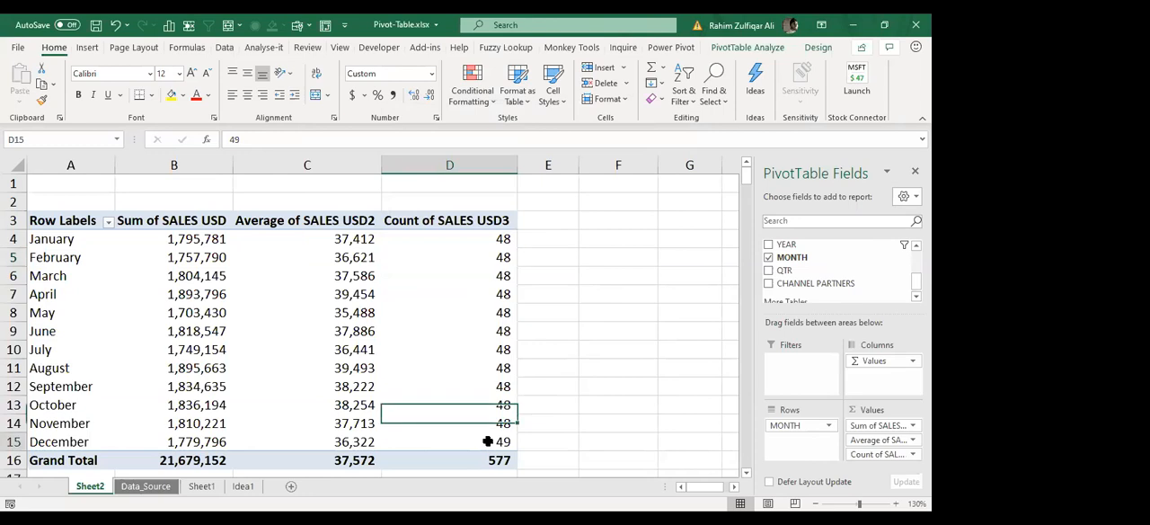
{"action": "left_click", "coordinate": [457, 289]}
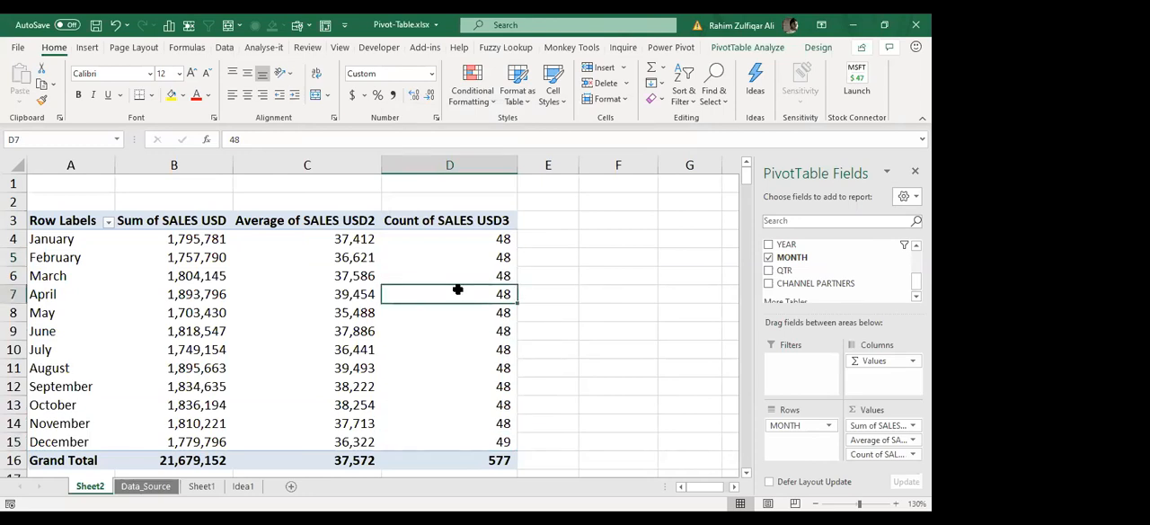
{"action": "left_click", "coordinate": [473, 240]}
{"action": "left_click_drag", "start_coordinate": [474, 279], "coordinate": [480, 405]}
{"action": "left_click", "coordinate": [483, 306]}
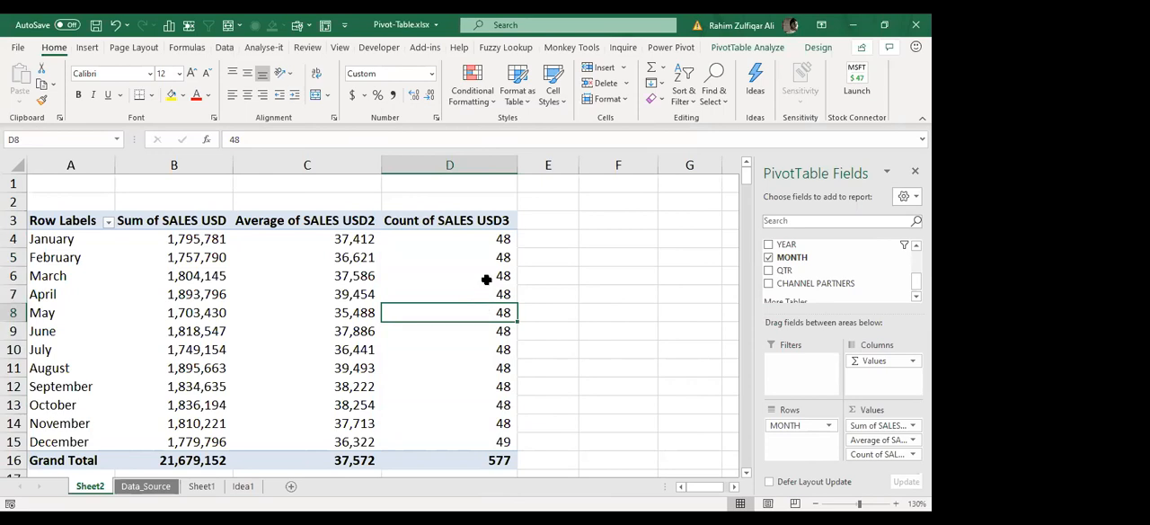
{"action": "key", "text": "Up"}
{"action": "key", "text": "Up"}
{"action": "key", "text": "Up"}
{"action": "key", "text": "Up"}
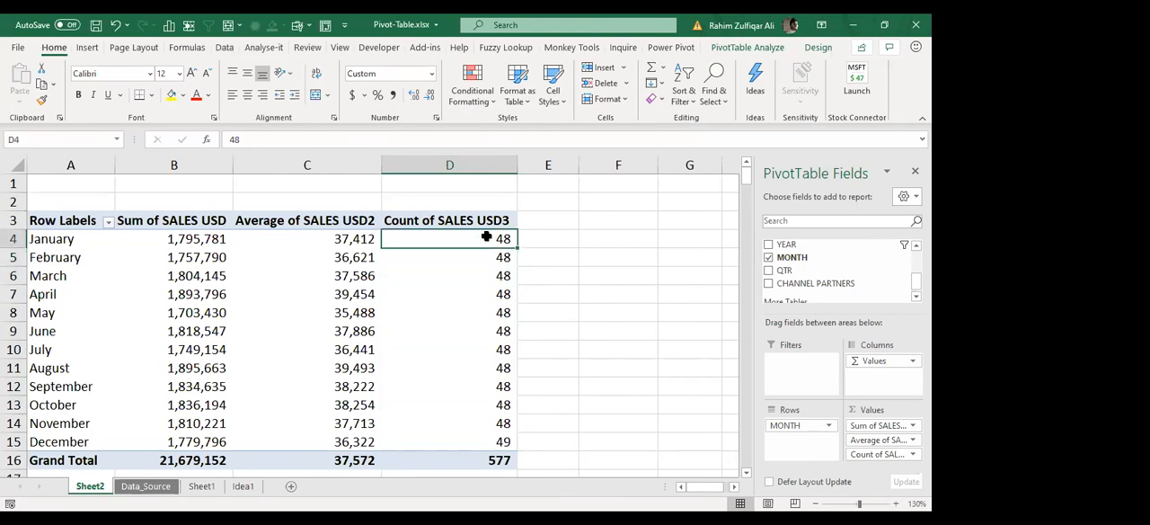
{"action": "left_click", "coordinate": [473, 316]}
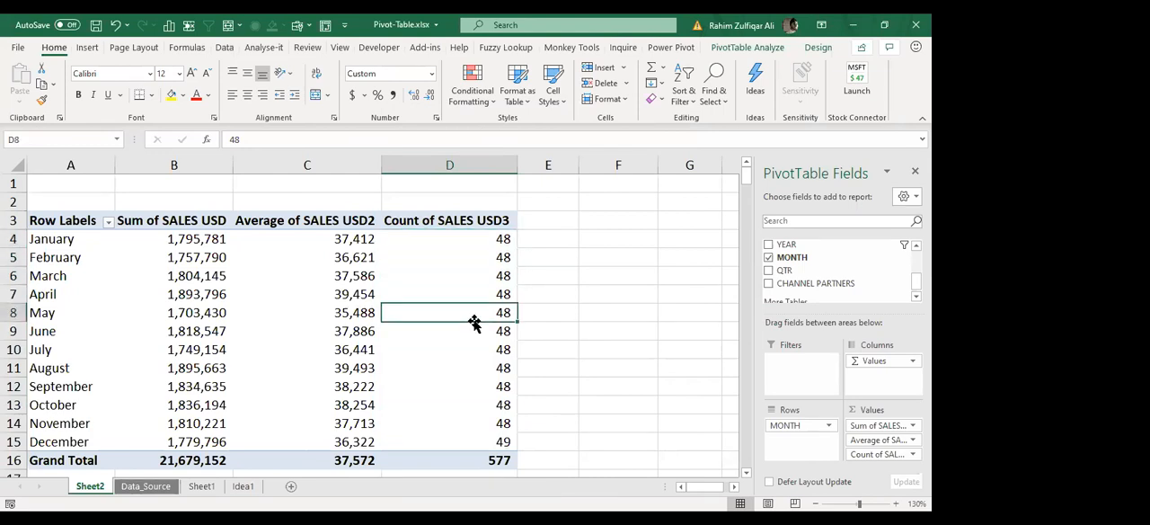
{"action": "left_click", "coordinate": [474, 298]}
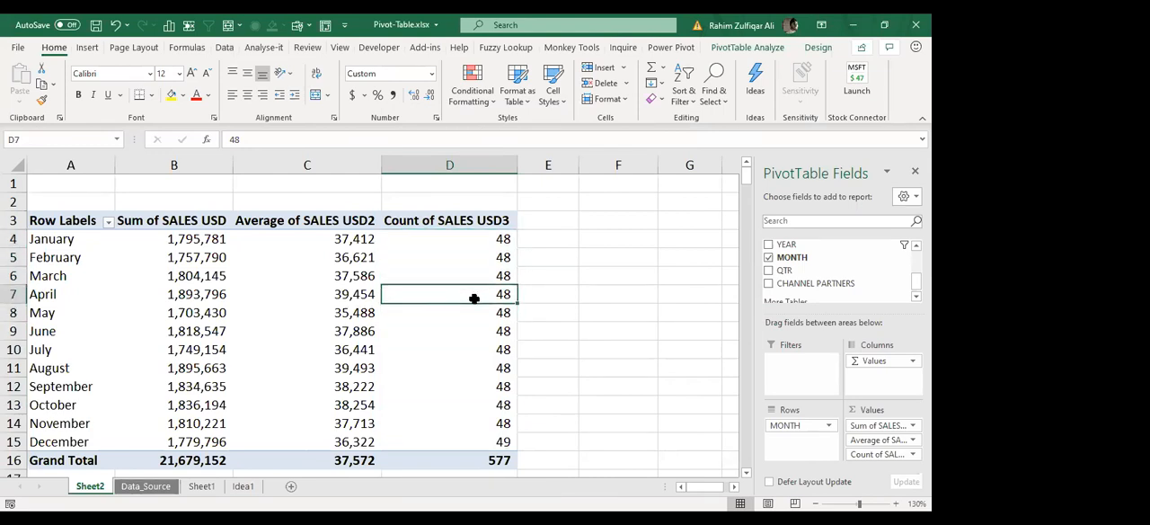
{"action": "mouse_move", "coordinate": [474, 298]}
{"action": "key", "text": "alt+Tab"}
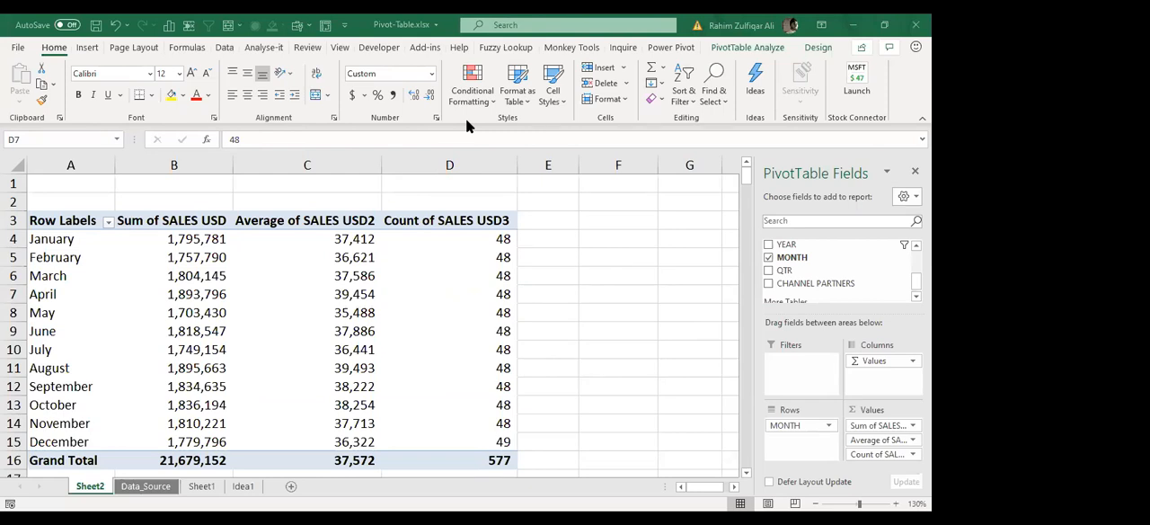
Step: Remove the Average and Count columns of SALES USD from the pivot table's values, keeping only the Sum column
{"action": "left_click", "coordinate": [370, 255]}
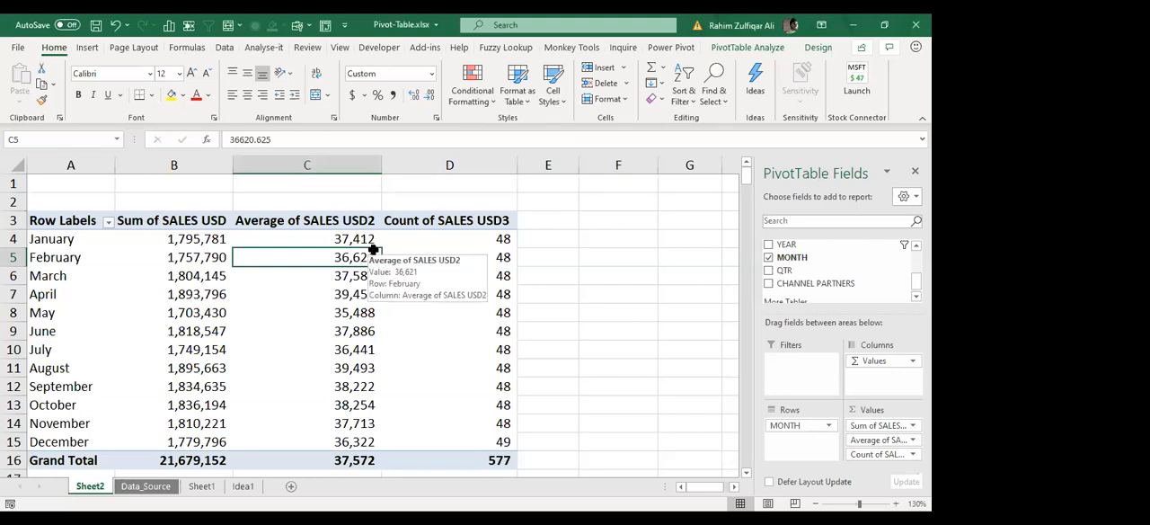
{"action": "left_click", "coordinate": [371, 244]}
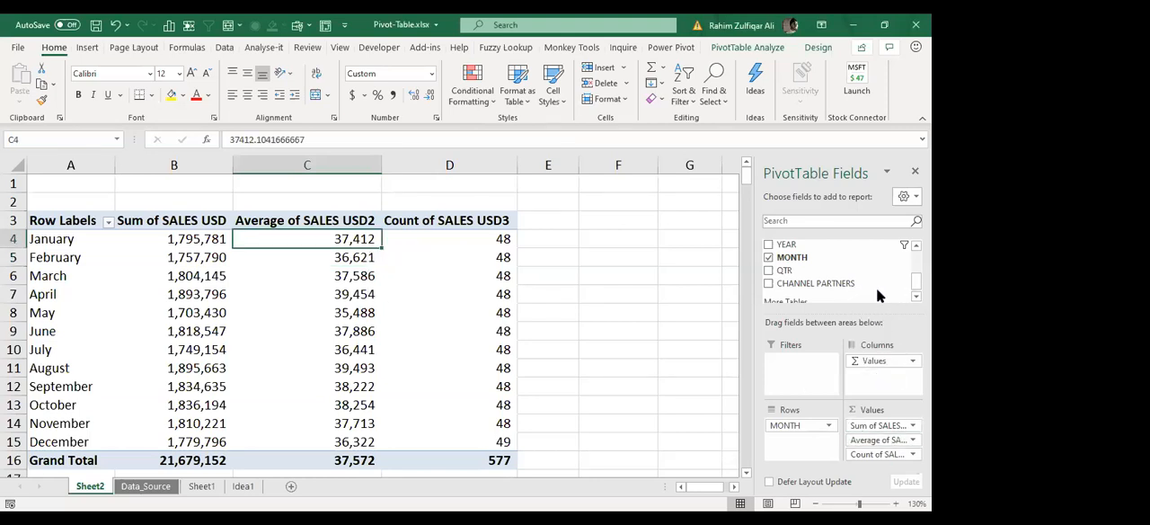
{"action": "left_click_drag", "start_coordinate": [879, 296], "coordinate": [879, 298]}
{"action": "left_click_drag", "start_coordinate": [880, 438], "coordinate": [251, 272]}
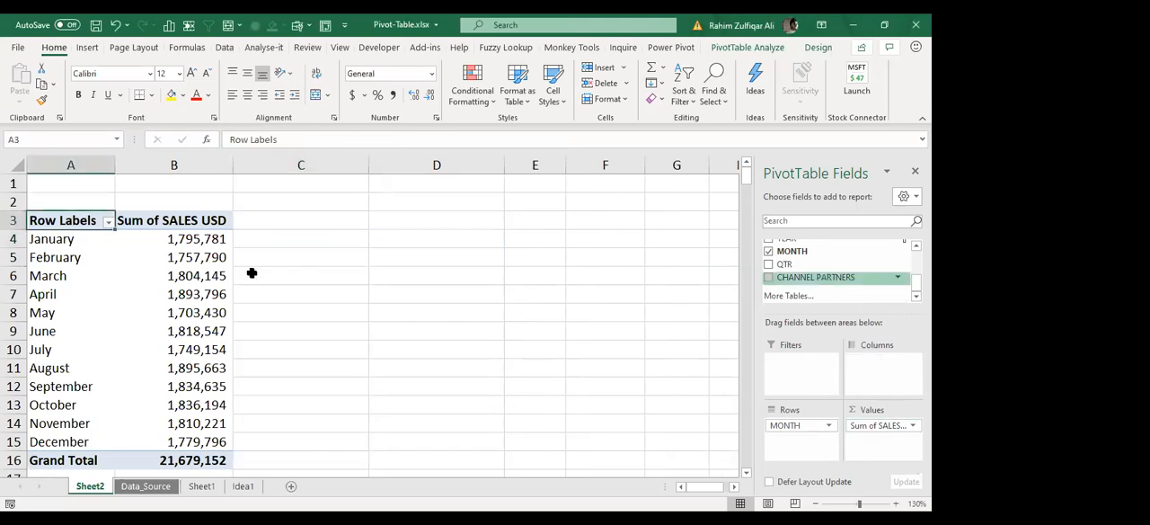
{"action": "left_click", "coordinate": [197, 242]}
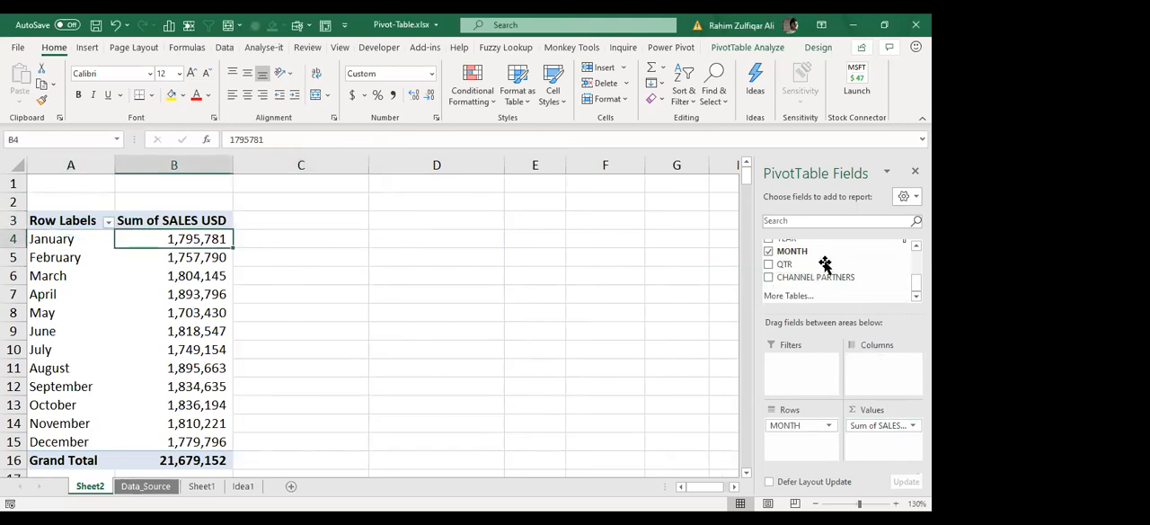
Step: Add the SALES USD field to the pivot table's values two more times beside the existing Sum column
{"action": "scroll", "coordinate": [827, 270], "scroll_direction": "up", "scroll_amount": 2}
{"action": "left_click_drag", "start_coordinate": [798, 268], "coordinate": [876, 452]}
{"action": "left_click_drag", "start_coordinate": [301, 238], "coordinate": [303, 442]}
{"action": "left_click_drag", "start_coordinate": [456, 240], "coordinate": [442, 425]}
{"action": "left_click_drag", "start_coordinate": [289, 241], "coordinate": [323, 312]}
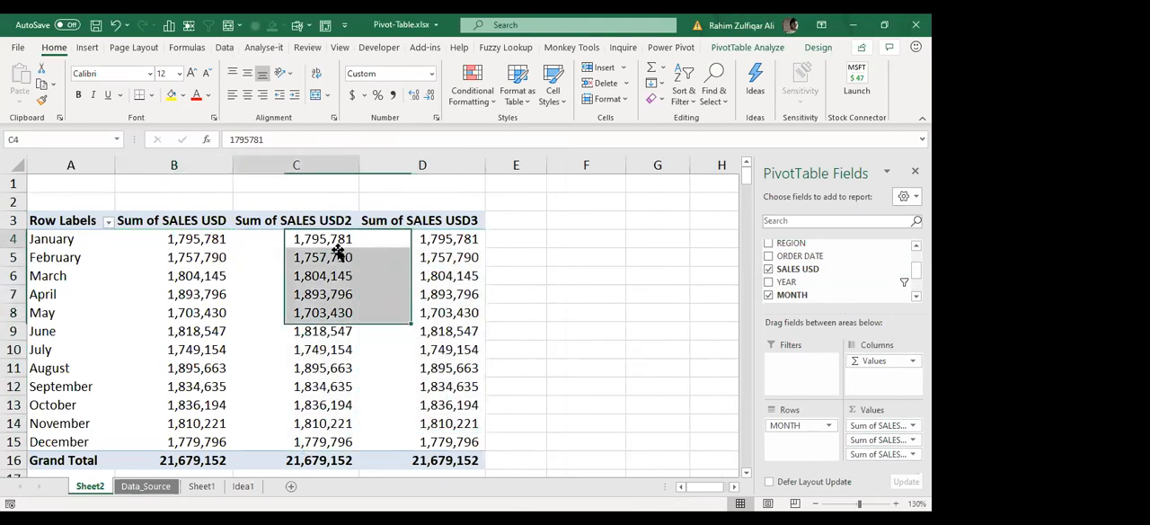
Step: Review the monthly figures in the second and third Sum of SALES USD columns
{"action": "left_click", "coordinate": [337, 245]}
{"action": "left_click", "coordinate": [419, 259]}
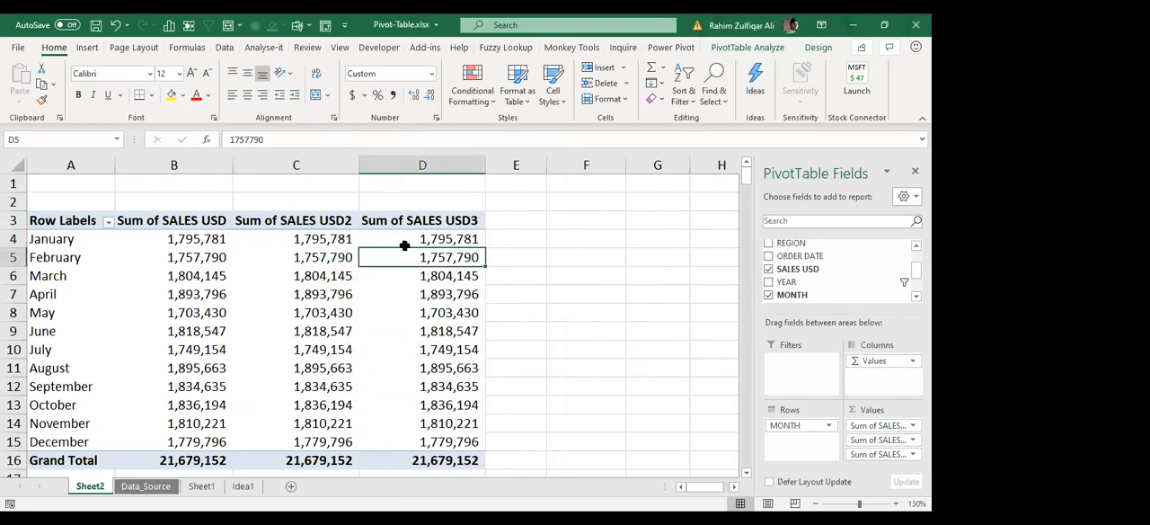
{"action": "key", "text": "Up"}
{"action": "key", "text": "Left"}
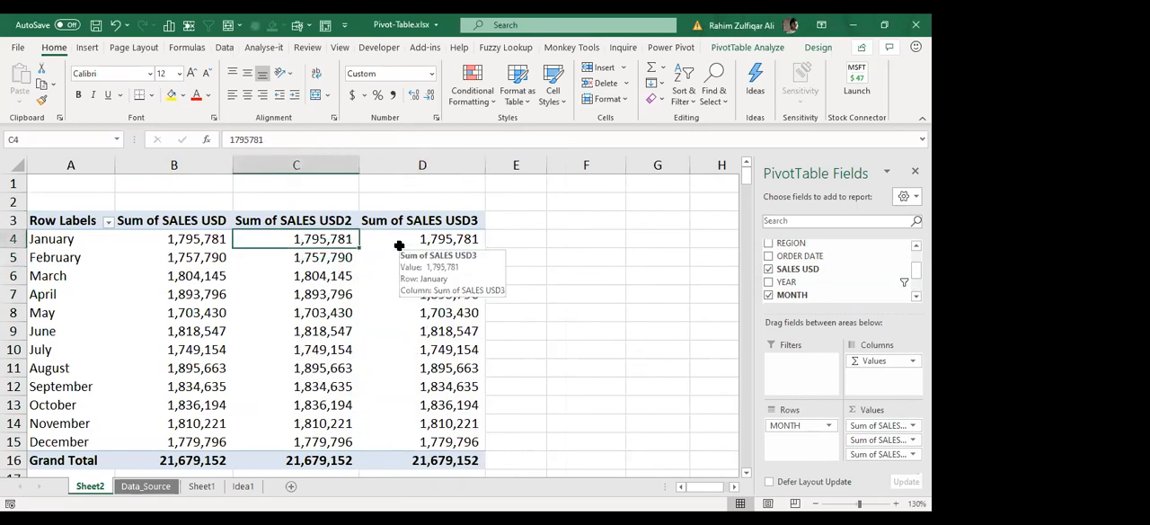
{"action": "left_click_drag", "start_coordinate": [304, 238], "coordinate": [304, 388]}
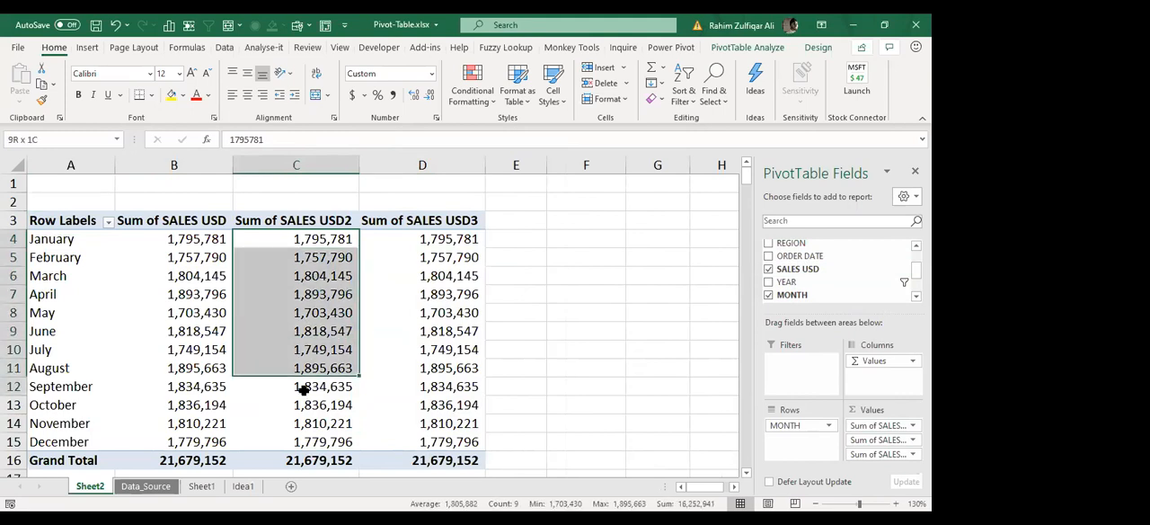
{"action": "key", "text": "Down"}
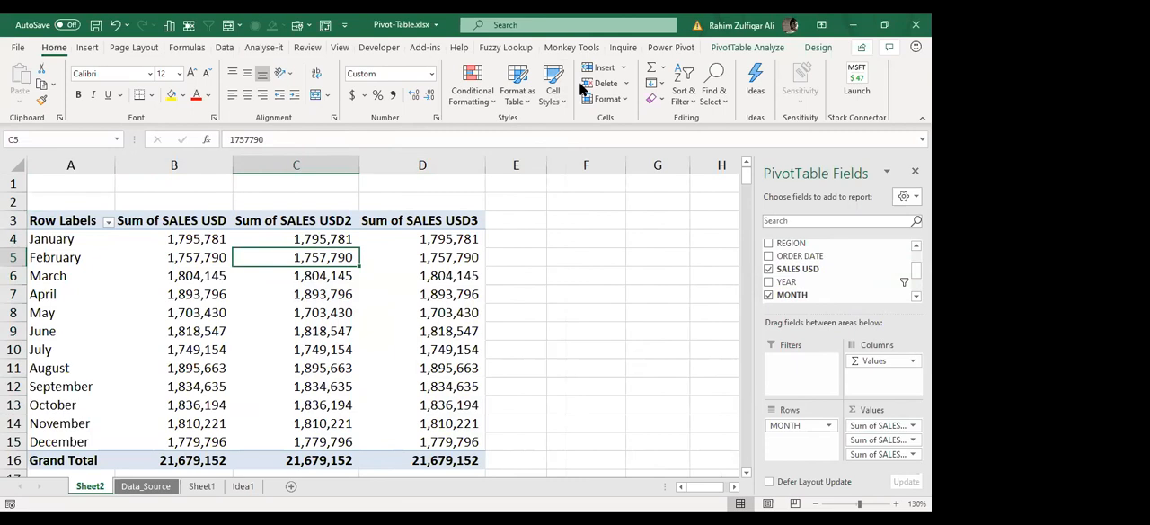
{"action": "left_click", "coordinate": [787, 173]}
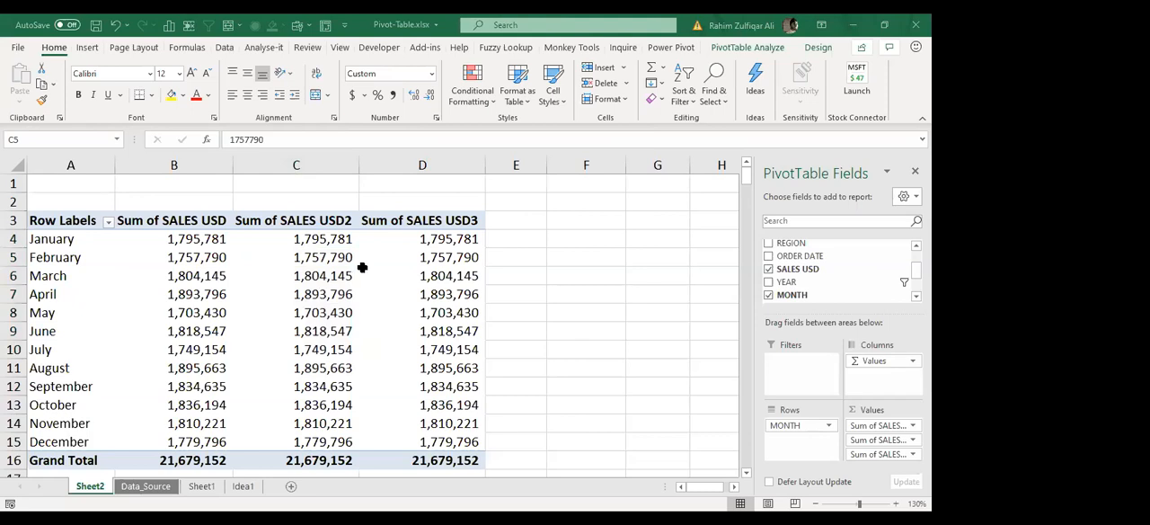
{"action": "key", "text": "Up"}
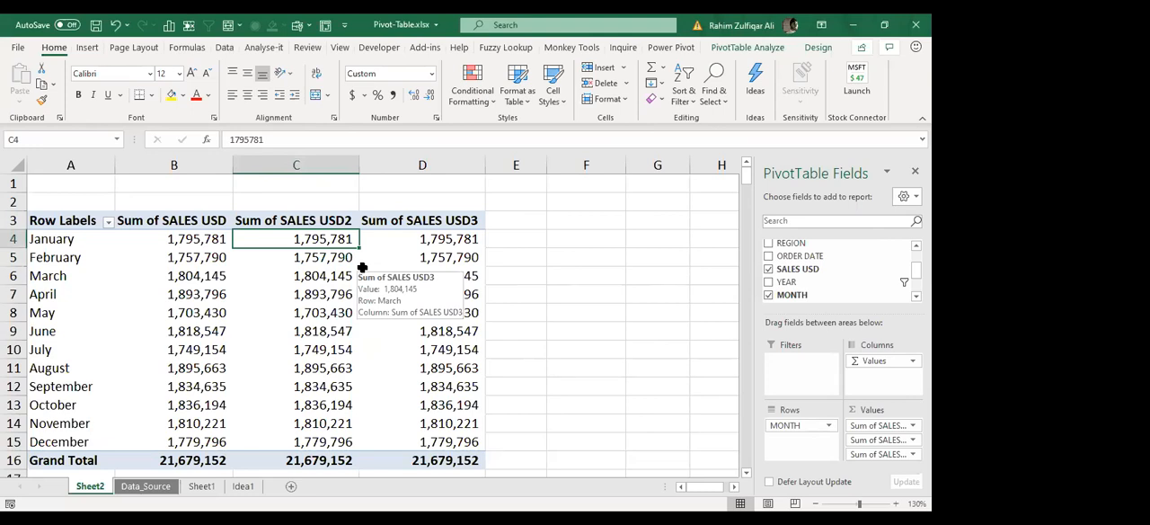
Step: Show the second SALES USD column's values as Difference From, with MONTH as base field and (previous) as base item
{"action": "left_click", "coordinate": [299, 258]}
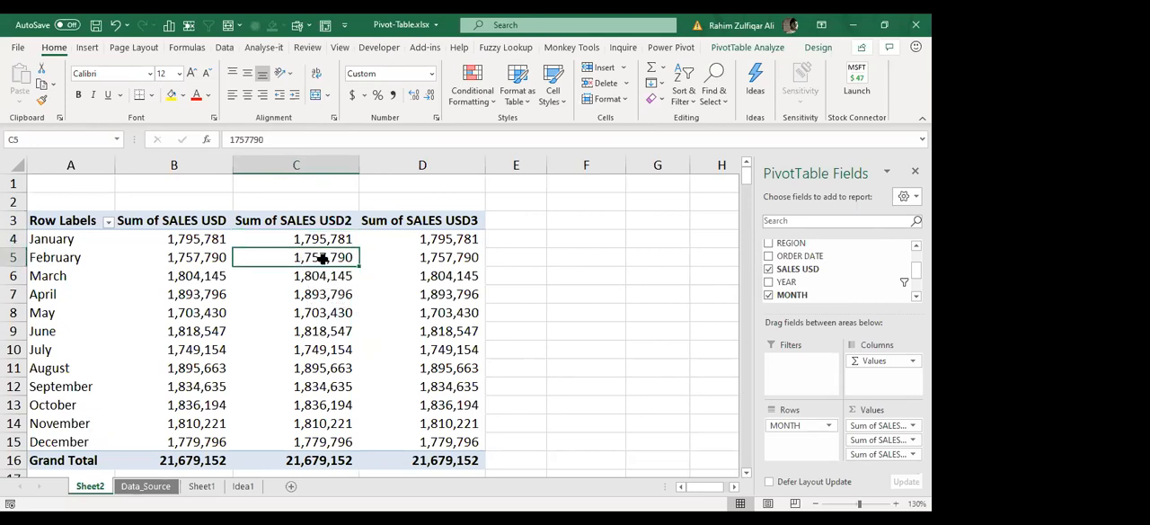
{"action": "right_click", "coordinate": [336, 262]}
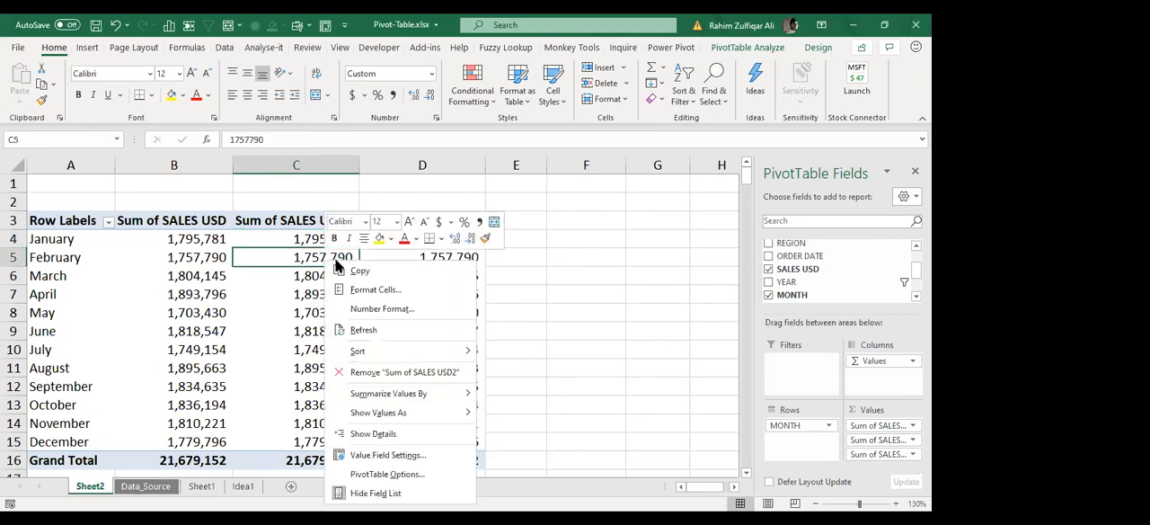
{"action": "left_click", "coordinate": [397, 456]}
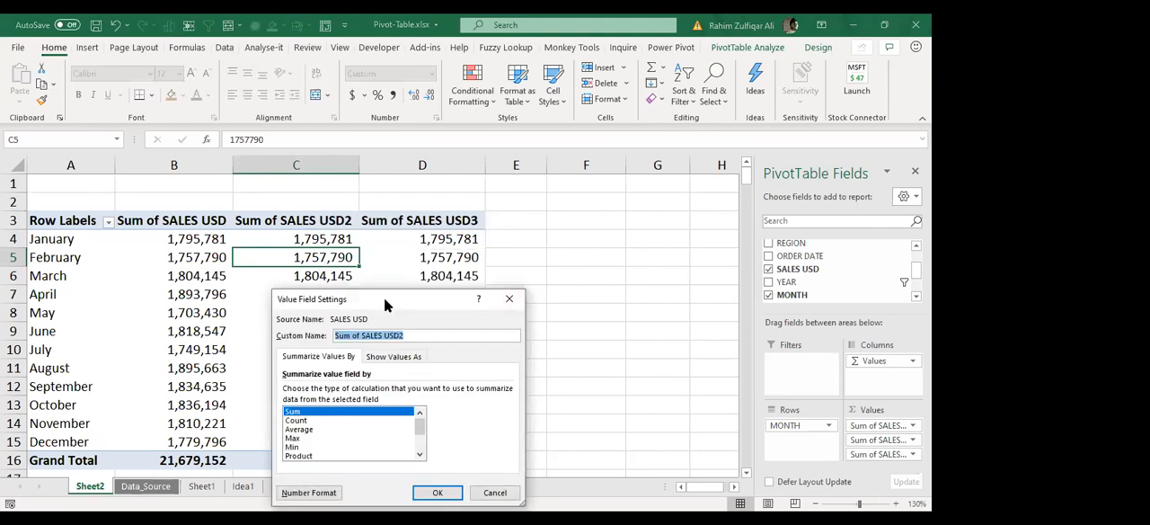
{"action": "left_click_drag", "start_coordinate": [384, 299], "coordinate": [423, 180]}
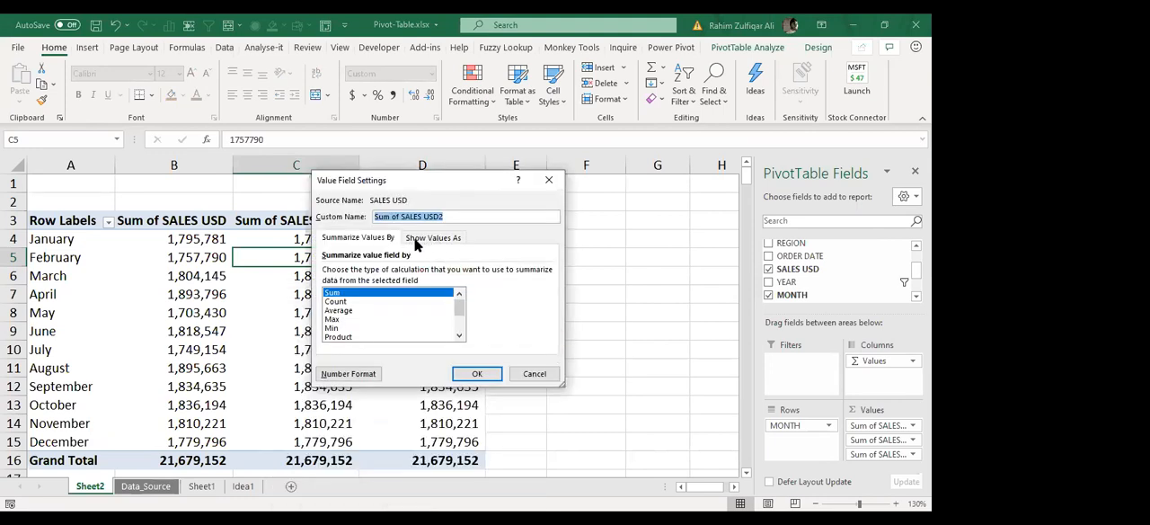
{"action": "left_click", "coordinate": [433, 238]}
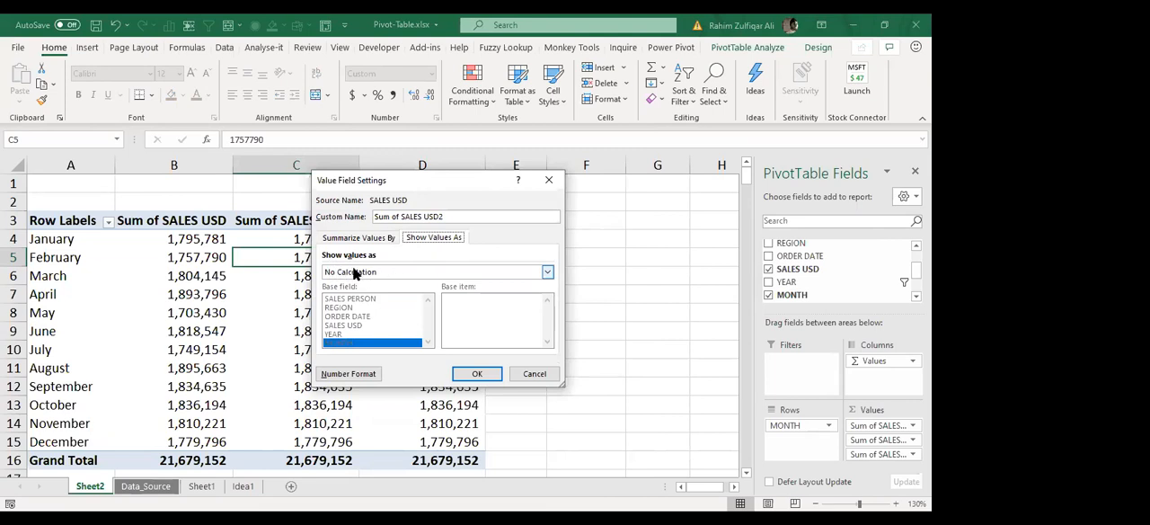
{"action": "left_click", "coordinate": [548, 271]}
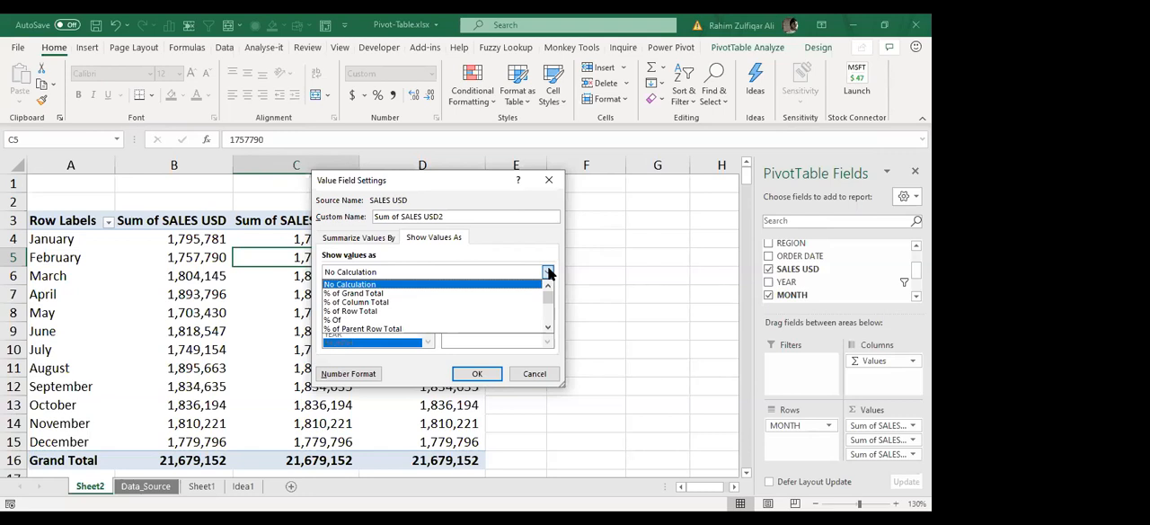
{"action": "scroll", "coordinate": [547, 301], "scroll_direction": "down", "scroll_amount": 1}
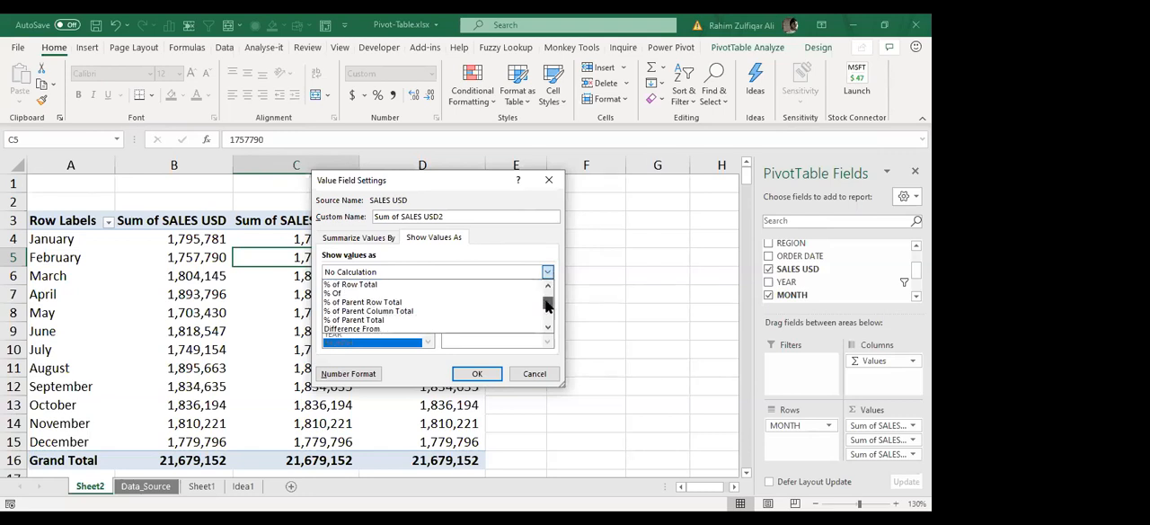
{"action": "scroll", "coordinate": [545, 311], "scroll_direction": "down", "scroll_amount": 1}
{"action": "scroll", "coordinate": [546, 311], "scroll_direction": "down", "scroll_amount": 1}
{"action": "scroll", "coordinate": [545, 312], "scroll_direction": "up", "scroll_amount": 1}
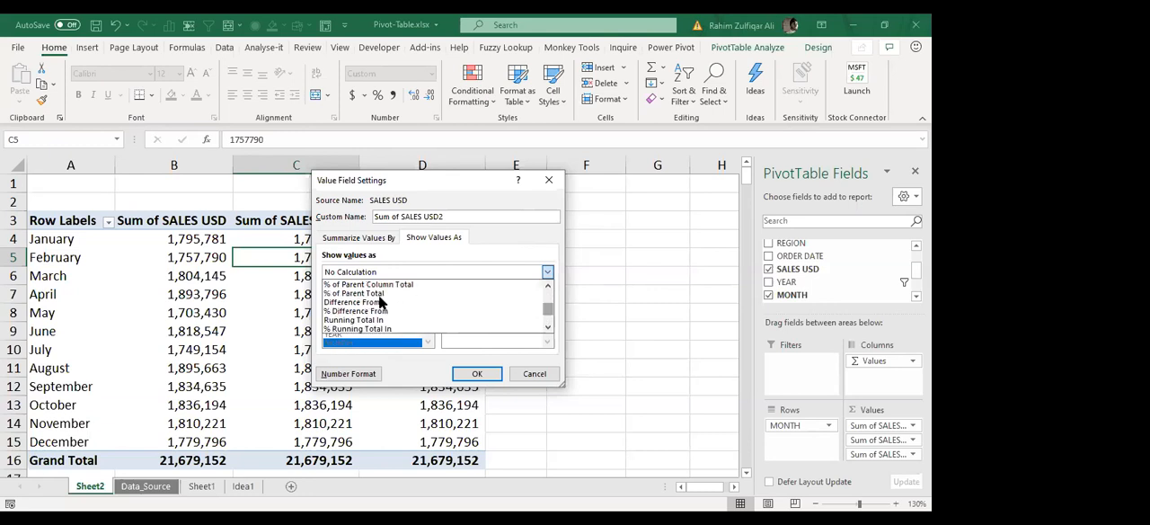
{"action": "left_click", "coordinate": [366, 302]}
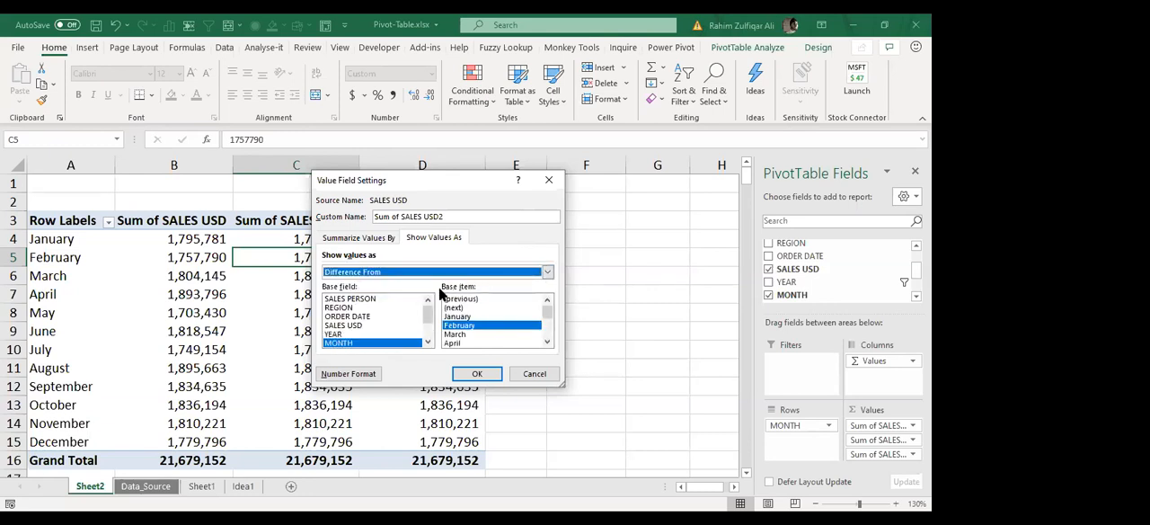
{"action": "left_click", "coordinate": [510, 300]}
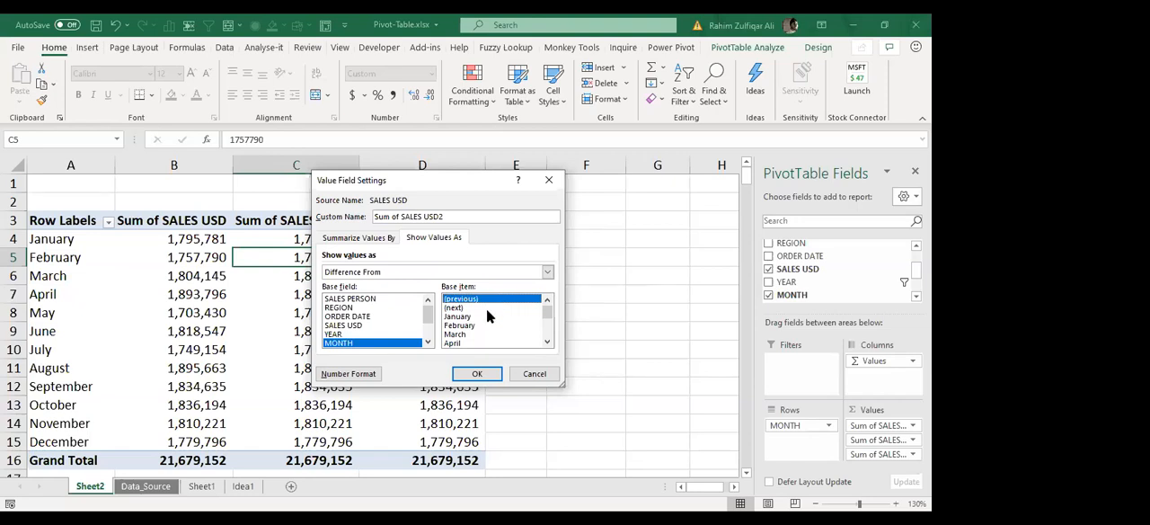
{"action": "left_click", "coordinate": [471, 372]}
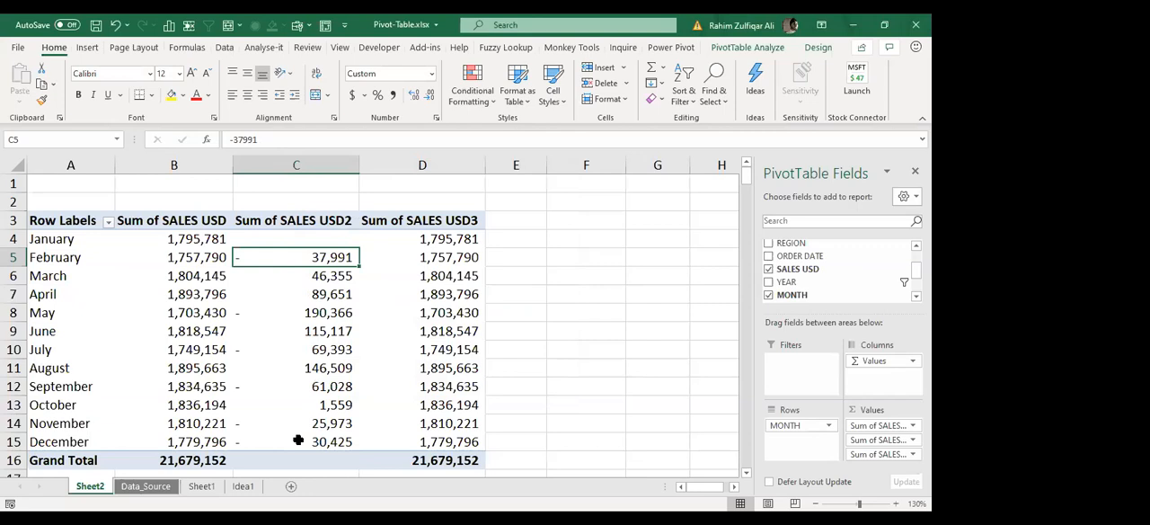
Step: Examine the positive and negative month-to-month differences in the Sum of SALES USD2 column
{"action": "left_click", "coordinate": [315, 275]}
{"action": "left_click", "coordinate": [316, 312]}
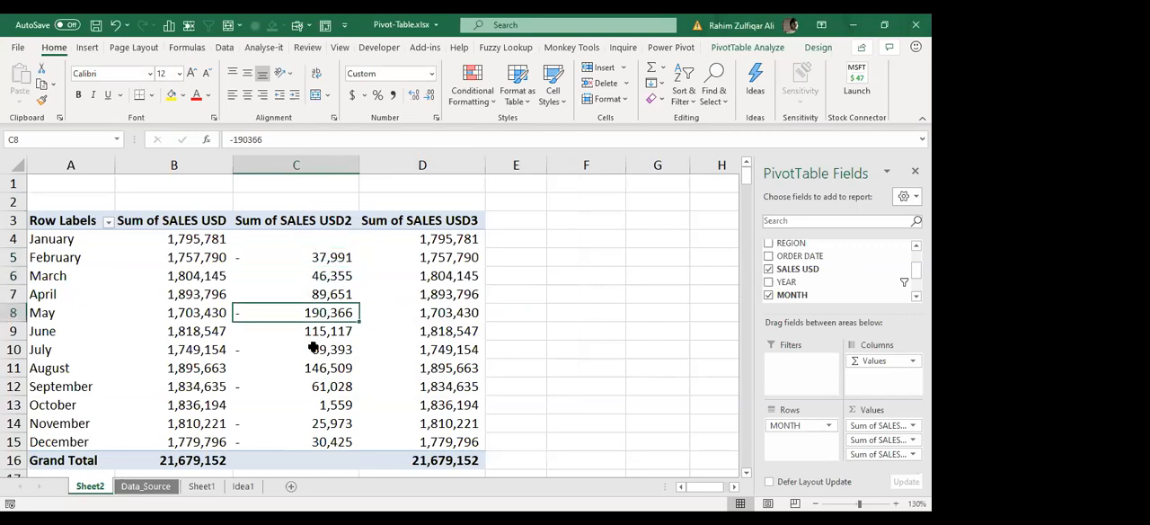
{"action": "left_click", "coordinate": [313, 350]}
{"action": "left_click", "coordinate": [311, 387]}
{"action": "left_click_drag", "start_coordinate": [311, 424], "coordinate": [313, 443]}
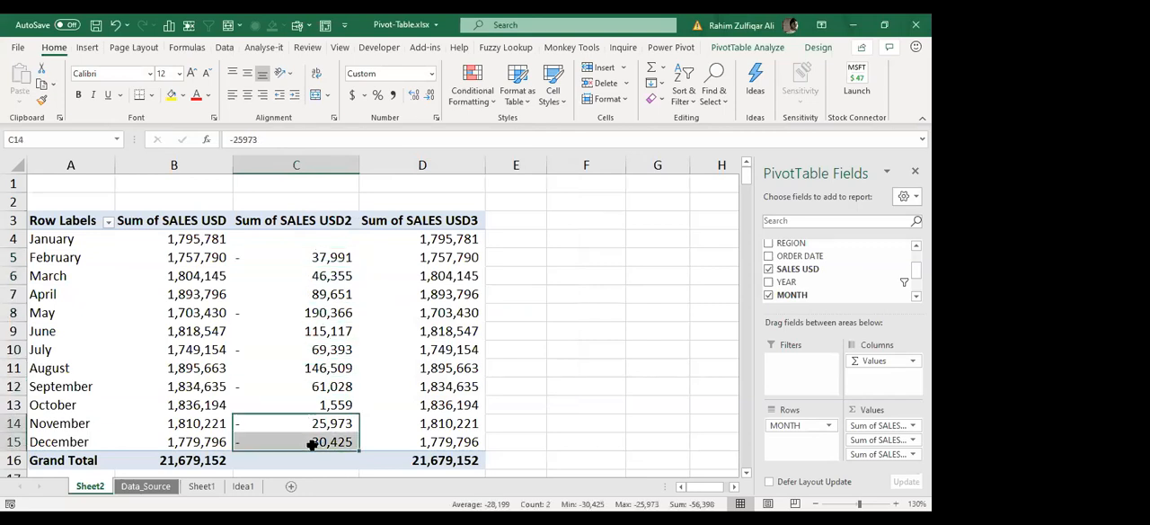
{"action": "left_click", "coordinate": [332, 368]}
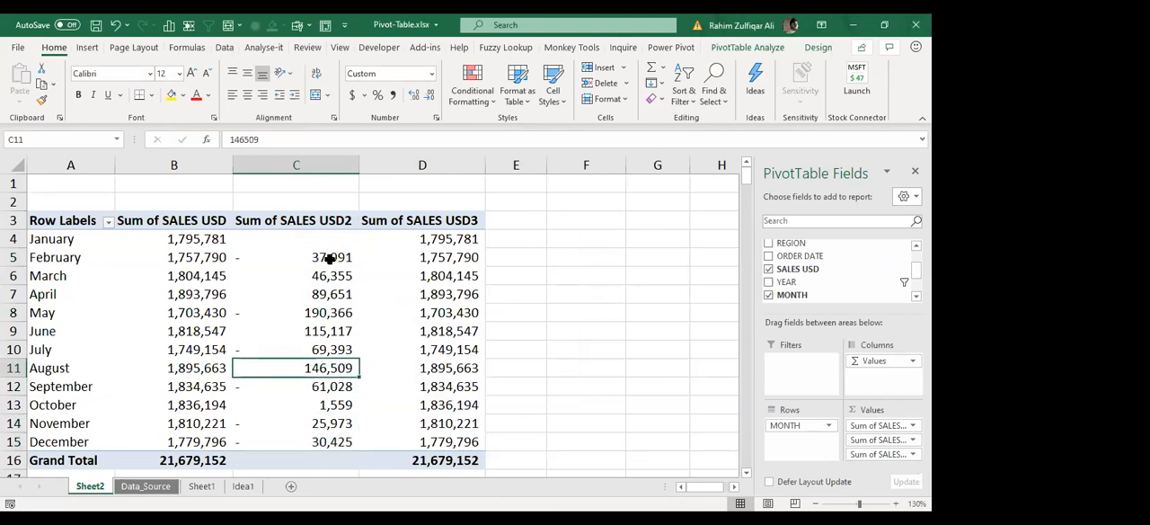
{"action": "left_click", "coordinate": [331, 258]}
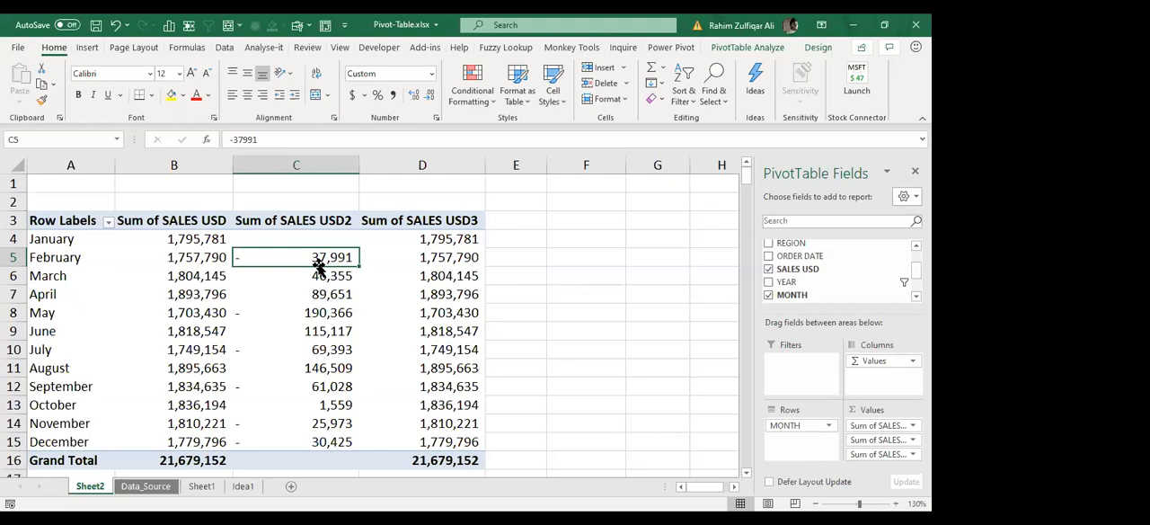
{"action": "left_click", "coordinate": [511, 48]}
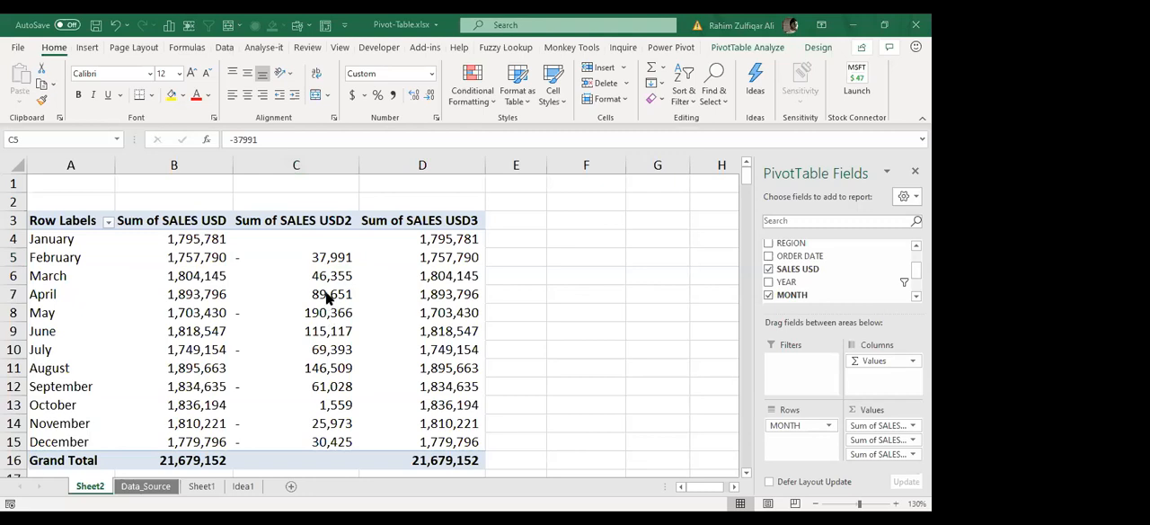
{"action": "left_click", "coordinate": [308, 312]}
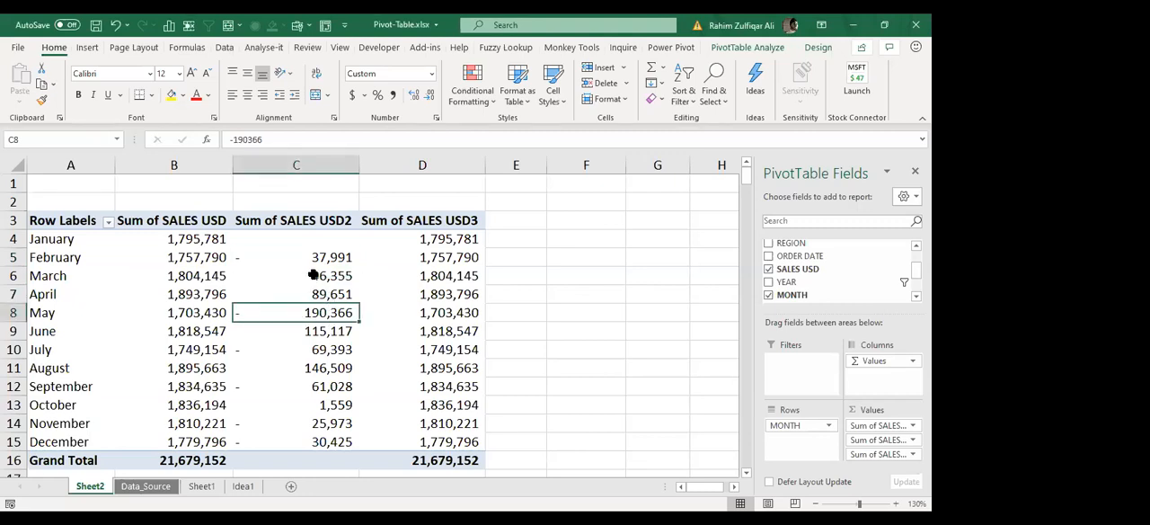
Step: Format the Sum of SALES USD2 values as Number with 0 decimal places, a 1000 separator and negatives in red parentheses
{"action": "right_click", "coordinate": [313, 275]}
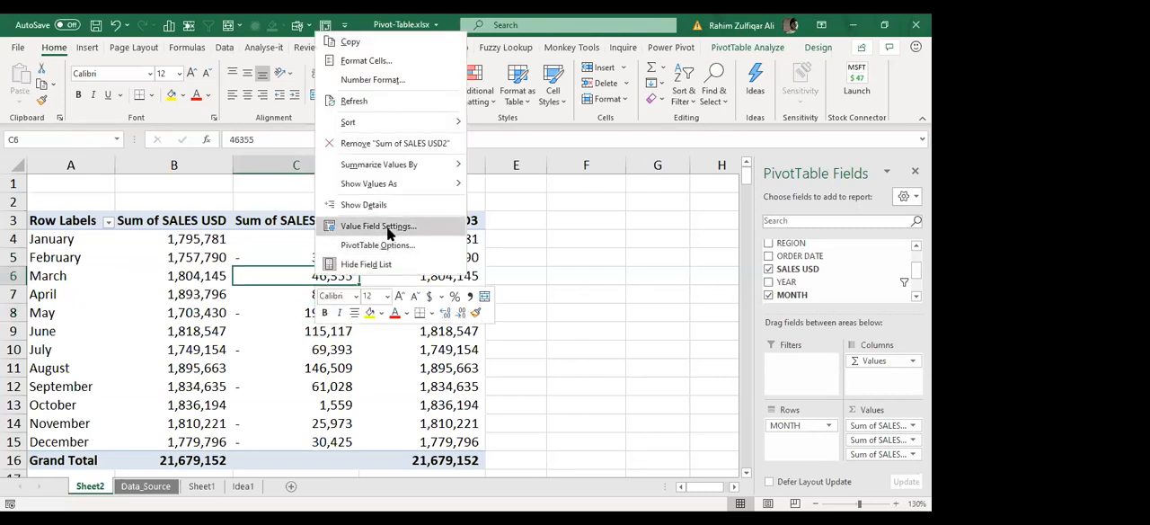
{"action": "left_click", "coordinate": [387, 225]}
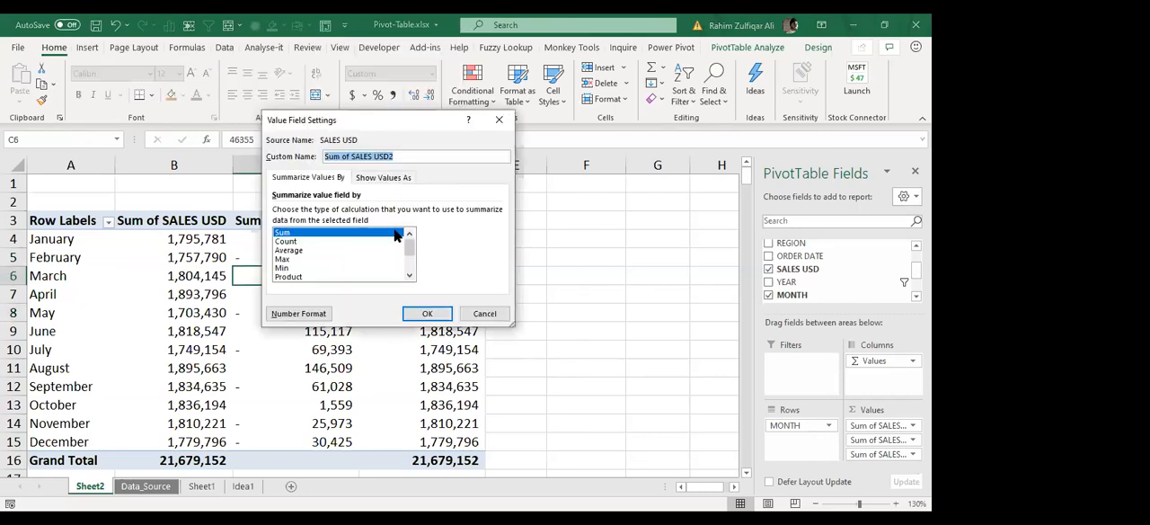
{"action": "left_click", "coordinate": [295, 314]}
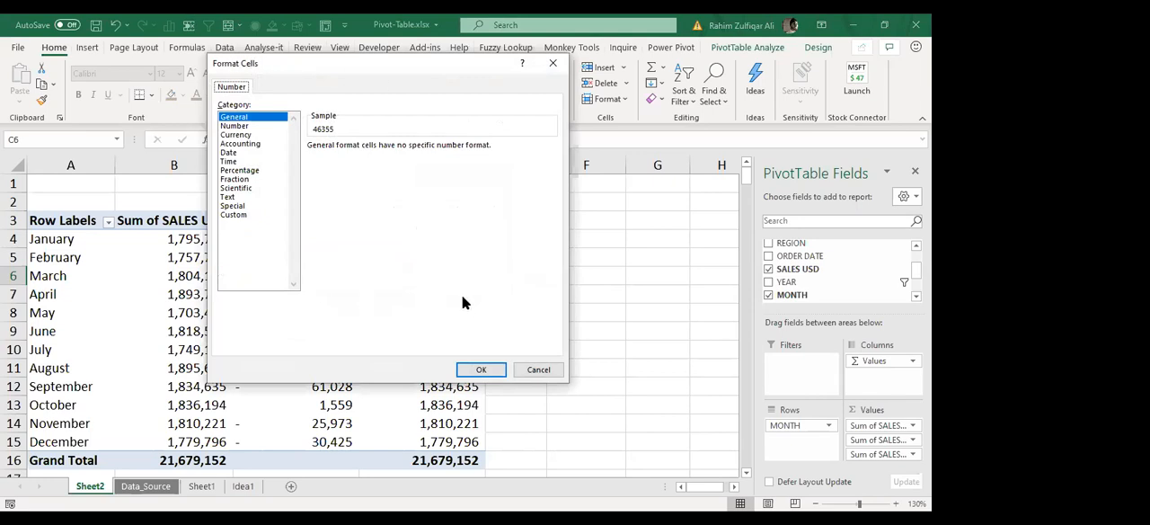
{"action": "left_click", "coordinate": [245, 130]}
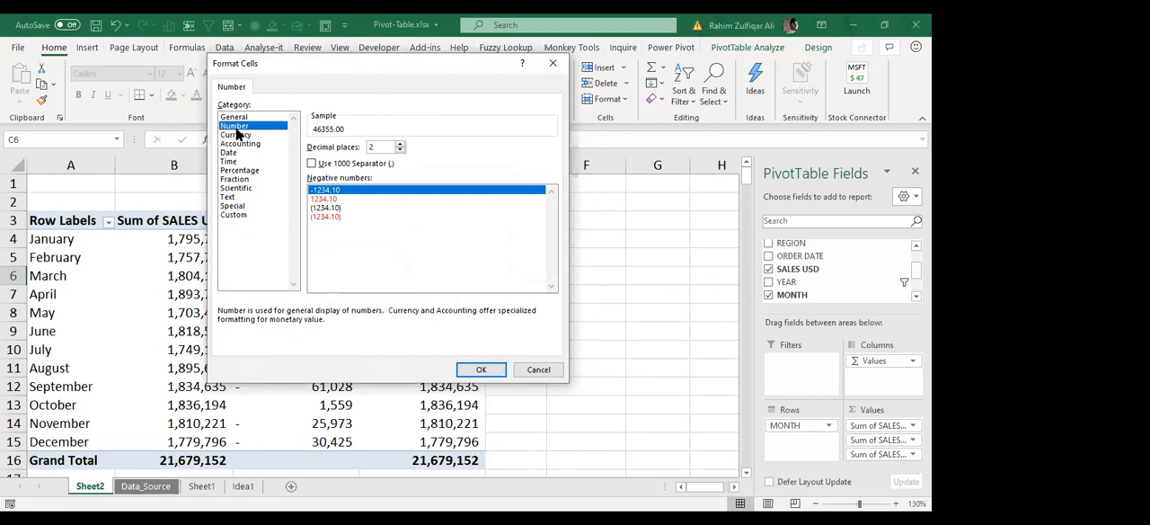
{"action": "left_click", "coordinate": [333, 217]}
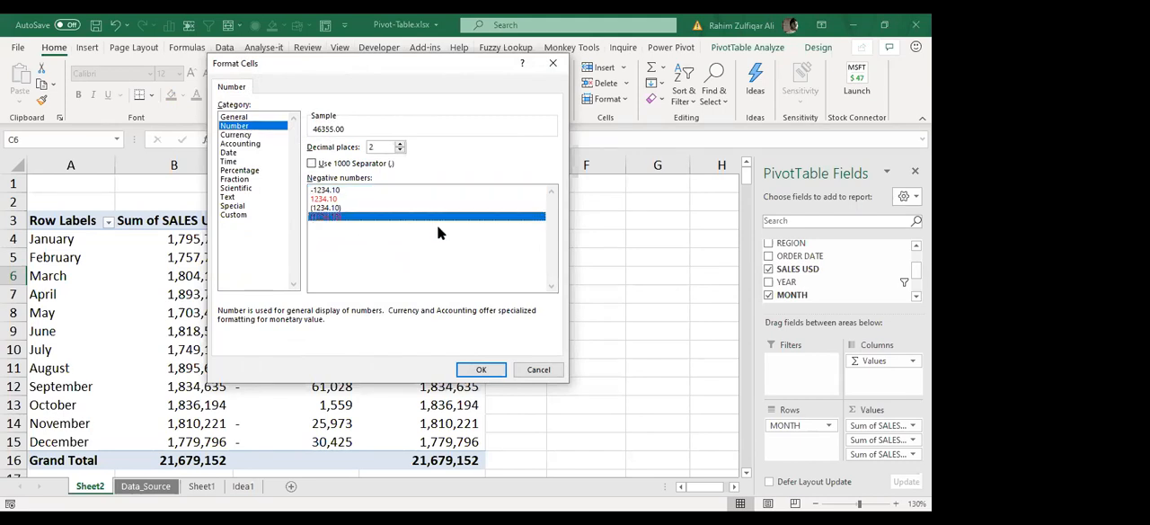
{"action": "left_click", "coordinate": [337, 200]}
{"action": "left_click", "coordinate": [328, 217]}
{"action": "left_click", "coordinate": [313, 163]}
{"action": "left_click", "coordinate": [401, 152]}
{"action": "left_click", "coordinate": [401, 151]}
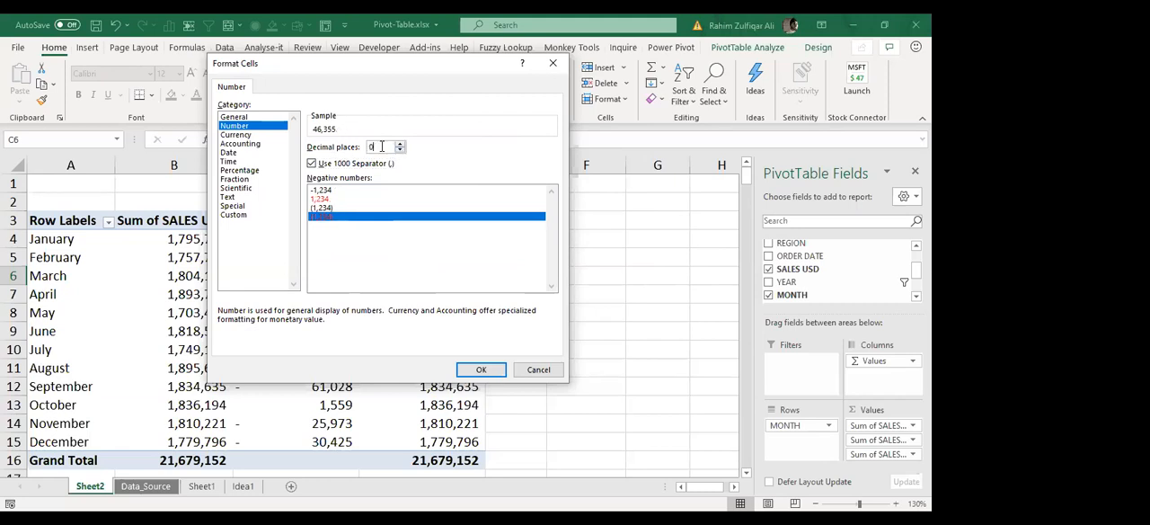
{"action": "left_click", "coordinate": [485, 368]}
{"action": "left_click", "coordinate": [428, 314]}
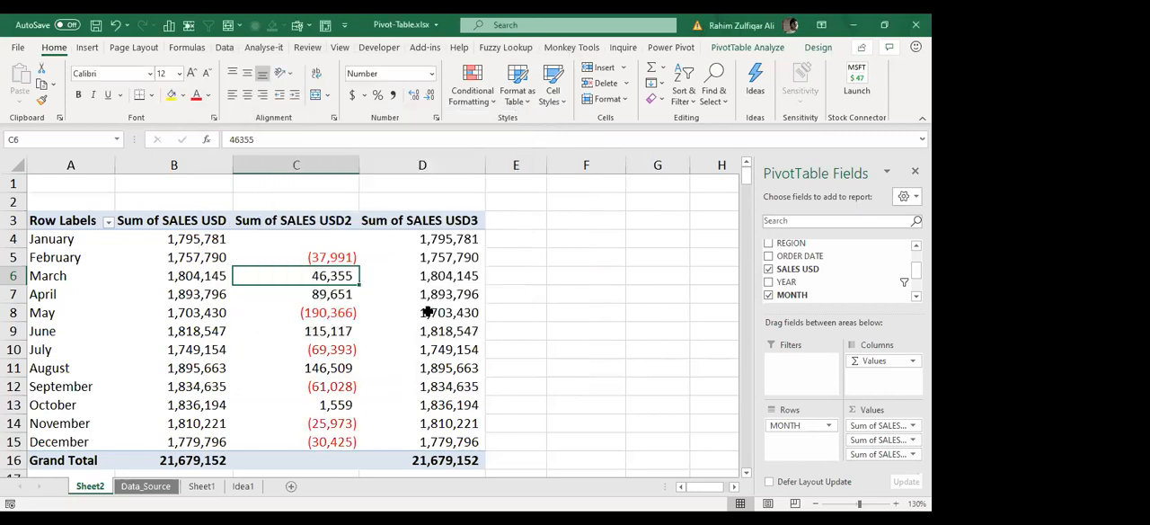
Step: Compare the red bracketed decreases with the black increases across the months in the Sum of SALES USD2 column
{"action": "left_click", "coordinate": [289, 296]}
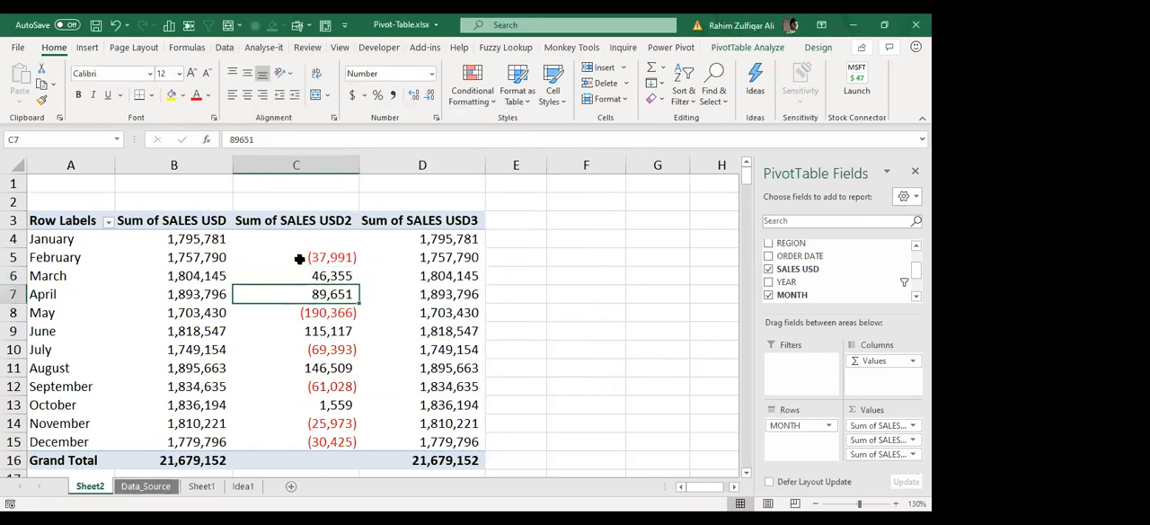
{"action": "left_click", "coordinate": [299, 259]}
{"action": "left_click", "coordinate": [302, 315]}
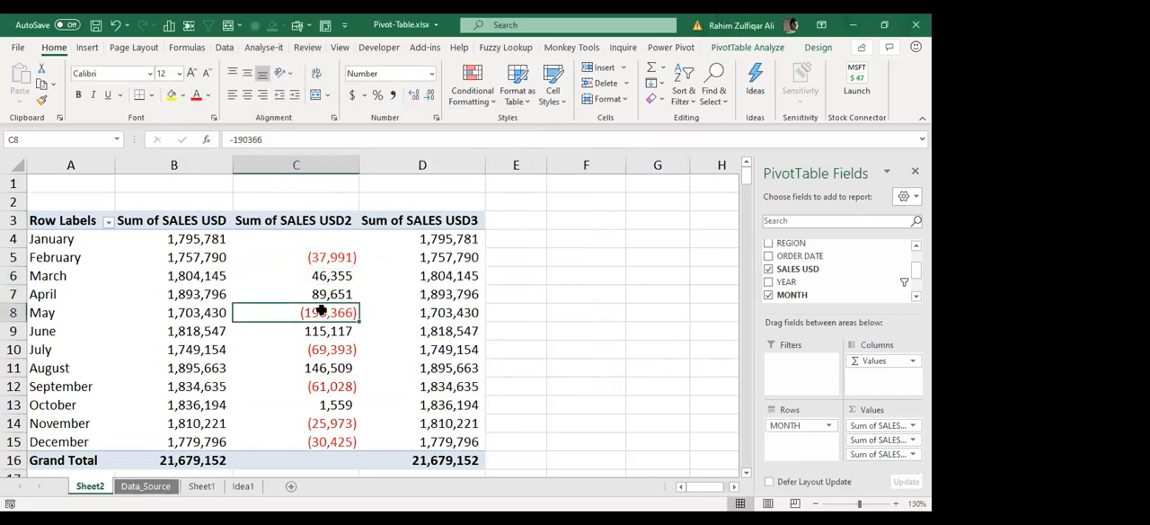
{"action": "left_click", "coordinate": [325, 262]}
{"action": "left_click", "coordinate": [316, 354]}
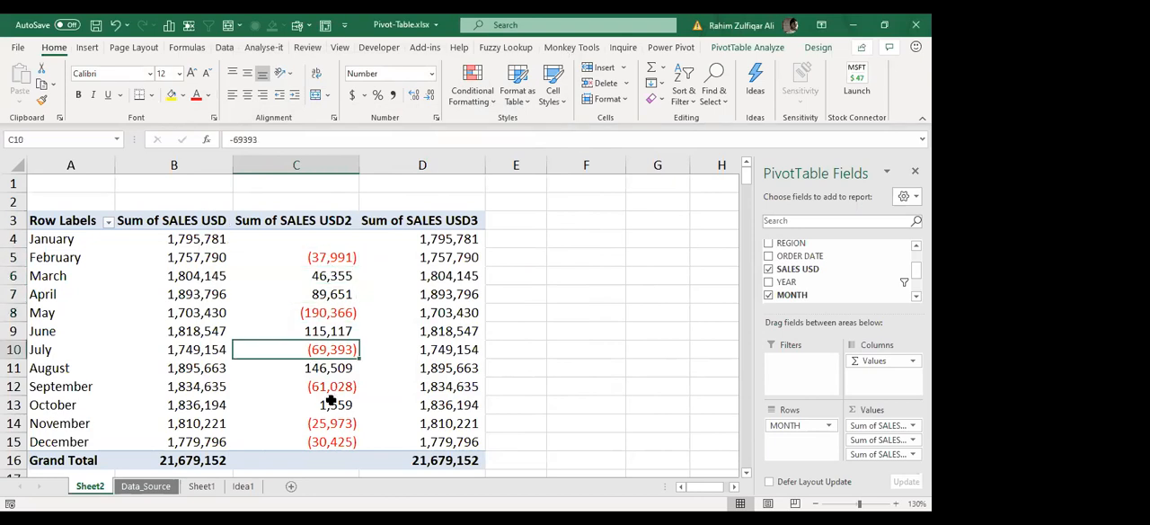
{"action": "left_click", "coordinate": [331, 388]}
{"action": "left_click", "coordinate": [325, 427]}
{"action": "left_click", "coordinate": [328, 406]}
{"action": "left_click", "coordinate": [330, 366]}
{"action": "left_click", "coordinate": [331, 331]}
{"action": "left_click", "coordinate": [332, 295]}
{"action": "left_click", "coordinate": [332, 278]}
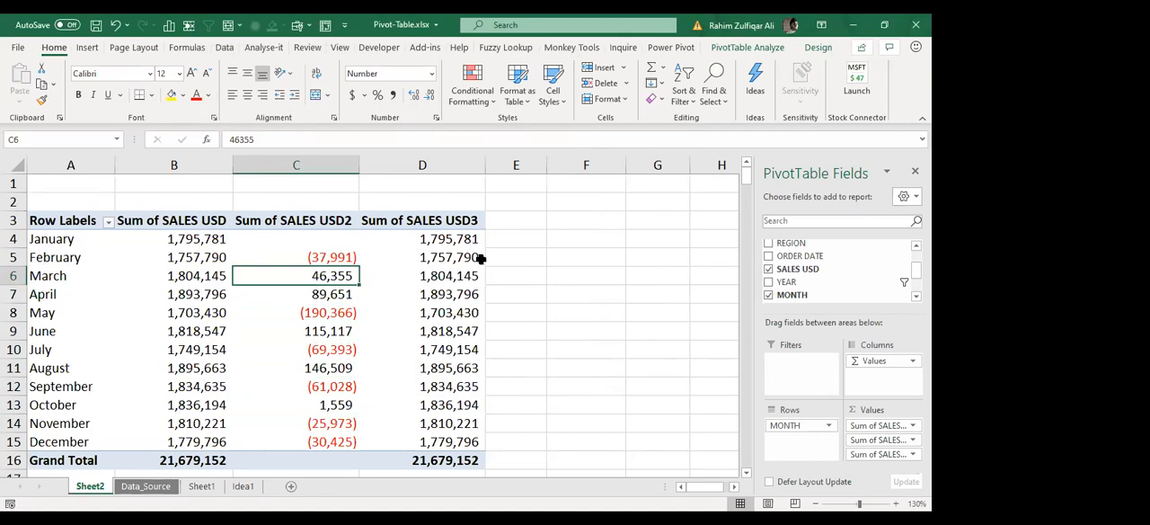
Step: Rename the second value column header as Difference and the third as Running Total
{"action": "left_click", "coordinate": [298, 215]}
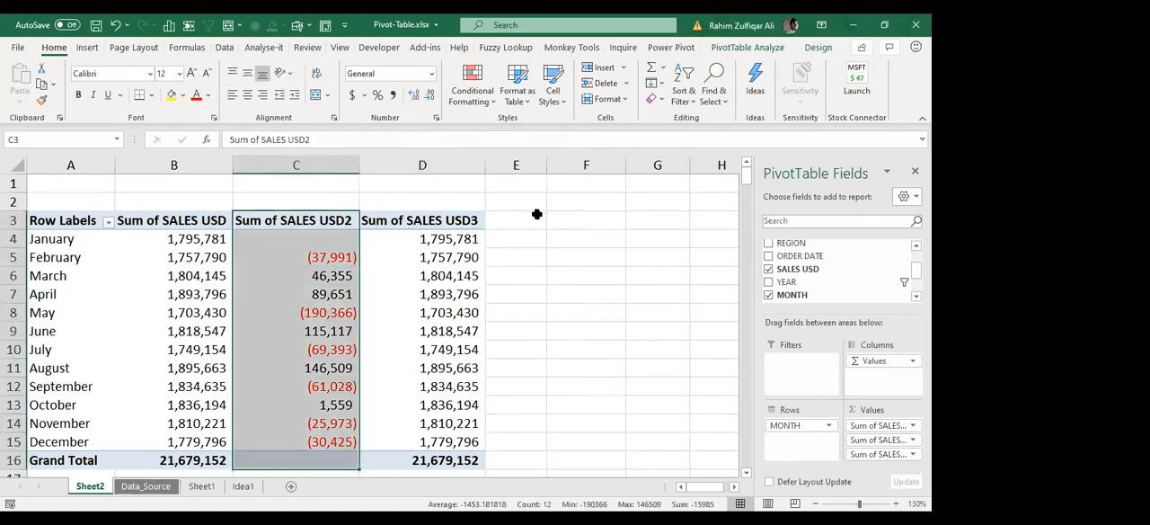
{"action": "key", "text": "Up"}
{"action": "key", "text": "Down"}
{"action": "key", "text": "Down"}
{"action": "key", "text": "Up"}
{"action": "type", "text": "Difference"}
{"action": "key", "text": "Tab"}
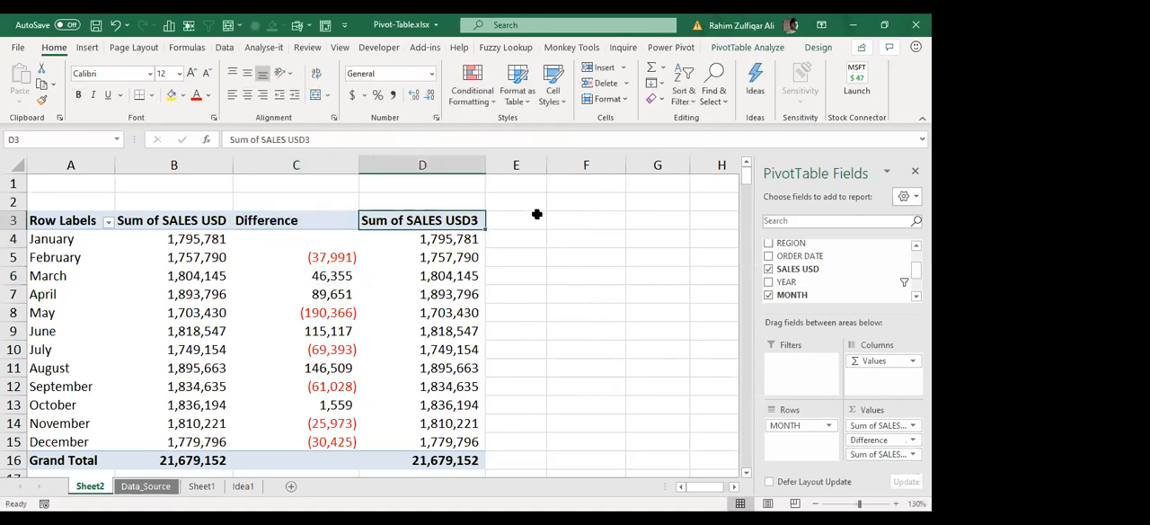
{"action": "type", "text": "Running Total"}
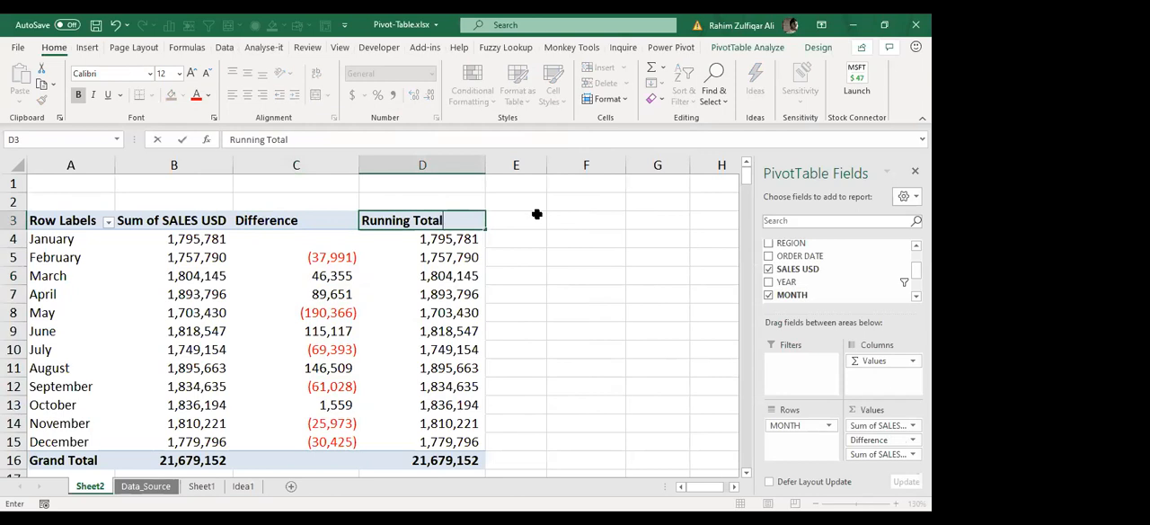
{"action": "key", "text": "Return"}
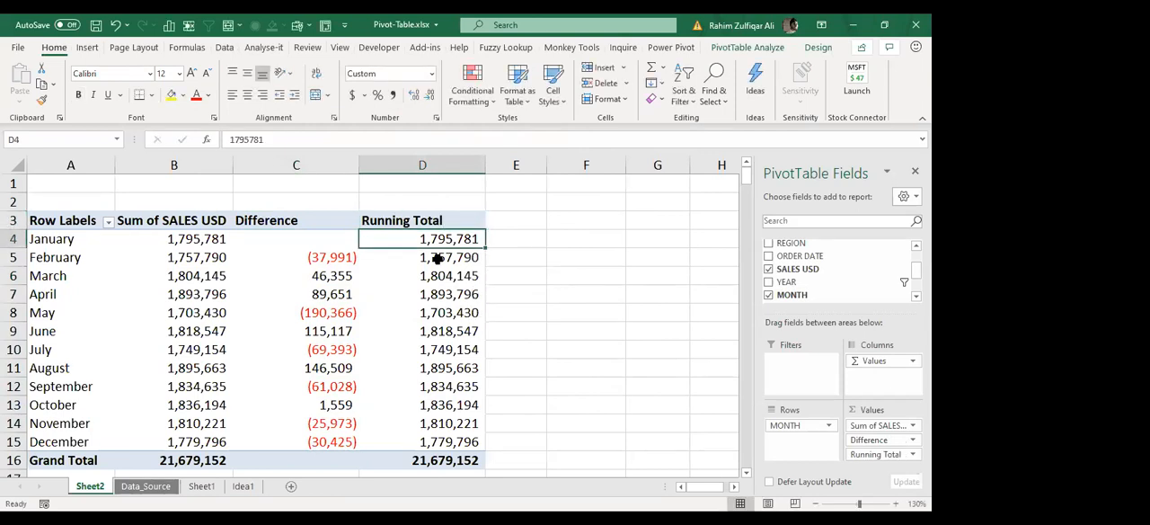
Step: Examine the January to April figures in the Running Total column
{"action": "left_click", "coordinate": [468, 258]}
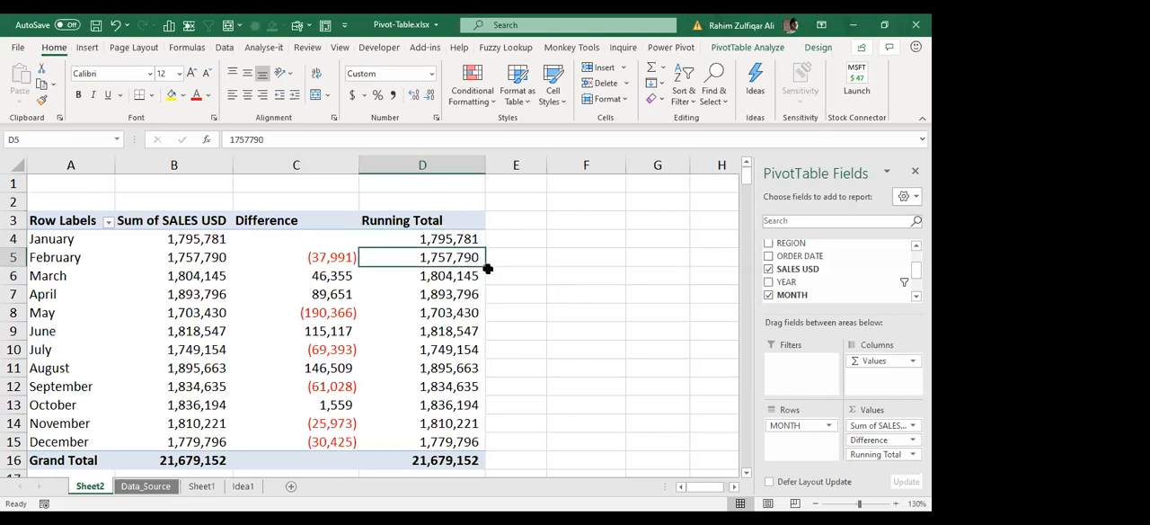
{"action": "left_click", "coordinate": [447, 273]}
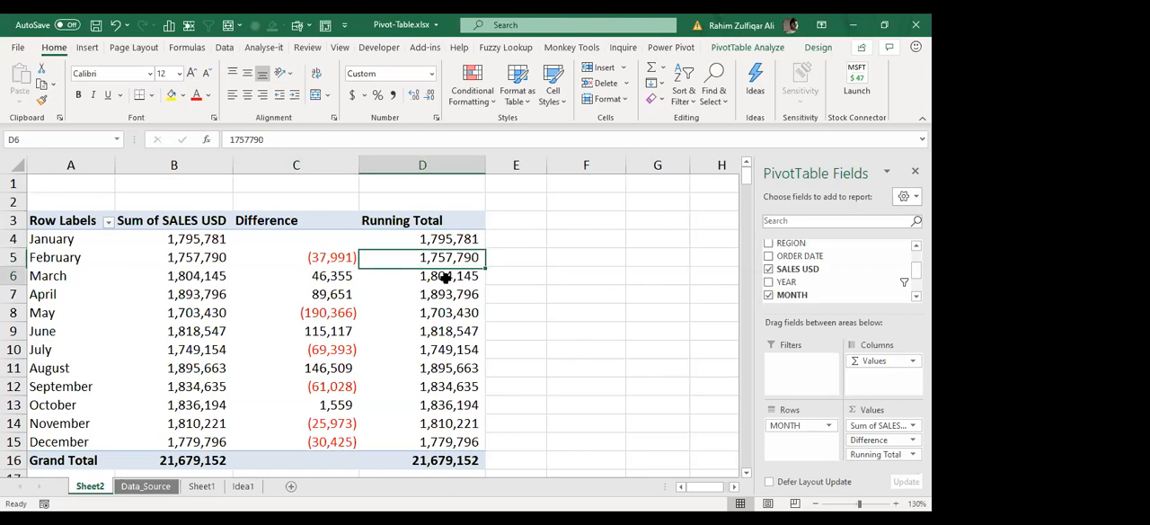
{"action": "left_click", "coordinate": [450, 244]}
{"action": "left_click", "coordinate": [447, 258]}
{"action": "left_click", "coordinate": [448, 291]}
{"action": "left_click", "coordinate": [449, 278]}
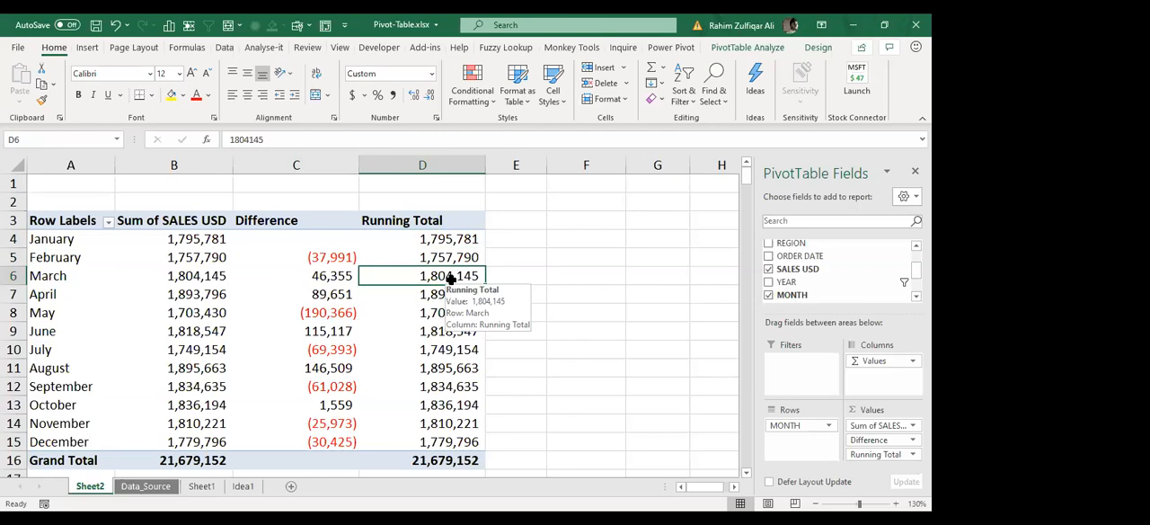
{"action": "left_click", "coordinate": [426, 259]}
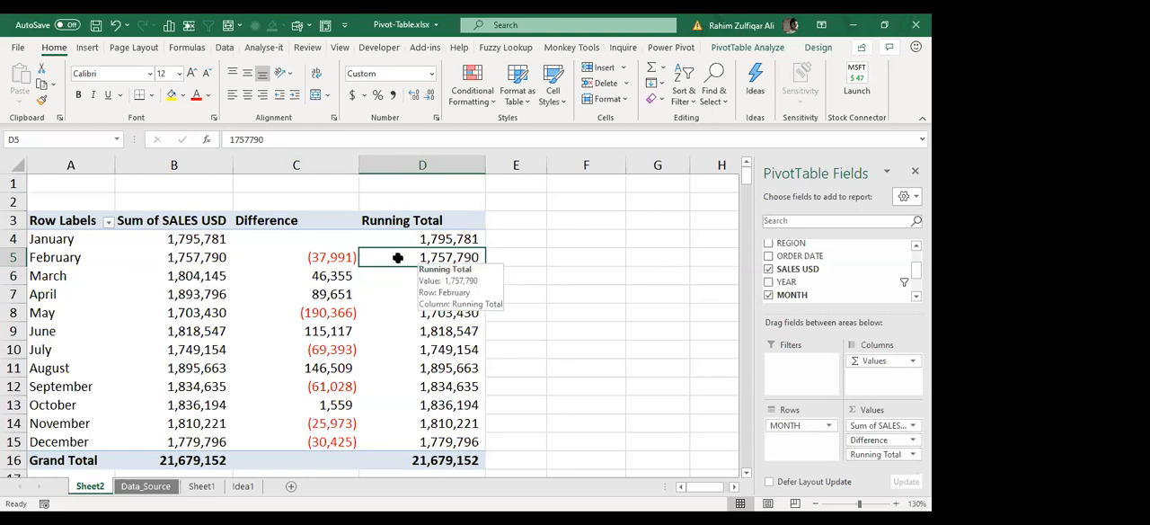
Step: Show the Running Total column's values as Running Total In, with MONTH as base field
{"action": "right_click", "coordinate": [397, 258]}
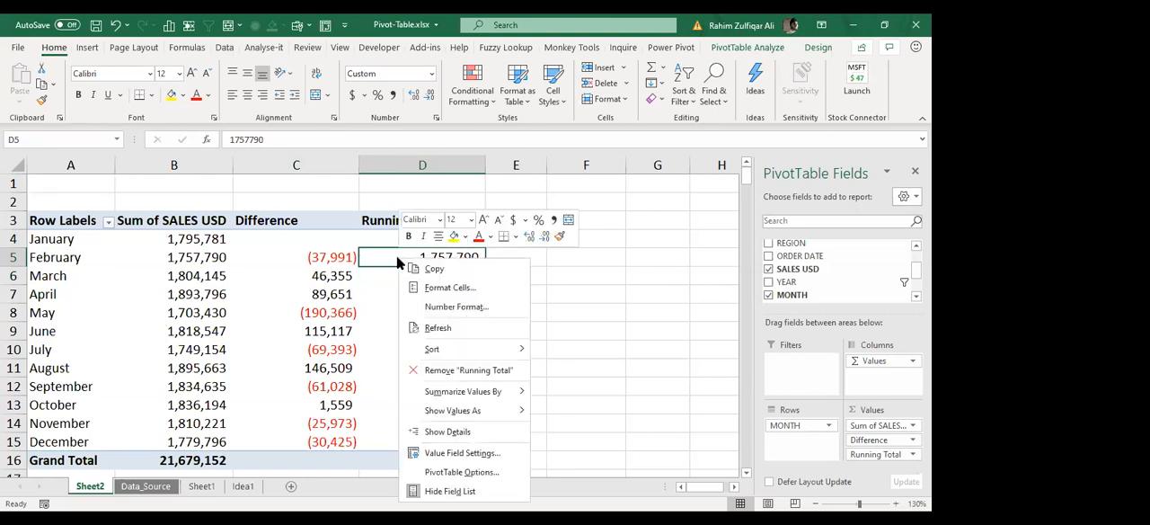
{"action": "left_click", "coordinate": [454, 454]}
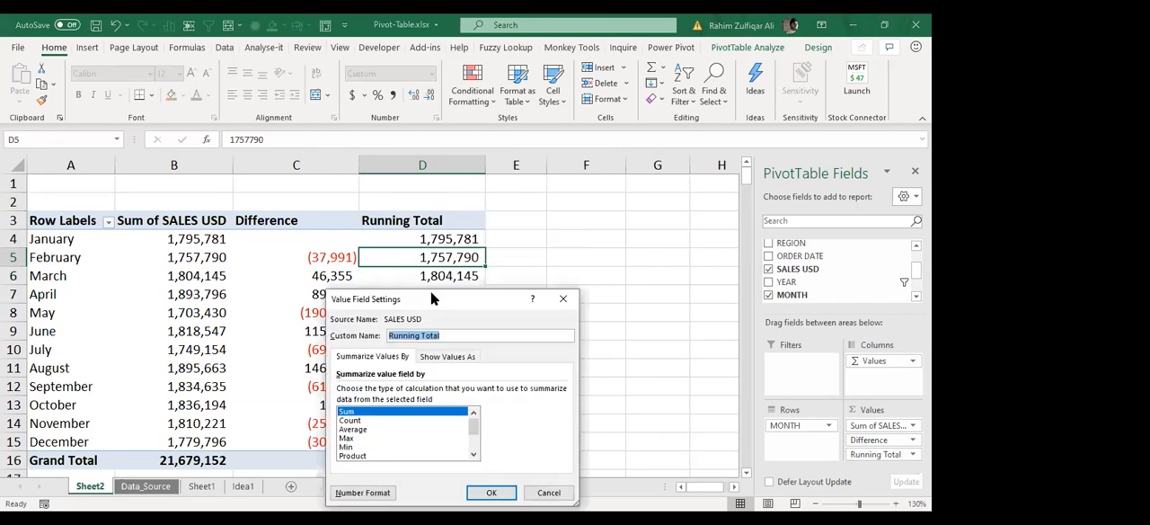
{"action": "left_click_drag", "start_coordinate": [429, 298], "coordinate": [466, 205]}
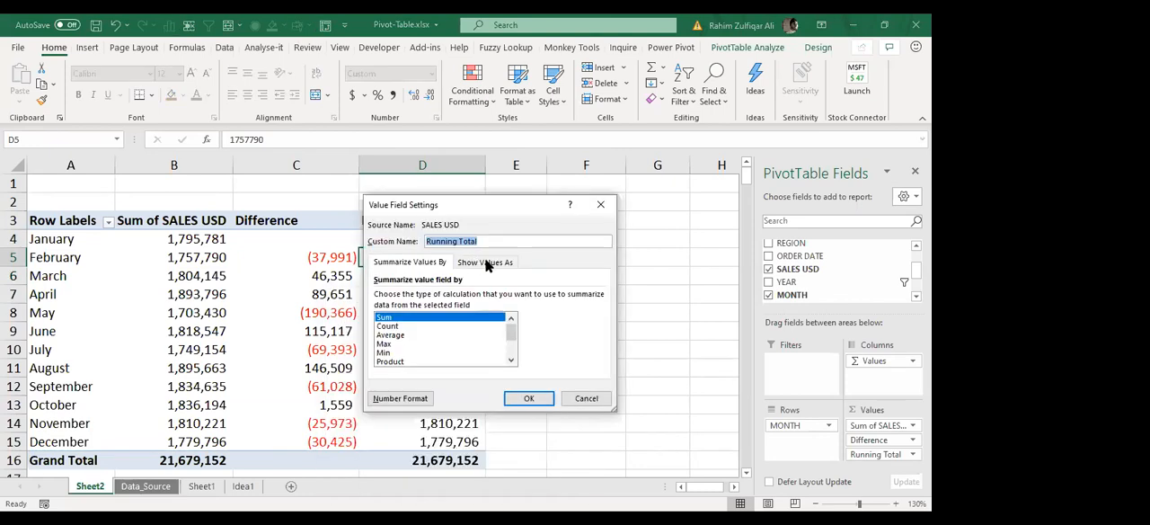
{"action": "left_click", "coordinate": [482, 262]}
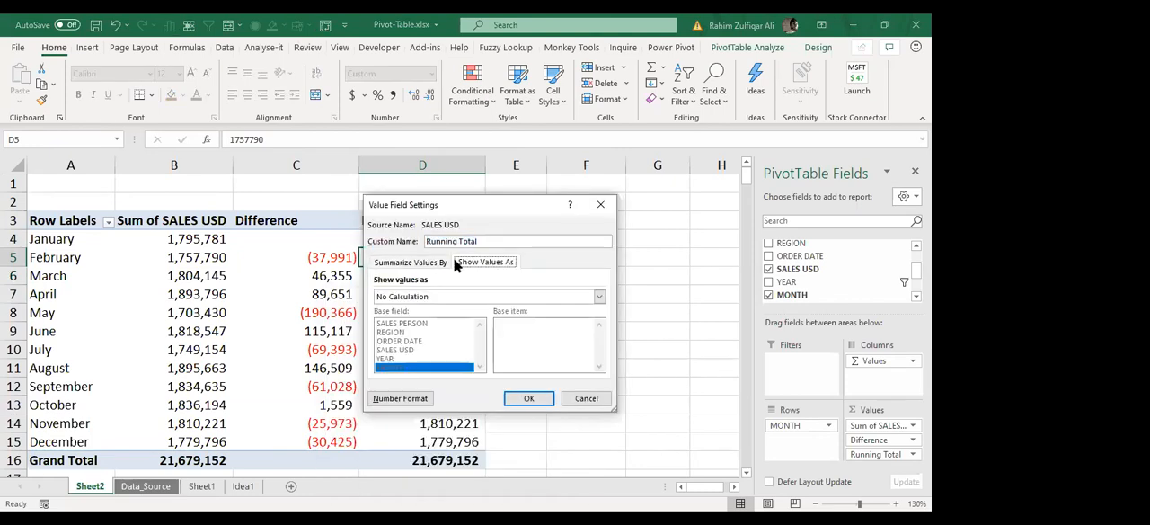
{"action": "left_click", "coordinate": [598, 298]}
{"action": "left_click_drag", "start_coordinate": [599, 316], "coordinate": [601, 338]}
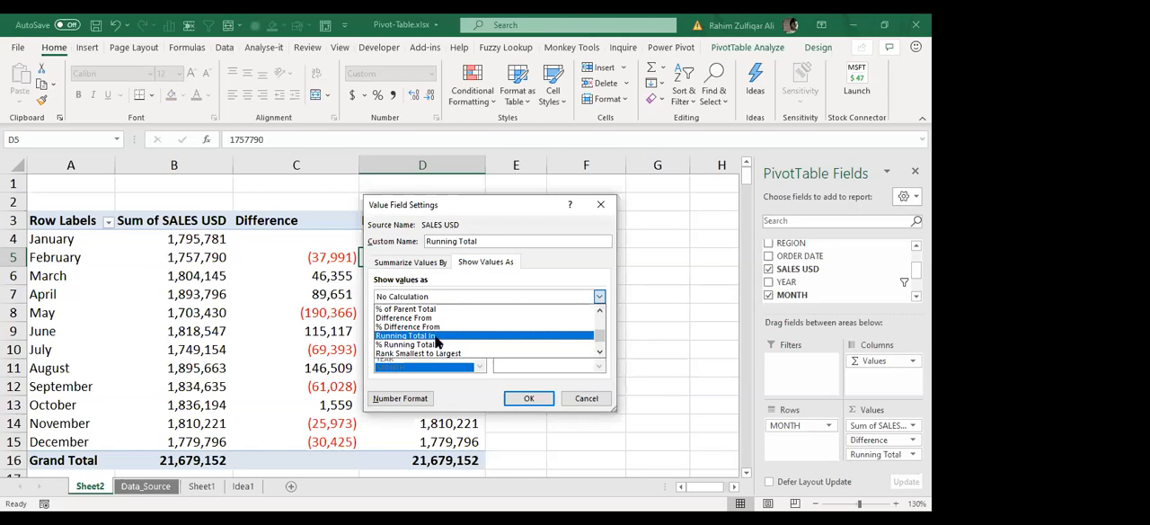
{"action": "left_click", "coordinate": [396, 337]}
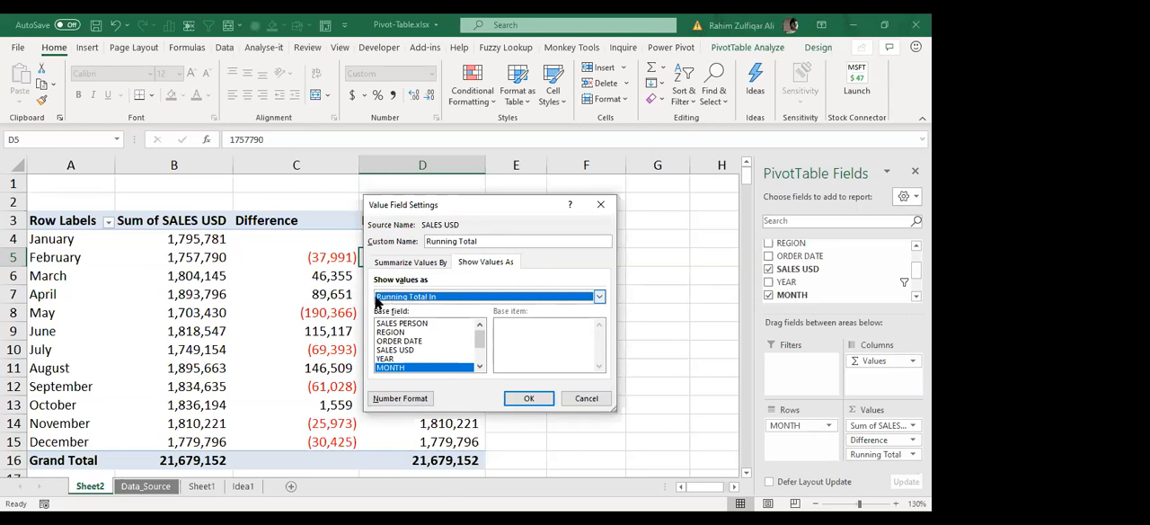
{"action": "left_click", "coordinate": [524, 399]}
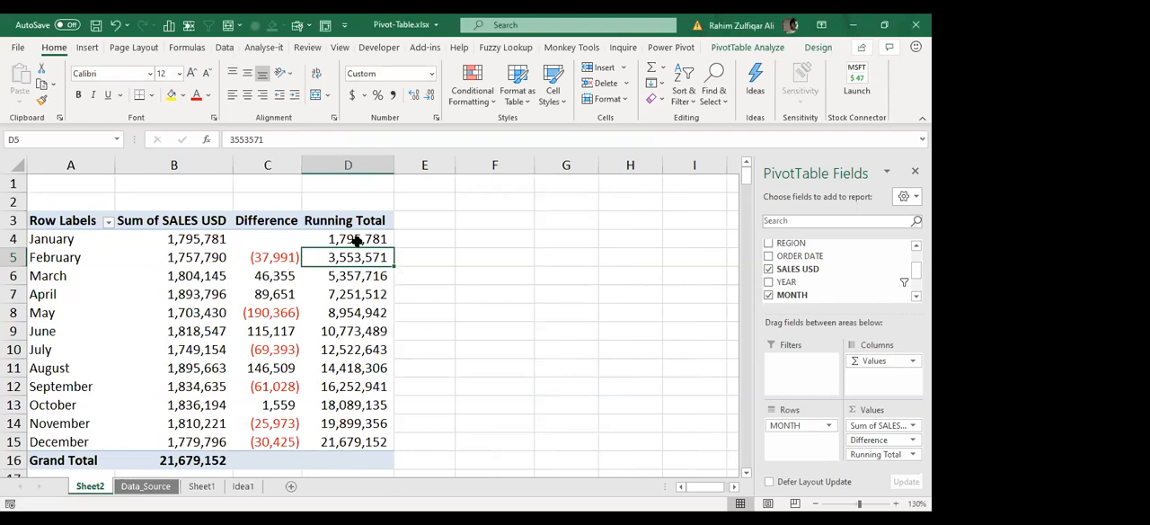
Step: Highlight the Sum of SALES USD grand total and December's running total with yellow fill and bold text
{"action": "left_click", "coordinate": [376, 295]}
{"action": "key", "text": "Down"}
{"action": "key", "text": "Down"}
{"action": "key", "text": "Down"}
{"action": "key", "text": "Down"}
{"action": "key", "text": "Down"}
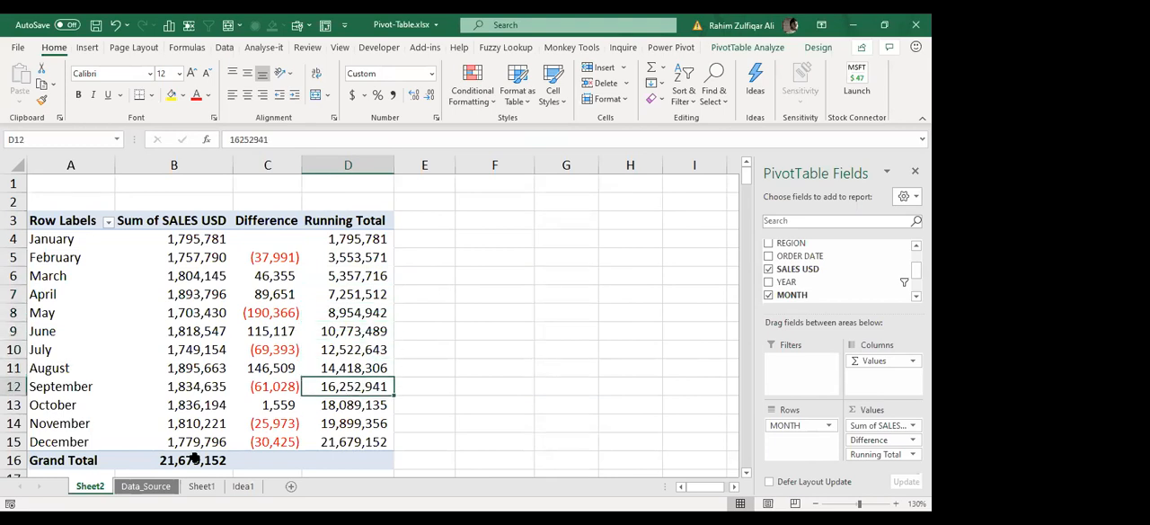
{"action": "left_click", "coordinate": [194, 459]}
{"action": "left_click", "coordinate": [347, 440], "text": "ctrl"}
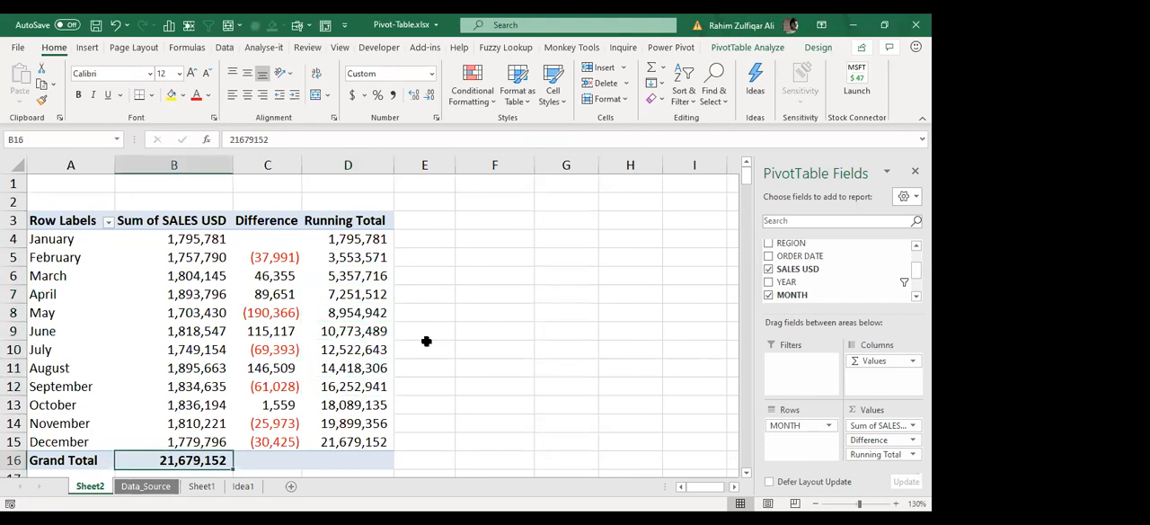
{"action": "left_click", "coordinate": [171, 95]}
{"action": "left_click", "coordinate": [367, 435]}
{"action": "left_click", "coordinate": [163, 456], "text": "ctrl"}
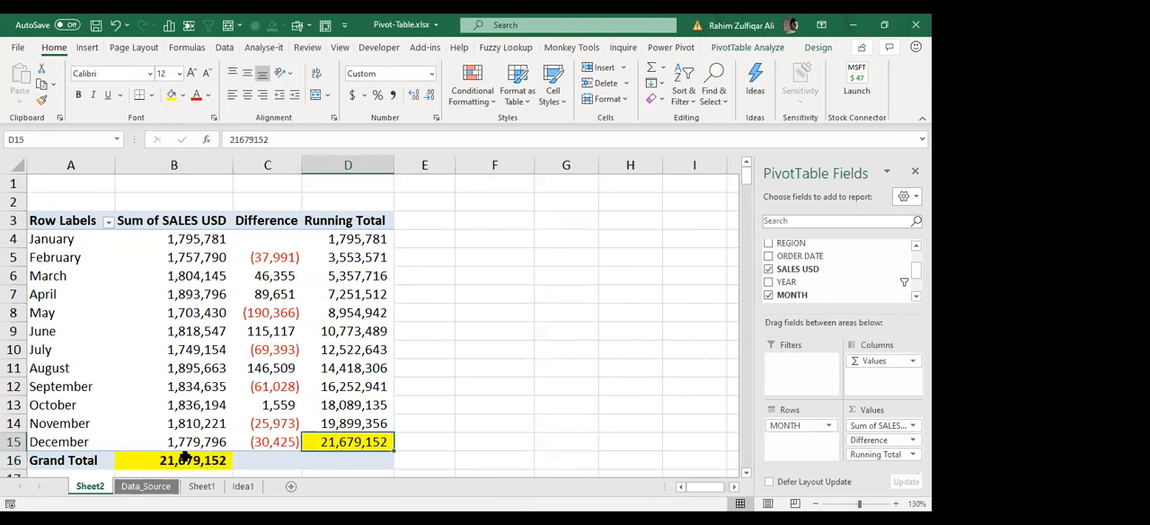
Step: Compare the monthly sales with the Running Total figures and check that column's Running Total In setting
{"action": "left_click", "coordinate": [364, 440]}
{"action": "left_click", "coordinate": [376, 368]}
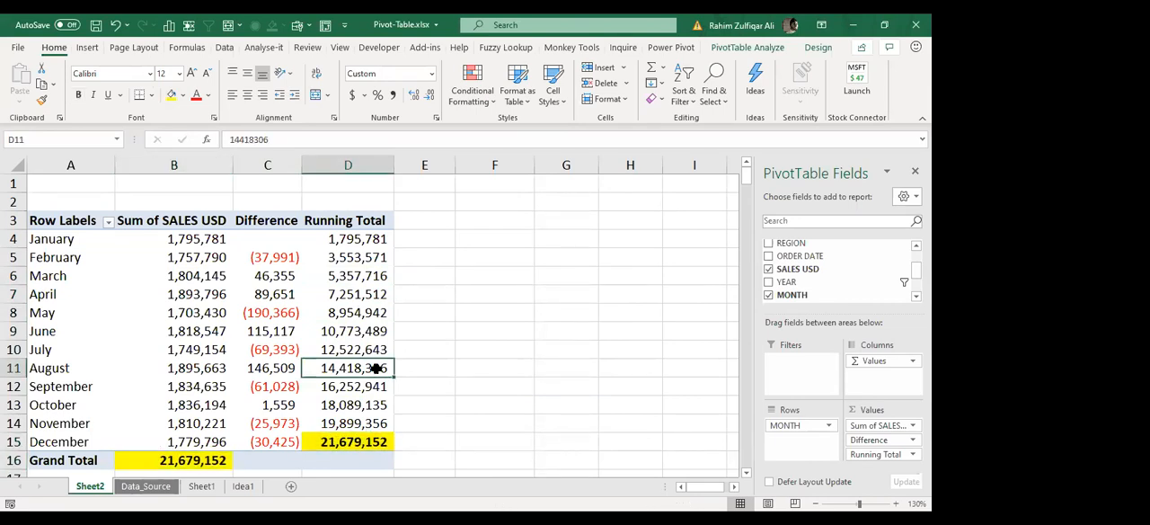
{"action": "left_click_drag", "start_coordinate": [365, 240], "coordinate": [354, 431]}
{"action": "left_click", "coordinate": [349, 453]}
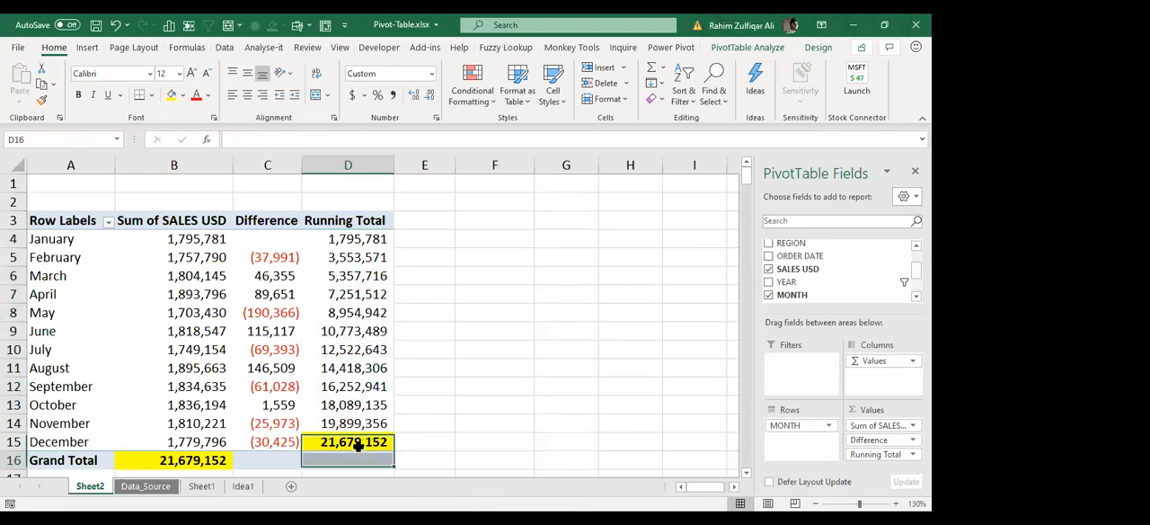
{"action": "left_click_drag", "start_coordinate": [193, 239], "coordinate": [180, 397]}
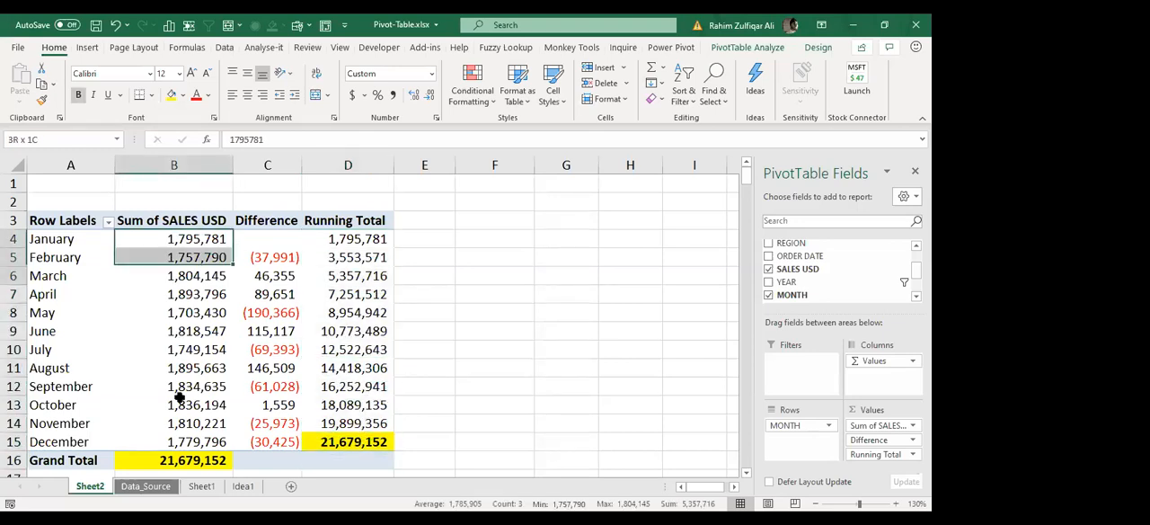
{"action": "left_click", "coordinate": [349, 441]}
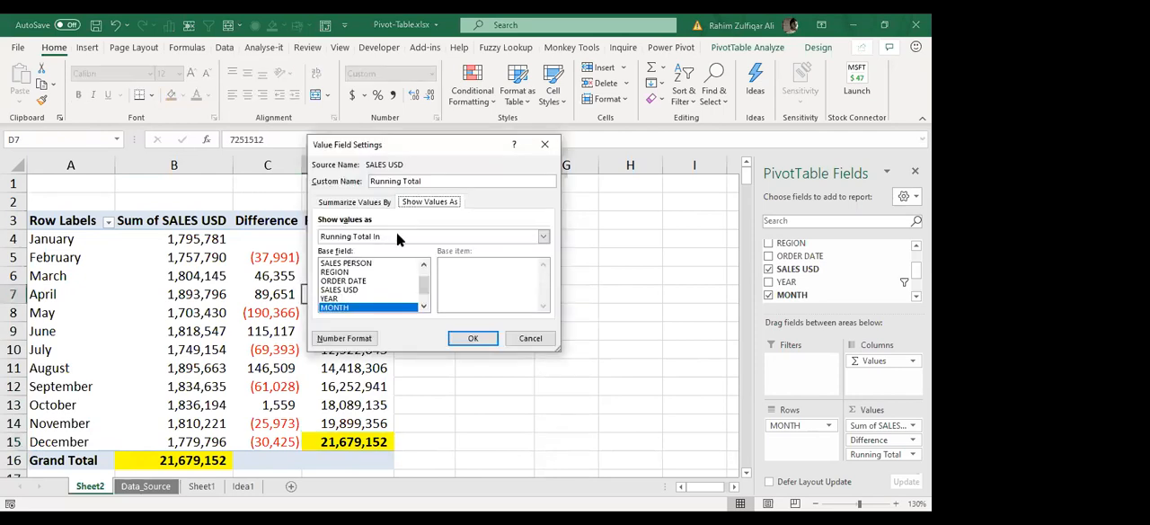
{"action": "left_click", "coordinate": [396, 234]}
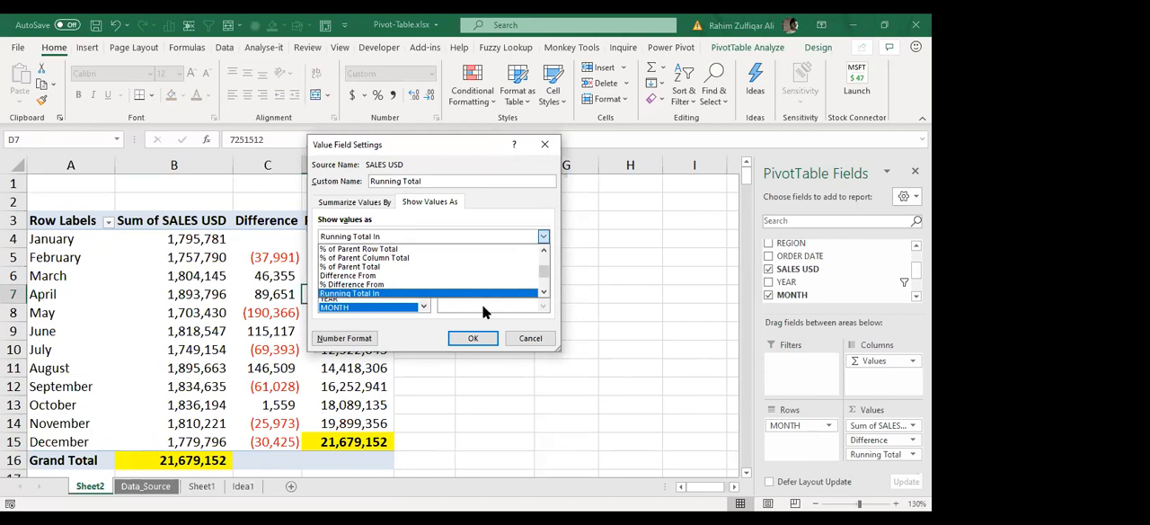
{"action": "key", "text": "Return"}
{"action": "key", "text": "Return"}
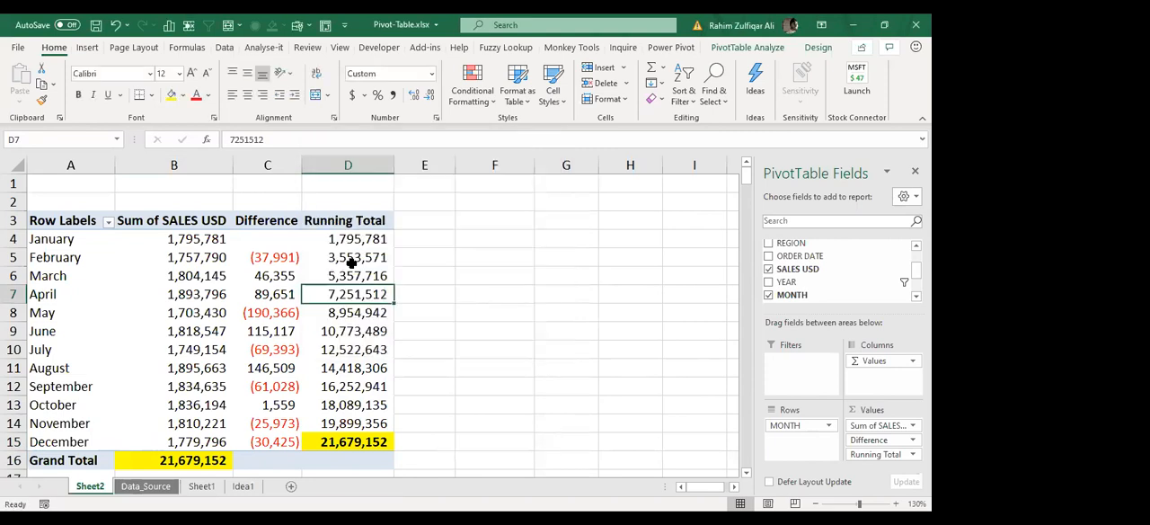
{"action": "key", "text": "Up"}
{"action": "key", "text": "Up"}
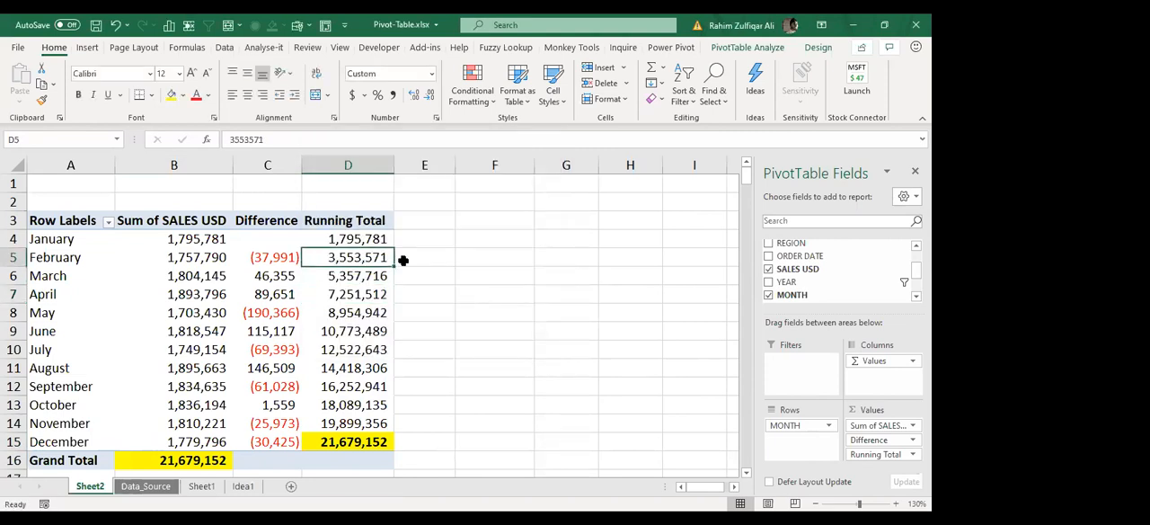
Step: Enter the topics NESTED IF, AND OR and IF in cells F3 to F5
{"action": "left_click", "coordinate": [488, 220]}
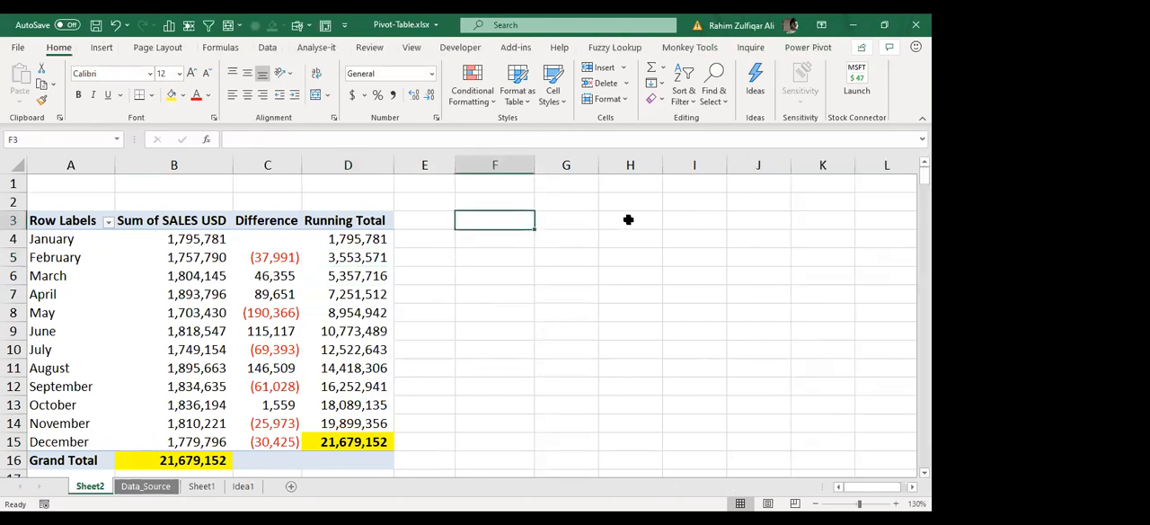
{"action": "type", "text": "NESTED IF"}
{"action": "key", "text": "Return"}
{"action": "type", "text": "AND OR"}
{"action": "key", "text": "Return"}
{"action": "type", "text": "IF"}
{"action": "key", "text": "Return"}
{"action": "key", "text": "Up"}
{"action": "key", "text": "Up"}
{"action": "key", "text": "Up"}
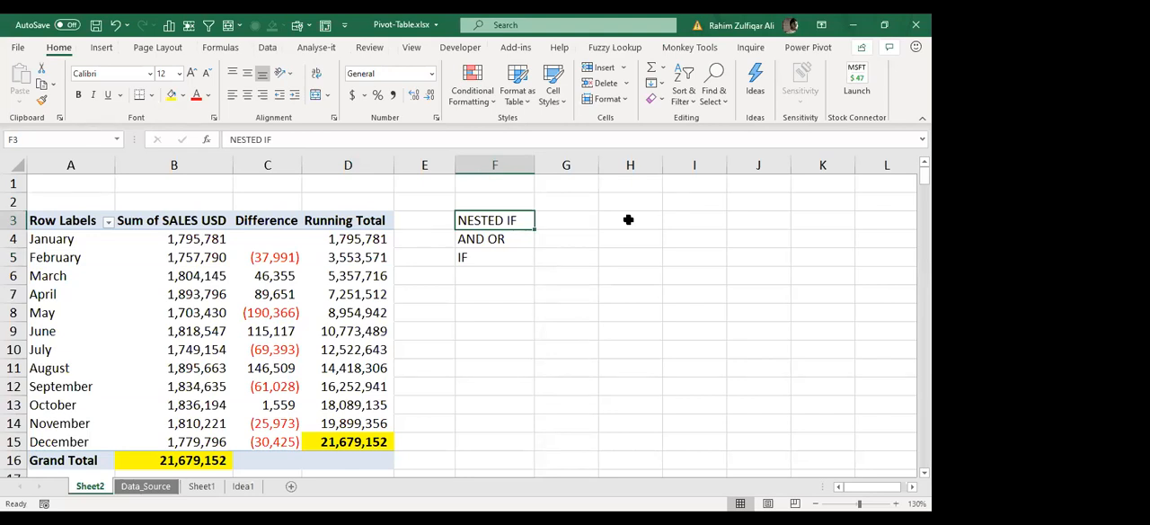
Step: Delete the three topic entries from cells F3 to F5 and return to the PivotTable's Difference header
{"action": "key", "text": "shift+Down"}
{"action": "key", "text": "shift+Down"}
{"action": "key", "text": "Delete"}
{"action": "key", "text": "Left"}
{"action": "key", "text": "Left"}
{"action": "key", "text": "Left"}
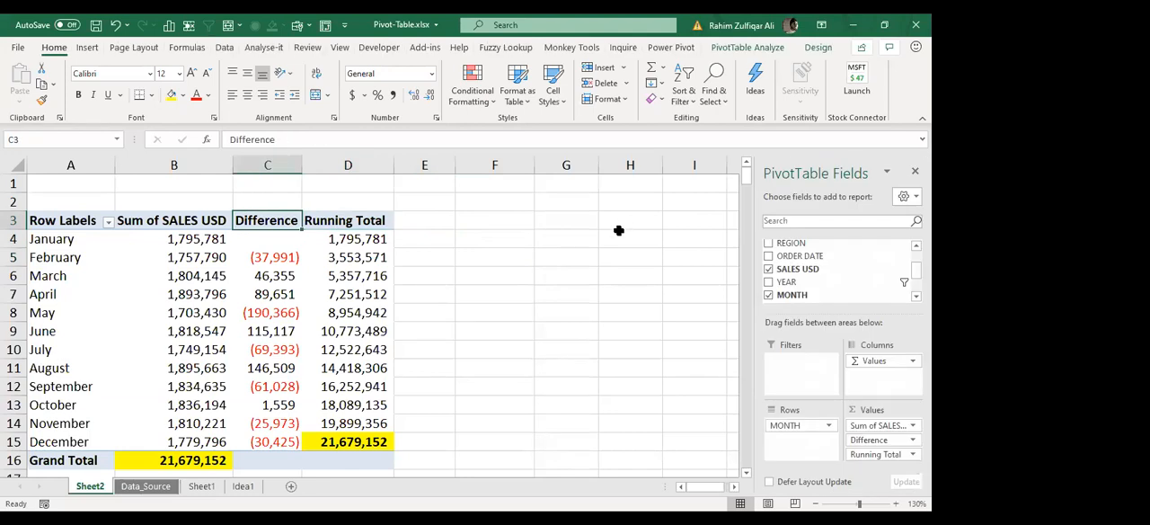
{"action": "left_click", "coordinate": [358, 278]}
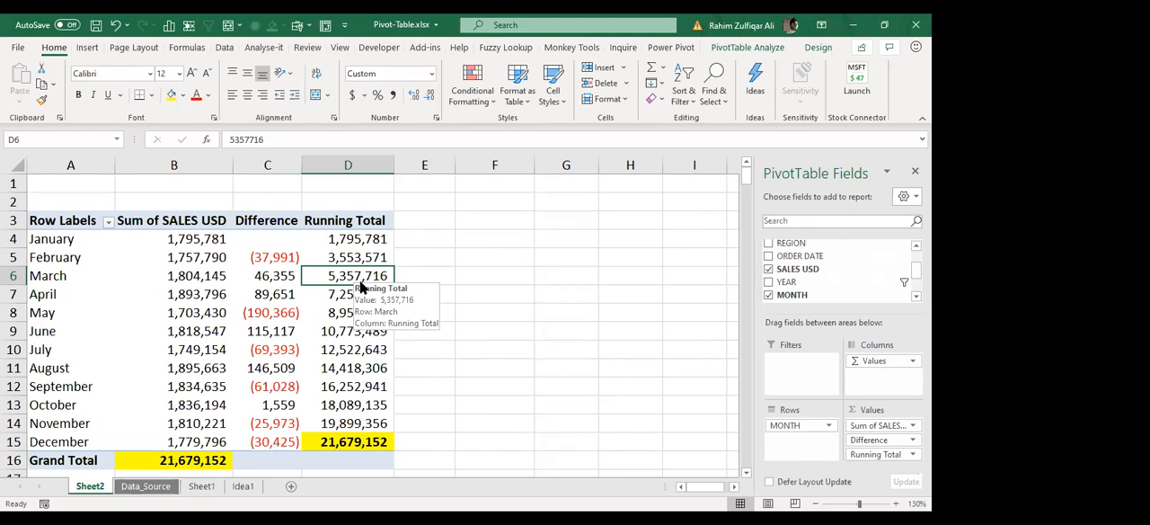
{"action": "left_click", "coordinate": [358, 256]}
{"action": "left_click", "coordinate": [359, 241]}
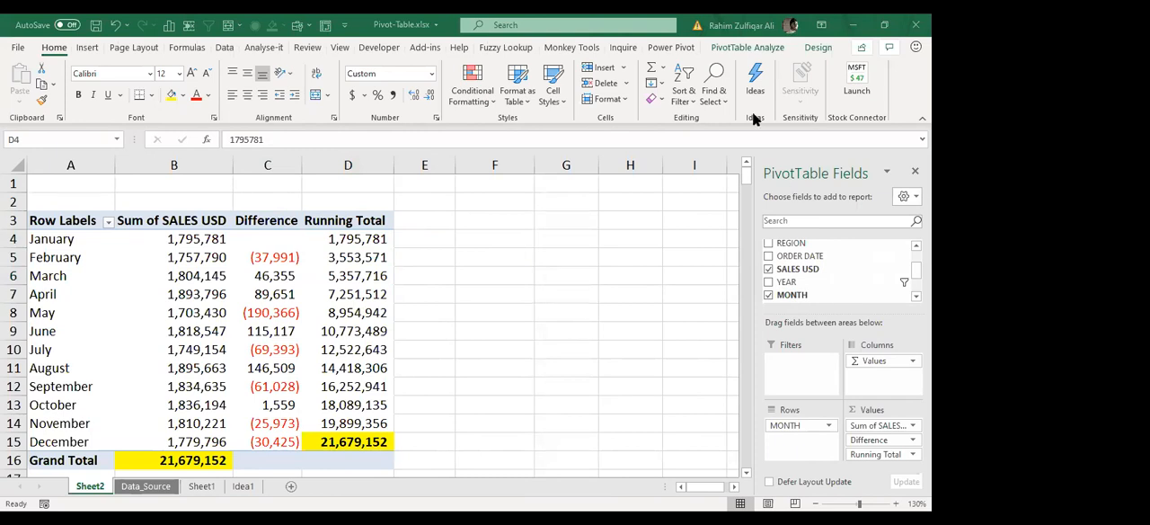
Step: Switch to the web browser, review the instructor's Udemy profile and course list, and select the page address
{"action": "key", "text": "alt+Tab"}
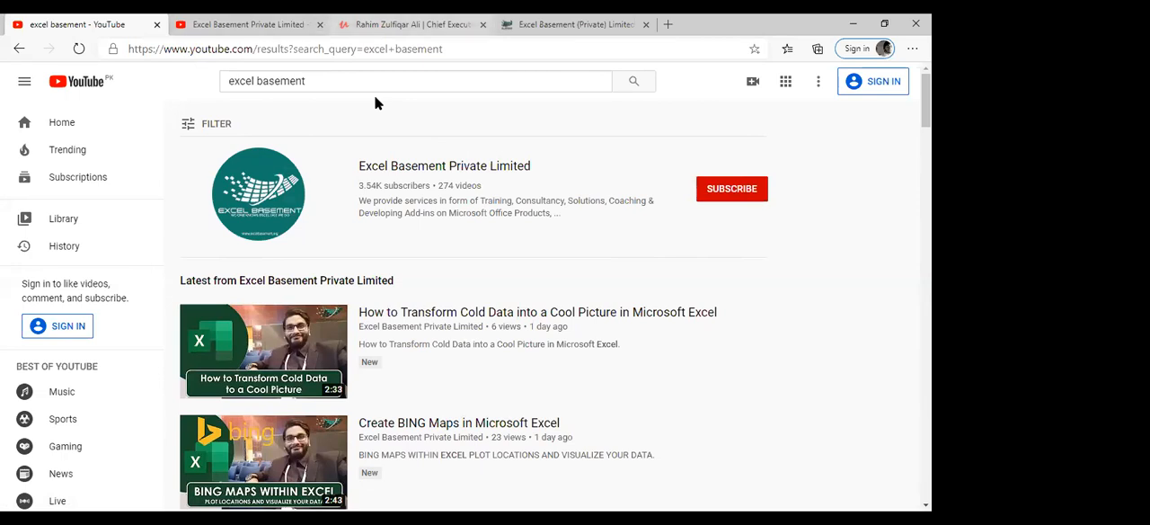
{"action": "left_click", "coordinate": [400, 25]}
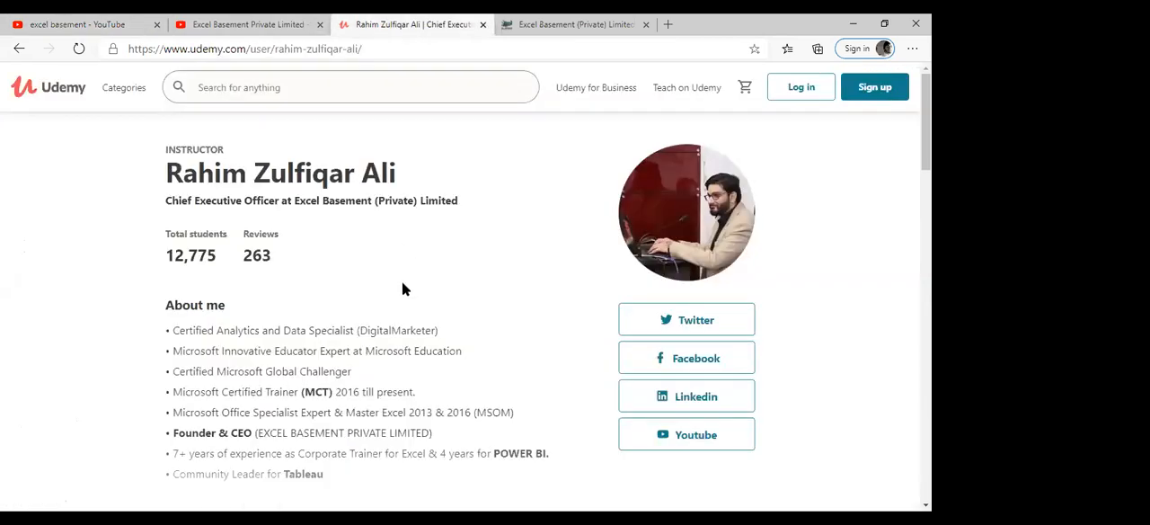
{"action": "double_click", "coordinate": [225, 257]}
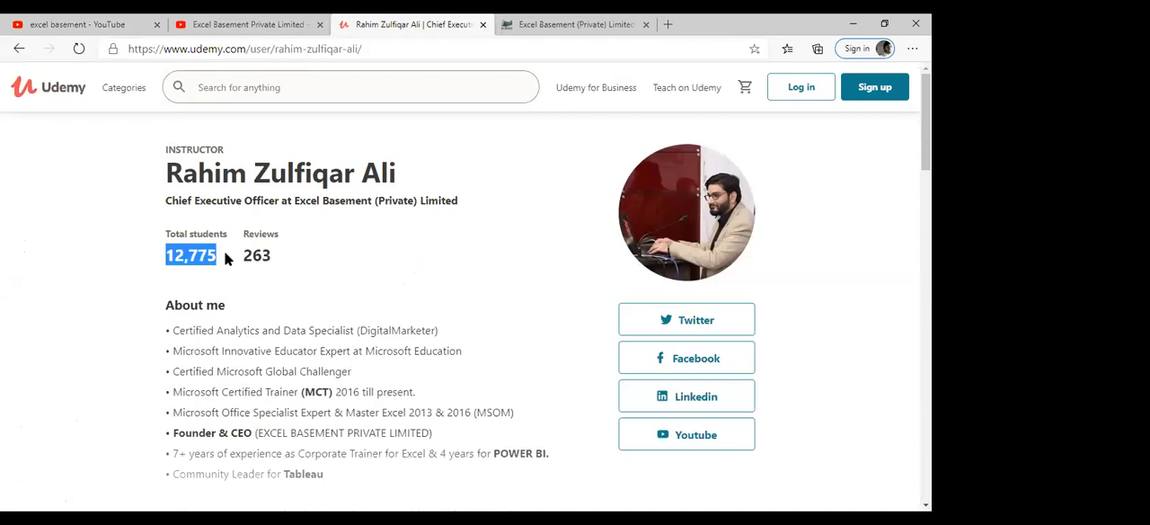
{"action": "left_click", "coordinate": [224, 258]}
{"action": "scroll", "coordinate": [461, 287], "scroll_direction": "down", "scroll_amount": 4}
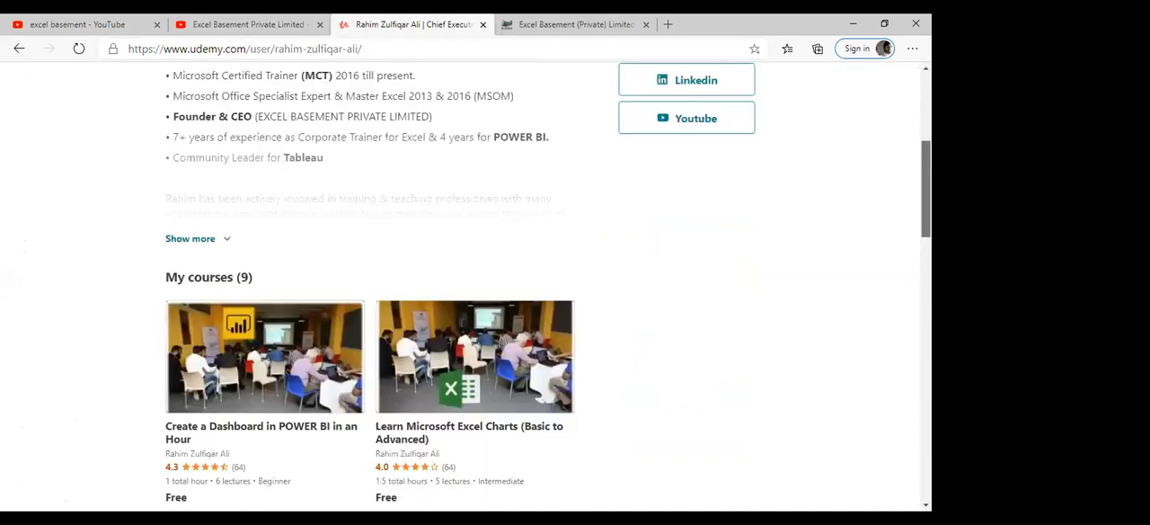
{"action": "scroll", "coordinate": [548, 286], "scroll_direction": "down", "scroll_amount": 10}
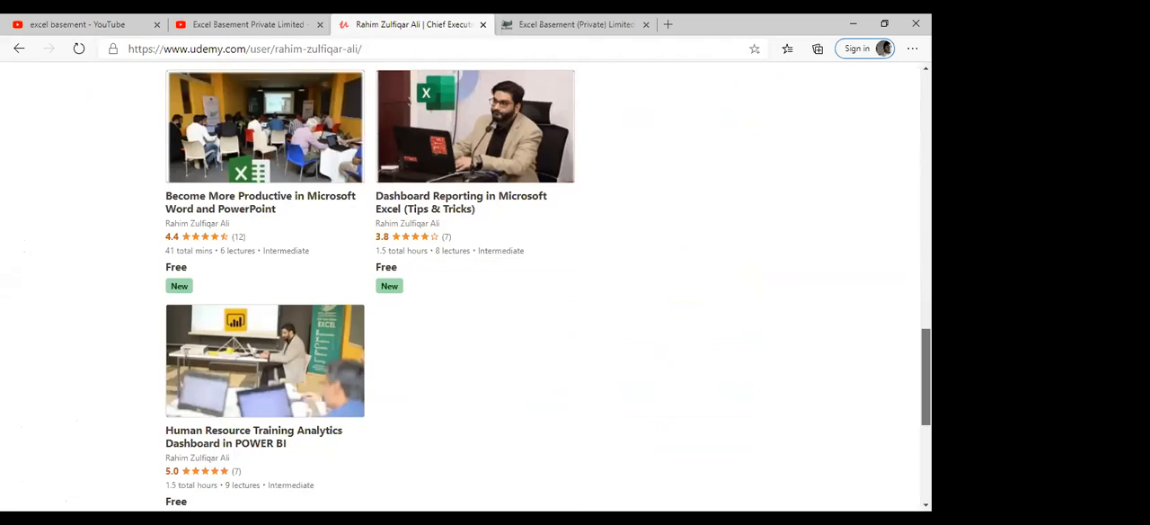
{"action": "scroll", "coordinate": [370, 287], "scroll_direction": "up", "scroll_amount": 7}
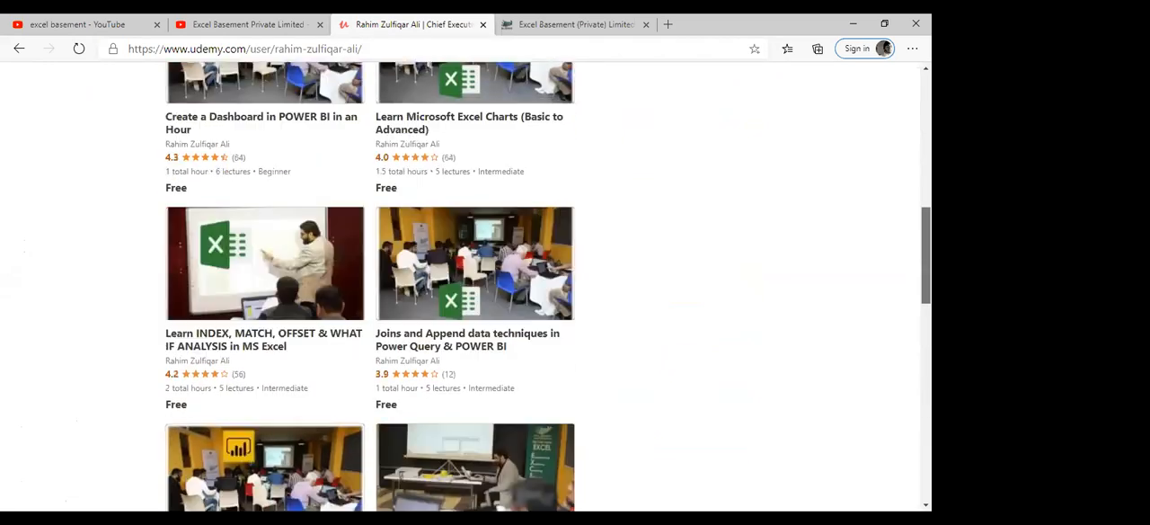
{"action": "scroll", "coordinate": [371, 288], "scroll_direction": "up", "scroll_amount": 10}
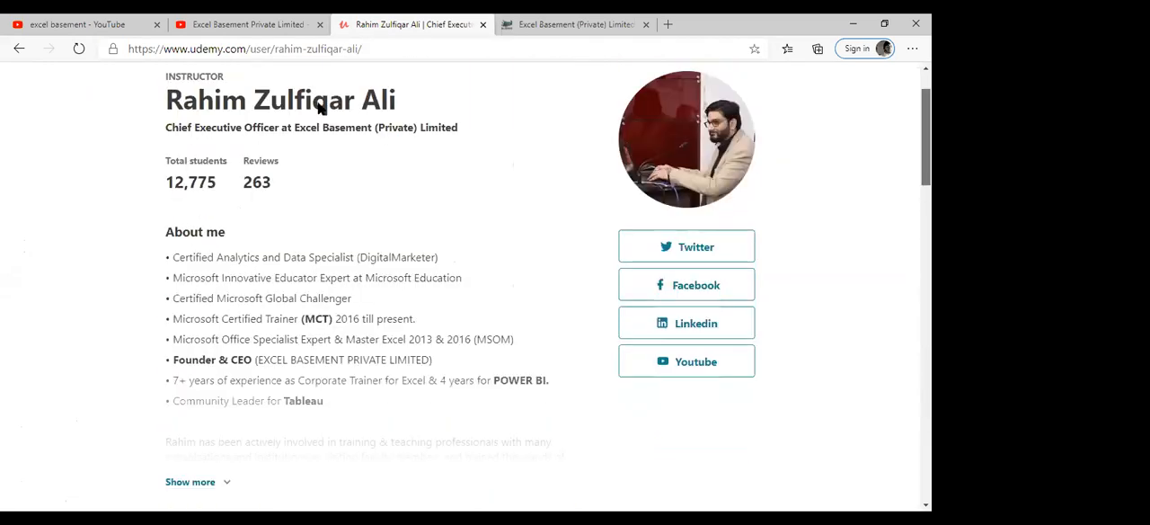
{"action": "left_click", "coordinate": [382, 47]}
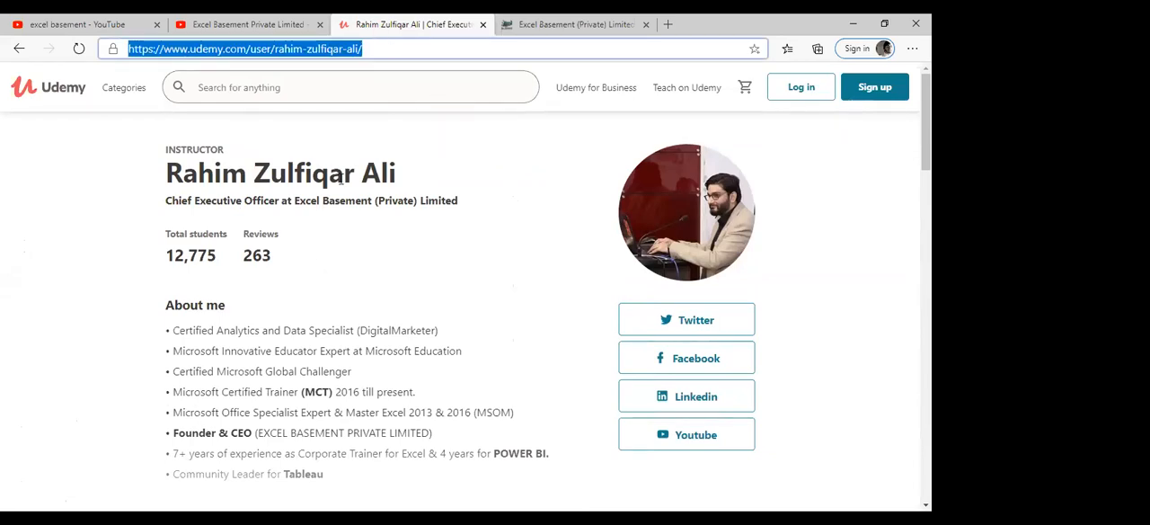
{"action": "left_click", "coordinate": [591, 72]}
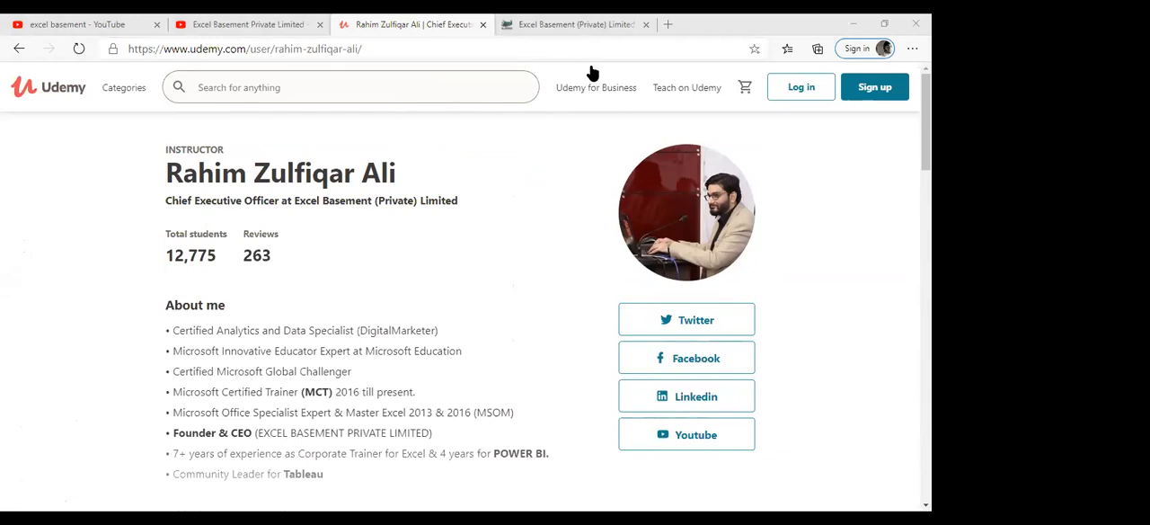
Step: Open the Excel Basement Private Limited channel from the YouTube results, select its address and pause the conference highlights video
{"action": "left_click", "coordinate": [84, 27]}
{"action": "left_click", "coordinate": [467, 45]}
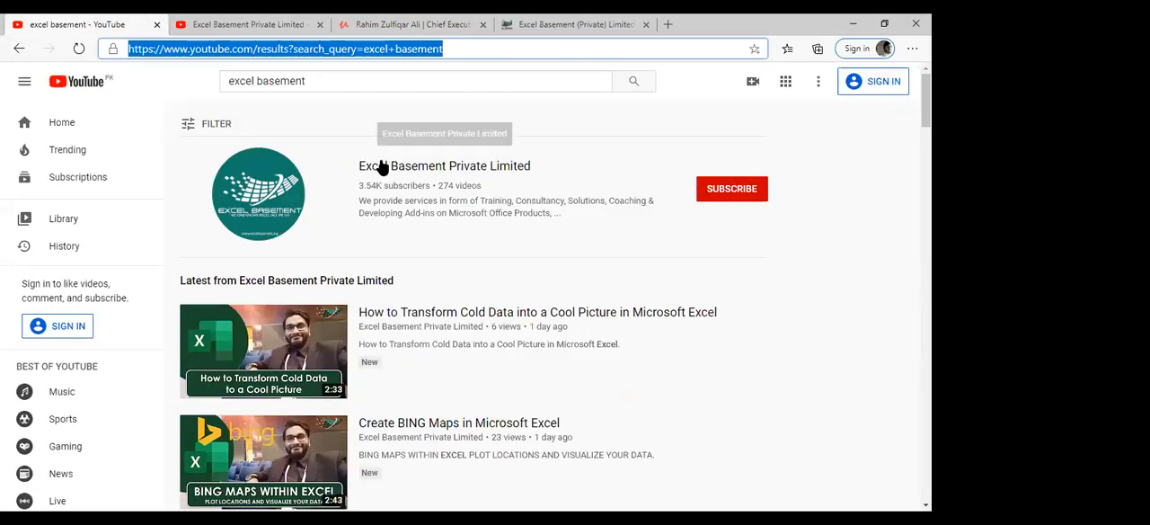
{"action": "left_click", "coordinate": [381, 167]}
{"action": "left_click", "coordinate": [464, 45]}
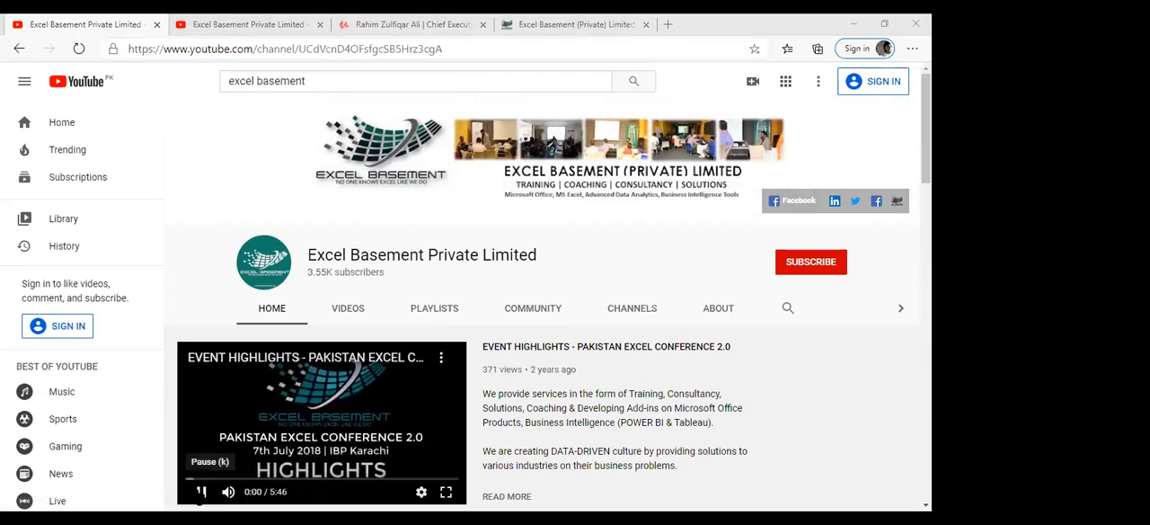
{"action": "left_click", "coordinate": [201, 491]}
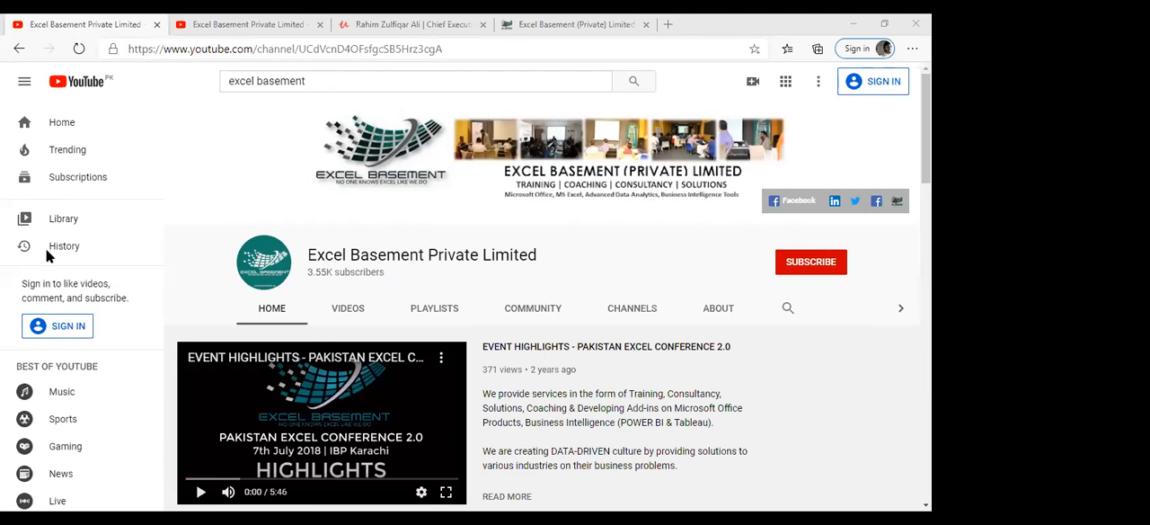
Step: Switch to the Google Classroom page of the Microsoft Excel Training Program - Fall 2020
{"action": "key", "text": "alt+Tab"}
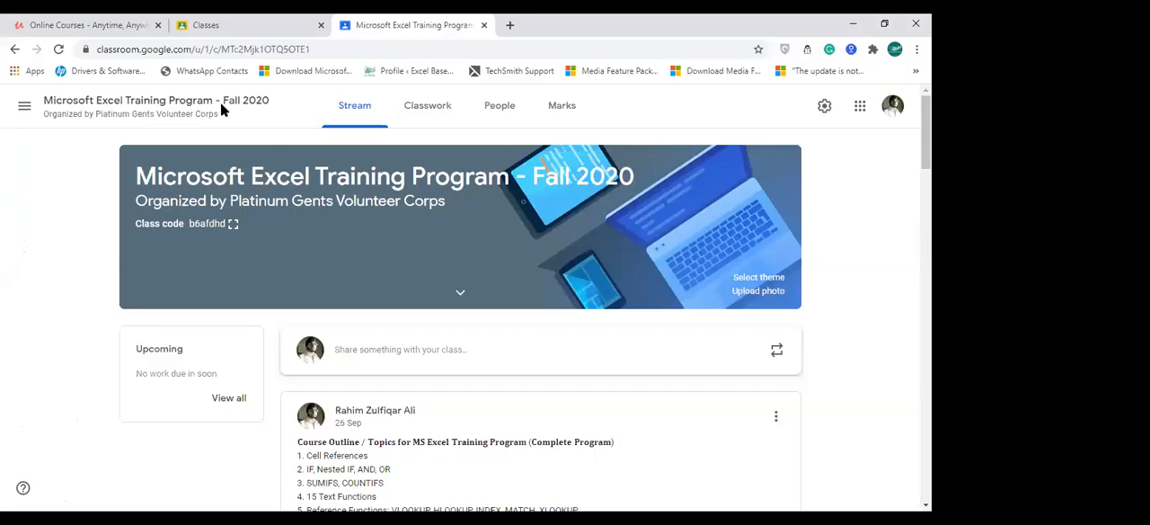